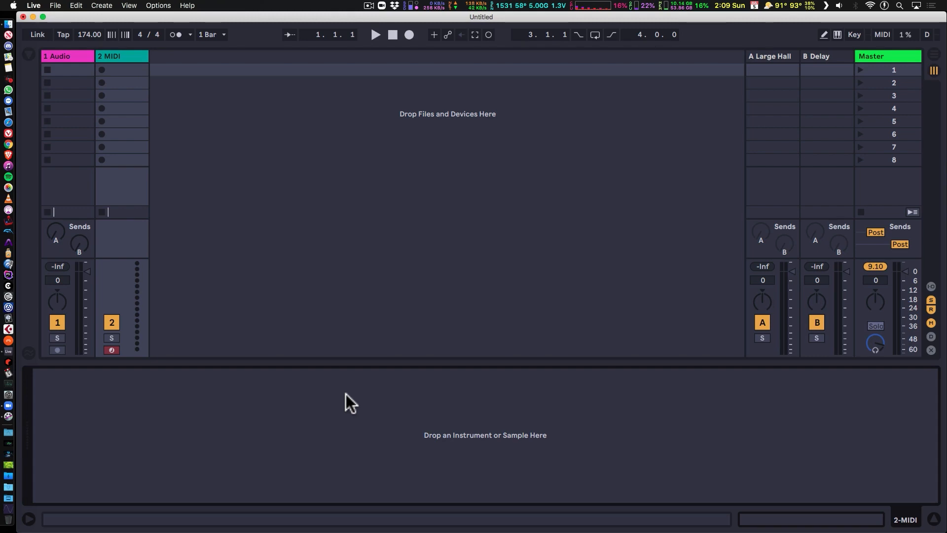
- Load an empty Drum Rack from the browser's Instruments category onto the 2 MIDI track
left_click(30, 57)
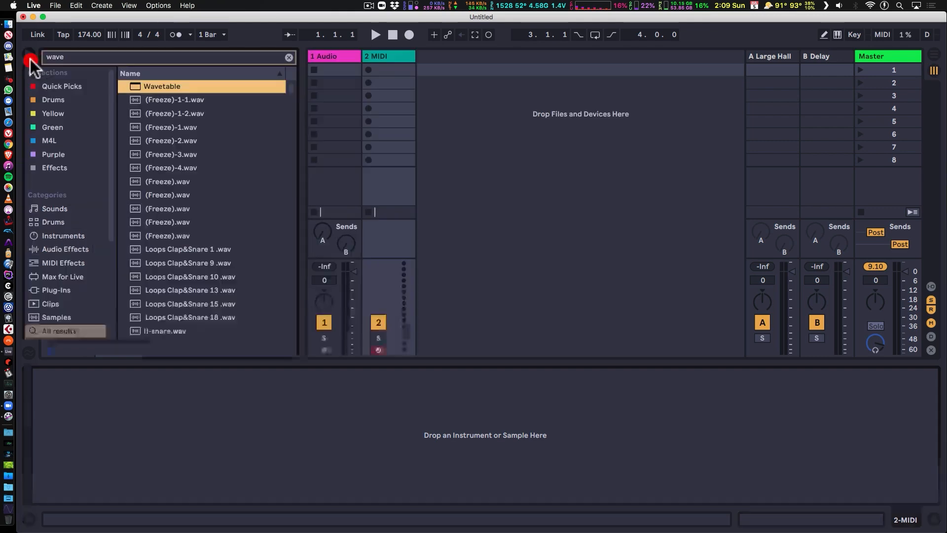
left_click(289, 57)
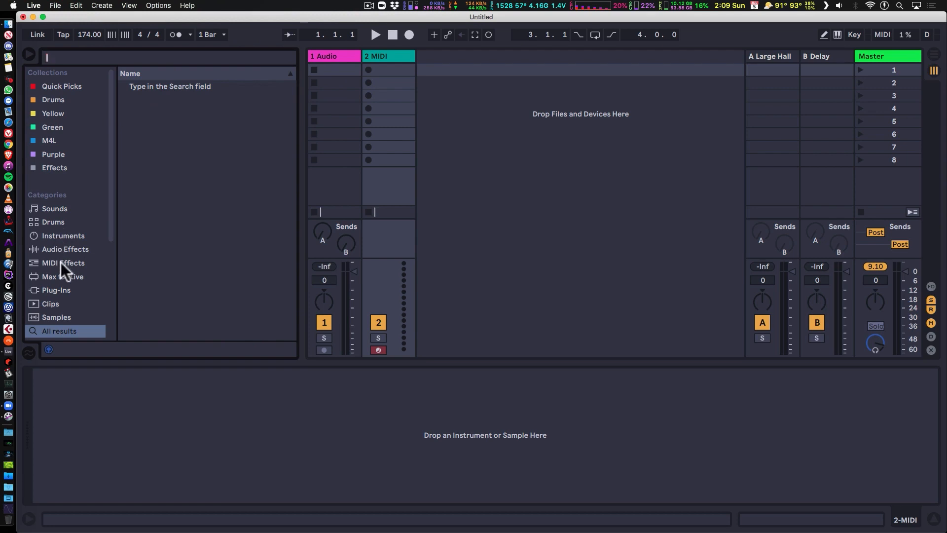
left_click(67, 236)
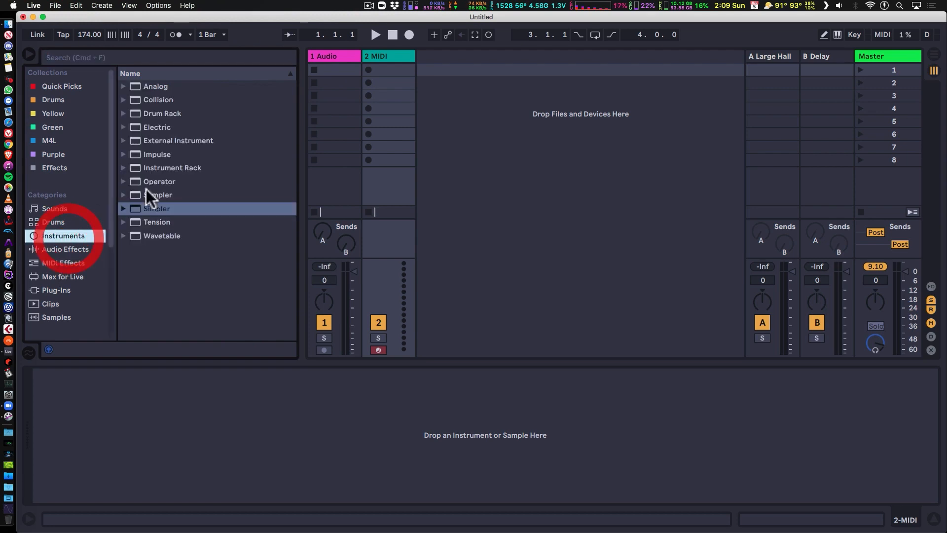
left_click_drag(134, 113, 385, 88)
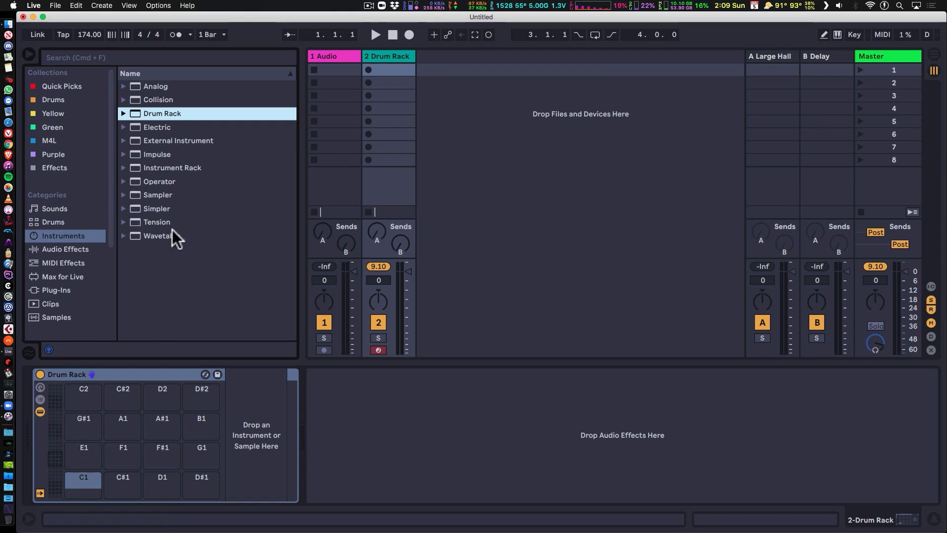
- Browse the SOUND LIBRARY to DRUM SAMPLES and expand the Neuro DnB Packs folder
scroll(67, 277, "down", 1)
scroll(66, 279, "down", 3)
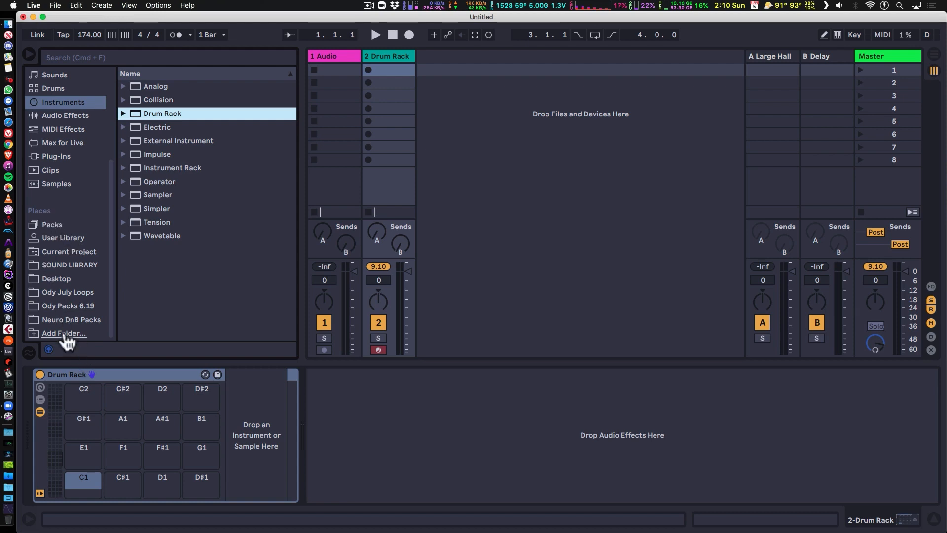
left_click(51, 262)
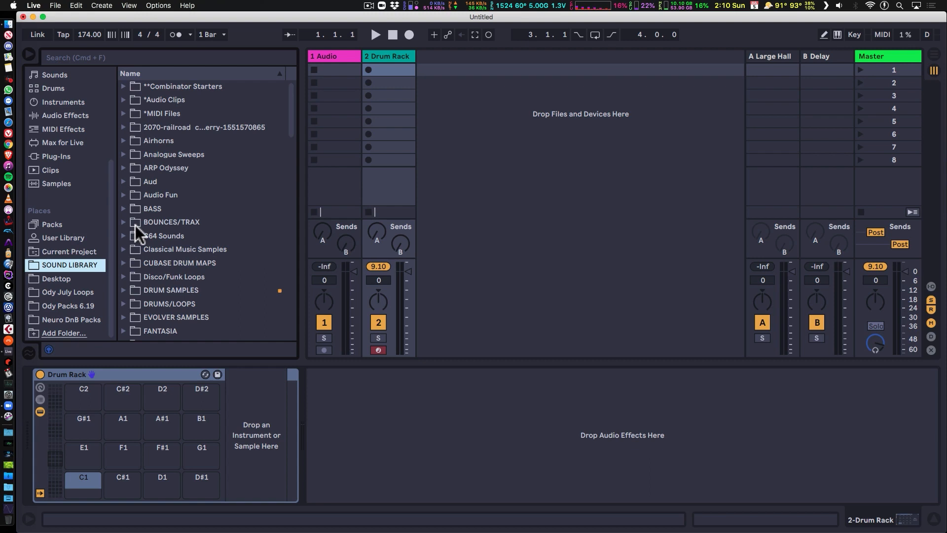
scroll(192, 241, "down", 1)
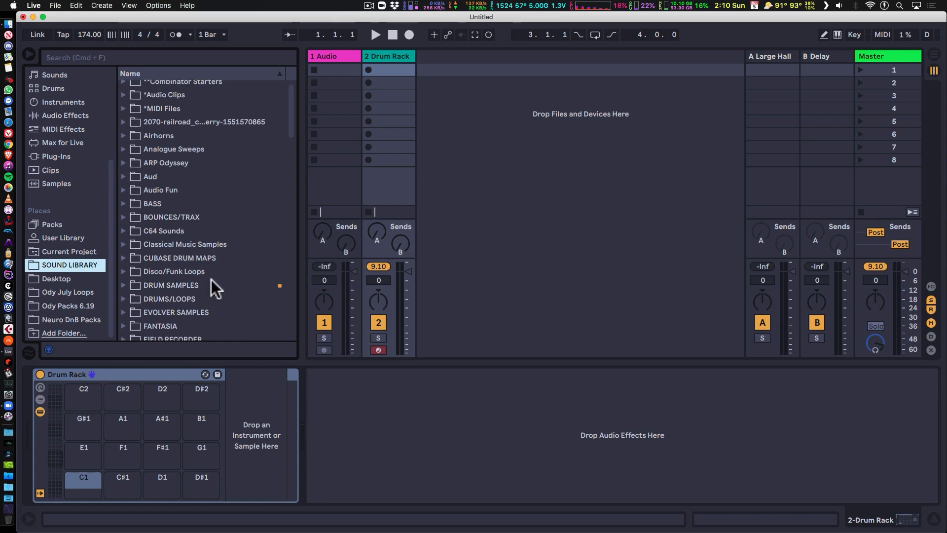
left_click(124, 285)
scroll(238, 251, "down", 6)
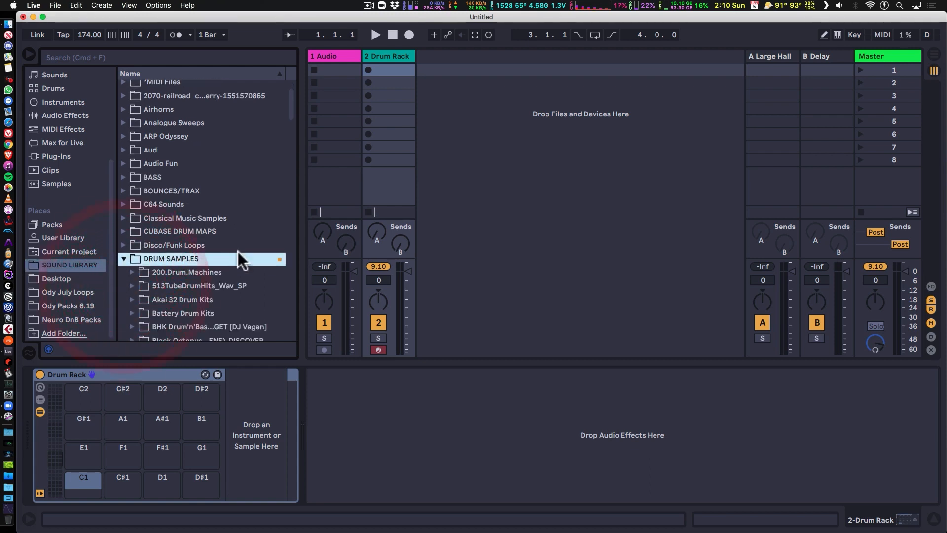
scroll(238, 251, "down", 6)
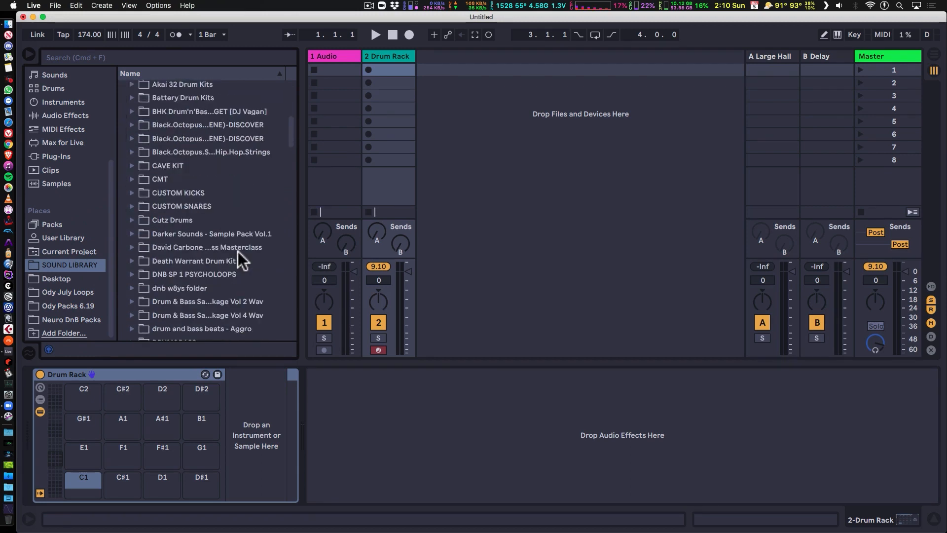
scroll(238, 251, "down", 4)
scroll(238, 251, "down", 5)
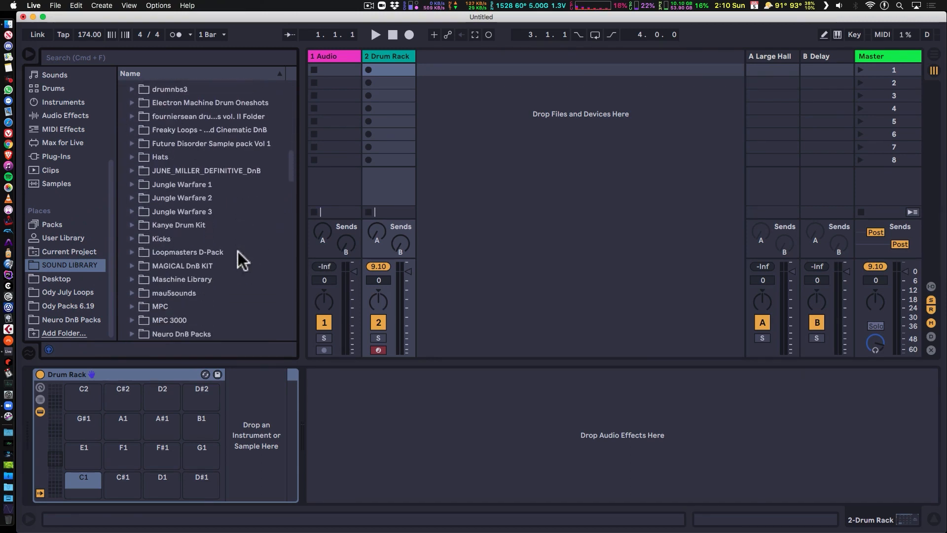
left_click(132, 267)
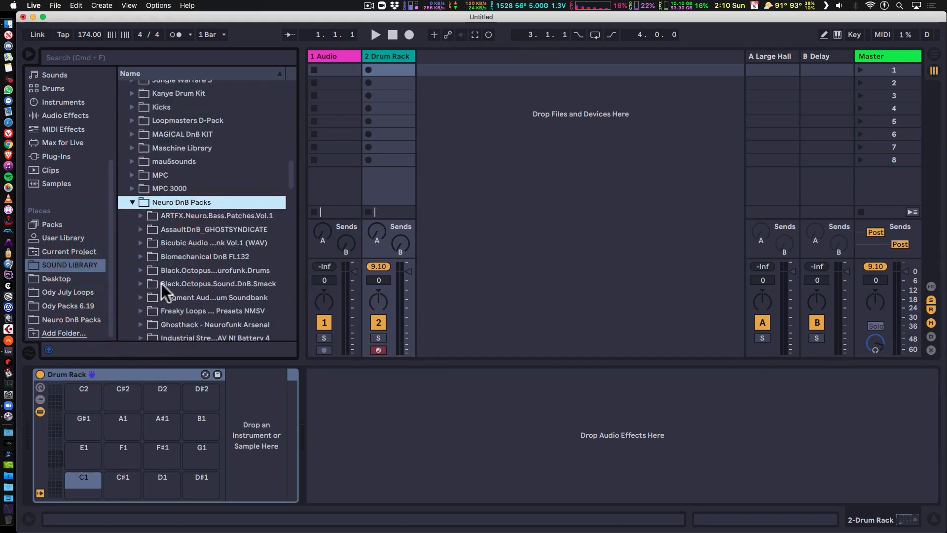
- Place DNBS_kick_01.wav from the Kicks folder of Black.Octopus.Sound.DnB.Smack on the Drum Rack's C1 pad
left_click(141, 284)
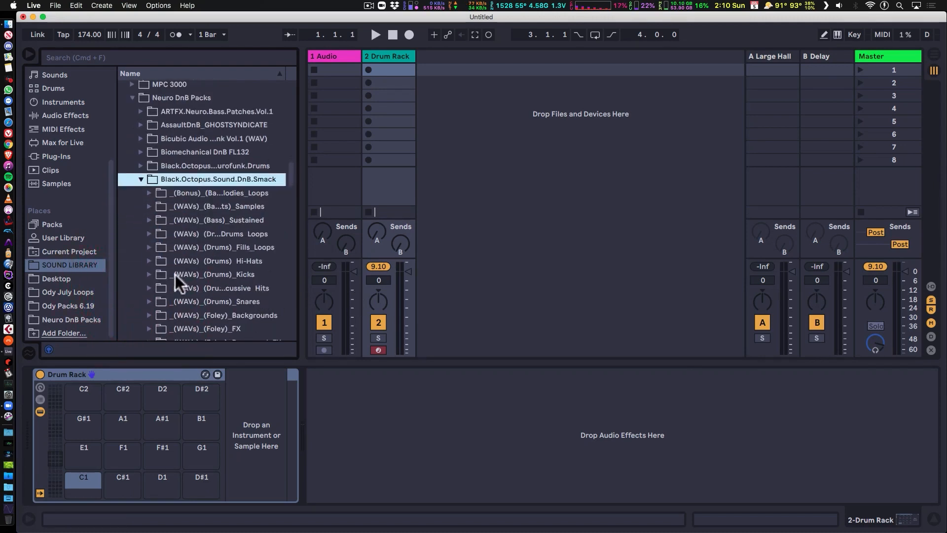
left_click(150, 274)
left_click_drag(174, 243, 85, 486)
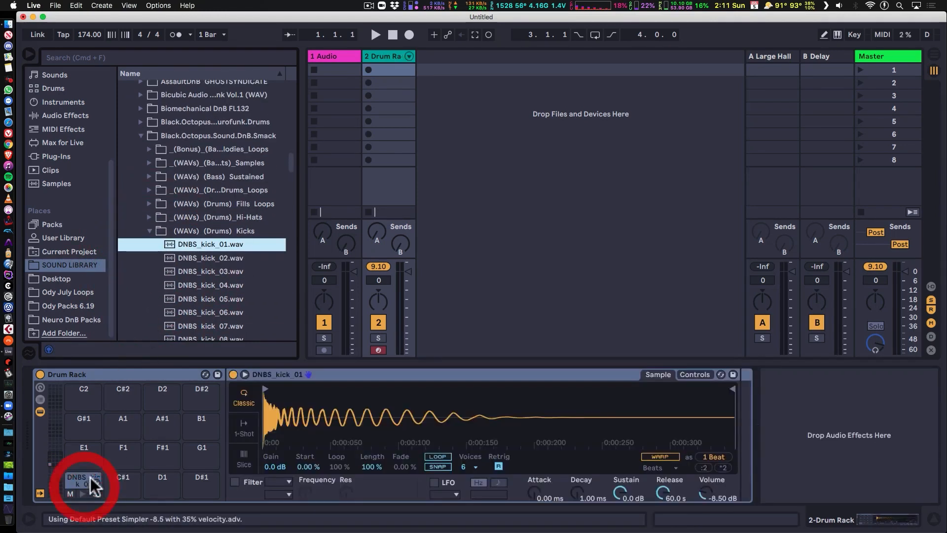
- Place the closed hi-hat DNBS_Hihat_01.wav on pad F#1, and DNBS_Hihat_03 through 09 on the pads from G#1 to D2
left_click(150, 217)
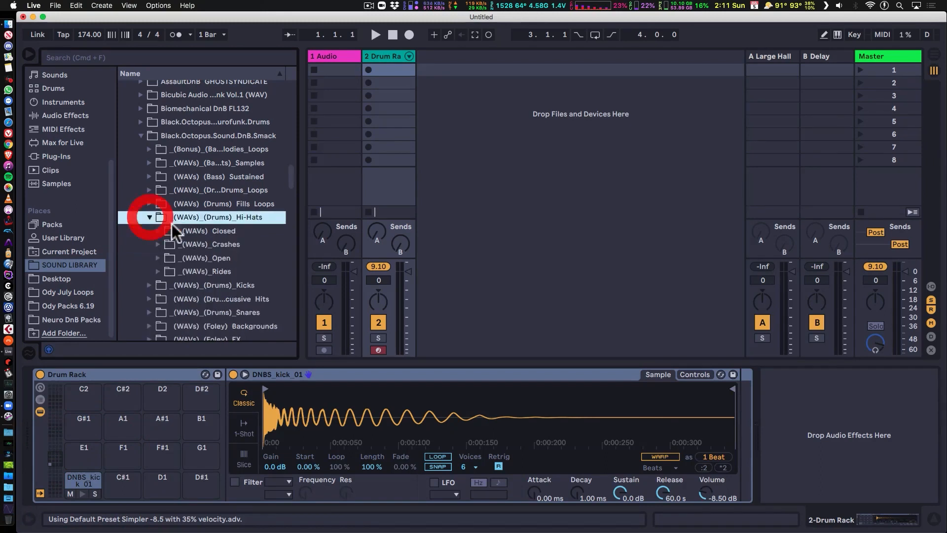
left_click(158, 230)
left_click_drag(192, 244, 165, 454)
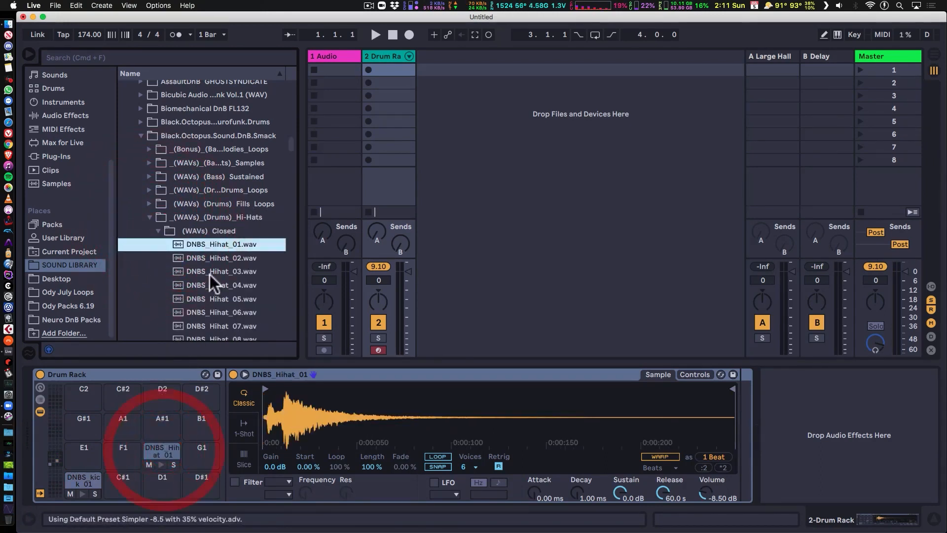
scroll(209, 274, "down", 2)
left_click_drag(158, 248, 80, 428)
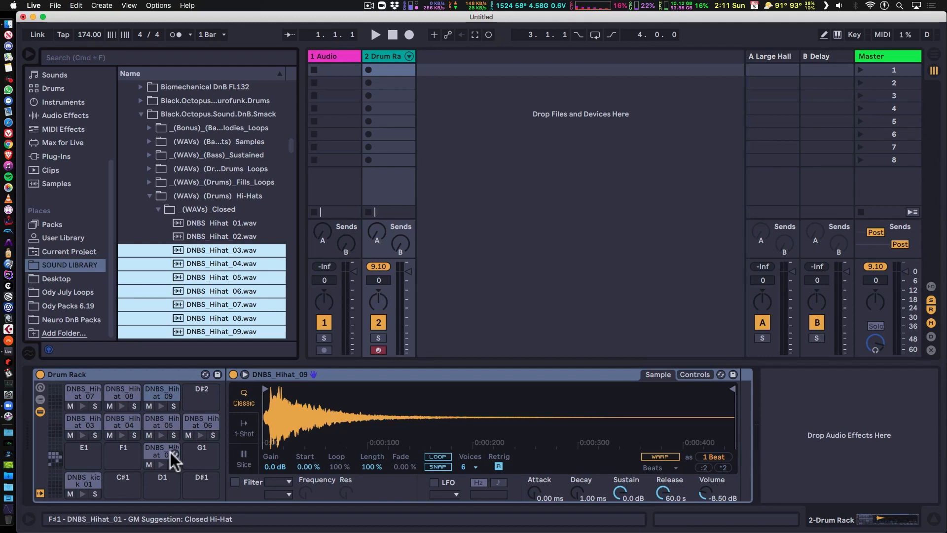
- Collapse the Black.Octopus.Sound.DnB.Smack folder and look over the sample packs inside Neuro DnB Packs
scroll(150, 187, "up", 3)
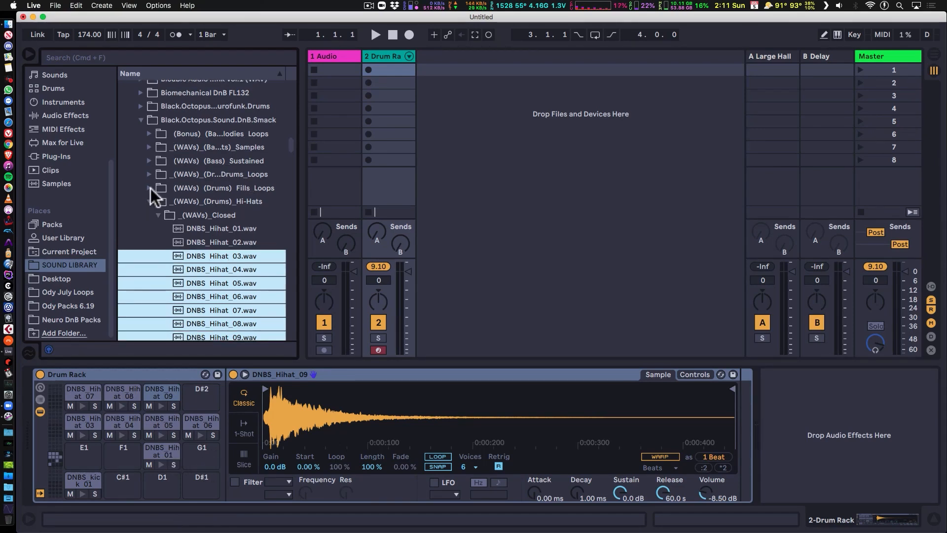
left_click(140, 137)
scroll(164, 204, "up", 5)
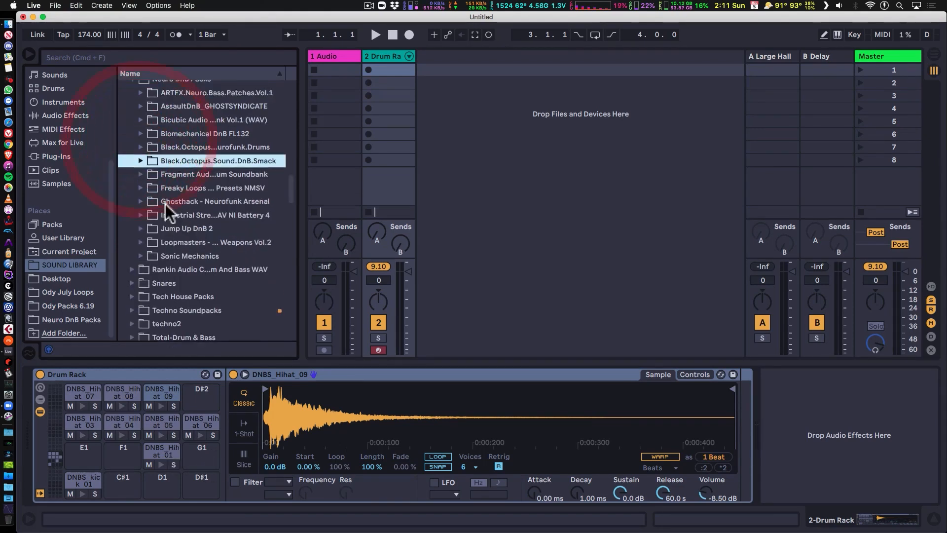
left_click(132, 153)
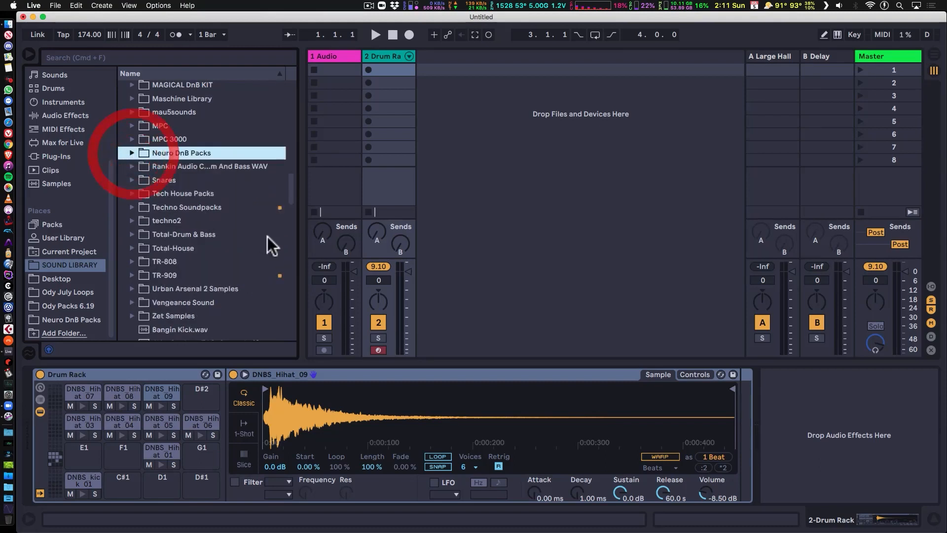
scroll(268, 234, "up", 3)
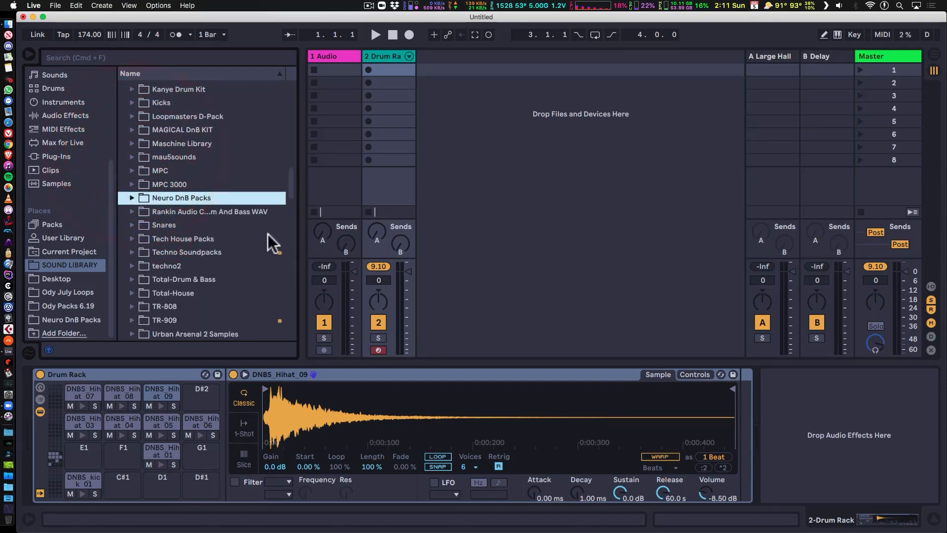
left_click(132, 199)
scroll(256, 274, "down", 1)
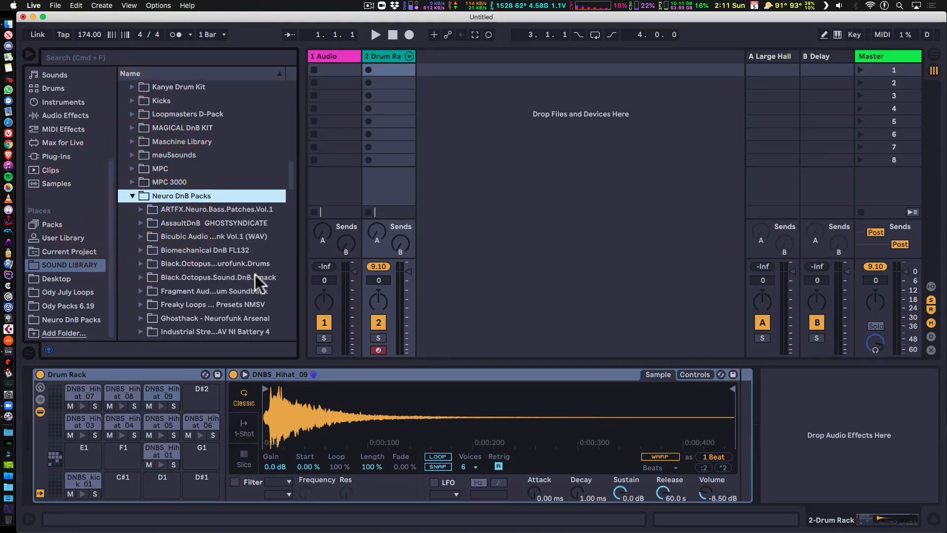
scroll(256, 274, "down", 2)
scroll(255, 274, "down", 1)
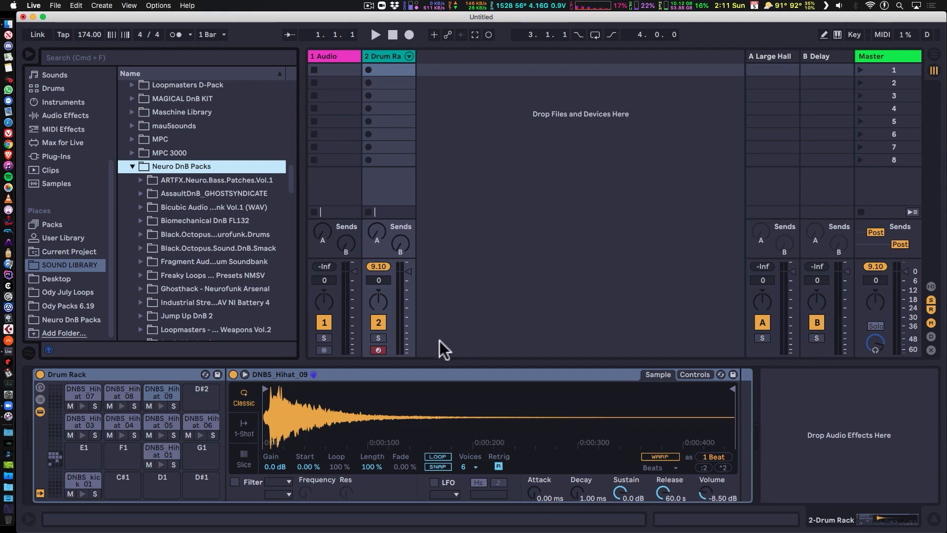
- Delete the kick and all the hi-hat samples from the Drum Rack, leaving every pad empty
left_click(84, 481)
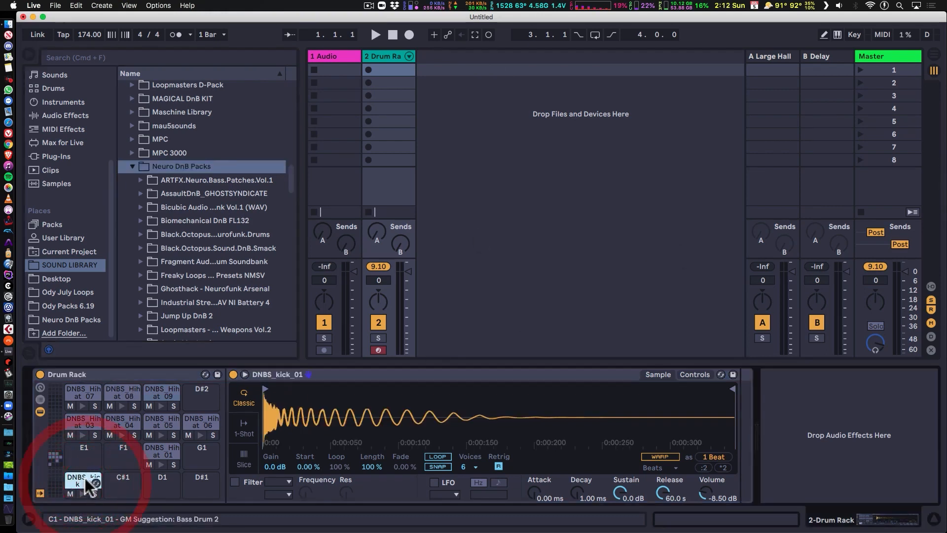
key("Delete")
left_click(161, 450)
key("Delete")
left_click(158, 419)
key("Delete")
left_click(120, 418)
key("Delete")
left_click(75, 419)
key("Delete")
left_click(189, 418)
key("Delete")
left_click(156, 392)
key("Delete")
left_click(113, 391)
key("Delete")
left_click(81, 390)
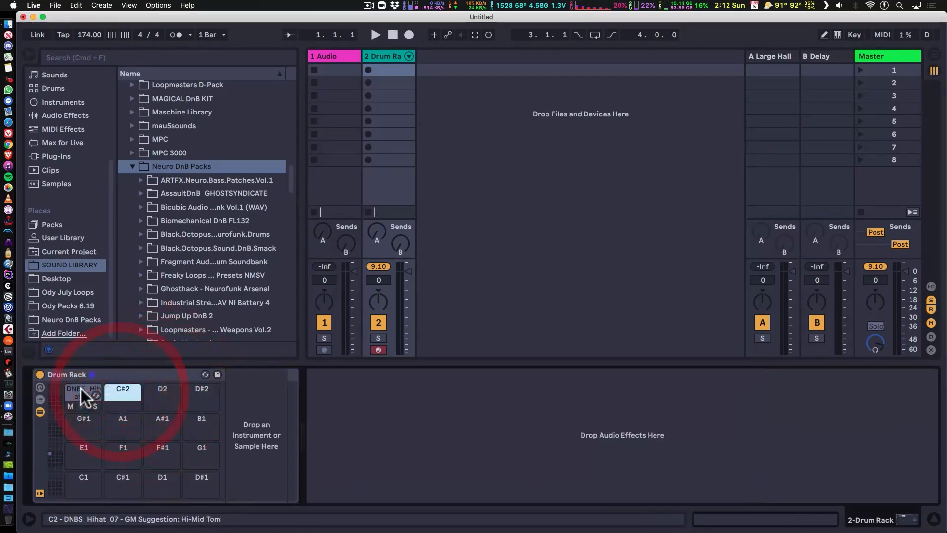
key("Delete")
- Load a Sampler from the Instruments category onto the Drum Rack's C1 pad
left_click(82, 486)
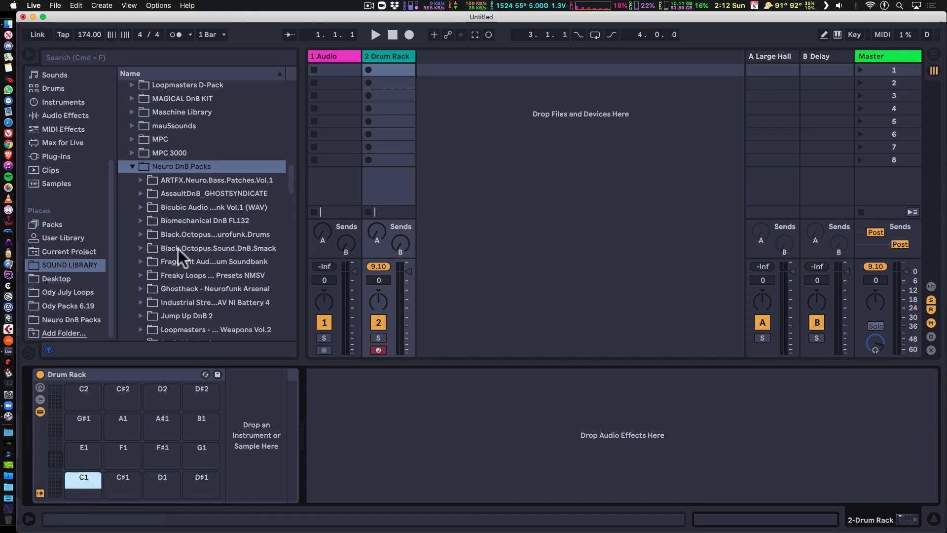
left_click(50, 100)
left_click_drag(135, 193, 81, 487)
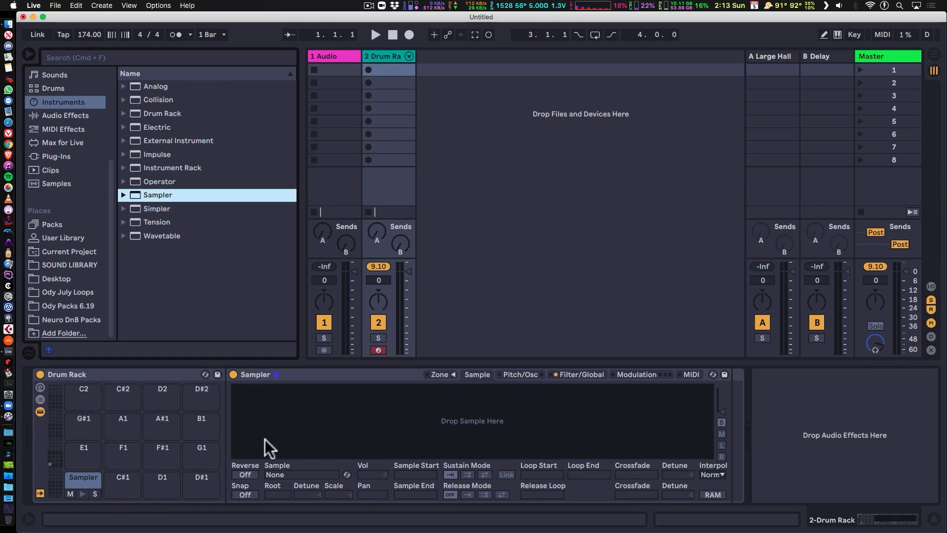
- Show the Sampler's Zone editor and open the Neuro DnB Packs place in the browser
left_click(446, 375)
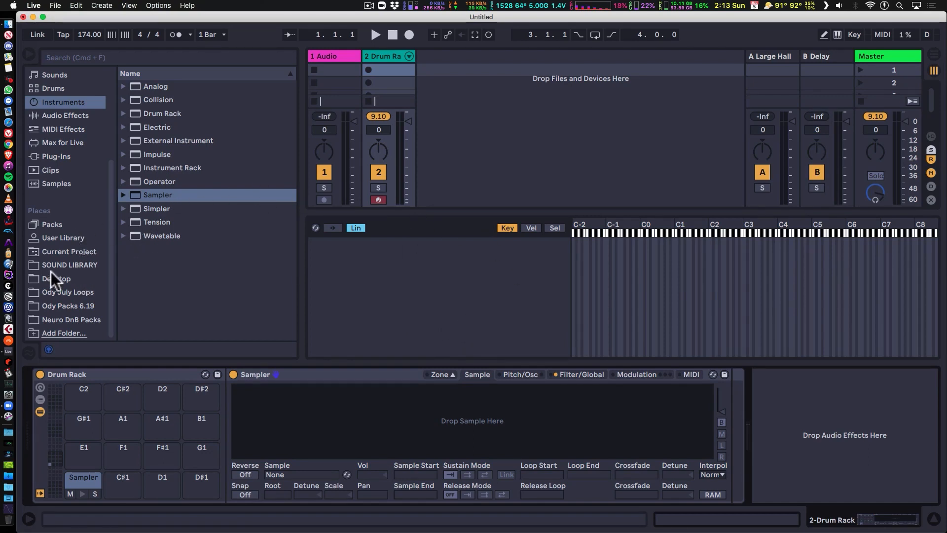
left_click(79, 316)
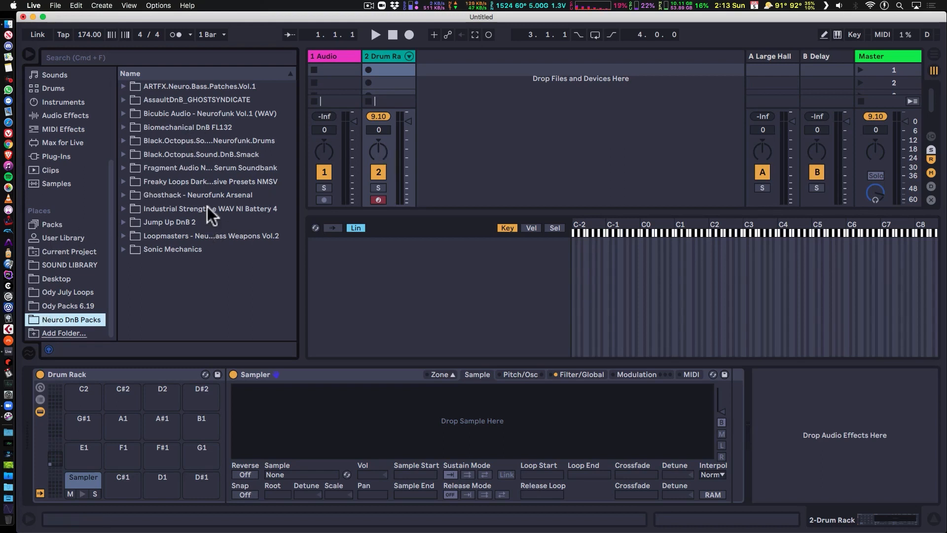
left_click(135, 140)
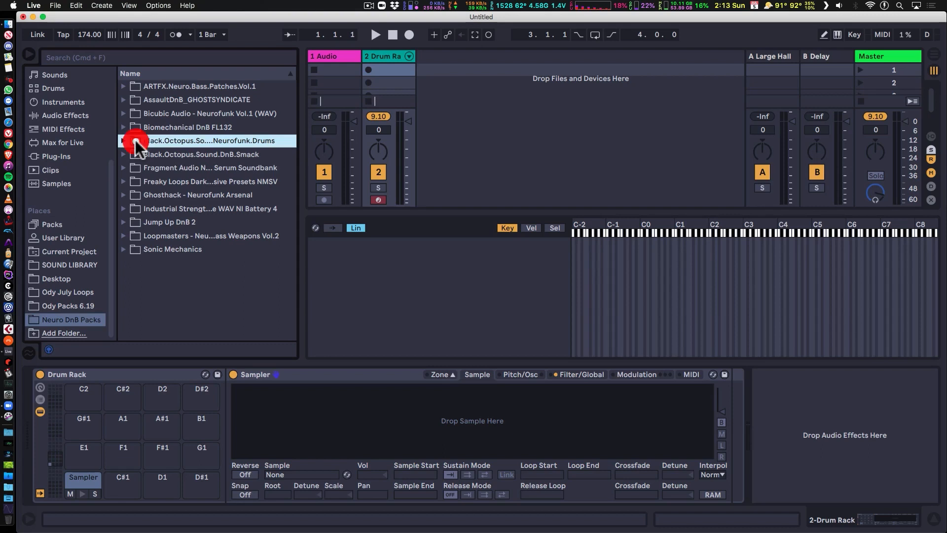
right_click(136, 141)
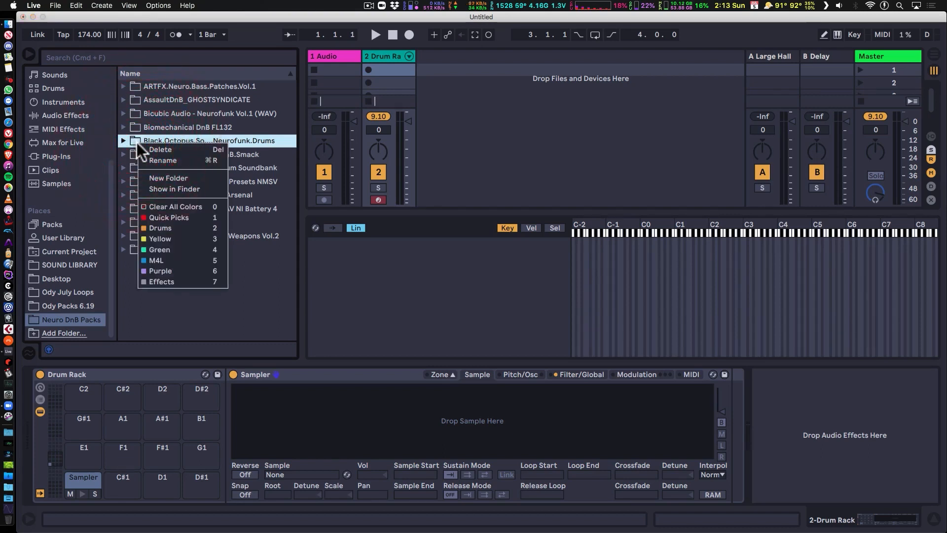
left_click(263, 318)
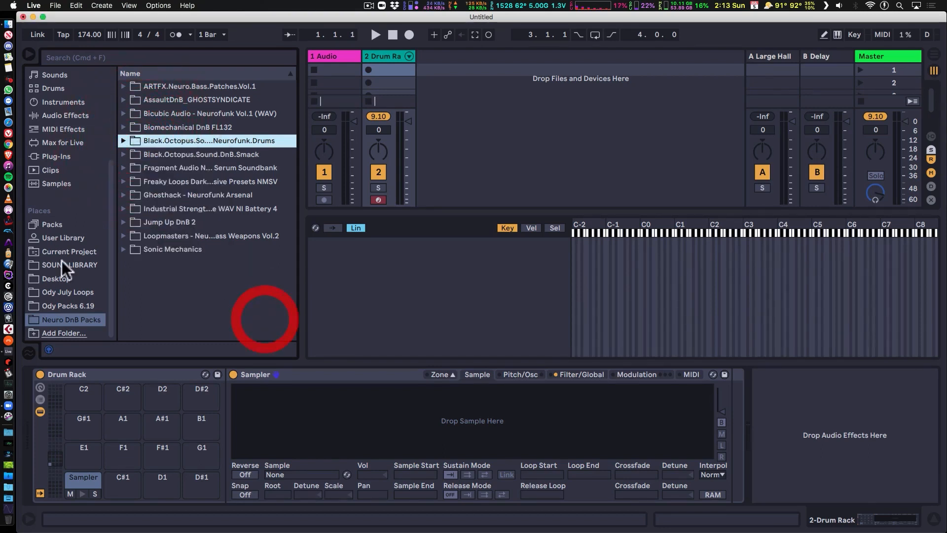
left_click(64, 332)
left_click(620, 297)
- Expand the Drums Kicks folder of the Black.Octopus Neurofunk.Drums pack and look through its AND_Kick samples
left_click(123, 140)
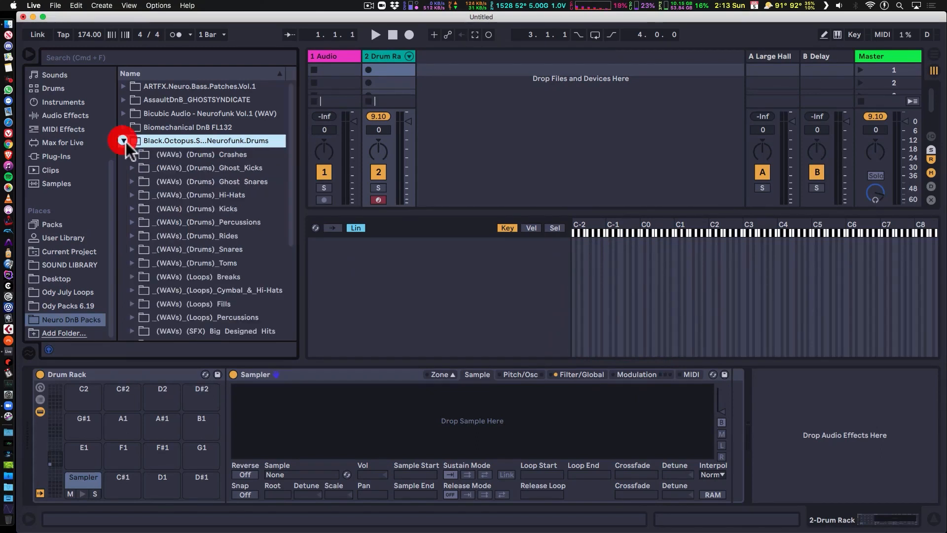
scroll(198, 282, "down", 1)
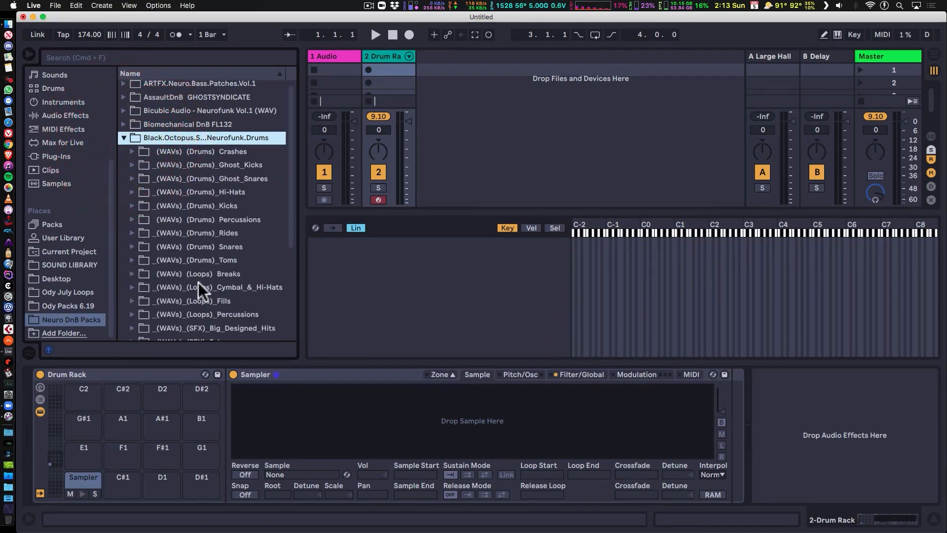
left_click(131, 206)
scroll(223, 235, "down", 8)
scroll(221, 235, "down", 20)
scroll(220, 234, "down", 9)
scroll(220, 234, "down", 12)
scroll(218, 236, "up", 3)
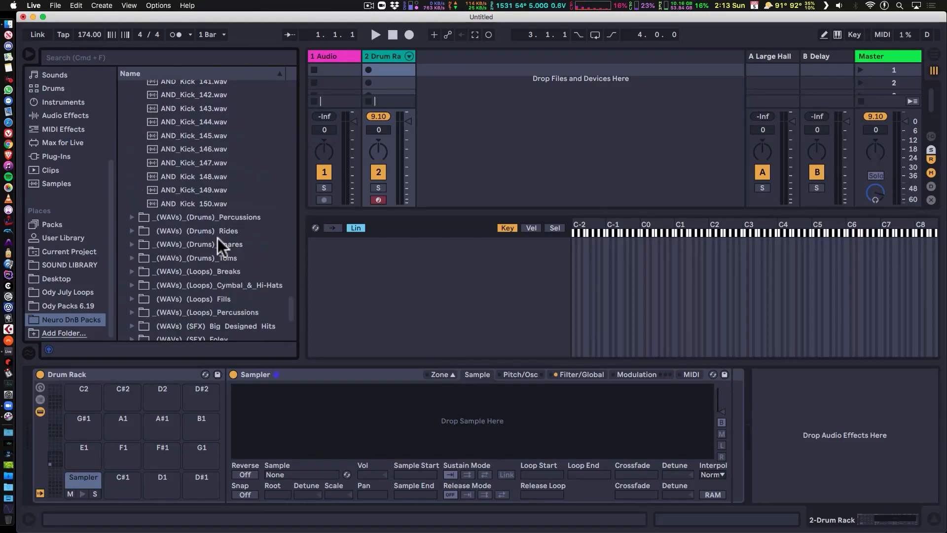
scroll(218, 238, "up", 20)
scroll(217, 241, "up", 20)
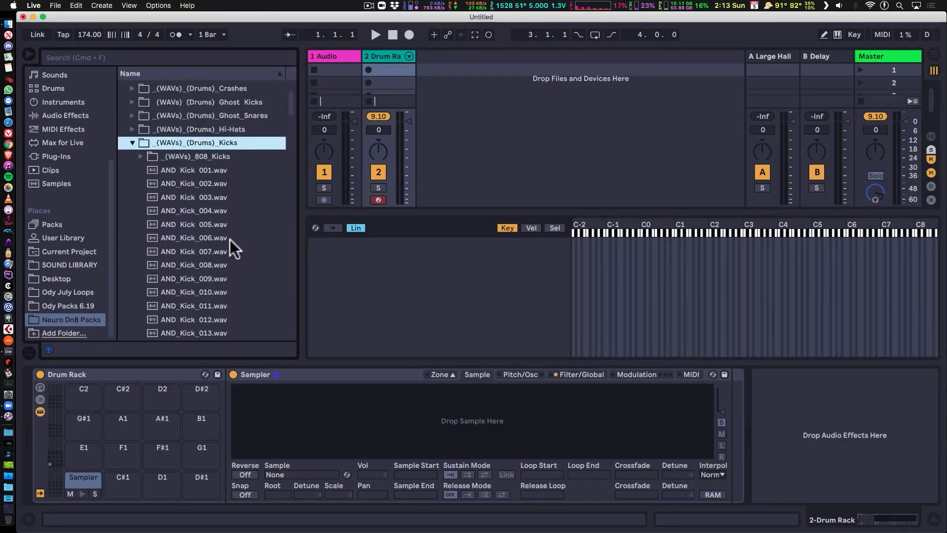
- Load the samples AND_Kick_001 through AND_Kick_128 from the browser into the Sampler's zone list
left_click(129, 169)
scroll(236, 231, "down", 8)
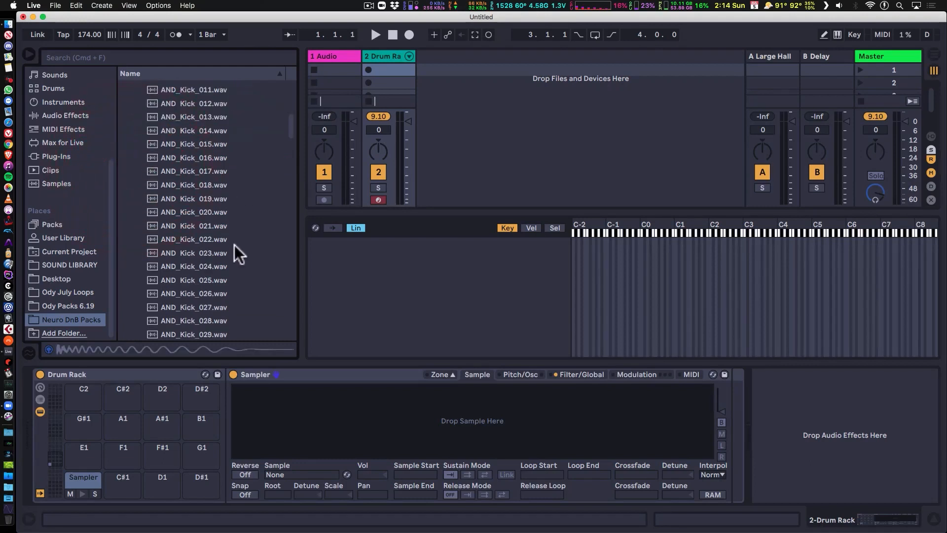
scroll(235, 244, "down", 20)
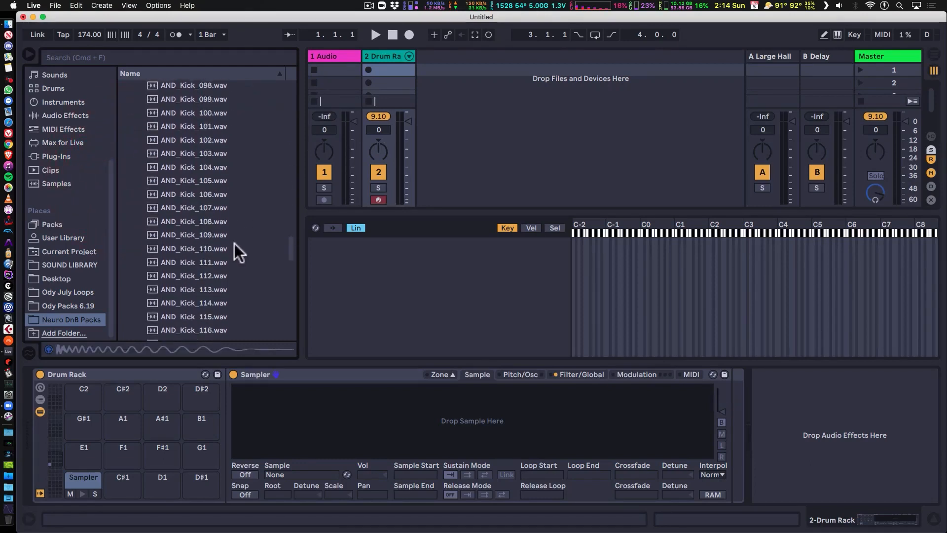
scroll(234, 241, "down", 5)
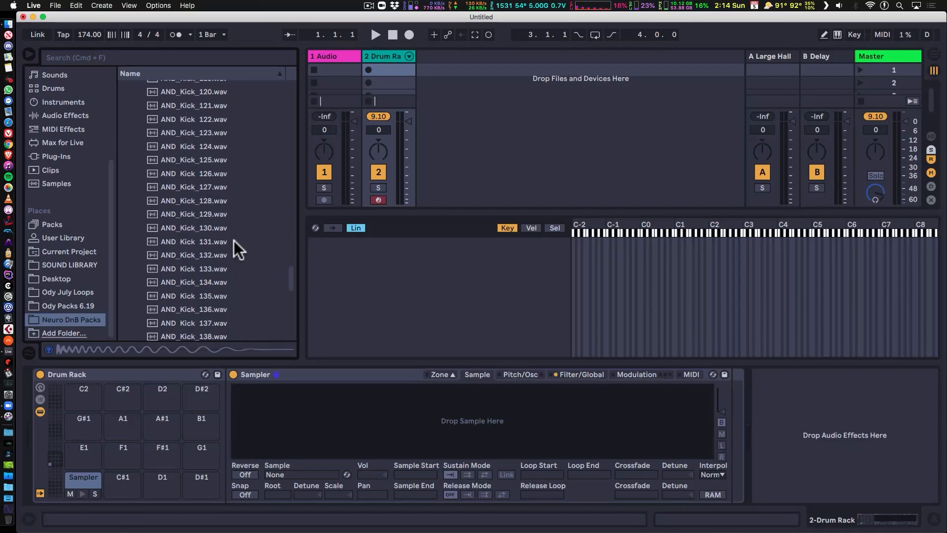
left_click(131, 200, "shift")
scroll(214, 203, "up", 9)
scroll(214, 203, "up", 20)
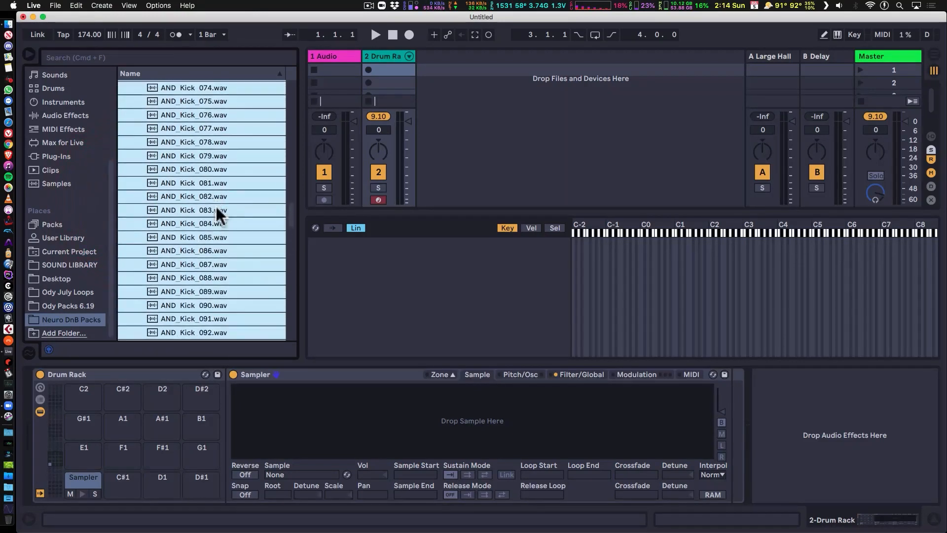
scroll(216, 209, "up", 9)
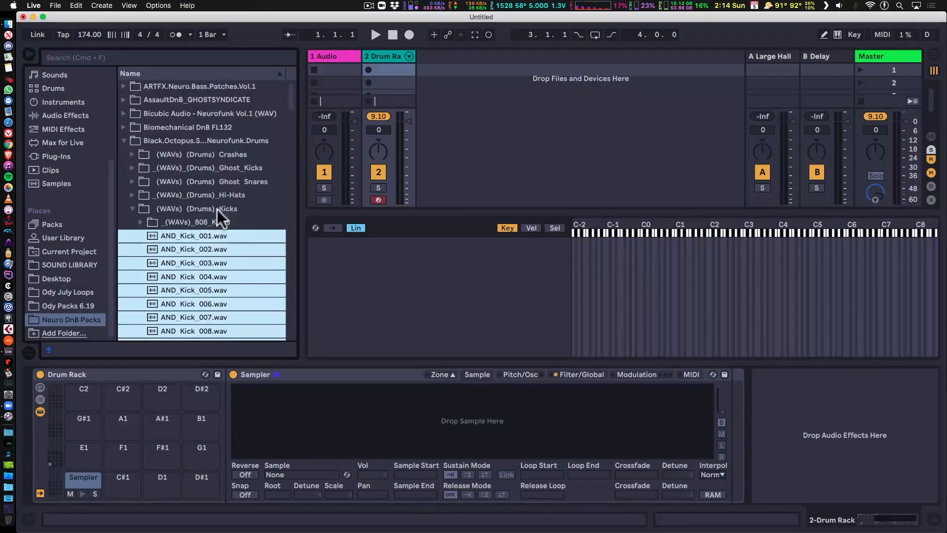
left_click_drag(150, 235, 393, 279)
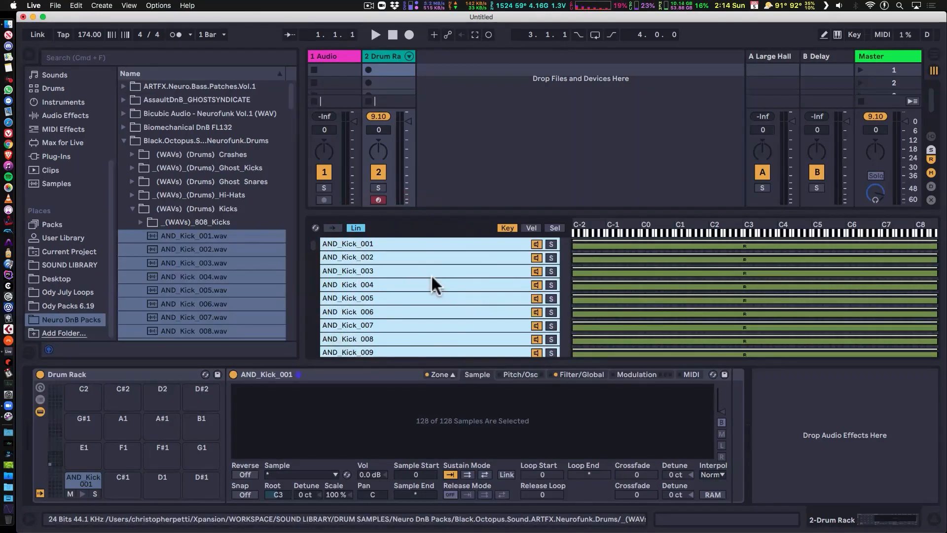
- Audition the C1 pad, hide the browser and look through the Sampler's list of kick zones
left_click(82, 494)
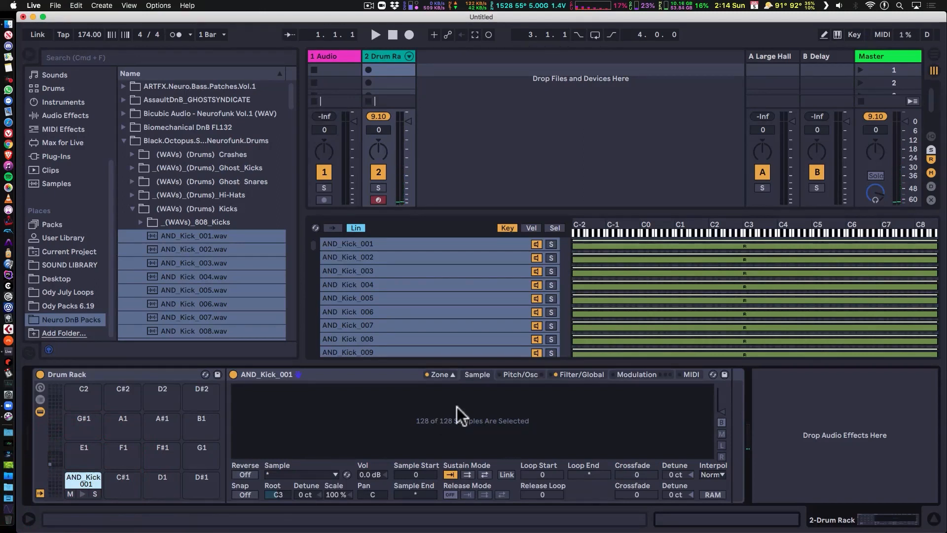
left_click(29, 56)
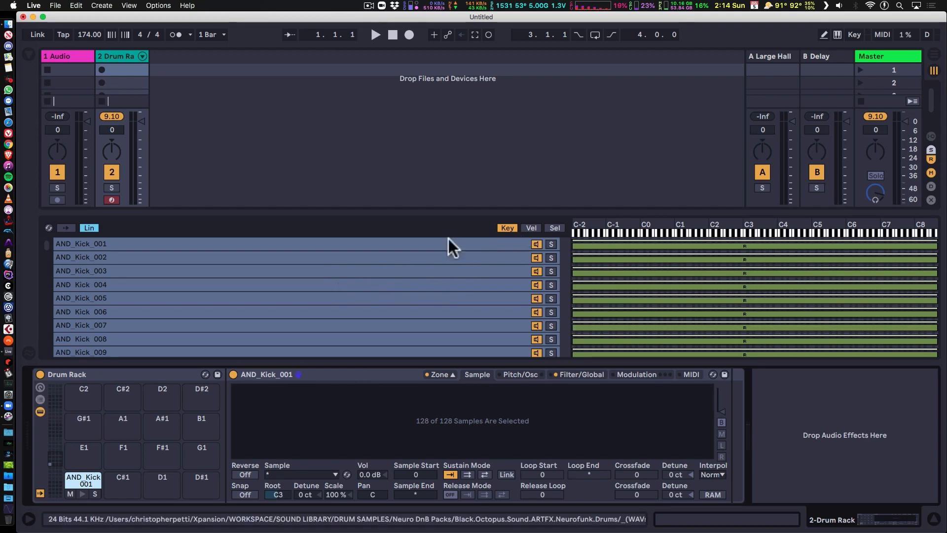
scroll(310, 280, "down", 20)
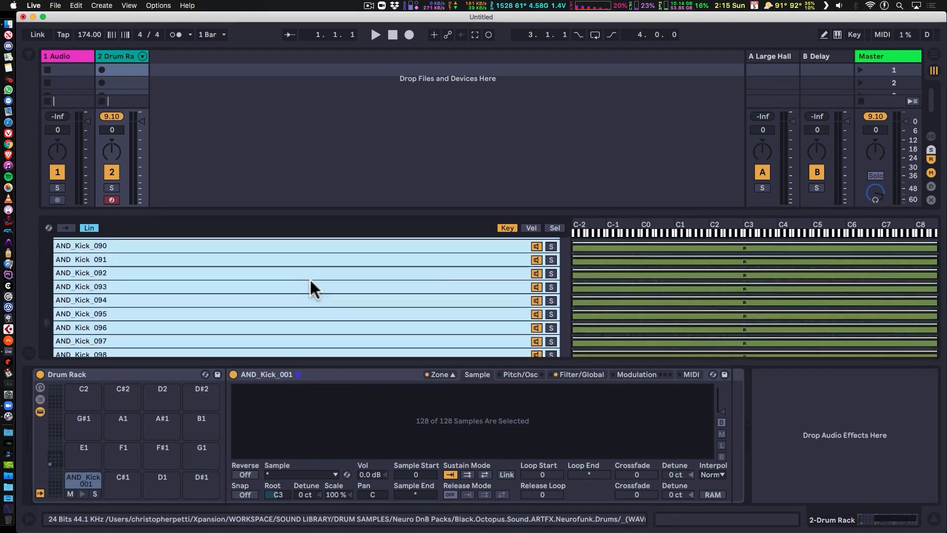
scroll(310, 281, "down", 9)
scroll(311, 279, "up", 20)
scroll(315, 291, "up", 8)
scroll(377, 322, "up", 5)
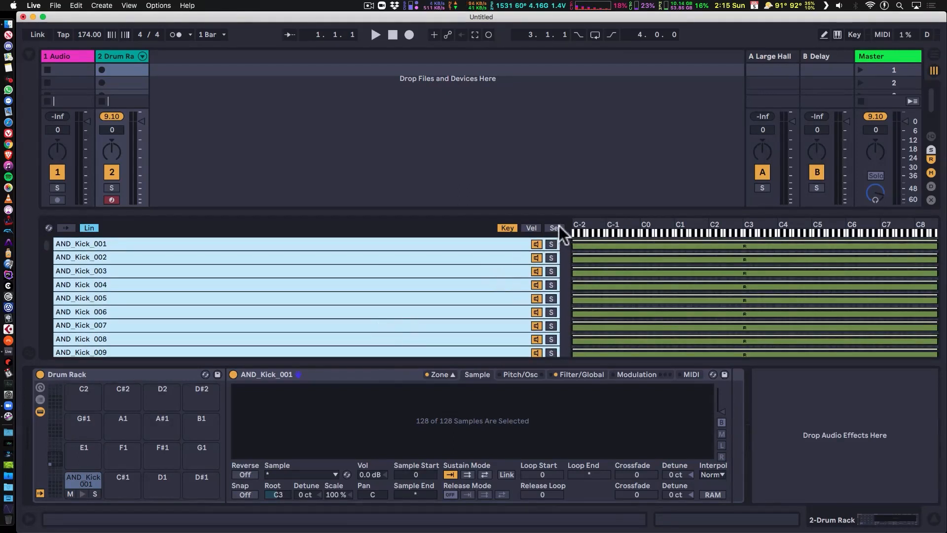
- Select all the kick zones and distribute their sample select ranges equally, checking the staggered result down the list
left_click(312, 245)
scroll(312, 285, "down", 20)
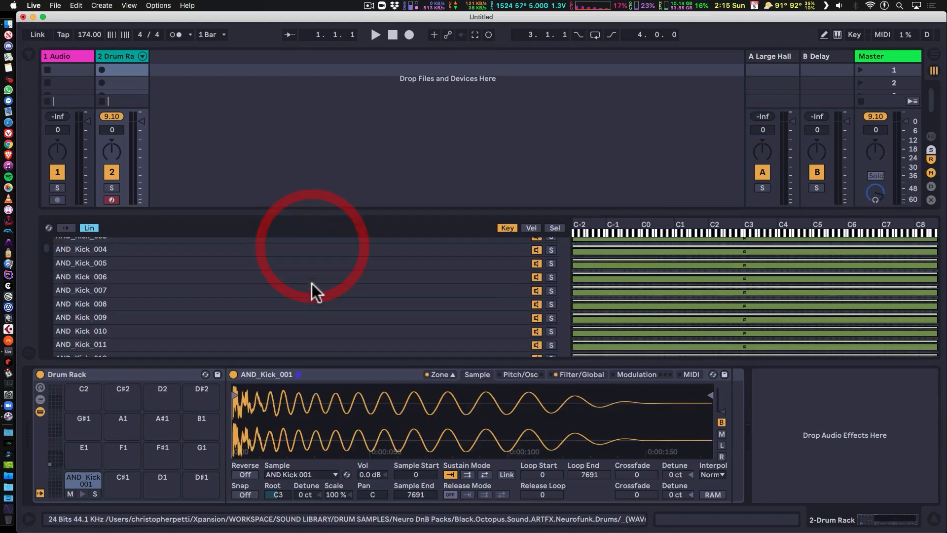
left_click(266, 347, "shift")
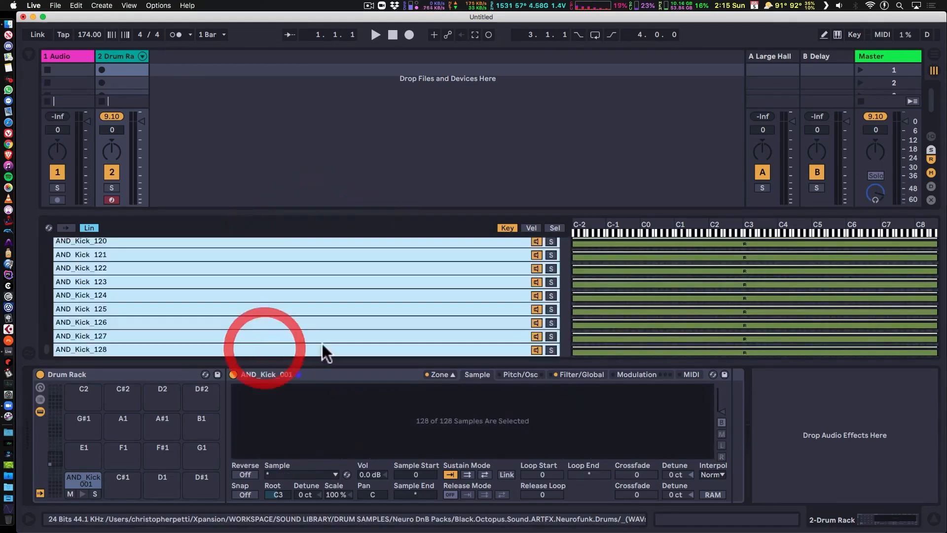
scroll(324, 341, "up", 20)
scroll(327, 344, "up", 10)
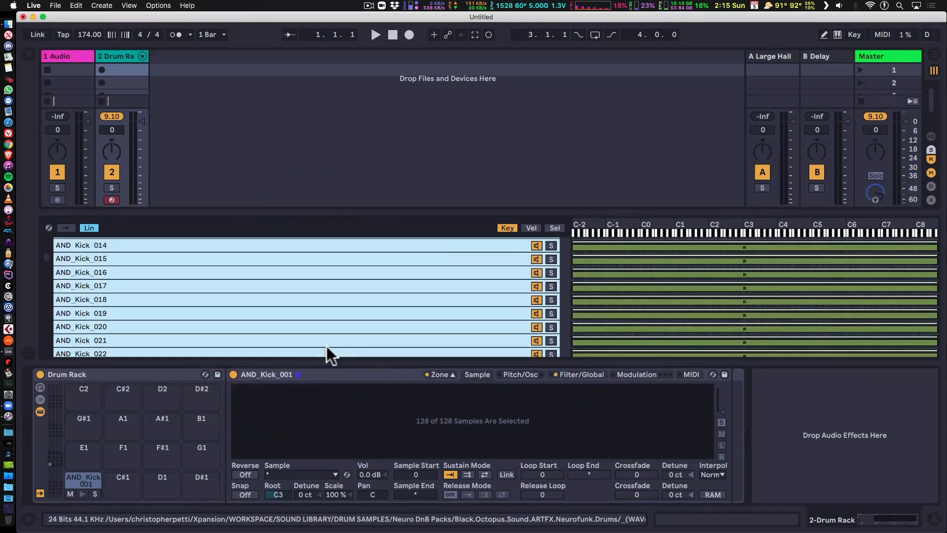
left_click(557, 227)
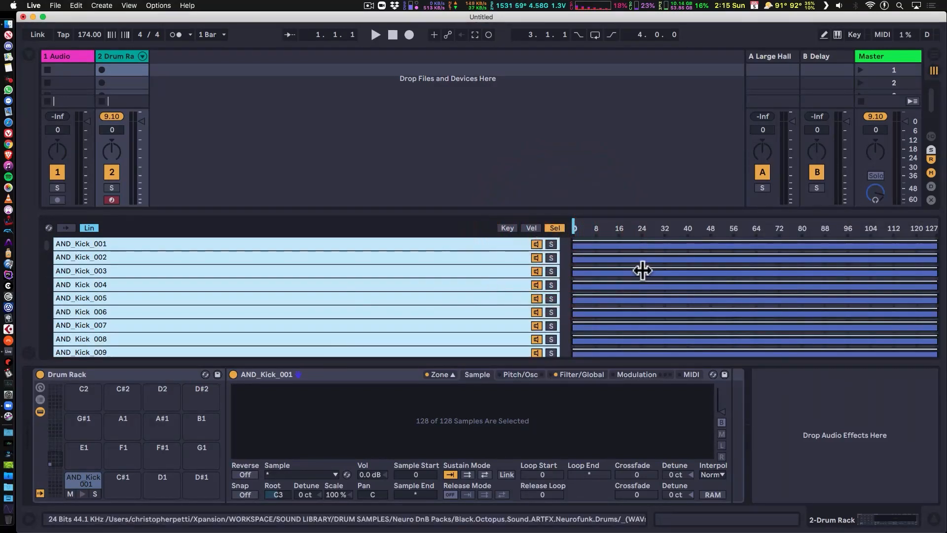
right_click(643, 271)
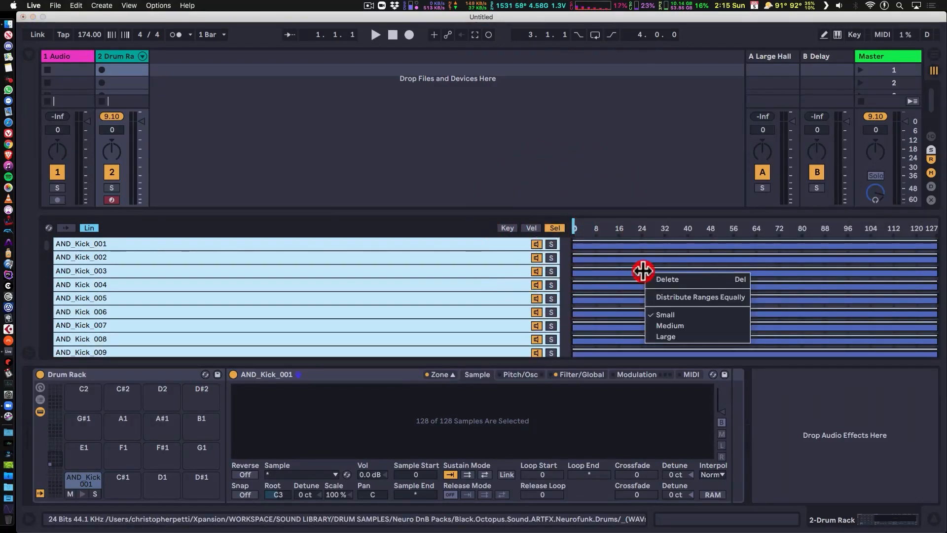
left_click(675, 294)
scroll(628, 309, "down", 8)
scroll(628, 308, "down", 14)
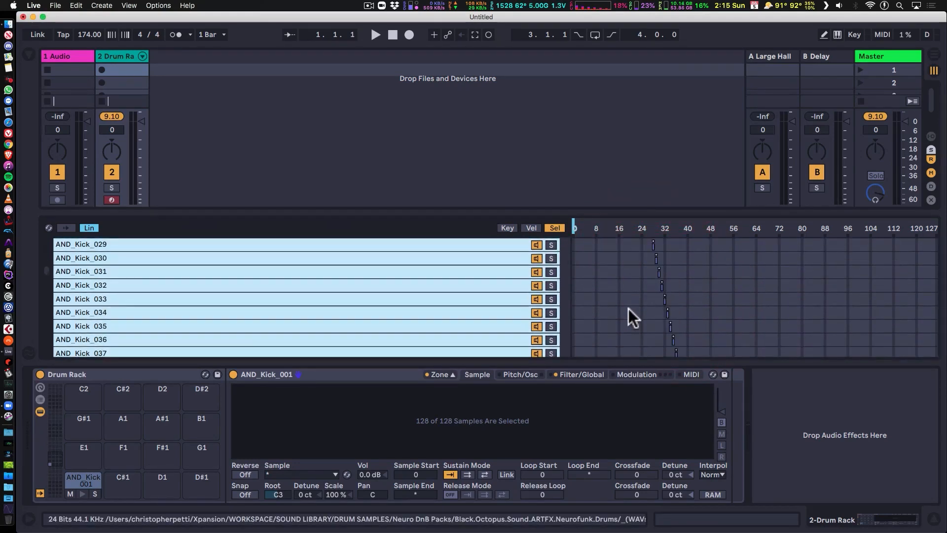
scroll(628, 309, "down", 20)
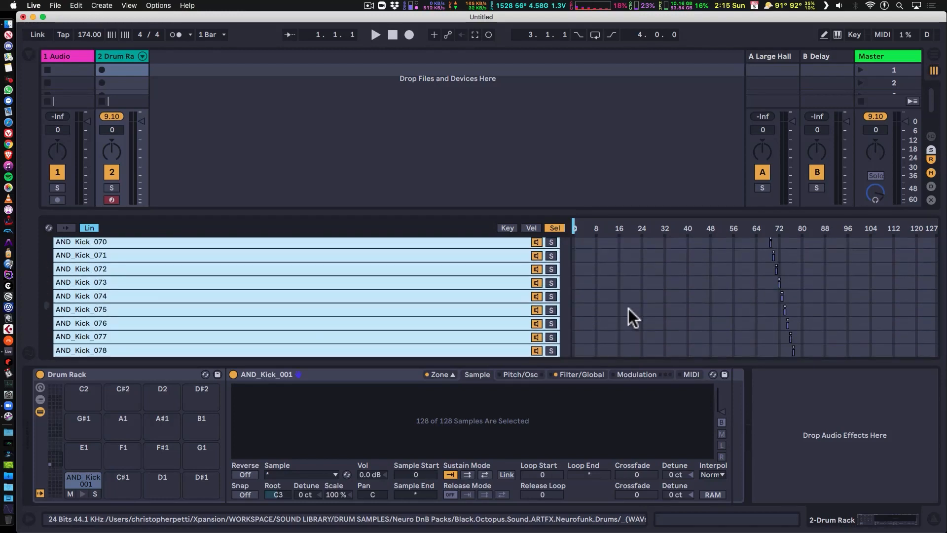
scroll(629, 309, "up", 20)
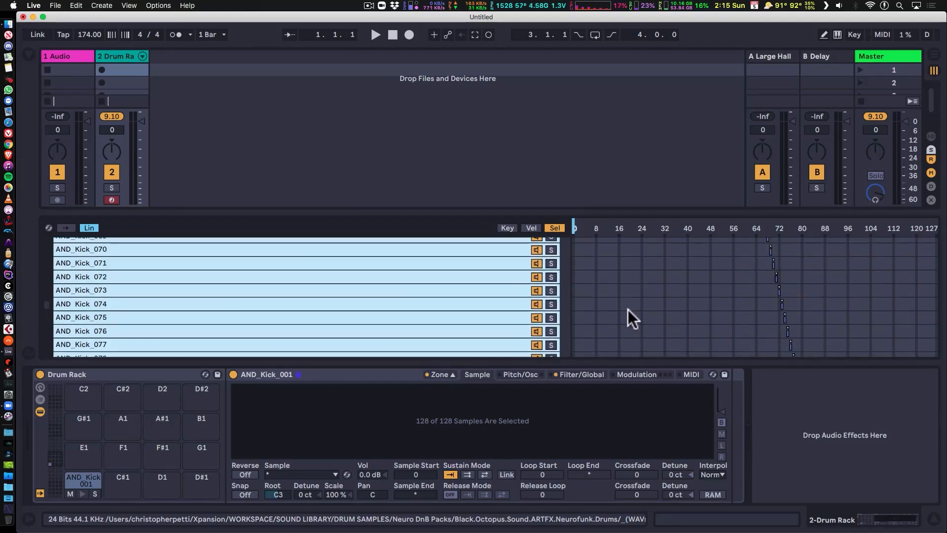
- Group the C1 pad's Sampler into an Instrument Rack and show that rack's macro controls
left_click(40, 386)
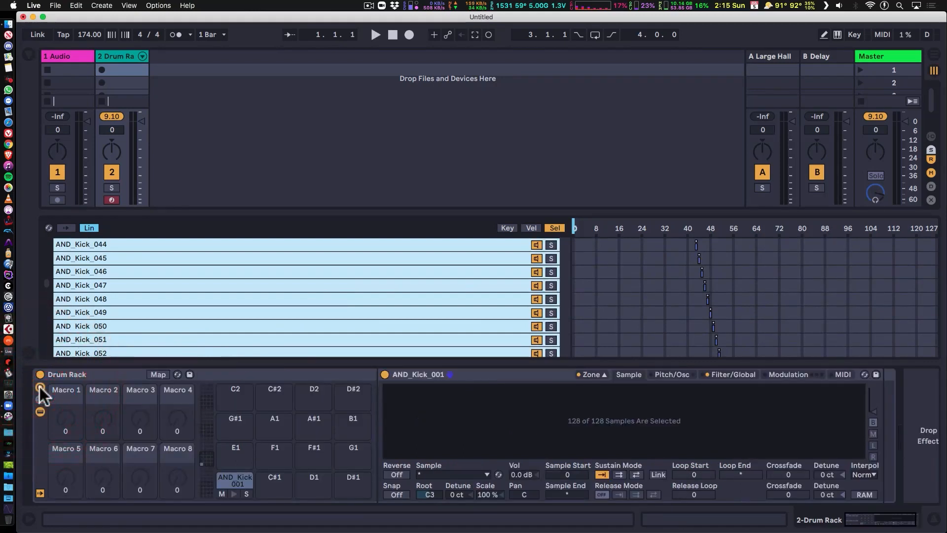
left_click(40, 387)
left_click(315, 375)
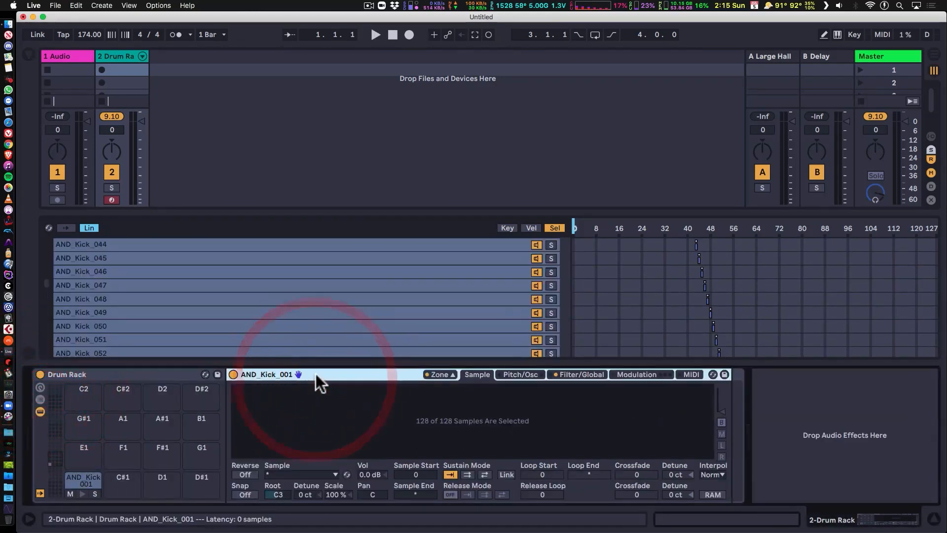
key("super+g")
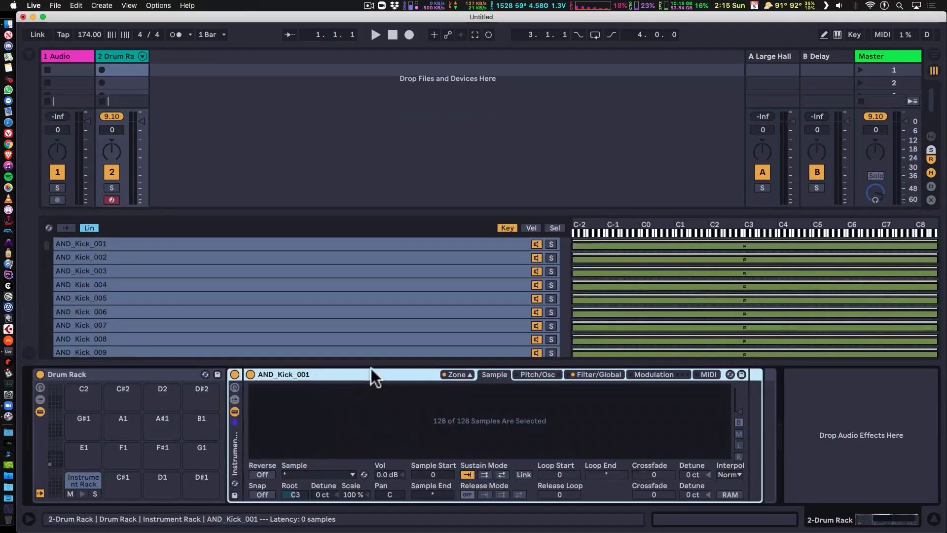
left_click(236, 388)
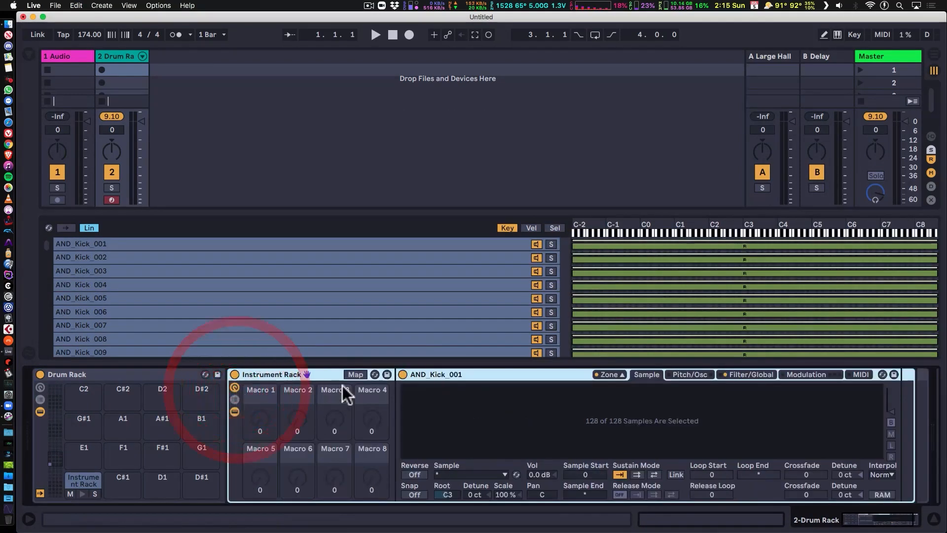
- Show the Sampler's sample select ranges and map the zone selector to Macro 1 of the Instrument Rack
left_click(554, 228)
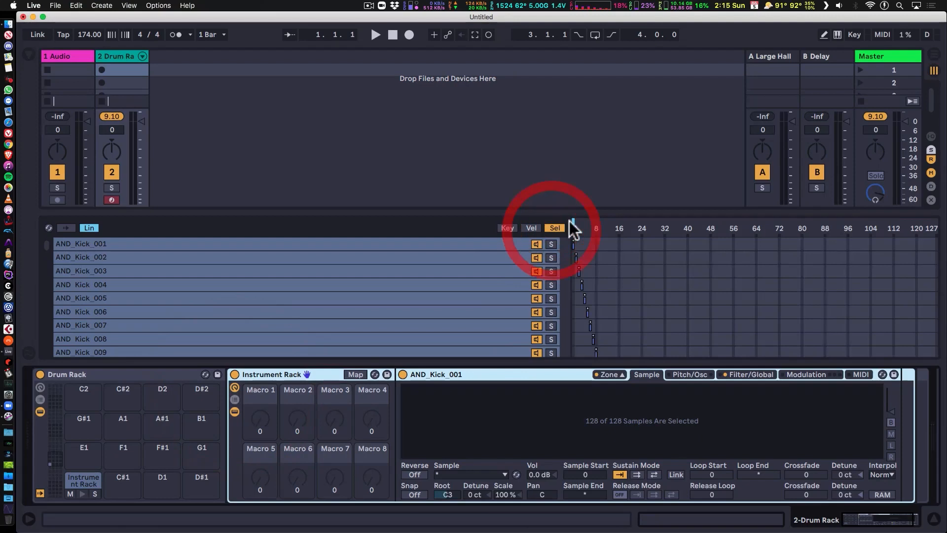
right_click(573, 223)
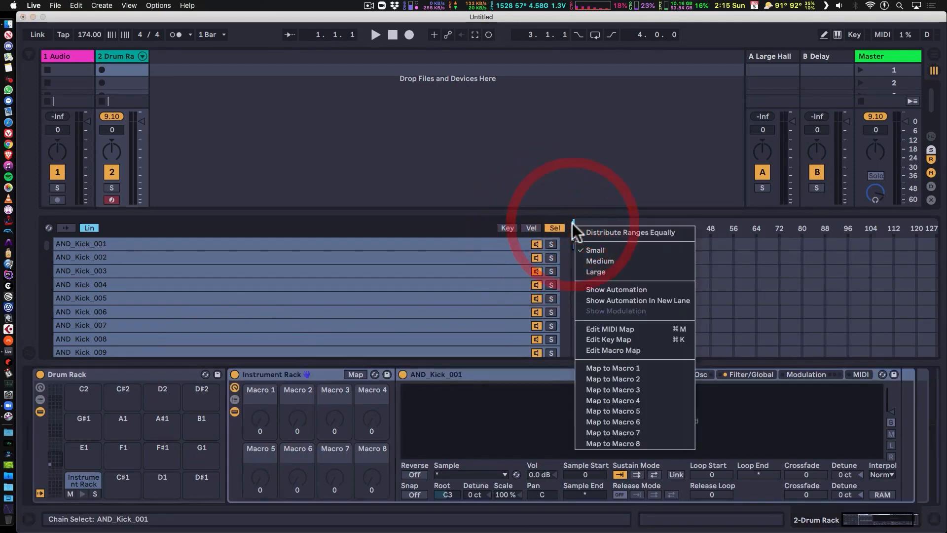
left_click(602, 366)
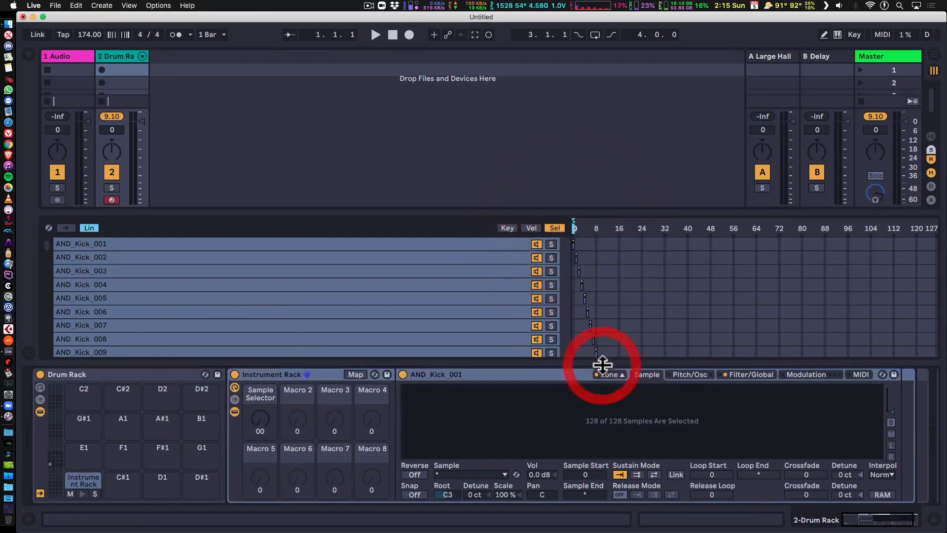
left_click_drag(235, 211, 236, 218)
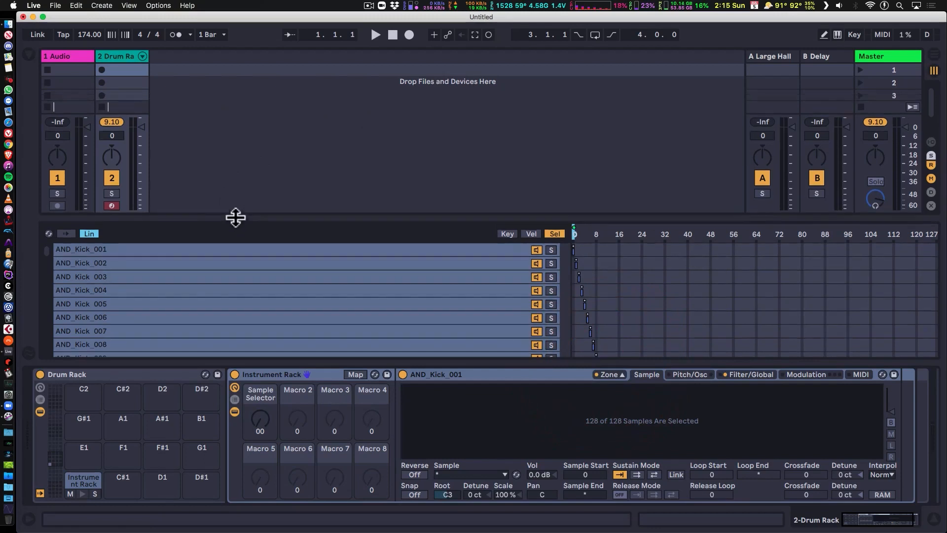
- Create a MIDI clip in the Drum Rack track's first slot with C1 notes at 1 and 1.3, and return to the devices
double_click(118, 68)
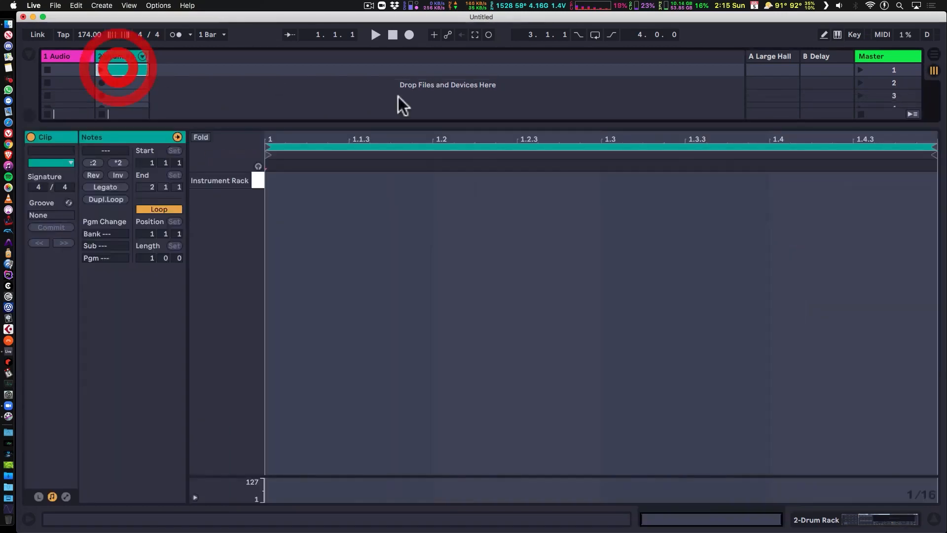
double_click(282, 180)
double_click(618, 178)
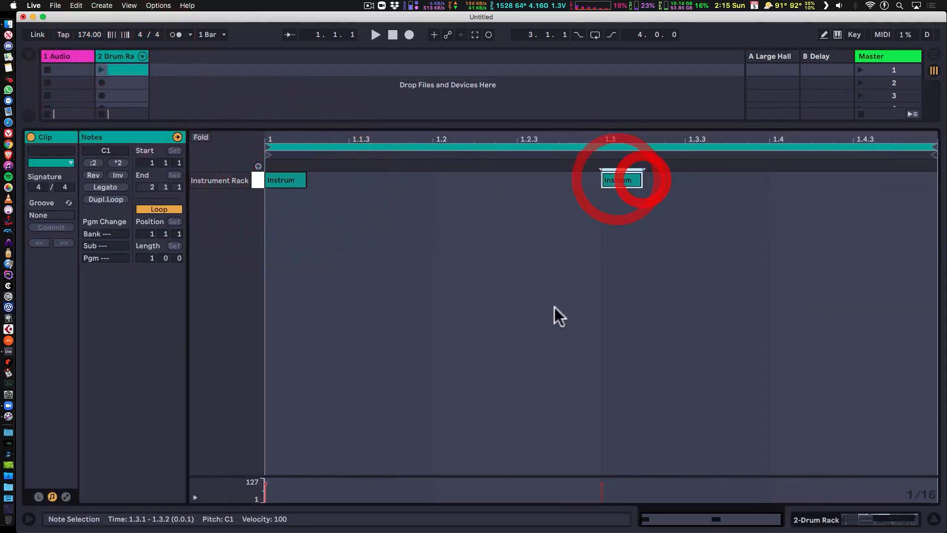
key("shift+Tab")
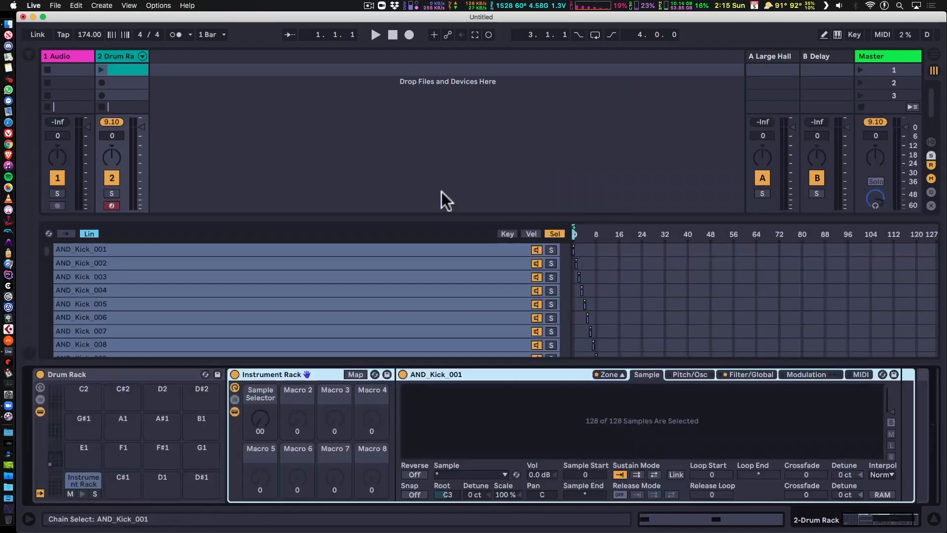
- Play the kick clip to audition the kicks with the Sample Selector macro, and stop playback
left_click(102, 64)
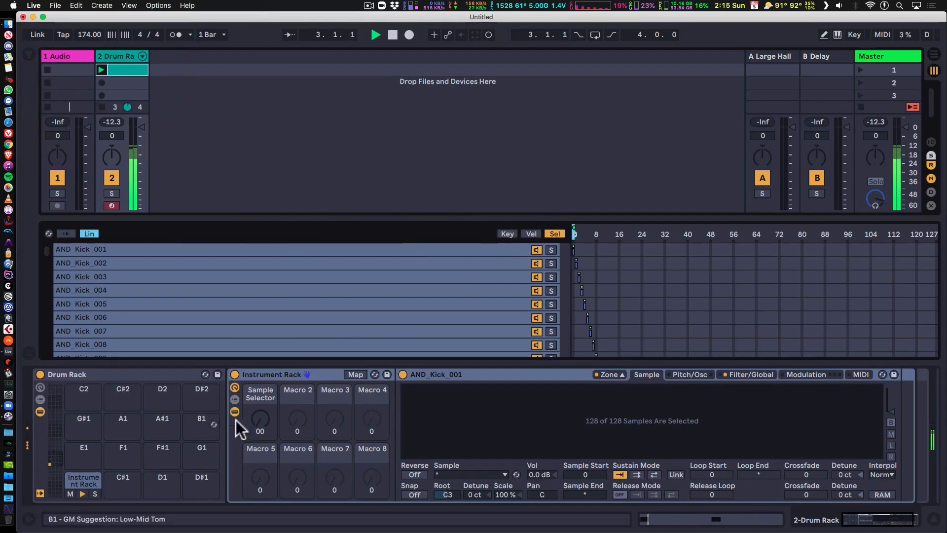
left_click(260, 422)
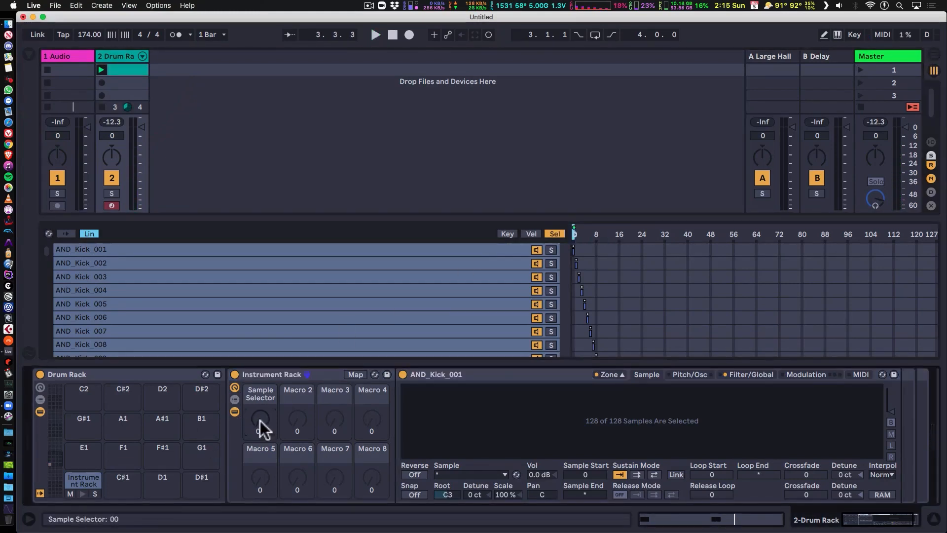
key("space")
mouse_move(260, 419)
left_mouse_down()
mouse_move(264, 371)
mouse_move(264, 432)
left_mouse_up()
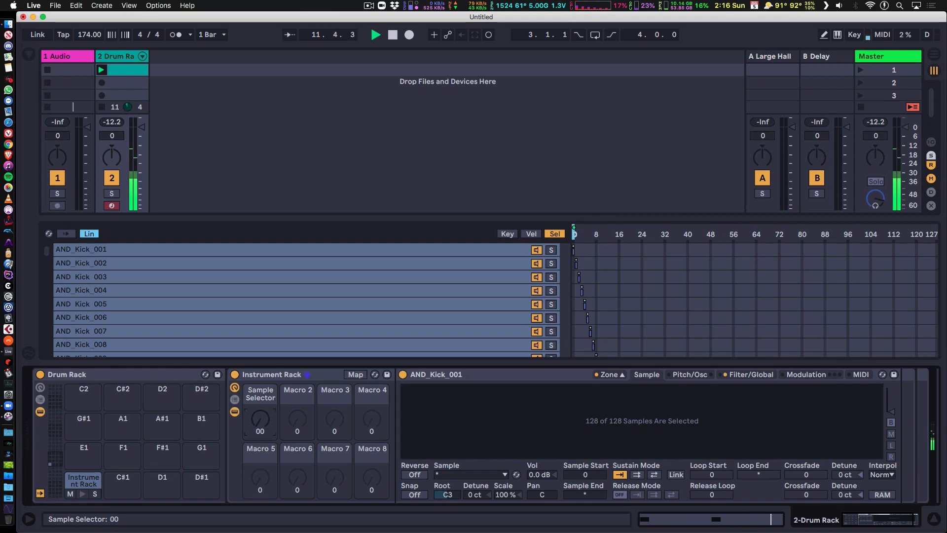
key("space")
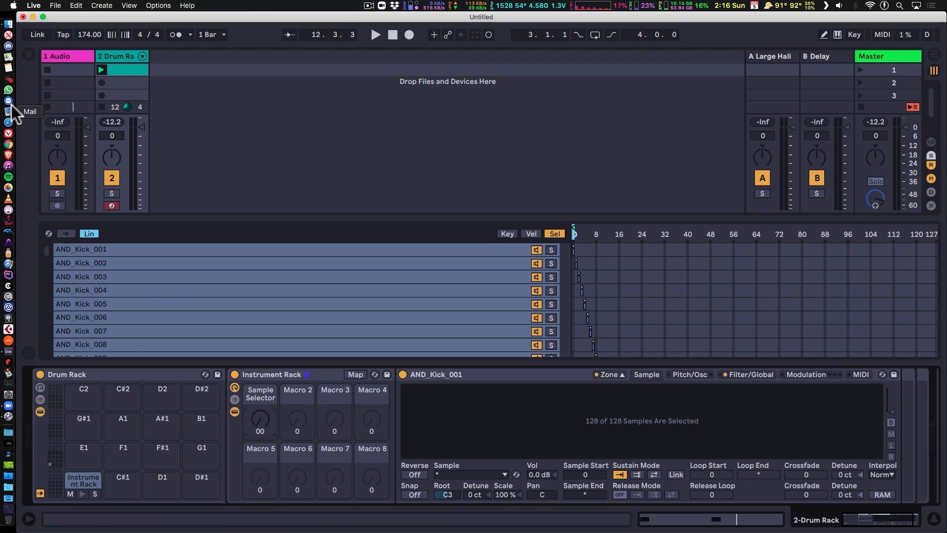
- Show the browser and load a Sampler from the Instruments category onto the Drum Rack's D1 pad
left_click(28, 54)
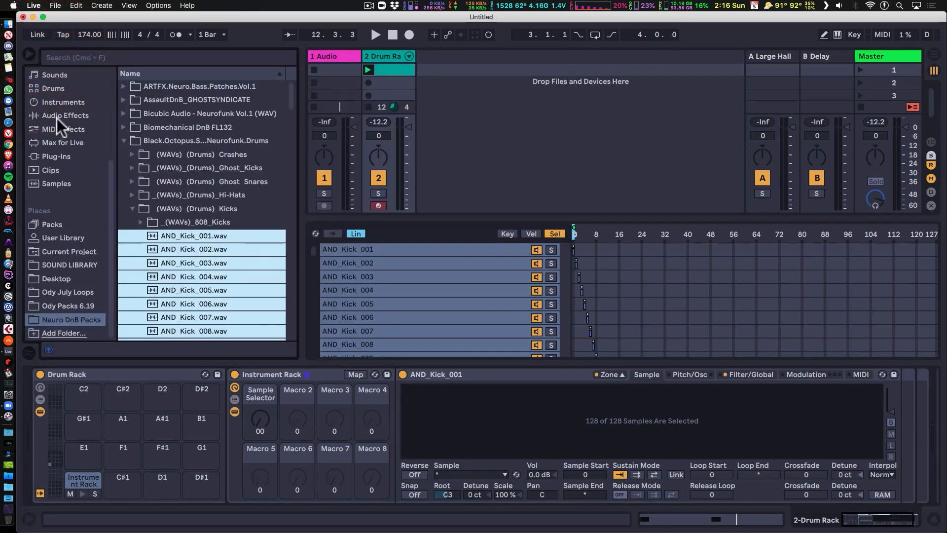
left_click(58, 103)
left_click_drag(131, 194, 172, 483)
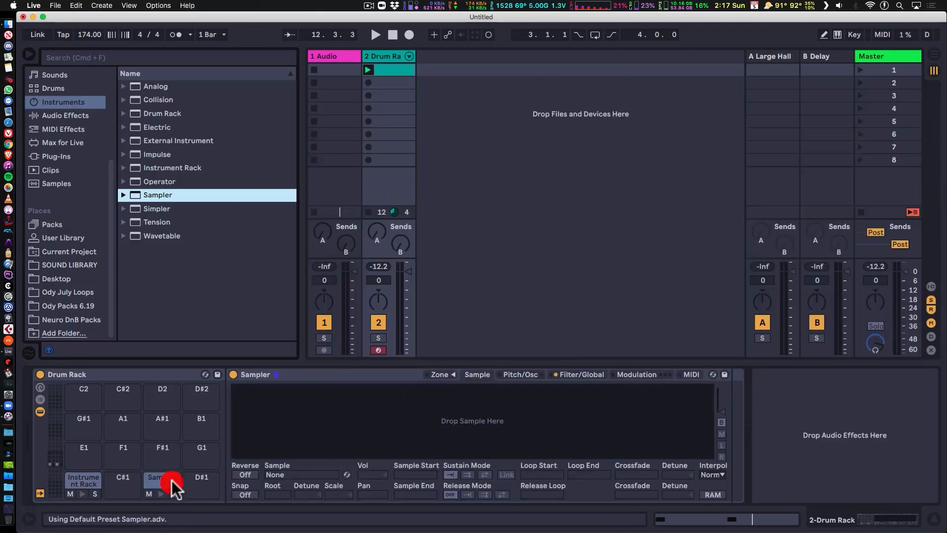
- Browse Neuro DnB Packs, collapse the Black Octopus drum pack's Kicks folder and expand its Snares folder
left_click(61, 321)
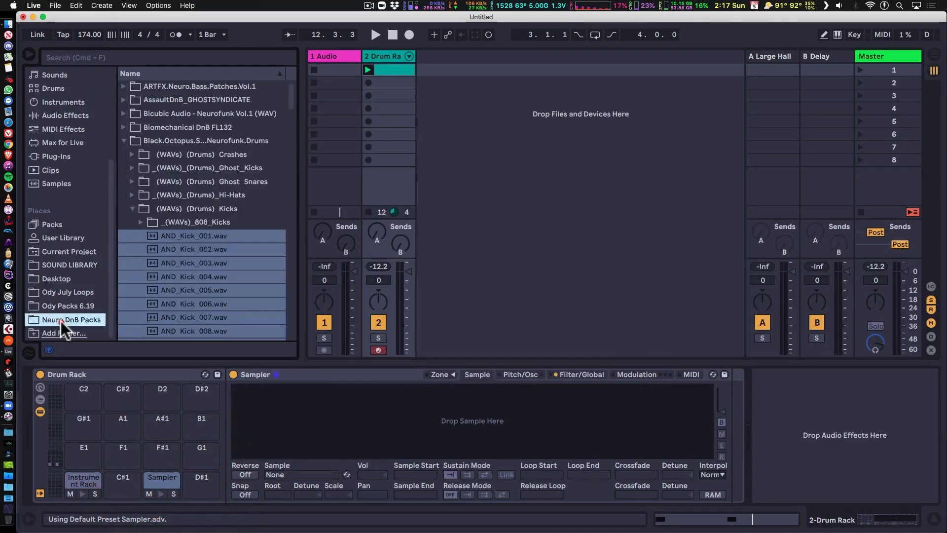
left_click(139, 223)
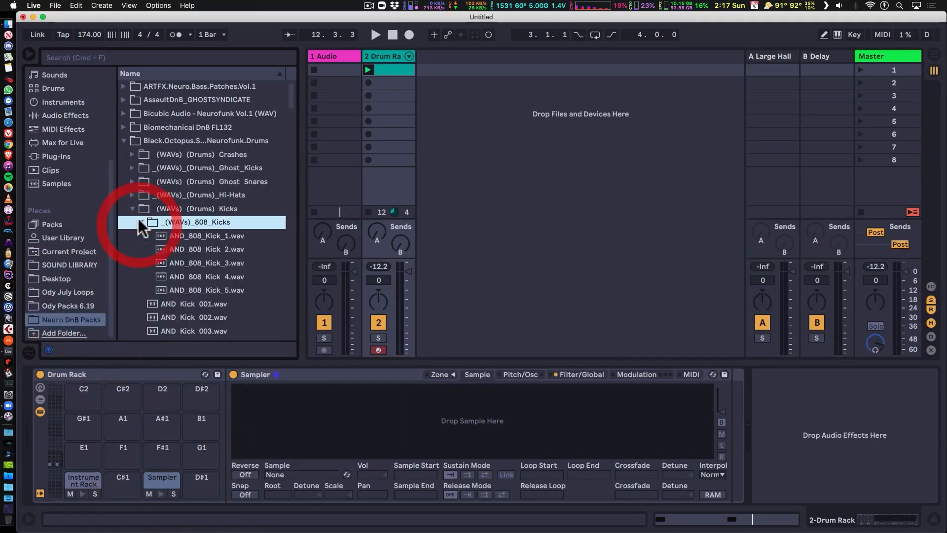
left_click(132, 208)
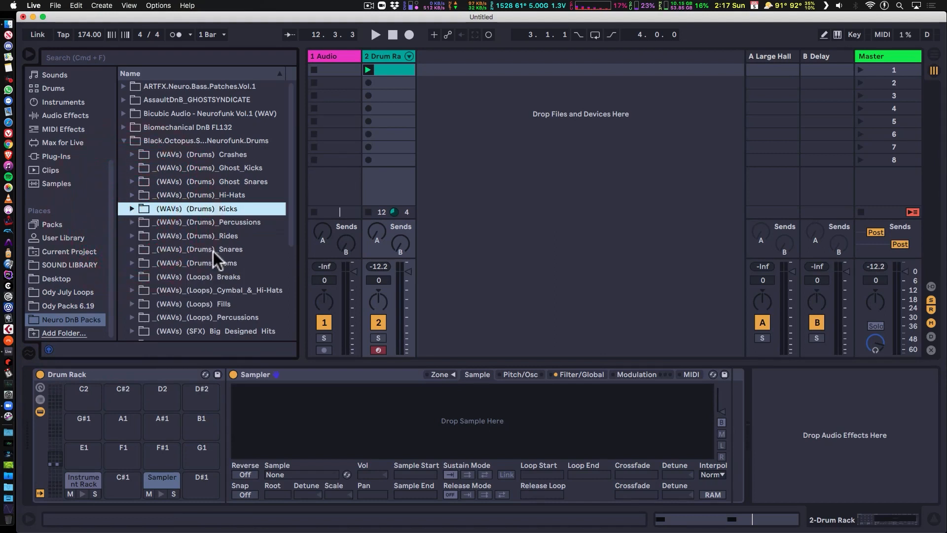
left_click(132, 249)
scroll(223, 251, "down", 2)
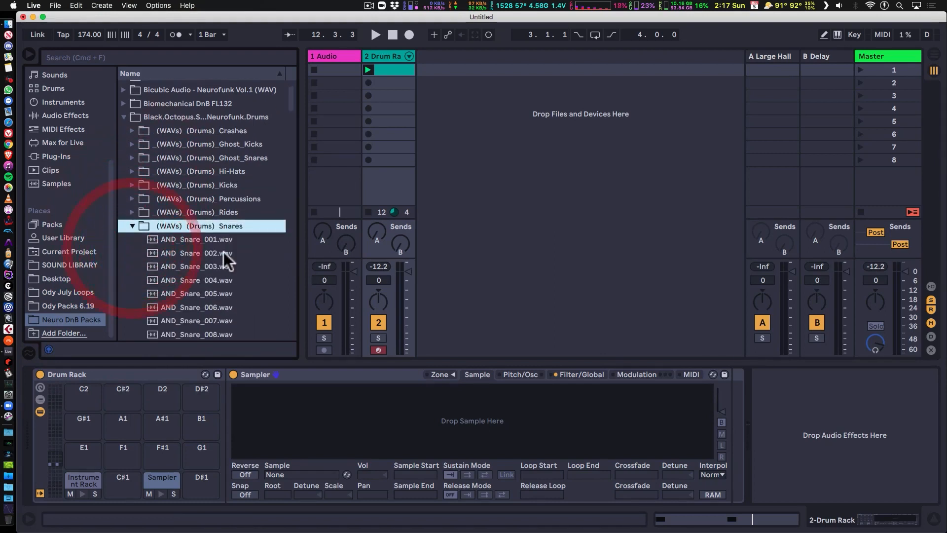
- Select the samples AND_Snare_001 through AND_Snare_128 and load them into the zone list of the D1 pad's Sampler
left_click(150, 241)
scroll(161, 244, "down", 20)
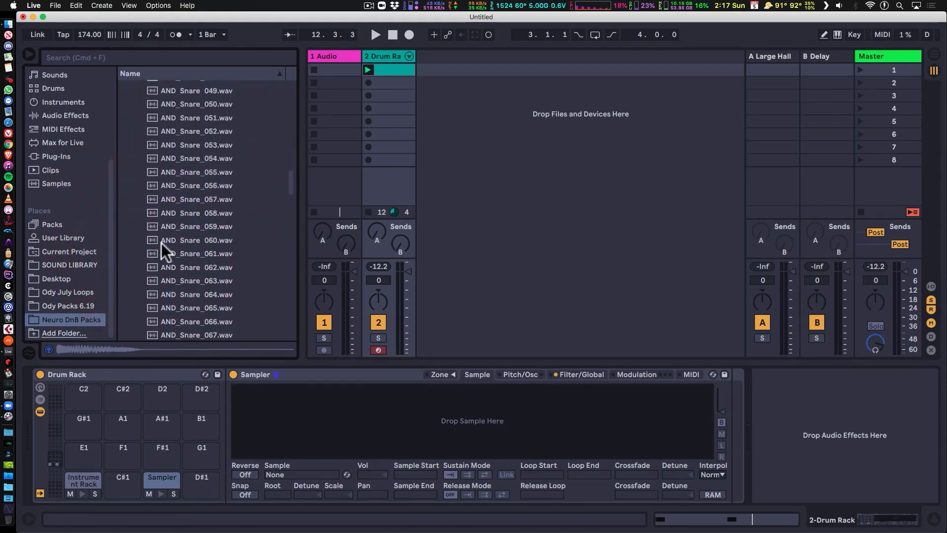
scroll(164, 243, "down", 9)
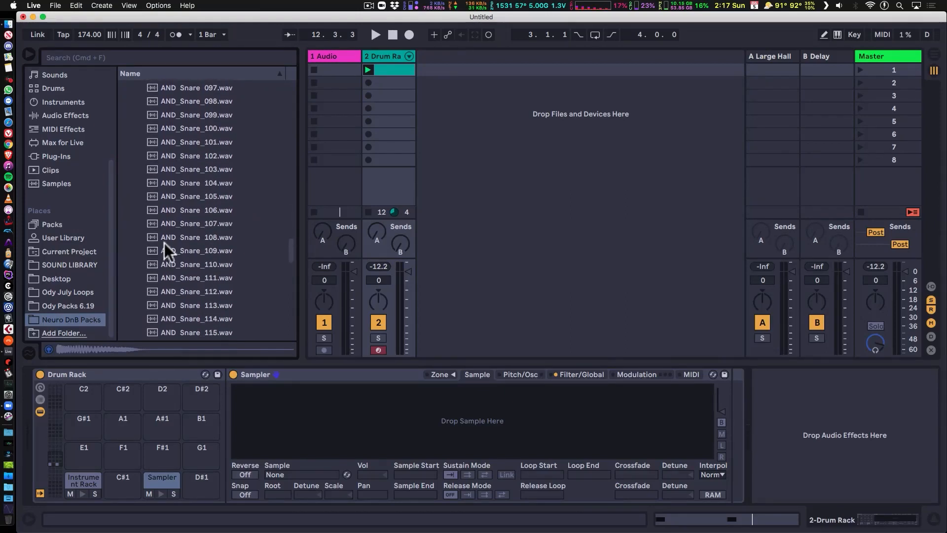
scroll(164, 242, "down", 5)
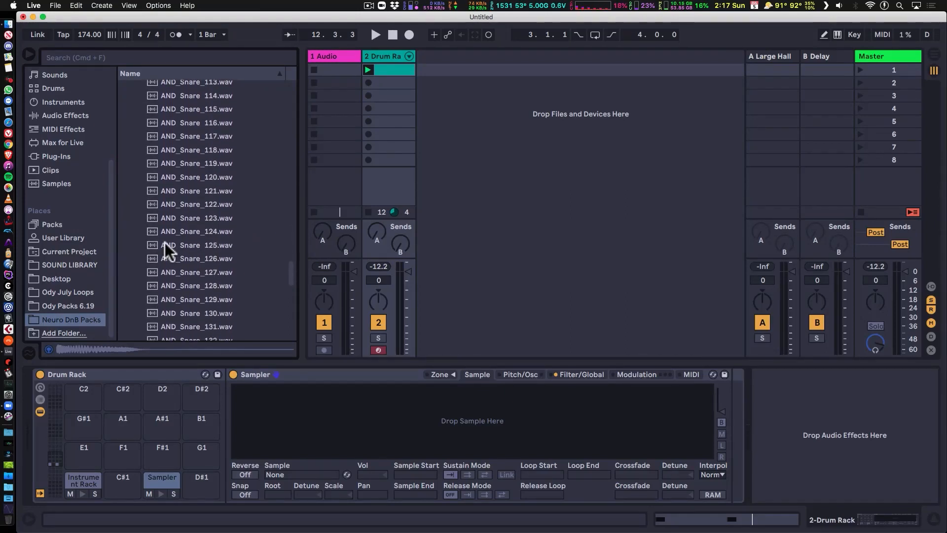
left_click(135, 282, "shift")
scroll(180, 259, "up", 10)
scroll(182, 257, "up", 20)
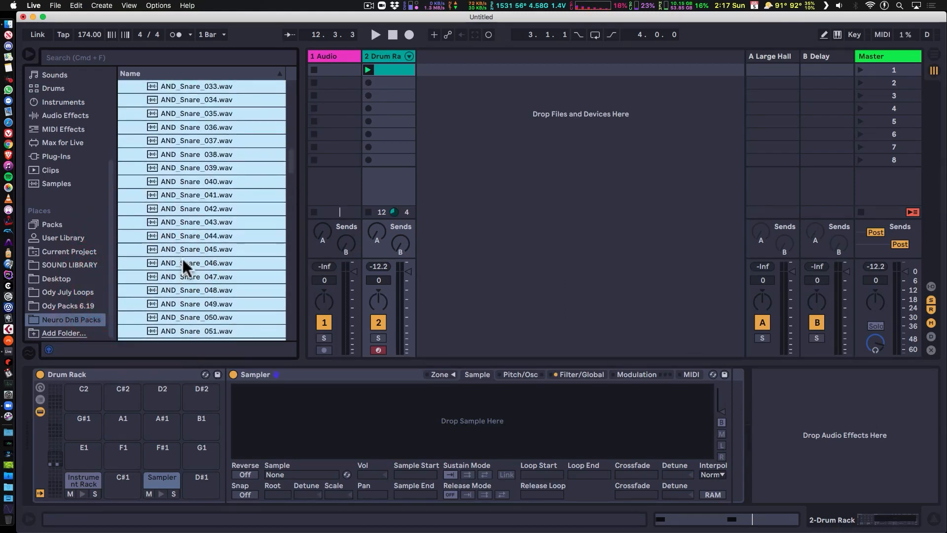
left_click_drag(151, 170, 217, 221)
left_click_drag(174, 180, 176, 173)
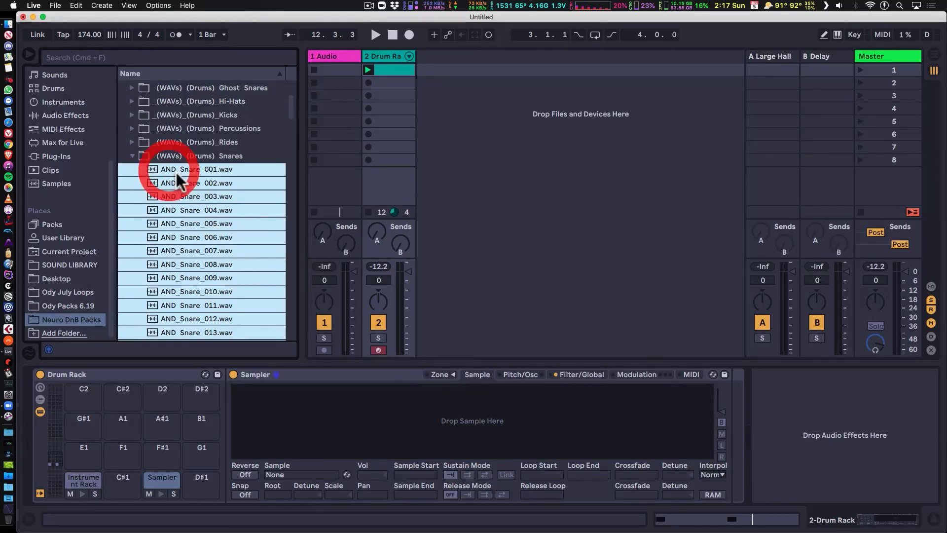
left_click(443, 373)
left_click_drag(153, 168, 449, 290)
- Show the snare Sampler's sample select ranges and distribute them equally
left_click(552, 232)
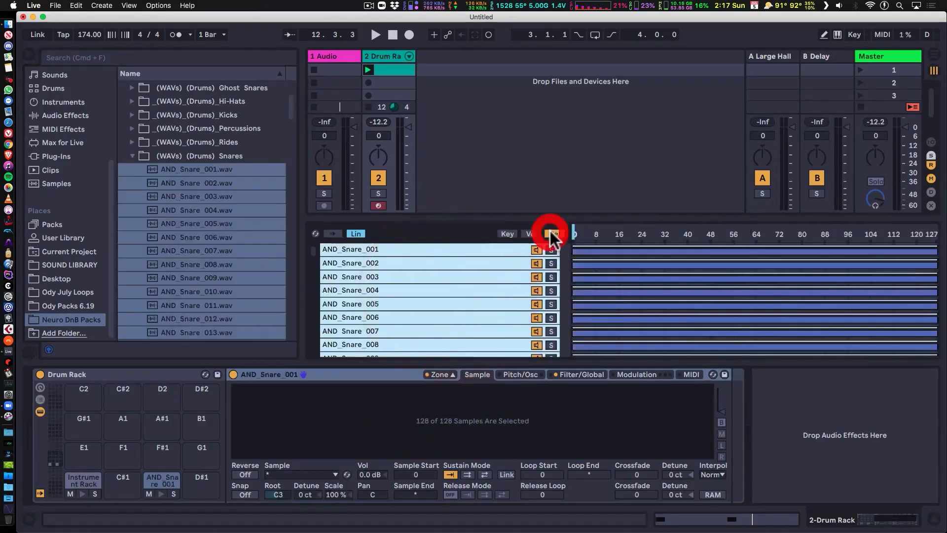
right_click(616, 272)
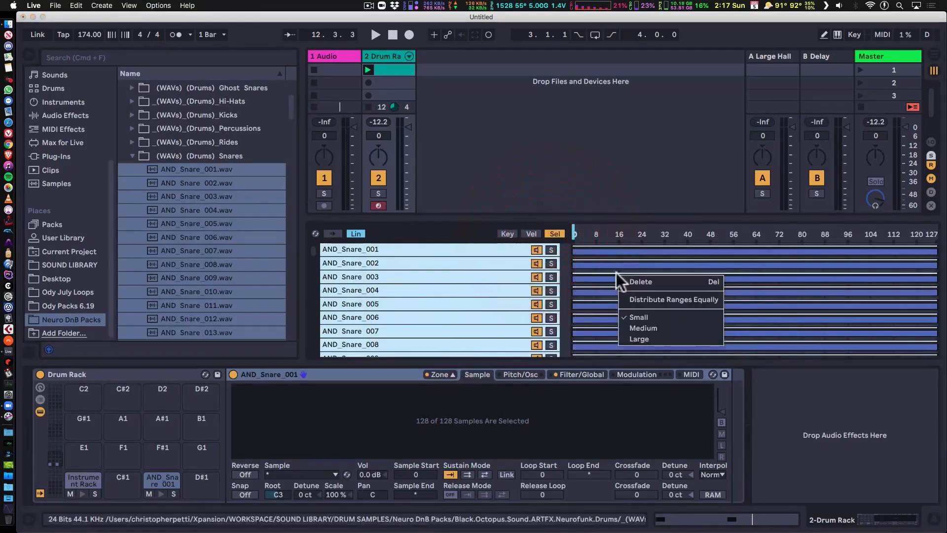
left_click(655, 298)
- Group the snare Sampler into an Instrument Rack and show that rack's macro controls
left_click(367, 373)
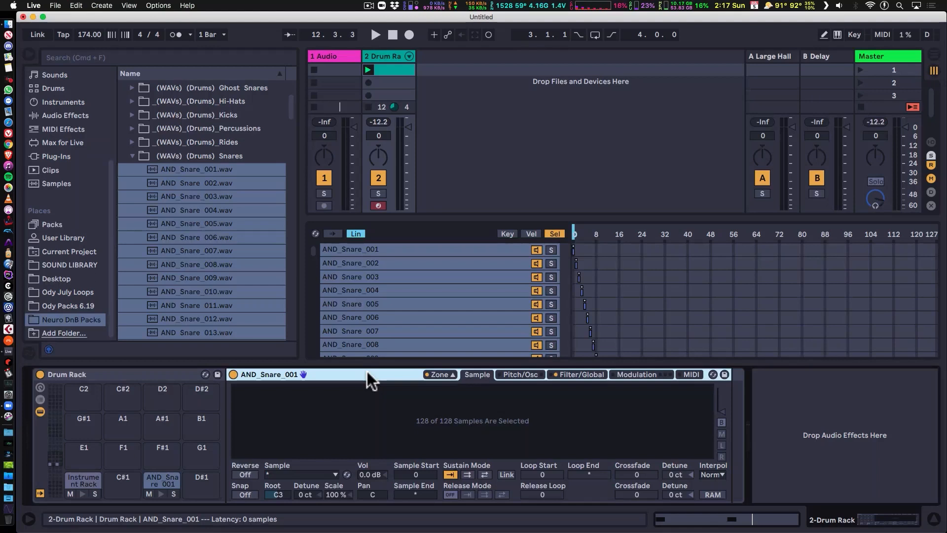
key("super+g")
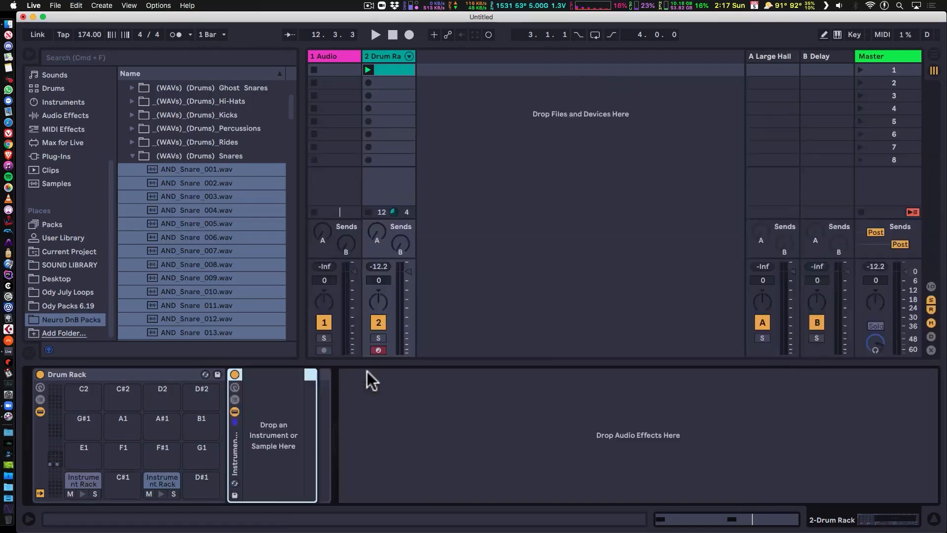
left_click(235, 385)
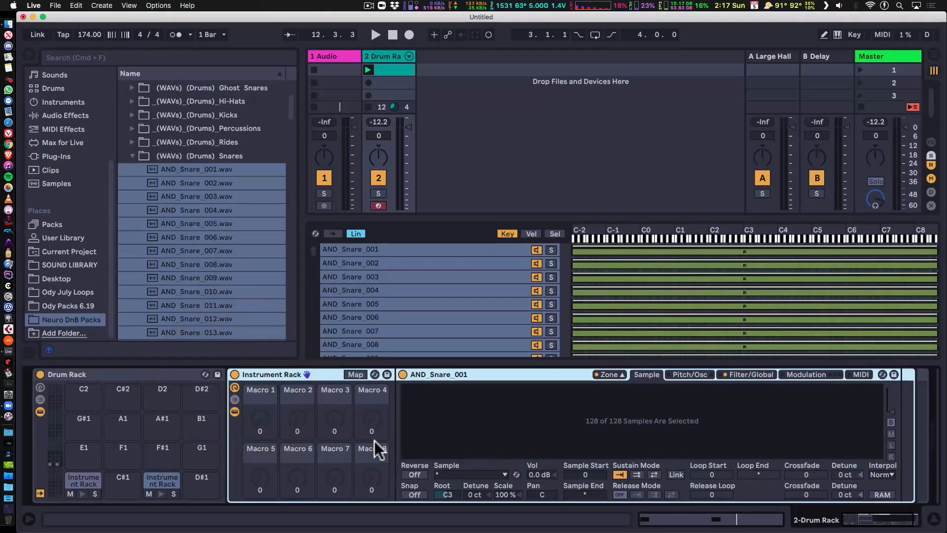
left_click(40, 387)
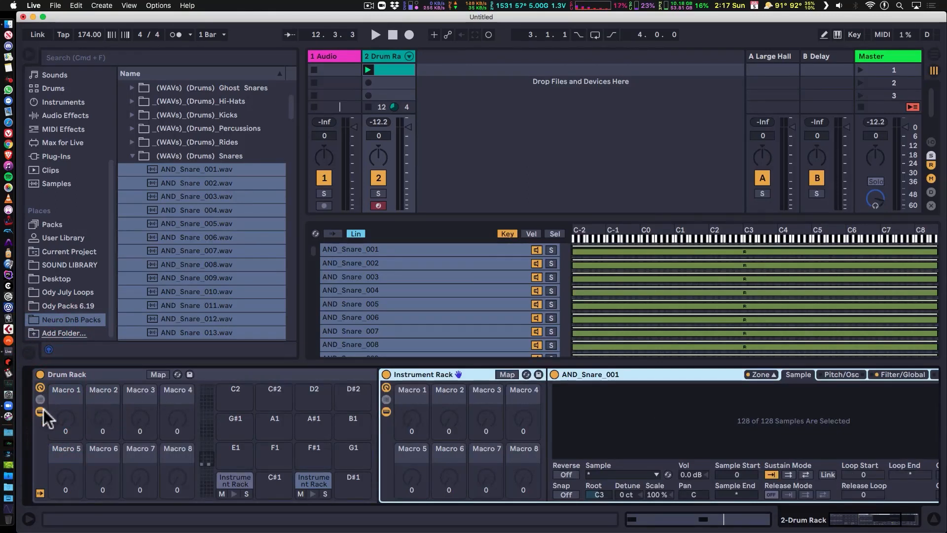
left_click(40, 387)
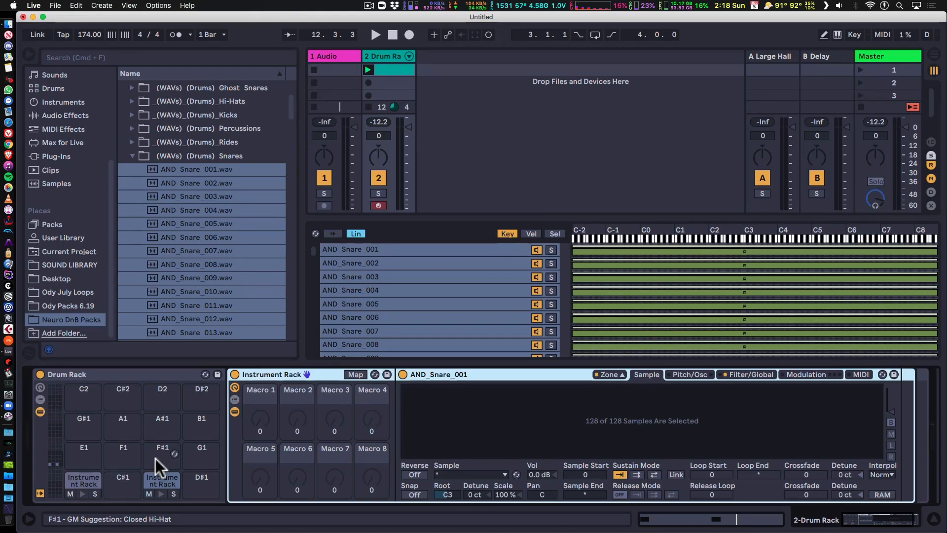
- Return to the snare zones' select ranges and map the sample selector to Macro 1 of the Instrument Rack
left_click(554, 234)
right_click(573, 228)
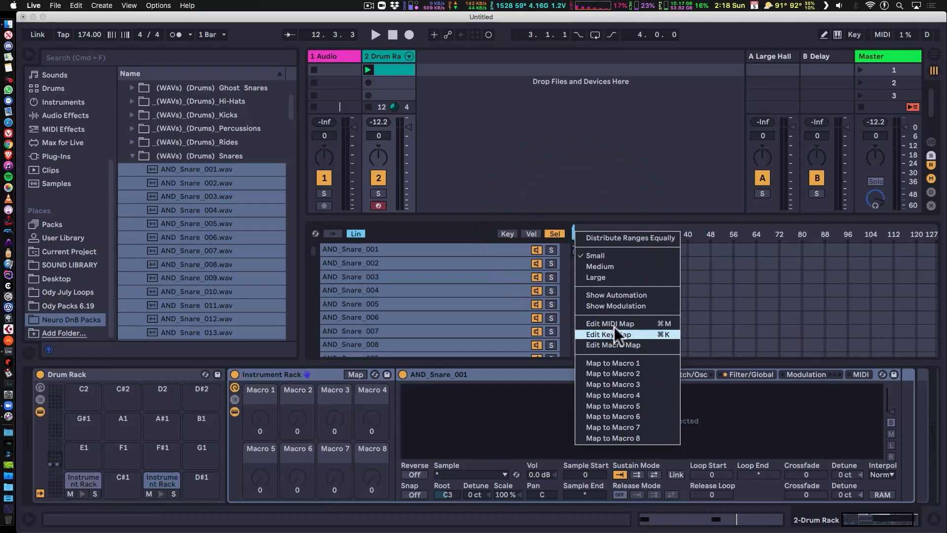
left_click(613, 362)
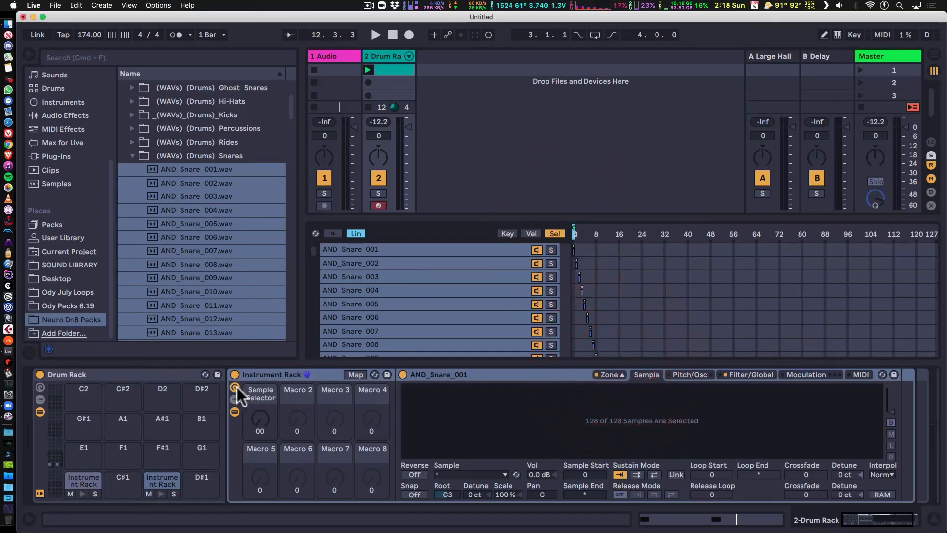
- Add snare notes at 1.2 and 1.4 to the Drum Rack clip and move the second kick from 1.3 to 1.3.3
double_click(402, 67)
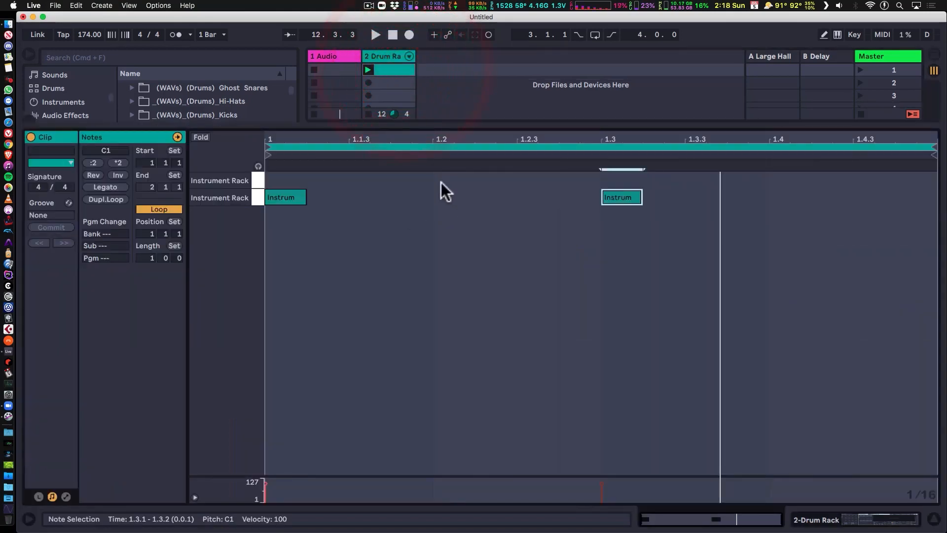
double_click(439, 179)
double_click(781, 180)
left_click_drag(622, 199, 703, 199)
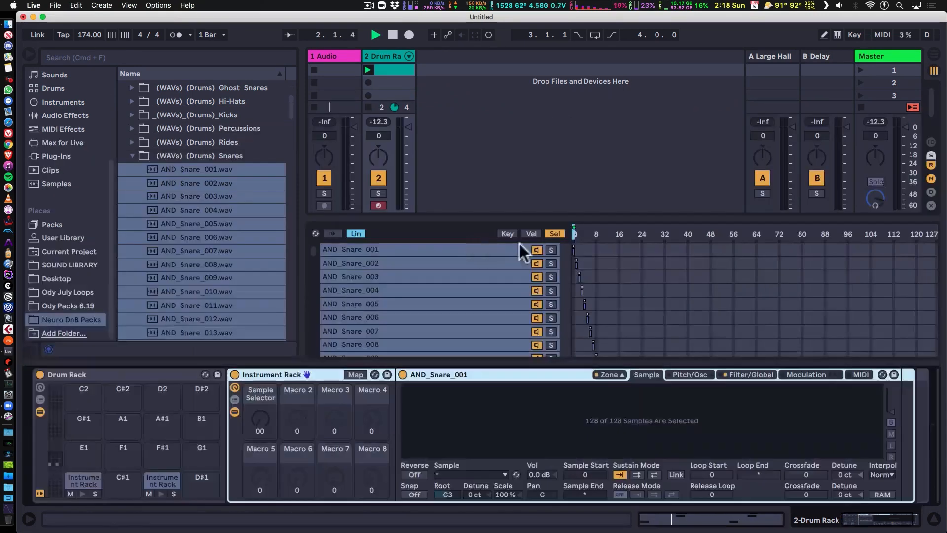
- Audition the snares during playback by raising the Sample Selector macro to 64, and stop playback
left_click_drag(268, 422, 268, 405)
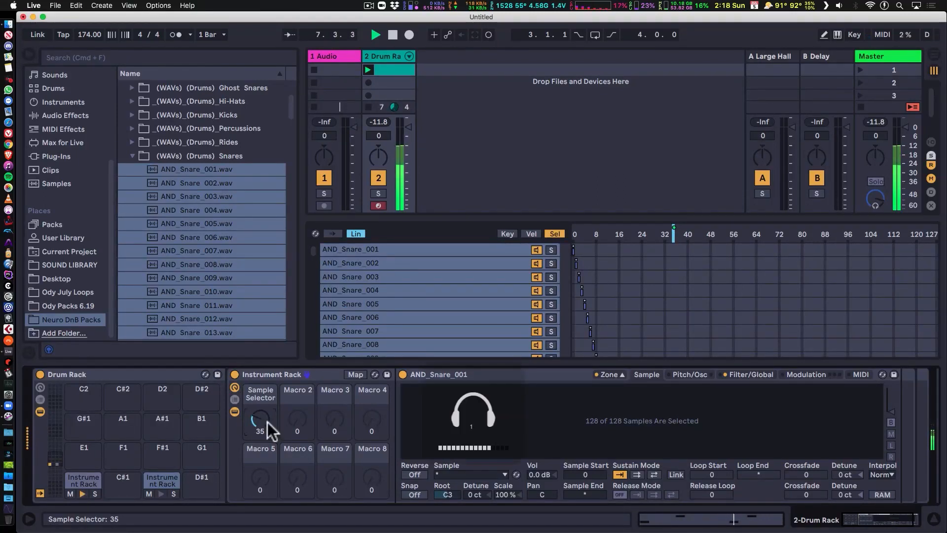
left_click_drag(267, 422, 267, 408)
key("space")
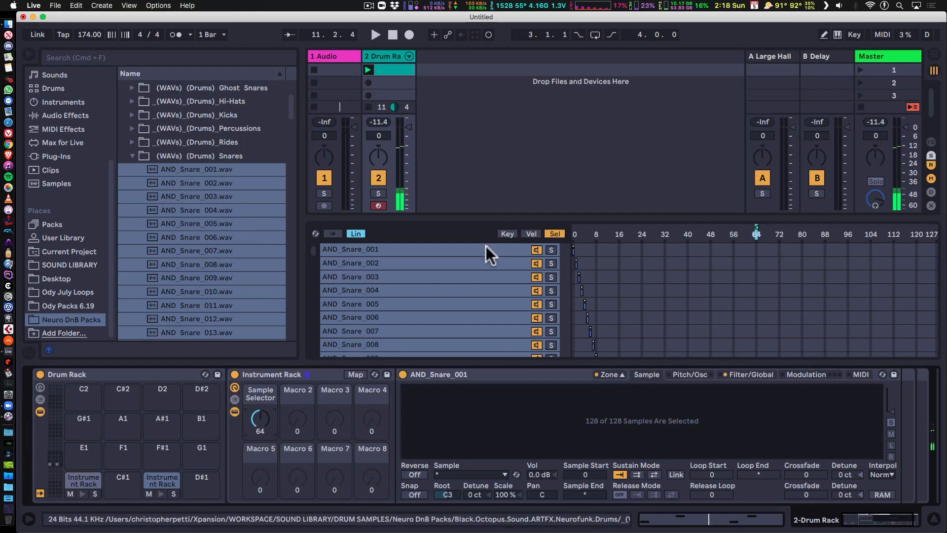
- Collapse the Snares folder and map the snare Sampler's Transpose setting to Macro 2
left_click(132, 155)
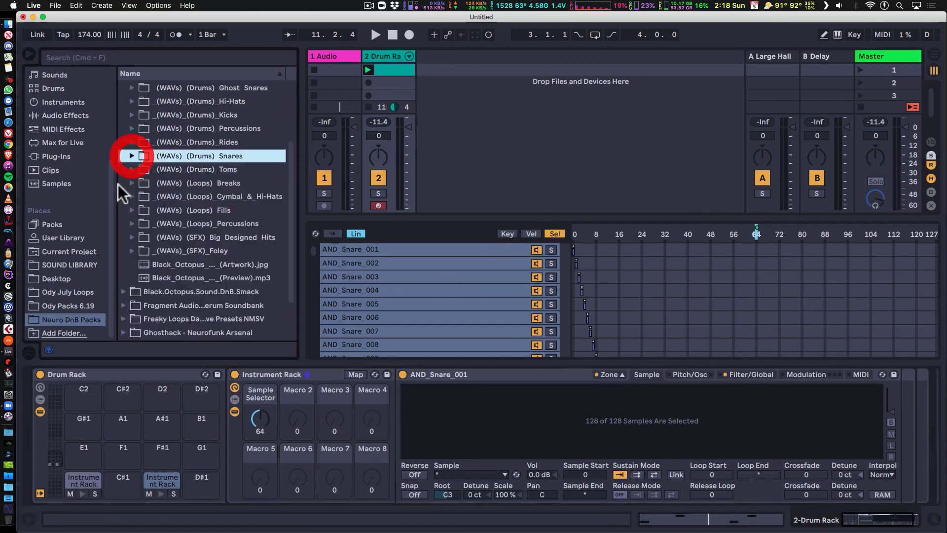
left_click(696, 374)
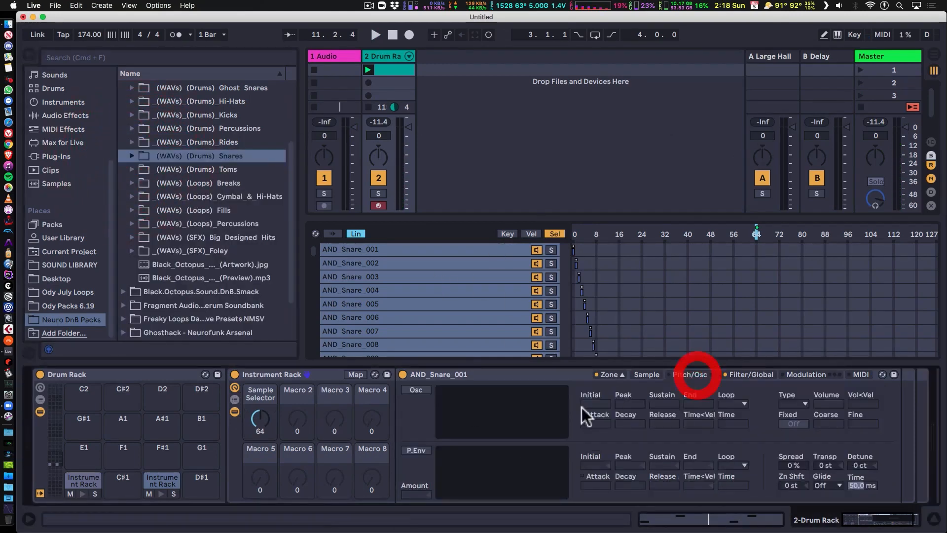
right_click(827, 463)
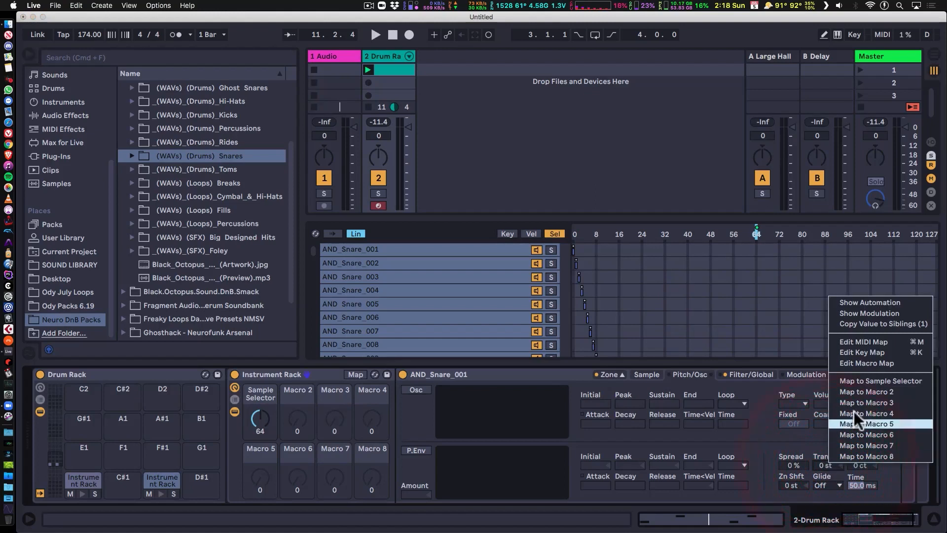
left_click(868, 392)
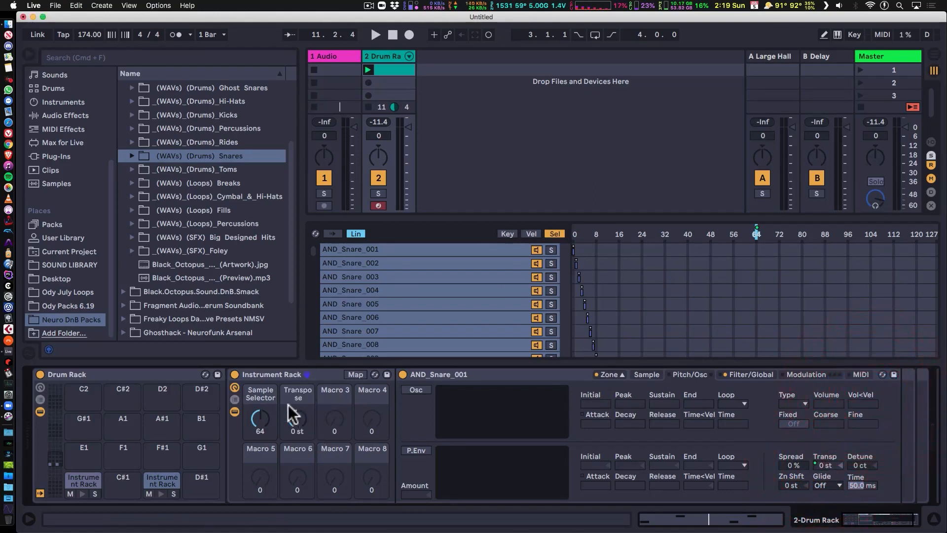
- Limit the Transpose macro mapping to a range of -12 st to +12 st and leave macro mapping
left_click(355, 374)
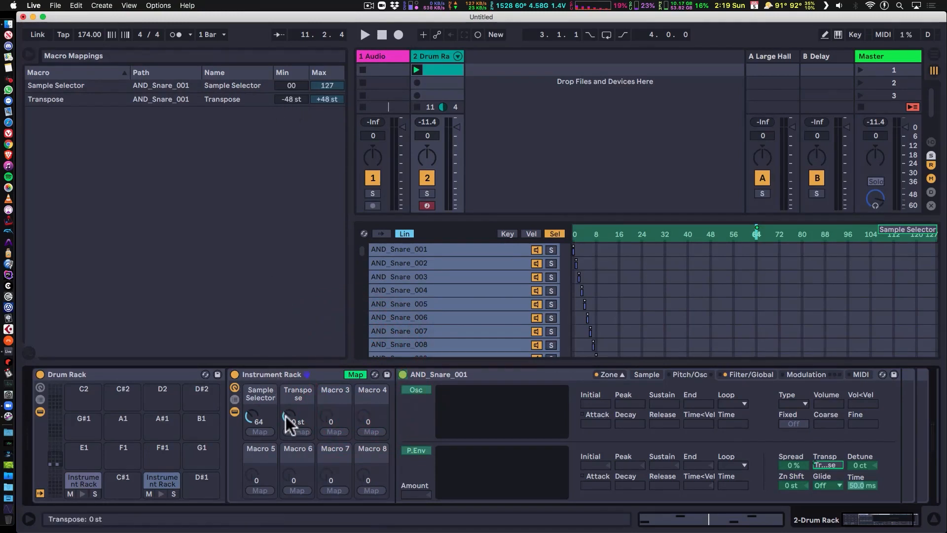
left_click(296, 100)
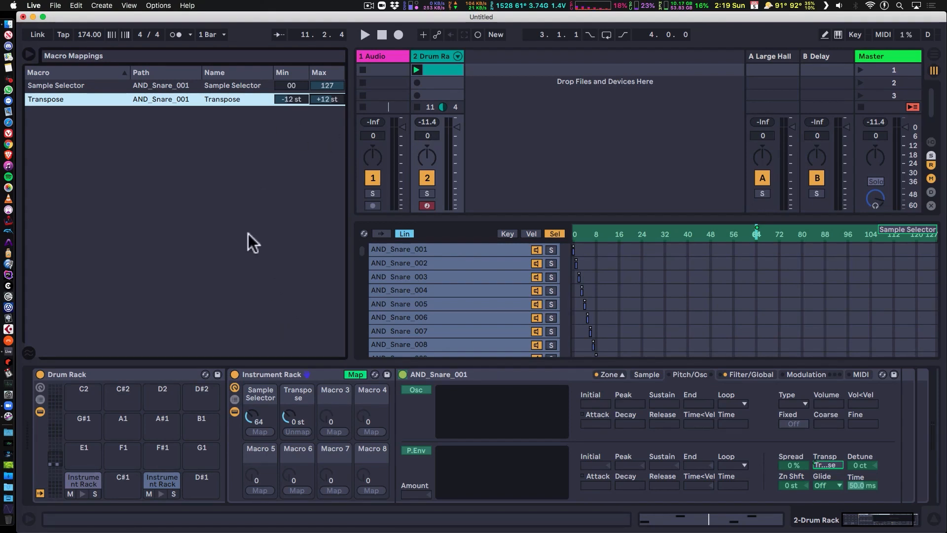
left_click(356, 377)
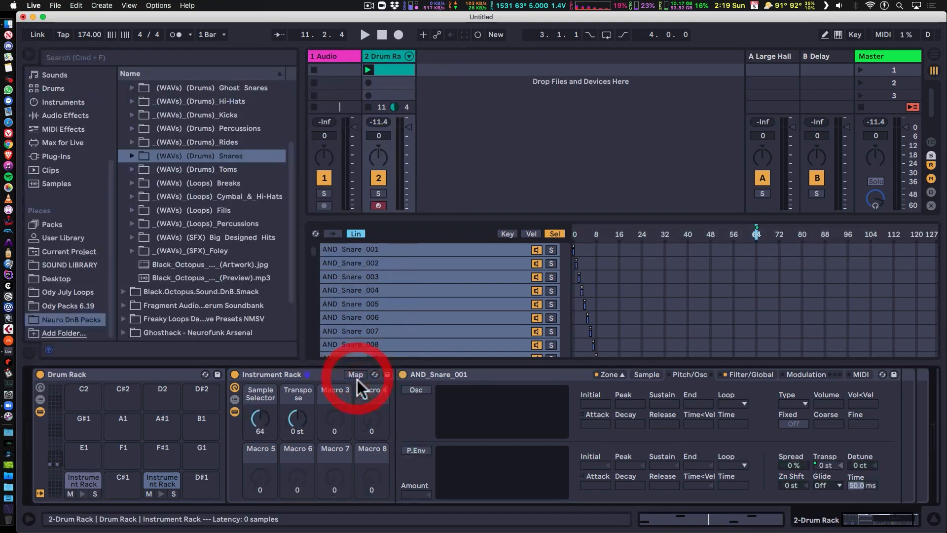
- Set the snare Sampler's volume envelope to -inf dB sustain, 60.0 s decay and 4.96 s release
left_click(753, 375)
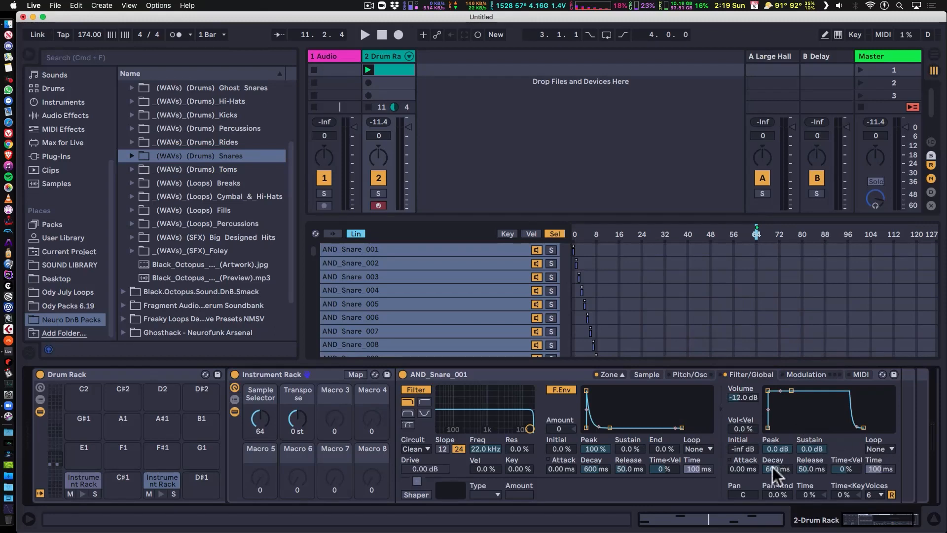
left_click_drag(809, 446, 810, 494)
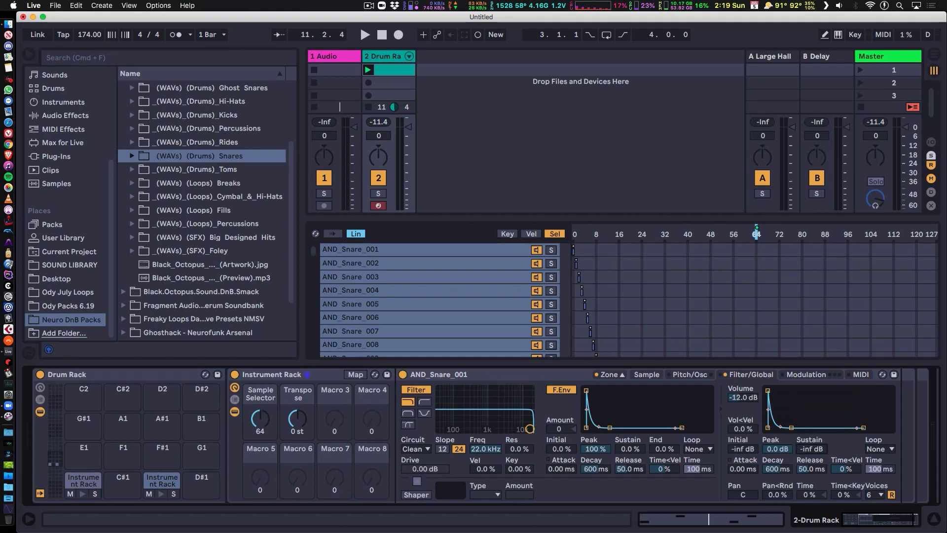
left_click_drag(771, 469, 770, 424)
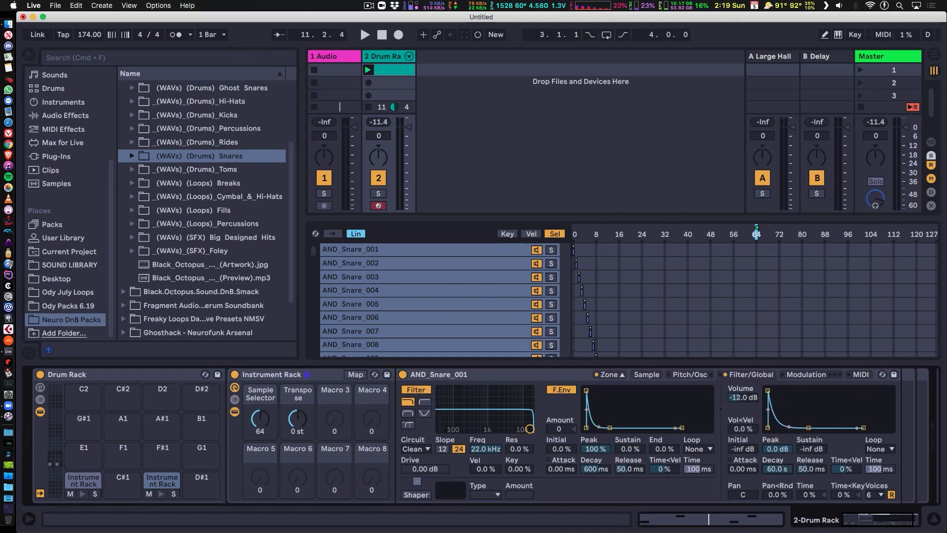
left_click_drag(808, 468, 808, 434)
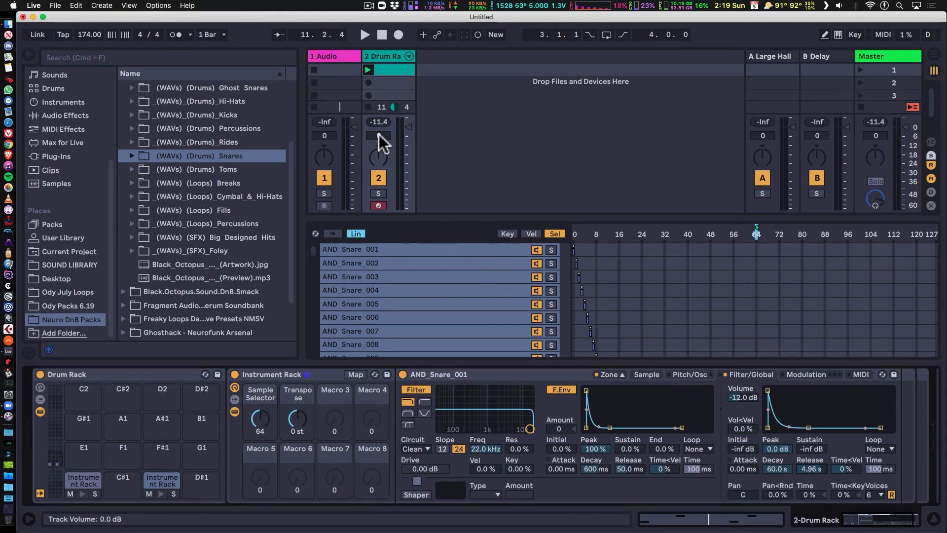
- Unfold the Drum Rack track's chains, solo the snare chain and start playback
left_click(408, 57)
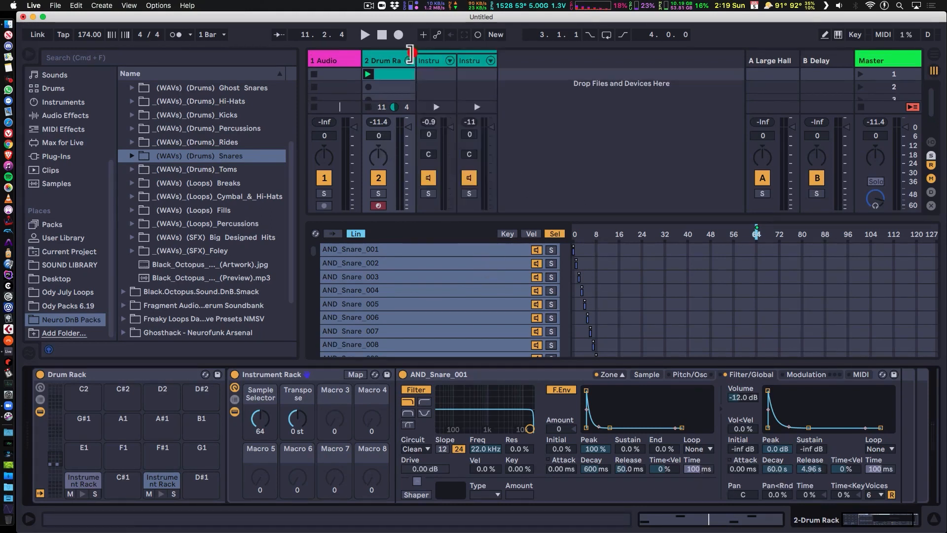
left_click(469, 193)
key("space")
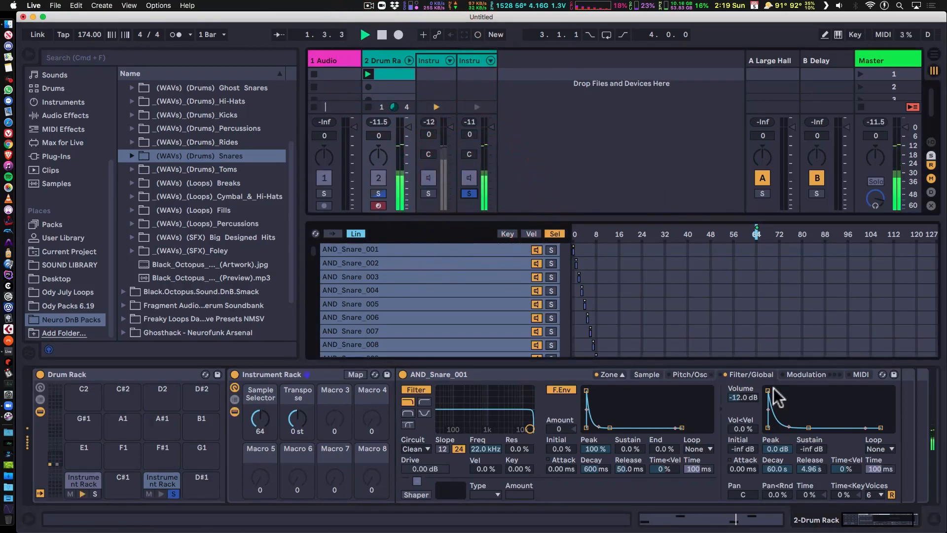
- Audition shorter decay times on the snare Sampler's volume envelope, return the decay to 60.0 s and stop playback
mouse_move(774, 463)
left_mouse_down()
mouse_move(775, 503)
mouse_move(774, 468)
left_mouse_up()
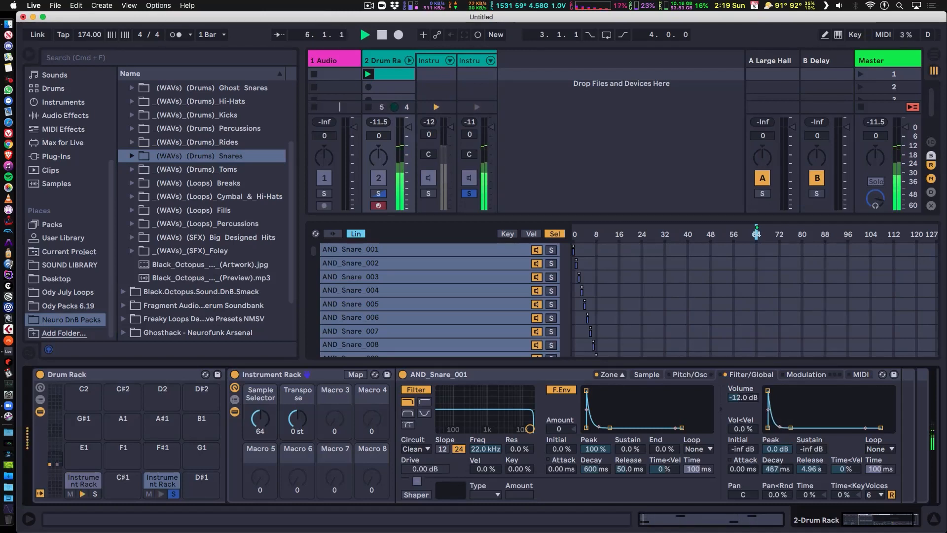
left_click_drag(774, 468, 775, 434)
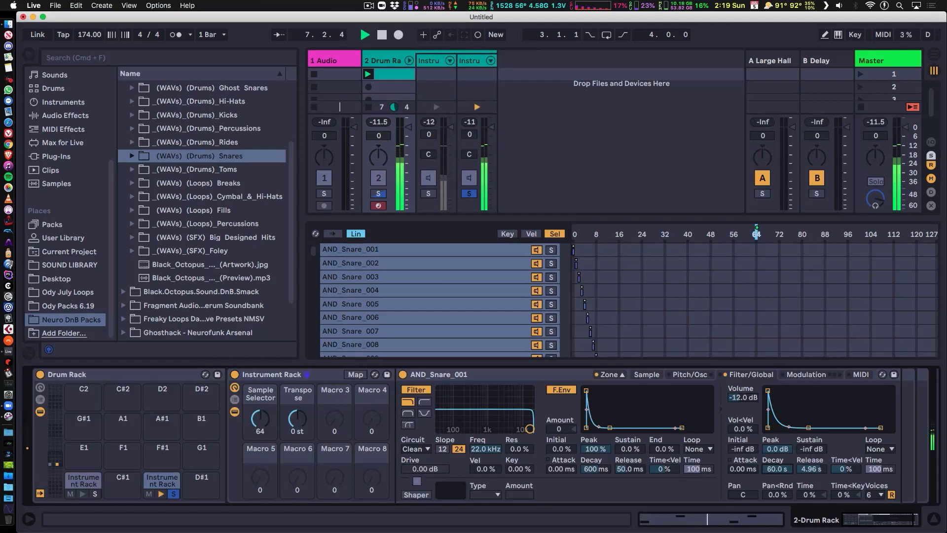
mouse_move(777, 469)
left_mouse_down()
mouse_move(777, 509)
mouse_move(780, 466)
left_mouse_up()
key("space")
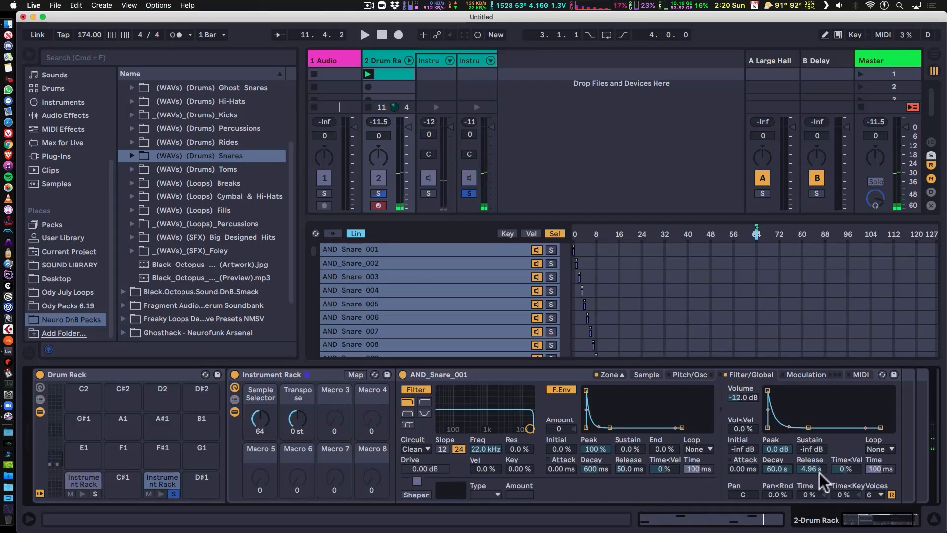
- Map the snare's volume envelope Decay to Macro 3 and set that macro to 4.09 s
right_click(775, 467)
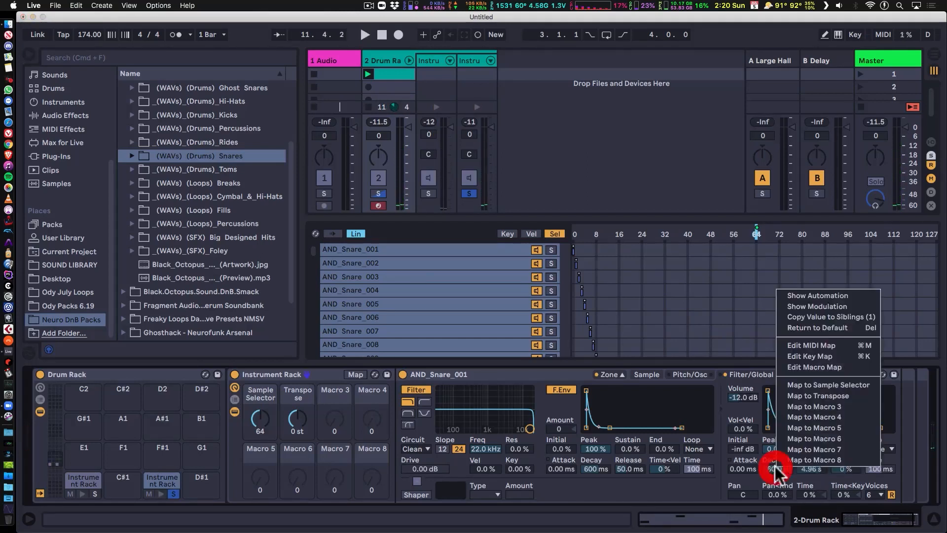
left_click(798, 405)
left_click_drag(335, 418, 334, 360)
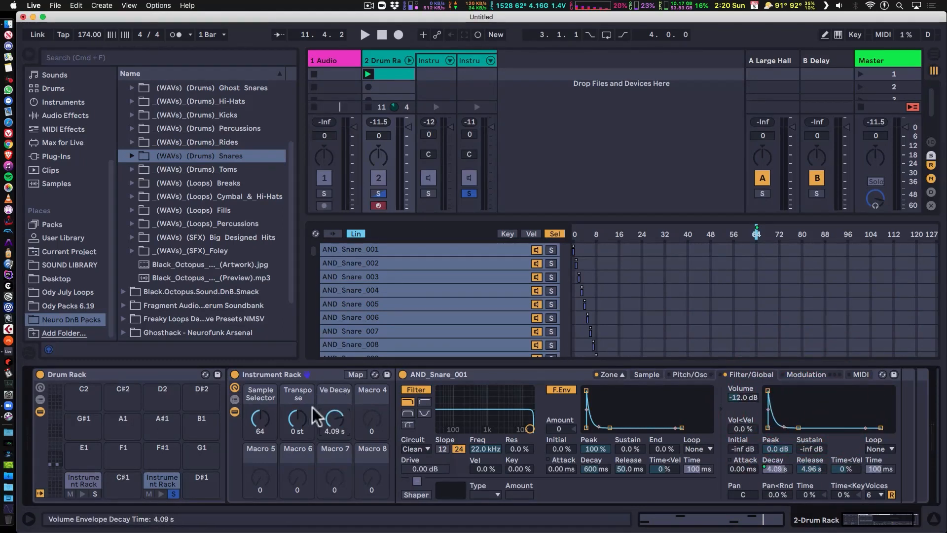
- Color the snare rack's macros: Sample Selector green, Transpose blue and Ve Decay orange
right_click(260, 421)
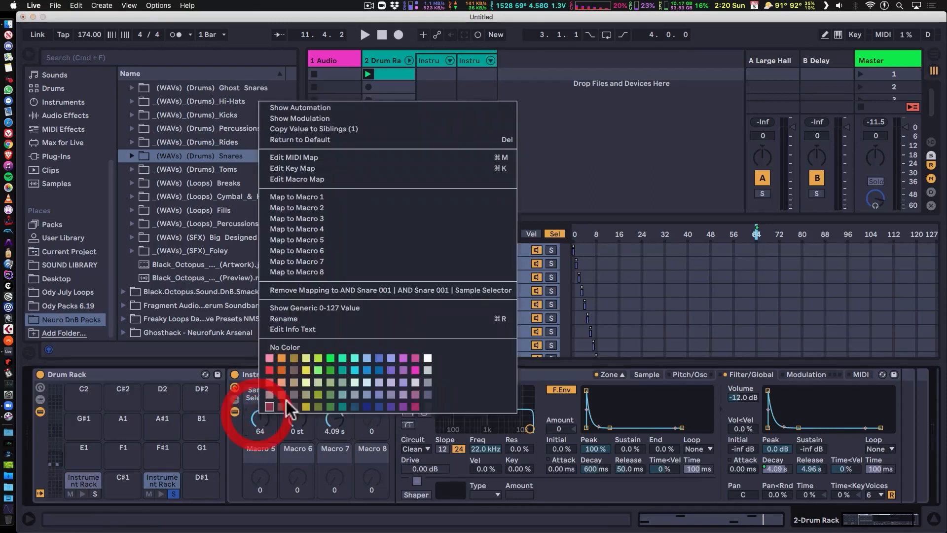
left_click(333, 359)
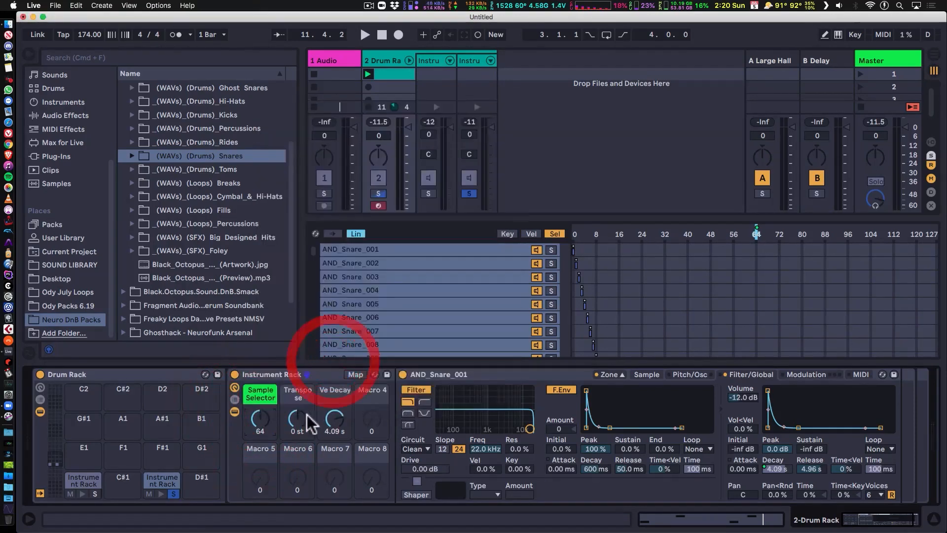
right_click(298, 421)
left_click(421, 374)
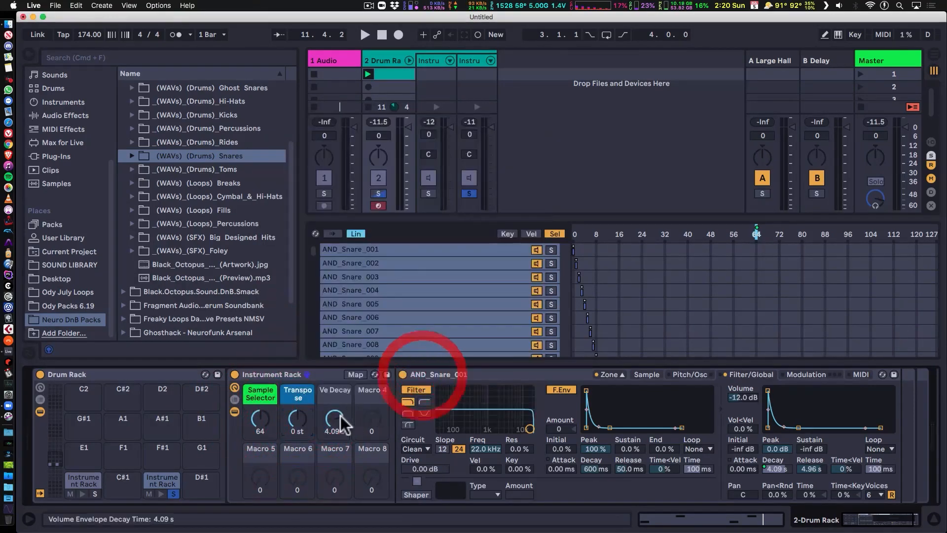
right_click(337, 418)
left_click(364, 374)
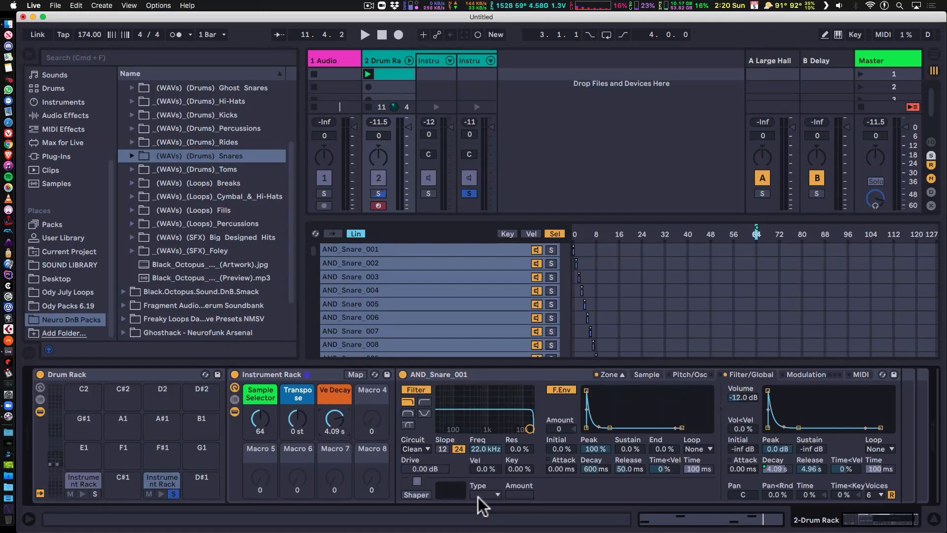
- Set the Vol<Vel amount to 35 % on both the snare Sampler and the kick Sampler
left_click(742, 428)
type("35")
key("Return")
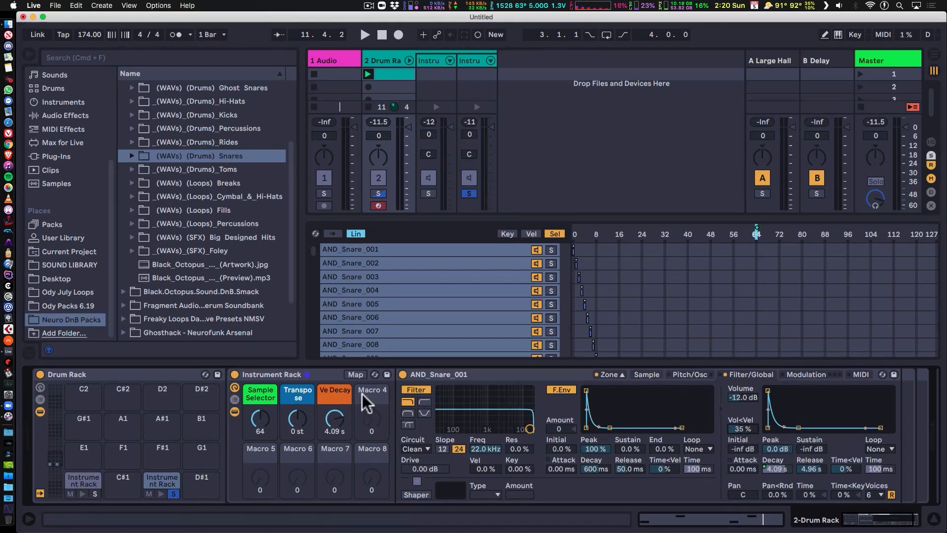
left_click(82, 478)
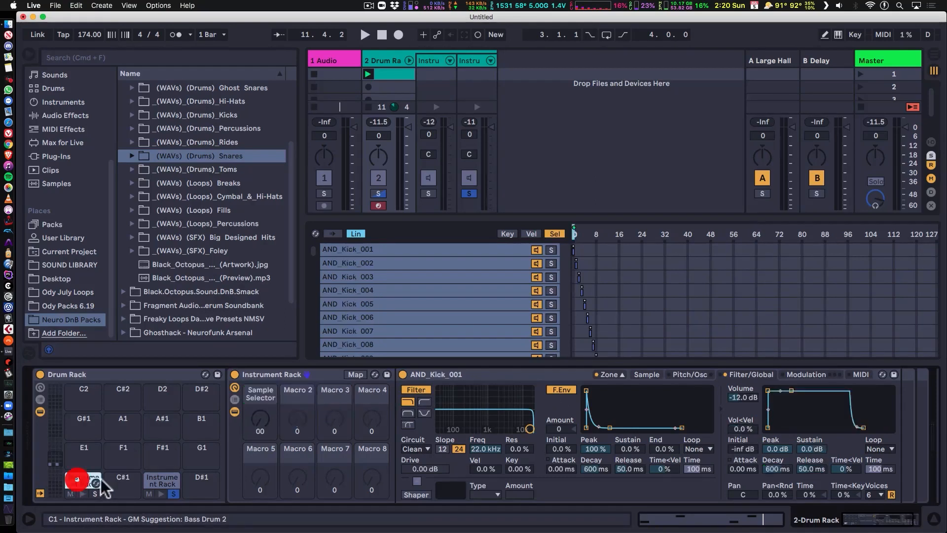
left_click(744, 428)
type("35")
key("Return")
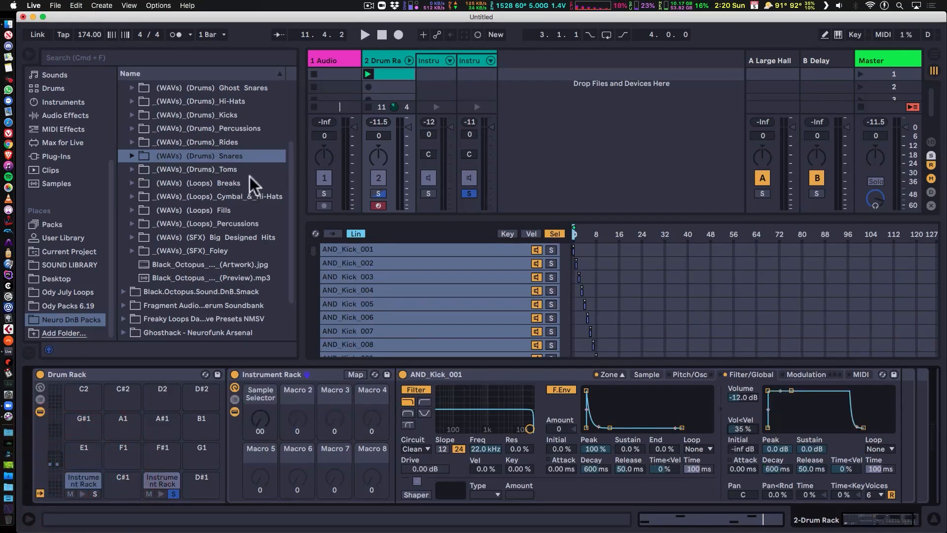
- Turn off the snare pad's solo and load an empty Sampler onto pad F#1
left_click(160, 481)
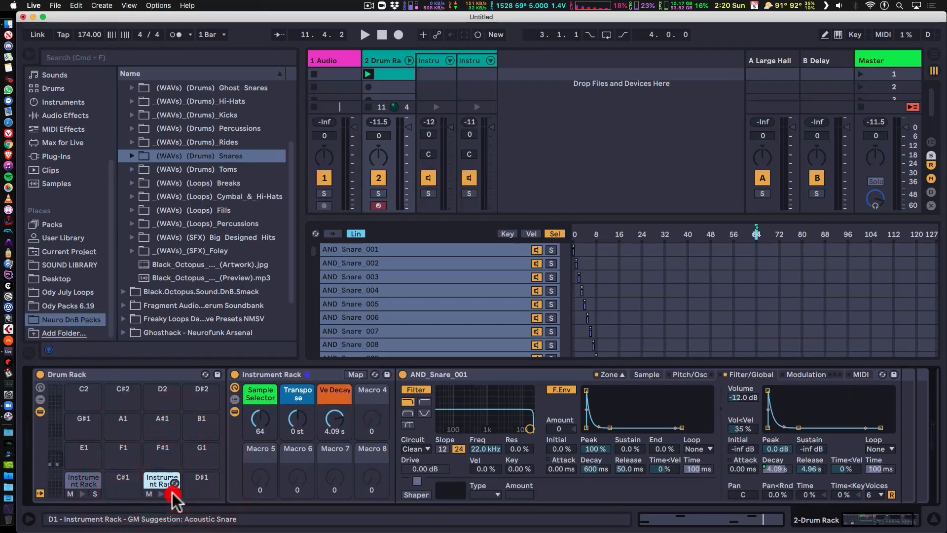
left_click(161, 450)
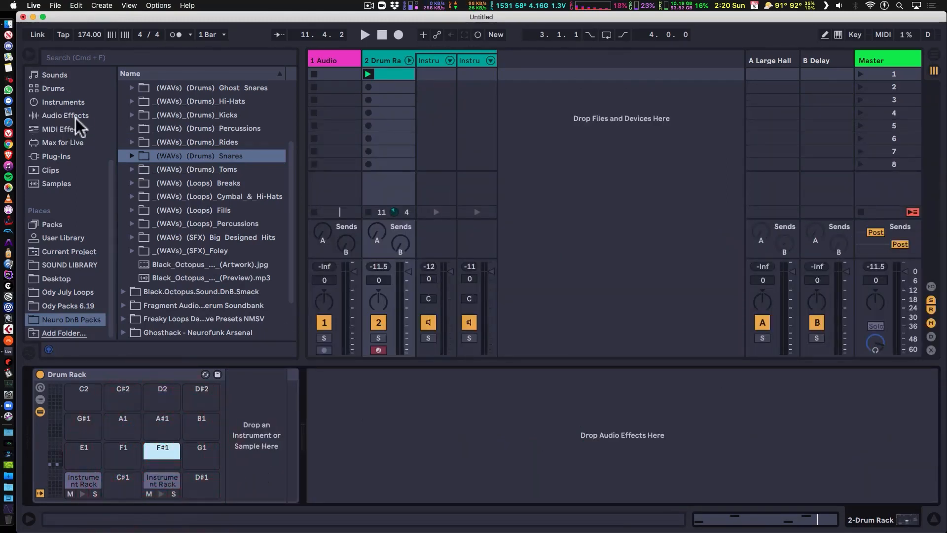
left_click(55, 102)
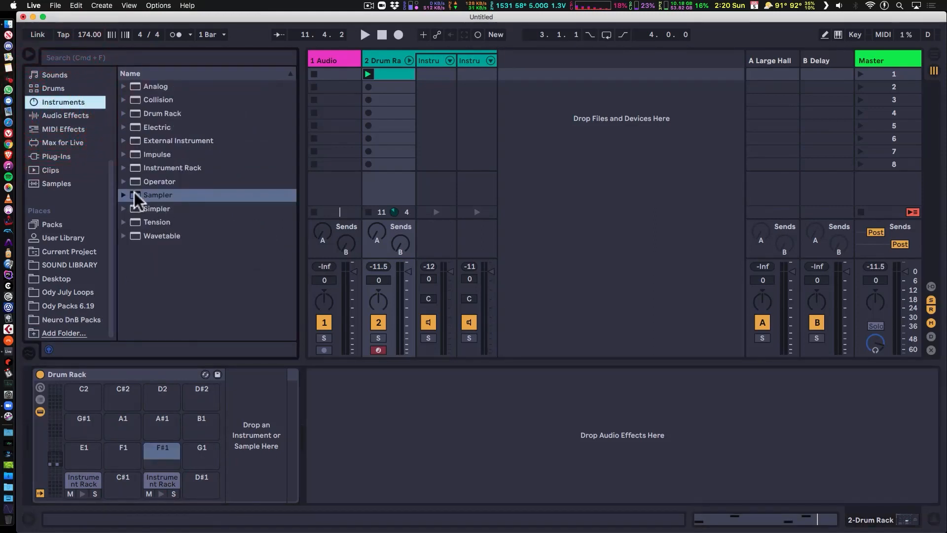
left_click_drag(132, 195, 163, 458)
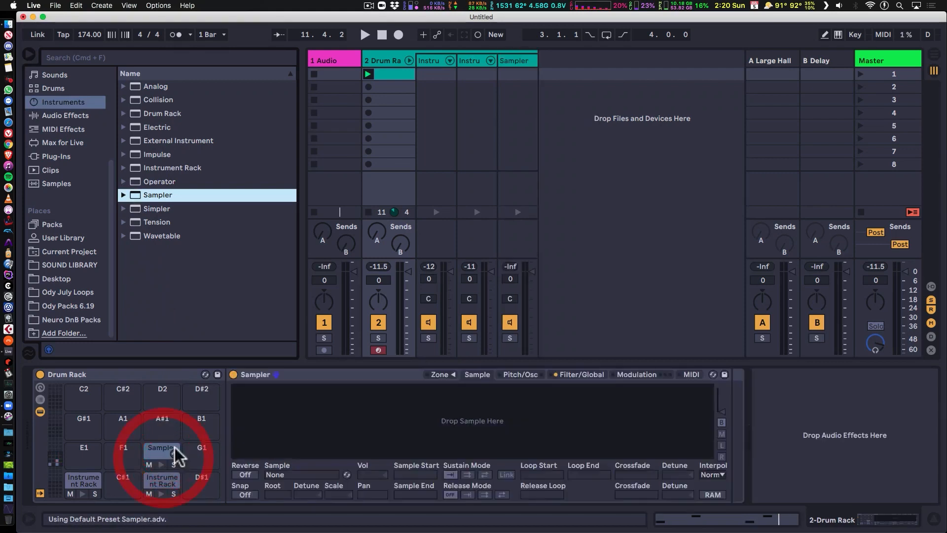
- Show the new Sampler's zone editor and expand the (WAVs)_(Drums)_Hi-Hats folder in Neuro DnB Packs
left_click(452, 373)
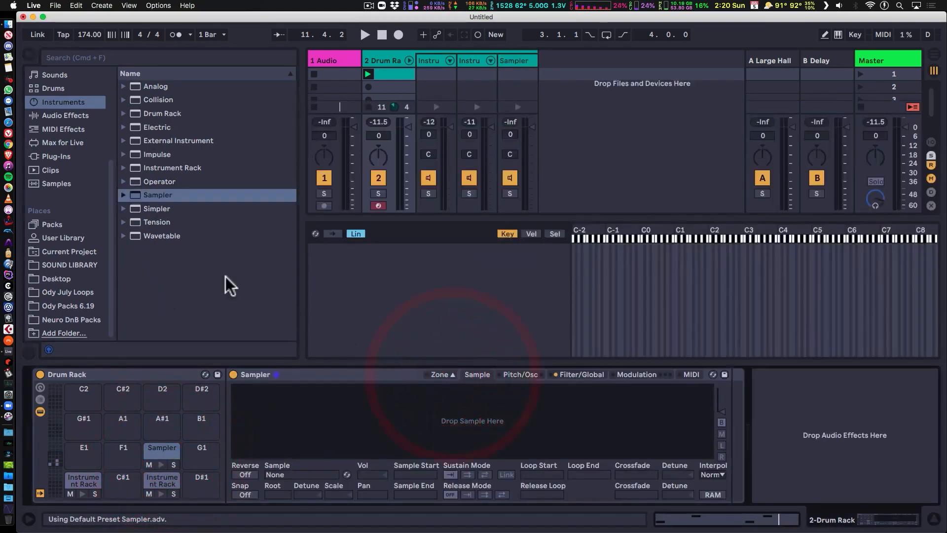
left_click(68, 318)
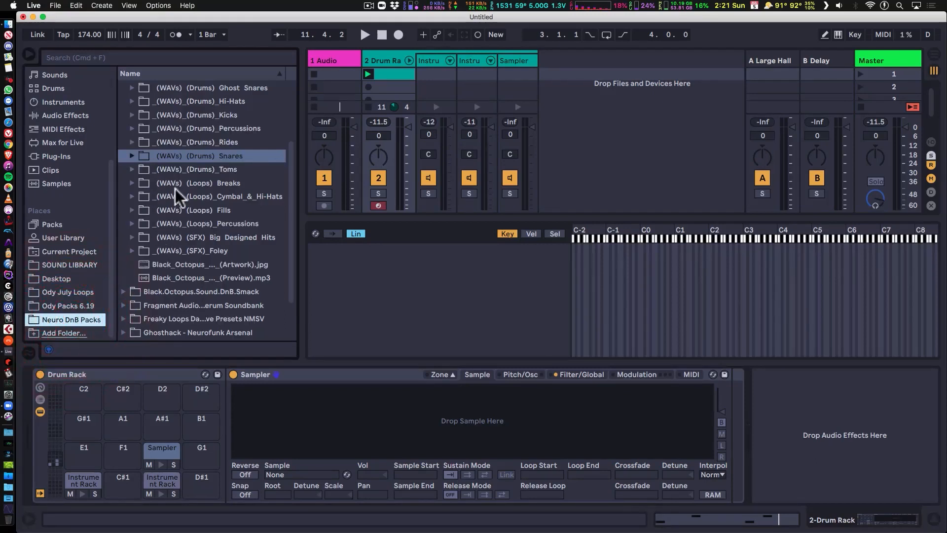
left_click(132, 102)
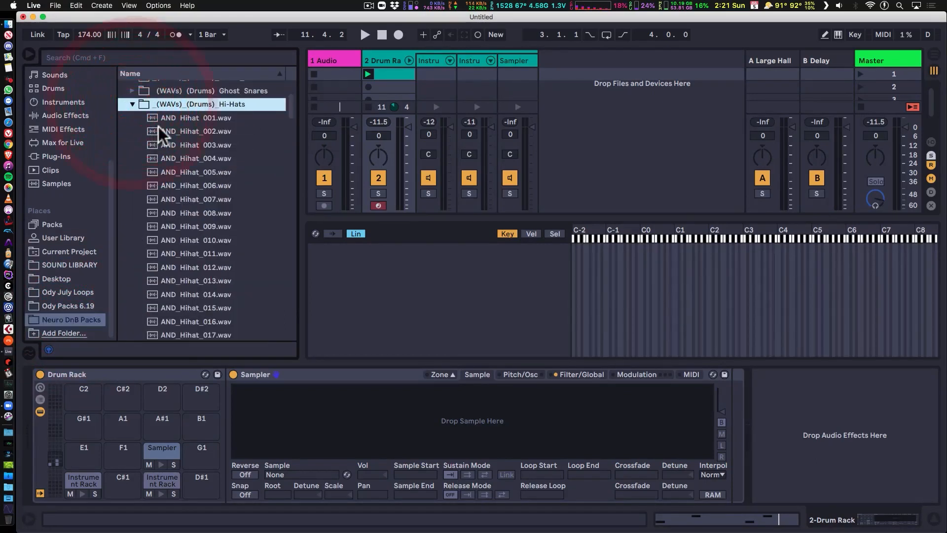
scroll(208, 158, "up", 2)
scroll(209, 158, "up", 3)
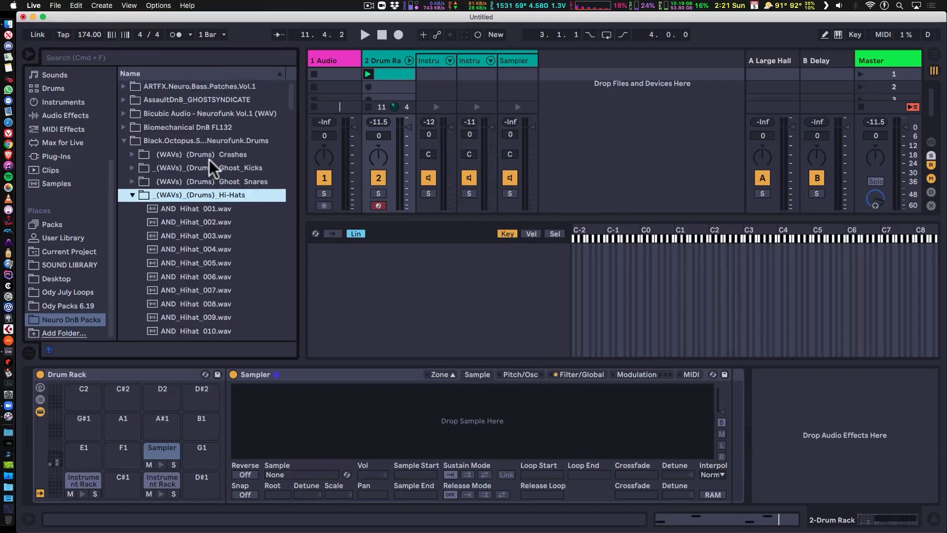
scroll(174, 235, "down", 10)
scroll(174, 236, "down", 4)
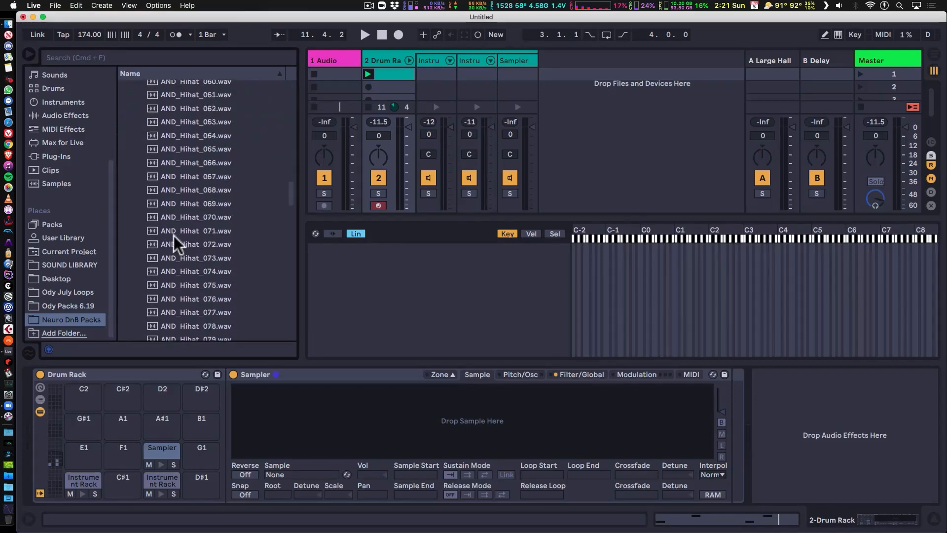
scroll(173, 235, "up", 11)
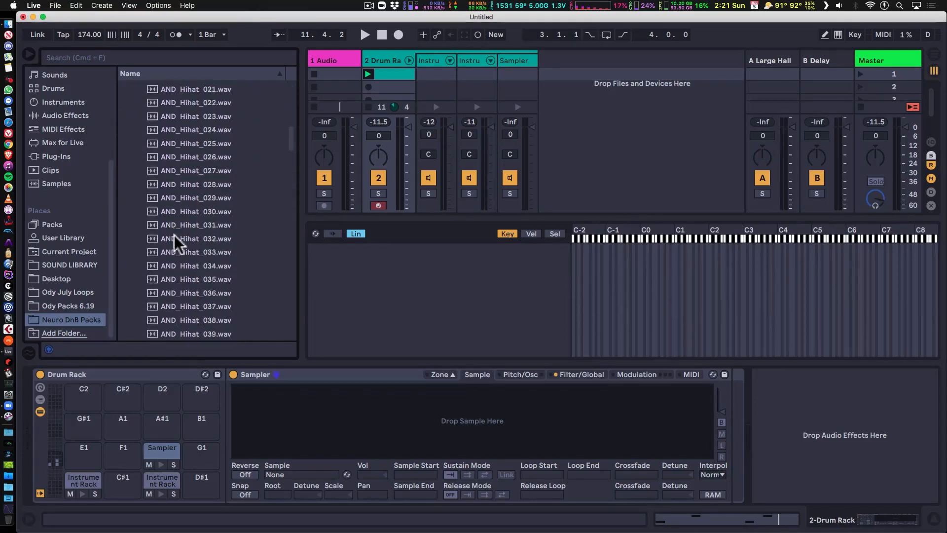
- Load the first 128 hi-hat samples, starting with AND_Hihat_001, into the Sampler's zone list
left_click(138, 168)
scroll(176, 262, "down", 7)
scroll(176, 262, "down", 20)
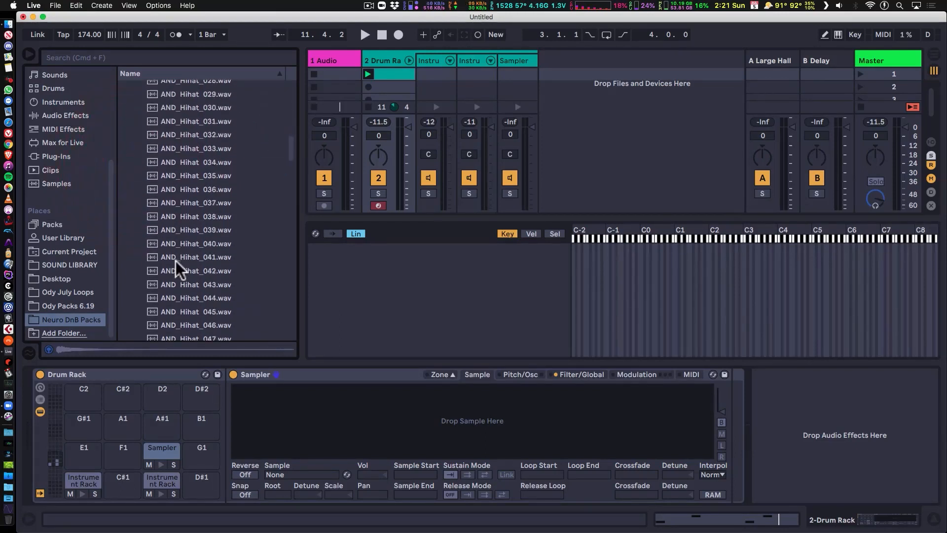
scroll(175, 259, "down", 10)
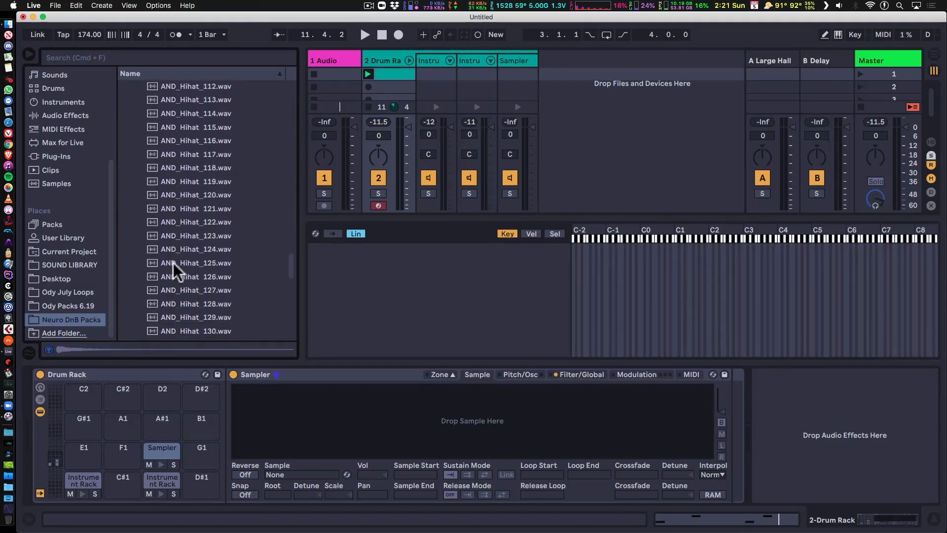
left_click(133, 299, "shift")
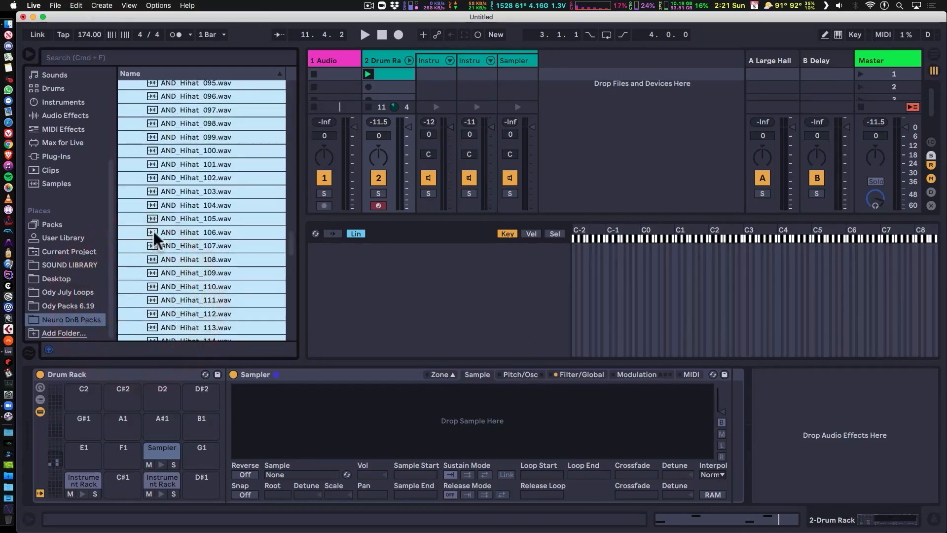
left_click_drag(235, 235, 418, 279)
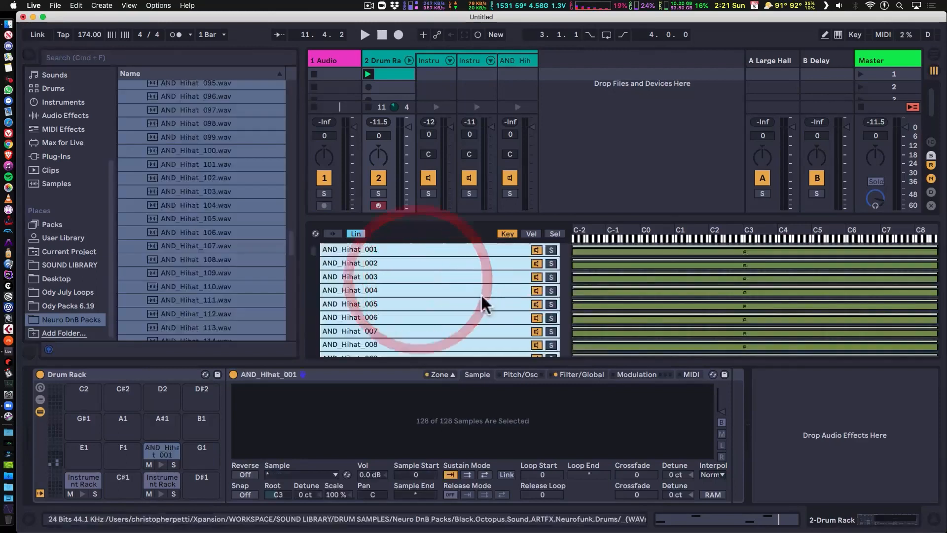
- Distribute the sample select ranges of all loaded hi-hat samples equally
left_click(560, 234)
right_click(619, 267)
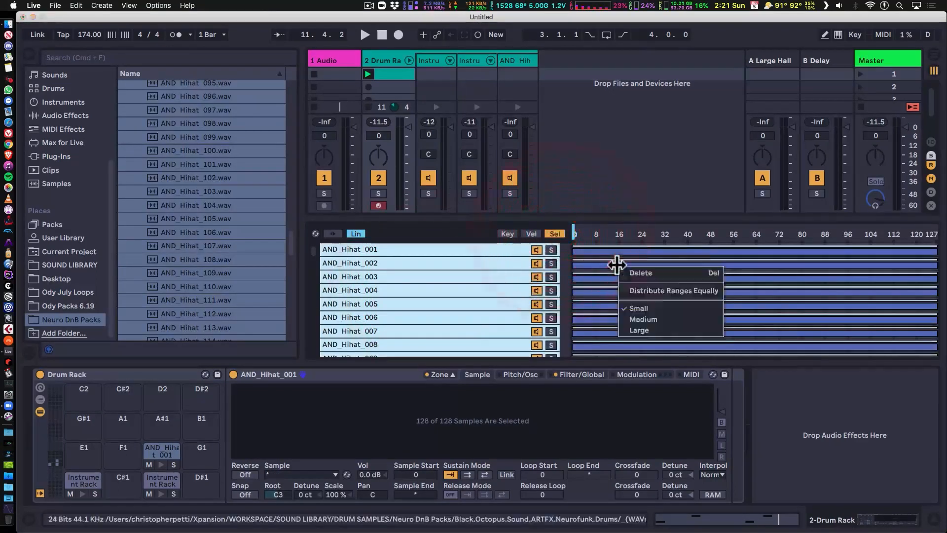
left_click(657, 289)
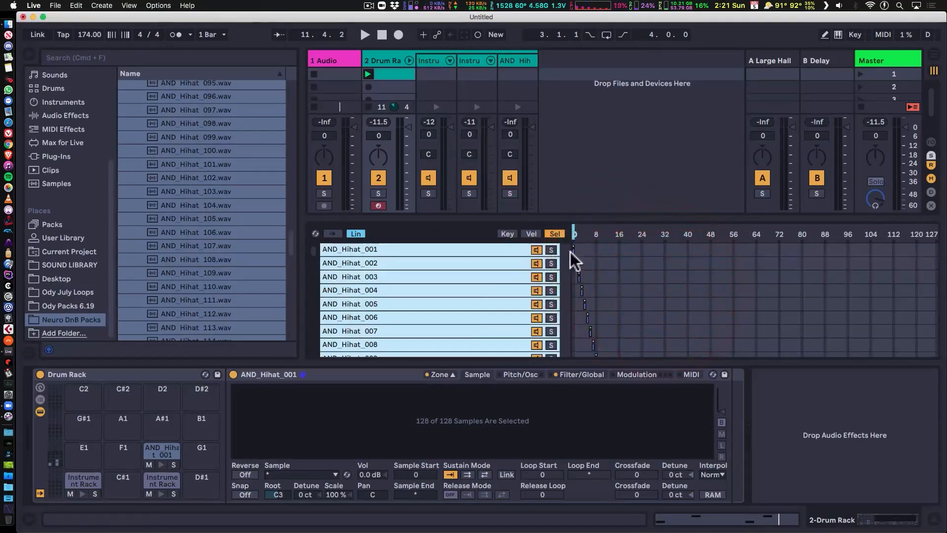
- Group the hi-hat Sampler into an Instrument Rack and show its macro controls
left_click(344, 375)
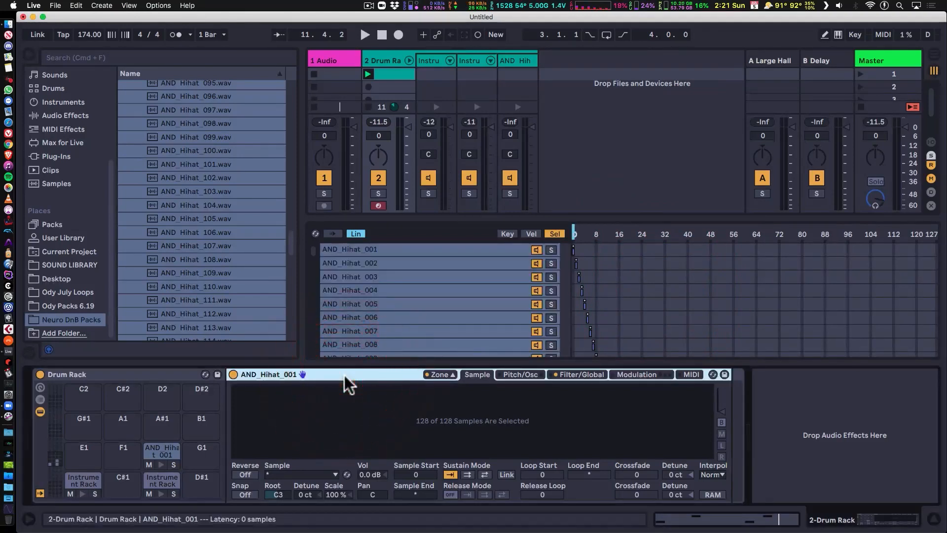
key("super+g")
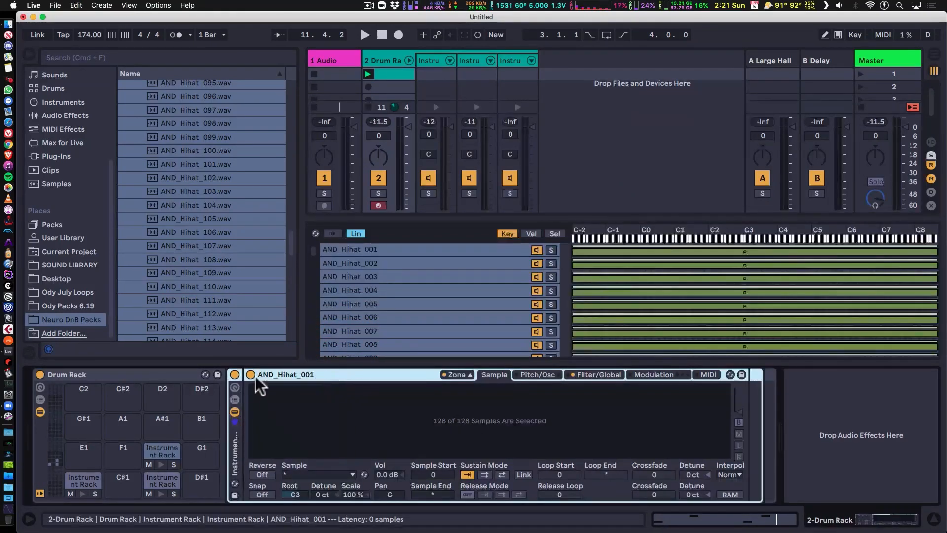
left_click(236, 387)
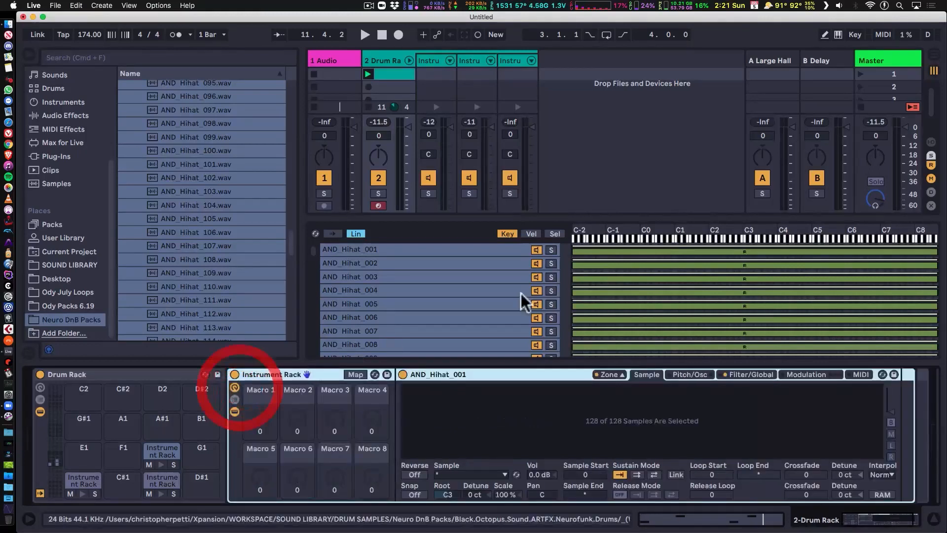
- Map the hi-hat Sampler's sample selector to Macro 1
left_click(562, 232)
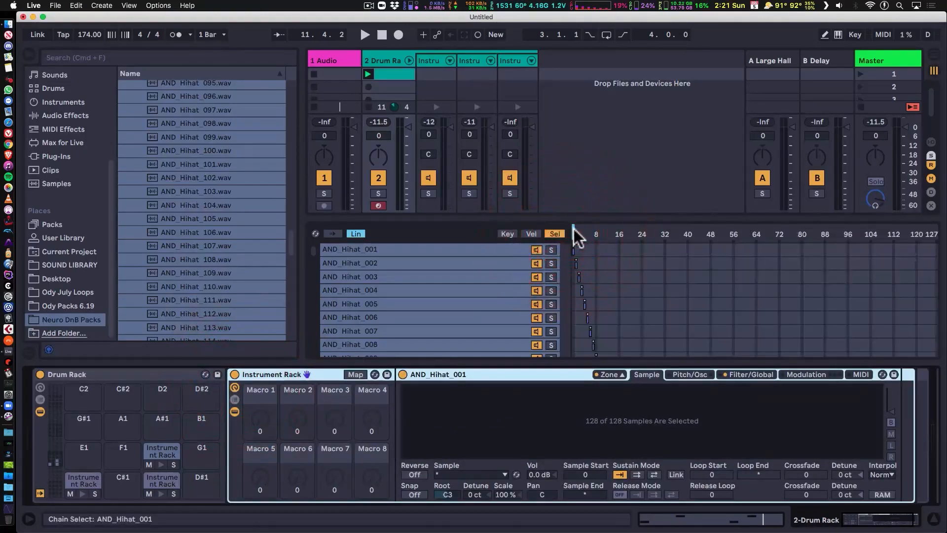
right_click(573, 230)
left_click(595, 363)
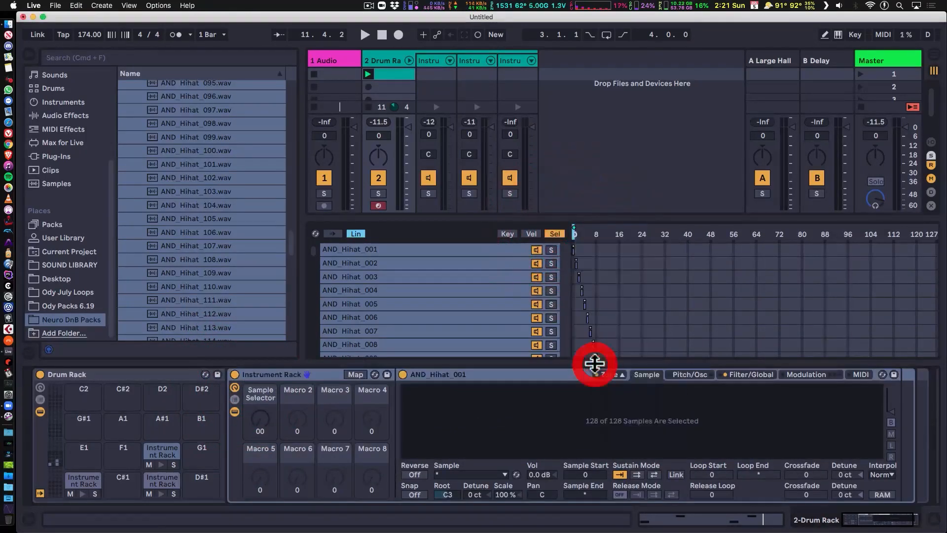
- Map the hi-hat Sampler's Transpose to Macro 2 of its Instrument Rack
left_click(690, 374)
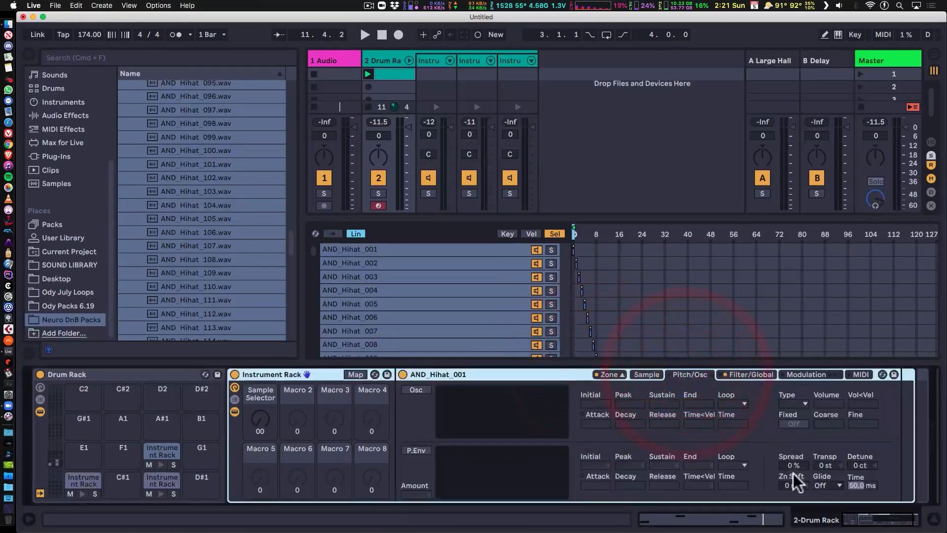
right_click(821, 462)
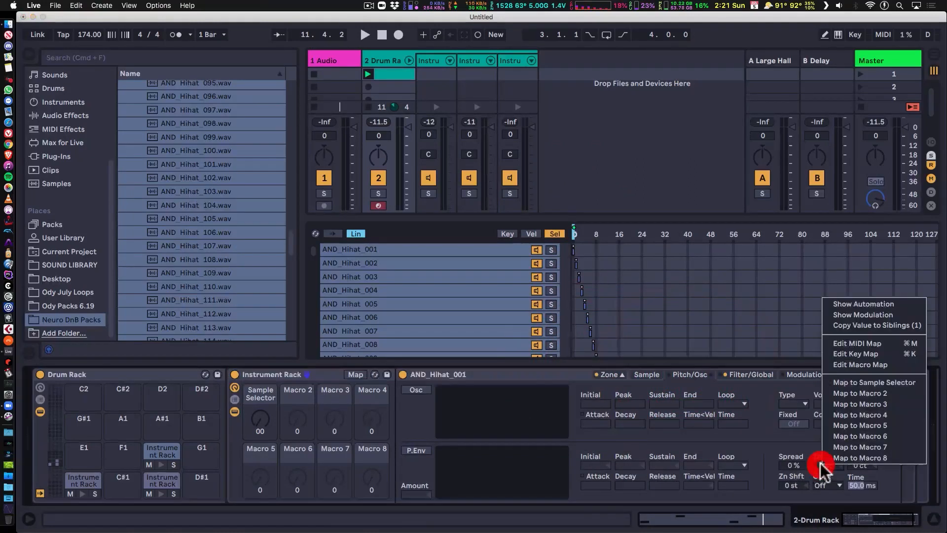
left_click(839, 392)
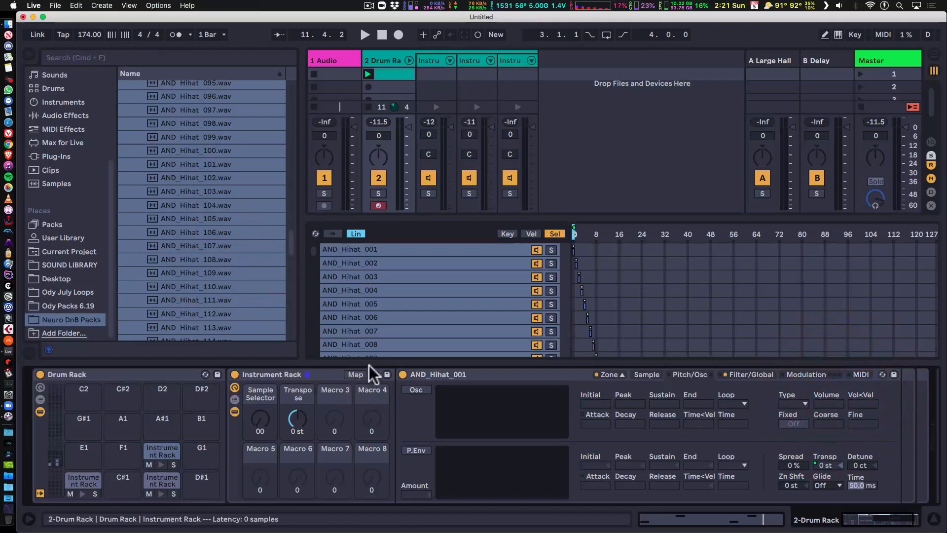
- Limit the hi-hat Transpose macro's mapping range to -12 st minimum and +12 st maximum
left_click(358, 374)
left_click(298, 97)
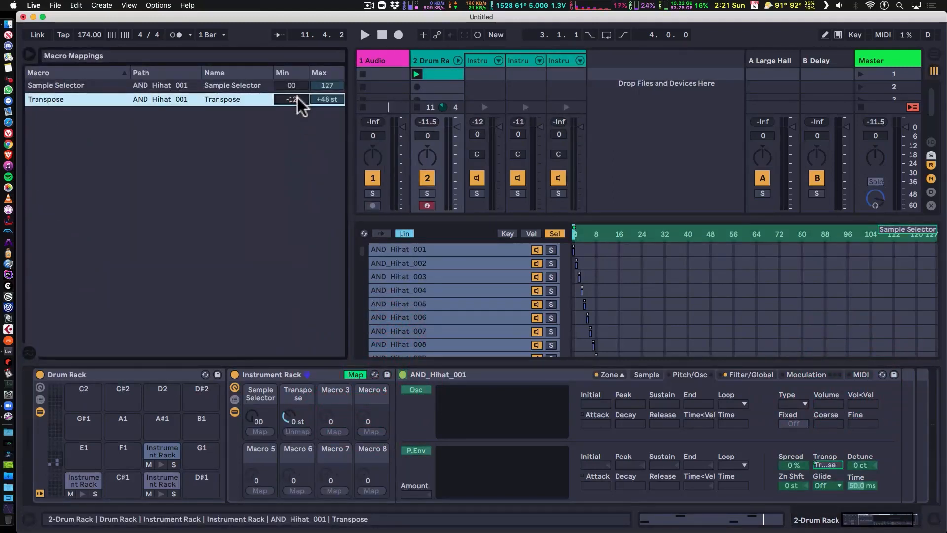
left_click(325, 97)
type("12")
key("Return")
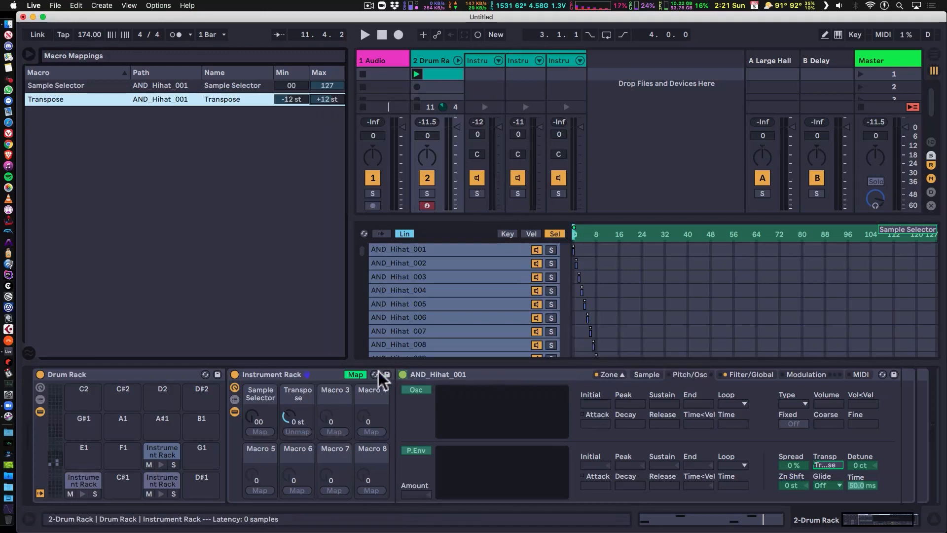
left_click(354, 375)
- Set the hi-hat volume envelope's sustain to -inf dB and release to 7.63 s, and map its decay to Macro 3 at 15.0 s
left_click(752, 376)
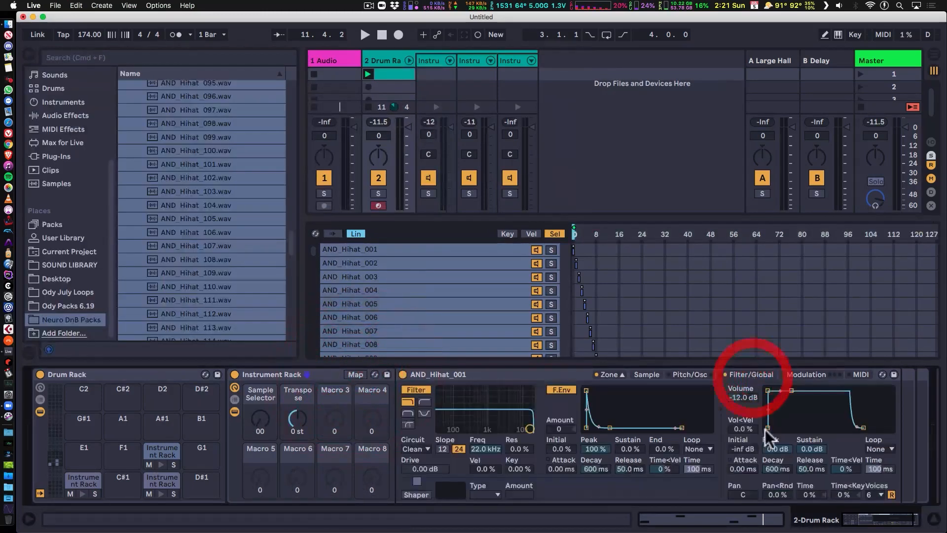
left_click_drag(807, 449, 810, 471)
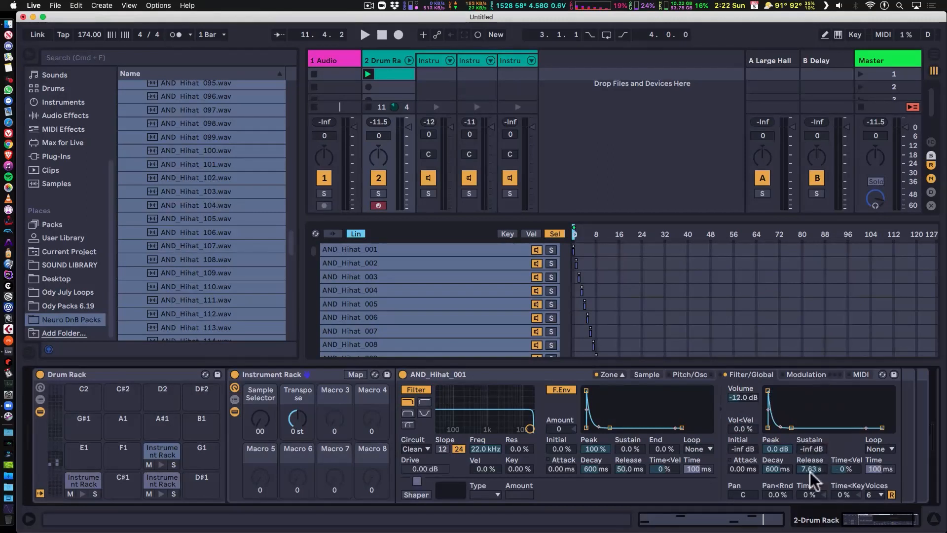
right_click(775, 468)
left_click(797, 404)
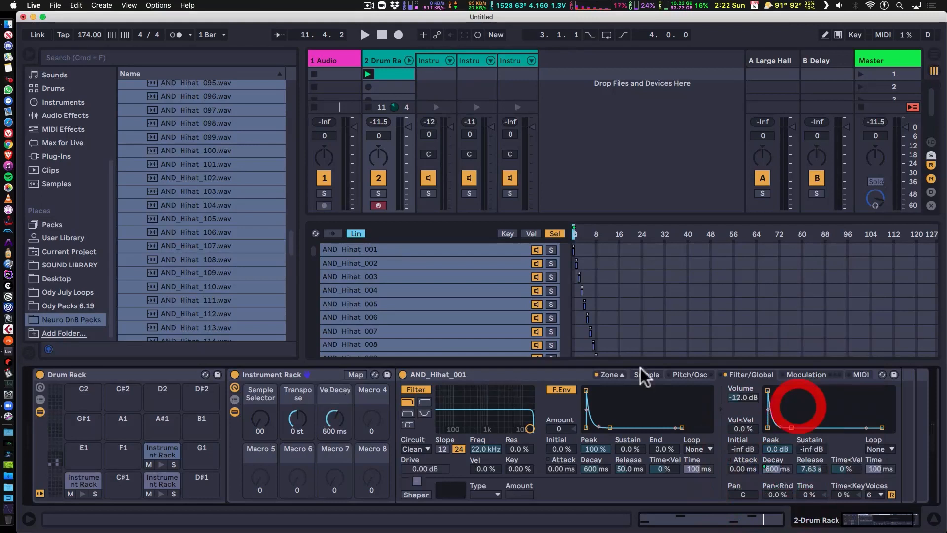
left_click_drag(335, 432, 337, 419)
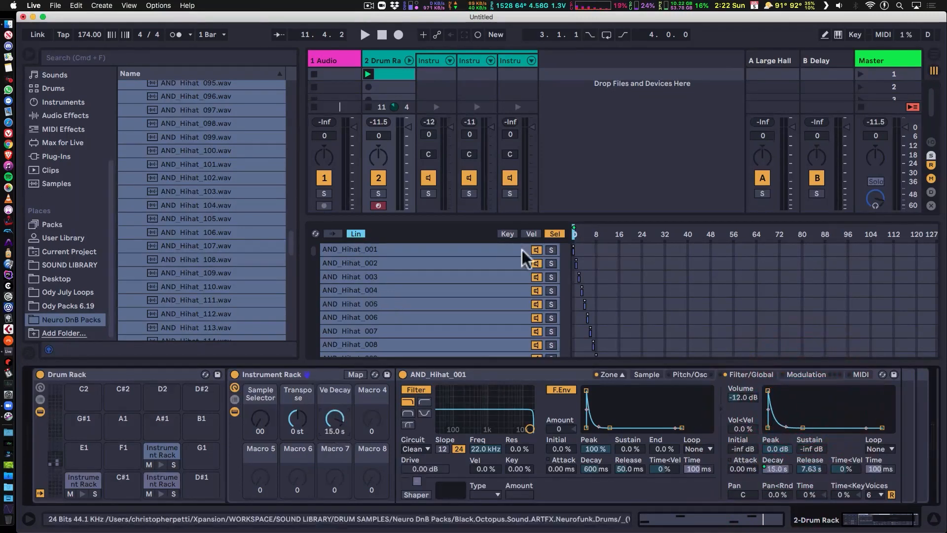
- Add a 1/16 hi-hat note on F#1 at every eighth-note position across the one-bar drum clip
double_click(386, 74)
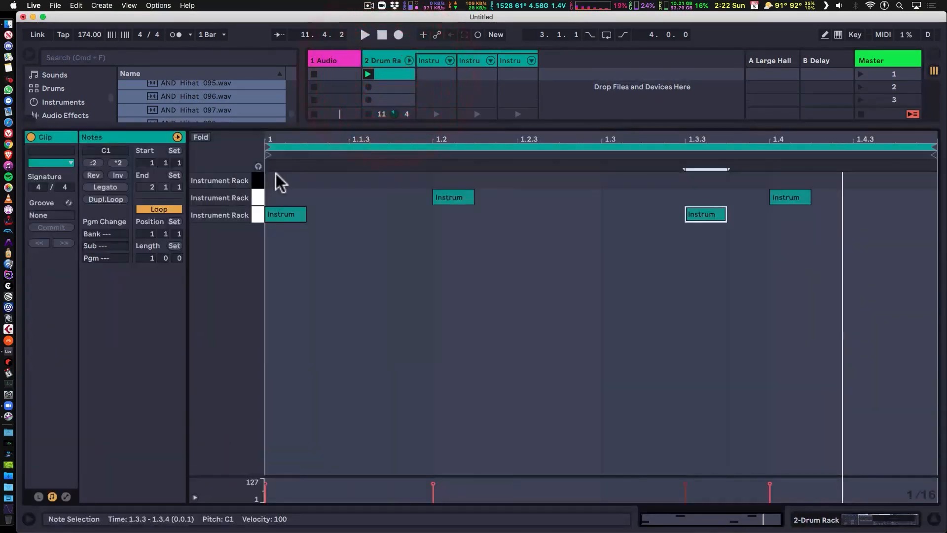
double_click(275, 180)
left_click(347, 175)
left_click(271, 180)
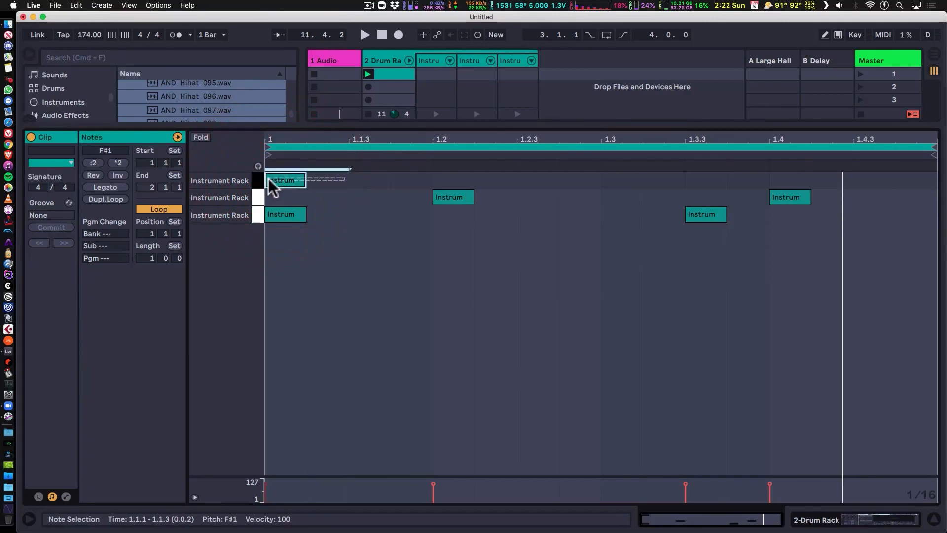
key("super+d")
key("super+d")
key("super+d")
key("super+d")
key("super+d")
key("super+d")
key("super+d")
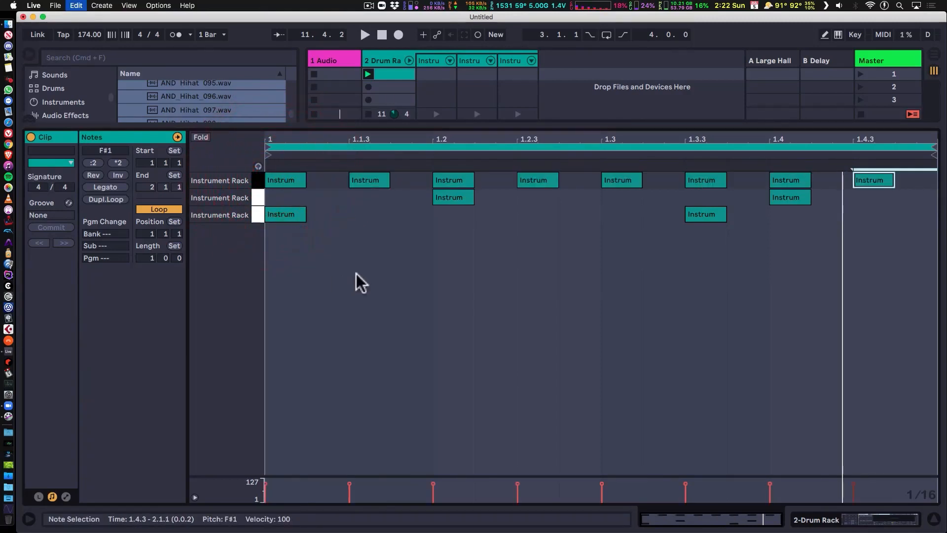
- Play the drum clip and set the hi-hat rack's Sample Selector macro to 39
key("space")
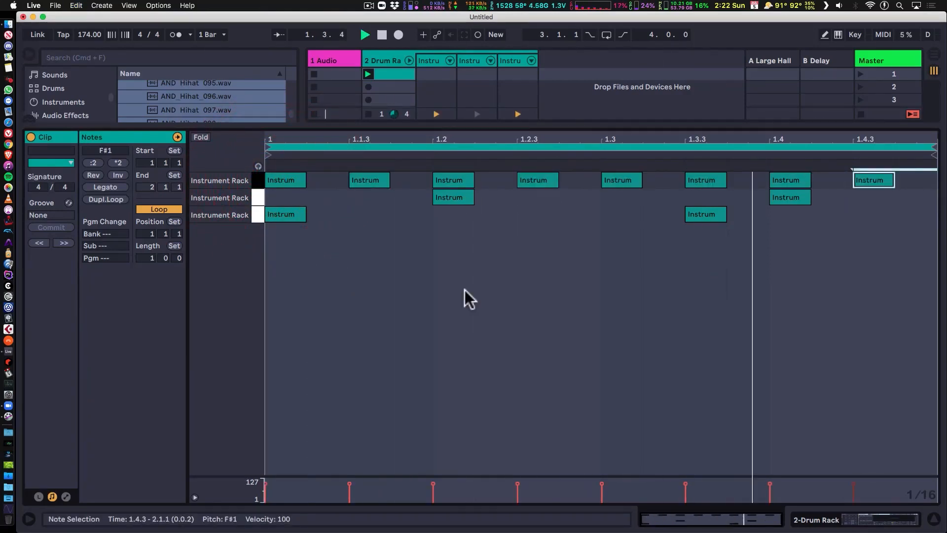
key("shift+Tab")
left_click_drag(254, 427, 254, 406)
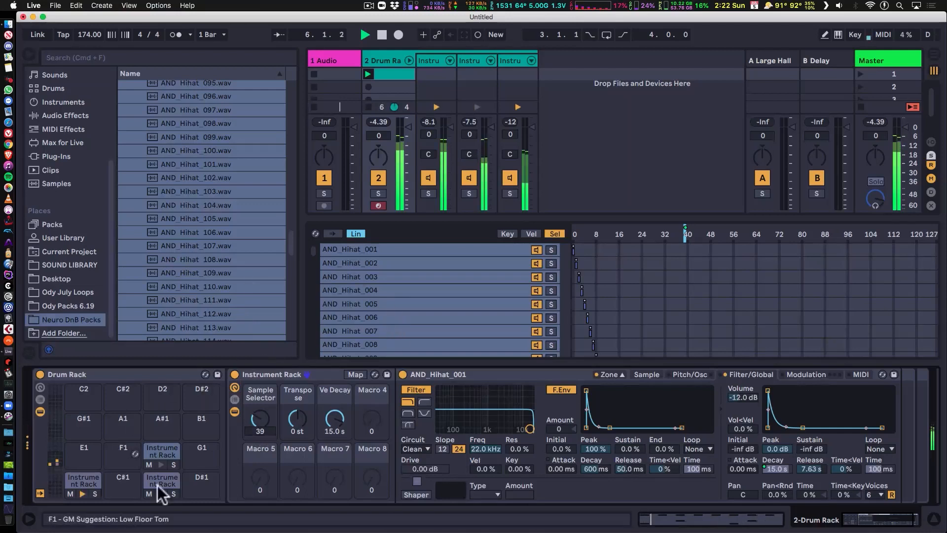
- Show the Drum Rack's macro controls and map the kick rack's Sample Selector to Drum Rack Macro 1
left_click(40, 387)
left_click(220, 481)
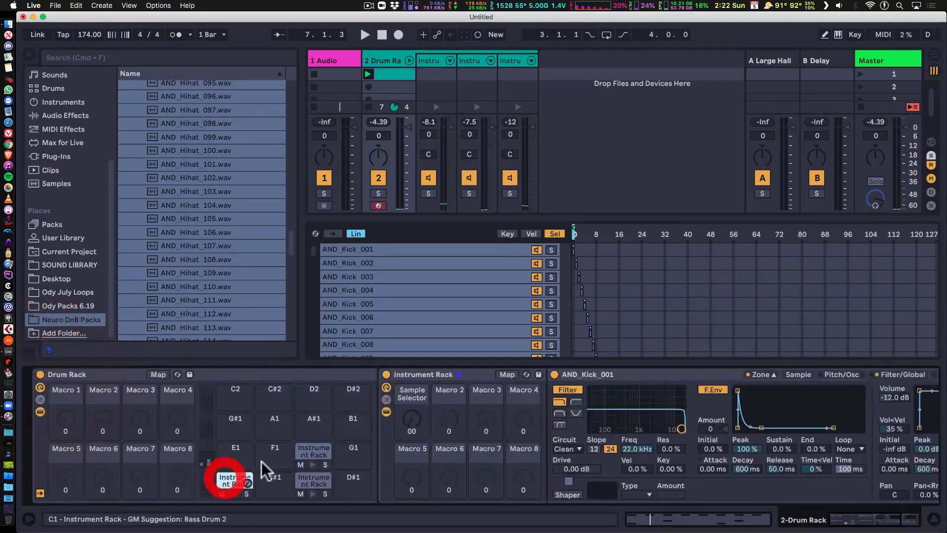
right_click(409, 421)
left_click(436, 205)
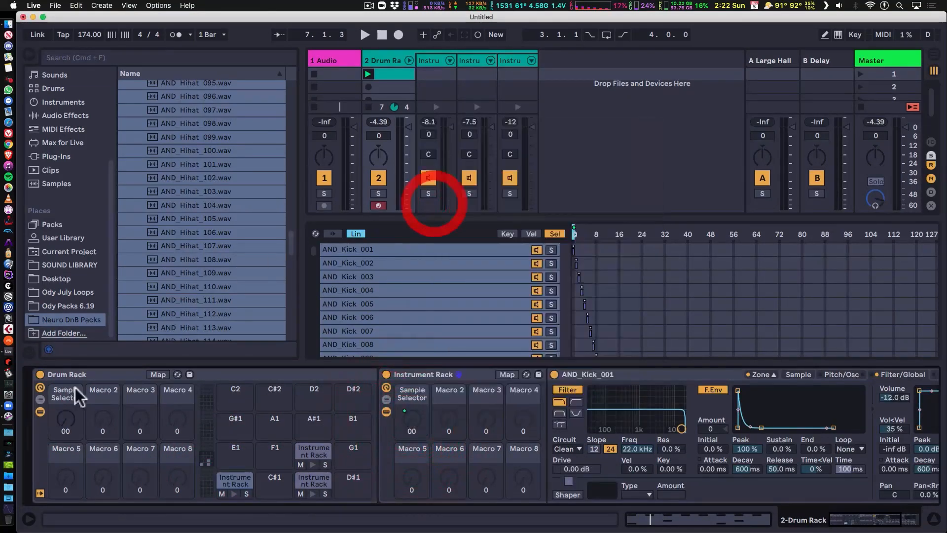
- Map the snare rack's Sample Selector on pad D1 to Drum Rack Macro 2
left_click(314, 482)
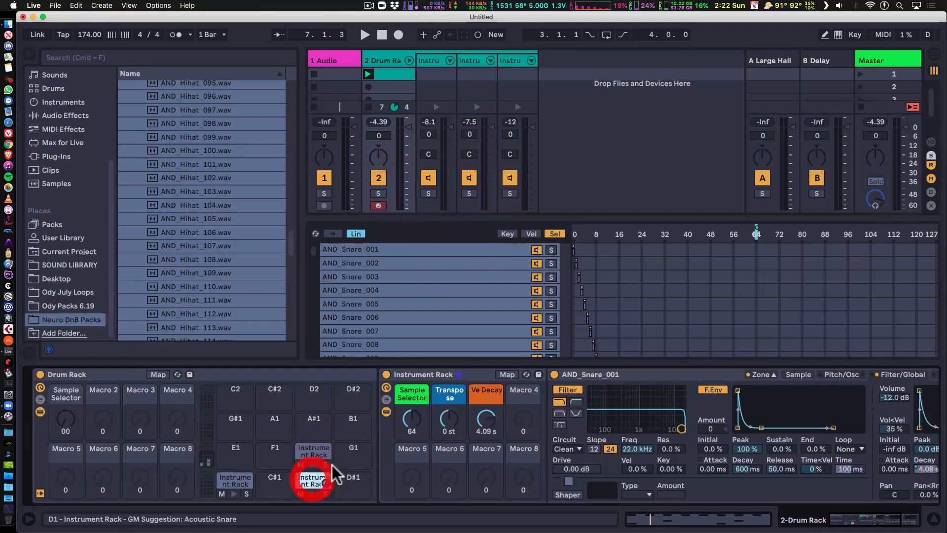
right_click(408, 418)
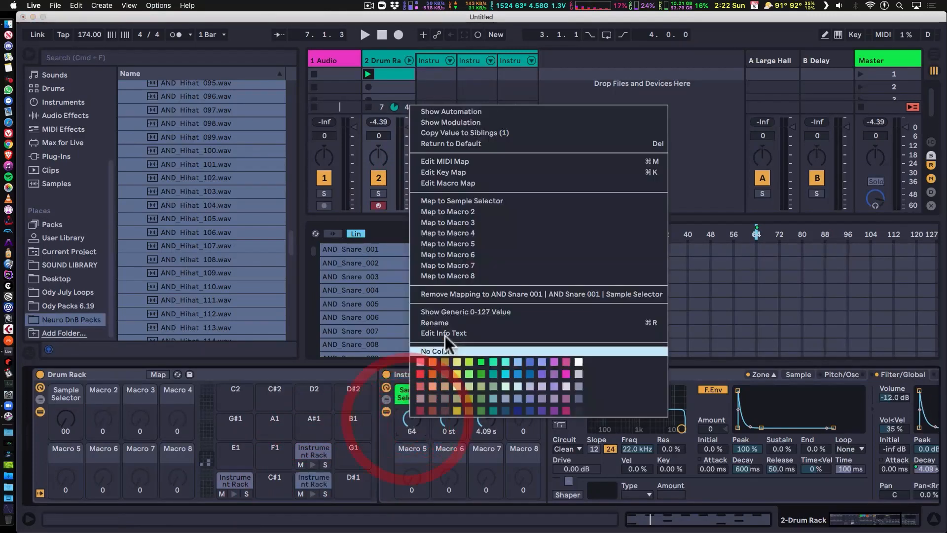
left_click(467, 211)
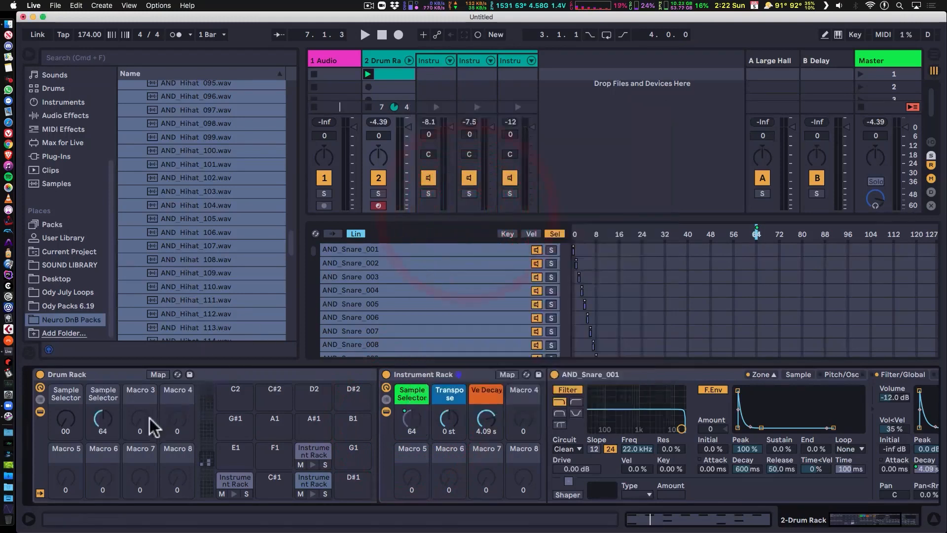
- Map the hi-hat rack's Sample Selector on pad F#1 to Drum Rack Macro 3
left_click(310, 450)
right_click(411, 419)
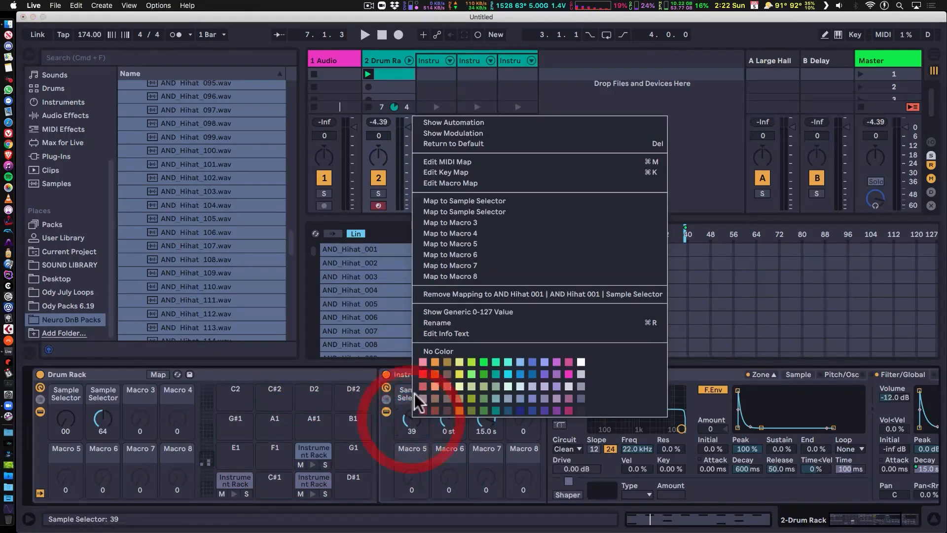
left_click(466, 224)
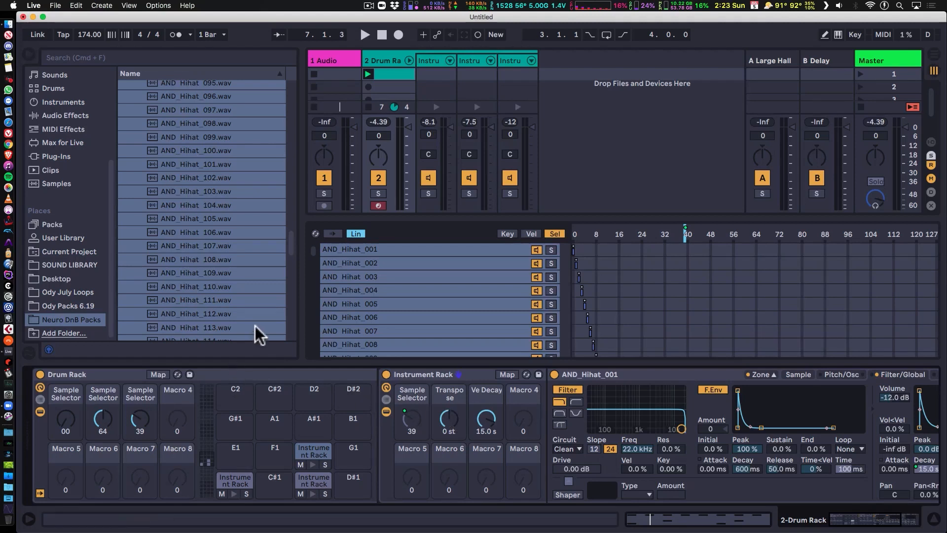
- Hide the browser and the Sampler's zone editor, and fold the Drum Rack track's chains in the mixer
mouse_move(478, 220)
left_mouse_down()
mouse_move(482, 163)
mouse_move(489, 242)
mouse_move(488, 220)
mouse_move(488, 229)
left_mouse_up()
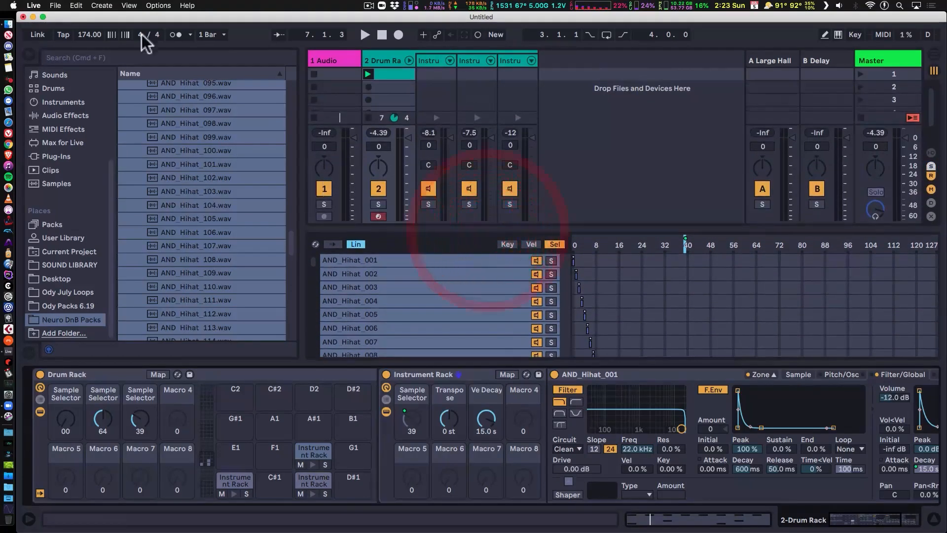
left_click(29, 54)
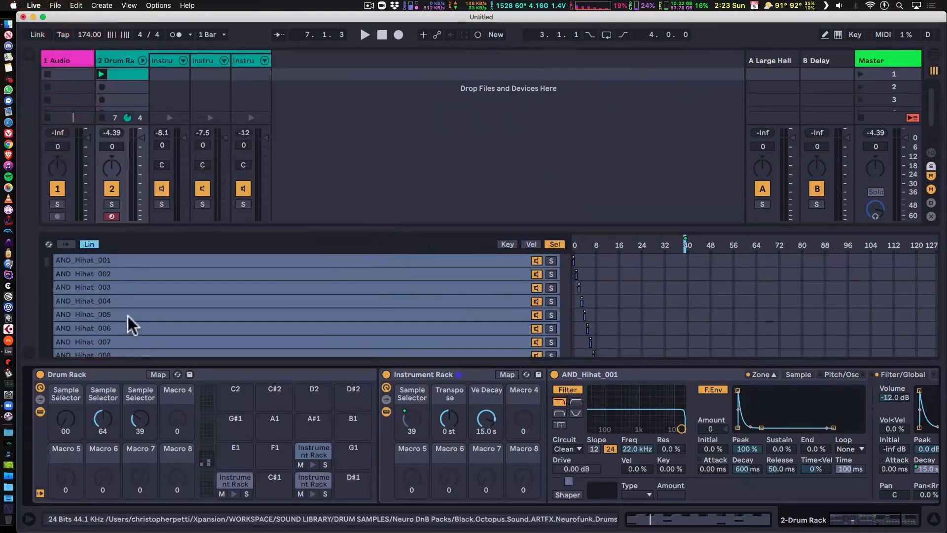
left_click(760, 376)
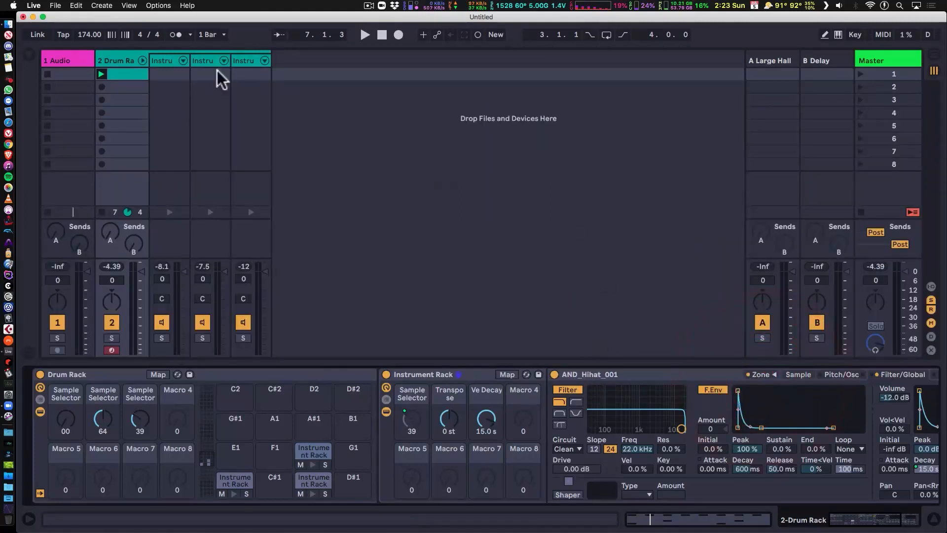
left_click(142, 58)
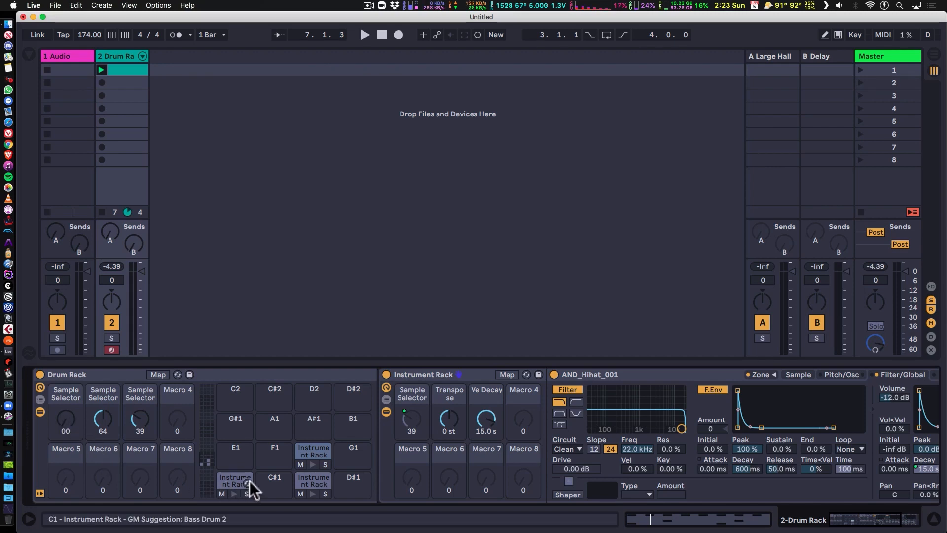
- Select the kick pad on C1 and unfold the Drum Rack track's chains in the mixer
left_click(233, 478)
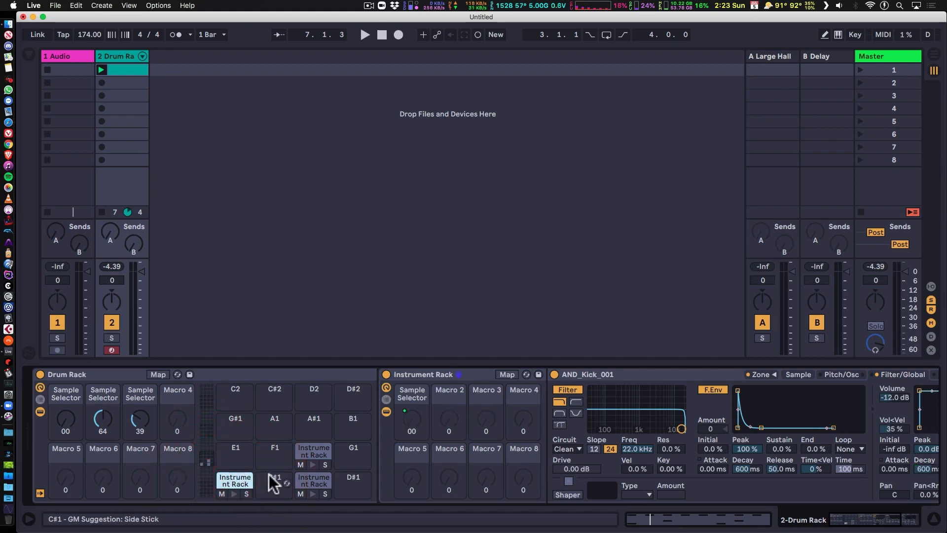
left_click(234, 475)
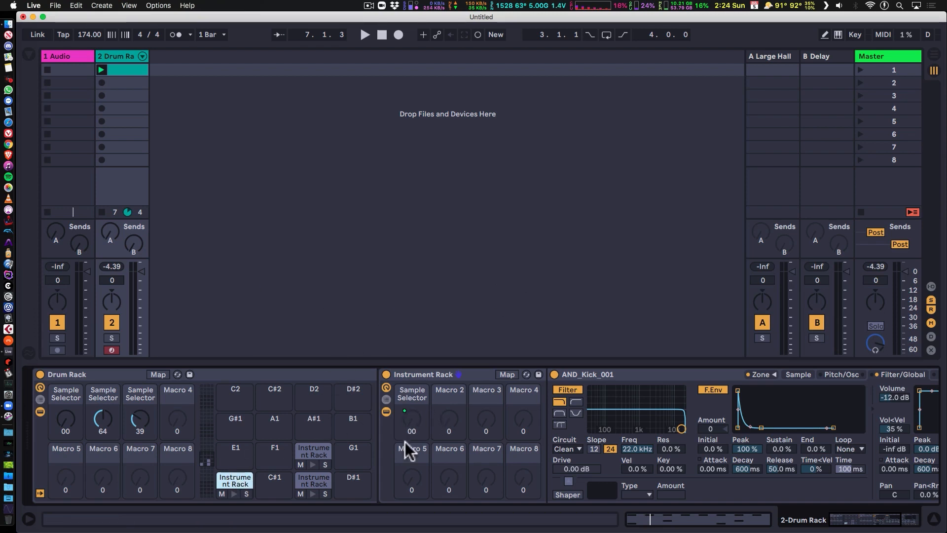
scroll(385, 467, "right", 2)
left_click(207, 480)
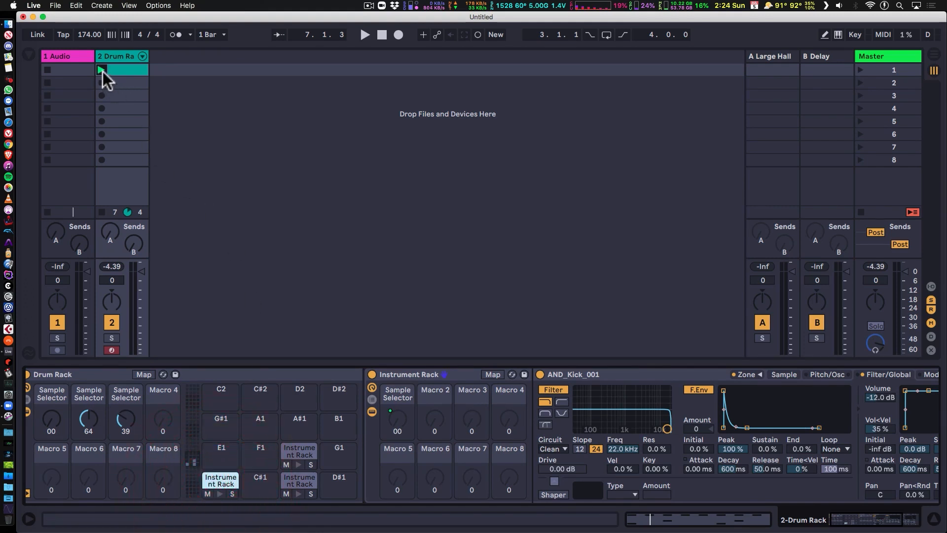
left_click(142, 56)
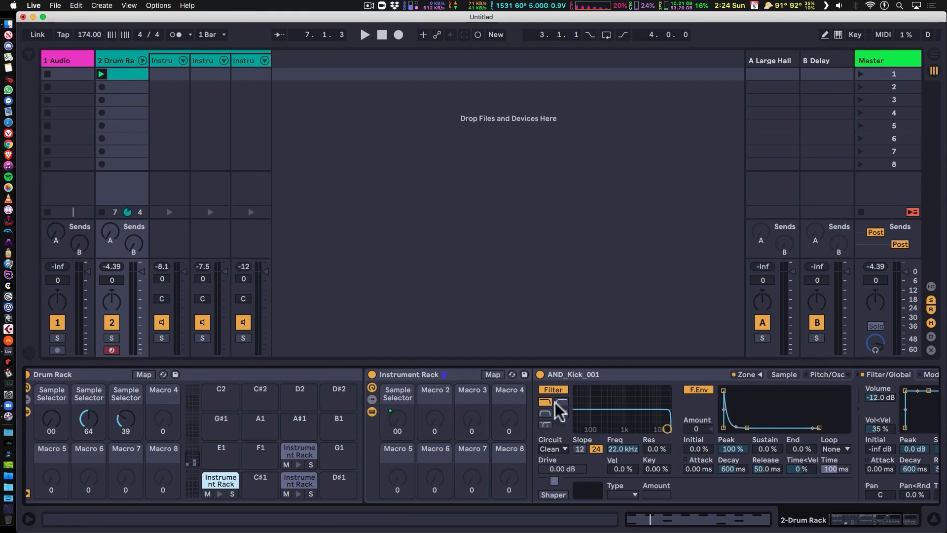
- Set the kick Sampler's filter circuit to PRD and raise its drive to 11.2 dB during playback
scroll(644, 458, "right", 10)
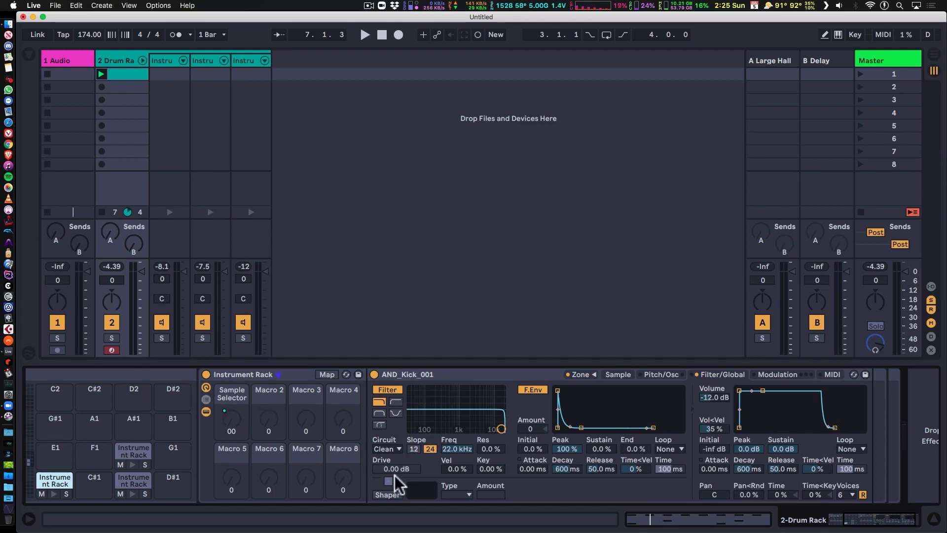
left_click(391, 450)
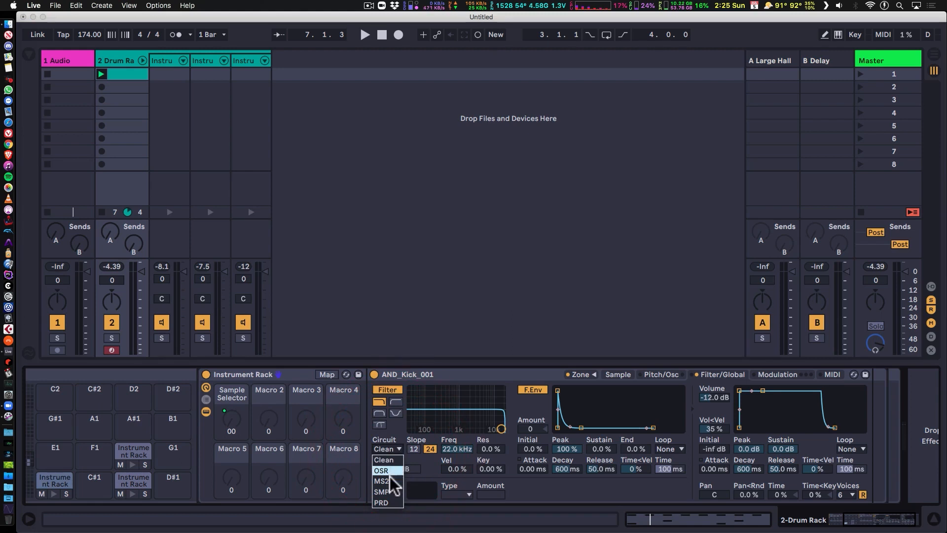
left_click(387, 503)
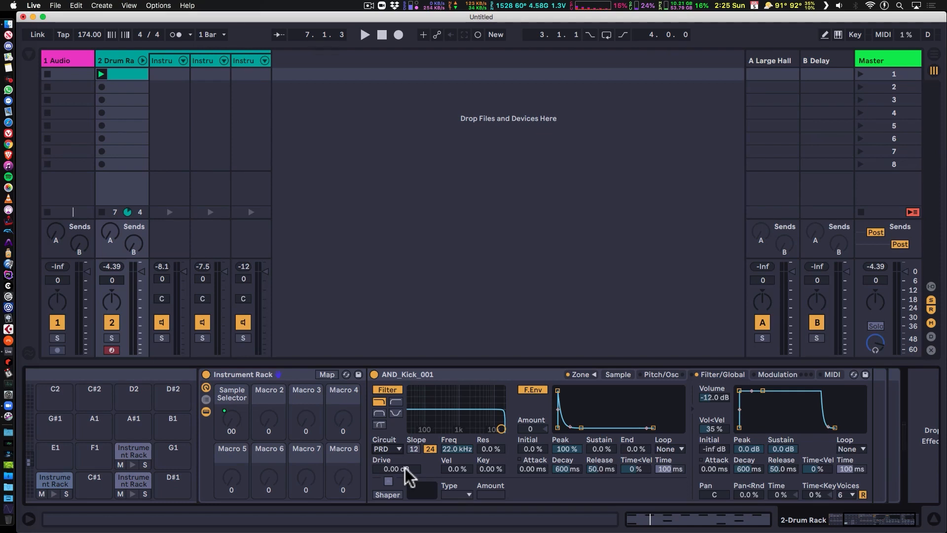
key("space")
left_click_drag(397, 468, 396, 444)
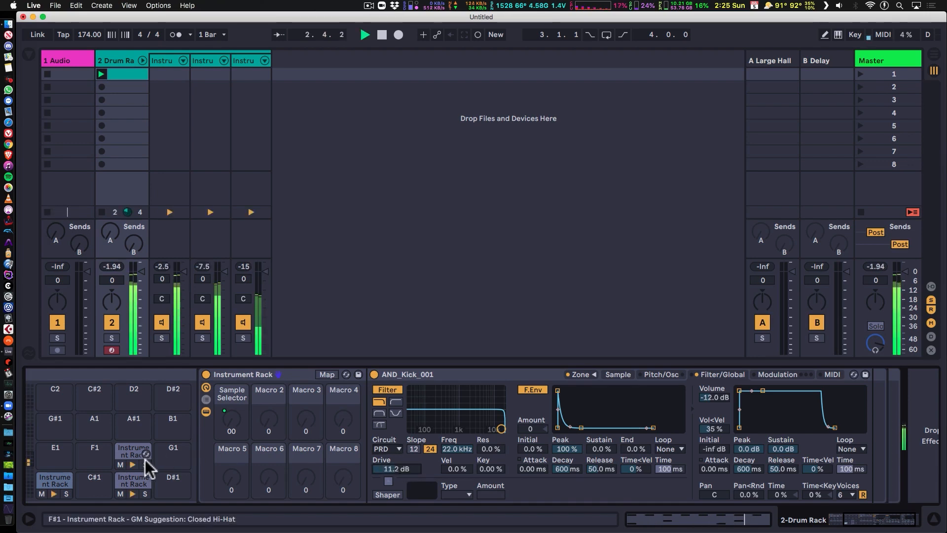
- Set the Drum Rack's kick Sample Selector macro to 119 and lower the kick filter drive to about 5 dB
scroll(191, 466, "left", 5)
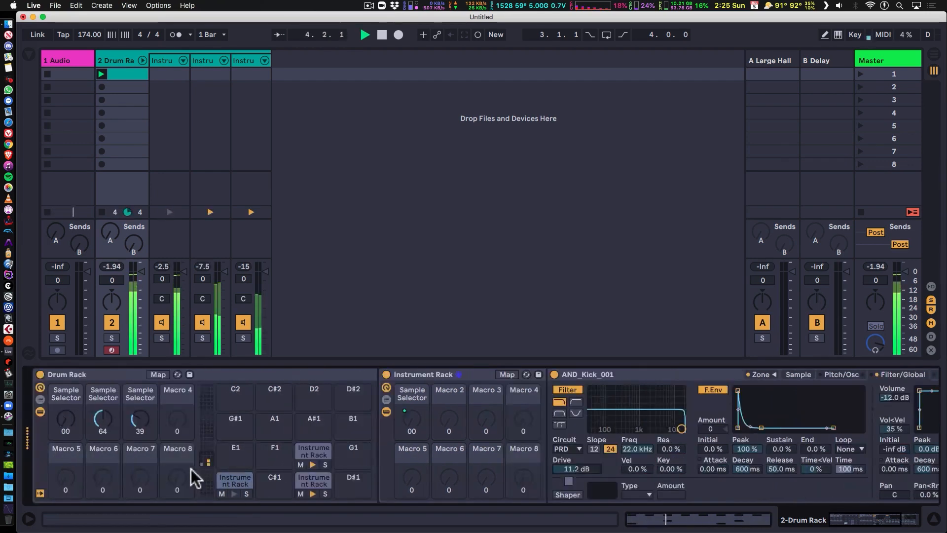
left_click_drag(76, 431, 76, 373)
left_click_drag(577, 469, 576, 484)
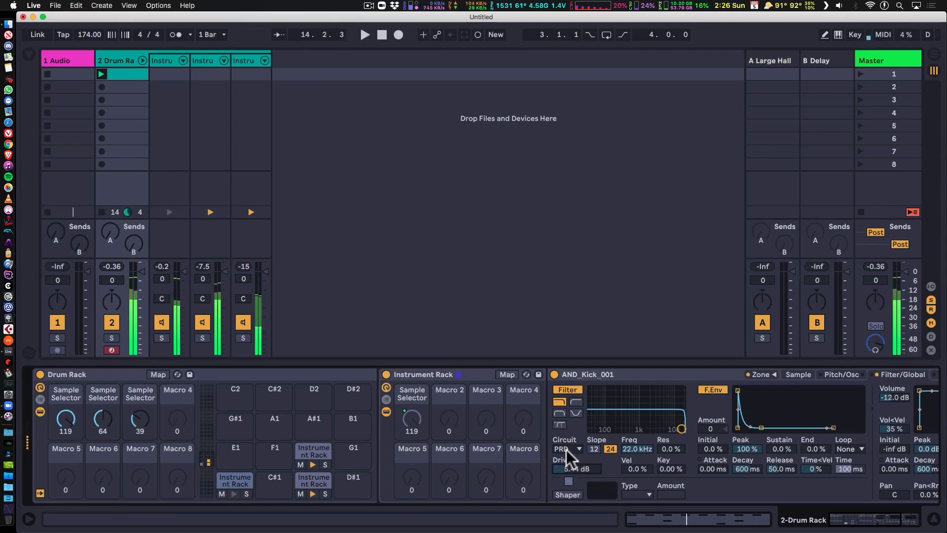
- Map the kick Sampler's filter circuit to Macro 5 and its drive to Macro 6, with the circuit macro at 30
scroll(459, 457, "right", 5)
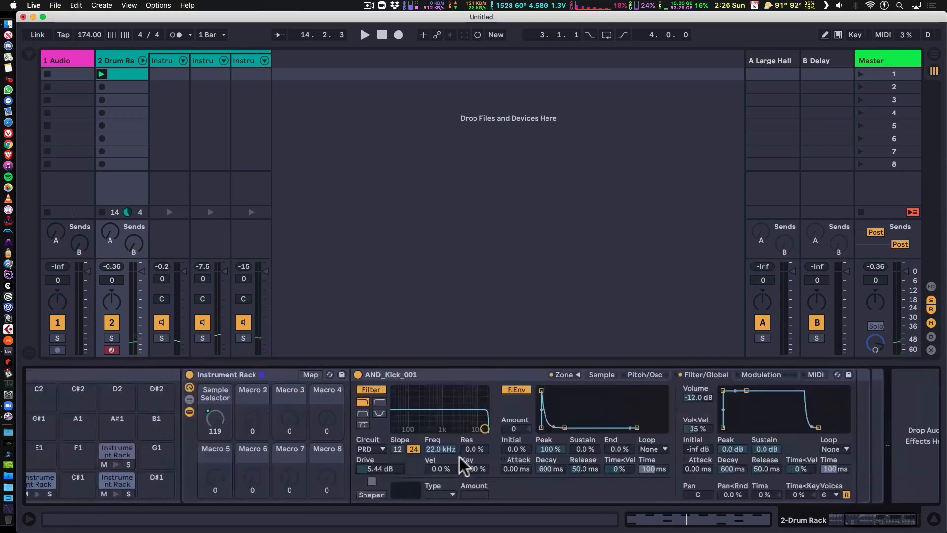
scroll(459, 457, "right", 1)
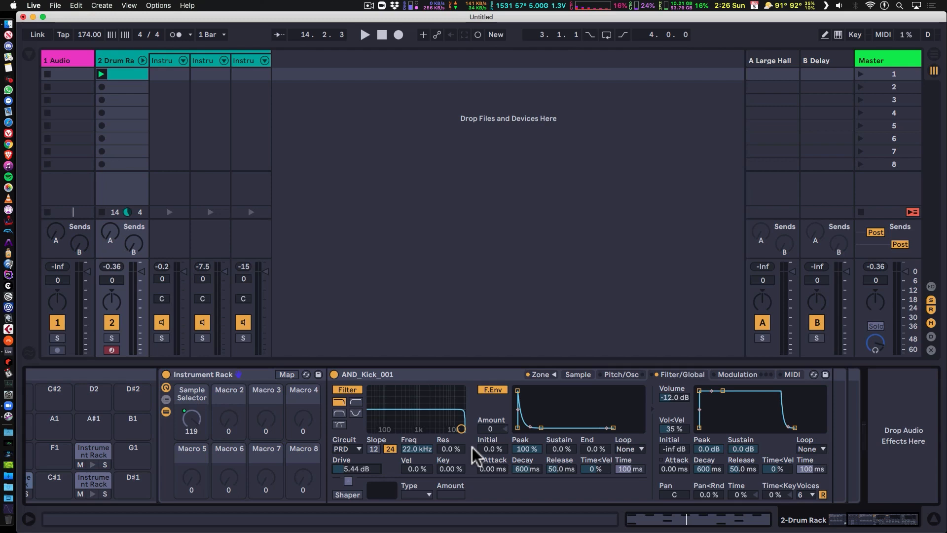
right_click(351, 448)
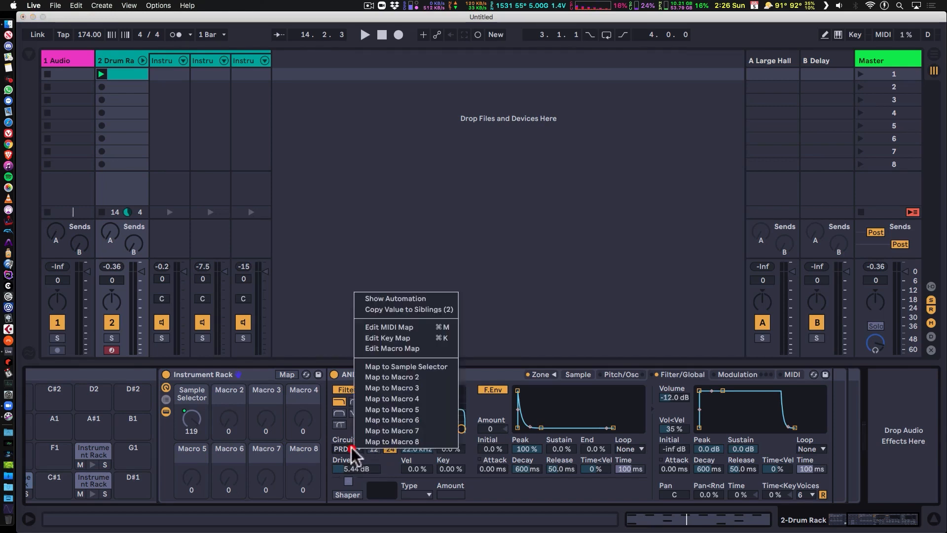
left_click(408, 409)
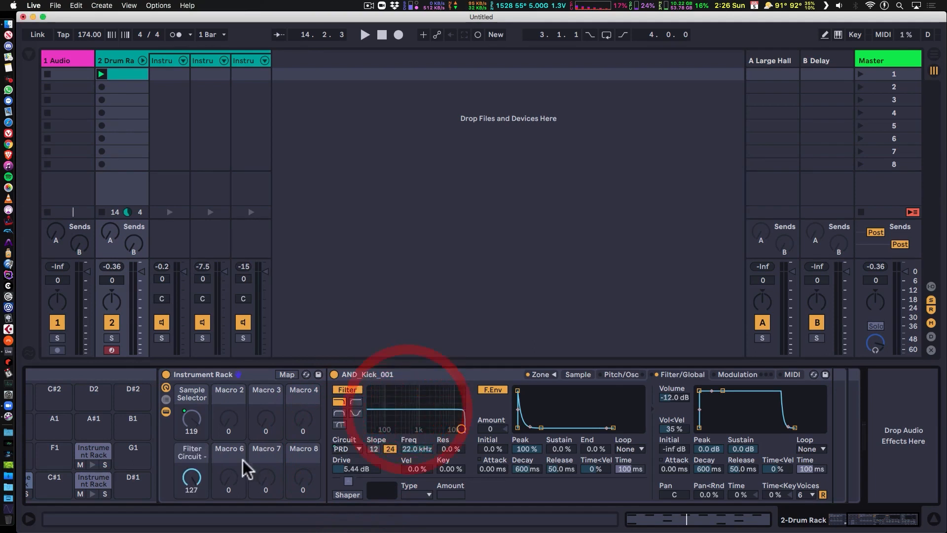
right_click(359, 466)
left_click(389, 437)
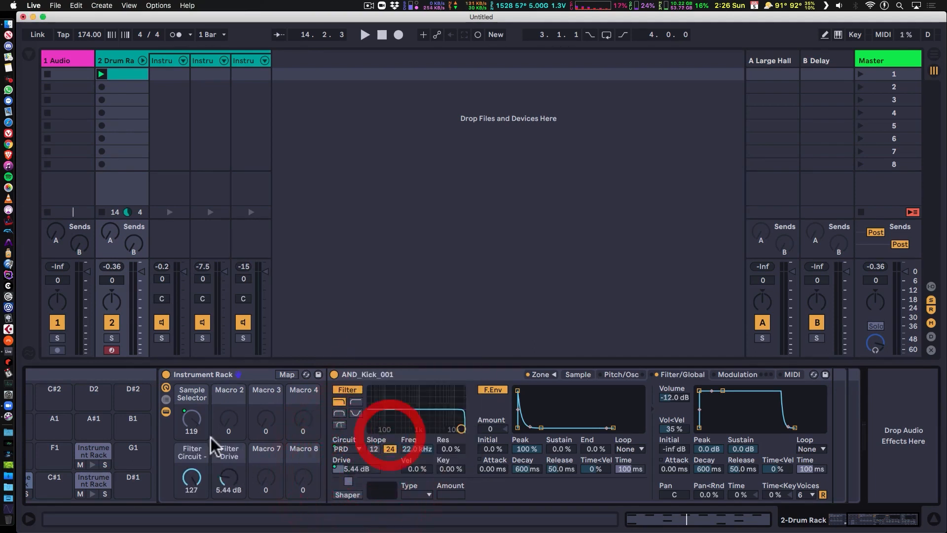
left_click_drag(191, 477, 191, 513)
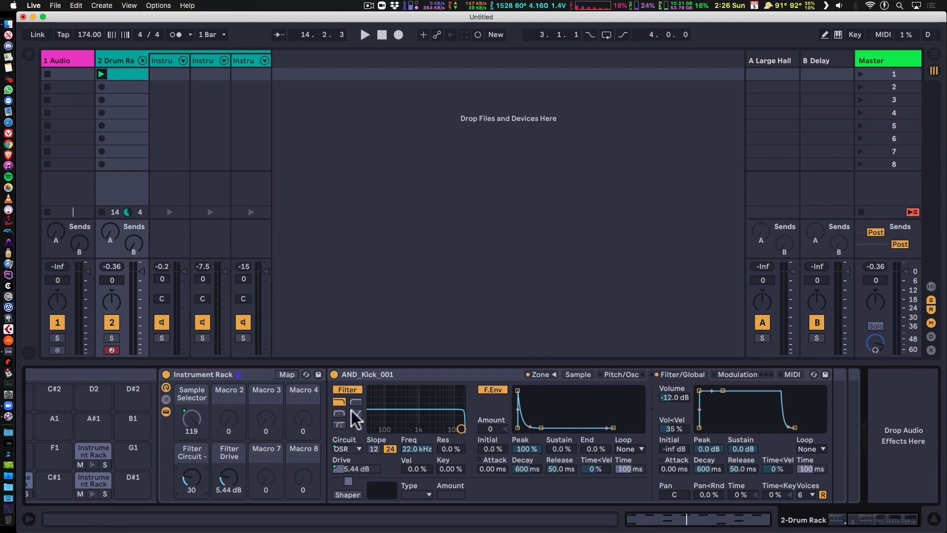
- Map the kick Sampler's transposition to Macro 2 of its Instrument Rack
left_click(621, 375)
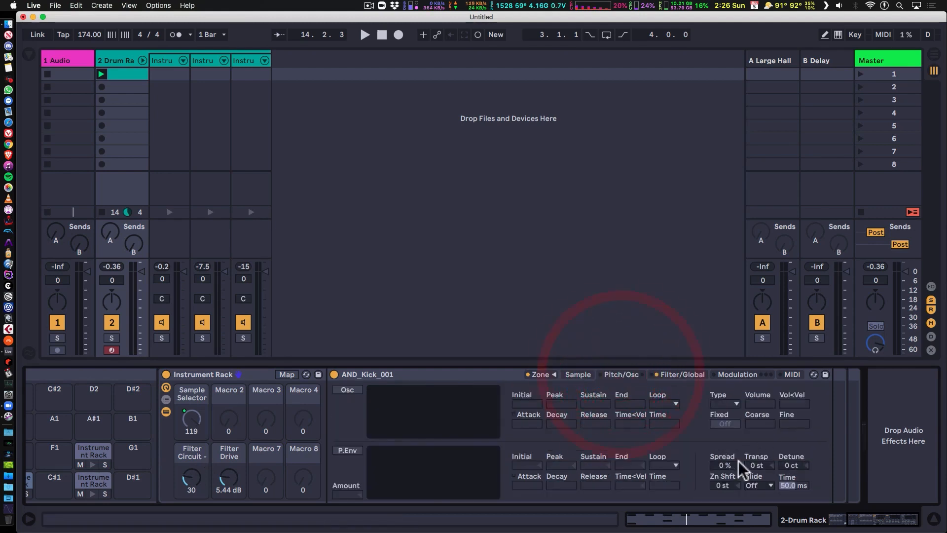
right_click(755, 466)
key("Escape")
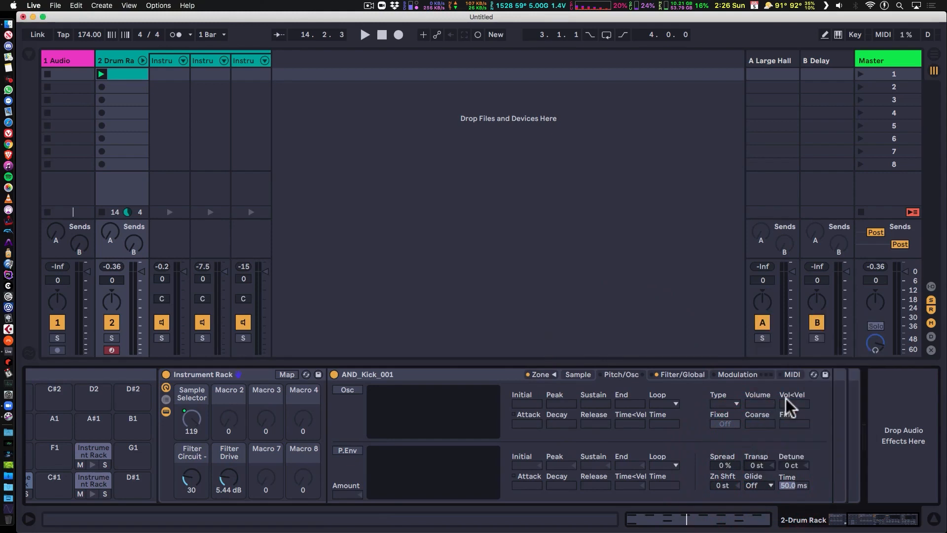
- Lower the sustain of the kick's volume envelope to -inf dB and map its decay to Macro 3
left_click(679, 373)
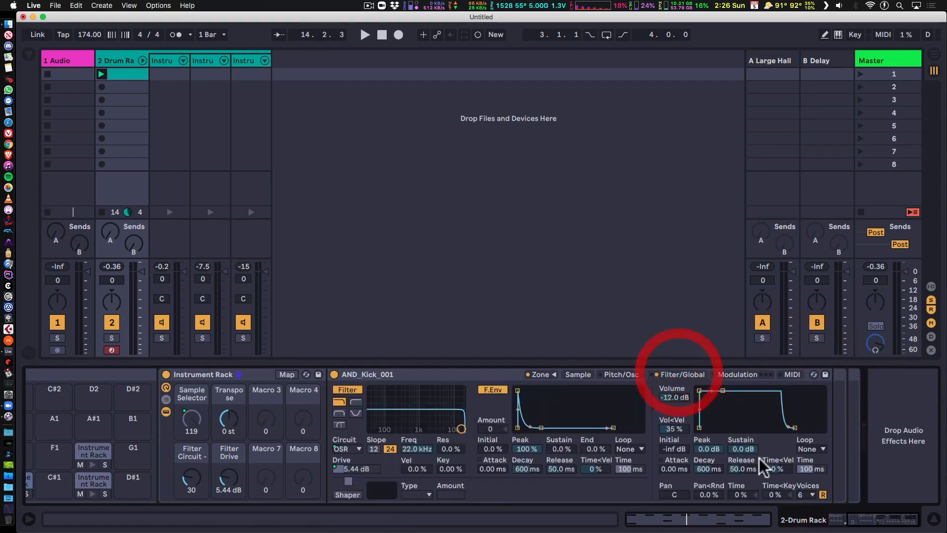
left_click_drag(738, 446, 739, 483)
right_click(709, 469)
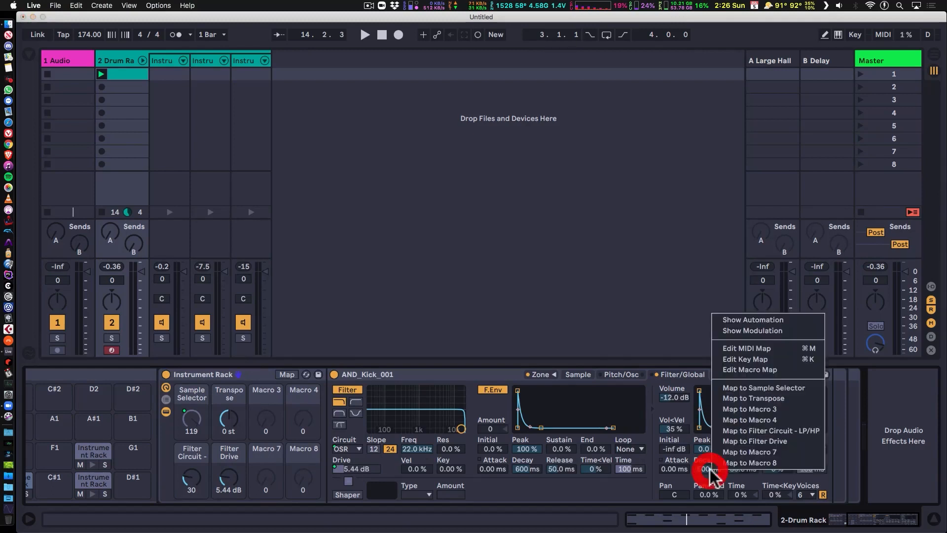
left_click(749, 408)
- Set the kick's Ve Decay macro to 60.0 s and the volume envelope's release to 12.8 s
left_click(300, 317)
left_click_drag(272, 421, 272, 360)
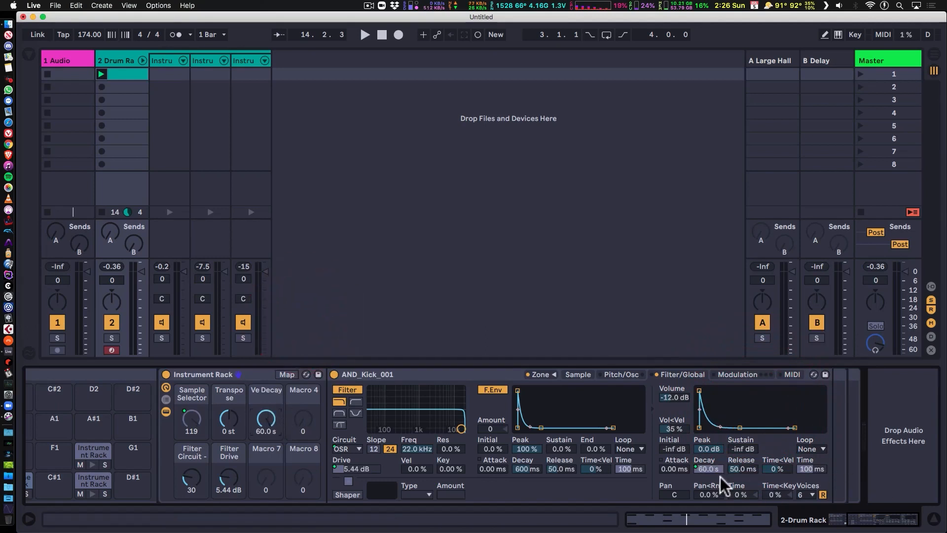
left_click_drag(741, 469, 741, 429)
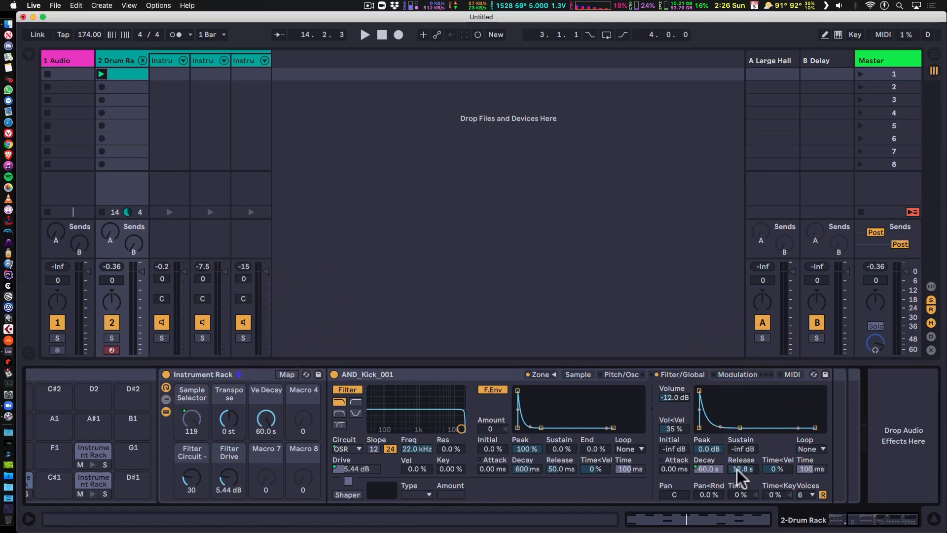
- During playback, set the kick rack's Transpose macro to -7 st, Filter Circuit to 86 and Filter Drive to 7.75 dB
key("space")
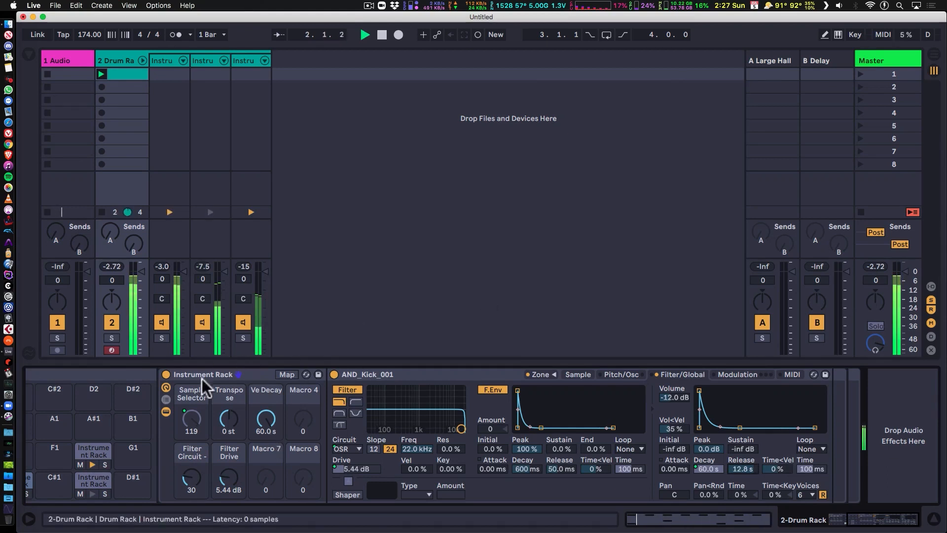
left_click_drag(230, 421, 230, 430)
left_click_drag(192, 477, 191, 450)
mouse_move(230, 478)
left_mouse_down()
mouse_move(229, 464)
mouse_move(230, 476)
left_mouse_up()
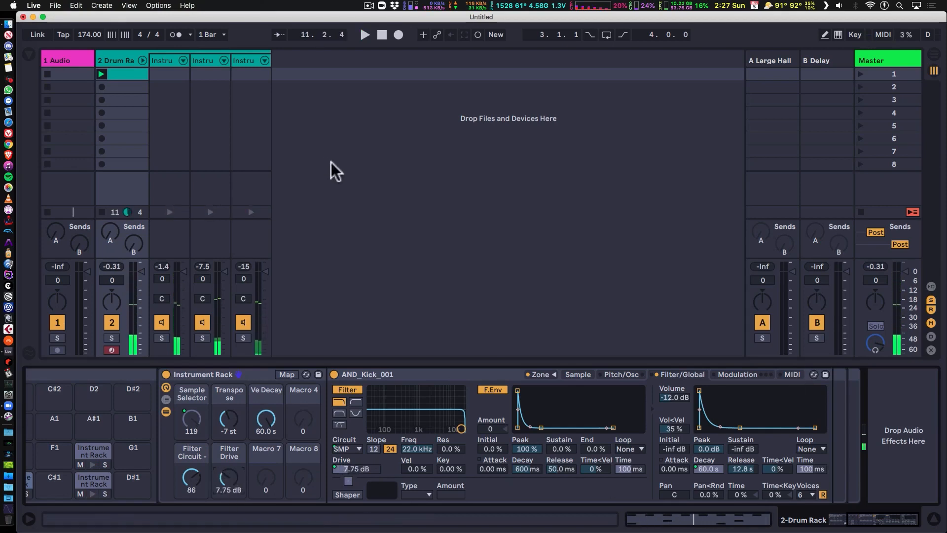
- Add an EQ Eight after the kick Sampler and set its first band's low-cut frequency to 50 Hz
left_click(28, 53)
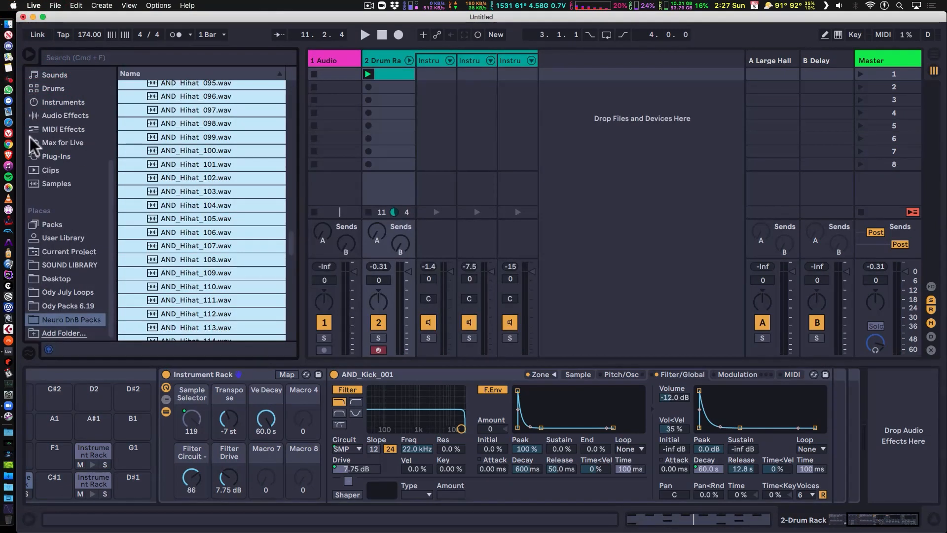
left_click(58, 117)
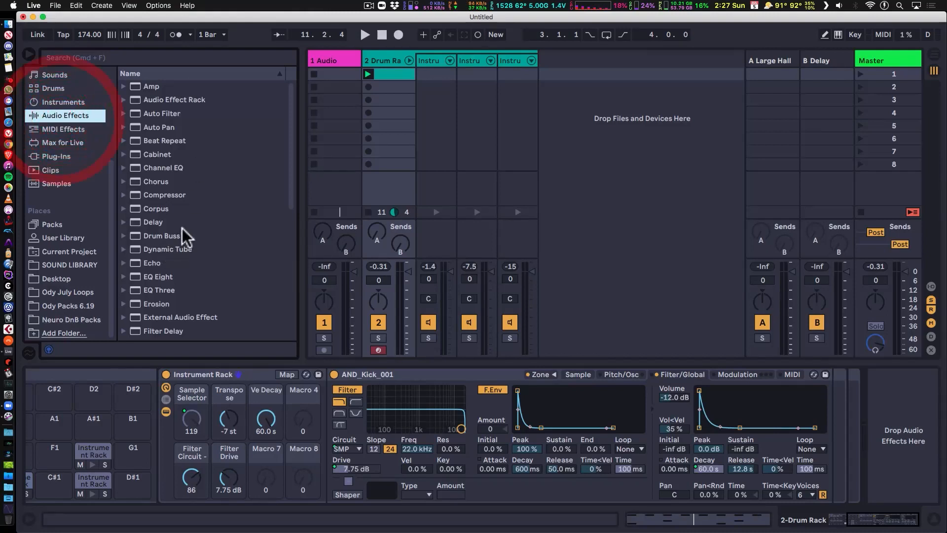
left_click_drag(131, 273, 835, 413)
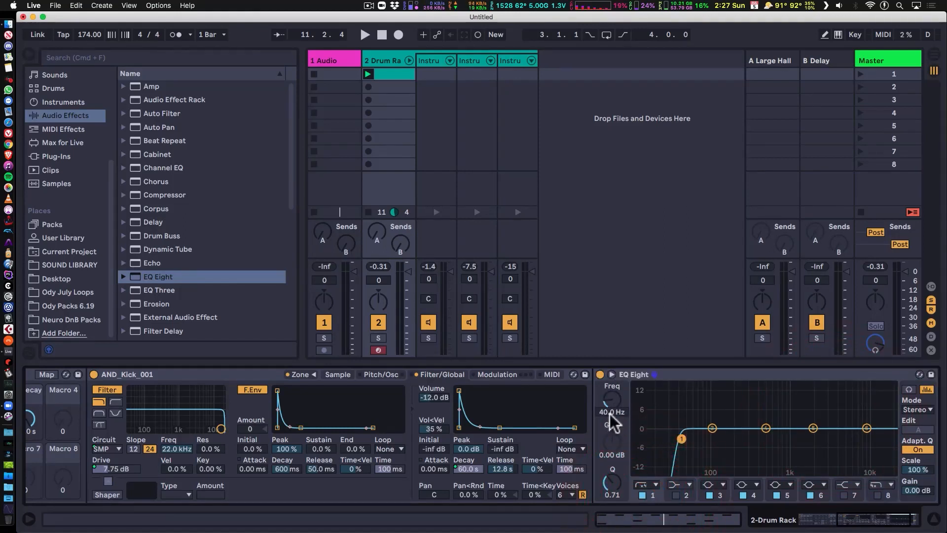
type("8")
key("BackSpace")
type("50")
key("Return")
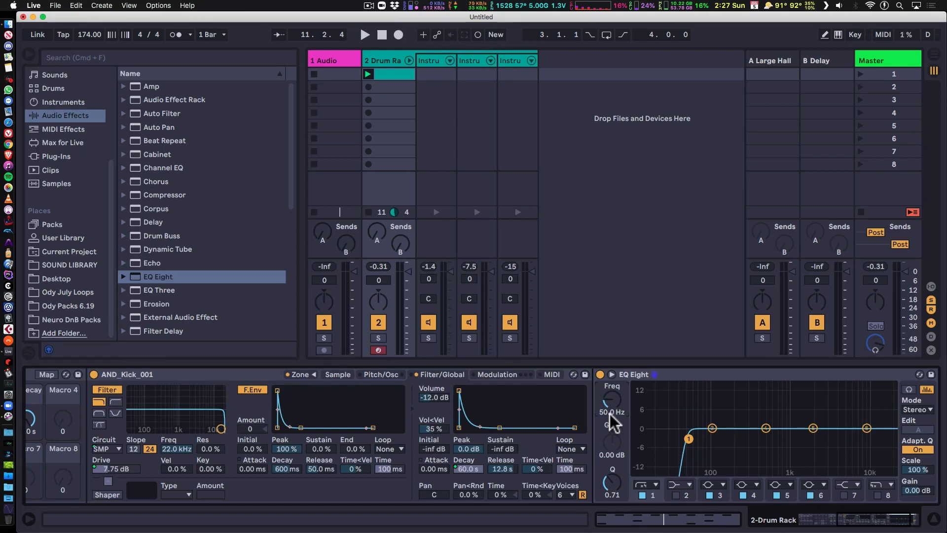
- Insert a Compressor and the iZotope Trash 2 VST3 plug-in between the kick Sampler and EQ Eight, and close the plug-in window
scroll(592, 450, "right", 1)
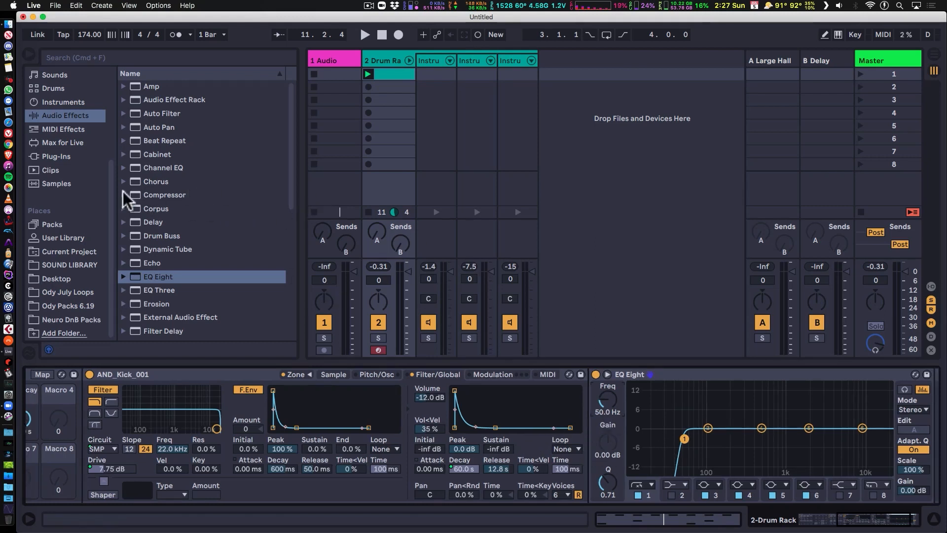
left_click_drag(139, 195, 588, 436)
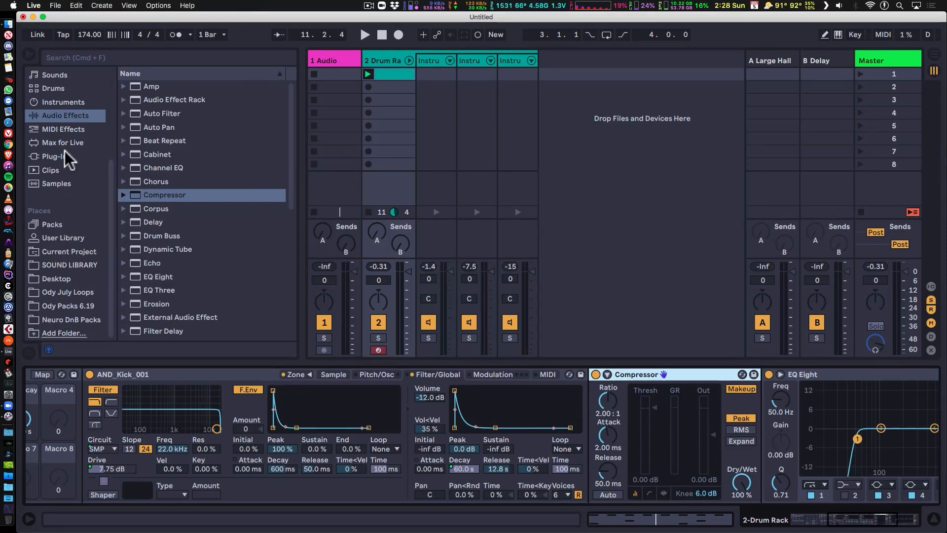
left_click(41, 157)
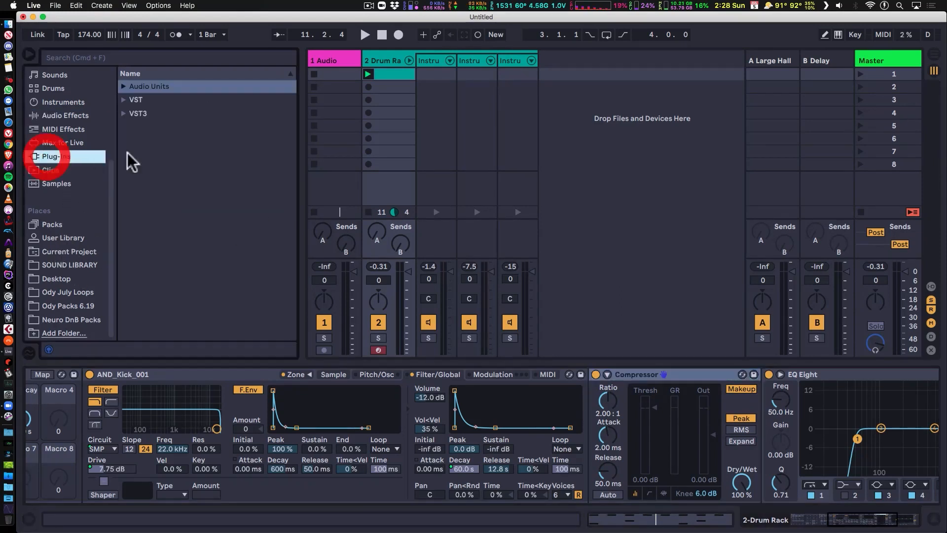
left_click(123, 112)
left_click(131, 180)
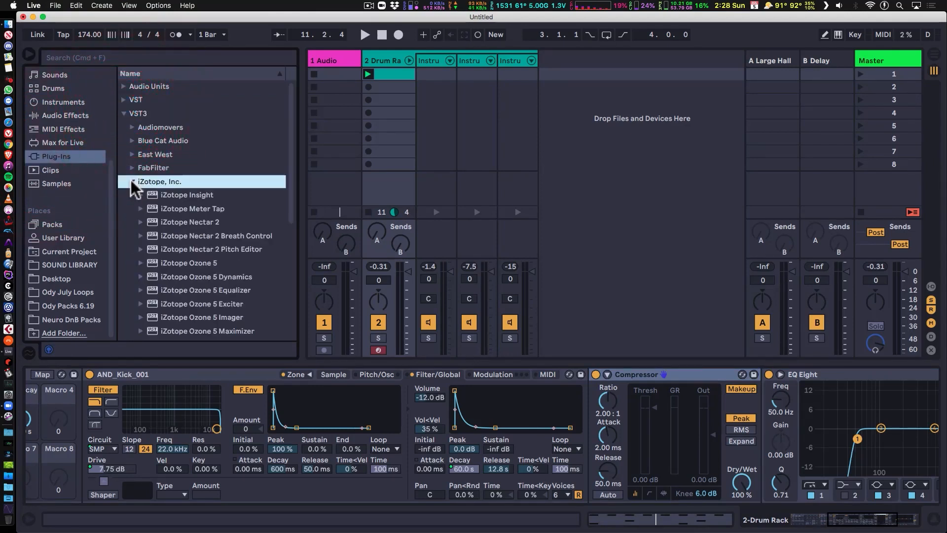
scroll(217, 278, "down", 5)
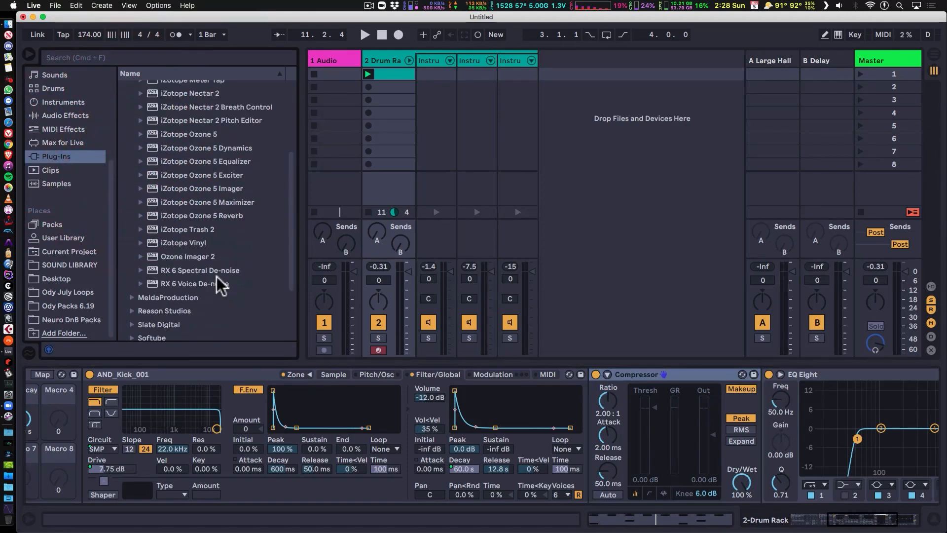
left_click_drag(155, 224, 758, 429)
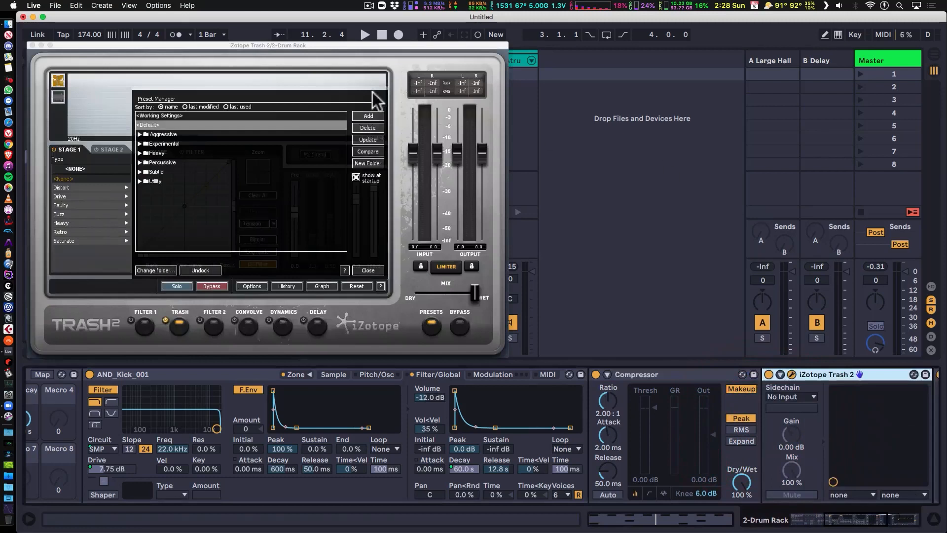
left_click(369, 270)
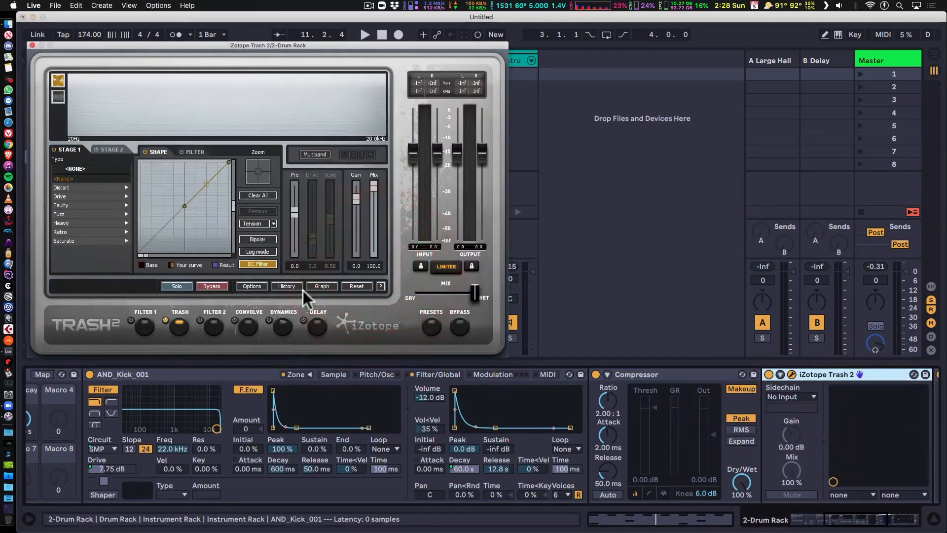
left_click(32, 44)
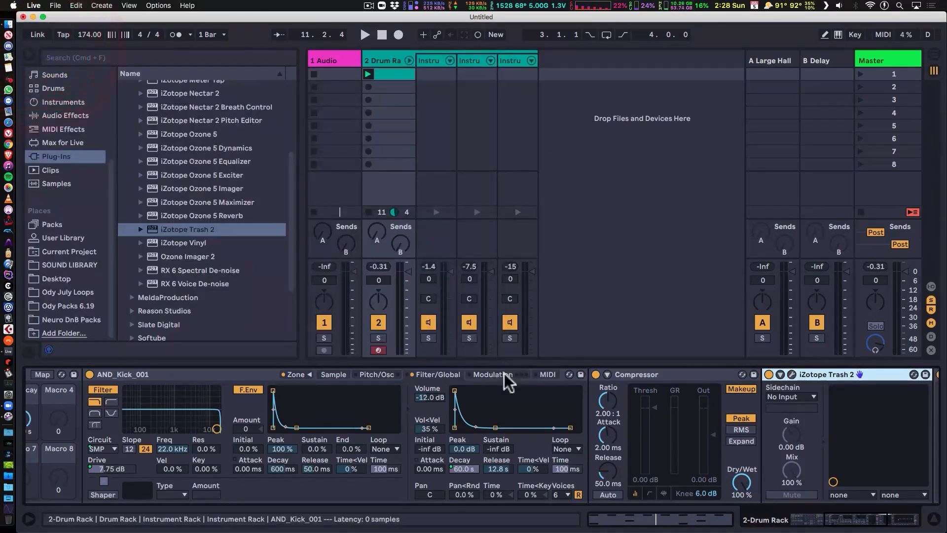
- Review the kick's device chain from the Drum Rack and Instrument Rack macros through the Sampler, Compressor, Trash 2 and EQ Eight
scroll(507, 374, "right", 7)
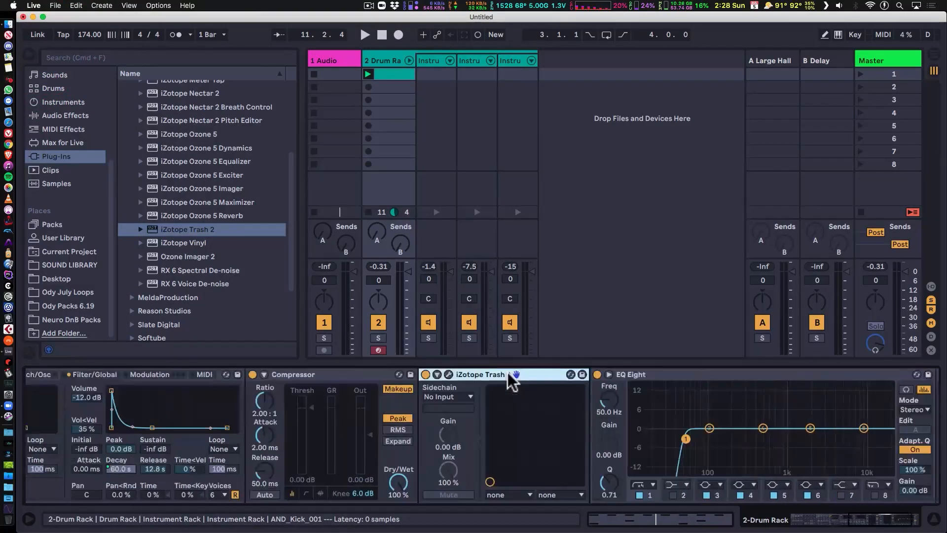
scroll(511, 382, "right", 2)
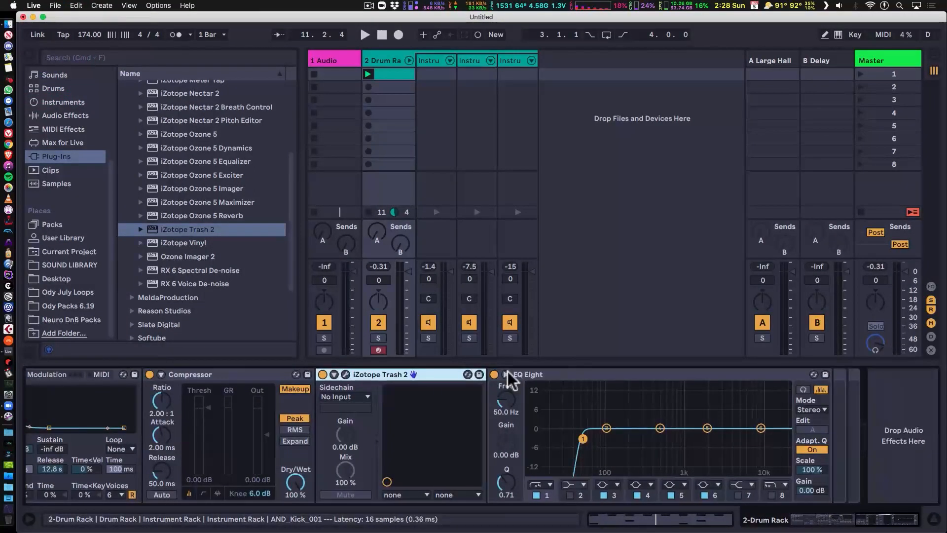
scroll(508, 370, "left", 14)
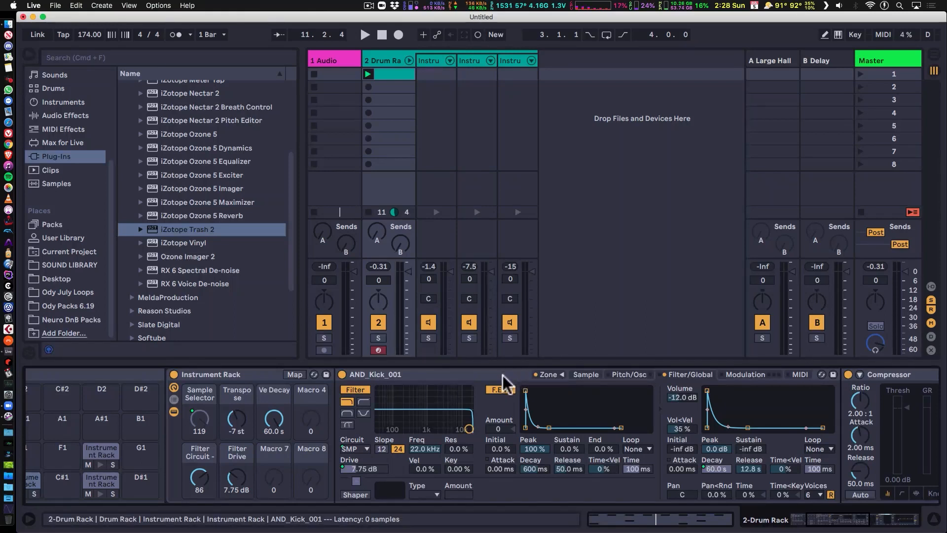
scroll(502, 375, "right", 10)
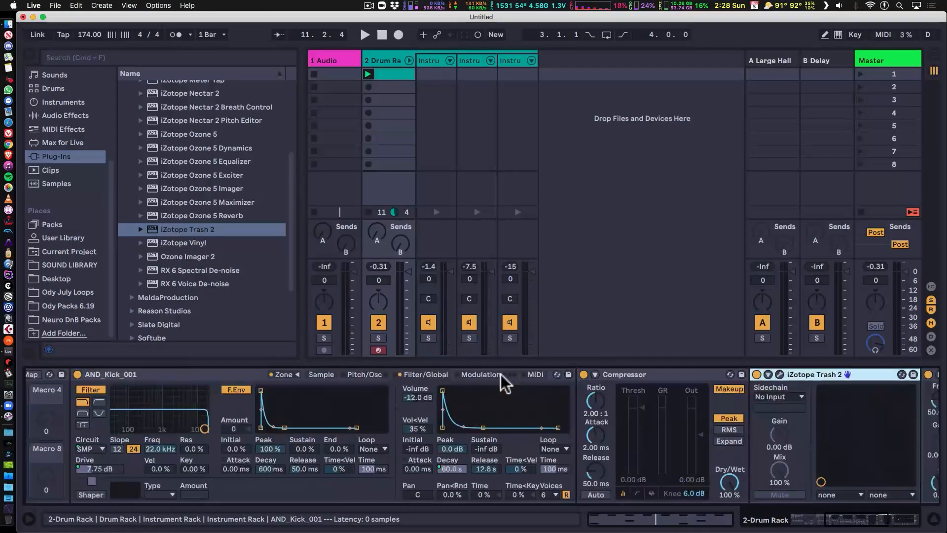
scroll(501, 374, "right", 4)
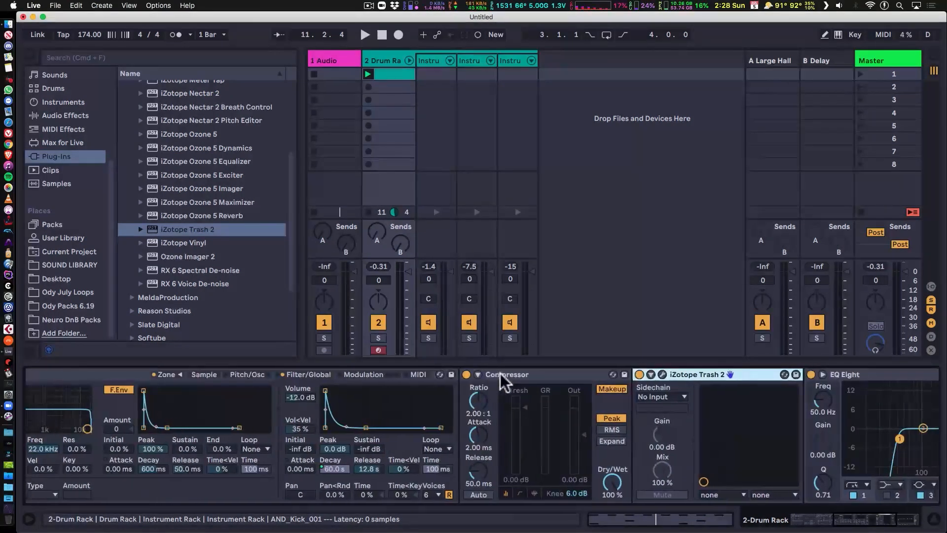
scroll(500, 372, "right", 12)
scroll(499, 372, "left", 10)
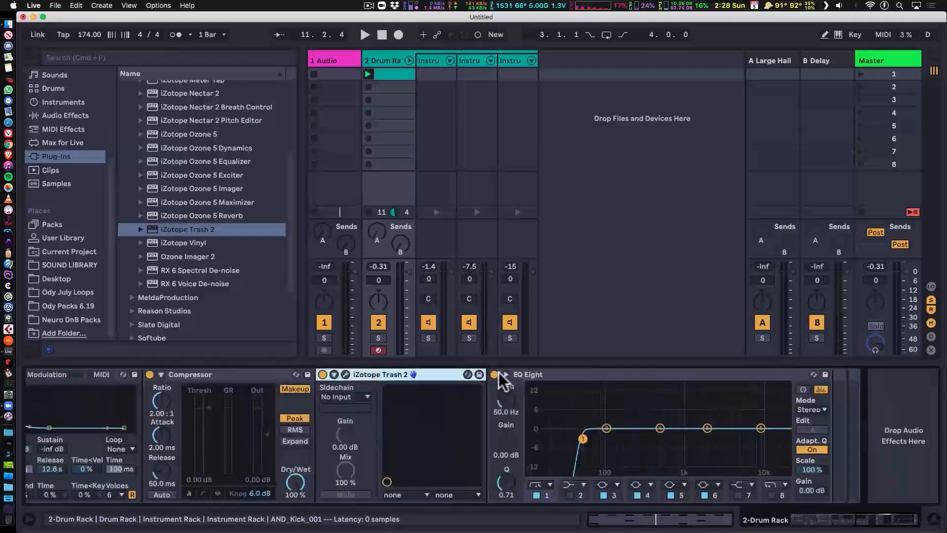
scroll(499, 373, "left", 4)
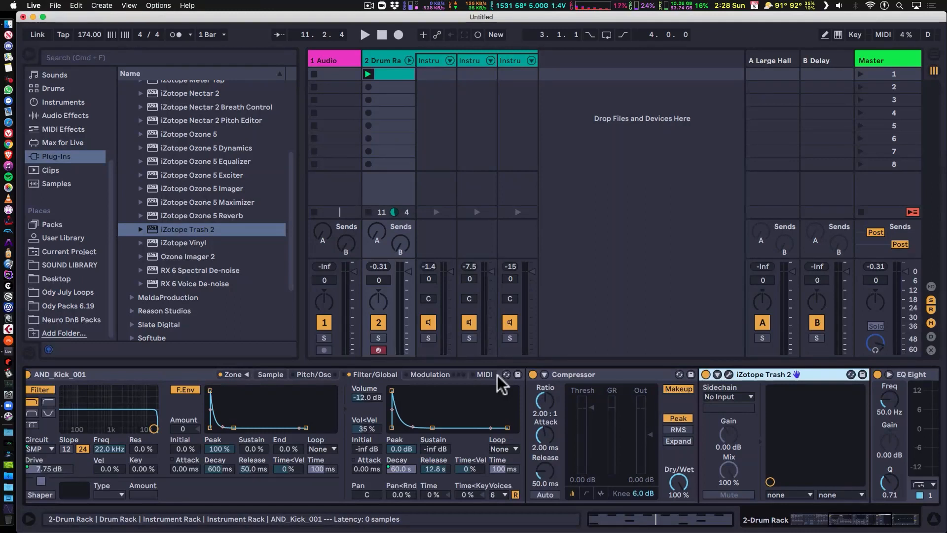
scroll(496, 377, "left", 10)
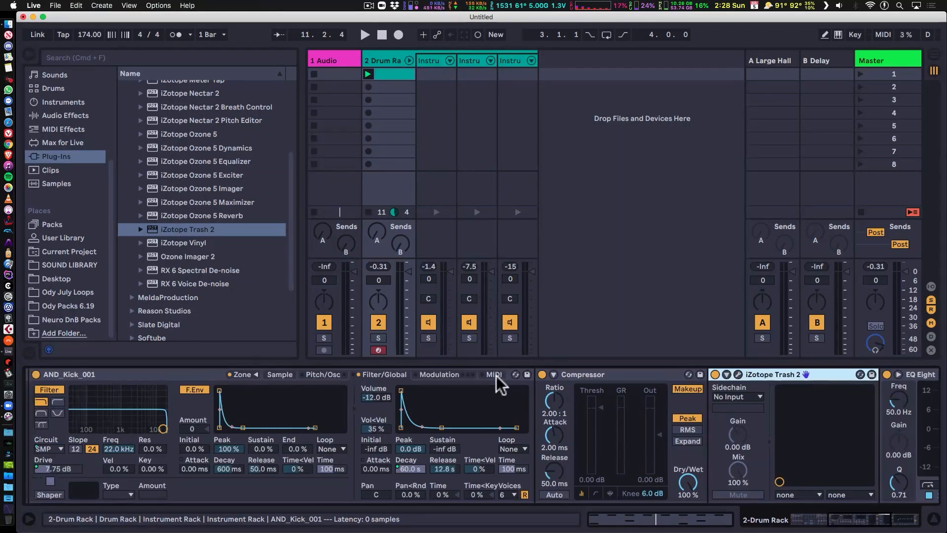
scroll(496, 375, "left", 5)
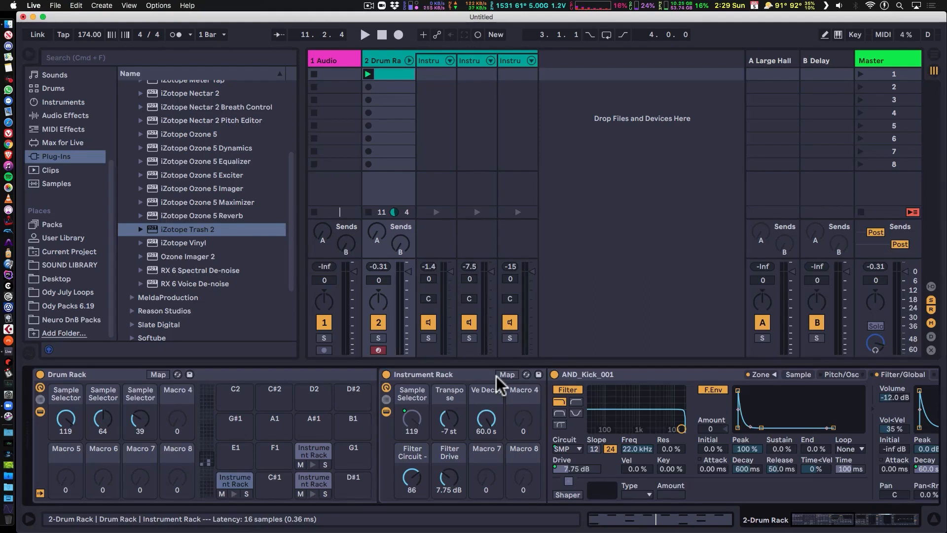
- Enable the second band of the kick's EQ Eight and boost its gain to 3.57 dB at 200 Hz
scroll(585, 444, "right", 5)
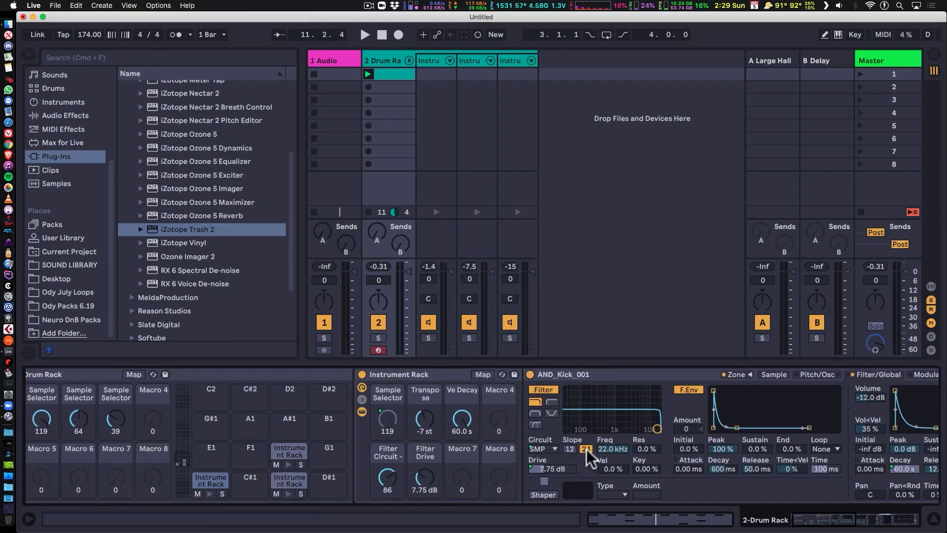
scroll(586, 448, "right", 15)
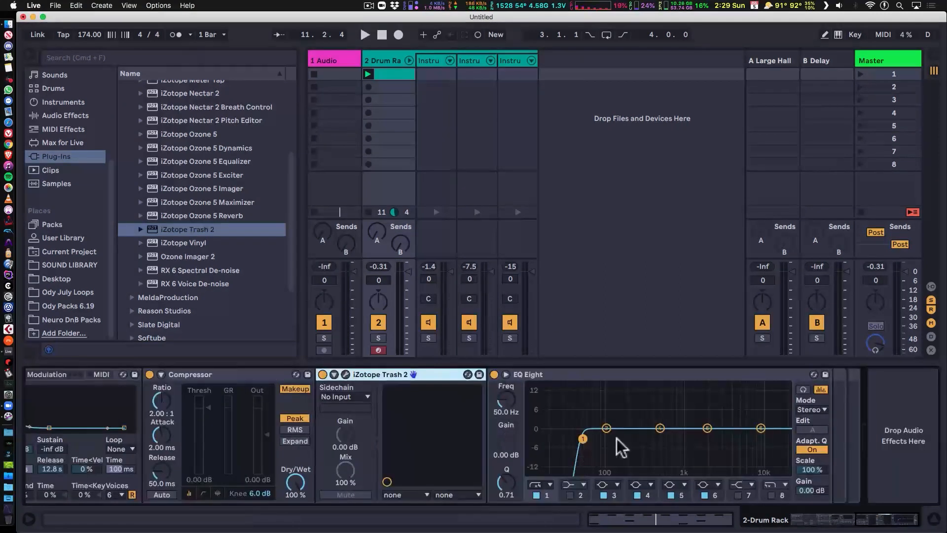
left_click(570, 495)
left_click_drag(506, 440, 506, 430)
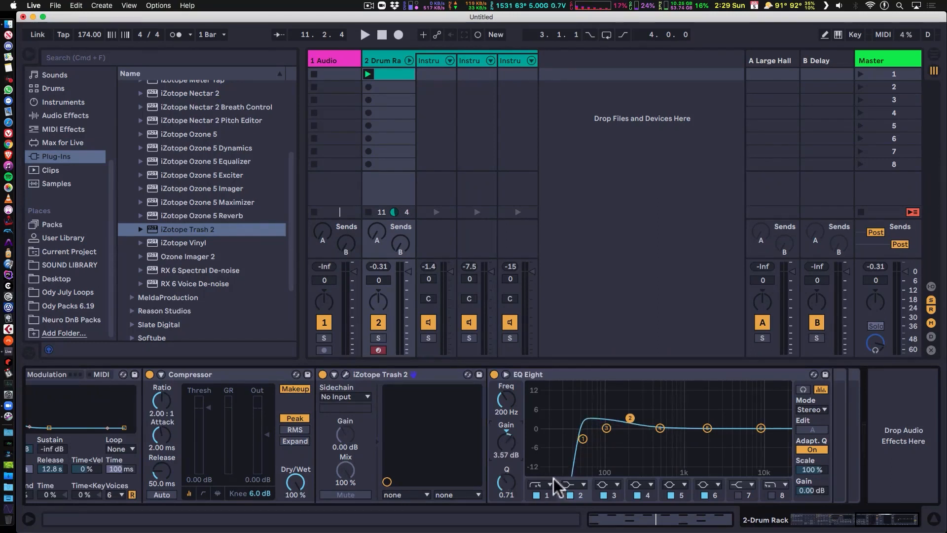
- Add an EQ Eight after the Sampler in the hi-hat pad's Instrument Rack
scroll(513, 488, "left", 3)
scroll(512, 481, "left", 10)
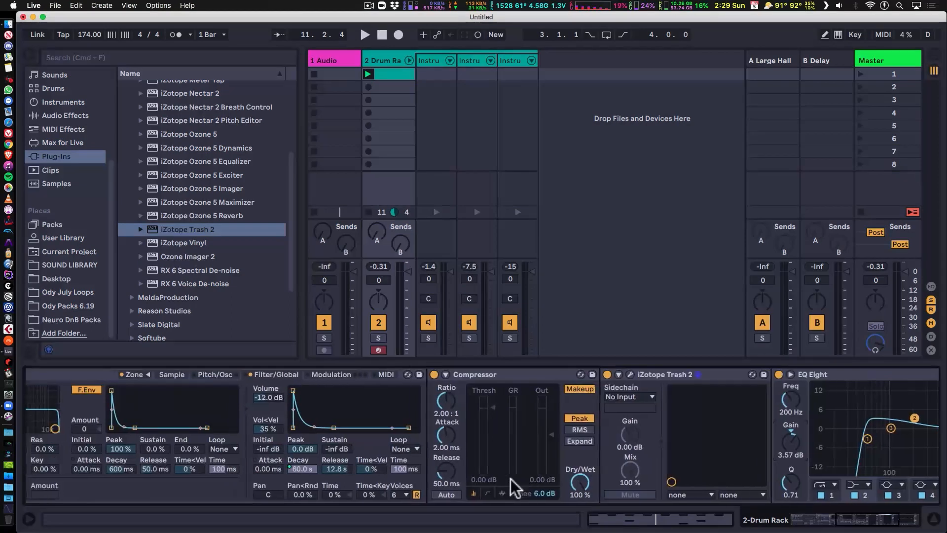
scroll(511, 479, "left", 2)
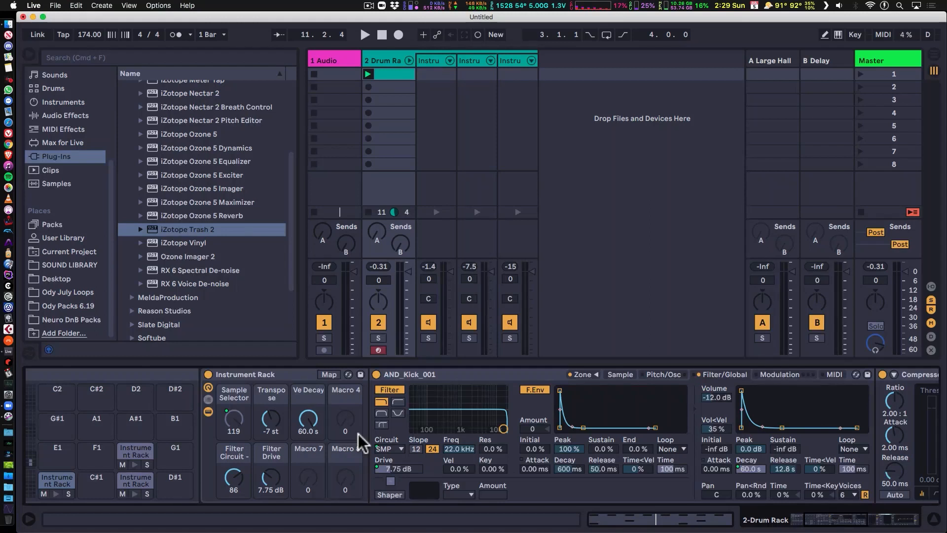
scroll(431, 488, "right", 15)
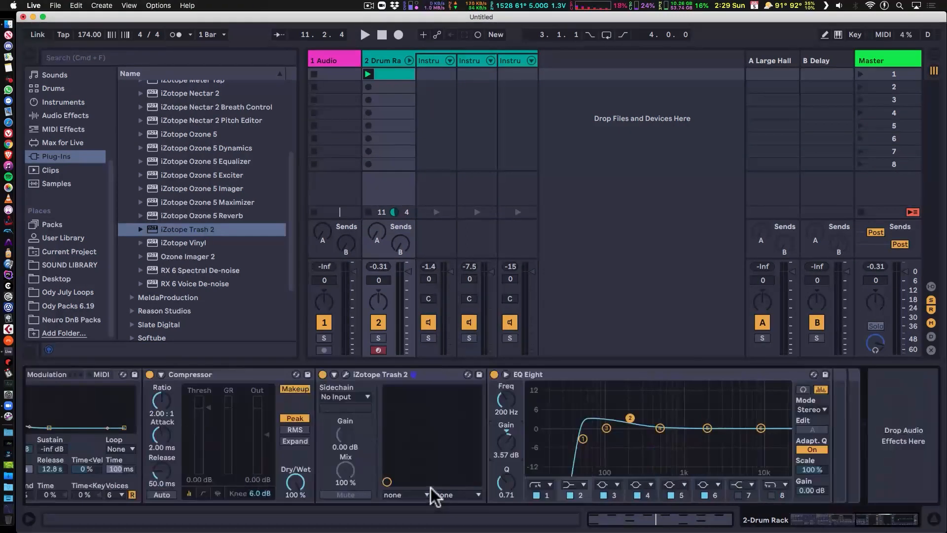
scroll(431, 488, "left", 15)
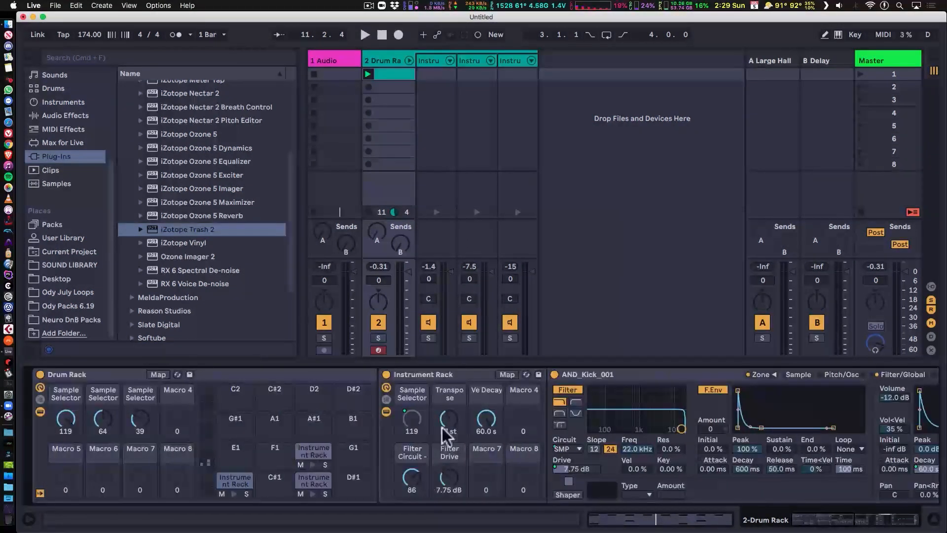
left_click(313, 482)
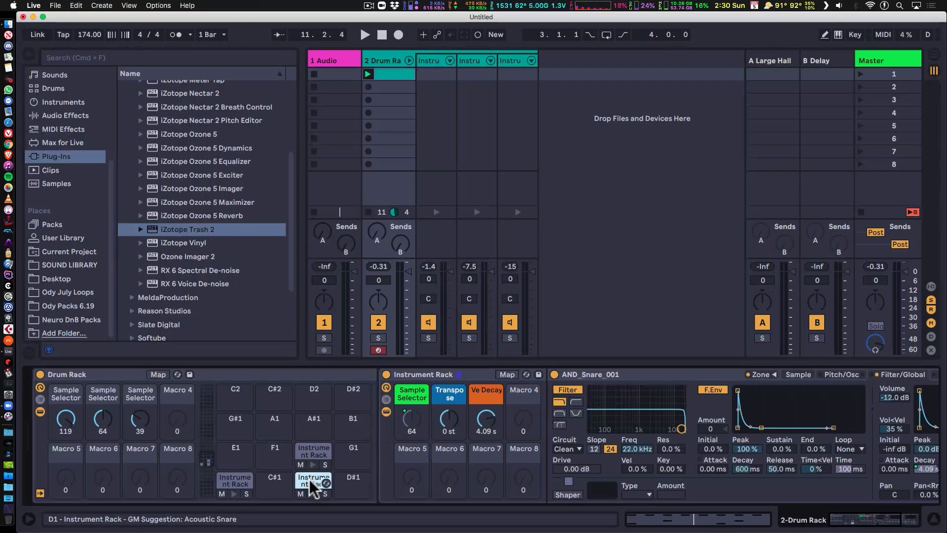
left_click(312, 453)
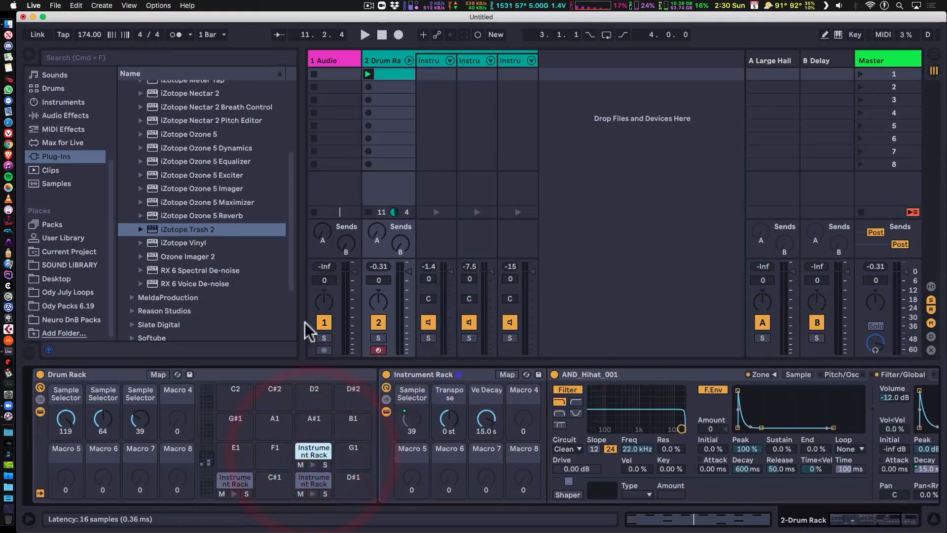
left_click(52, 115)
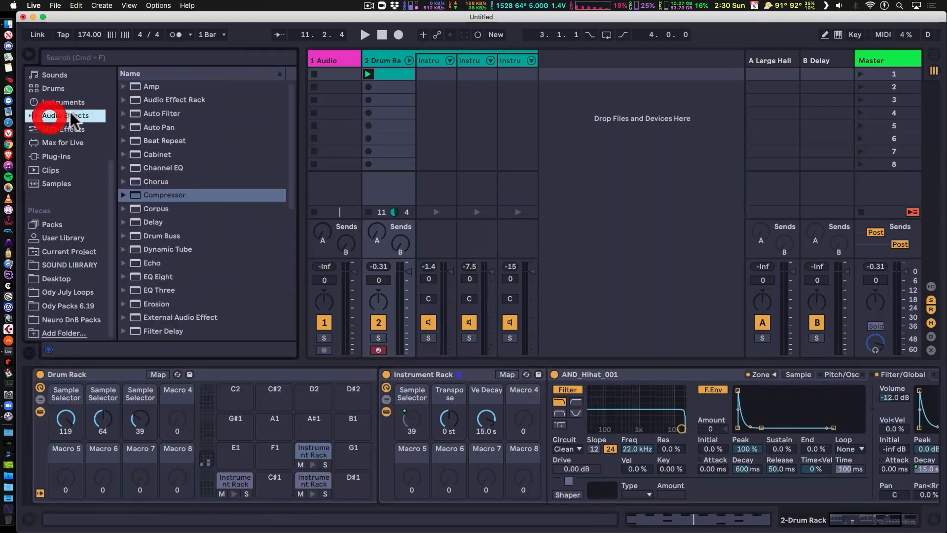
left_click(557, 406)
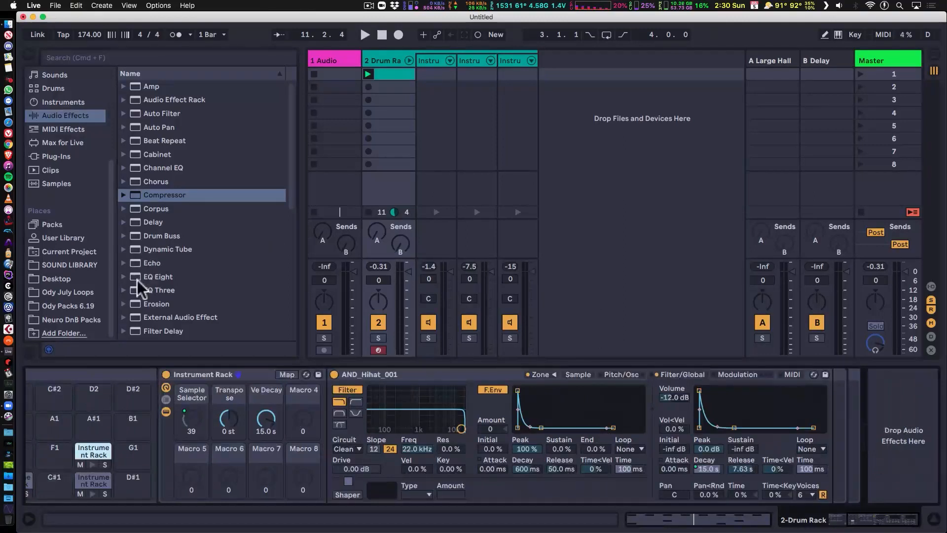
mouse_move(137, 278)
left_mouse_down()
mouse_move(604, 353)
mouse_move(789, 401)
mouse_move(816, 420)
left_mouse_up()
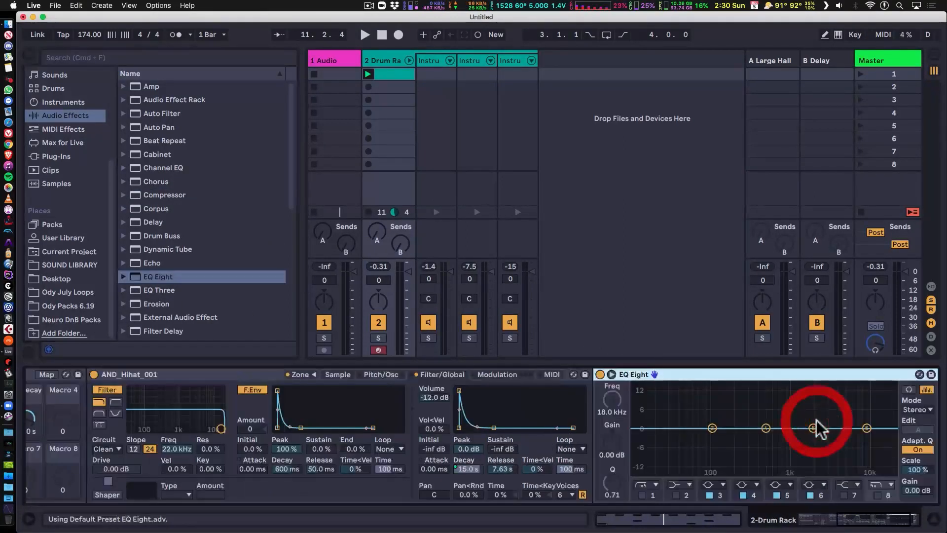
- Enable the first low-cut band of the hi-hat's EQ Eight and set its frequency to 1.17 kHz
left_click(642, 495)
left_click_drag(620, 404, 620, 383)
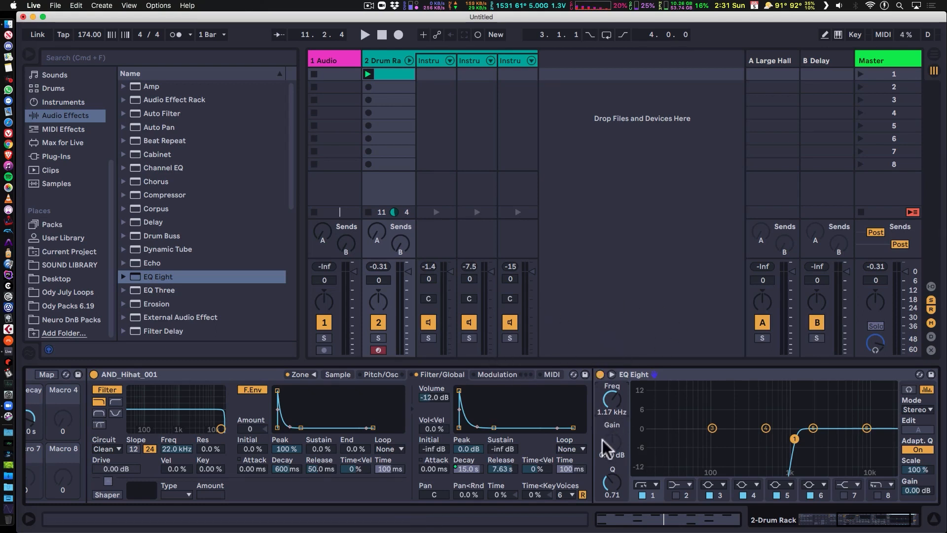
scroll(602, 439, "left", 5)
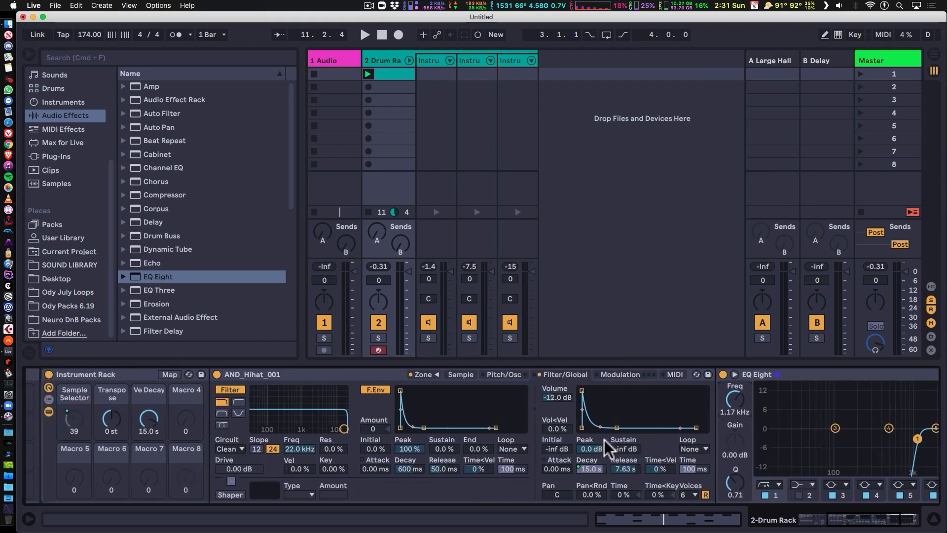
scroll(602, 442, "left", 6)
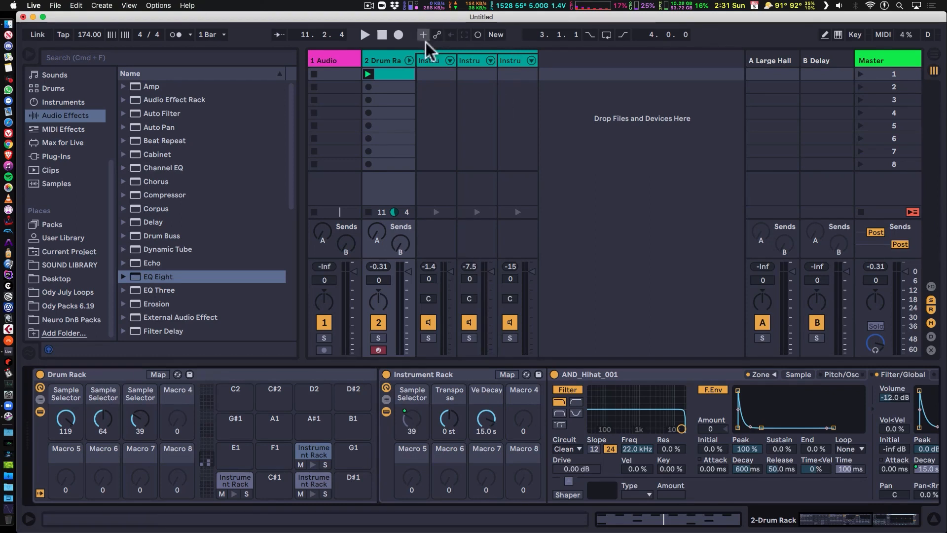
- Fold the Drum Rack track's chains, insert a new MIDI track after it and colour that track blue
left_click(409, 59)
left_click(392, 58)
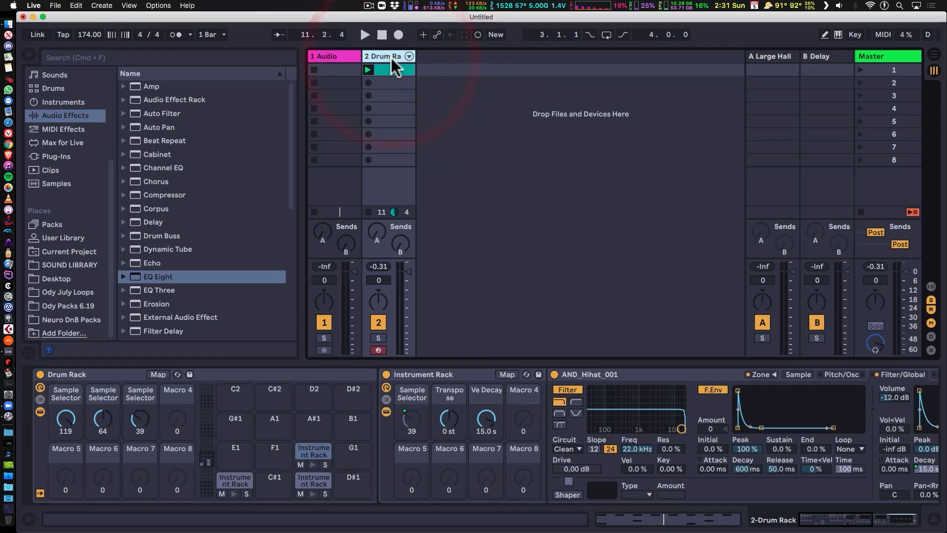
key("super+shift+t")
right_click(451, 55)
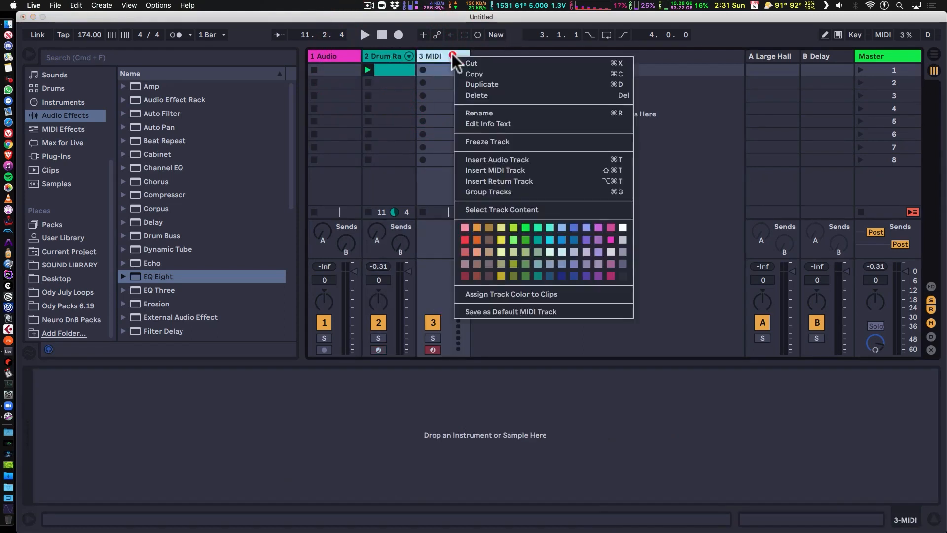
left_click(571, 239)
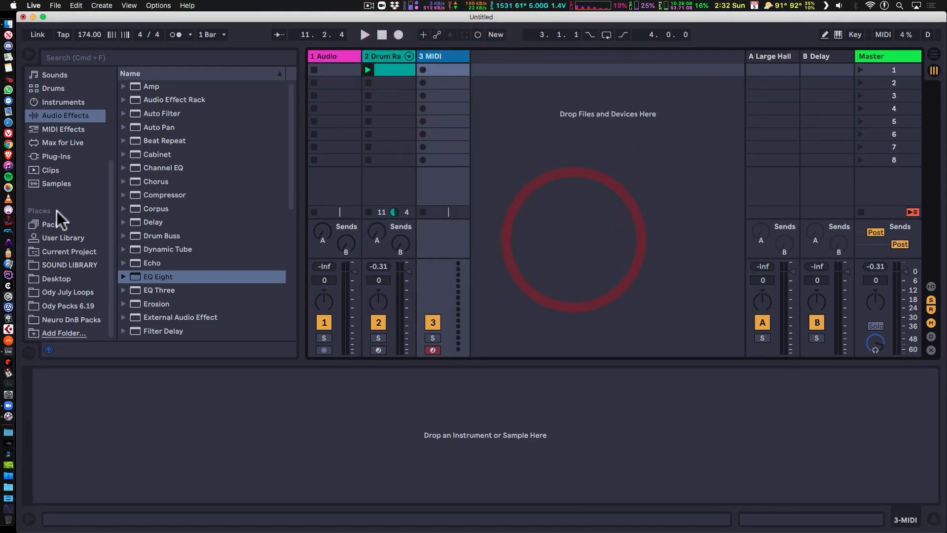
- Expand the User Library's Drum Kits folder through Final Drum Racks and DnB to the contents of Neuro Kits
left_click(58, 240)
scroll(151, 255, "down", 4)
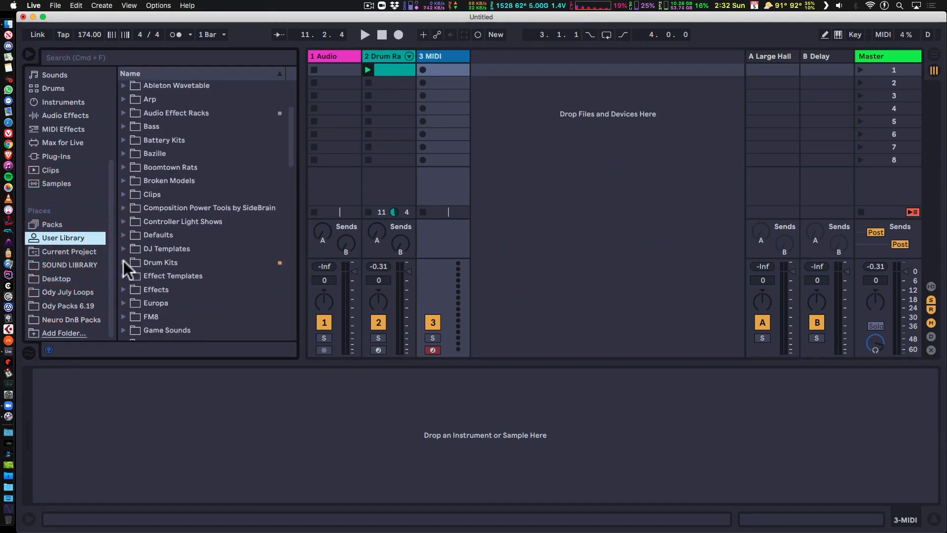
left_click(124, 262)
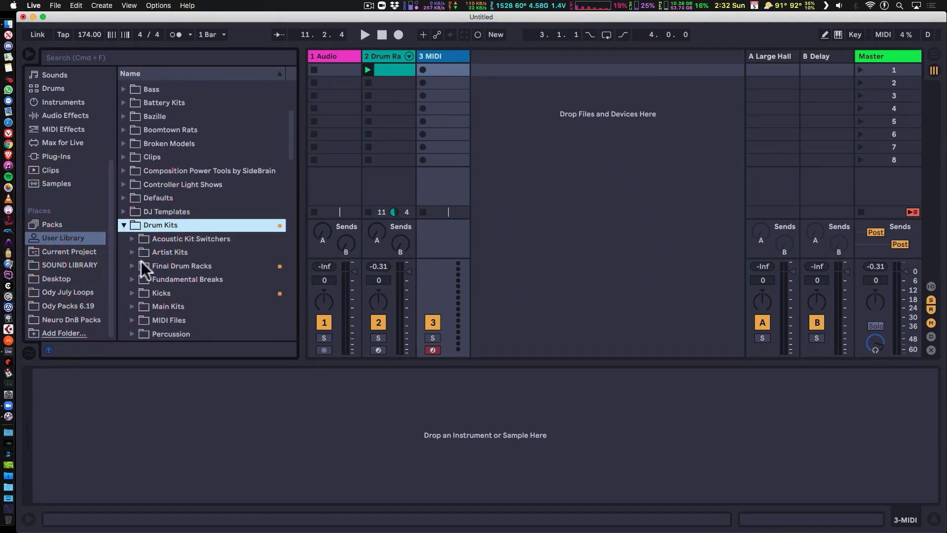
left_click(131, 266)
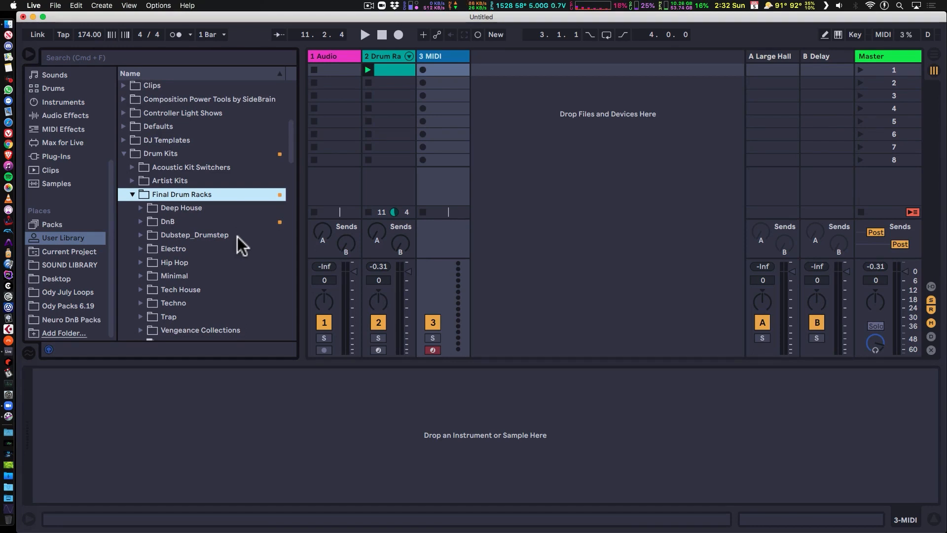
scroll(229, 252, "down", 1)
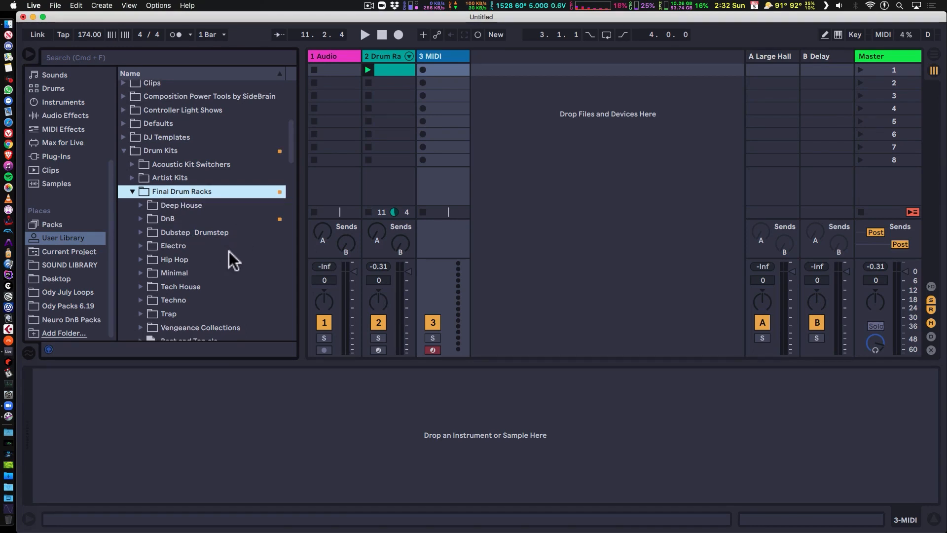
left_click(140, 219)
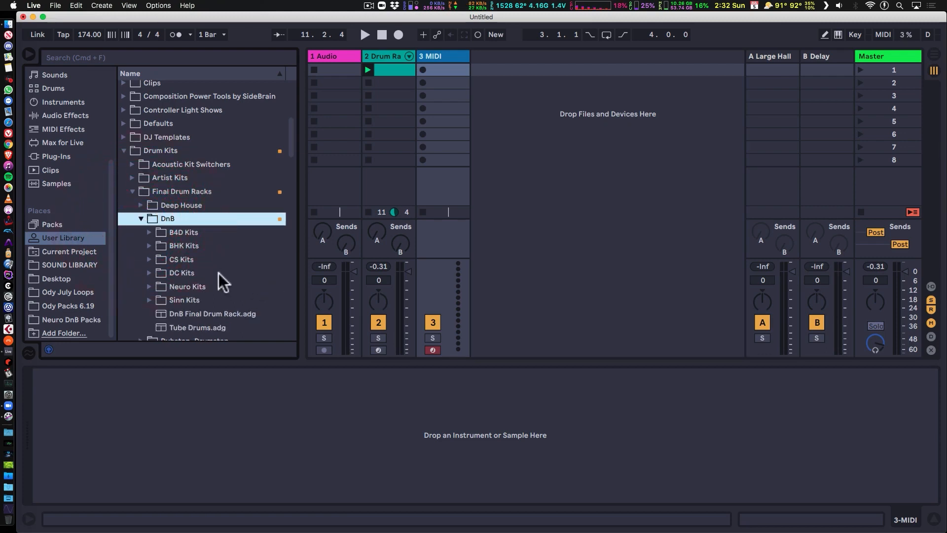
scroll(227, 264, "down", 3)
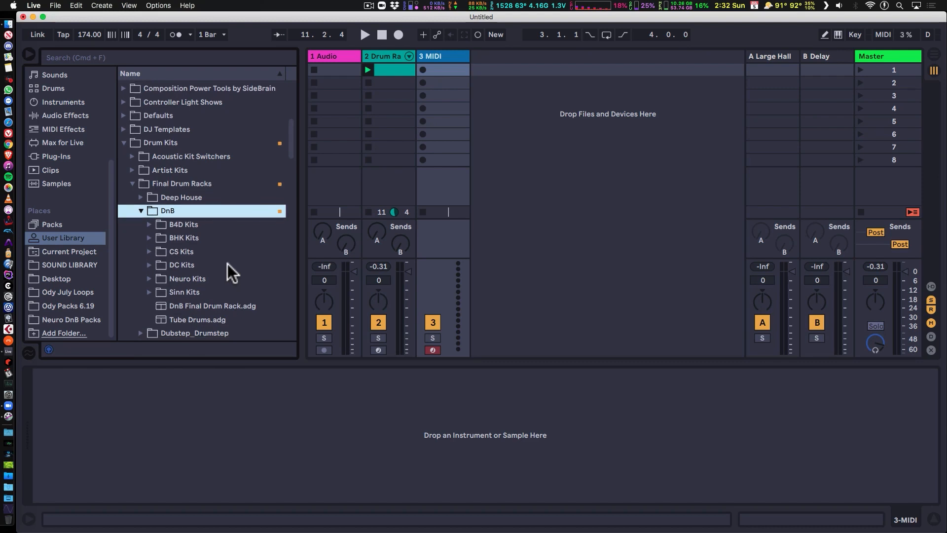
scroll(227, 263, "down", 1)
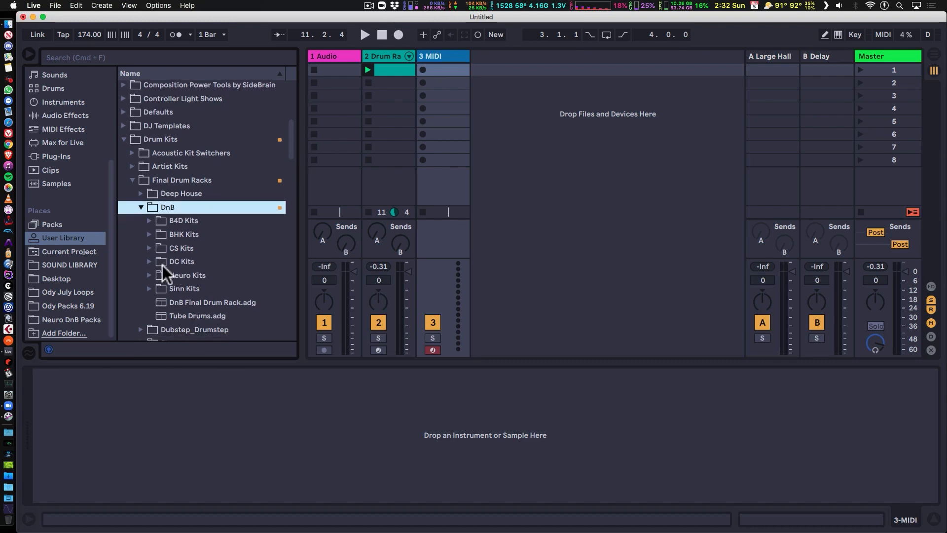
left_click(150, 275)
scroll(224, 262, "down", 5)
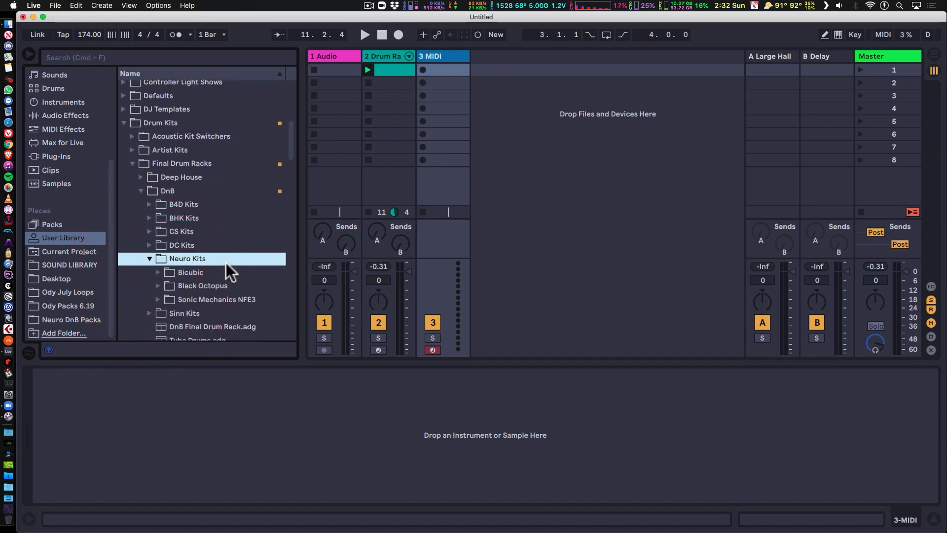
scroll(227, 263, "down", 1)
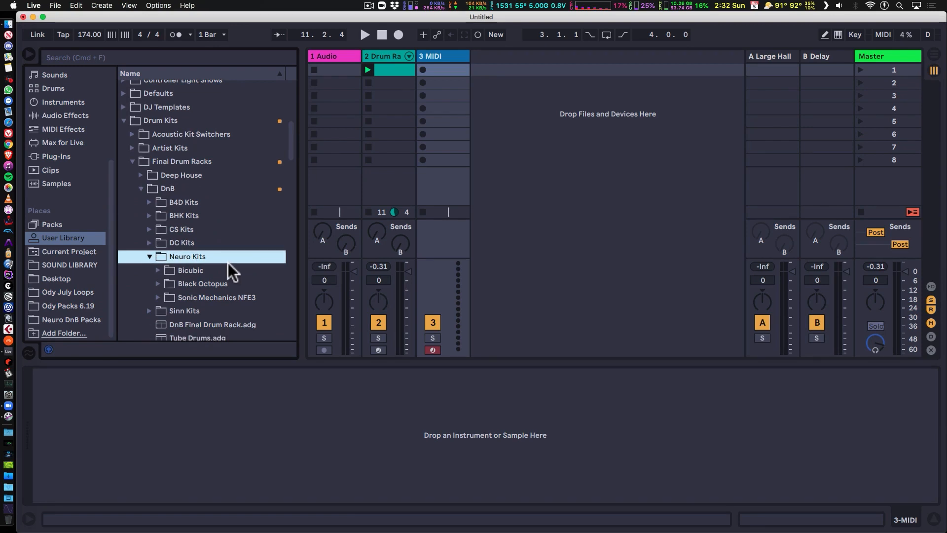
scroll(229, 272, "down", 2)
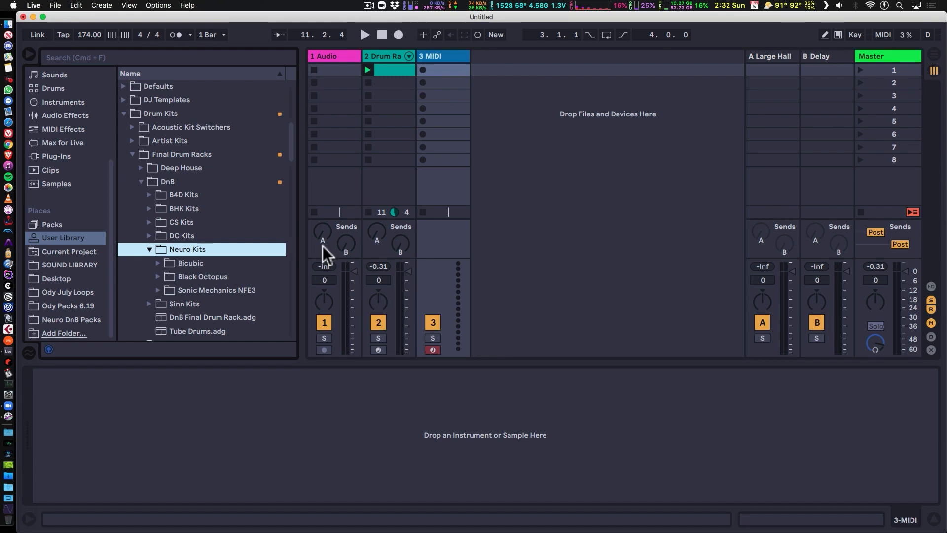
- Load the BLACK OCTOPUS Neuro Kit 1 preset from the Black Octopus folder onto the new MIDI track
left_click(156, 276)
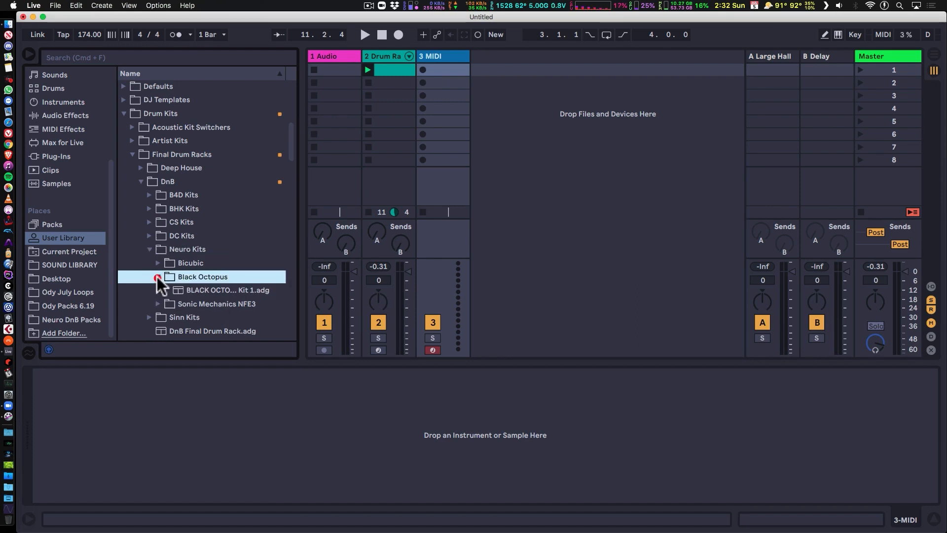
scroll(260, 255, "down", 2)
left_click_drag(178, 261, 431, 133)
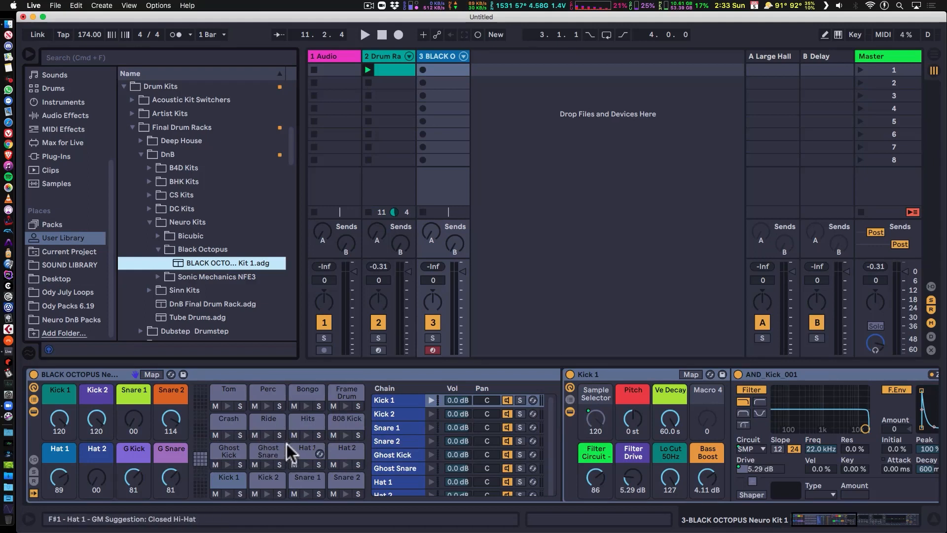
- Examine the neuro kit's Ride pad and the Kick 1 pad's device chain through its EQ Eight and Utility
left_click(268, 419)
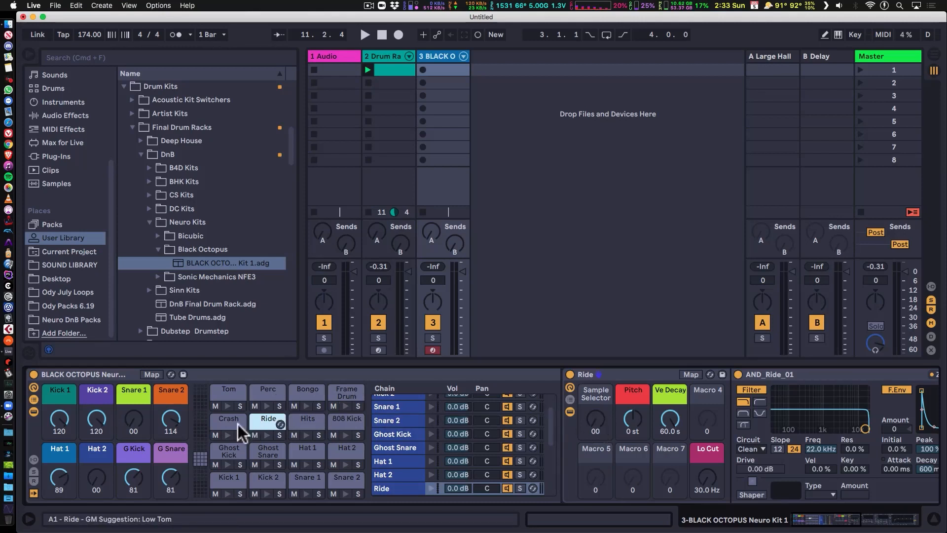
left_click(228, 480)
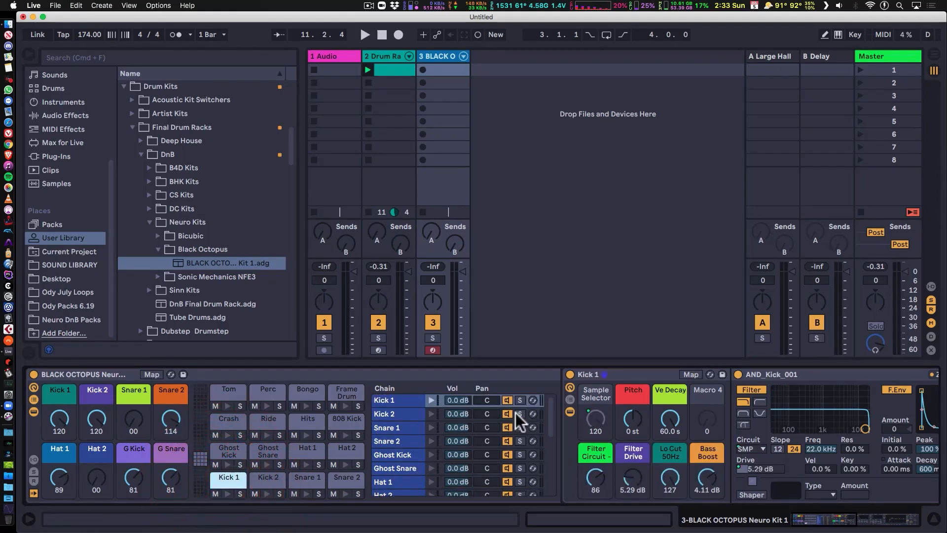
scroll(575, 383, "right", 10)
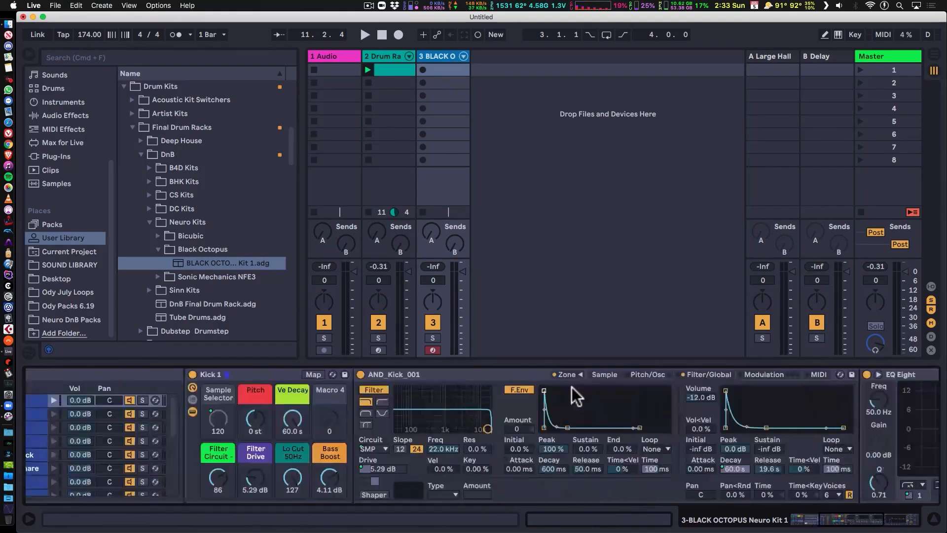
scroll(570, 388, "right", 10)
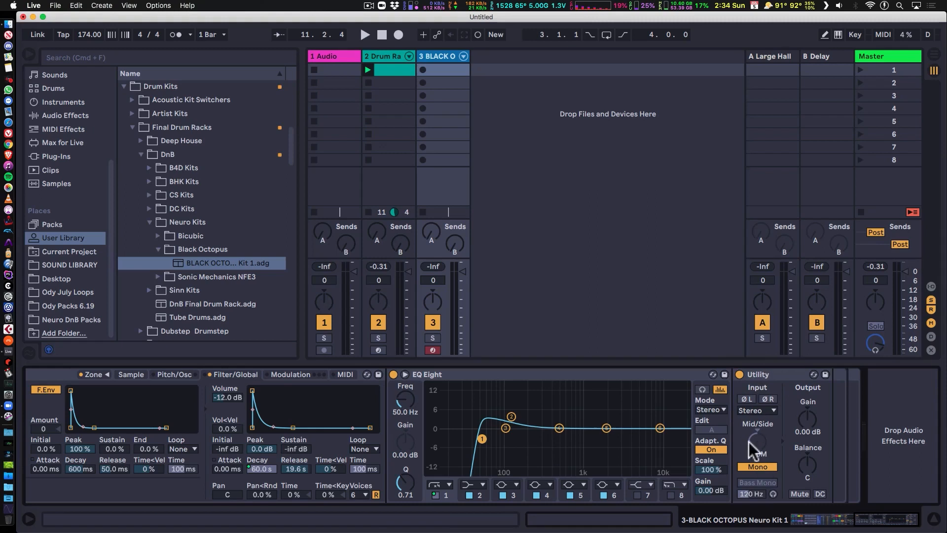
right_click(782, 372)
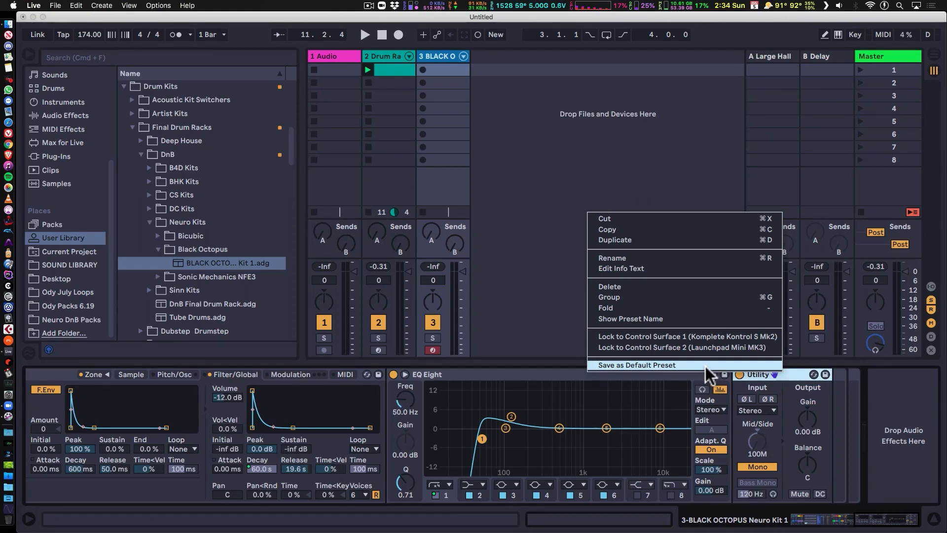
left_click(552, 276)
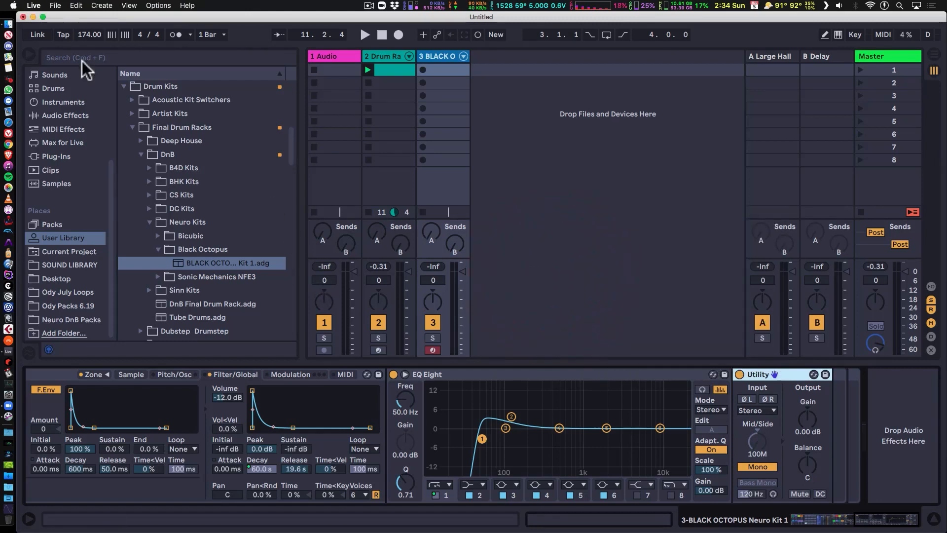
- Hide the browser and delete the original Drum Rack track, keeping the BLACK OCTOPUS kit track
left_click(27, 55)
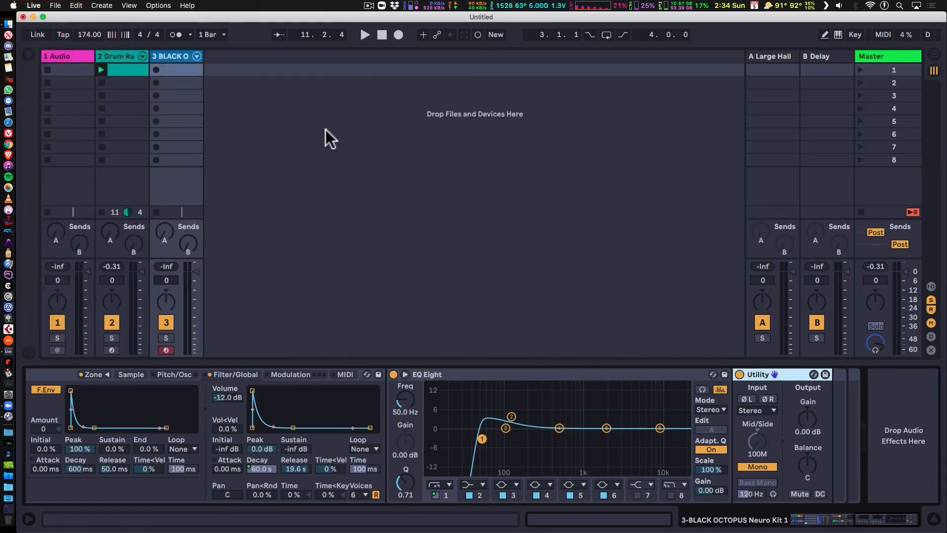
left_click(321, 170)
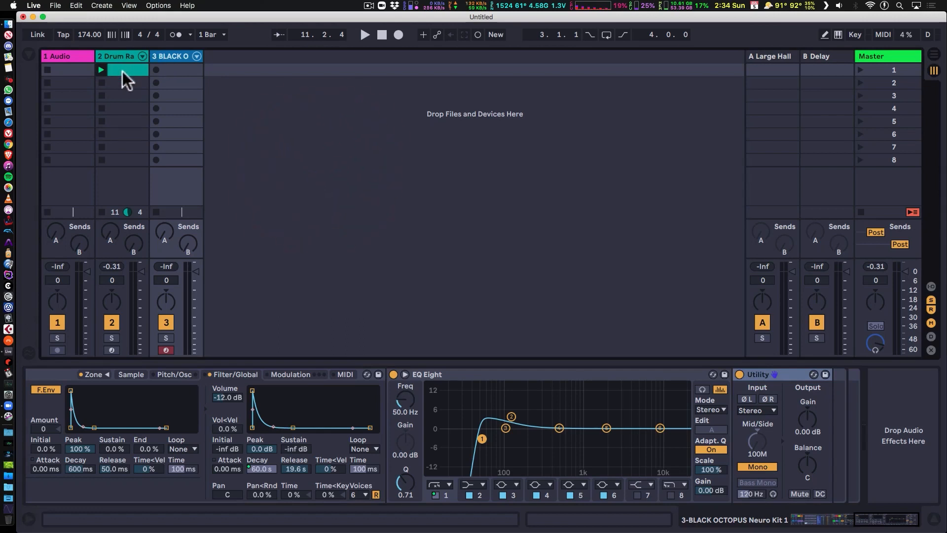
left_click(102, 82)
left_click(112, 57)
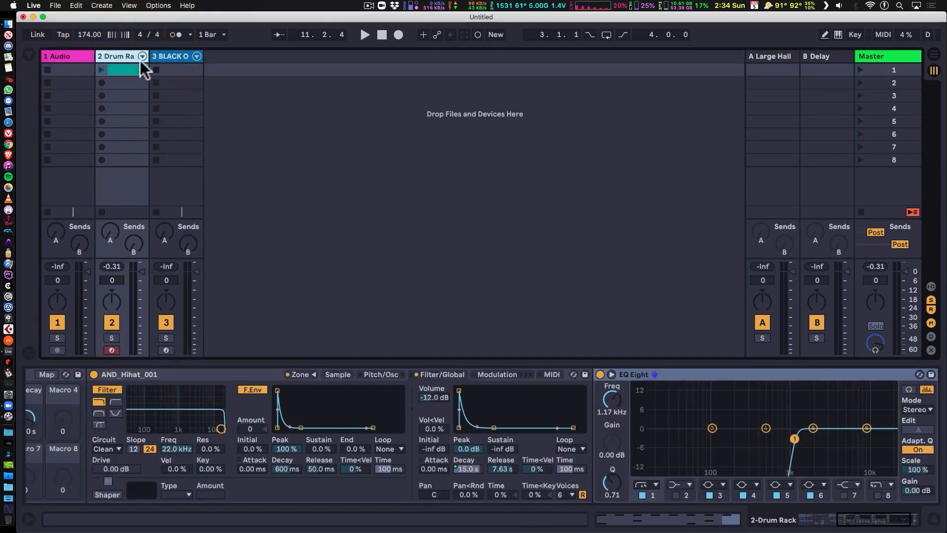
key("Delete")
- Inspect the macros and Samplers of the kit's Kick 2, Snare 1, Snare 2, Hat 1, Hat 2, Ghost Snare and Ghost Kick pads
scroll(467, 418, "left", 5)
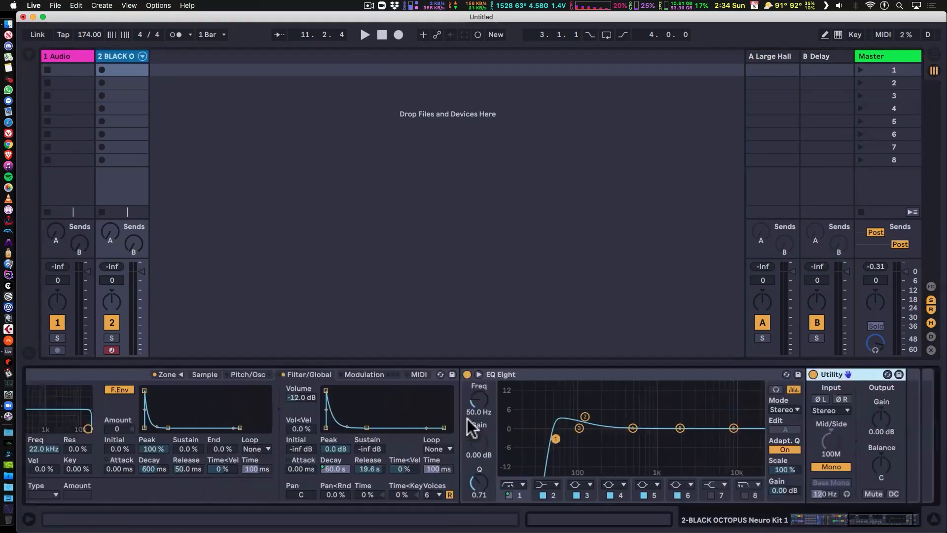
scroll(467, 416, "left", 8)
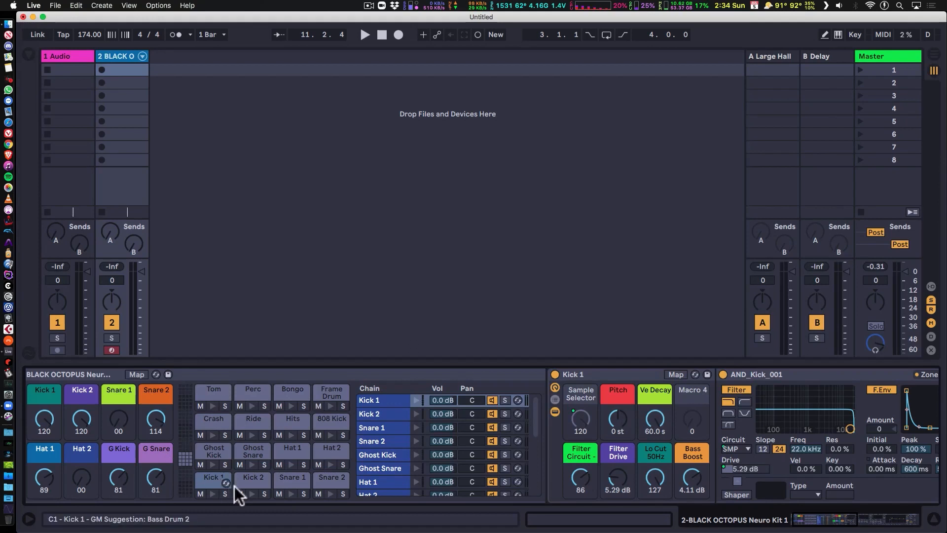
left_click(254, 478)
left_click(283, 477)
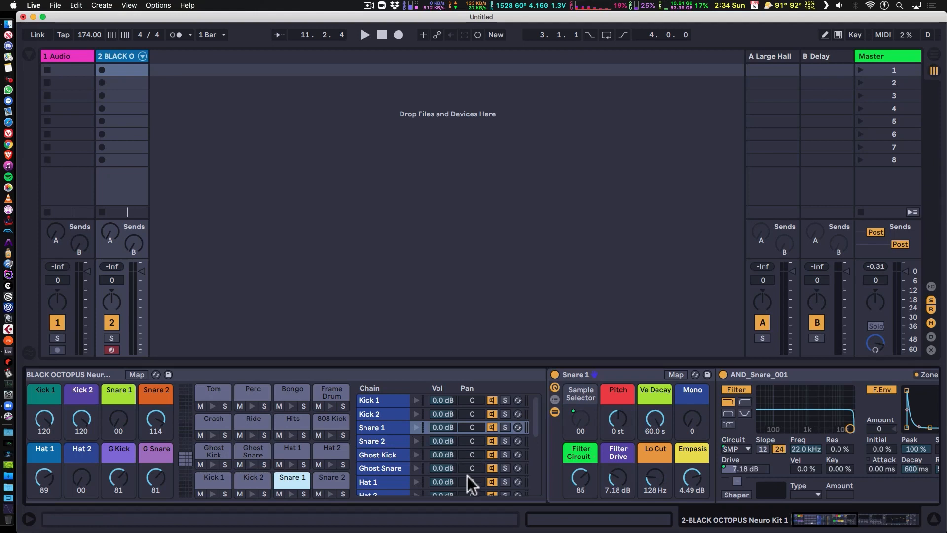
left_click(328, 482)
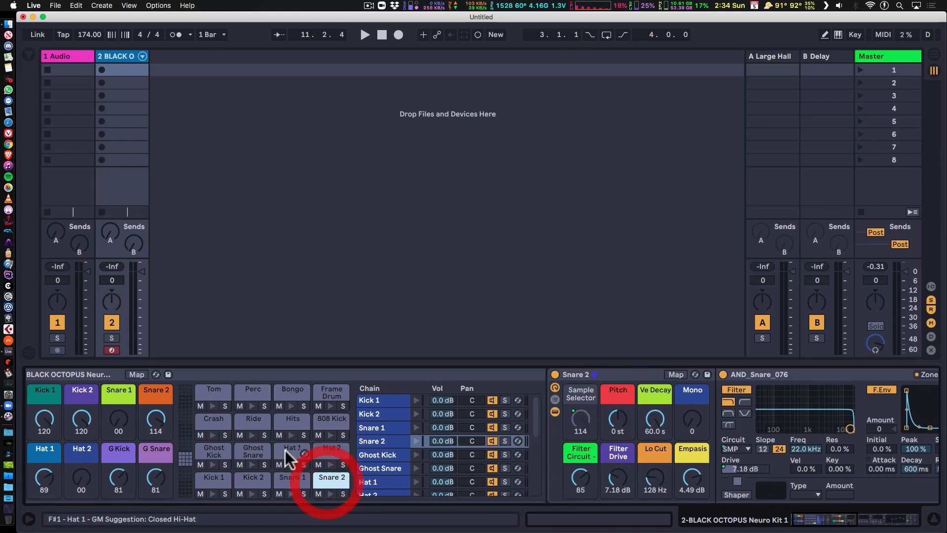
left_click(285, 450)
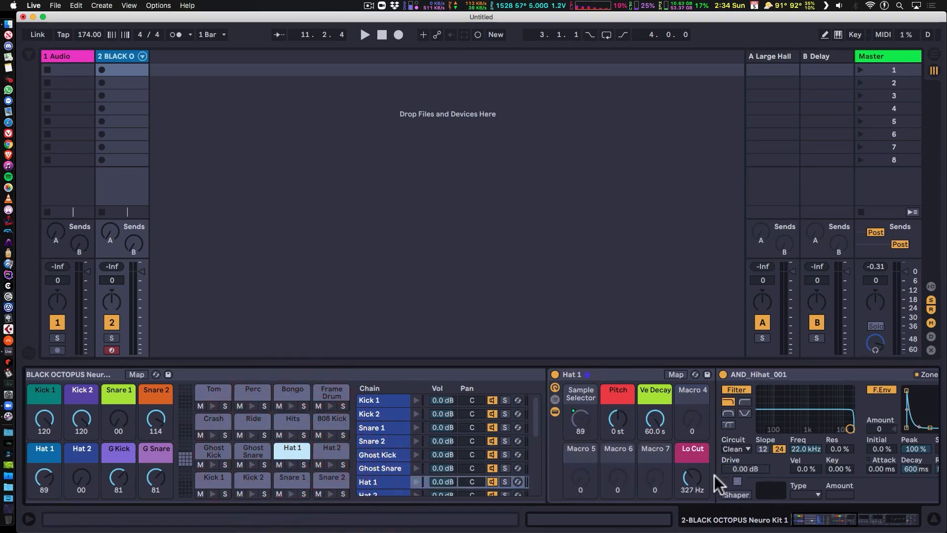
left_click(330, 449)
left_click(245, 452)
left_click(214, 450)
- Inspect the Crash, Ride, Hits, 808 Kick, Frame Drum, Bongo, Perc and Tom pads, and return to Kick 1
left_click(213, 418)
left_click(251, 418)
left_click(285, 419)
left_click(331, 418)
left_click(329, 390)
left_click(290, 393)
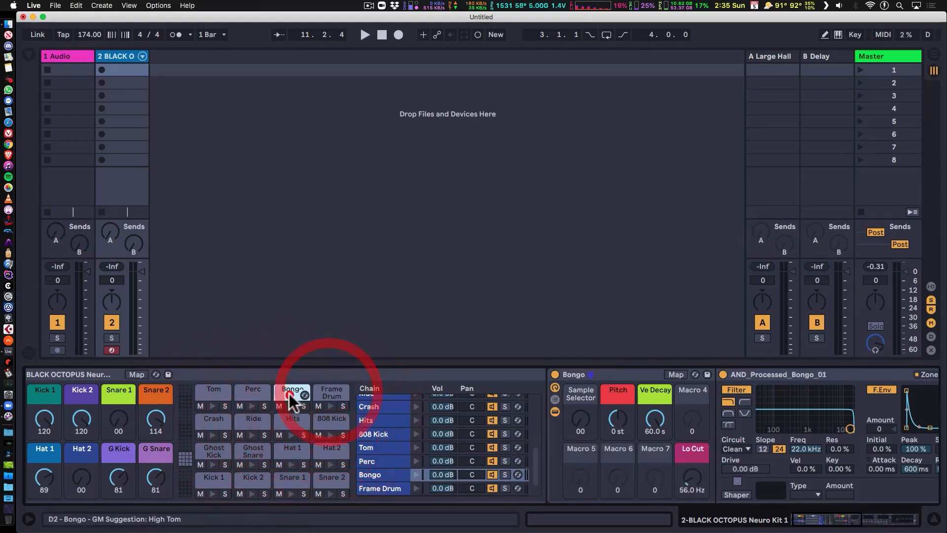
left_click(249, 390)
left_click(214, 391)
left_click(209, 478)
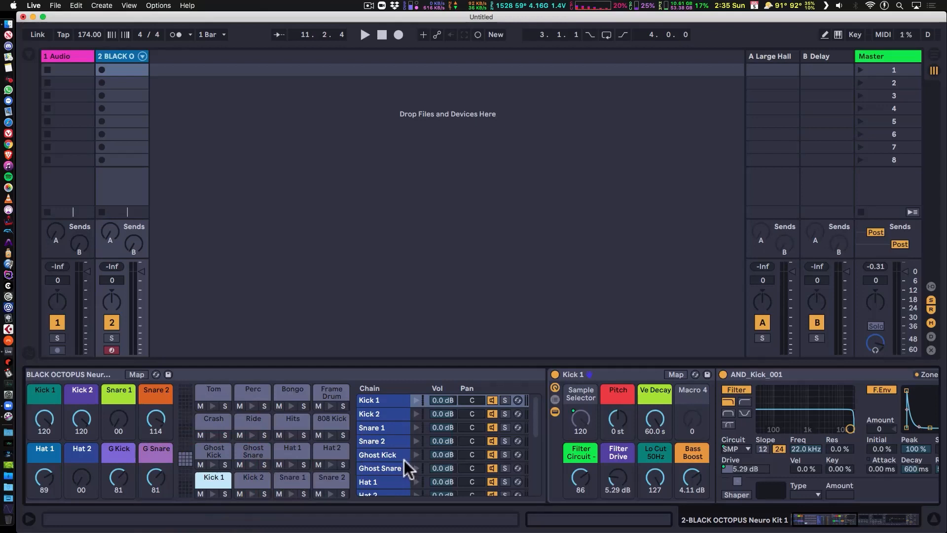
- Review the whole Kick 1 device chain, from the rack macros through the Sampler to the EQ Eight and Utility
scroll(417, 372, "right", 5)
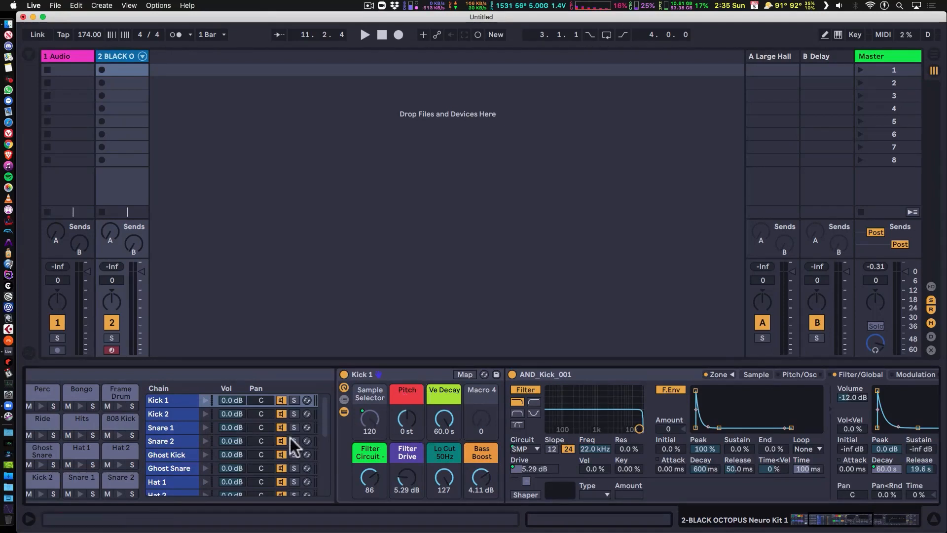
scroll(283, 374, "left", 5)
scroll(284, 377, "left", 3)
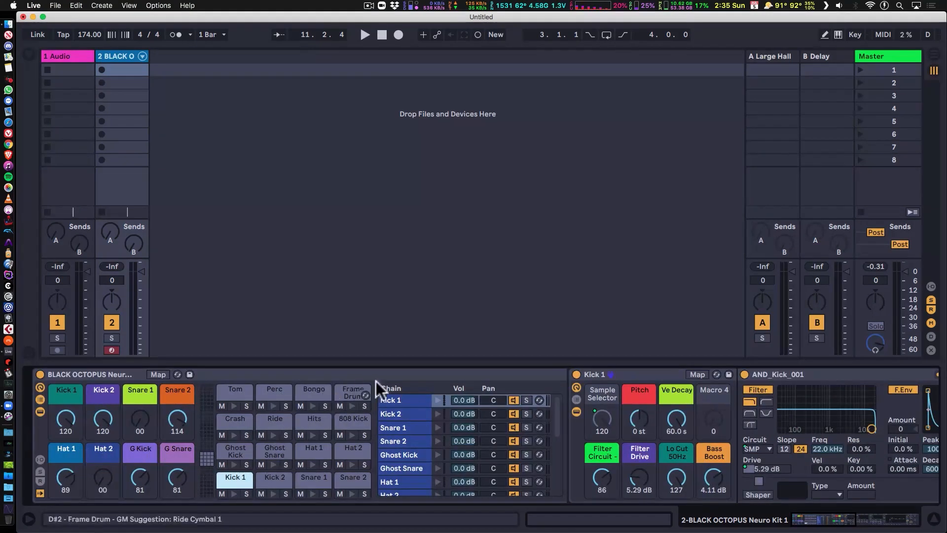
scroll(401, 373, "right", 15)
scroll(402, 373, "right", 10)
scroll(401, 374, "left", 20)
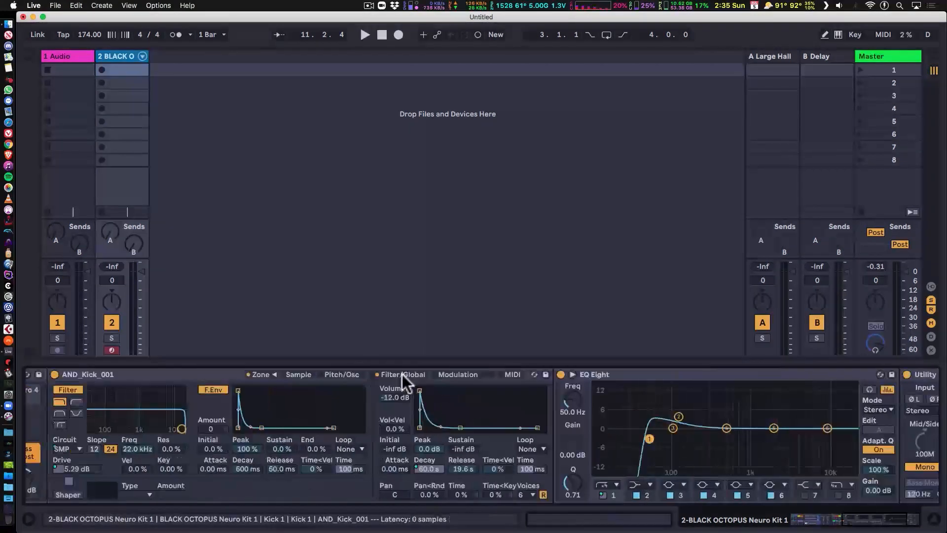
scroll(295, 408, "left", 1)
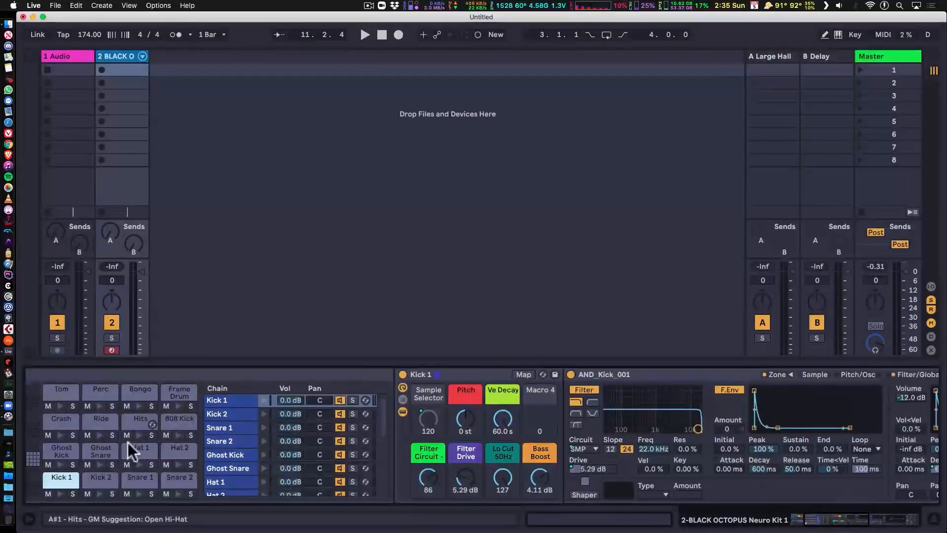
- Open the zone list of Kick 1's Sampler and delete all of its kick samples
left_click(694, 375)
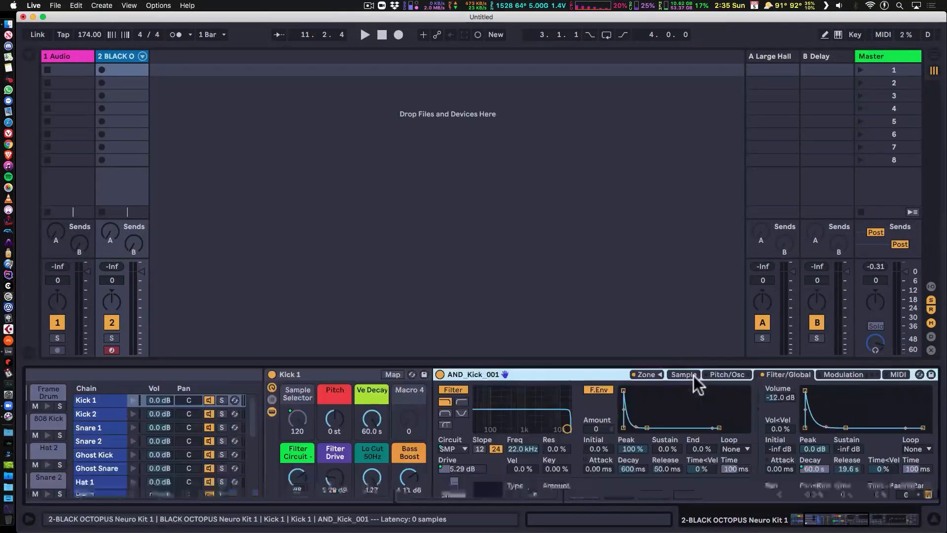
left_click(658, 373)
left_click(277, 260)
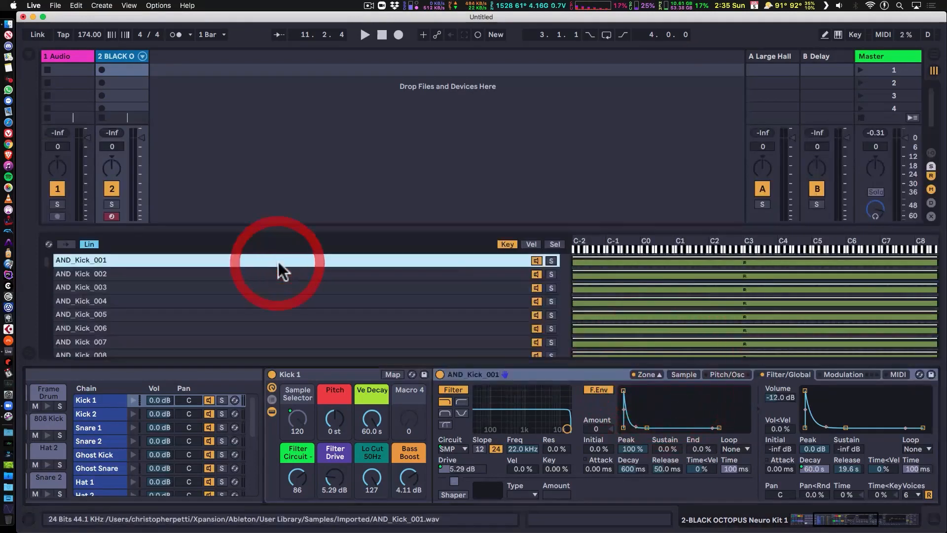
key("super+a")
scroll(364, 297, "down", 10)
scroll(364, 298, "up", 15)
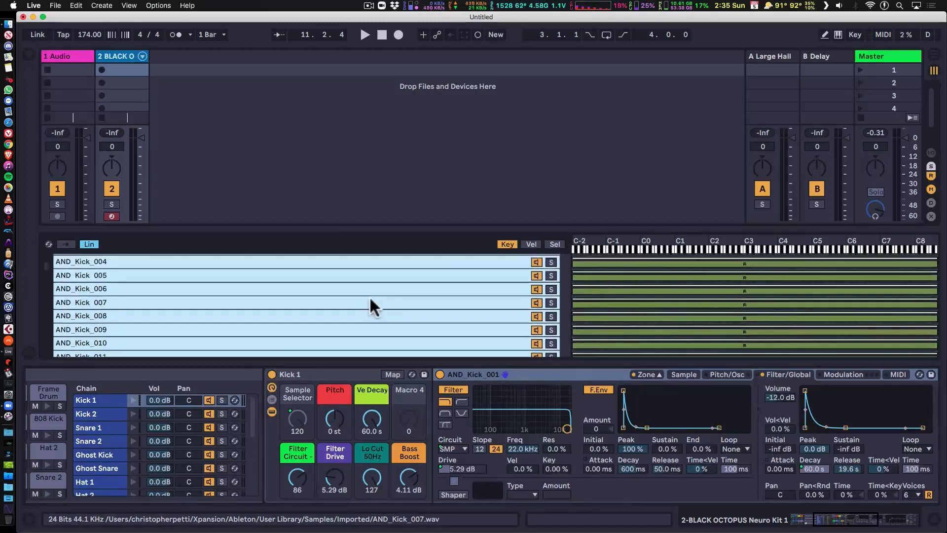
key("BackSpace")
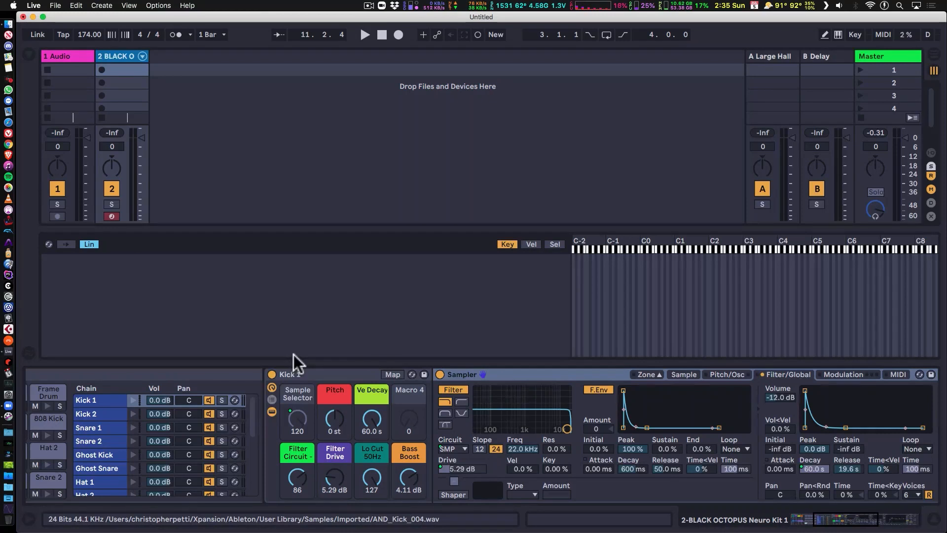
- Undo the deletion of the kick samples and hide the Sampler's zone list
left_click(458, 467)
key("super+z")
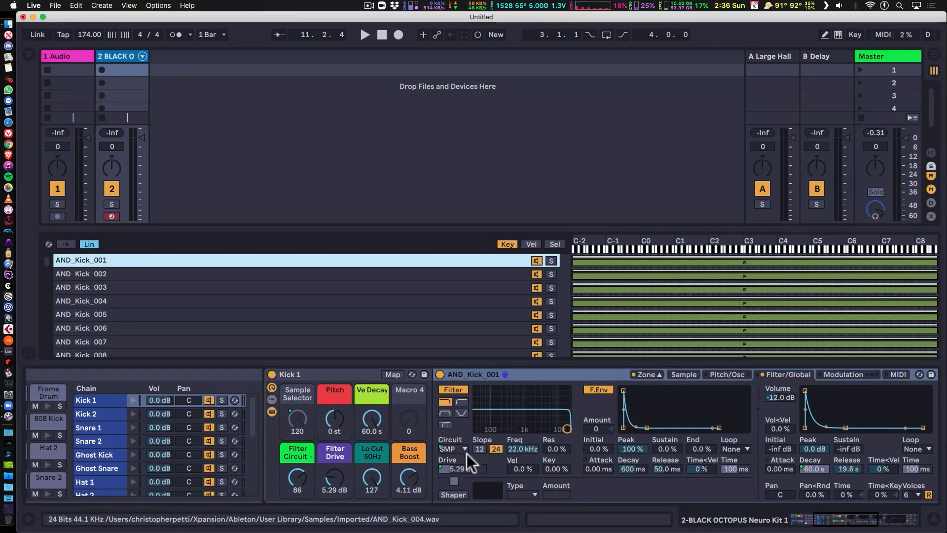
left_click(659, 374)
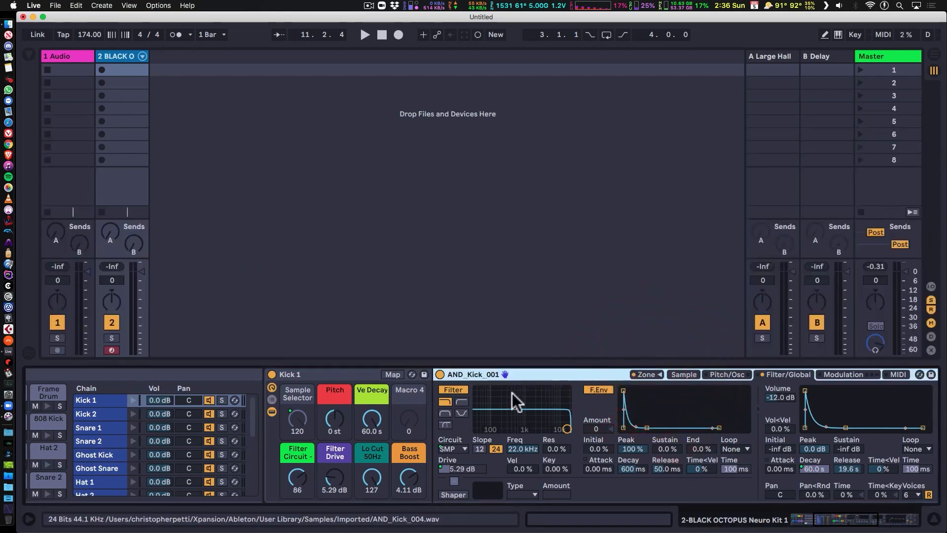
scroll(519, 373, "left", 4)
scroll(519, 372, "left", 3)
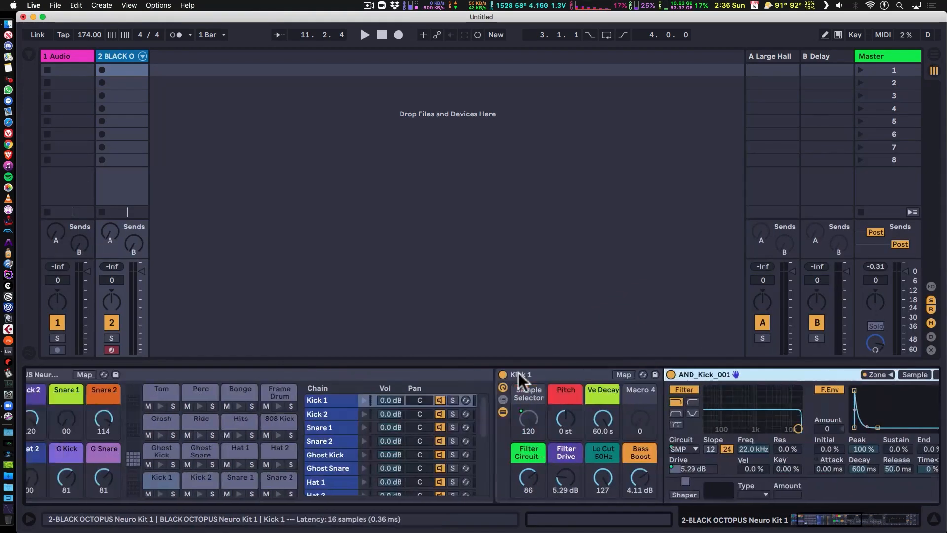
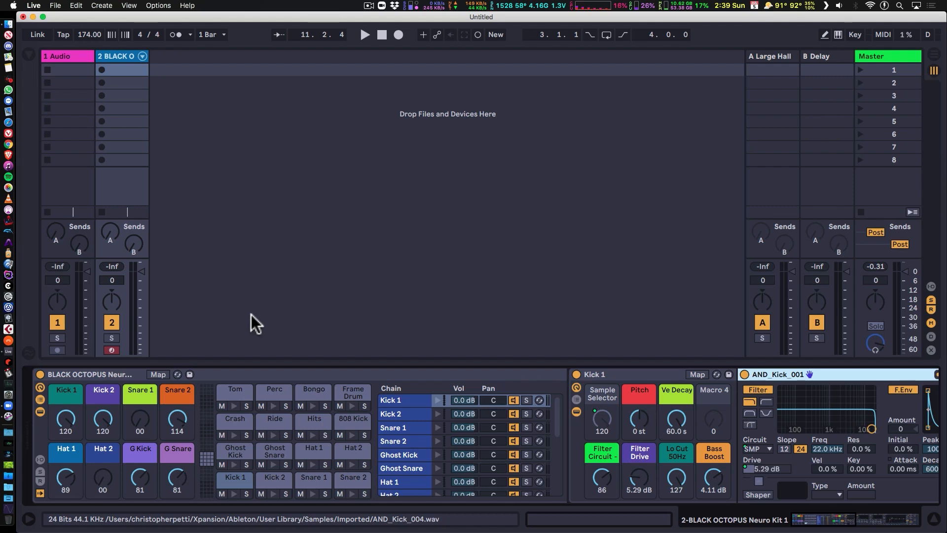
left_click(56, 6)
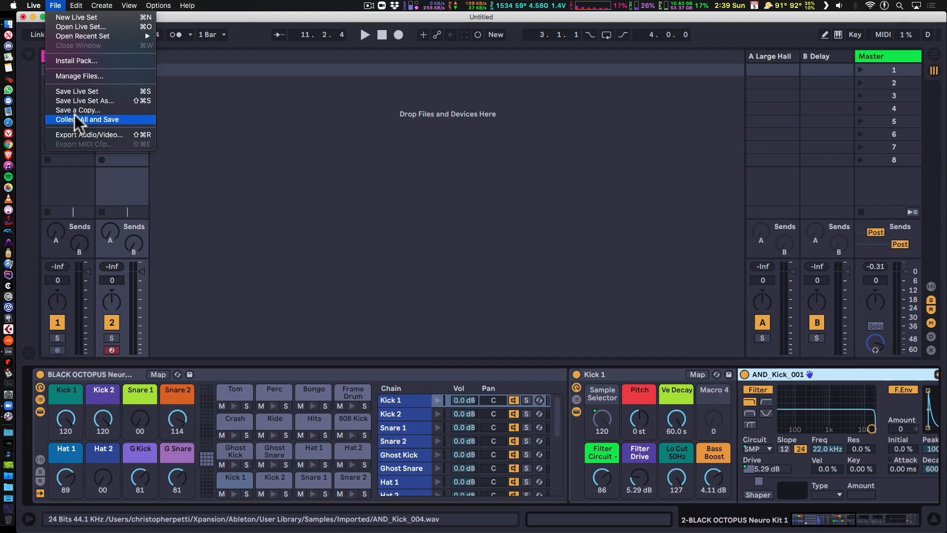
left_click(239, 137)
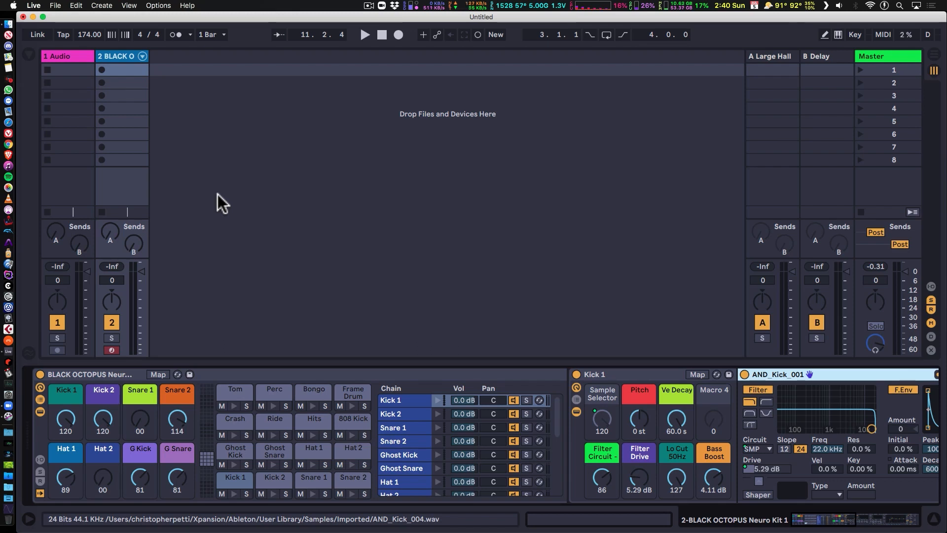
- Unfold the kit track's chains, check the Kick 1 chain's options such as Extract Chains, and fold the chains again
left_click(143, 57)
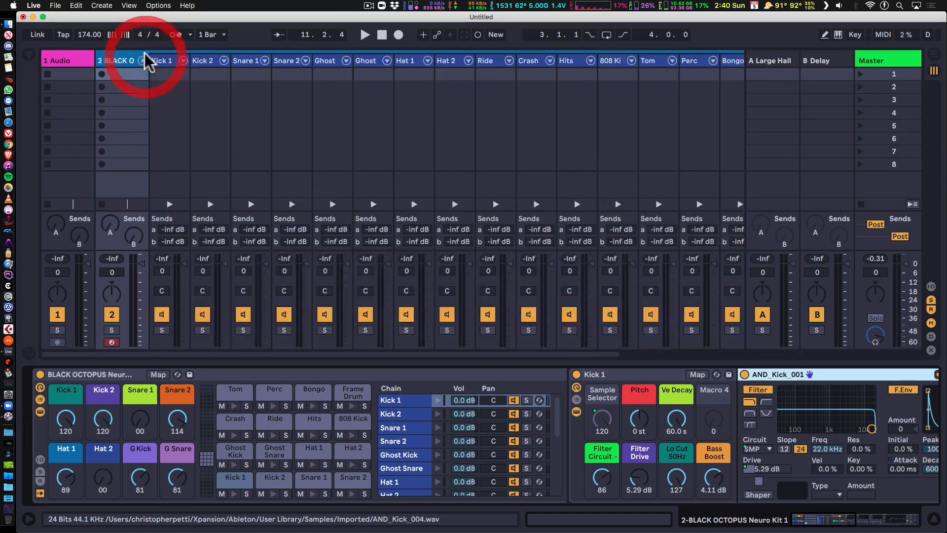
left_click(168, 65)
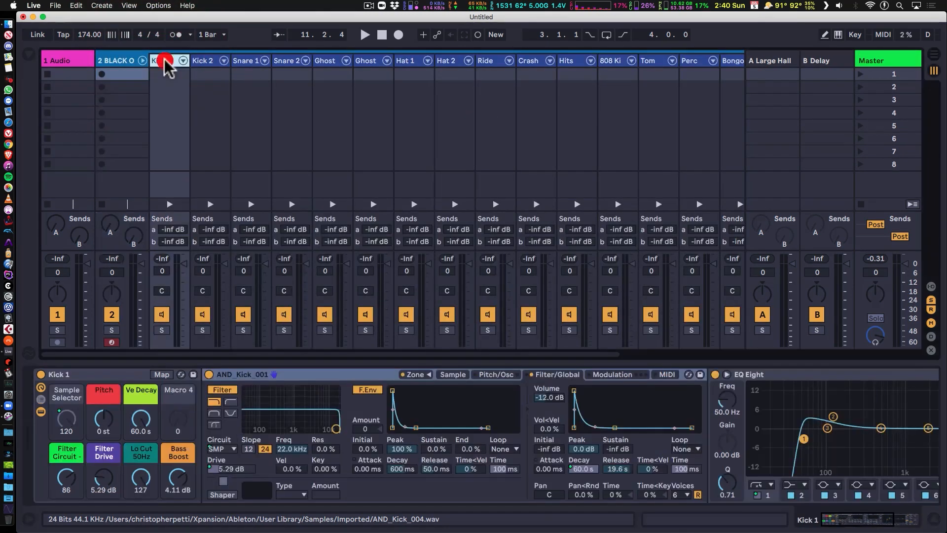
right_click(167, 67)
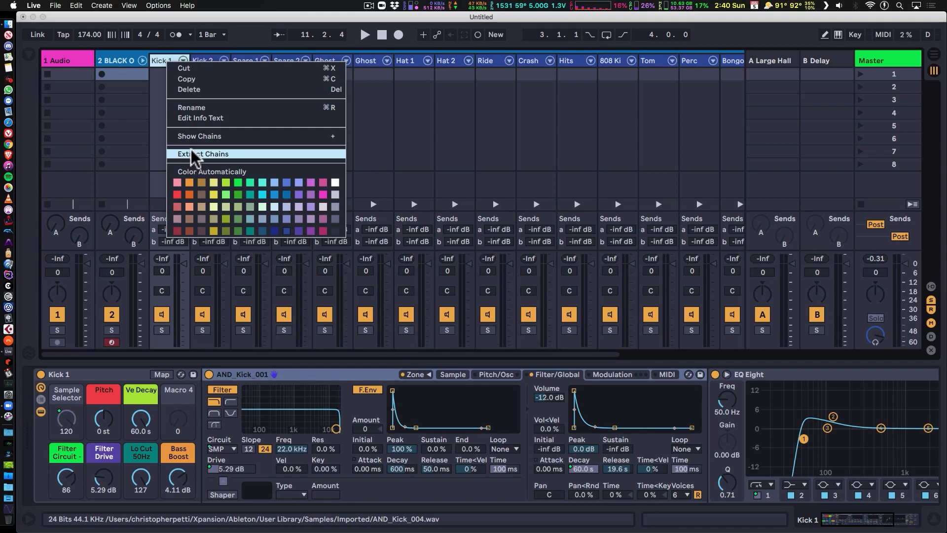
left_click(158, 61)
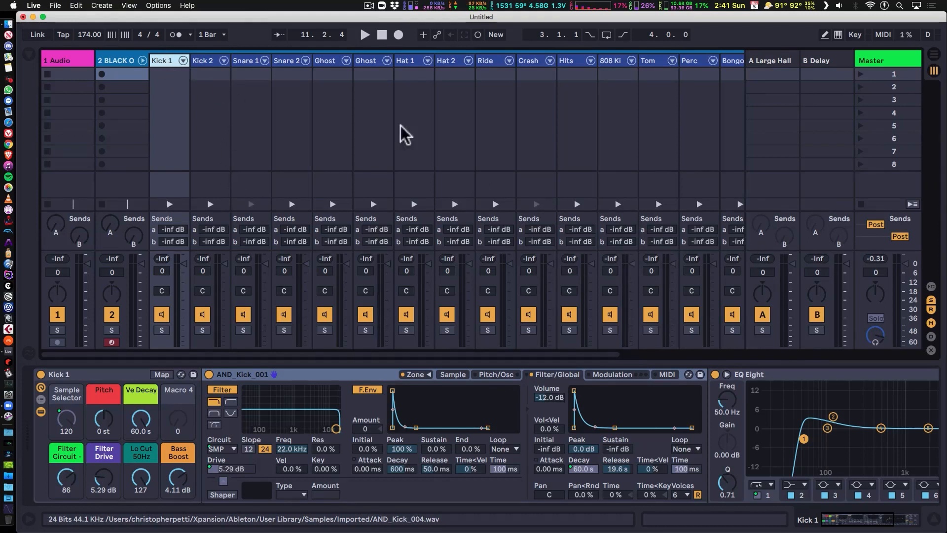
left_click(144, 57)
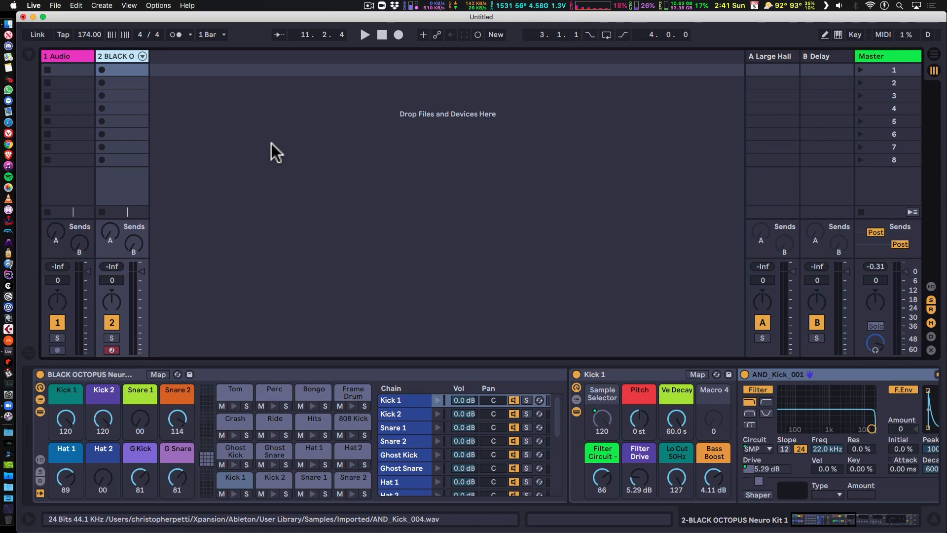
- Move the arrangement's four-bar loop to start at bar 1 and select that range, then return to the Session View
key("Tab")
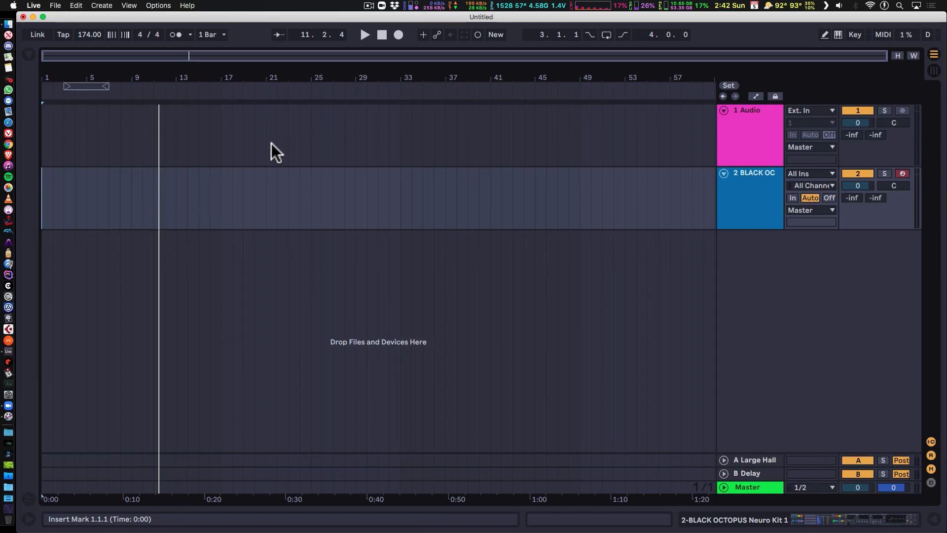
left_click_drag(90, 86, 71, 90)
left_click(71, 89)
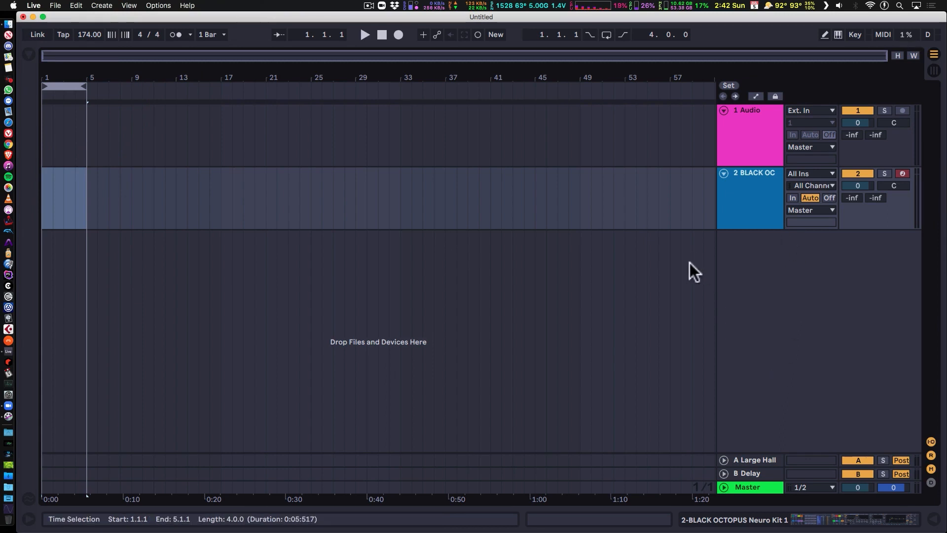
key("Tab")
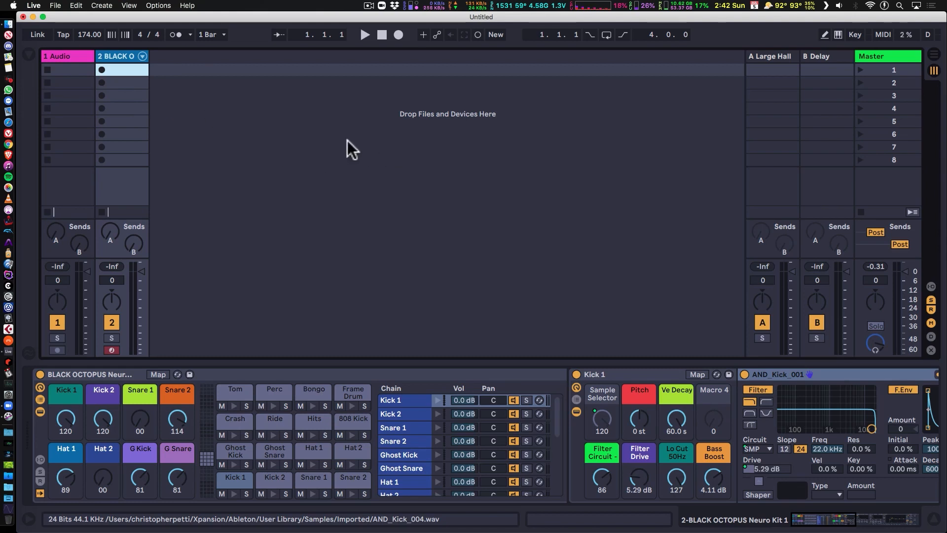
- Create an empty one-bar MIDI clip in the kit track's first slot and enlarge its note editor
left_click(130, 69)
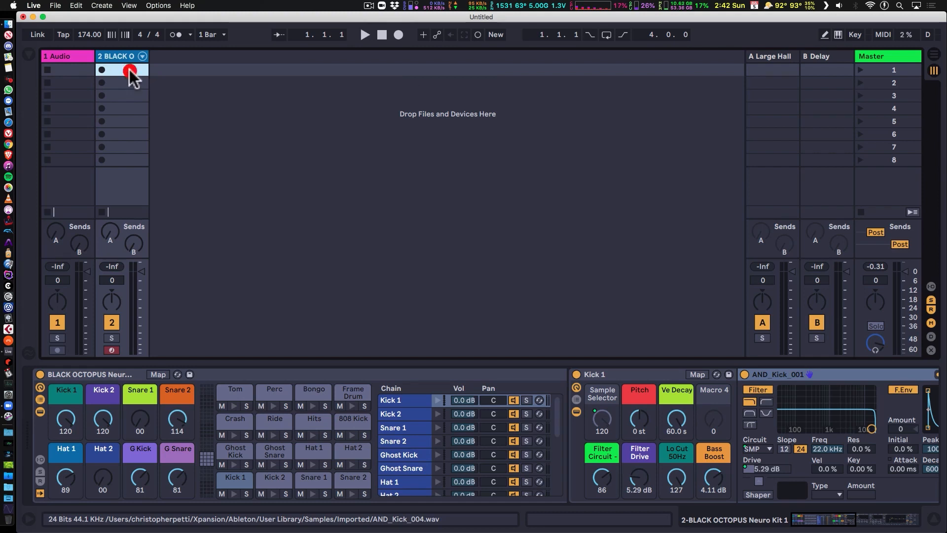
double_click(129, 69)
left_click_drag(415, 130, 409, 104)
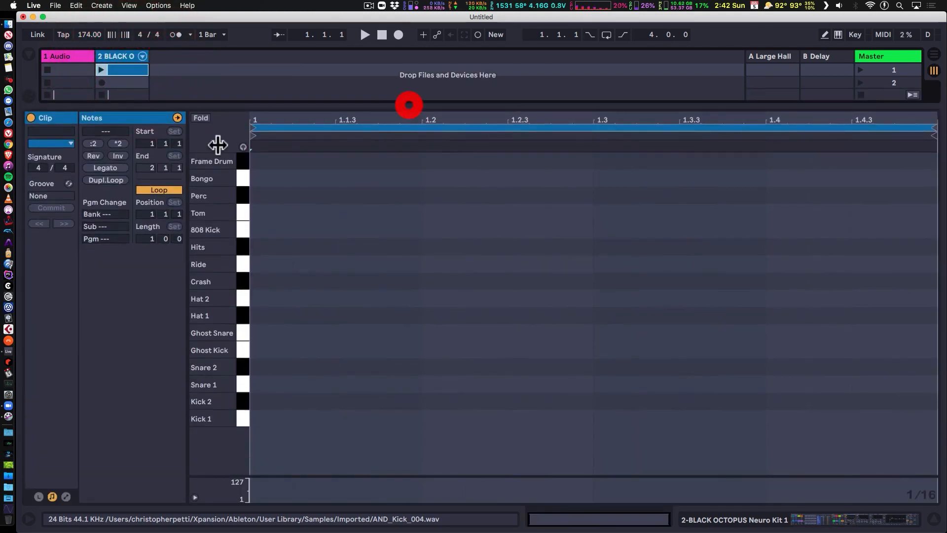
- Enter Kick 1 on beat 1, Snare 1 and Snare 2 together on beats 2 and 4, and Kick 2 at 1.3.3
double_click(259, 419)
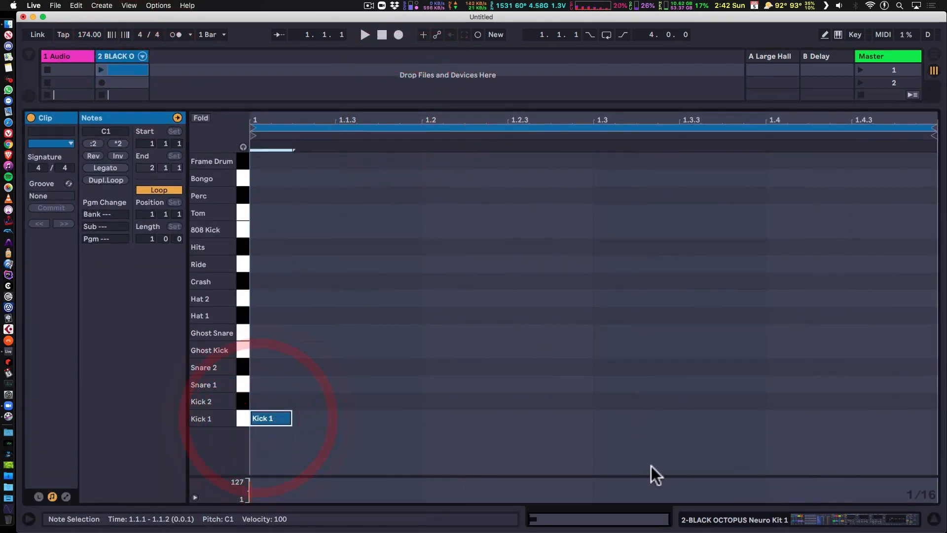
double_click(432, 386)
double_click(441, 366)
double_click(784, 385)
double_click(789, 366)
double_click(693, 400)
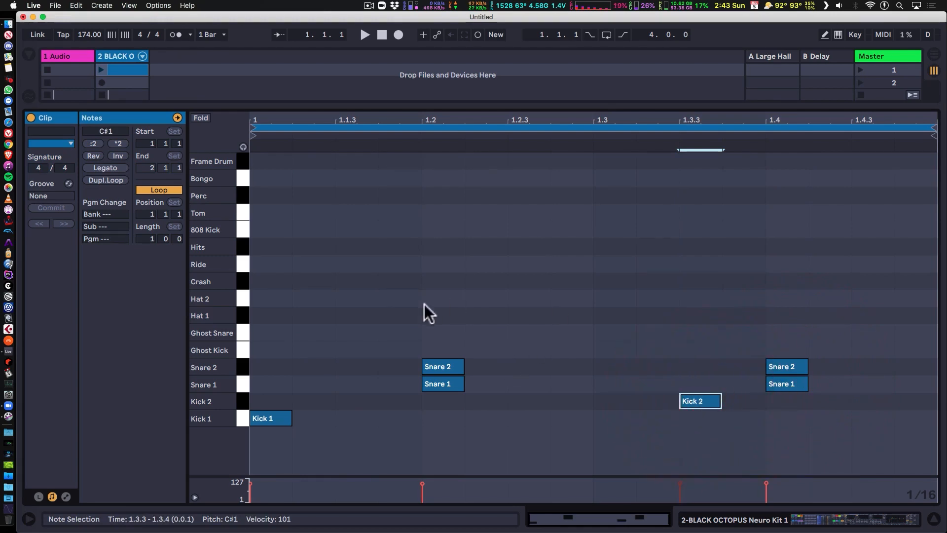
- Add four Hat 1 eighth-note hits across the first half of the bar, at 1.1, 1.1.3, 1.2 and 1.2.3
double_click(259, 315)
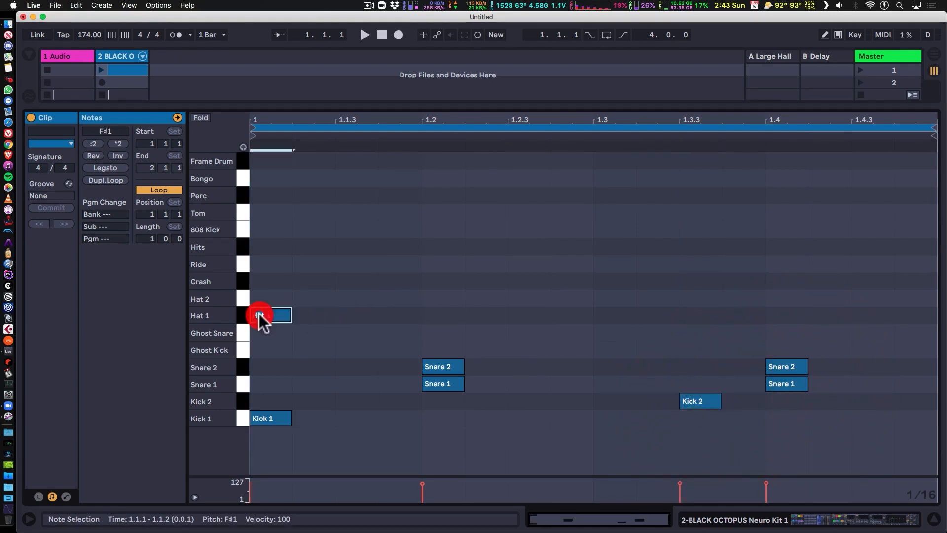
double_click(356, 314)
double_click(444, 315)
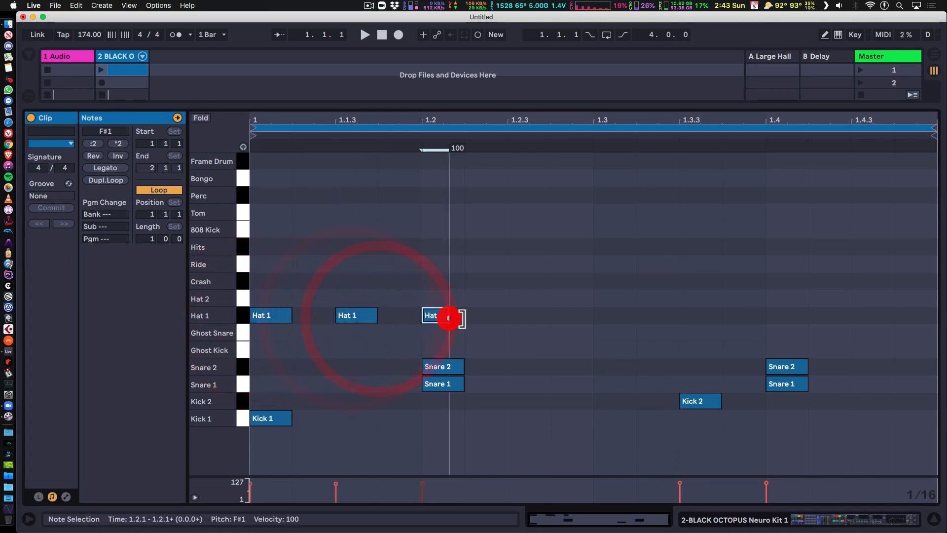
double_click(526, 315)
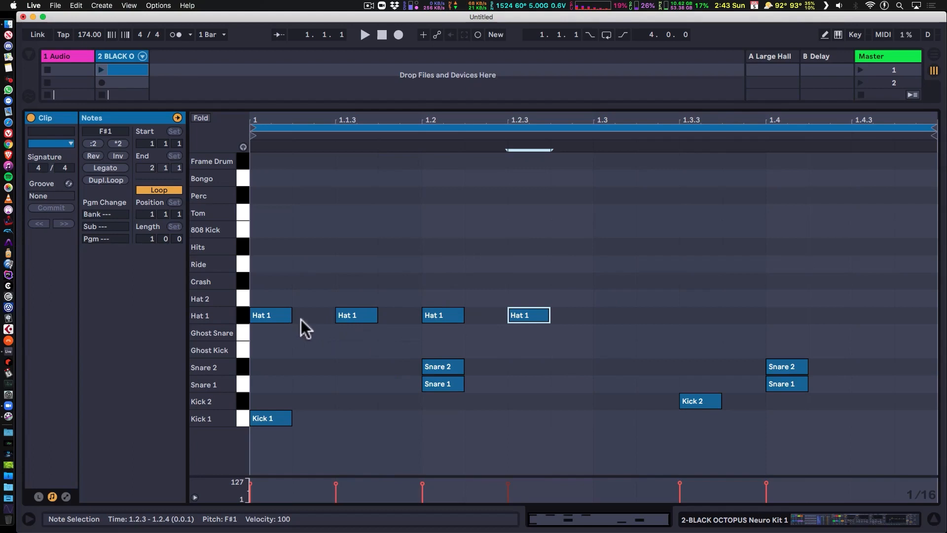
- Set the second, third and fourth Hat 1 velocities to 60, 80 and 34, and duplicate all four hats into the bar's second half
left_click(349, 316)
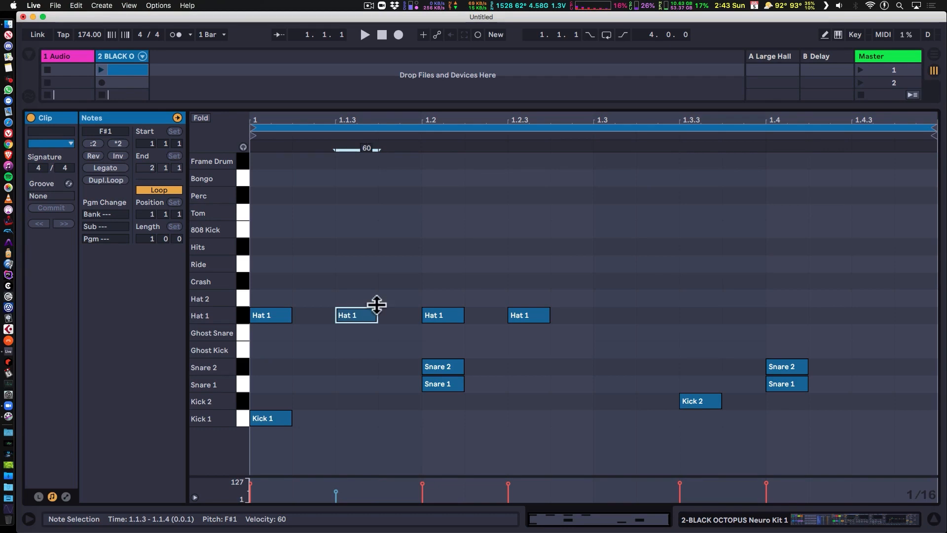
left_click(431, 314)
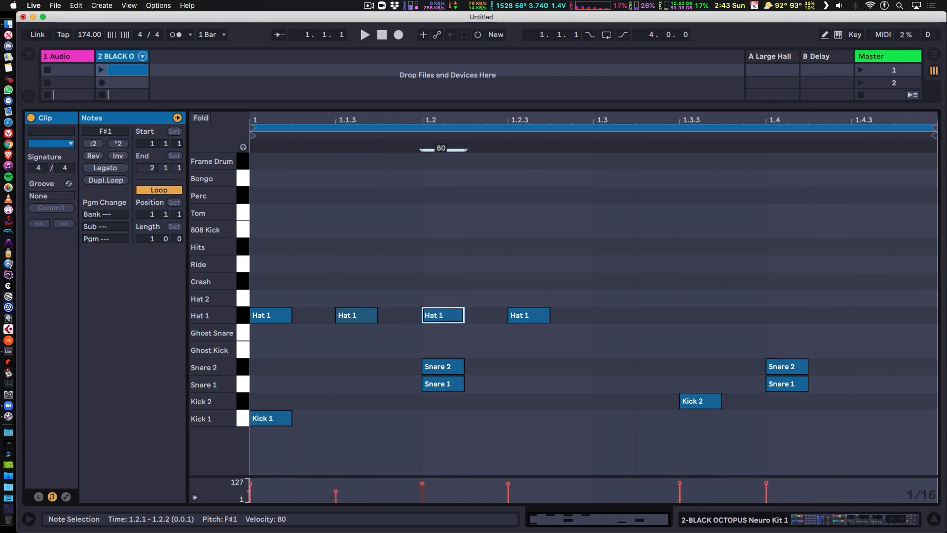
left_click(522, 315)
left_click_drag(584, 285, 273, 329)
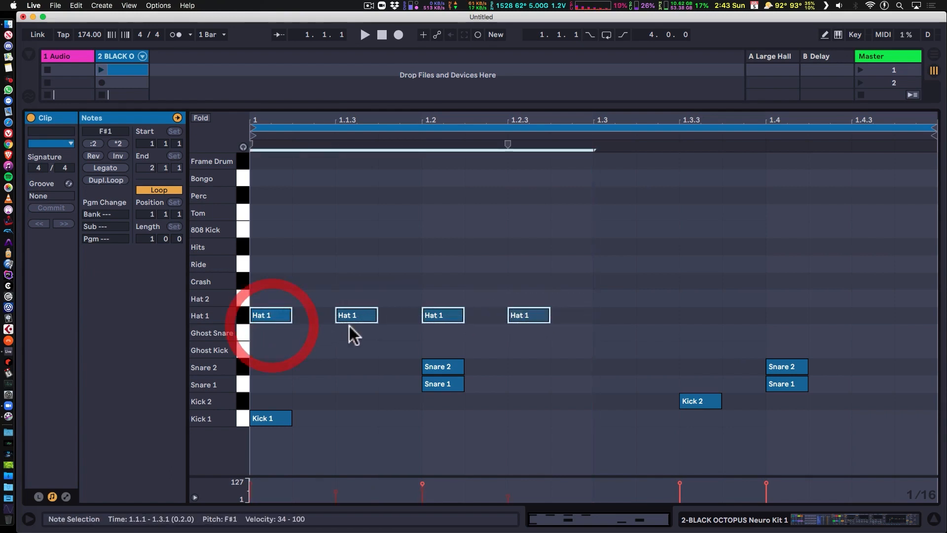
key("super+d")
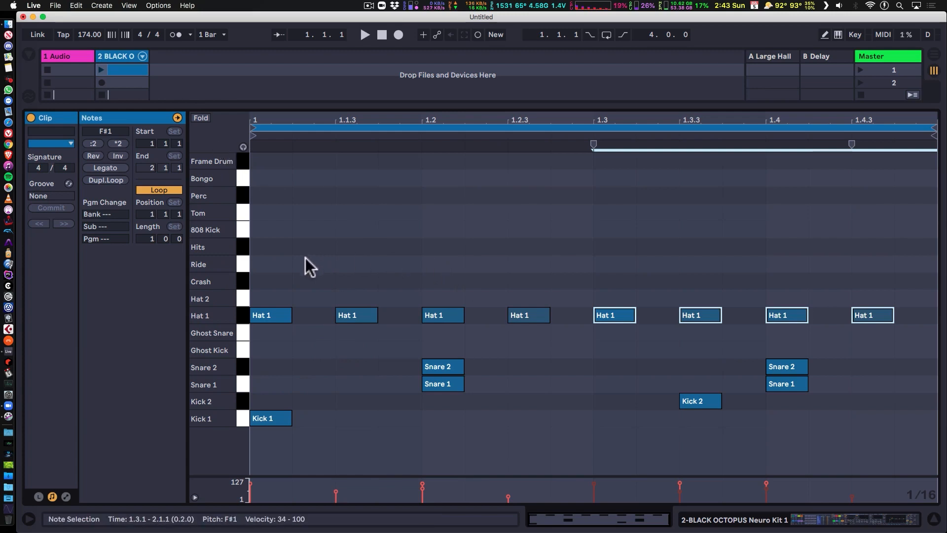
- Examine the Hat 1 chain's macros, Sampler and EQ Eight
key("shift+Tab")
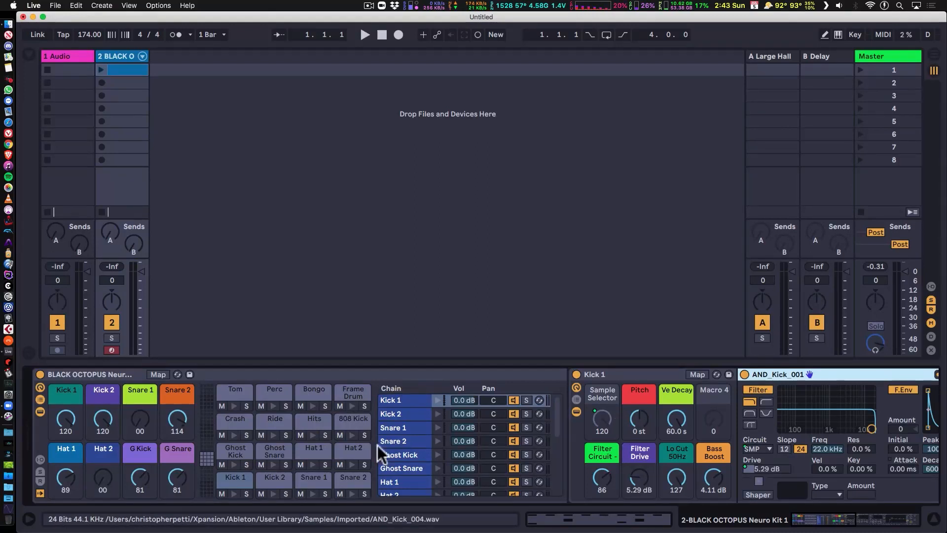
left_click(317, 450)
scroll(626, 425, "right", 5)
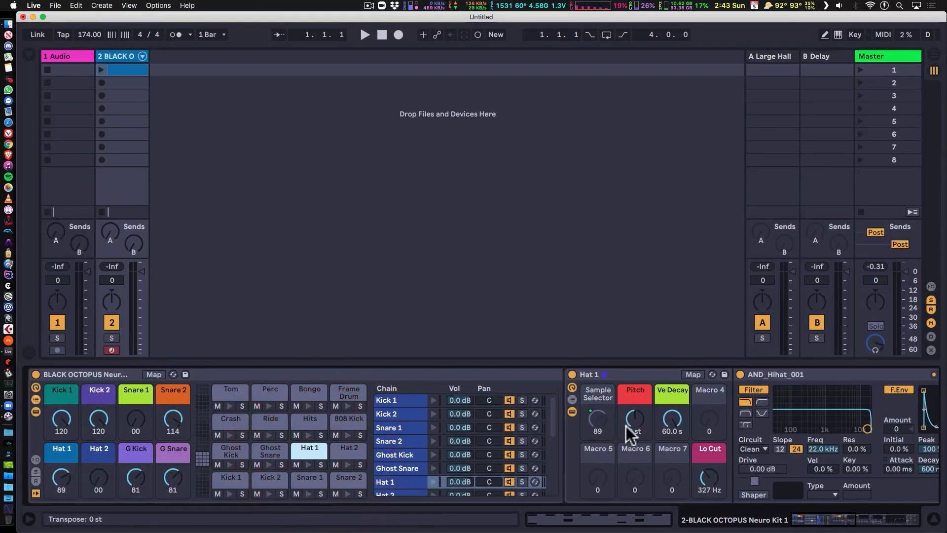
scroll(619, 425, "right", 8)
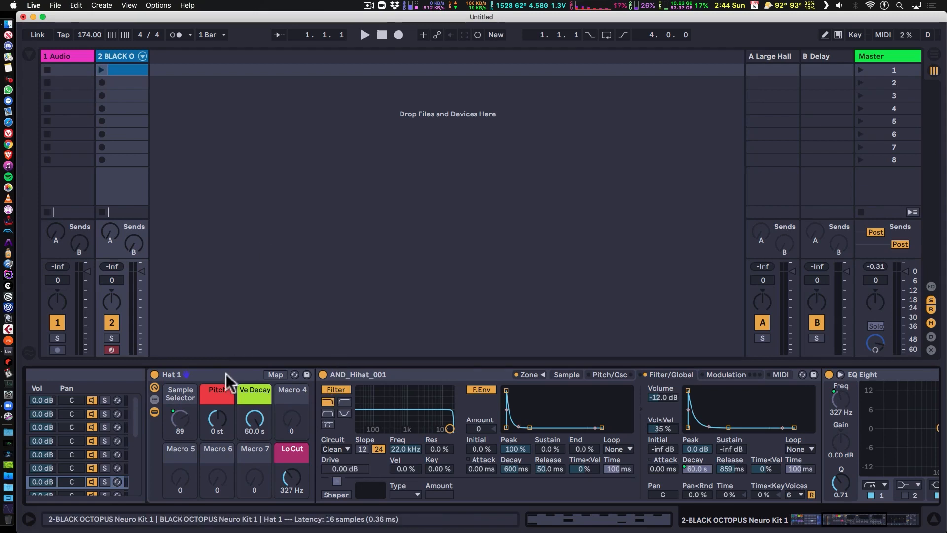
scroll(227, 373, "left", 6)
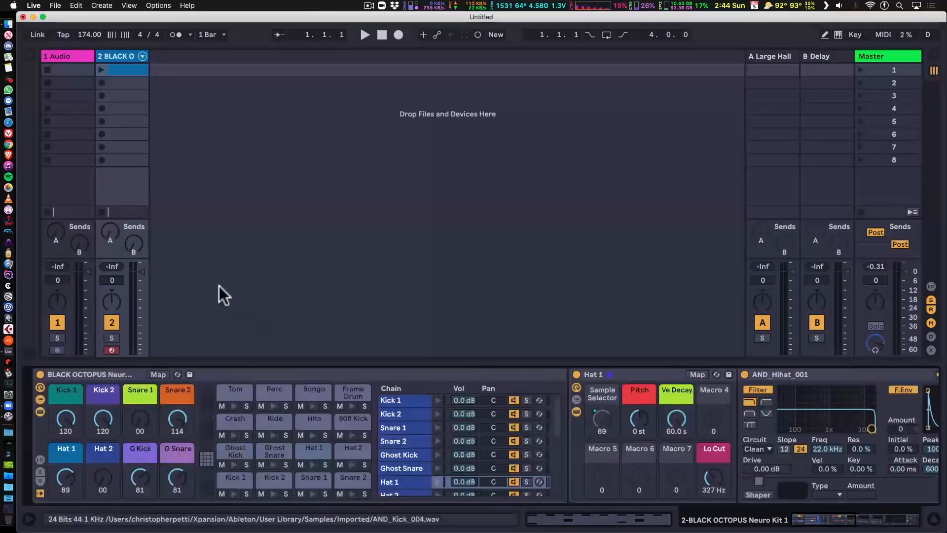
- During clip playback, set the kit macros Snare 1 to 29, Kick 1 to 127, Snare 2 to 93, Hat 1 to 45, and Hat 1's Ve Decay to 279 ms
left_click(102, 69)
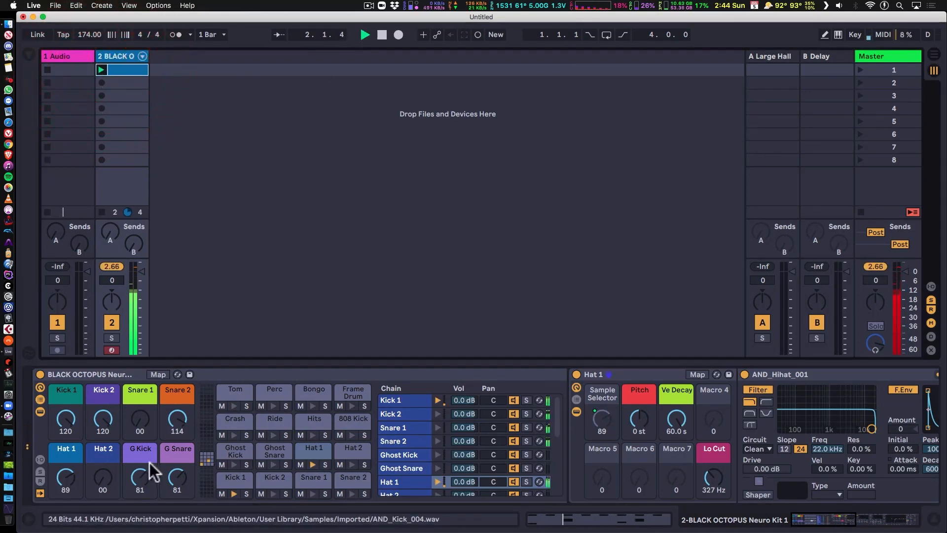
left_click_drag(140, 419, 140, 404)
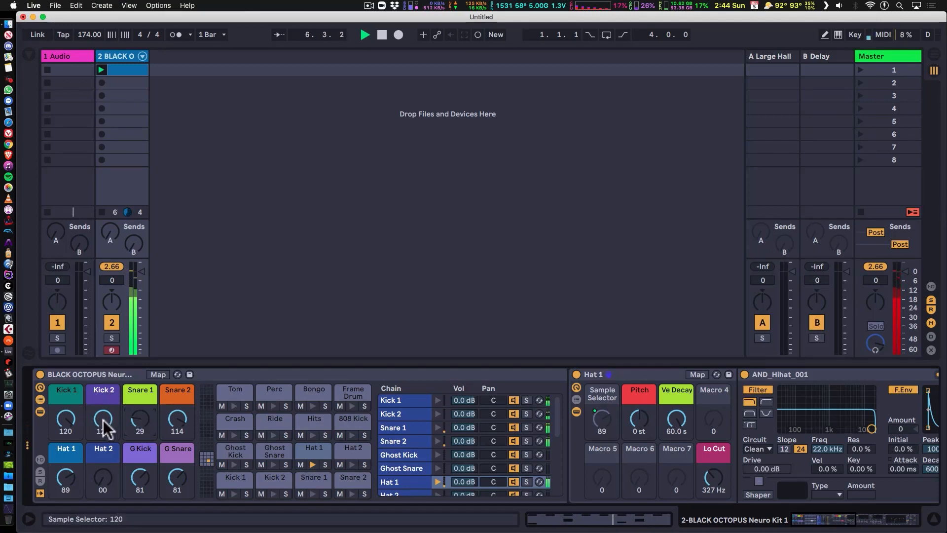
mouse_move(66, 419)
left_mouse_down()
mouse_move(65, 476)
mouse_move(65, 415)
left_mouse_up()
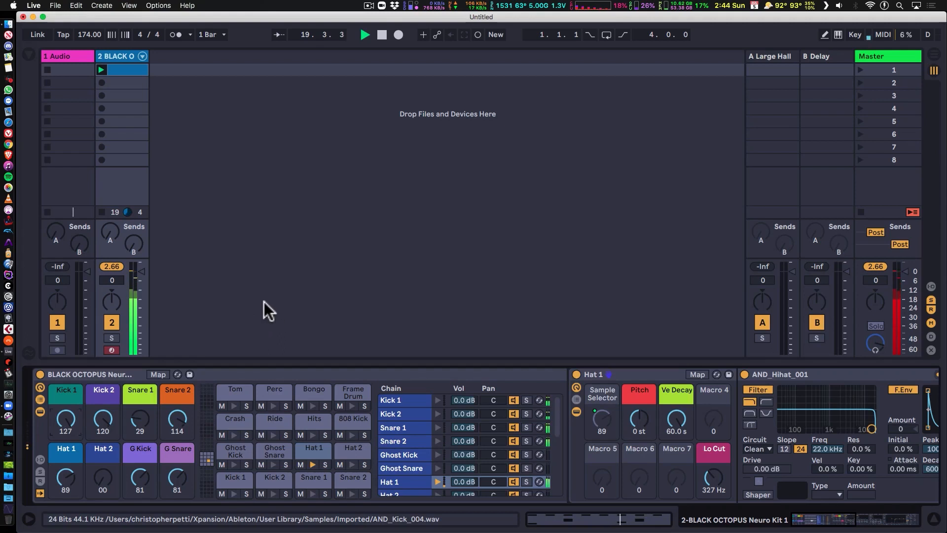
left_click_drag(177, 419, 177, 429)
left_click_drag(65, 479, 64, 495)
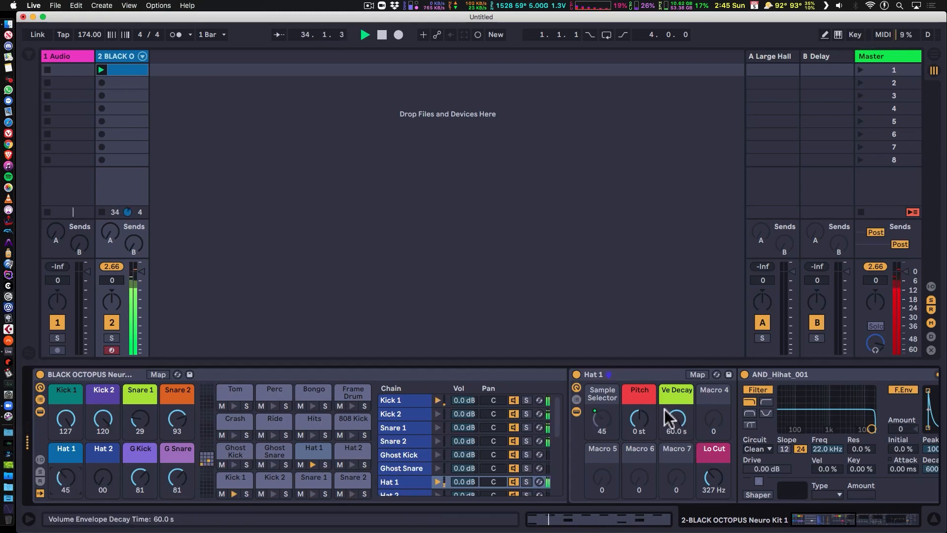
left_click_drag(676, 426, 676, 459)
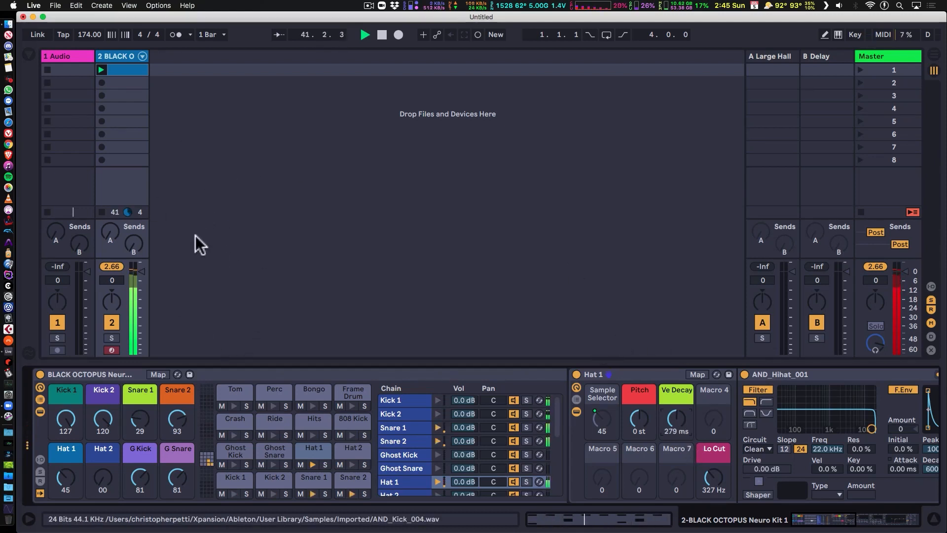
key("space")
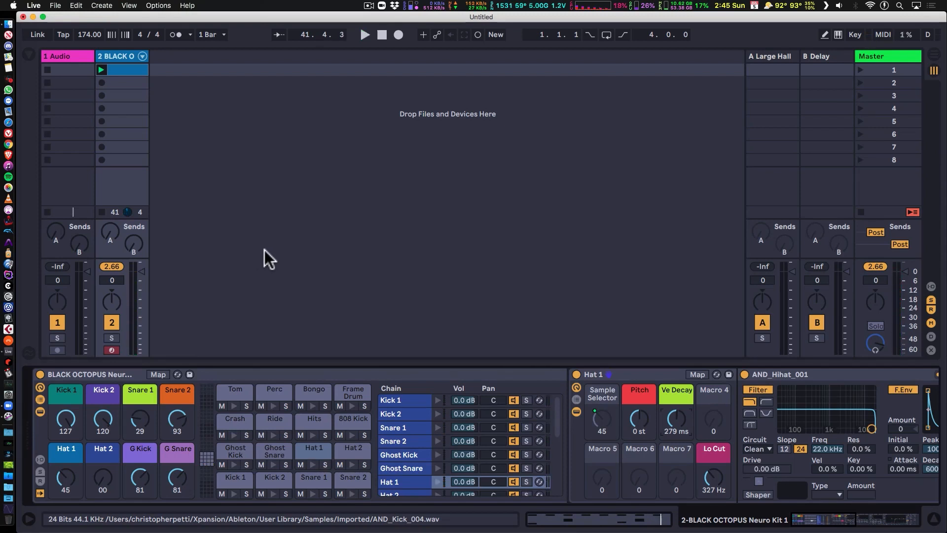
- Move the drum clip into the arrangement at bar 1 on the kit track and duplicate it three times to fill four bars
left_click(127, 67)
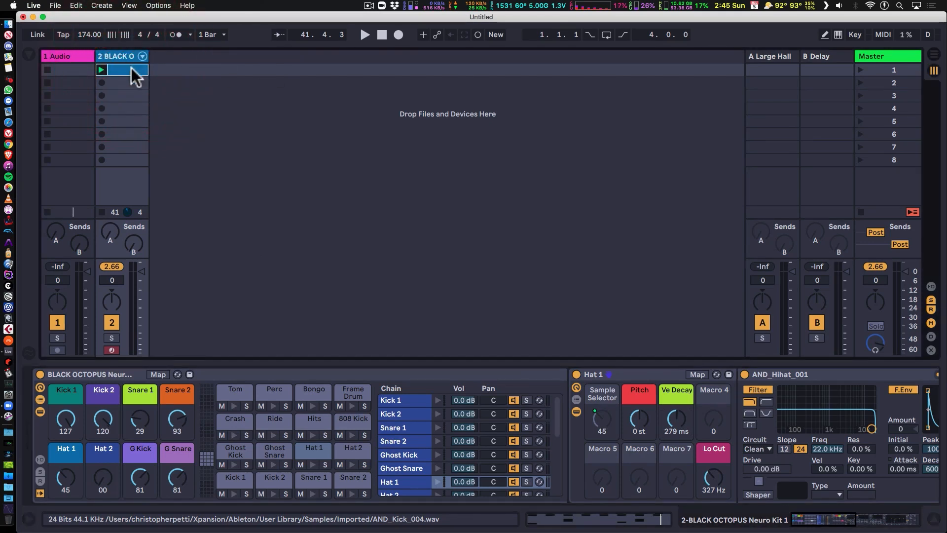
key("Tab")
left_click_drag(131, 67, 43, 199)
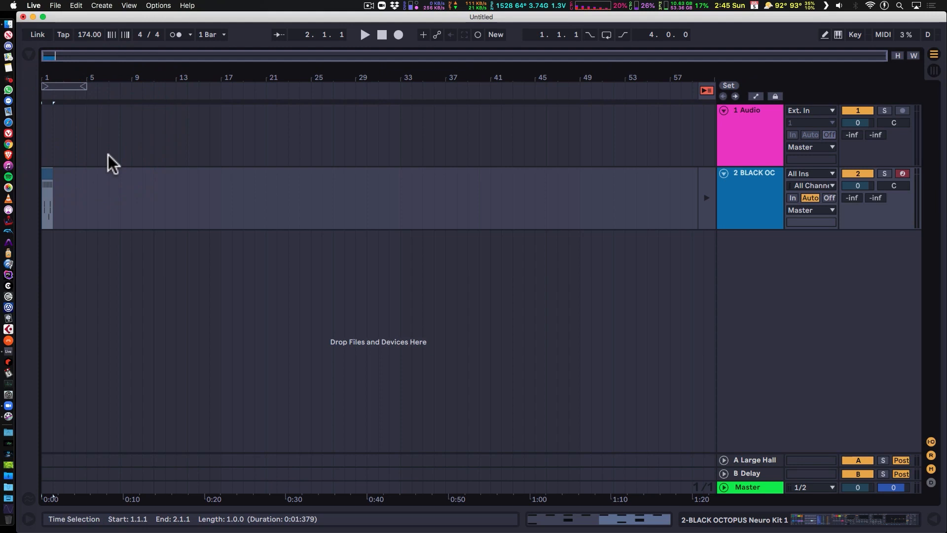
key("super+d")
key("super+d")
key("super+d")
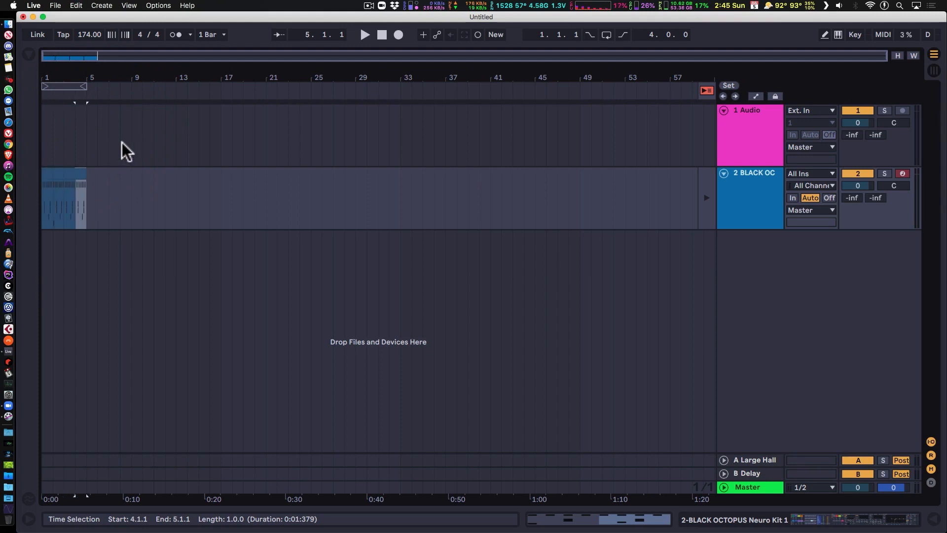
- Select the four drum clips, return the kit track to arrangement playback and enable the loop over them
left_click(82, 173)
left_click(45, 173, "shift")
key("w")
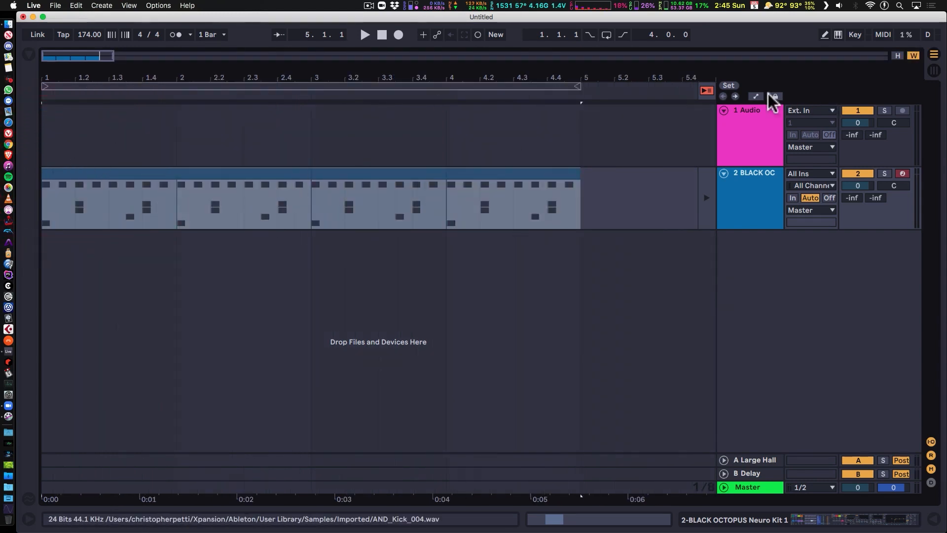
left_click(706, 90)
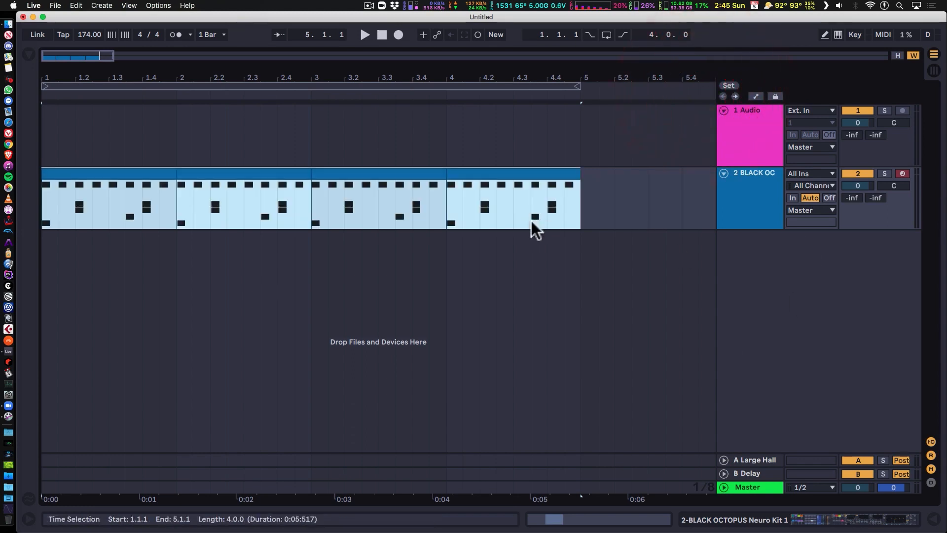
left_click(606, 34)
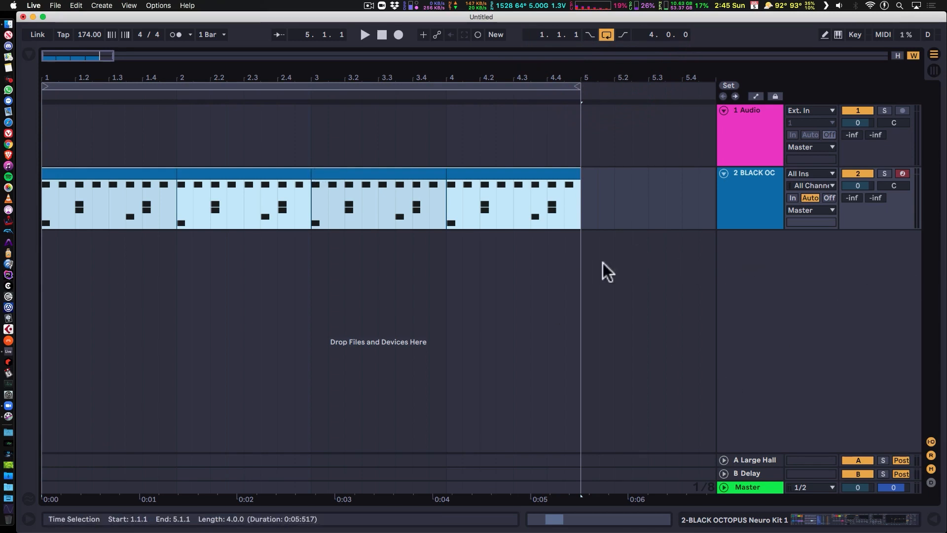
- Consolidate the one-bar drum clips into two two-bar clips, one covering bars 1–2 and one covering bars 3–4
key("space")
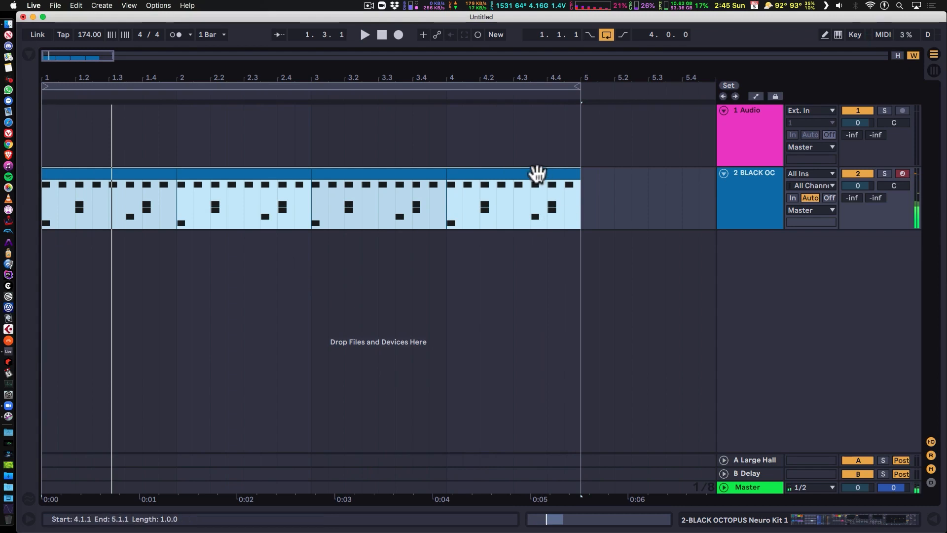
left_click(537, 174)
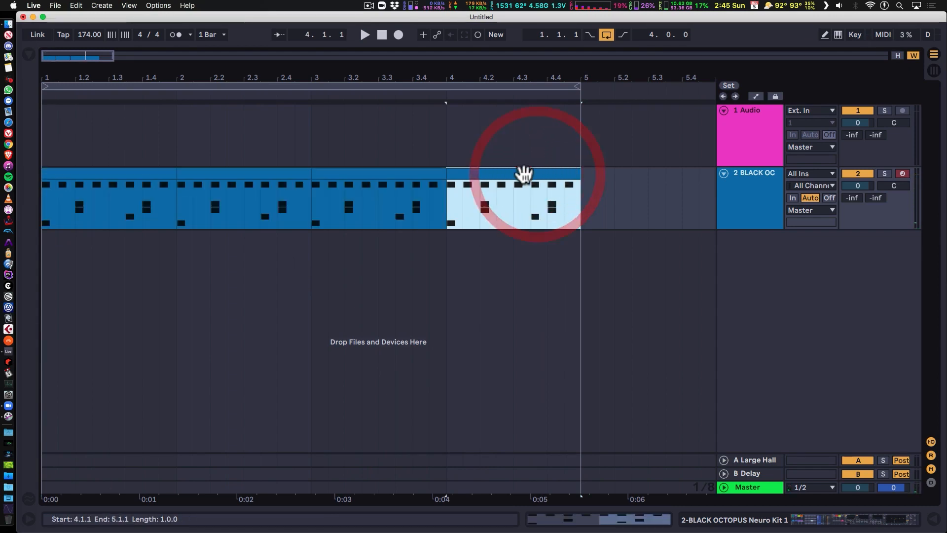
left_click(290, 173)
left_click(138, 173, "shift")
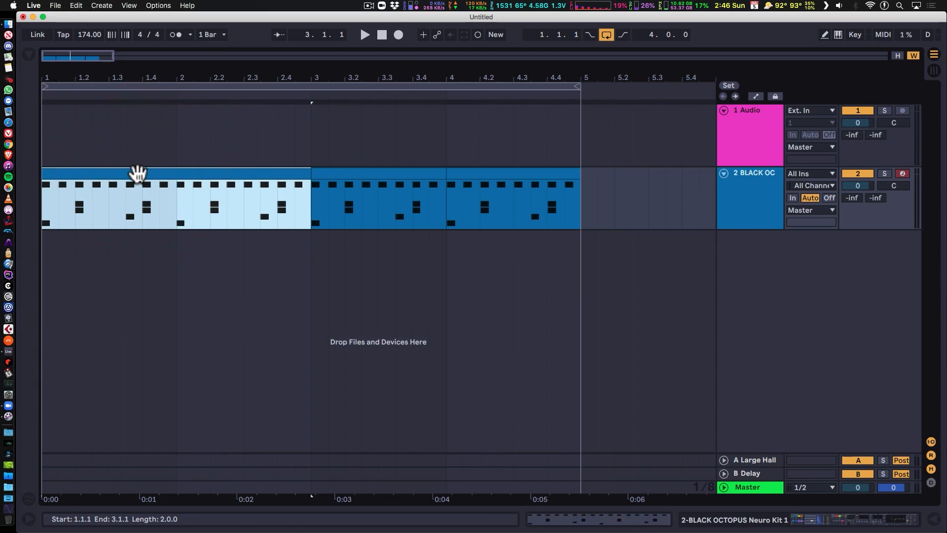
left_click(425, 175)
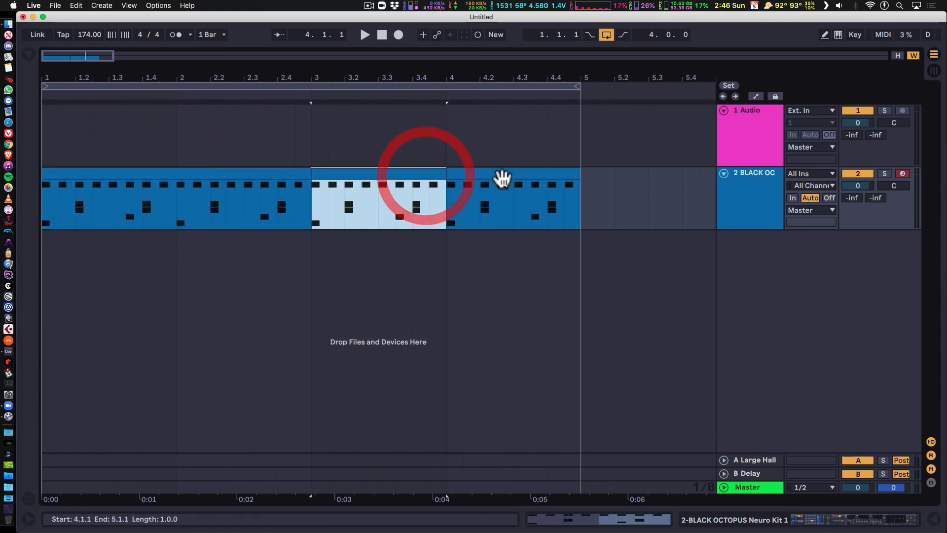
left_click(502, 177)
key("super+j")
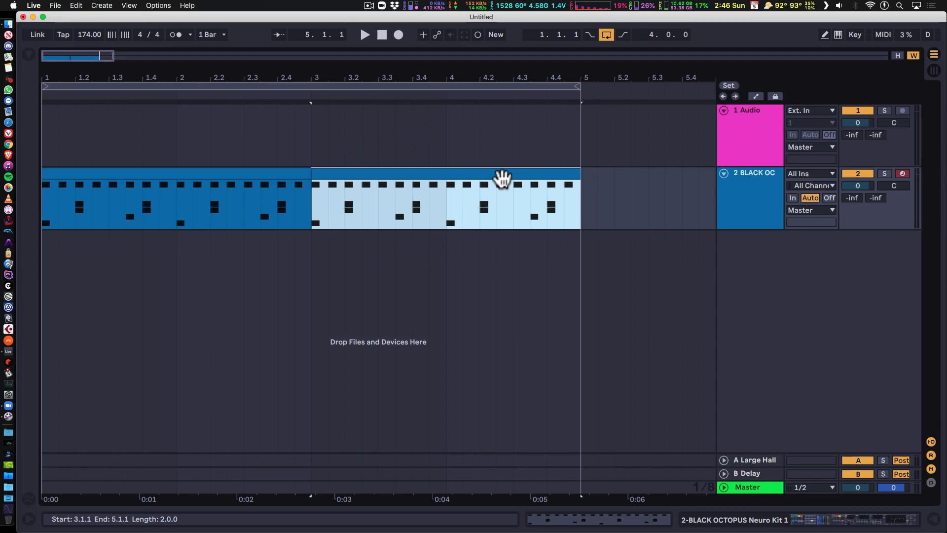
- Open the bars 3–4 drum clip's notes and alternate between its note editor and the track's devices
double_click(537, 176)
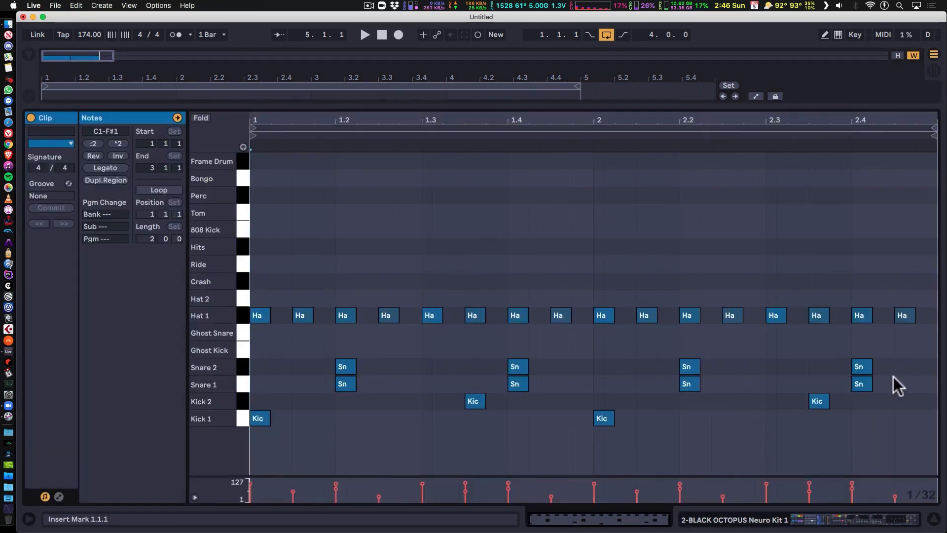
key("shift+Tab")
key("shift+Tab")
key("shift+Tab")
key("shift+Tab")
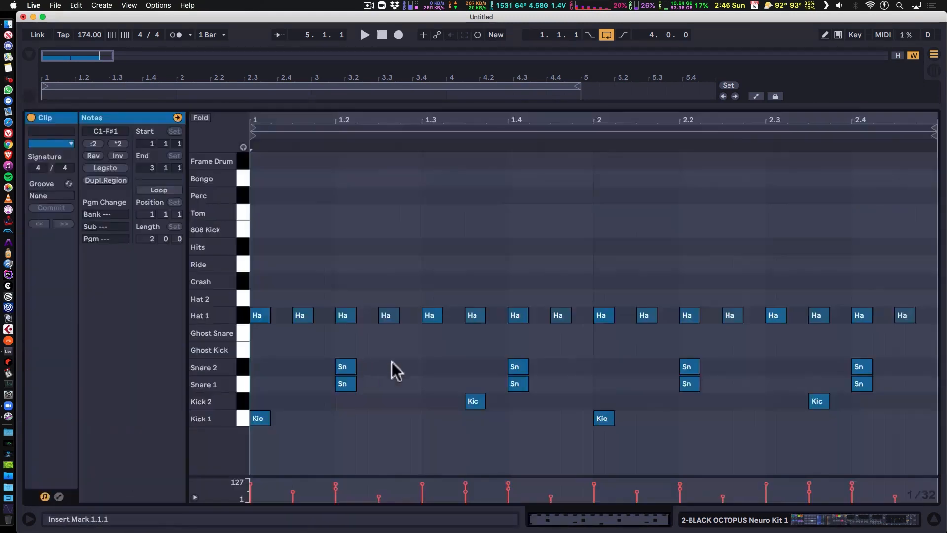
key("shift+Tab")
key("shift+Tab")
key("shift+Tab")
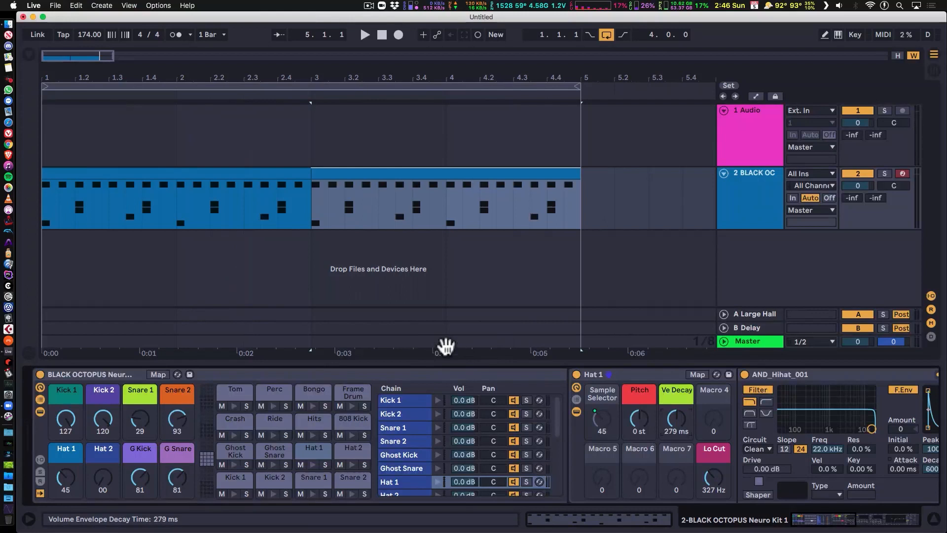
- Shrink the clip's note editor, enlarge it again, and return to the drum rack's devices
key("shift+Tab")
left_click_drag(433, 106, 448, 406)
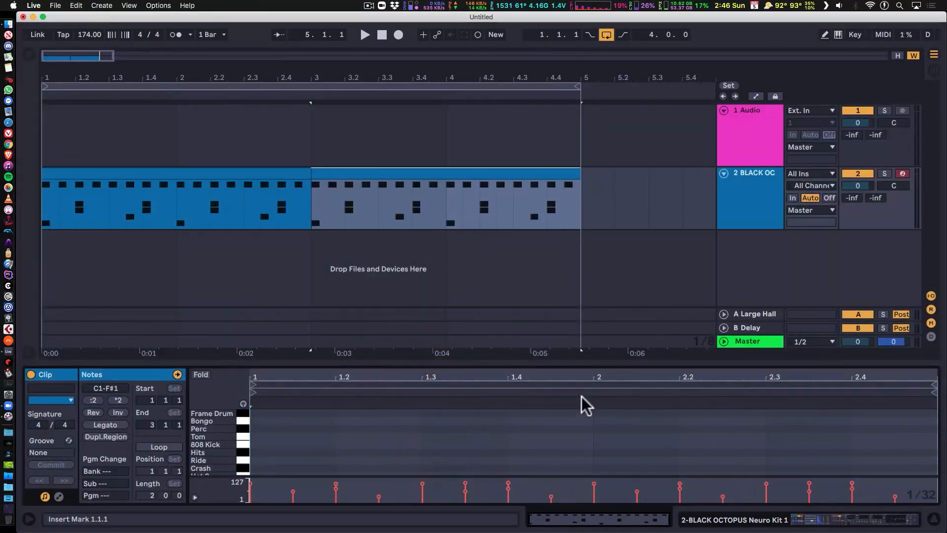
left_click_drag(474, 364, 486, 131)
key("shift+Tab")
key("shift+Tab")
key("shift+Tab")
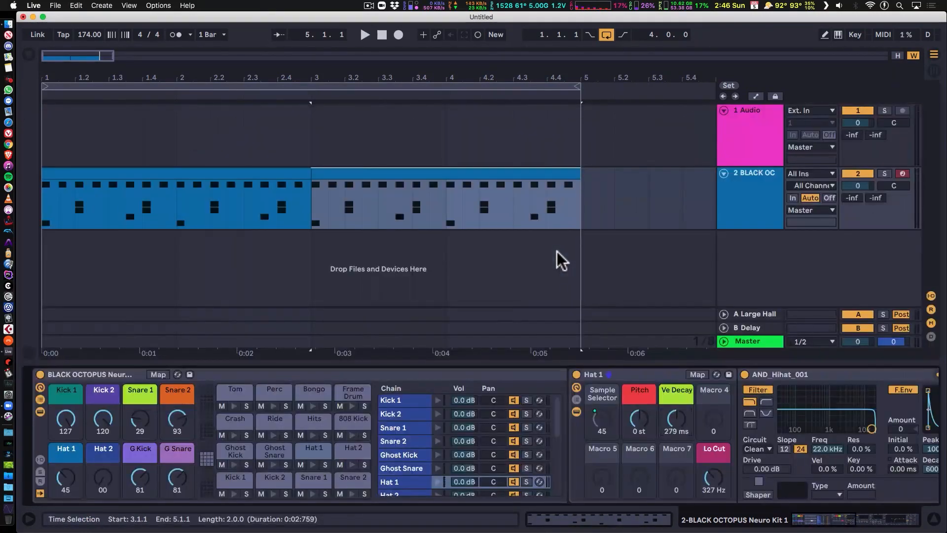
- Repeatedly hide and show the drum rack's device area beneath the arrangement
key("alt+super+l")
key("alt+super+l")
key("alt+super+l")
key("alt+super+l")
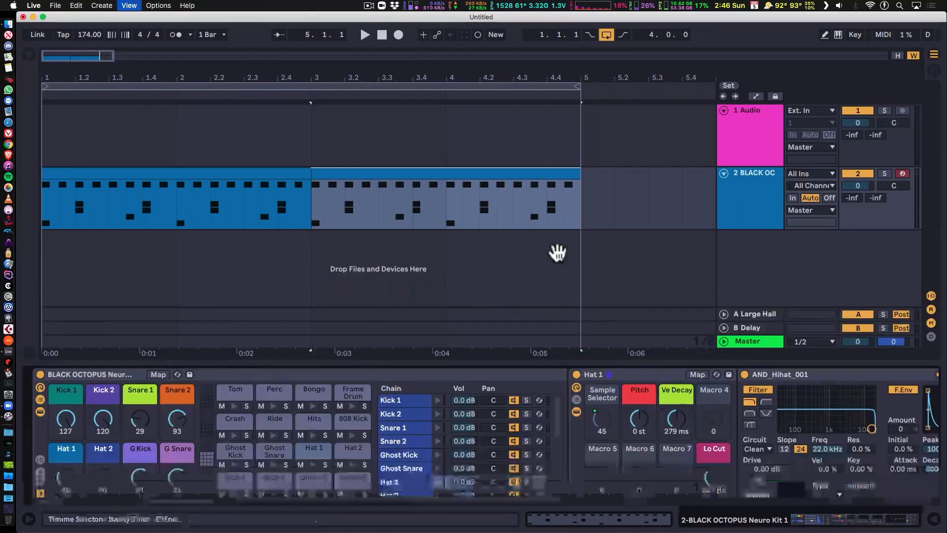
key("alt+super+l")
key("alt+super+l")
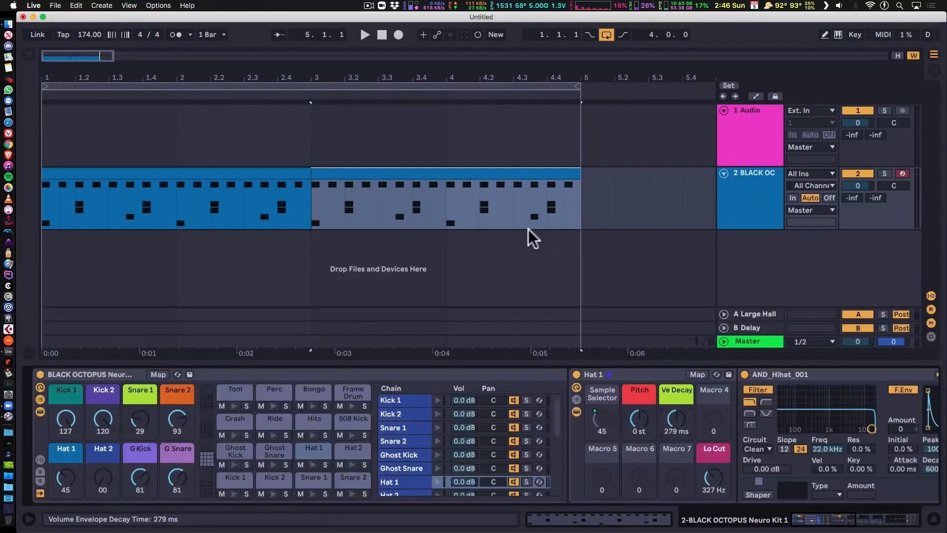
- In the bars 3–4 clip, set the note grid to 1/16 and add Kick 1 notes at 2.4.3 and 2.4.4
left_click(559, 176)
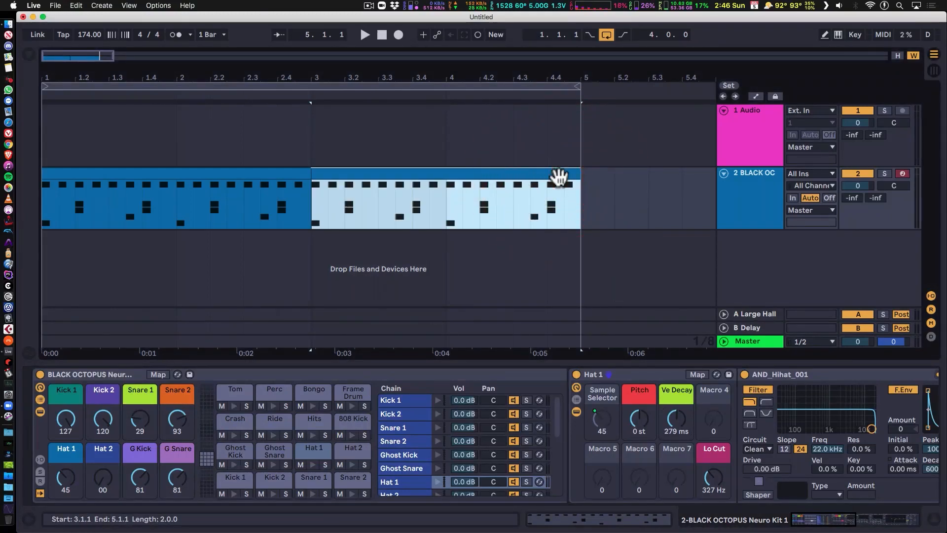
key("shift+Tab")
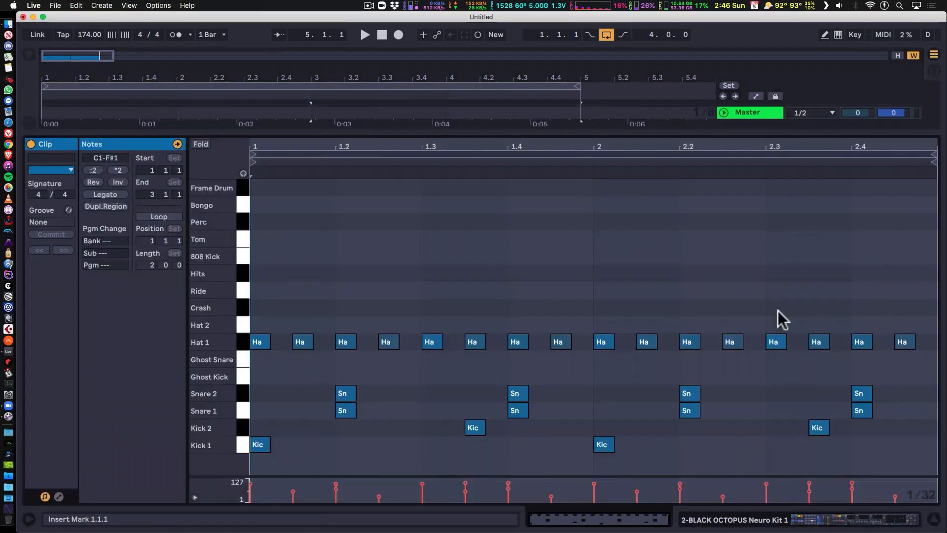
double_click(901, 439)
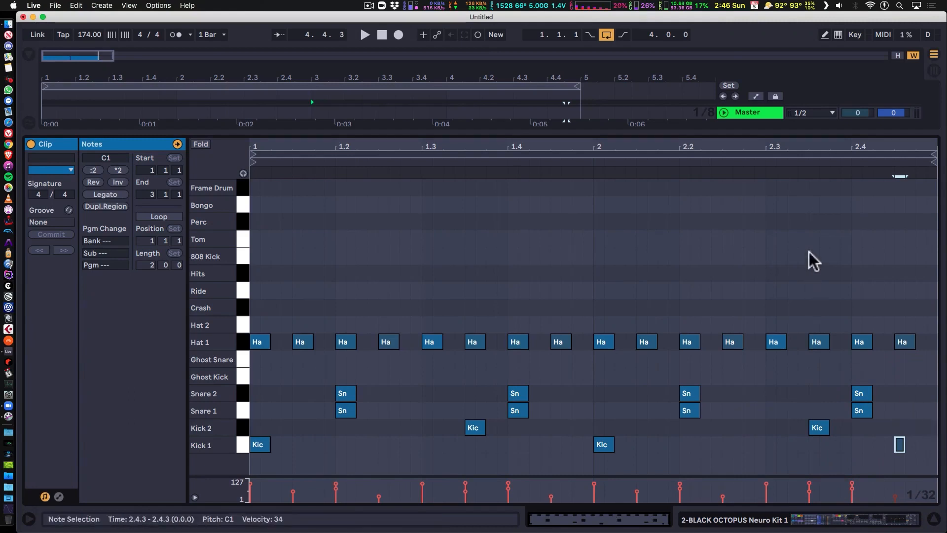
right_click(707, 240)
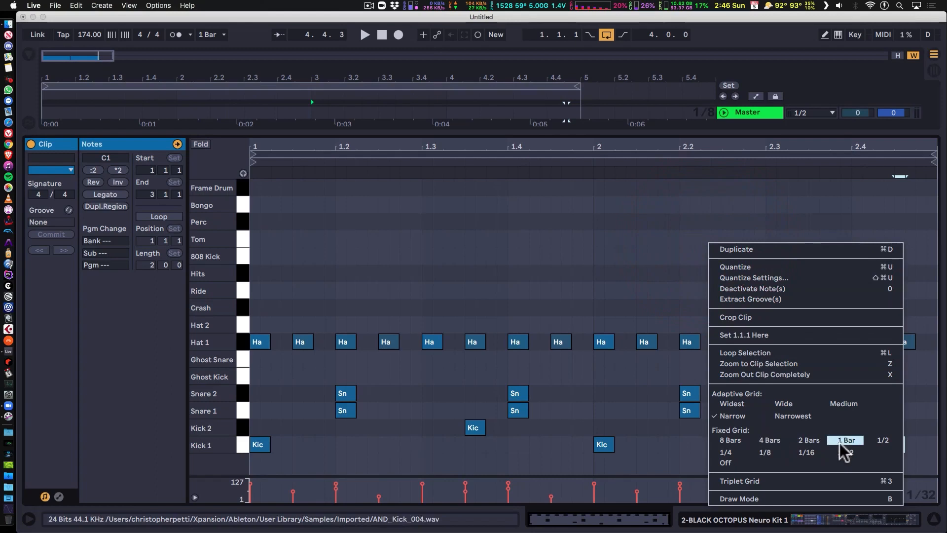
left_click(811, 451)
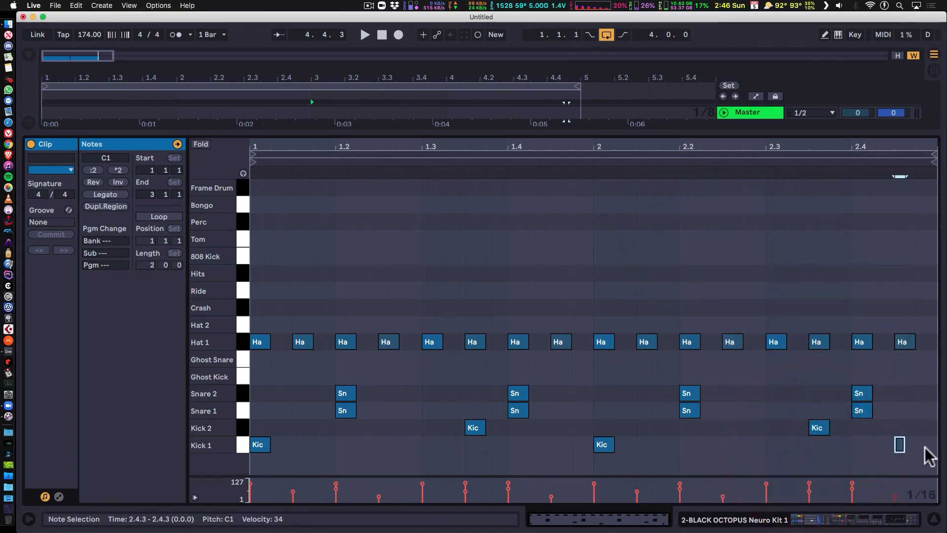
left_click_drag(899, 447, 924, 446)
key("shift+Tab")
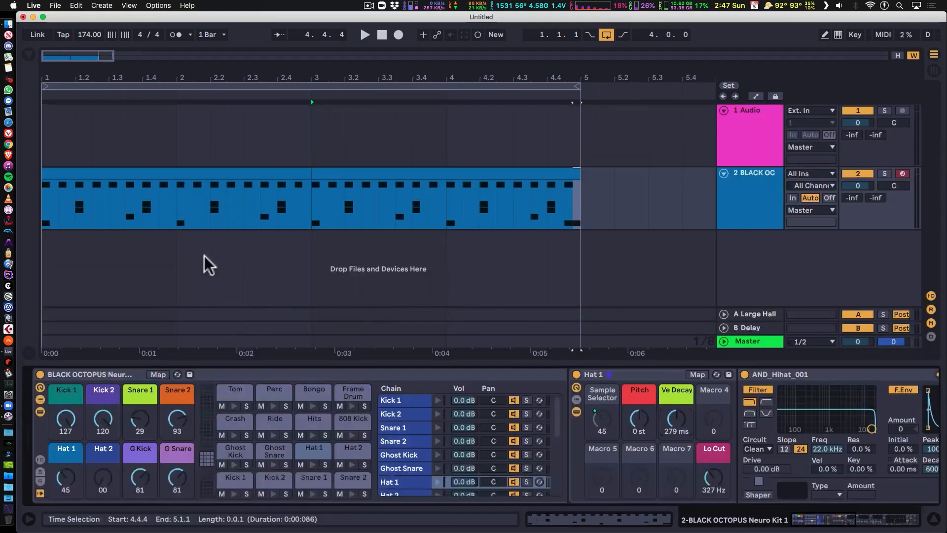
- Review the Kick 1 pad's macros and sampler settings, and play the loop to hear the added kicks
left_click(237, 477)
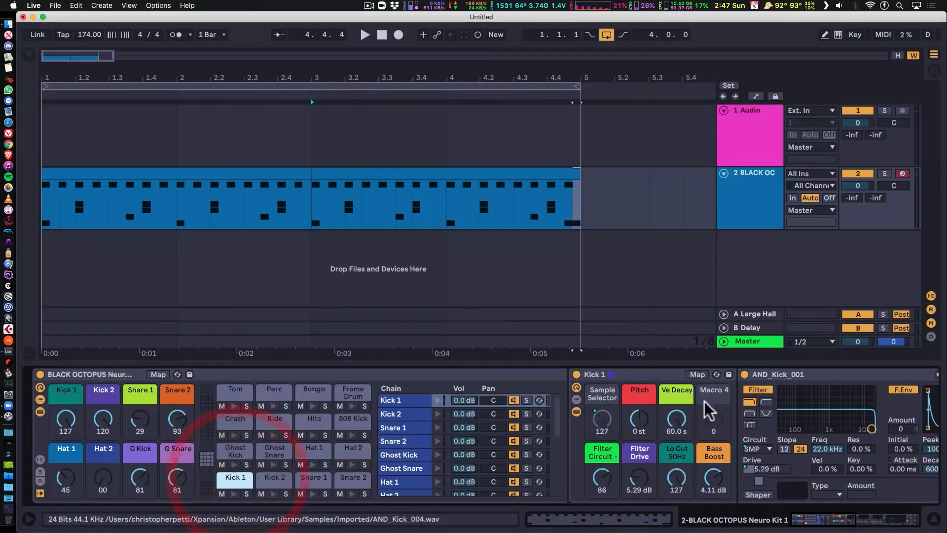
scroll(708, 430, "right", 7)
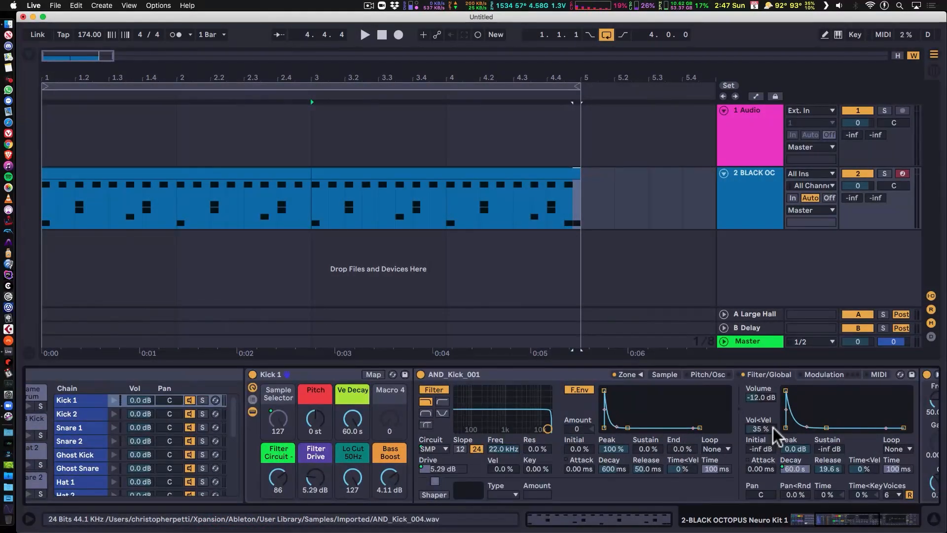
key("space")
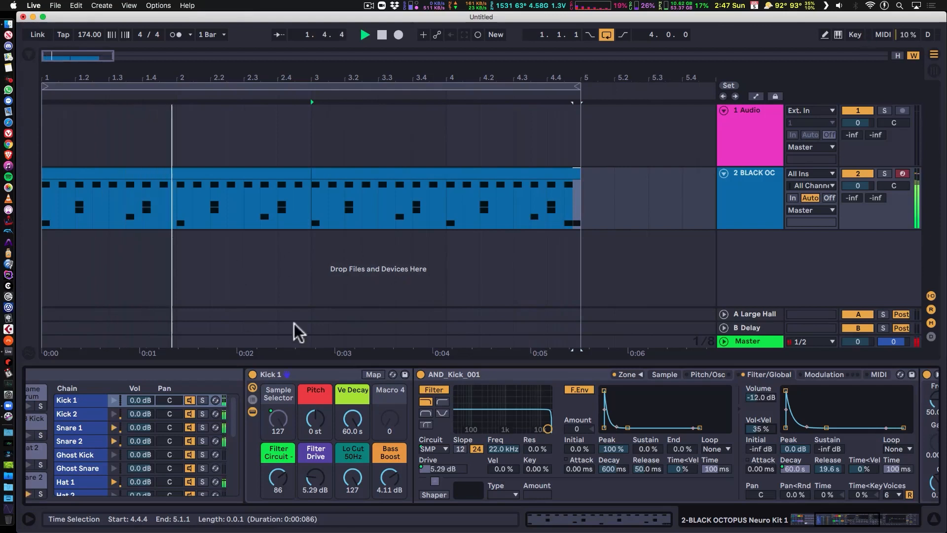
key("space")
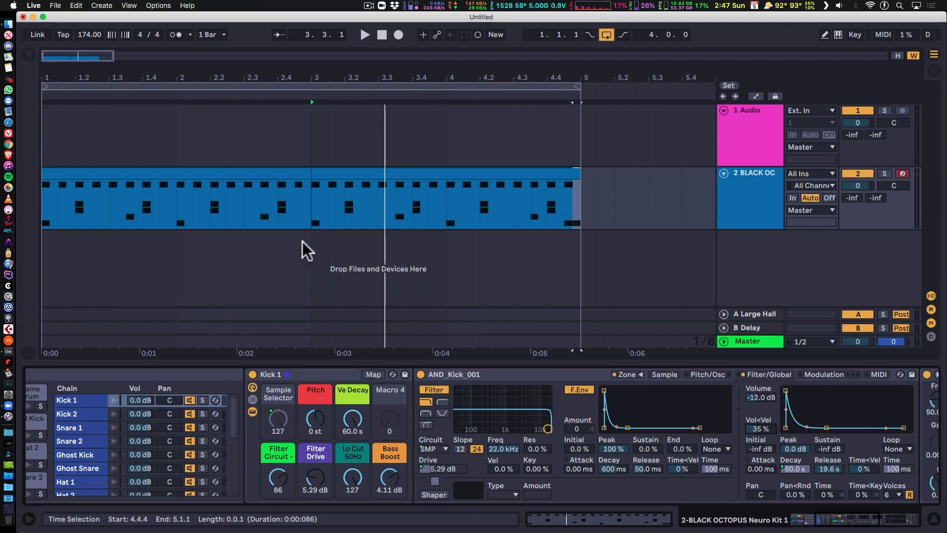
- In the bars 1–2 clip, copy all the Hat 1 notes onto the Ride row
left_click(170, 173)
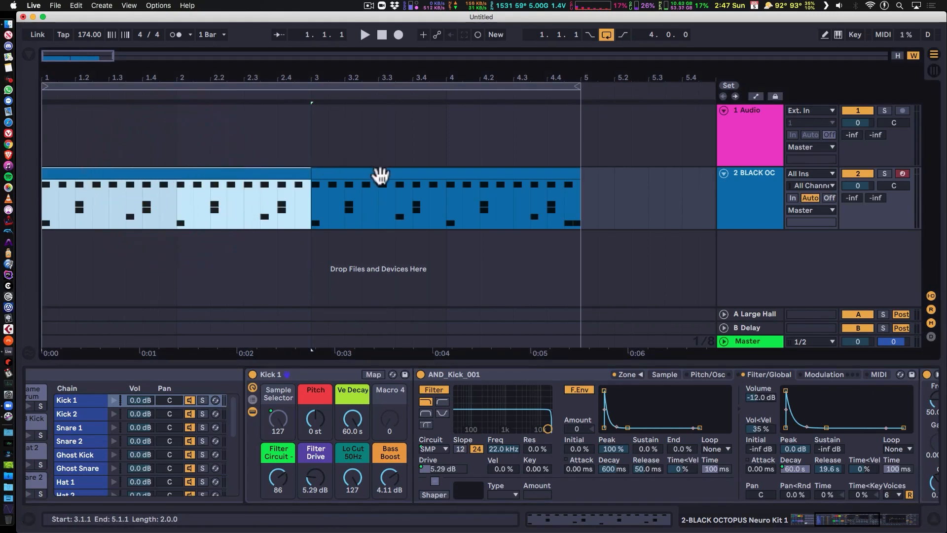
left_click(197, 173)
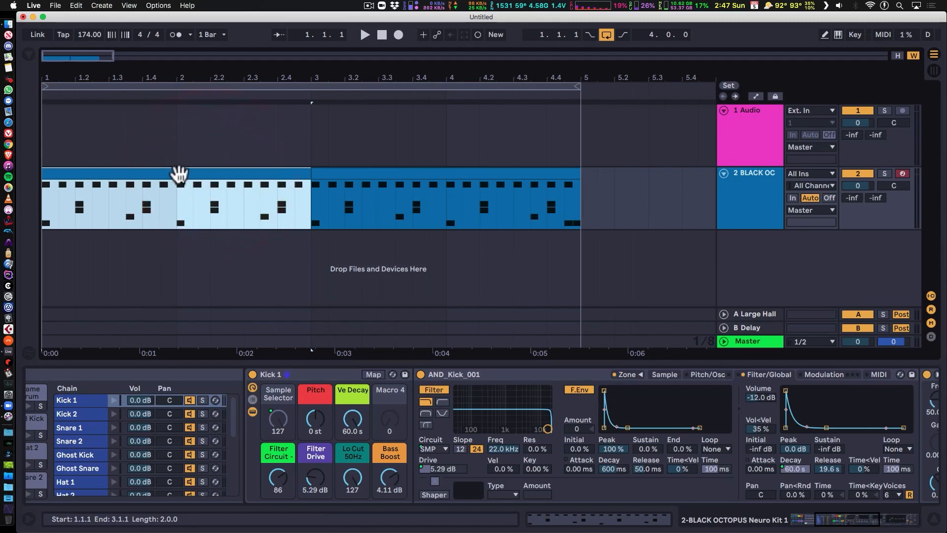
double_click(179, 173)
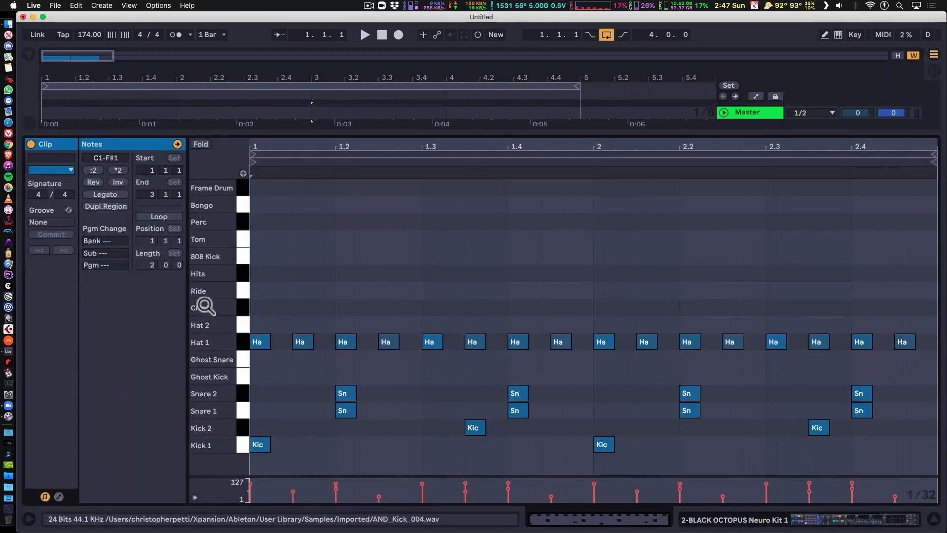
left_click(244, 341)
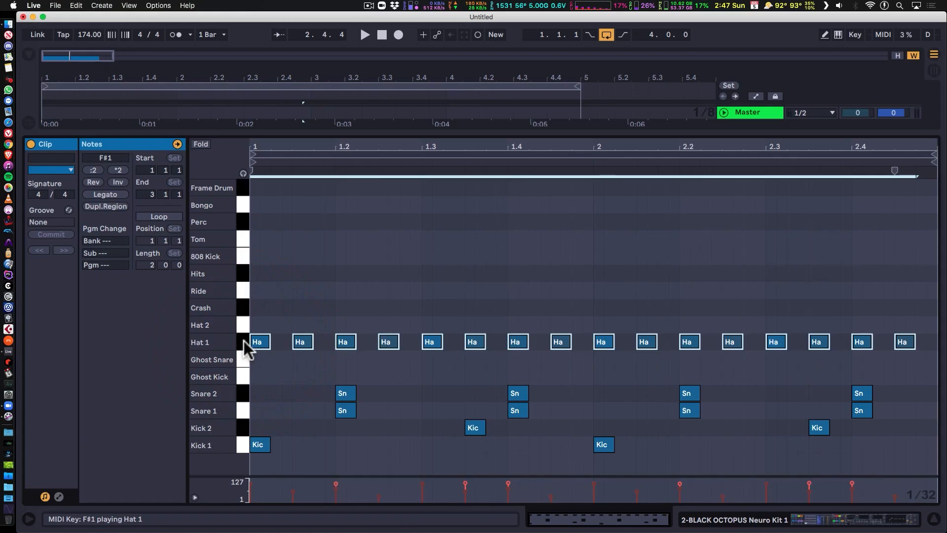
left_click_drag(244, 341, 246, 291)
left_click(245, 291)
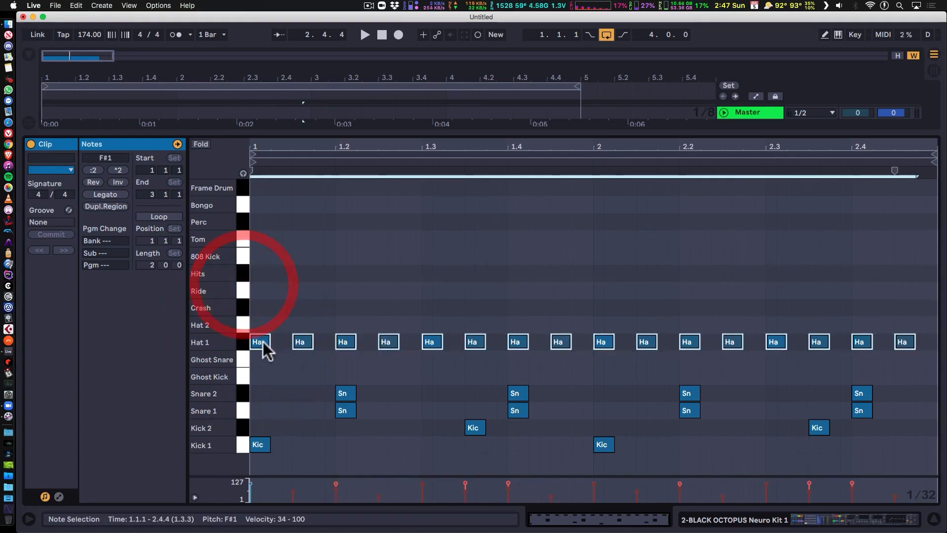
left_click(258, 341)
left_click(244, 342)
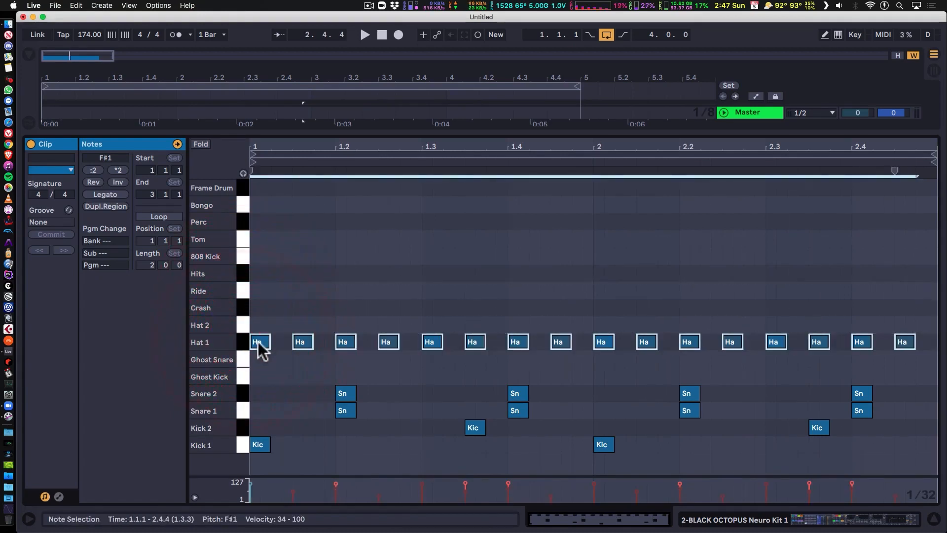
left_click_drag(258, 341, 256, 291)
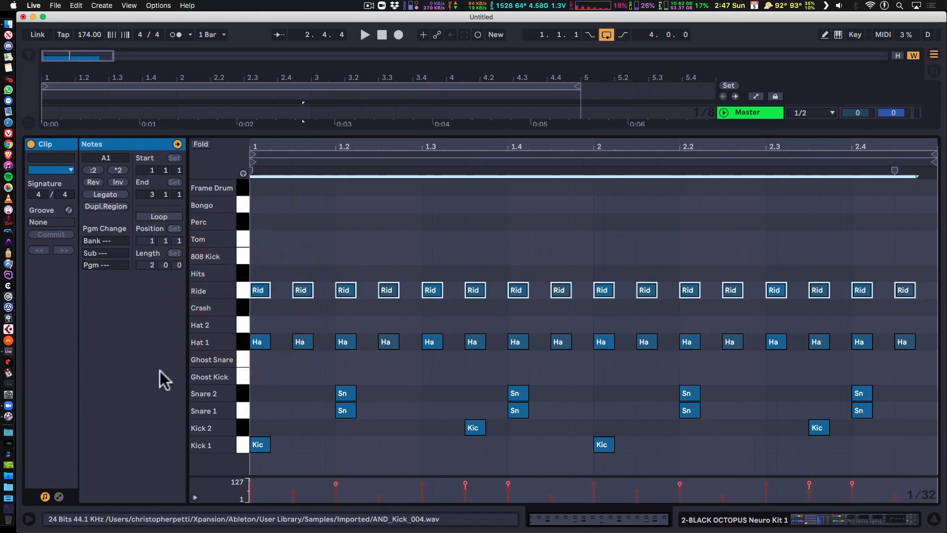
key("shift+Tab")
- In the bars 3–4 clip, copy all the Hat 1 notes onto the Ride row
left_click(376, 175)
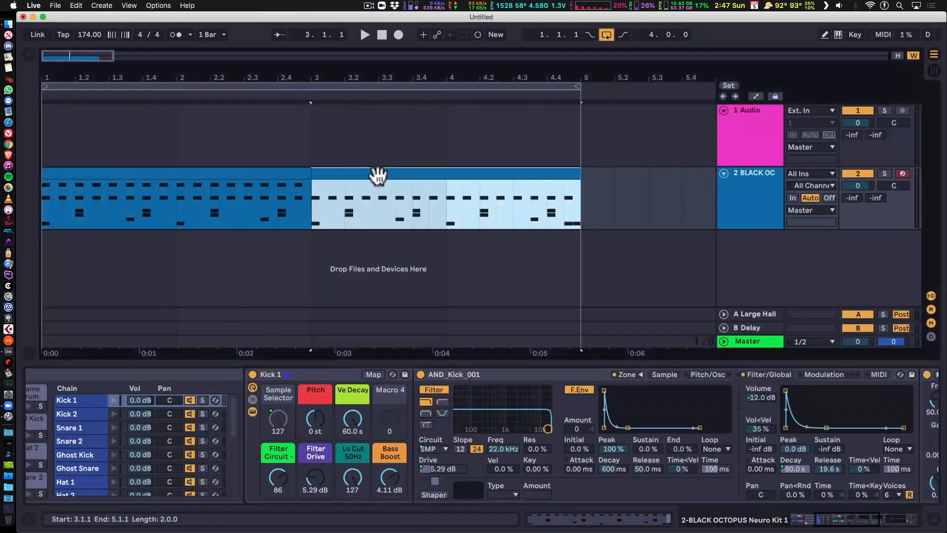
left_click(378, 175)
left_click(244, 340)
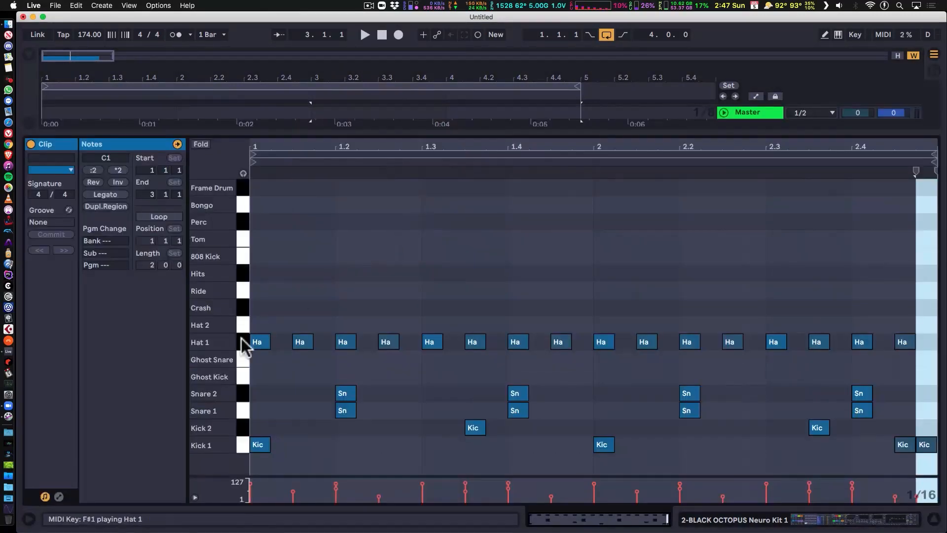
left_click_drag(260, 342, 260, 290)
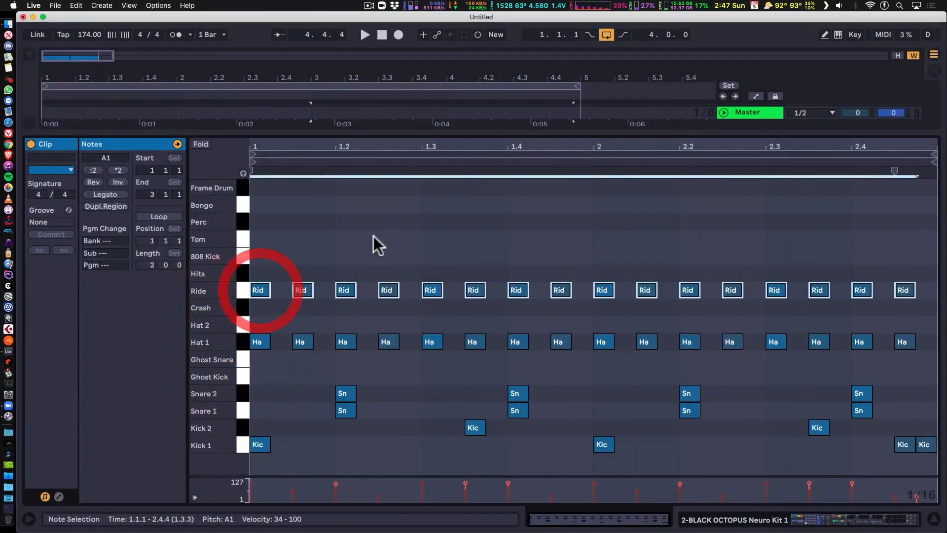
key("shift+Tab")
- While the loop plays, set the Ride pad's Sample Selector to 72
key("space")
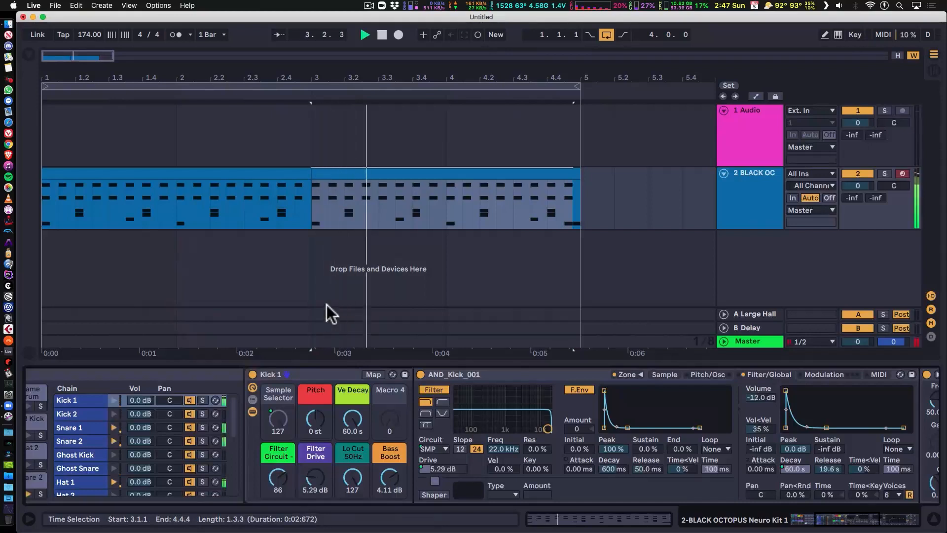
scroll(197, 373, "left", 7)
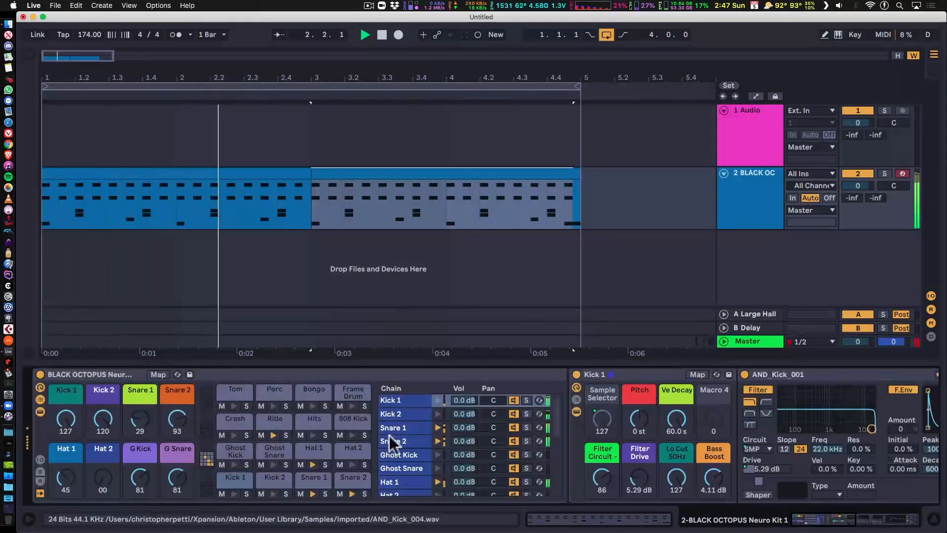
left_click(272, 422)
left_click_drag(605, 425, 605, 348)
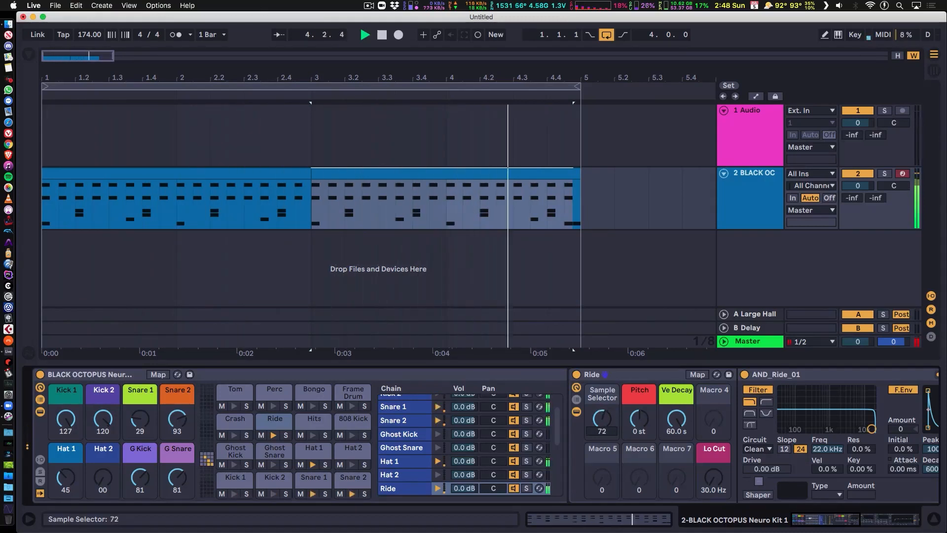
- Raise the Ride pad's pitch to +1 st during playback, stop the loop, and fold the empty Audio track
left_click_drag(639, 418, 639, 412)
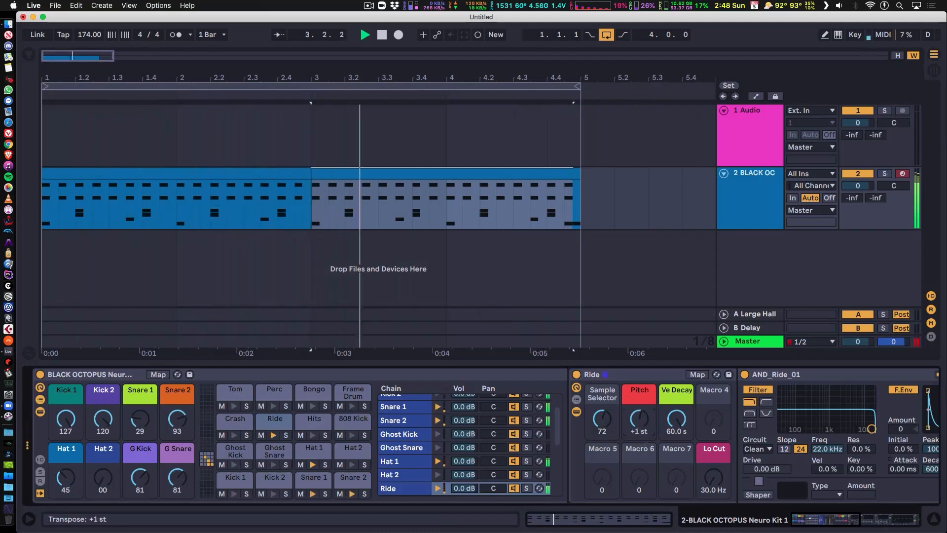
key("space")
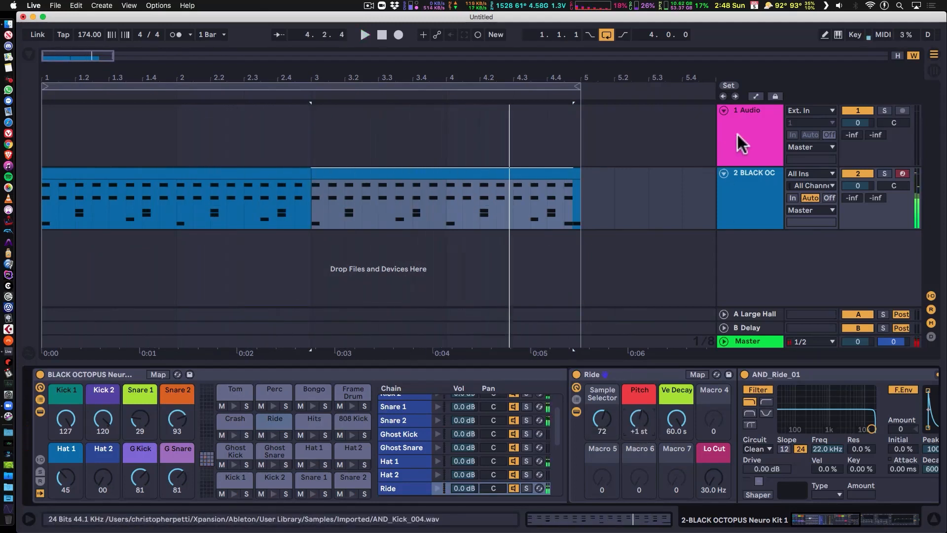
left_click(724, 111)
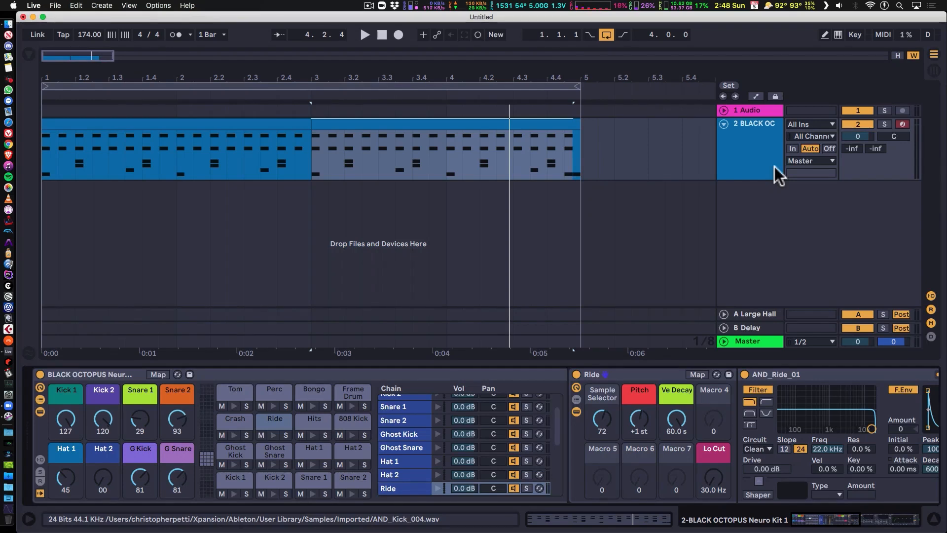
- Audition the first drum loops in BD_Drums_FRK of the Biomechanical DnB FL132 pack, within the sound library's Neuro DnB Packs
left_click(25, 55)
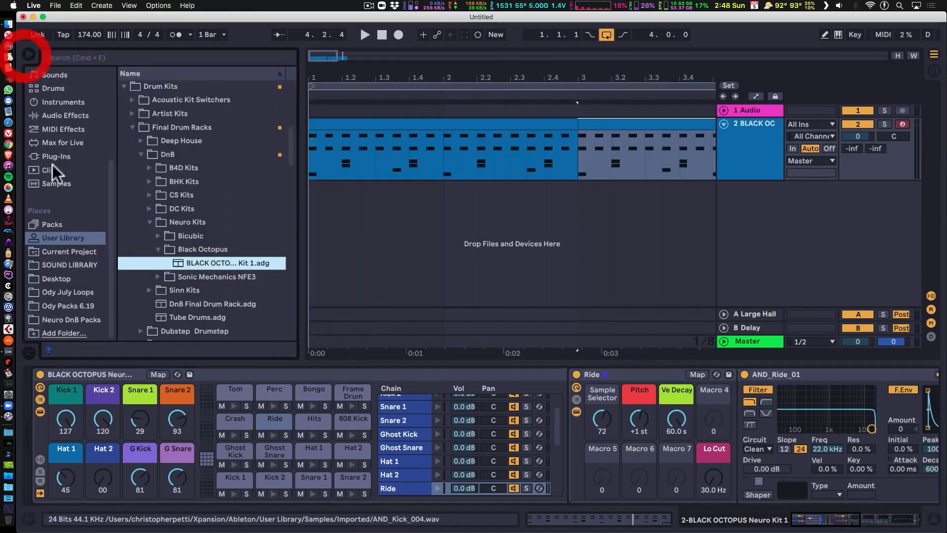
left_click(58, 266)
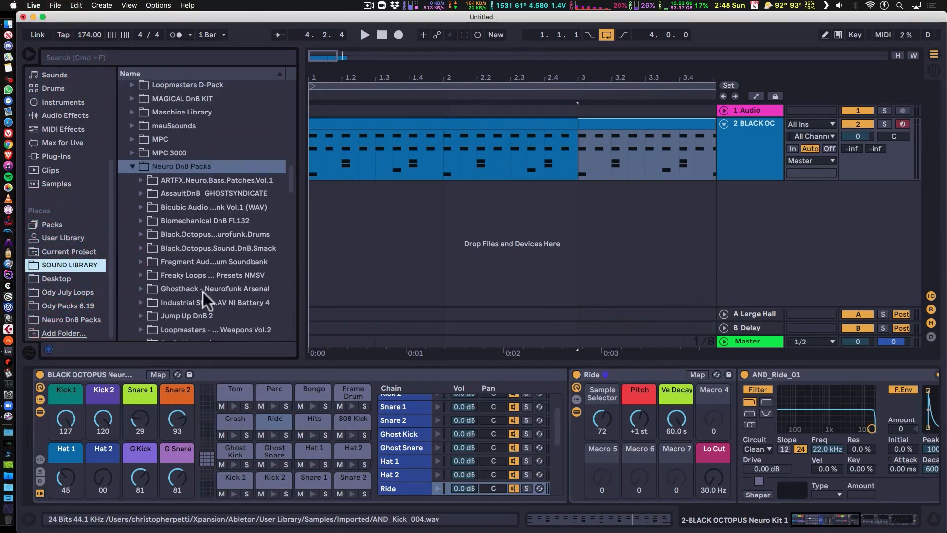
scroll(243, 238, "down", 1)
scroll(241, 238, "down", 1)
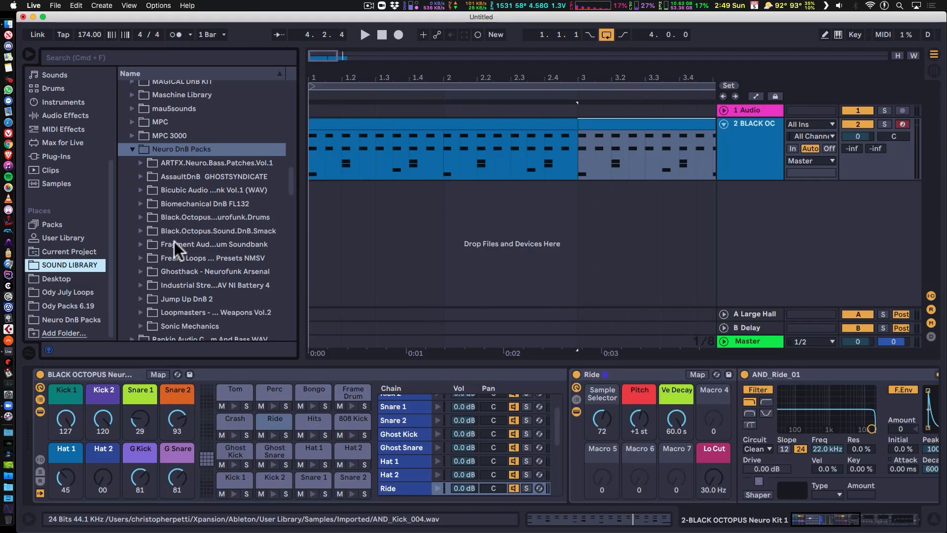
left_click(141, 203)
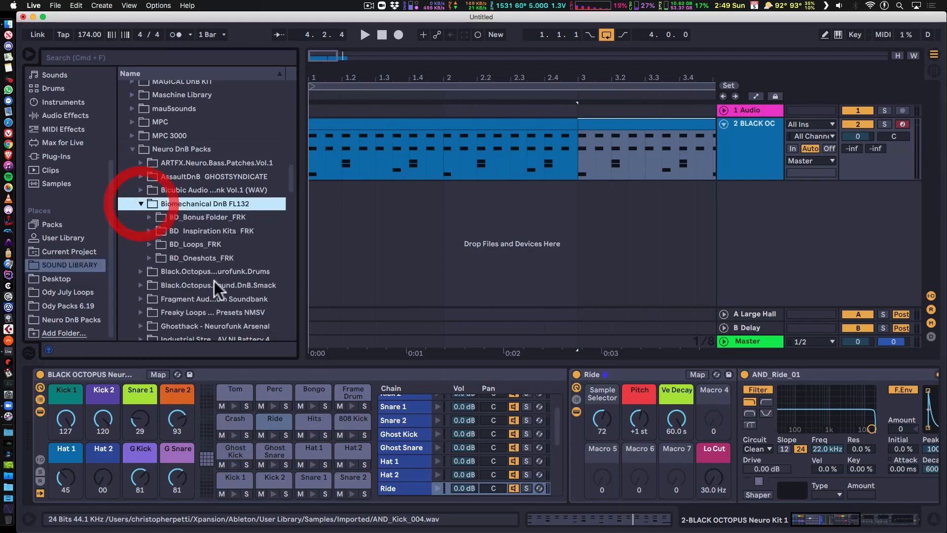
left_click(150, 243)
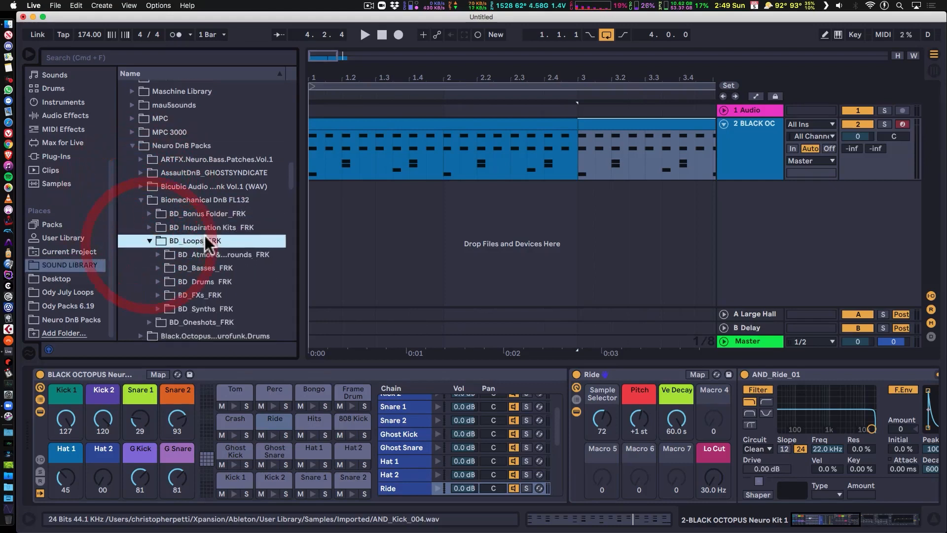
left_click(158, 272)
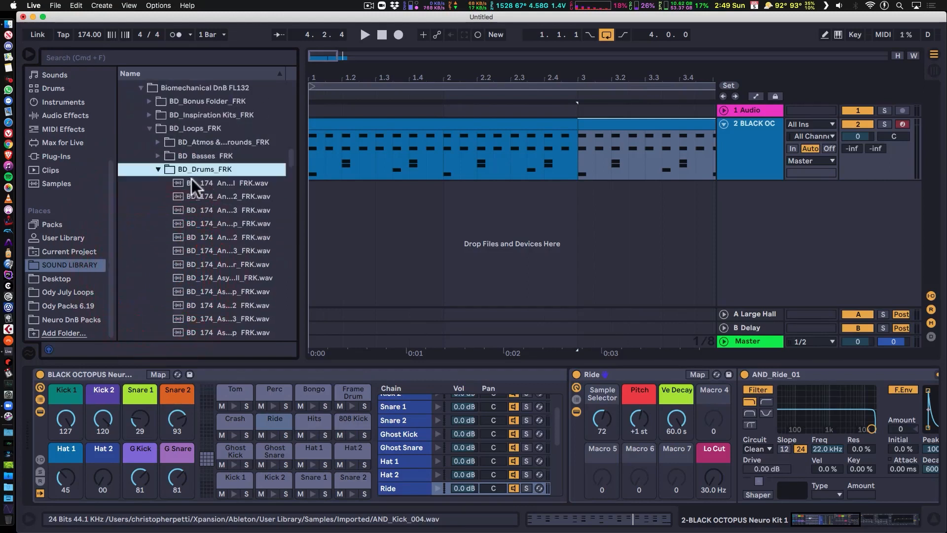
left_click(192, 182)
left_click(177, 196)
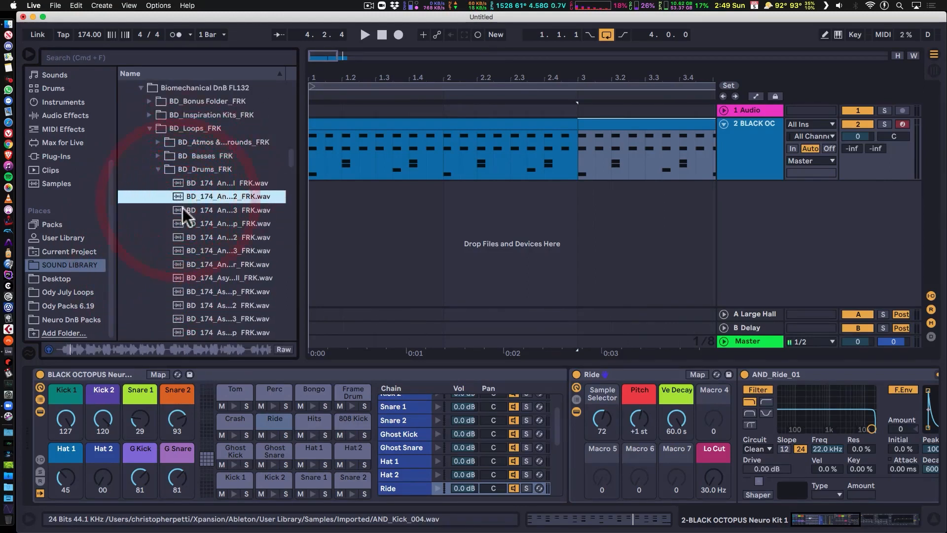
left_click(183, 208)
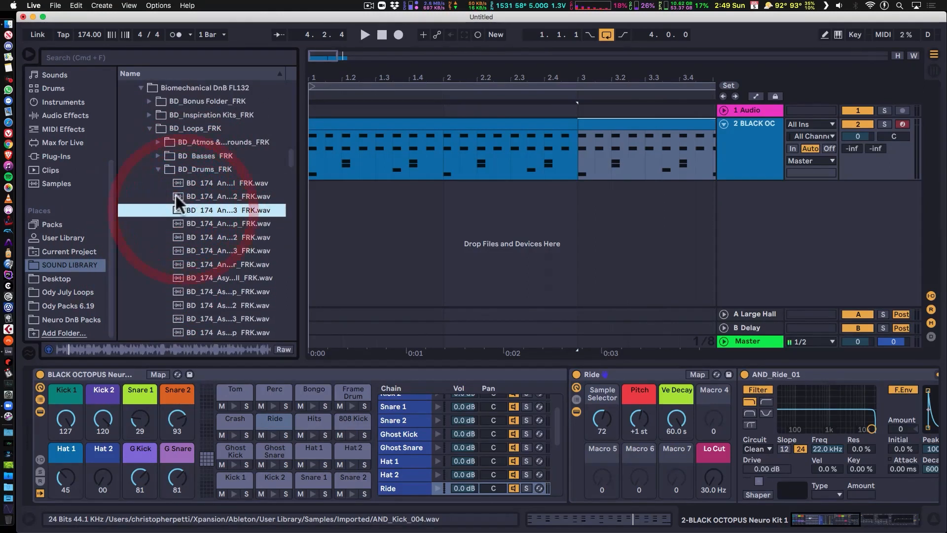
left_click(158, 169)
left_click(149, 129)
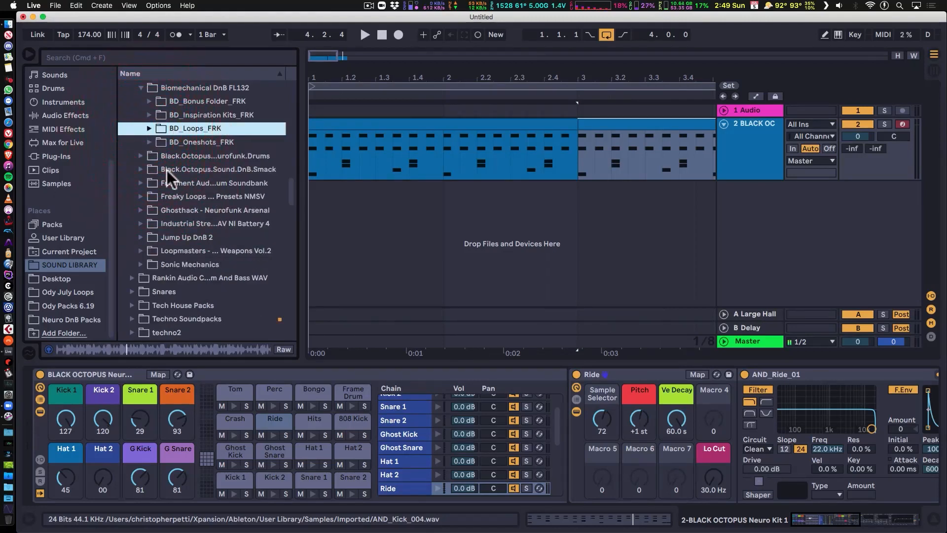
- Look through the Black Octopus neurofunk drums pack for its loop and one-shot folders
left_click(142, 156)
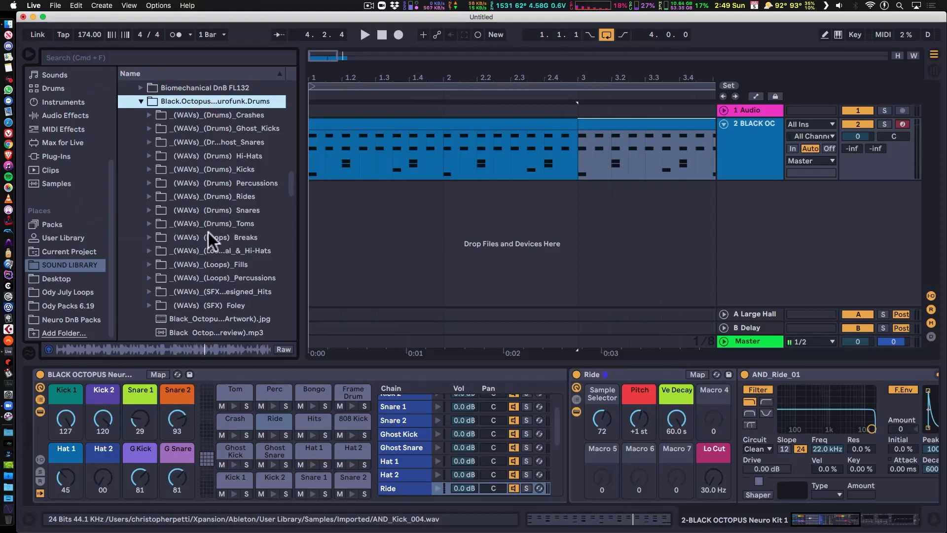
scroll(250, 220, "down", 1)
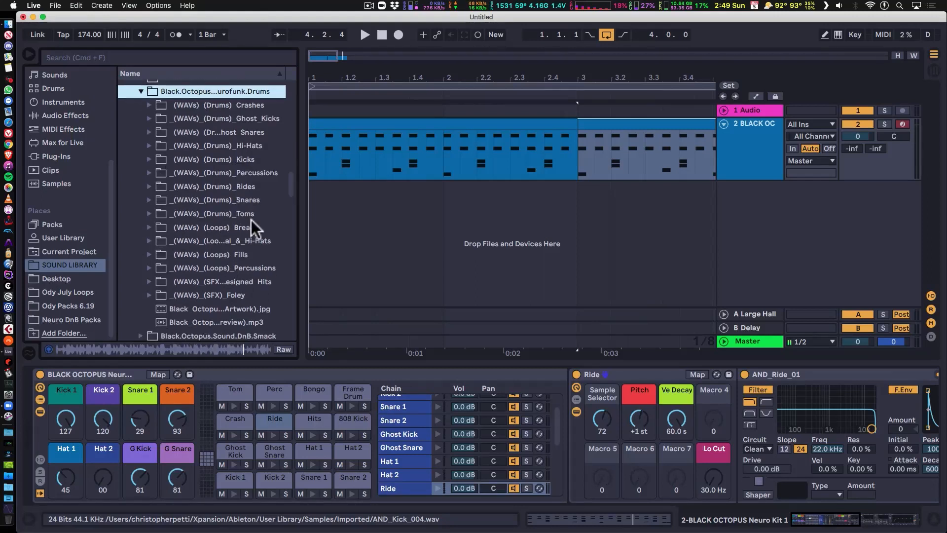
scroll(250, 220, "up", 5)
left_click(141, 155)
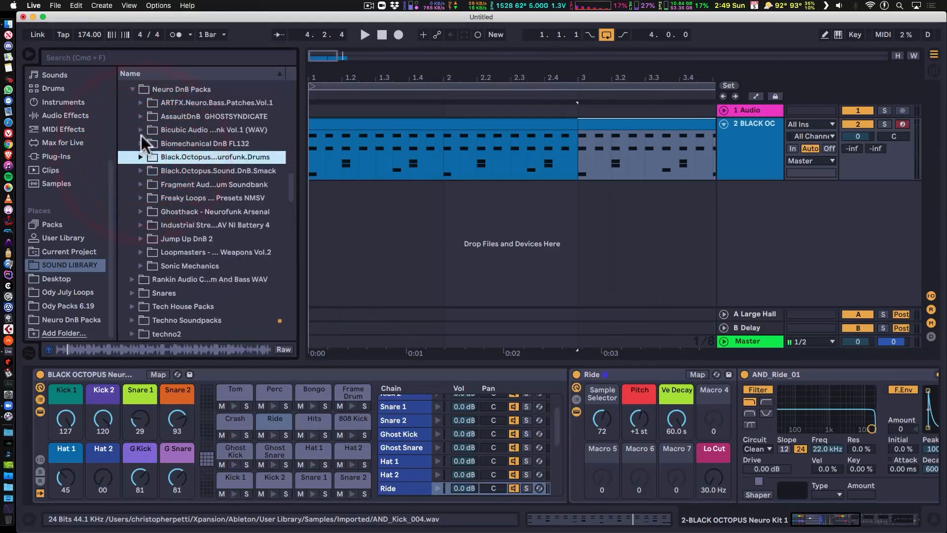
- Audition the Mixed and Top loops in the Bicubic Audio pack's 04 DRUM LOOPS - 174bpm folder
left_click(140, 131)
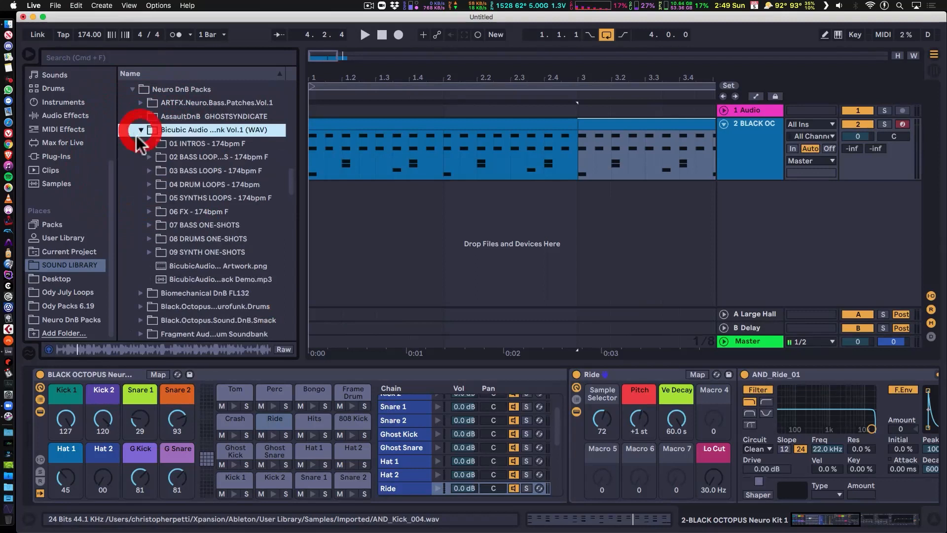
left_click(152, 183)
left_click(188, 198)
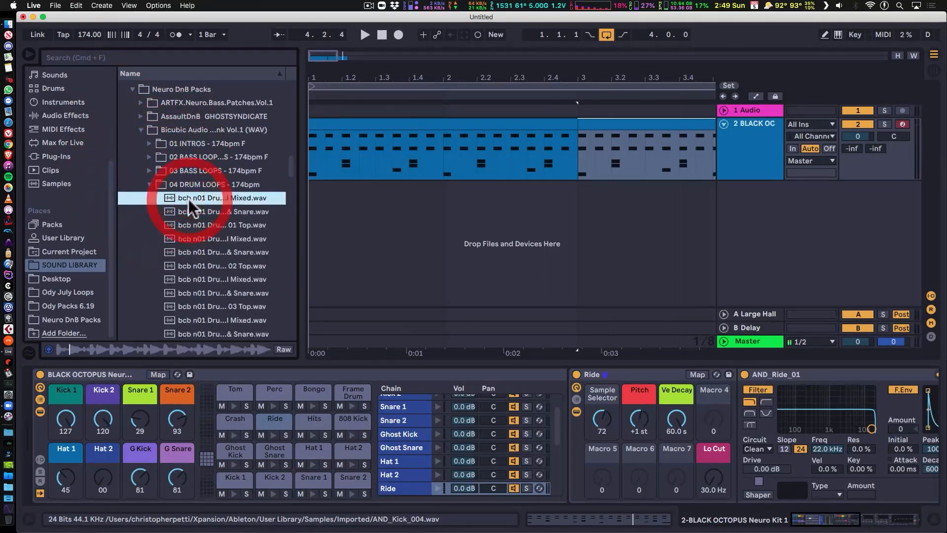
left_click(203, 227)
scroll(158, 226, "down", 5)
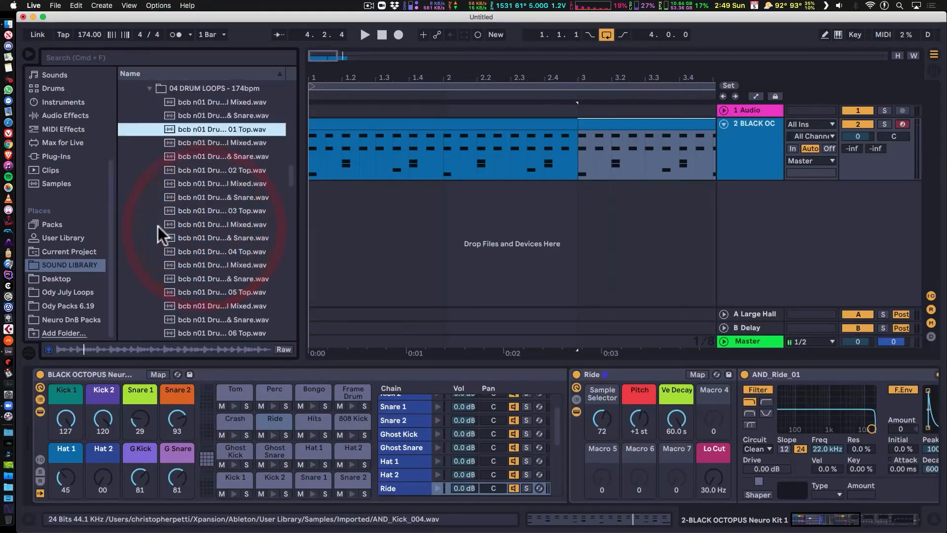
left_click(207, 170)
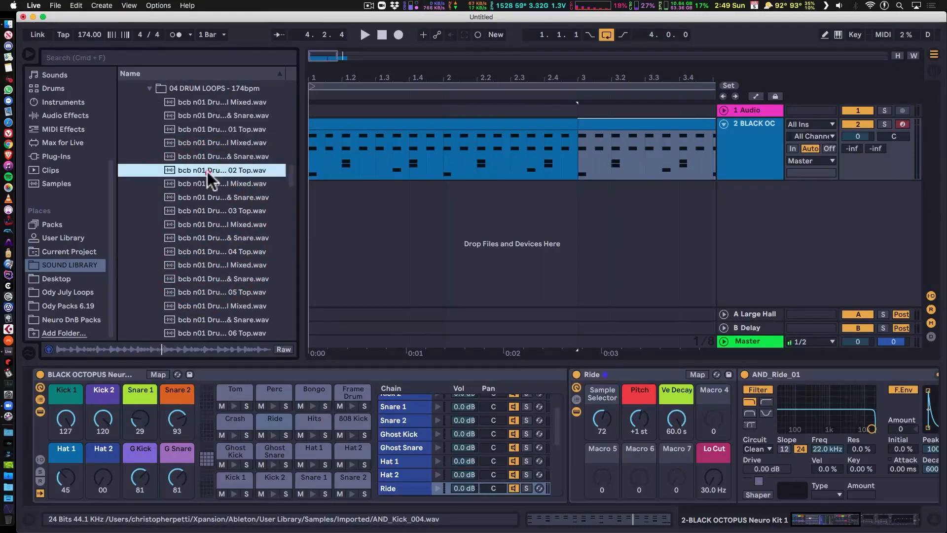
left_click(200, 209)
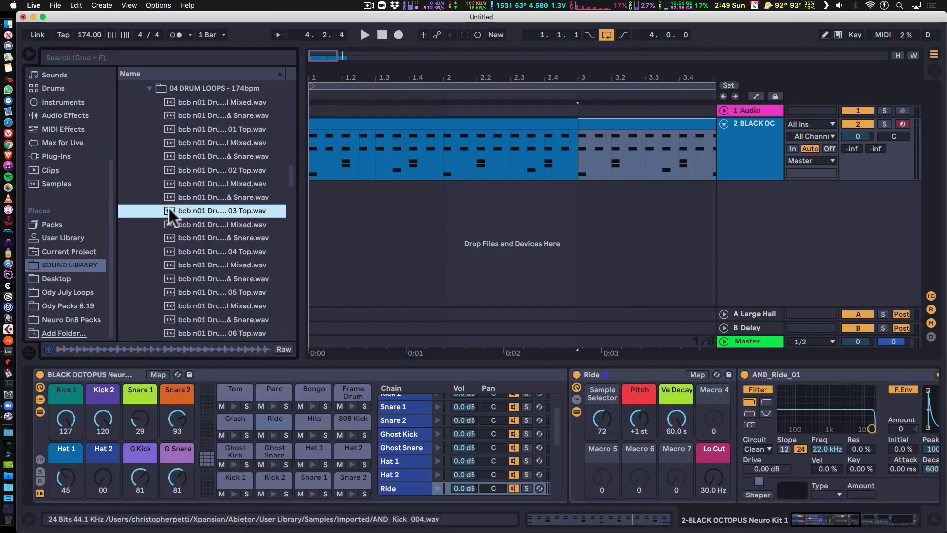
- Place the bcb n01 Drum Loop 01 Top sample at bar 1 on a new audio track below the drum rack
left_click(165, 127)
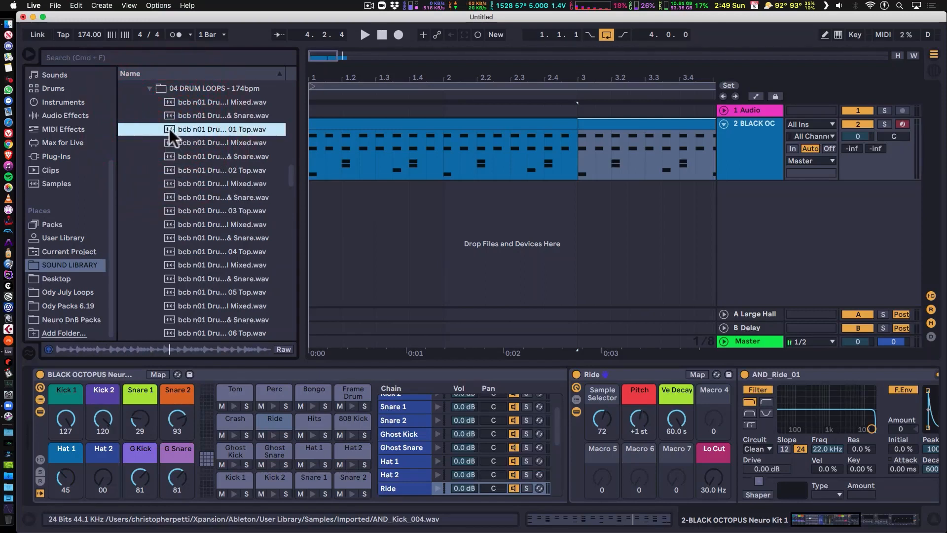
left_click_drag(170, 128, 313, 187)
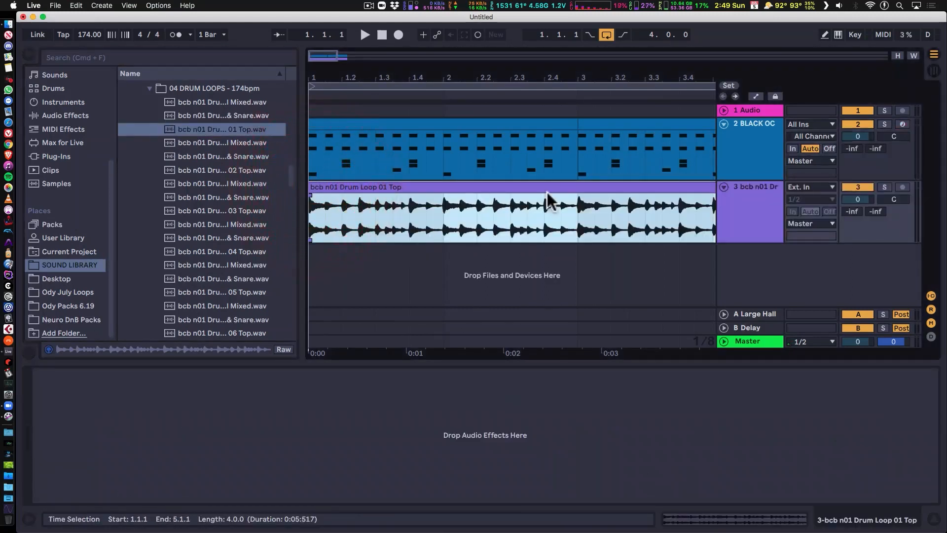
left_click(29, 55)
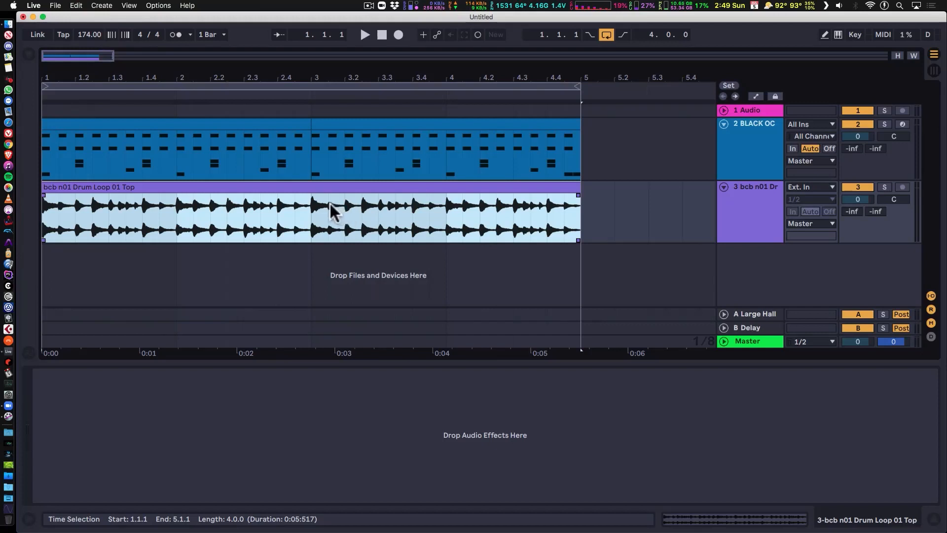
left_click(306, 192)
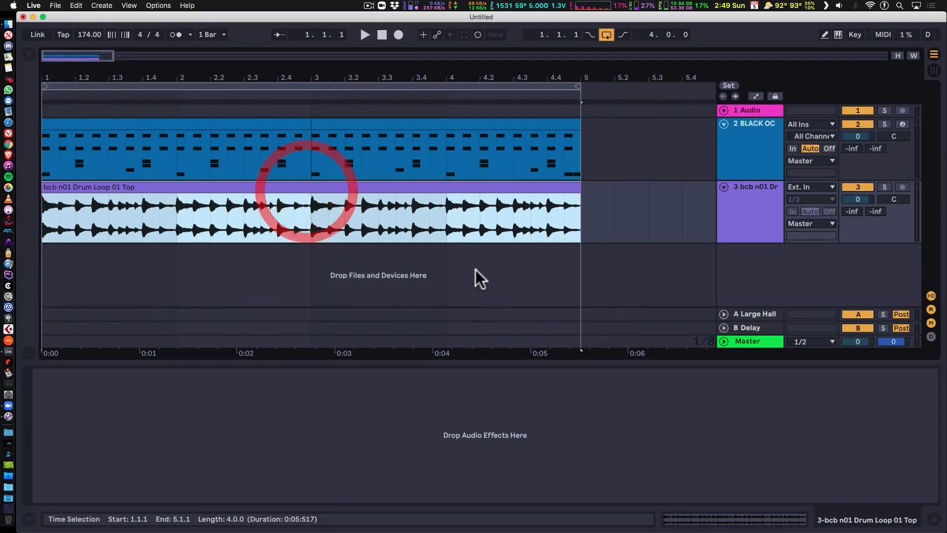
- Search the browser for "eq" and add EQ Eight to the Drum Loop 01 Top track
left_click(743, 201)
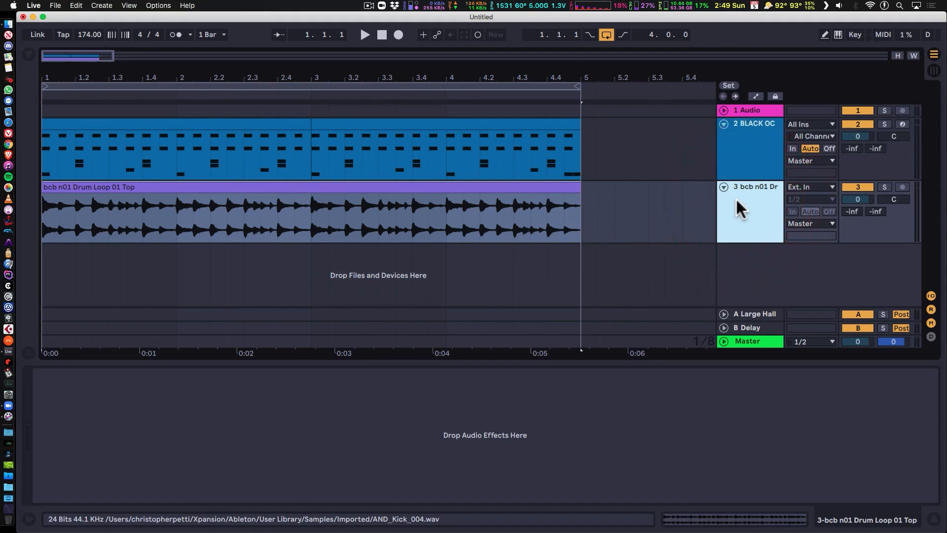
key("super+f")
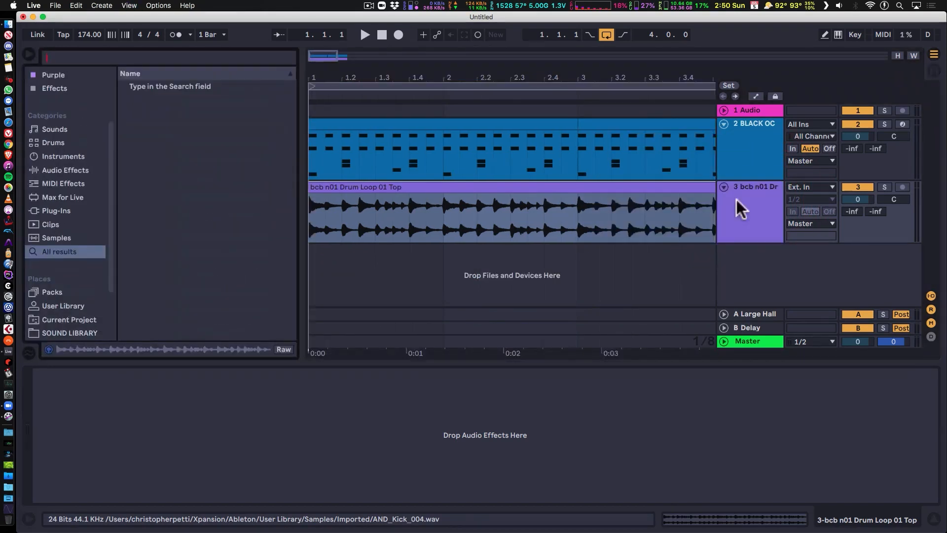
type("eq")
key("Down")
key("Down")
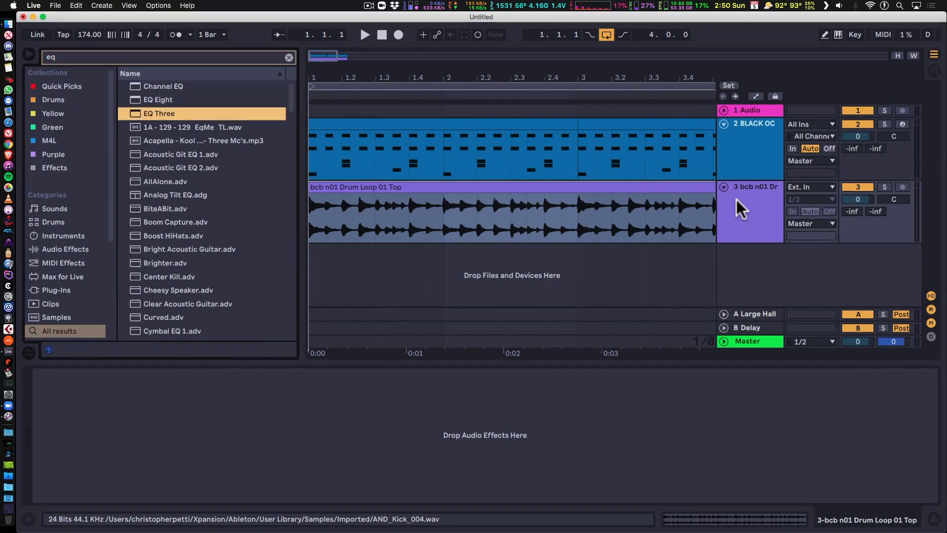
key("Up")
key("Return")
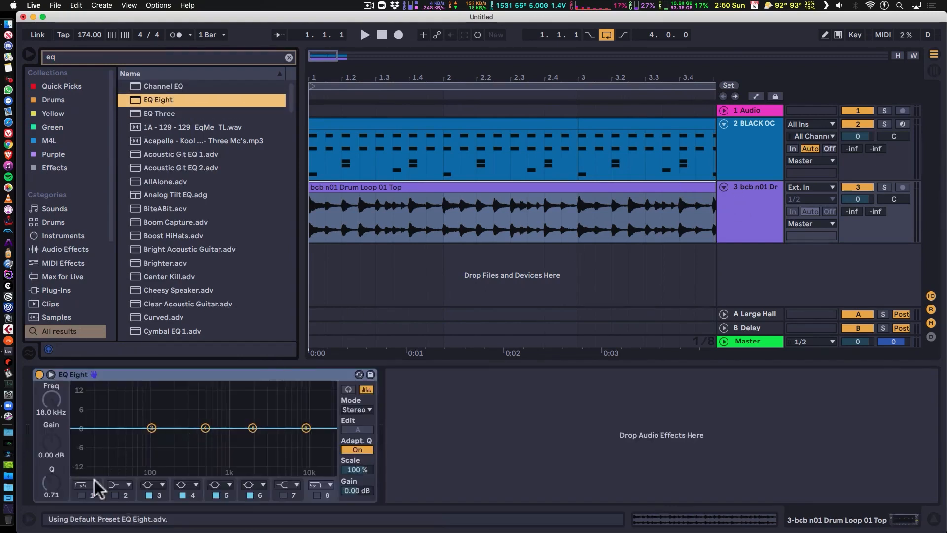
- Enable EQ Eight's band 1 low cut at 346 Hz and hide the browser
left_click(81, 494)
left_click_drag(57, 400, 57, 379)
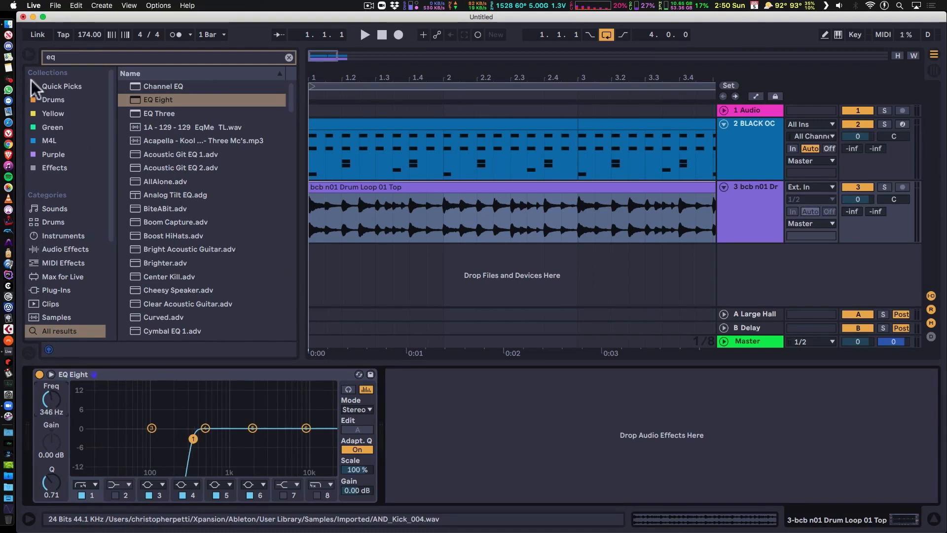
left_click(31, 54)
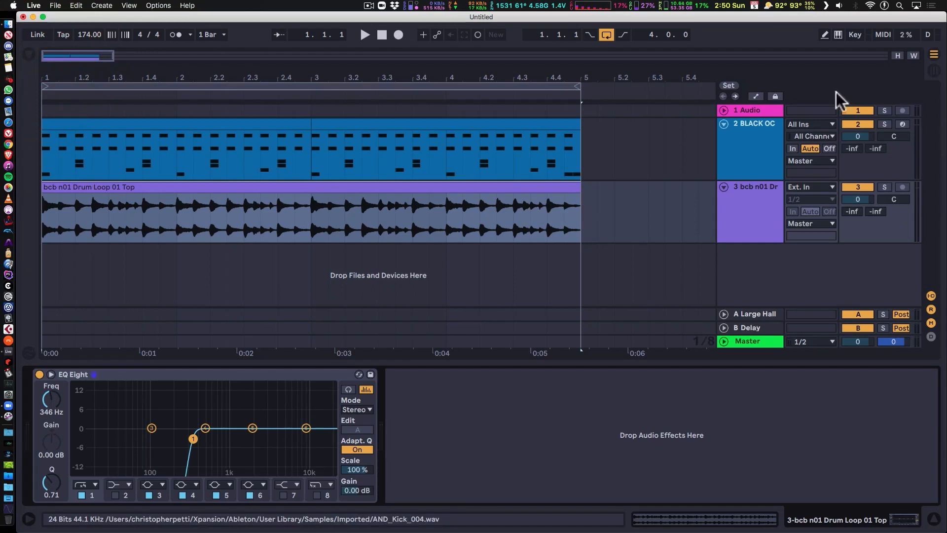
- Play the loop with the top layer and lower the Drum Loop 01 Top track's volume to -3.0 dB
key("space")
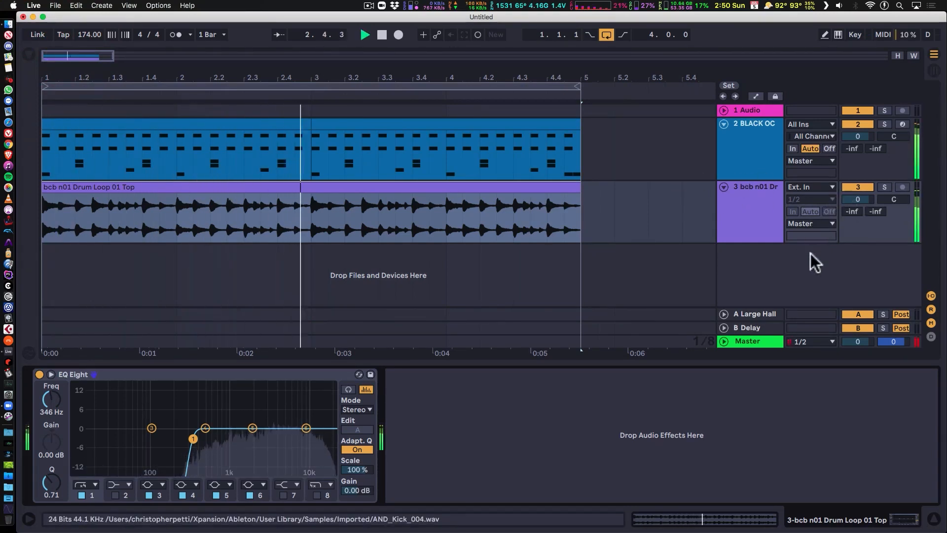
mouse_move(862, 199)
left_mouse_down()
mouse_move(863, 218)
mouse_move(863, 207)
left_mouse_up()
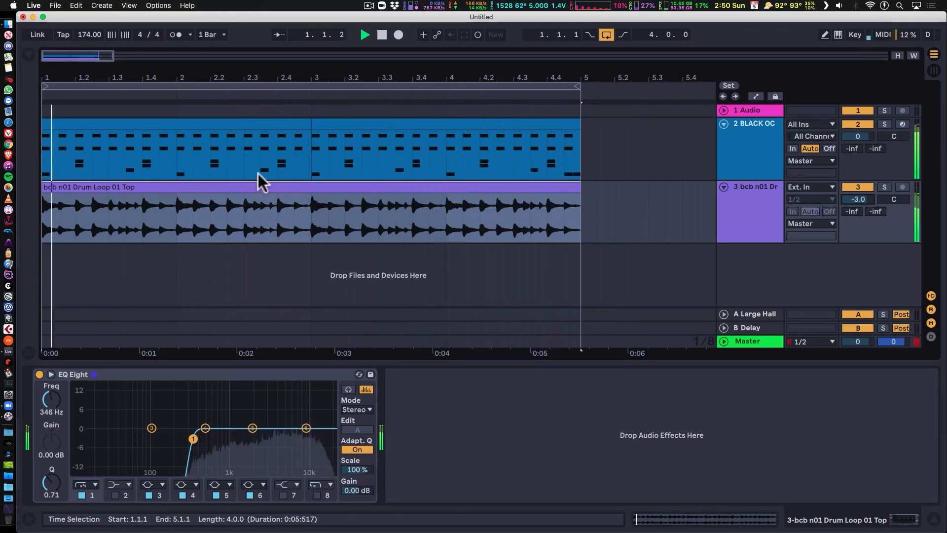
key("space")
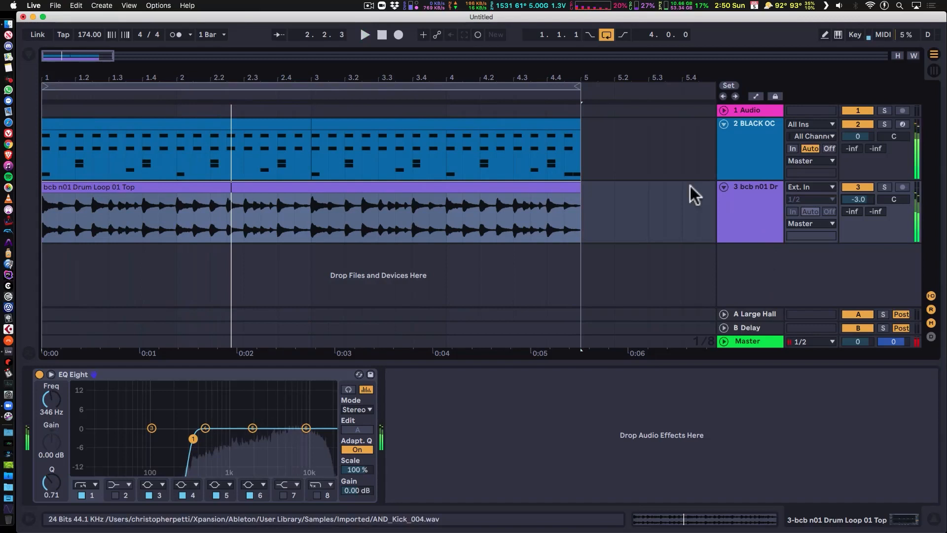
- Show the browser, clear the search, and expand the 04 DRUM LOOPS - 174bpm folder of Bicubic Audio - Neurofunk Vol.1 in Neuro DnB Packs
left_click(30, 54)
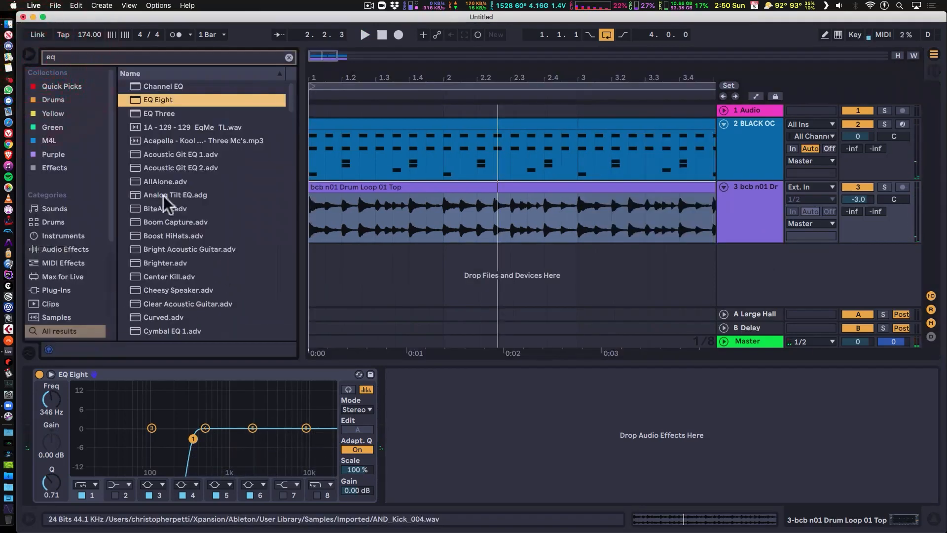
left_click(295, 55)
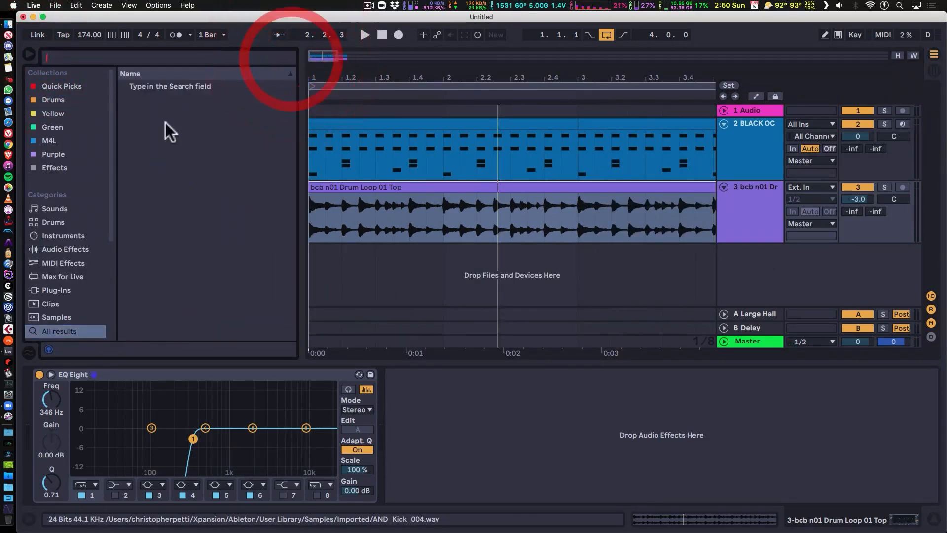
scroll(52, 302, "down", 5)
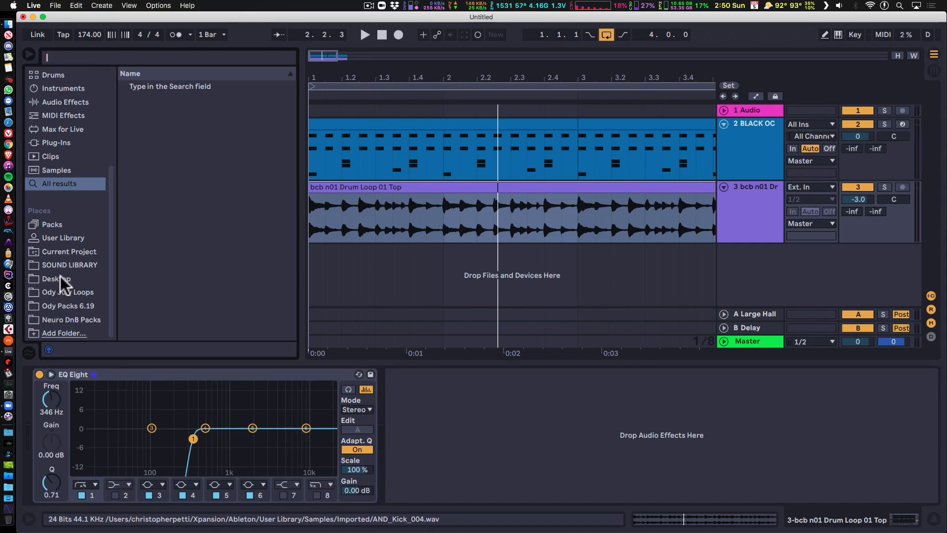
left_click(73, 318)
scroll(190, 244, "up", 20)
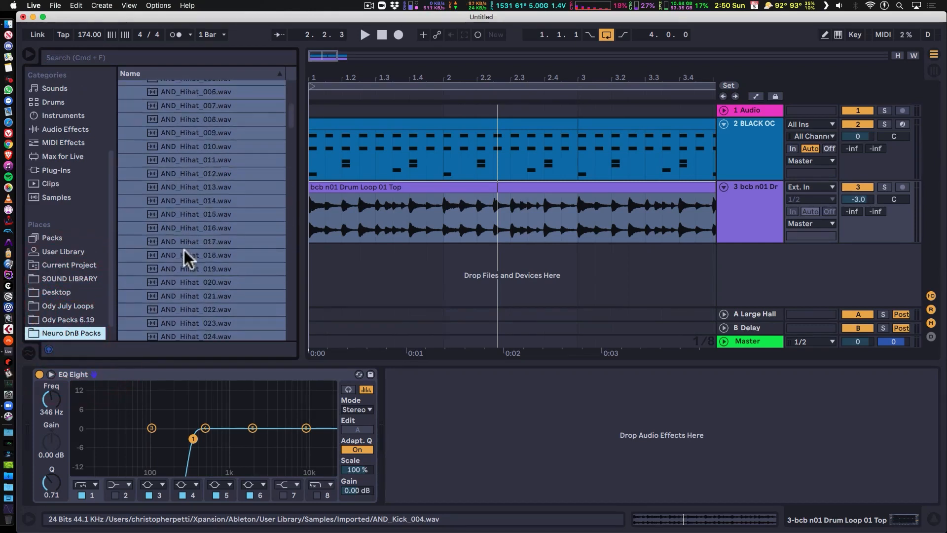
scroll(184, 249, "up", 8)
left_click(132, 194)
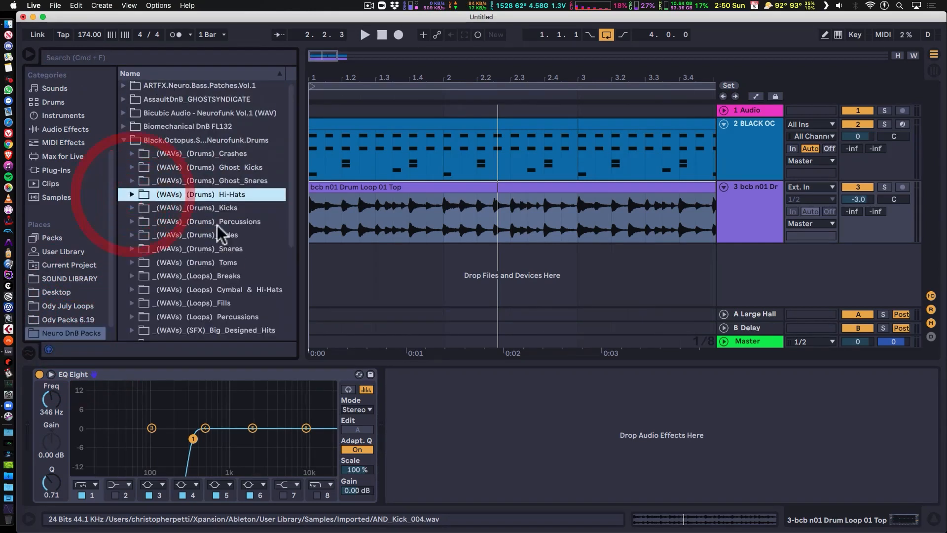
left_click(125, 140)
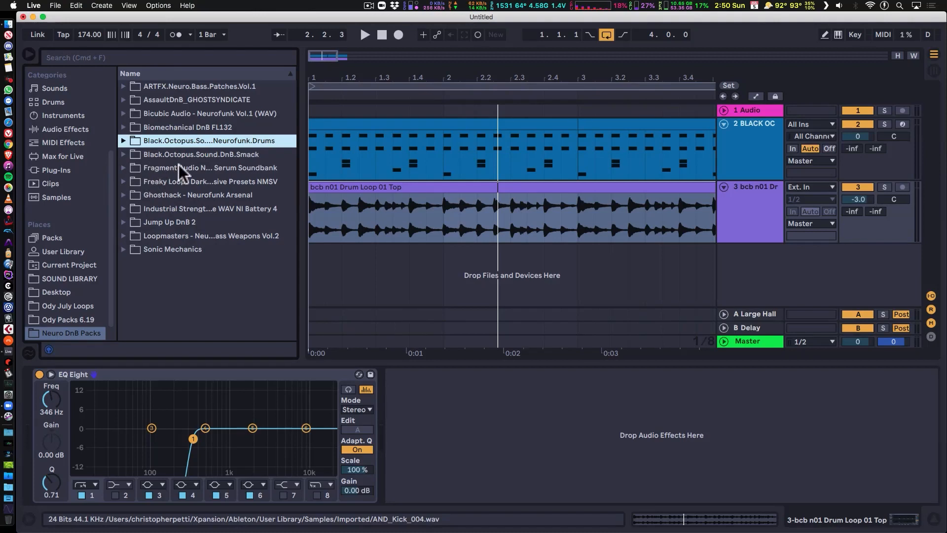
left_click(123, 113)
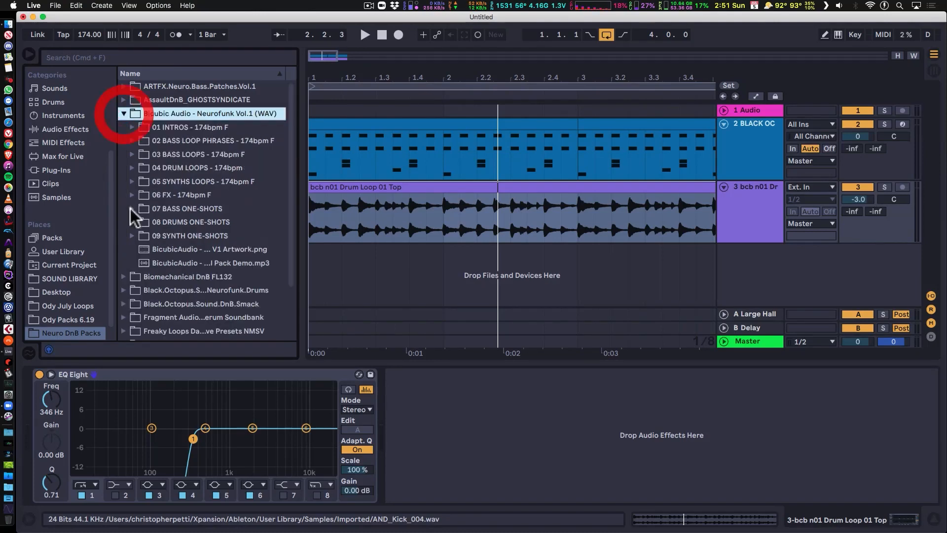
left_click(130, 170)
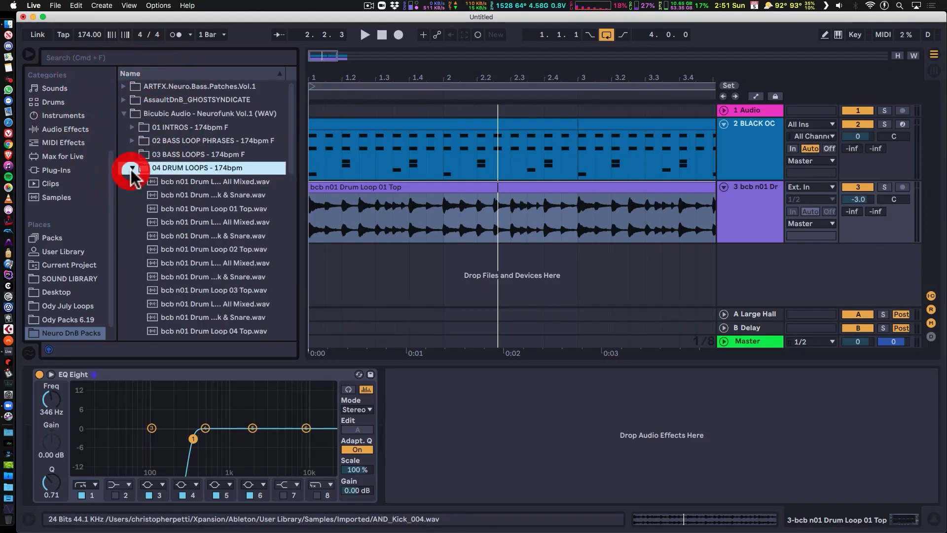
- Audition bcb n01 Drum Loops 10, 09 and 08 Top, and place Drum Loop 08 Top at bar 1 on a new audio track
scroll(222, 247, "down", 10)
scroll(246, 247, "up", 2)
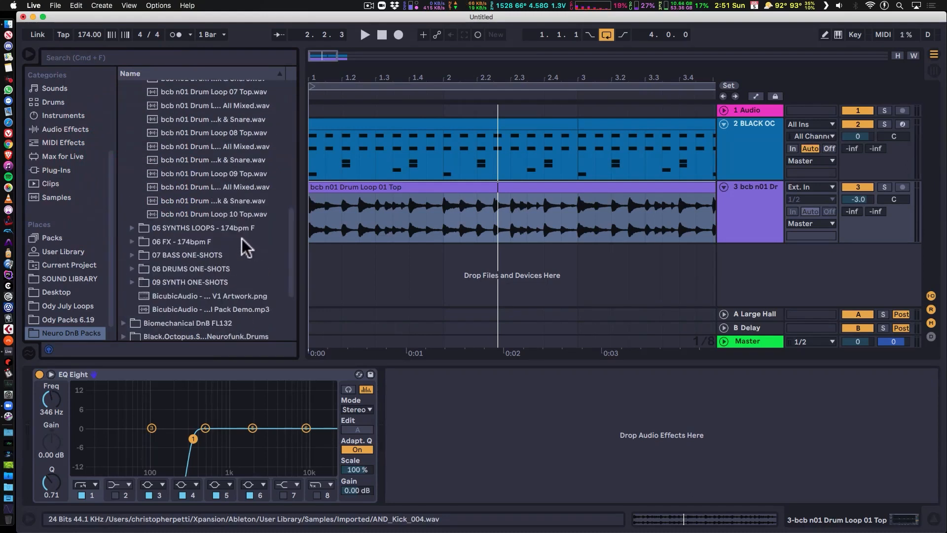
left_click(230, 215)
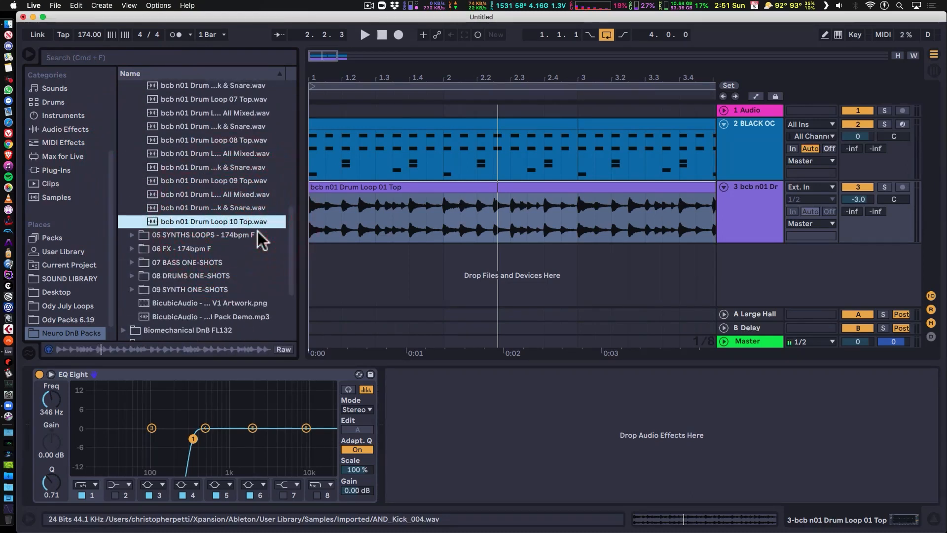
left_click(235, 177)
scroll(261, 212, "up", 6)
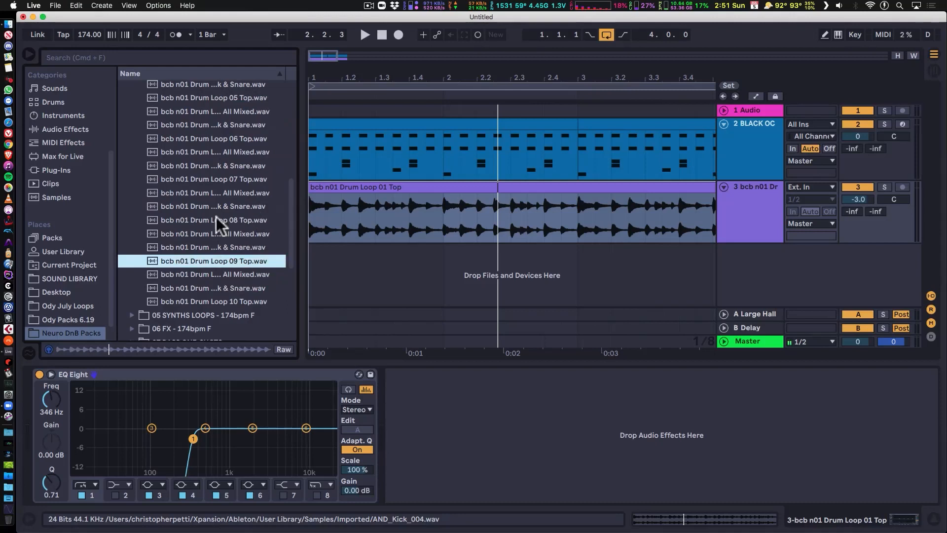
left_click(229, 220)
scroll(247, 225, "up", 2)
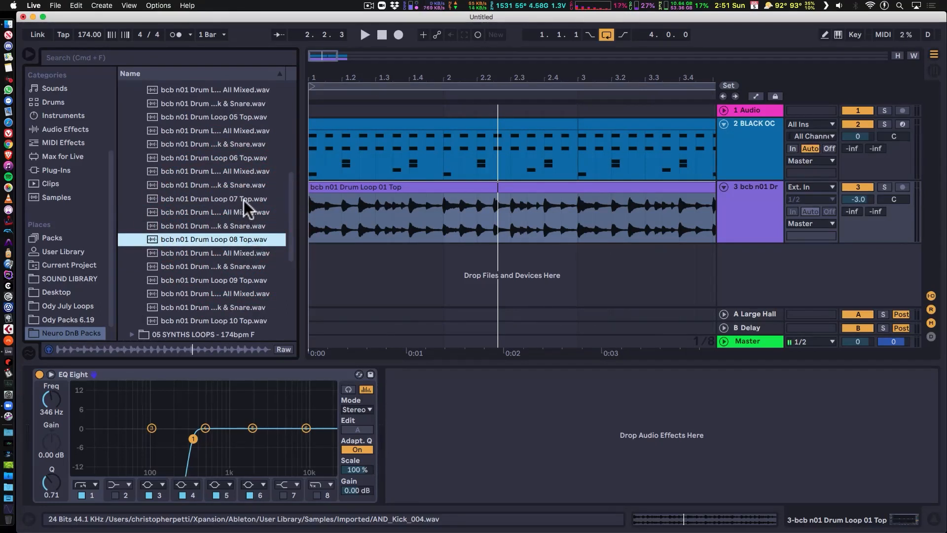
left_click_drag(152, 238, 308, 271)
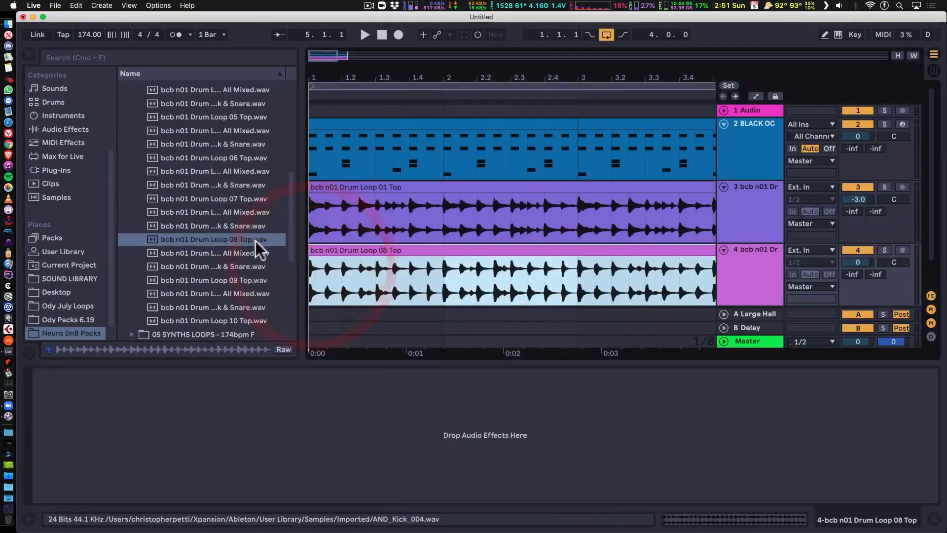
- Audition the bcb n01 Drum Loop 07, 06 and 05 Top samples
left_click(217, 197)
left_click(226, 158)
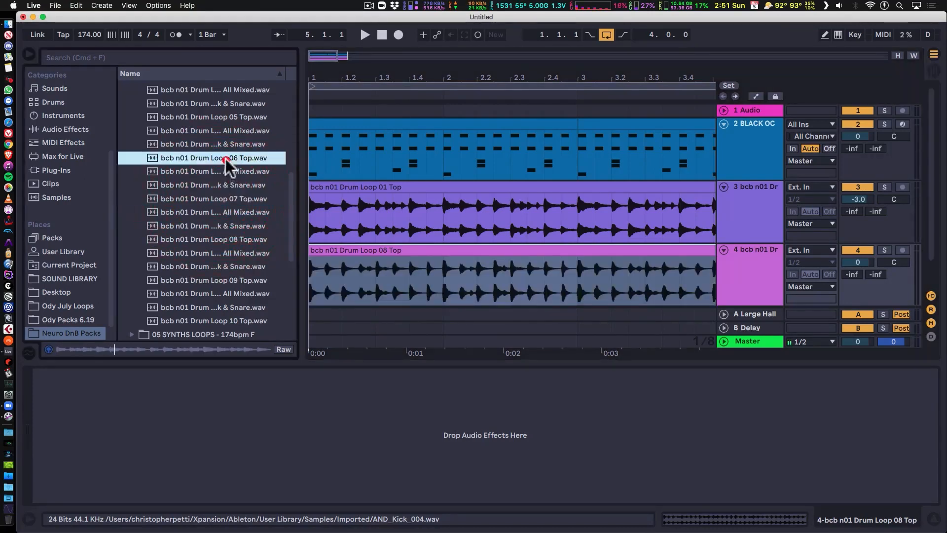
scroll(243, 197, "up", 3)
left_click(239, 161)
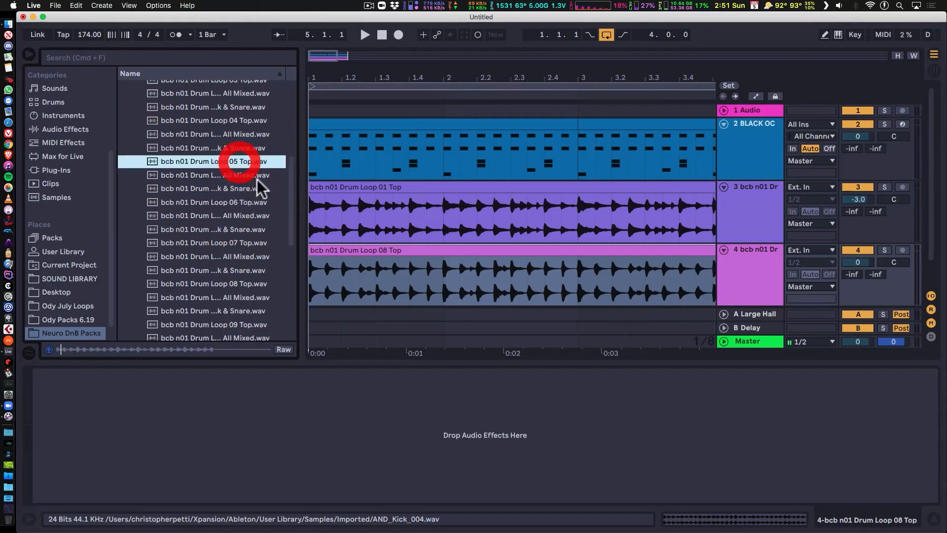
scroll(257, 179, "up", 3)
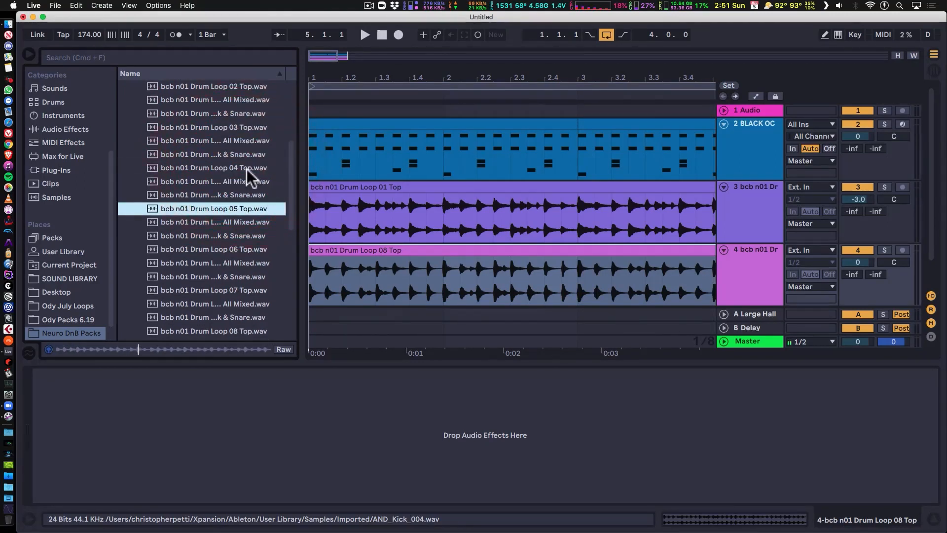
- Hide the device view and place bcb n01 Drum Loop 05 Top at bar 1 on a new audio track below Drum Loop 08 Top
left_click(365, 272)
key("super+alt+l")
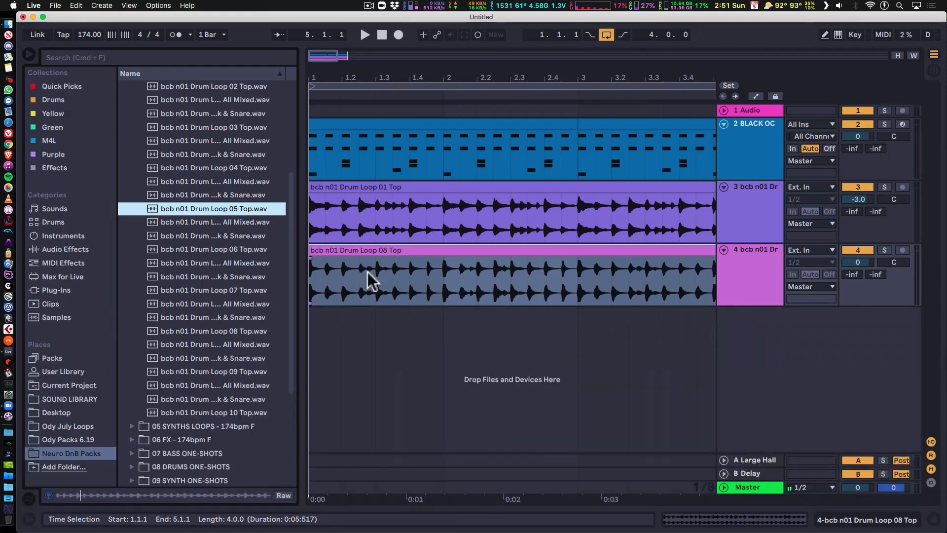
left_click(217, 209)
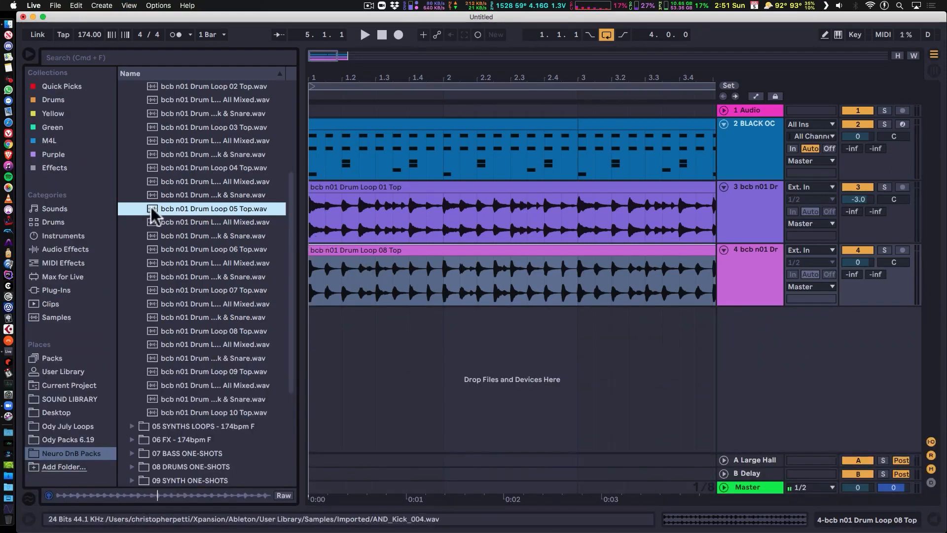
left_click_drag(151, 206, 315, 319)
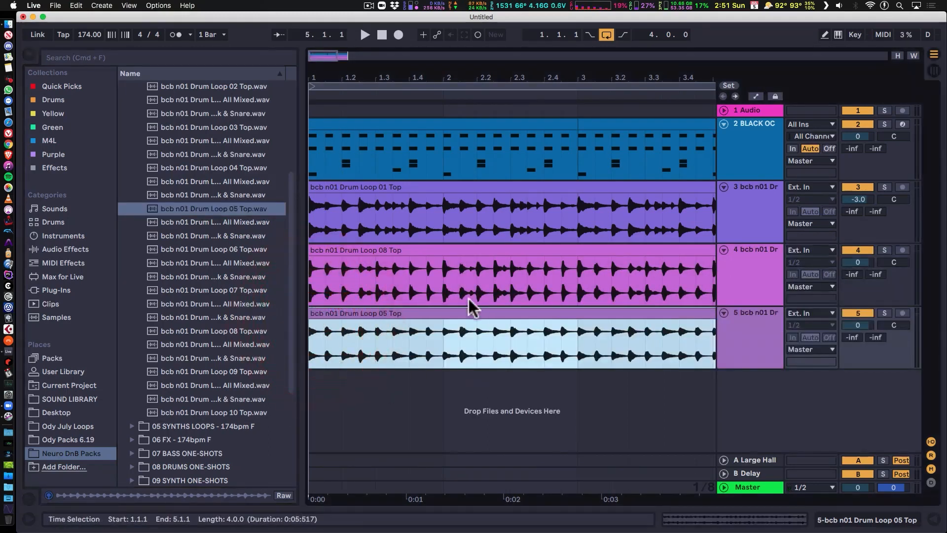
- Audition bcb n01 Drum Loop 04 Top and collapse the Bicubic Audio - Neurofunk Vol.1 folder
left_click(182, 168)
scroll(233, 212, "up", 3)
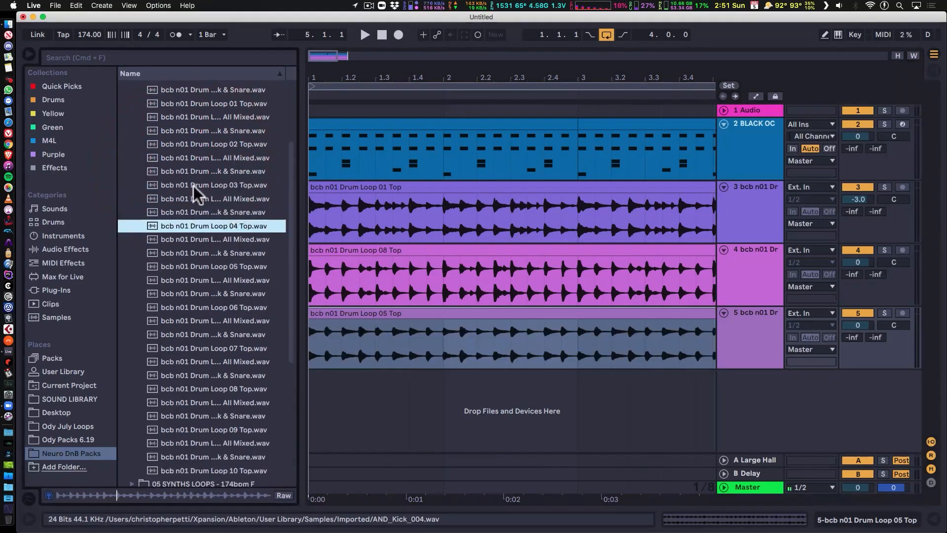
scroll(194, 185, "up", 3)
left_click(131, 167)
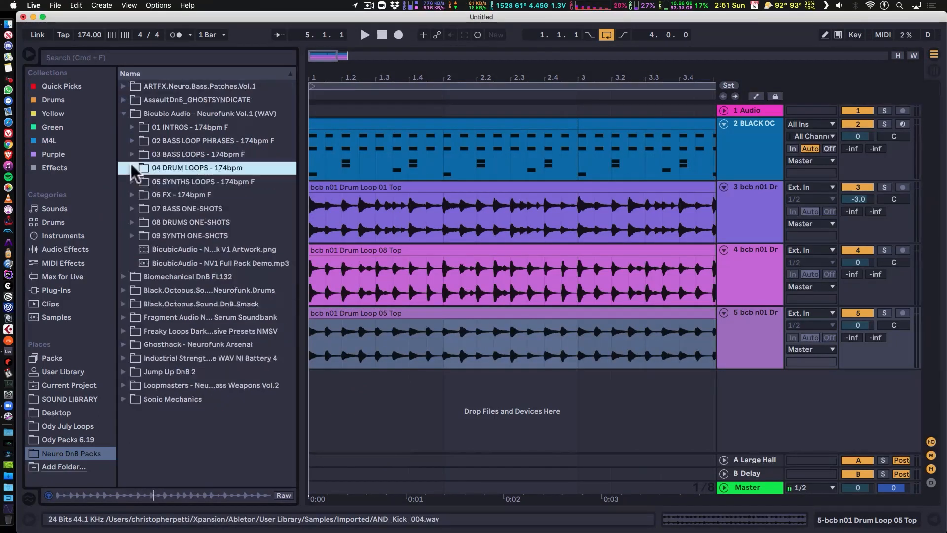
left_click(122, 113)
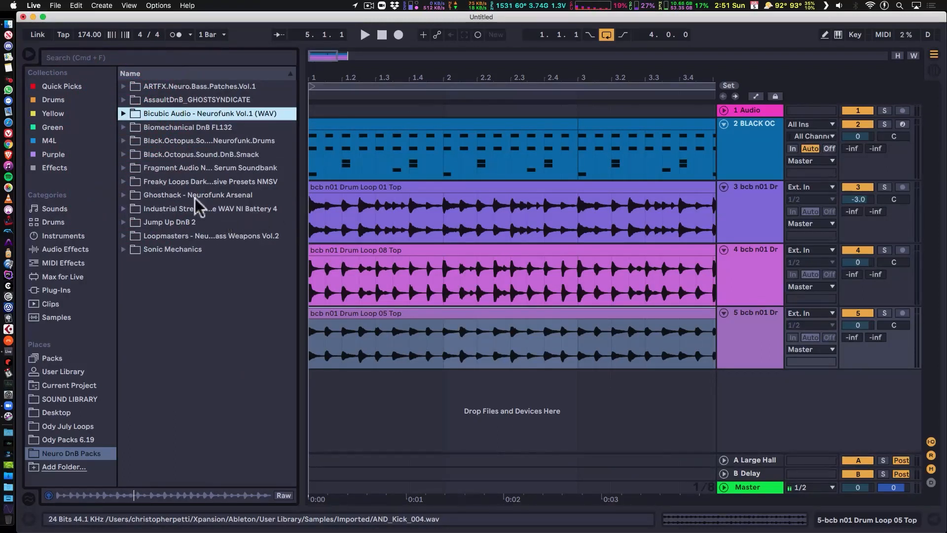
- Expand the 172BPM subfolder of the drum loops in the Black.Octopus.Sound.DnB.Smack pack
left_click(123, 154)
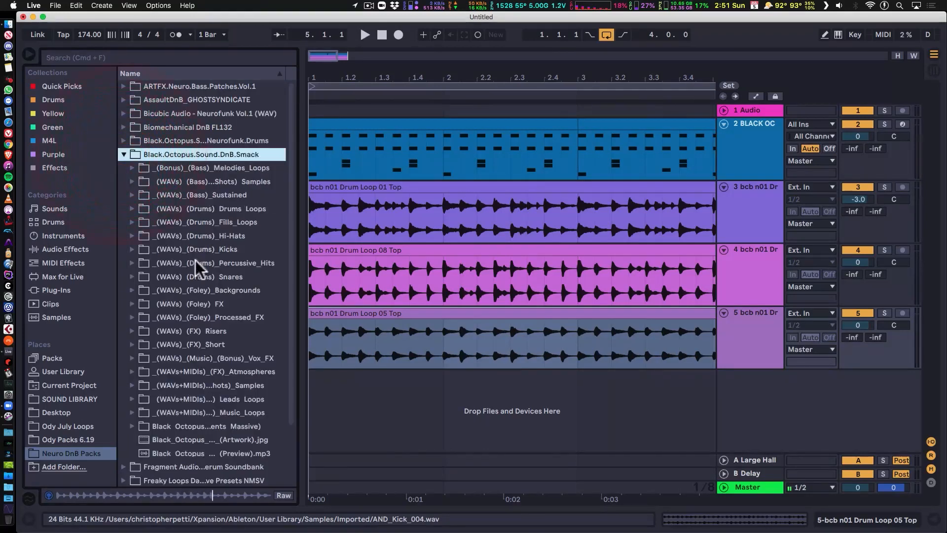
left_click(132, 208)
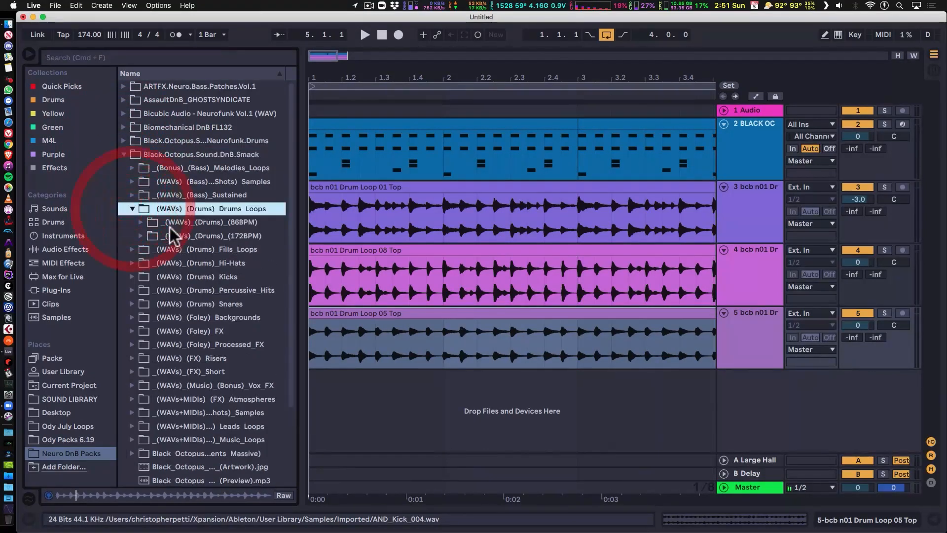
left_click(141, 235)
- Audition the DNBS 172 BPM drum loops, starting with the three 01 versions and continuing through the TOPS samples
left_click(179, 249)
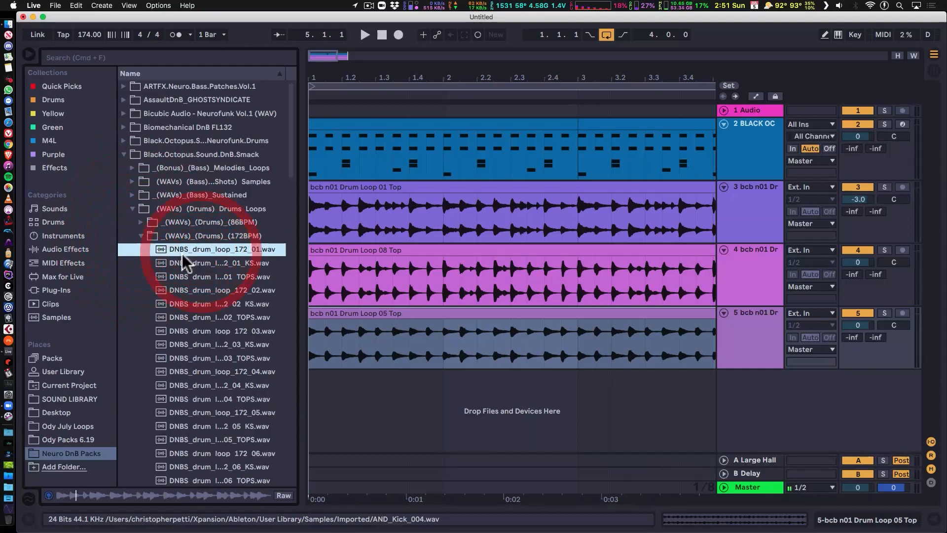
left_click(203, 262)
left_click(205, 277)
scroll(237, 298, "down", 1)
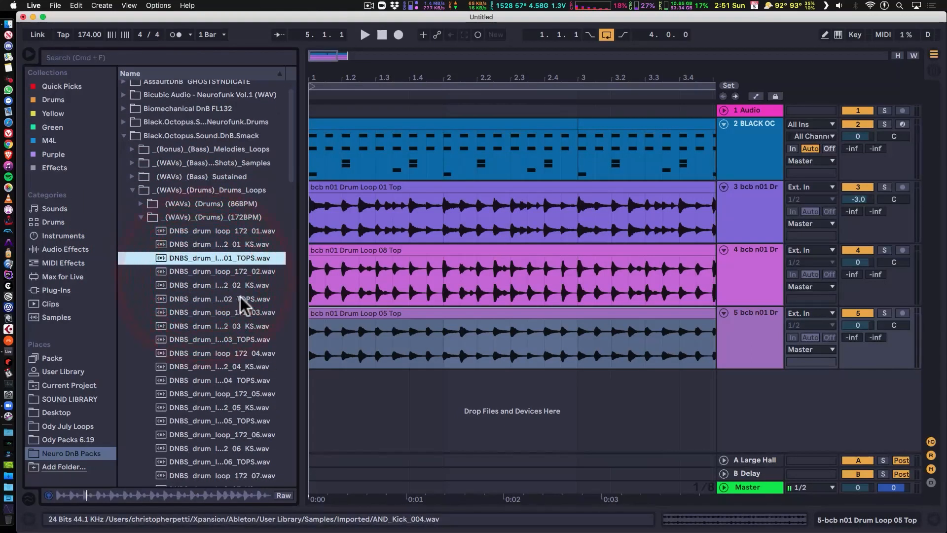
left_click(212, 298)
scroll(241, 298, "down", 1)
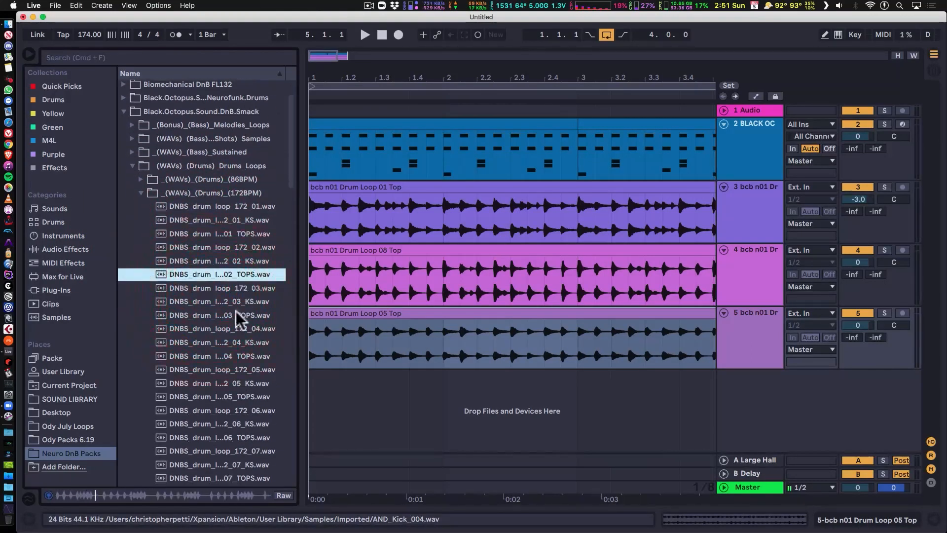
left_click(236, 311)
scroll(238, 312, "down", 1)
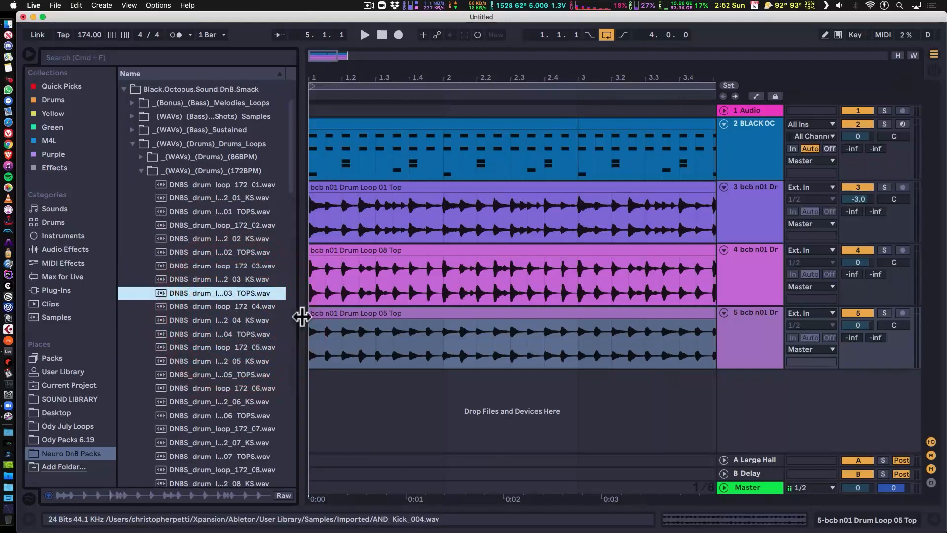
left_click(229, 327)
scroll(261, 321, "down", 1)
left_click(238, 362)
scroll(239, 359, "down", 3)
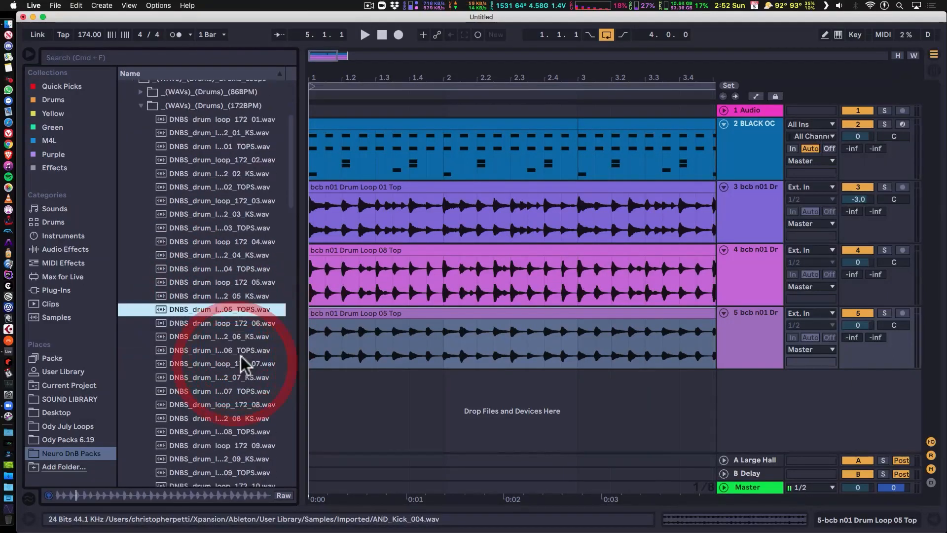
left_click(241, 349)
scroll(242, 348, "down", 3)
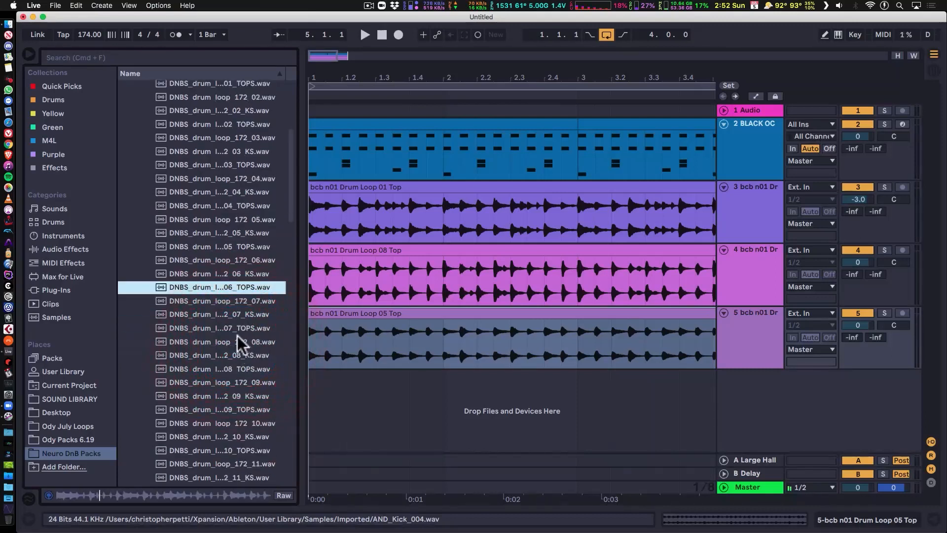
left_click(250, 328)
scroll(250, 327, "down", 5)
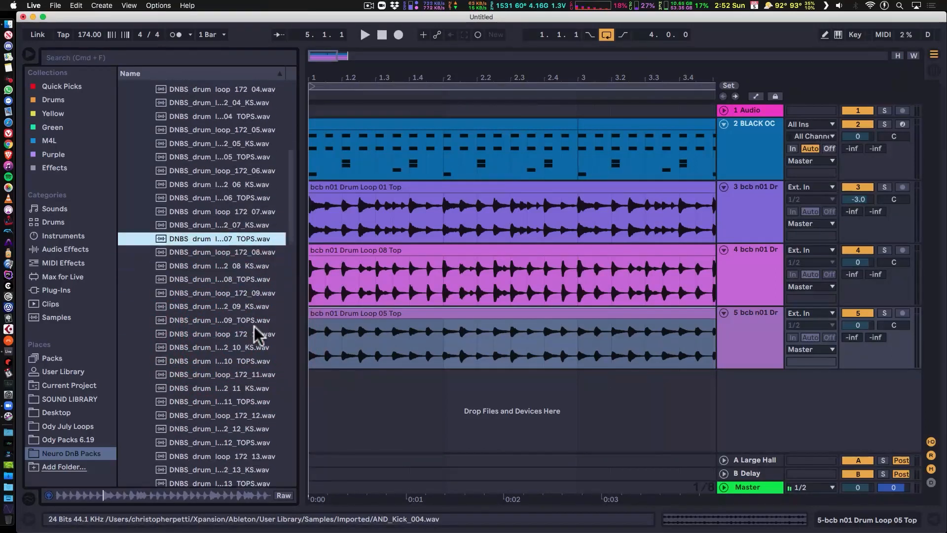
left_click(246, 319)
scroll(247, 331, "down", 1)
left_click(247, 336)
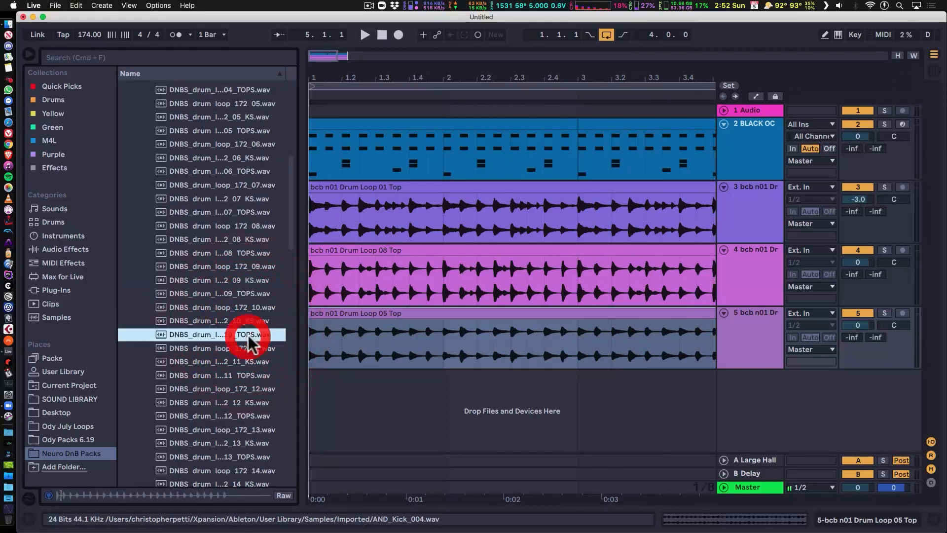
scroll(256, 334, "down", 3)
left_click(243, 351)
scroll(246, 350, "down", 3)
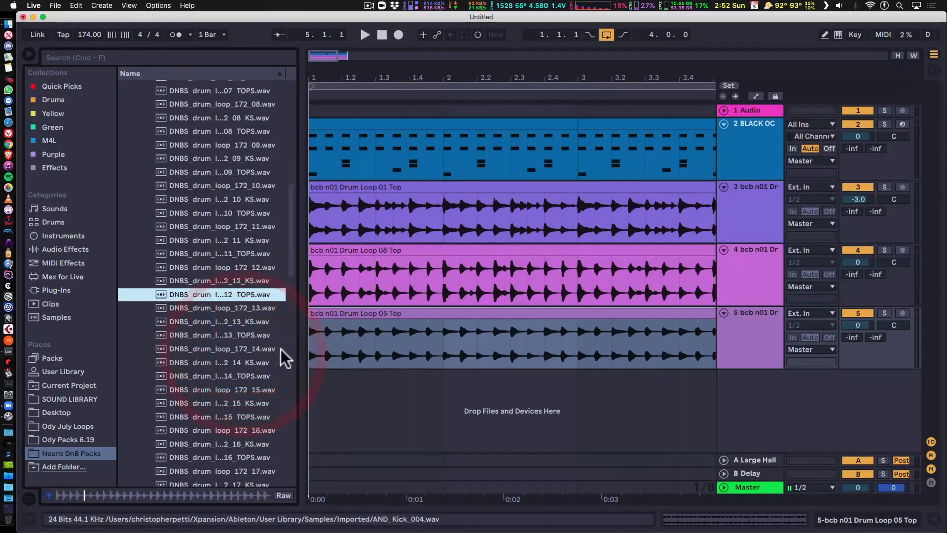
left_click(244, 376)
scroll(247, 370, "down", 3)
left_click(249, 352)
scroll(249, 352, "down", 3)
left_click(246, 378)
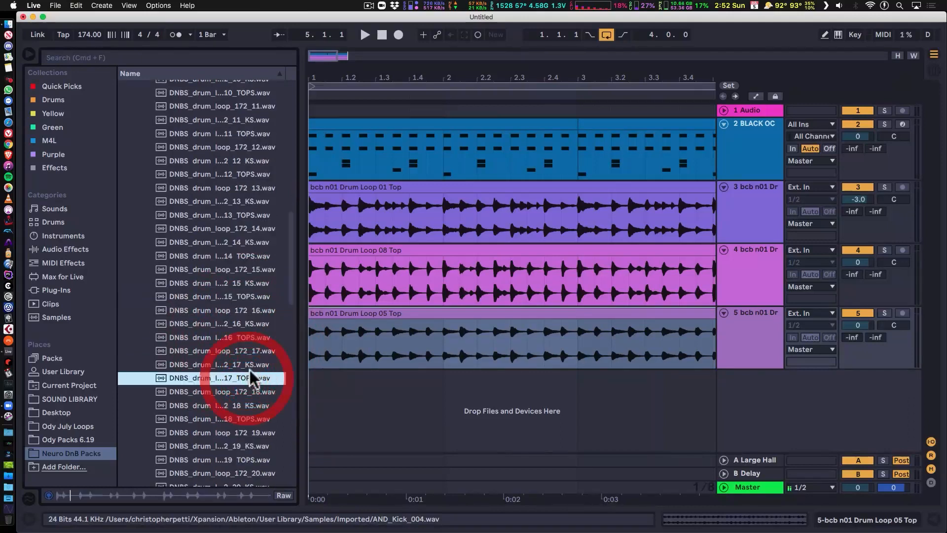
scroll(249, 369, "down", 3)
left_click(236, 391)
scroll(237, 385, "down", 3)
scroll(237, 378, "up", 20)
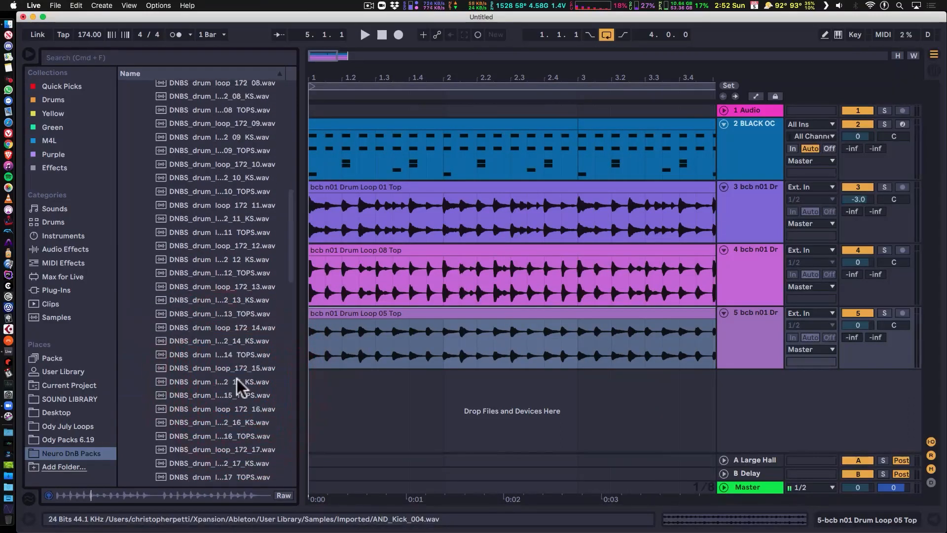
- Collapse the 172BPM and Drums Loops folders along with the Black.Octopus.Sound.DnB.Smack pack
left_click(144, 237)
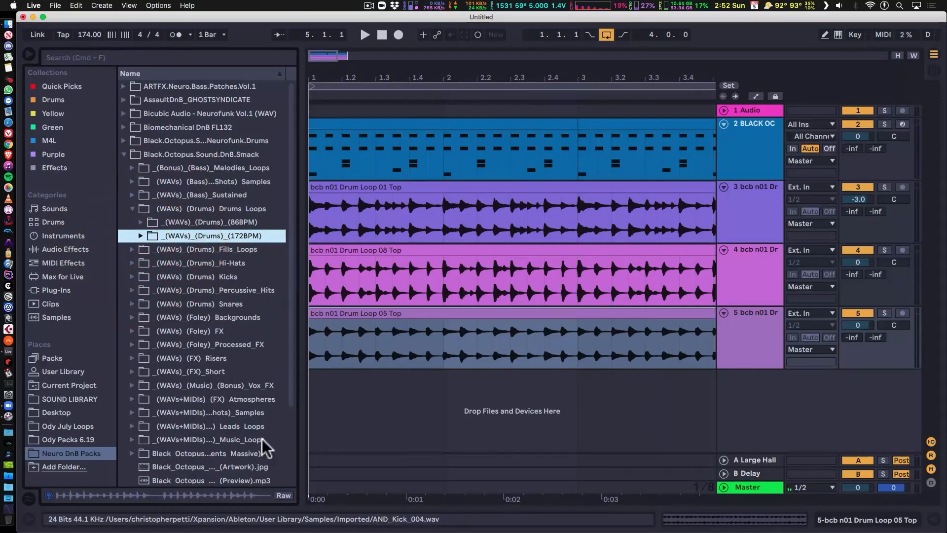
left_click(133, 207)
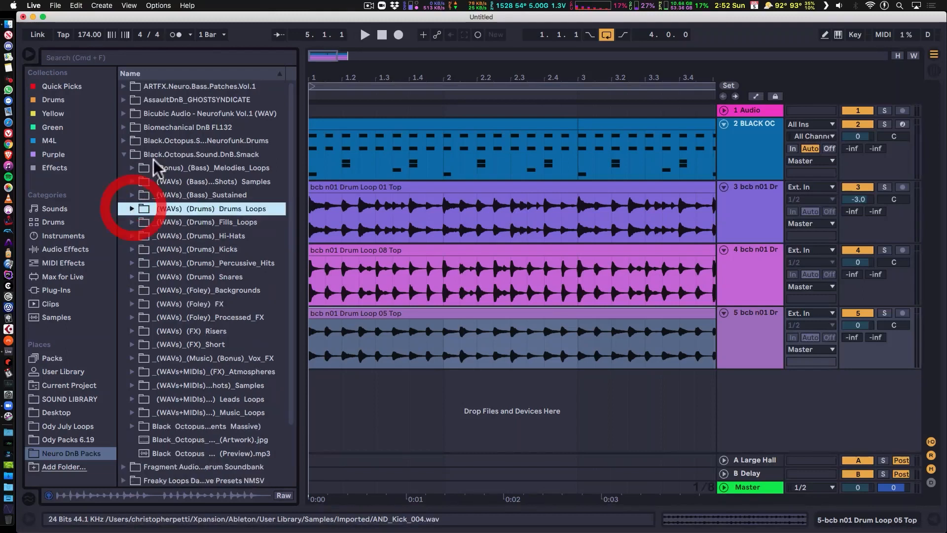
left_click(123, 153)
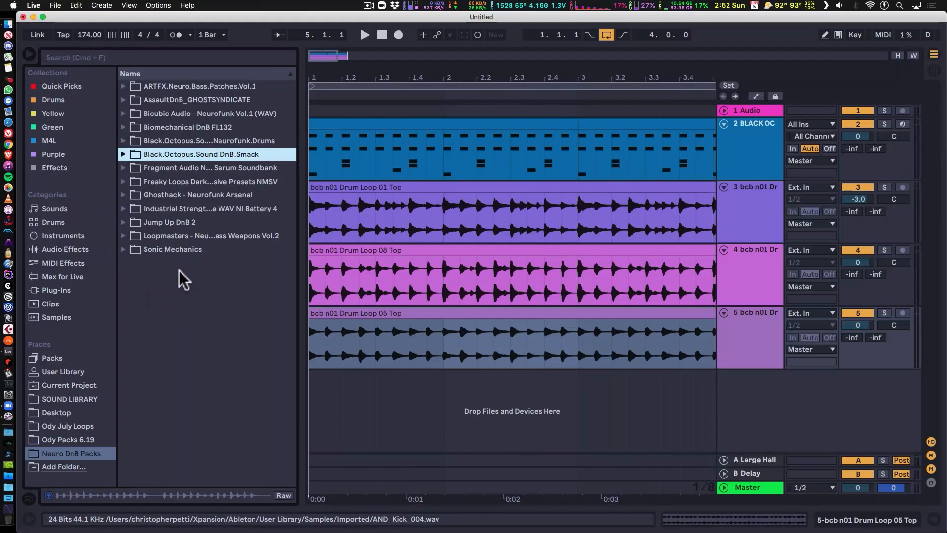
- Expand Sonic Mechanics down to the NFK_WAV_DRUM_LOOPS folder inside NFK_WAV_LOOPS of the first Neurofunk Elements pack
left_click(127, 248)
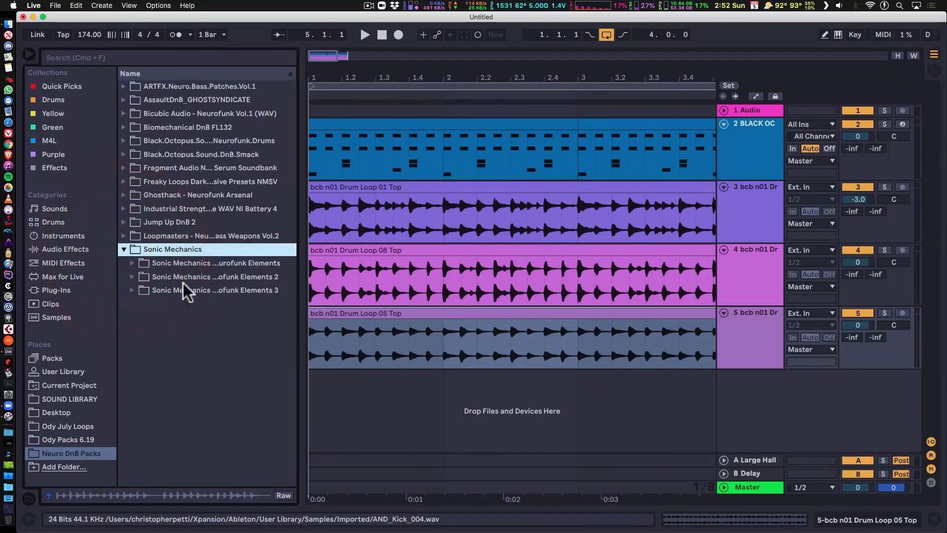
left_click(132, 263)
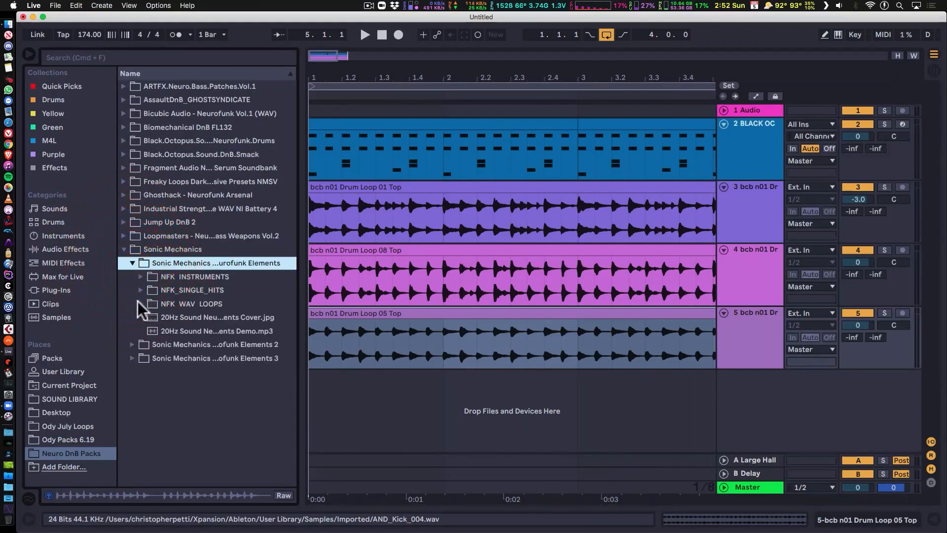
left_click(139, 302)
left_click(149, 344)
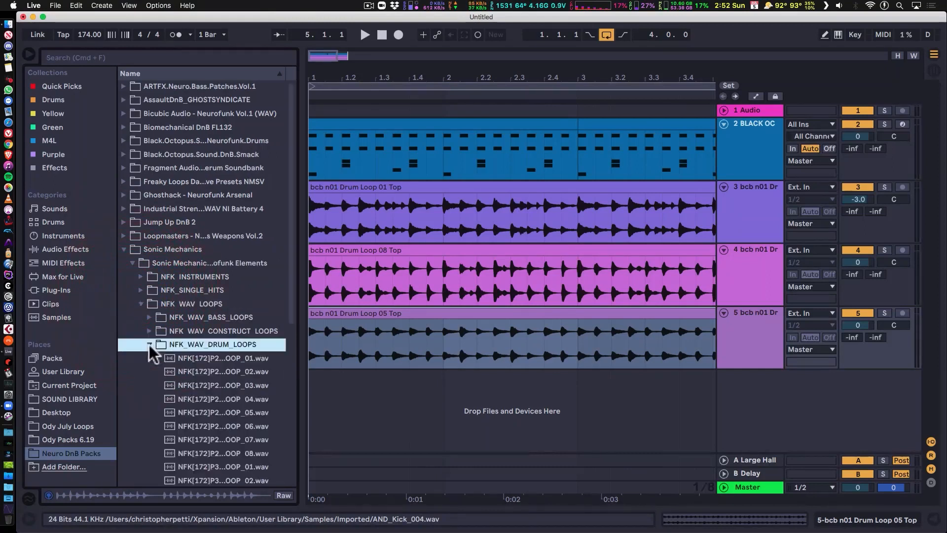
- Audition the NFK[172]P2 drum loops one after another from 01 to 08
left_click(238, 338)
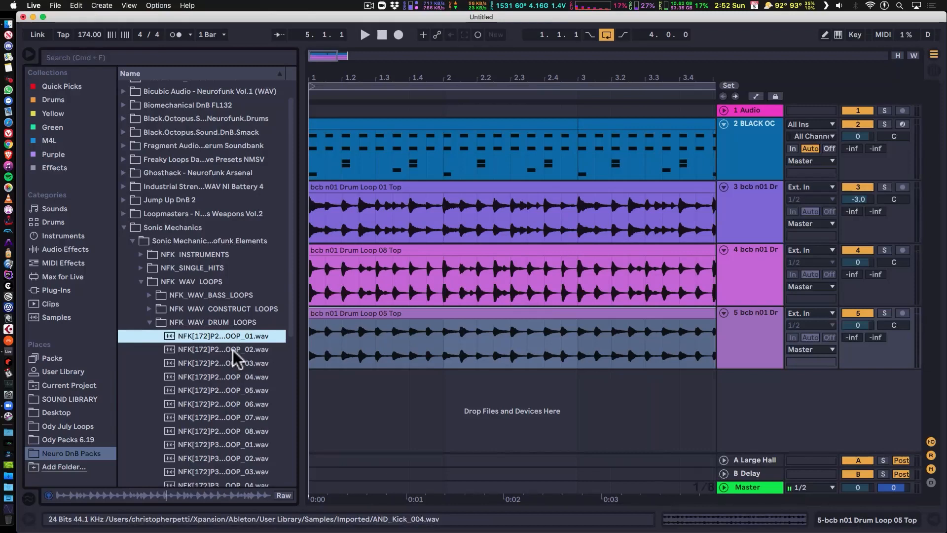
left_click(233, 350)
left_click(226, 365)
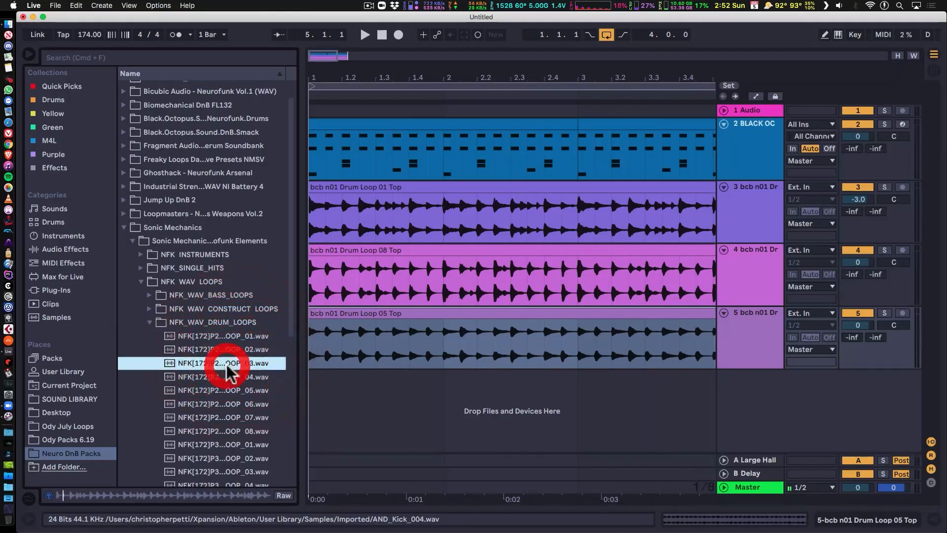
left_click(212, 376)
left_click(220, 390)
left_click(222, 391)
scroll(227, 396, "down", 1)
left_click(232, 399)
scroll(231, 401, "down", 1)
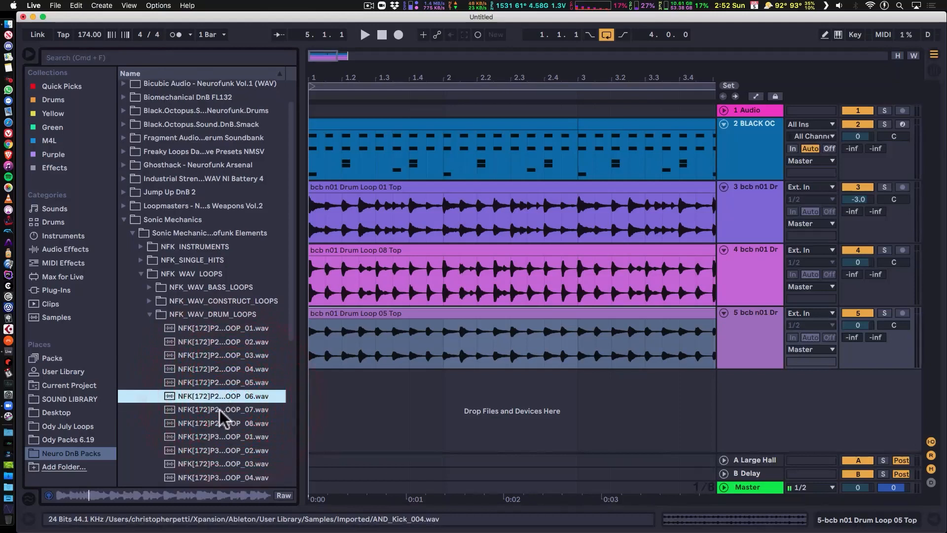
left_click(220, 410)
left_click(235, 423)
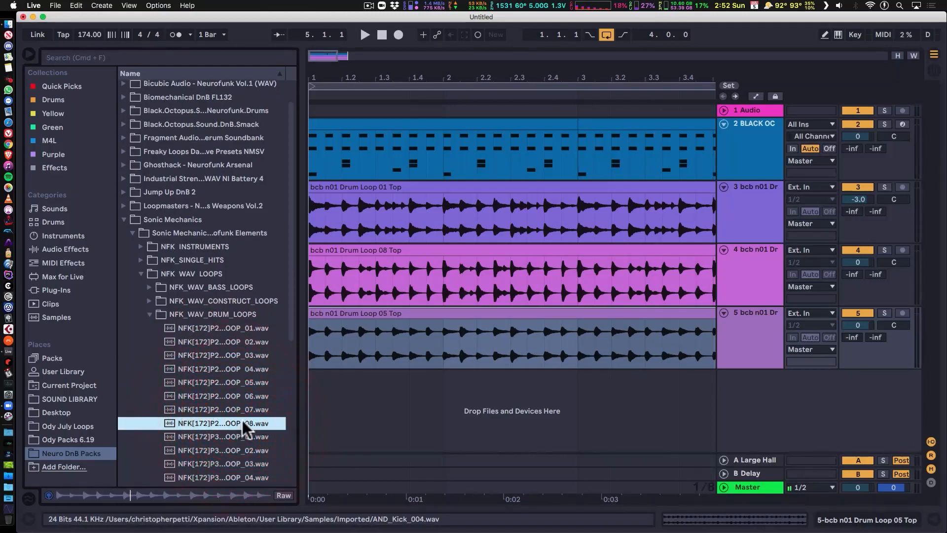
- Audition the NFK[172]P3 drum loops in order, continuing to the first NFK[174]P1 loop
key("Down")
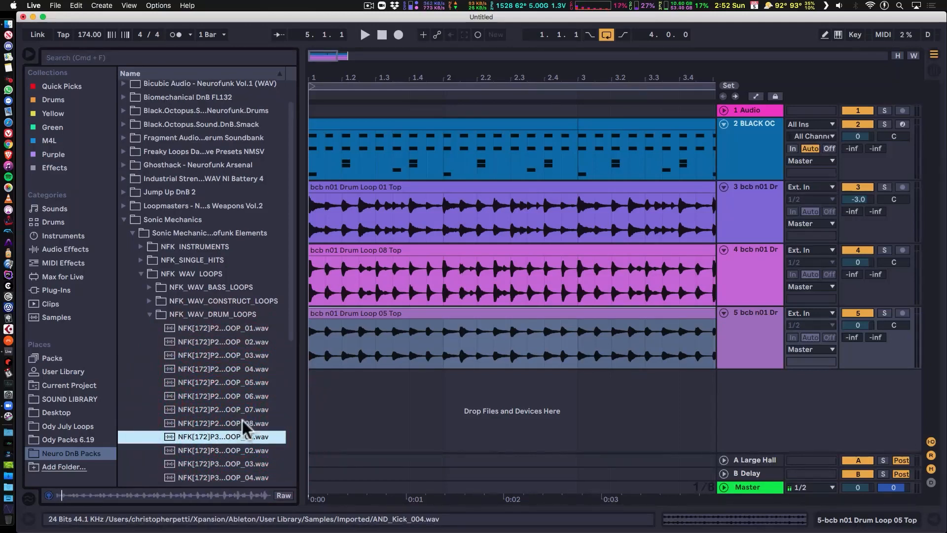
key("Down")
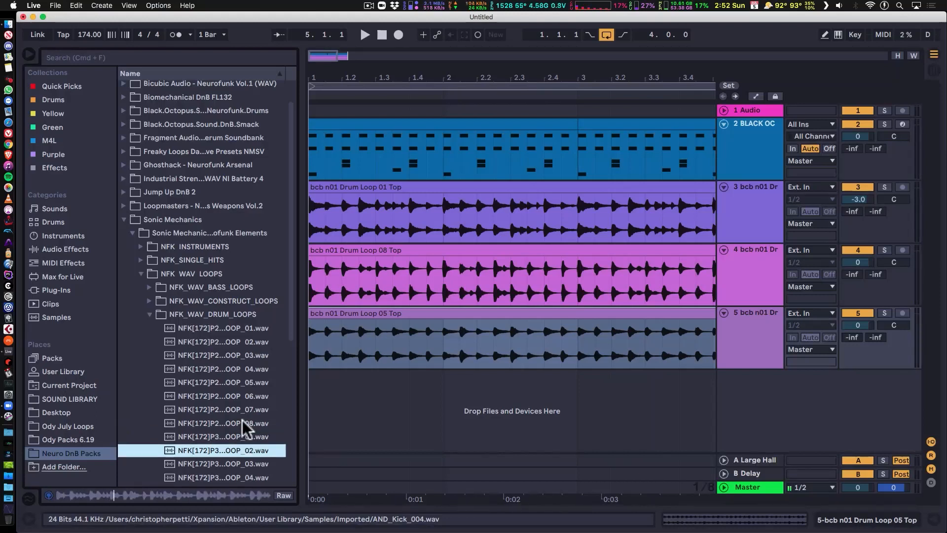
key("Down")
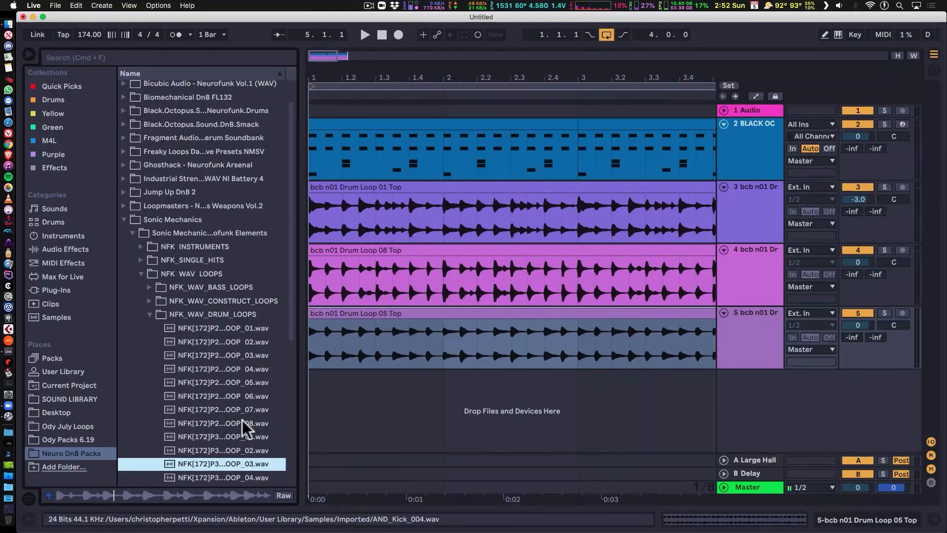
key("Down")
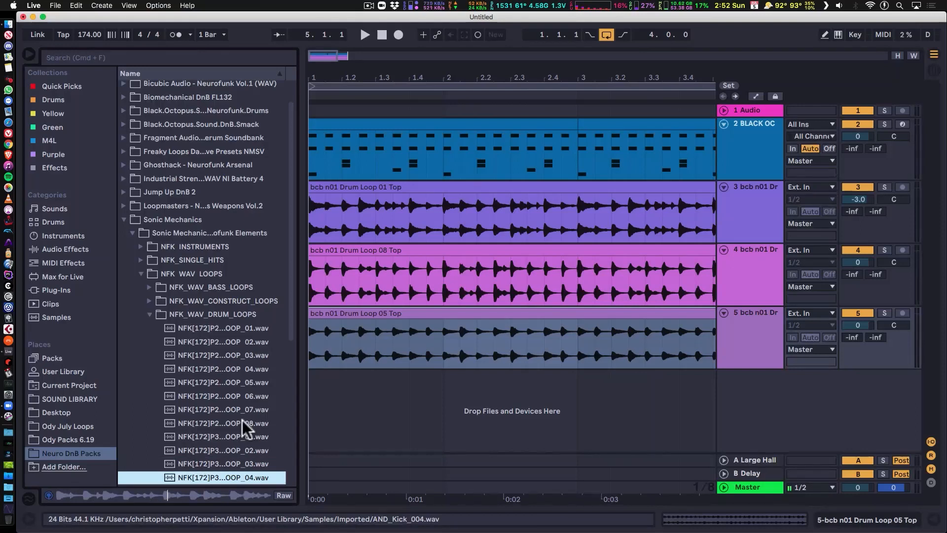
key("Down")
key("Down")
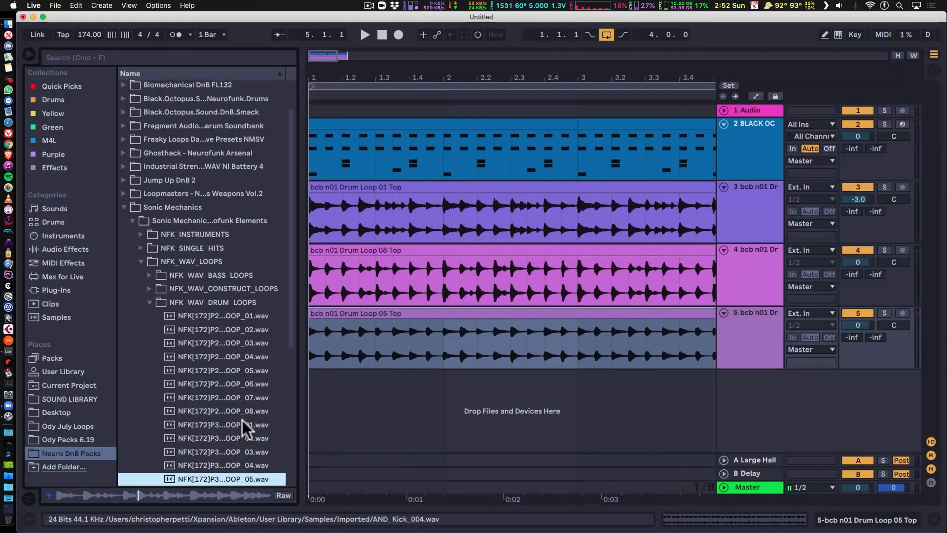
key("Down")
key("Down")
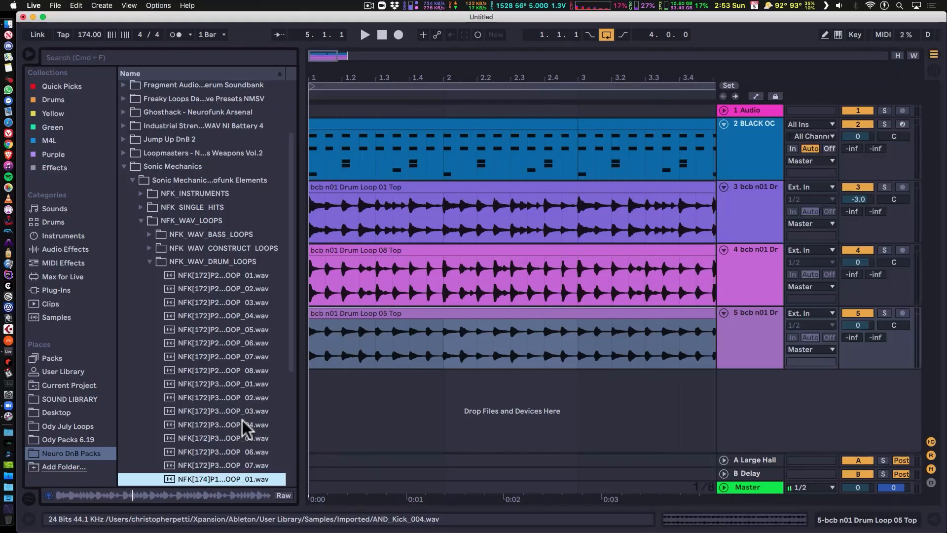
- Place NFK[174]P1_DRUMS_FULL_LOOP_01 at bar 1 on a new audio track below Drum Loop 05 Top and hide the browser
left_click_drag(170, 475, 314, 384)
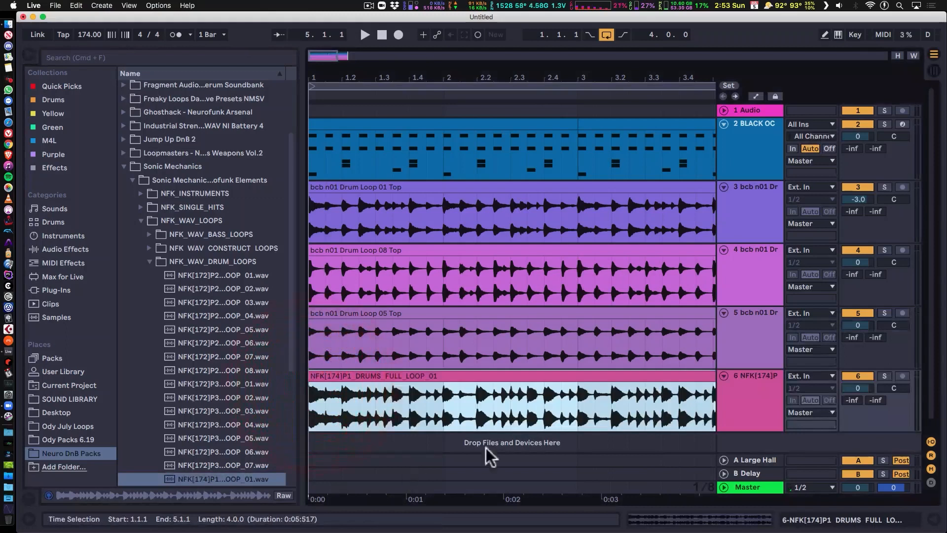
left_click(26, 56)
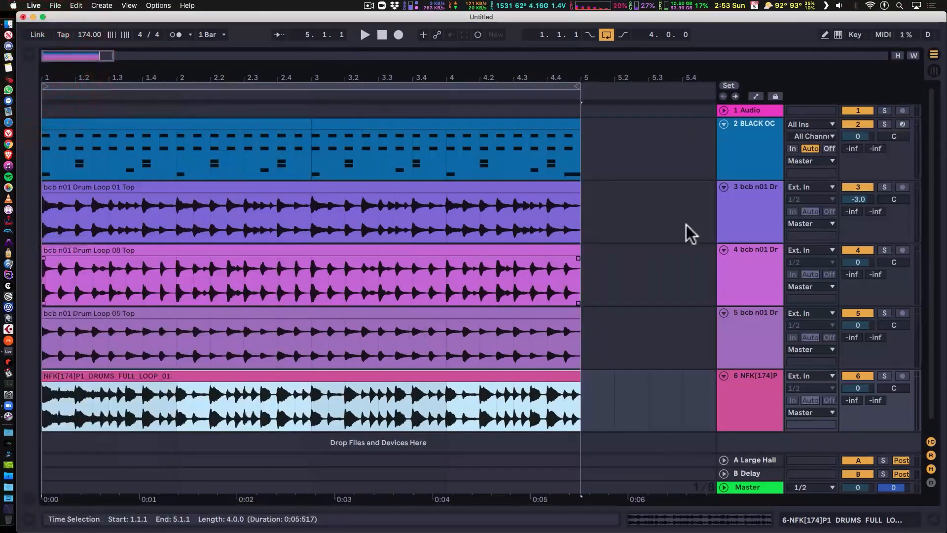
- Copy the EQ Eight low cut from the Drum Loop 01 Top track to tracks 4, 5 and 6 in Session View
double_click(749, 213)
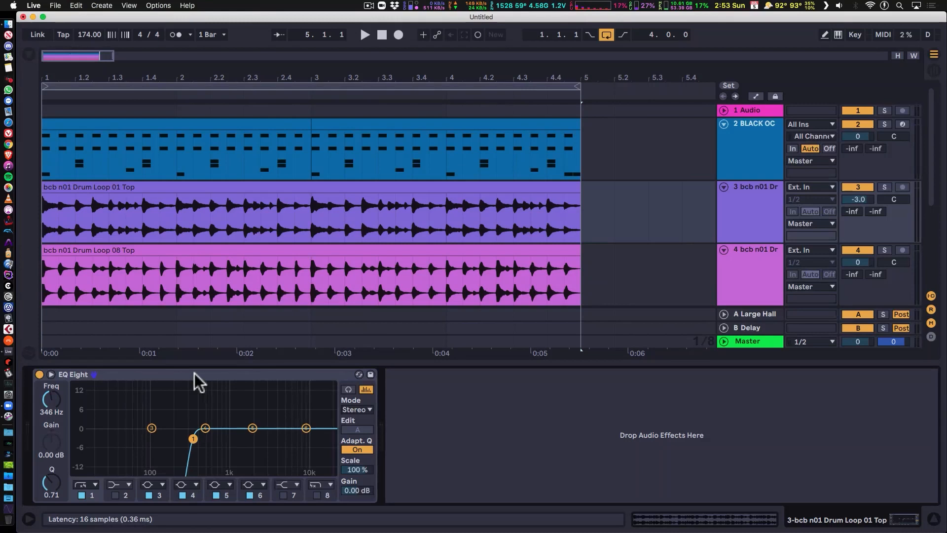
left_click(543, 248)
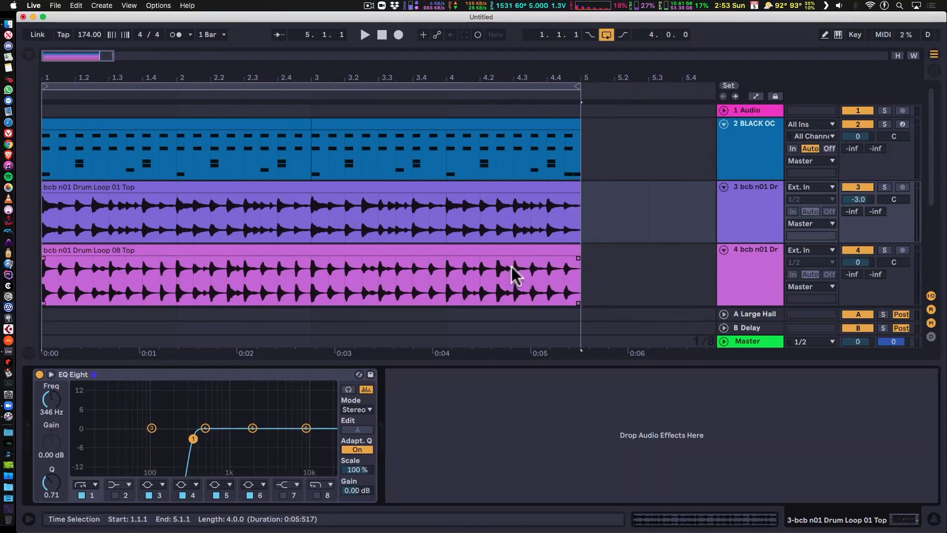
key("Tab")
left_click(120, 57)
left_click(159, 55)
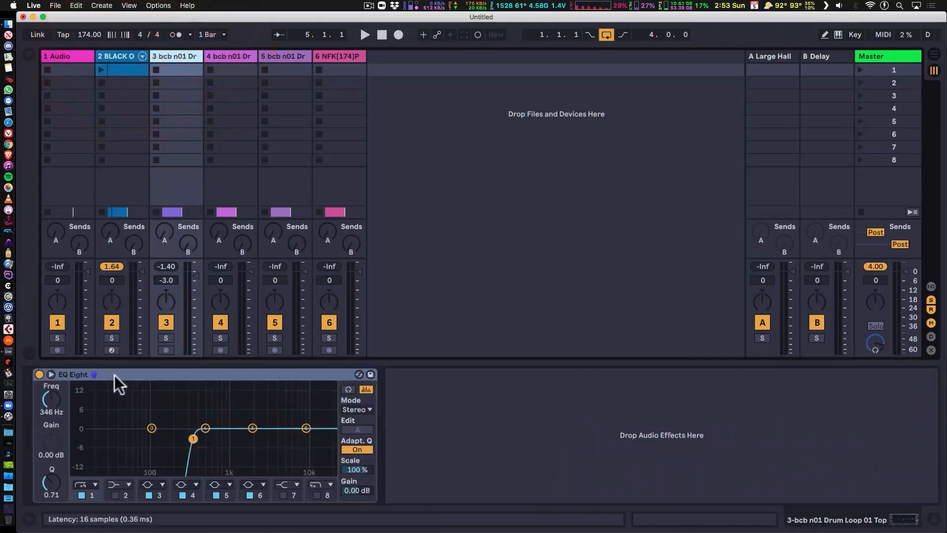
left_click_drag(116, 375, 228, 109)
left_click_drag(180, 372, 289, 174)
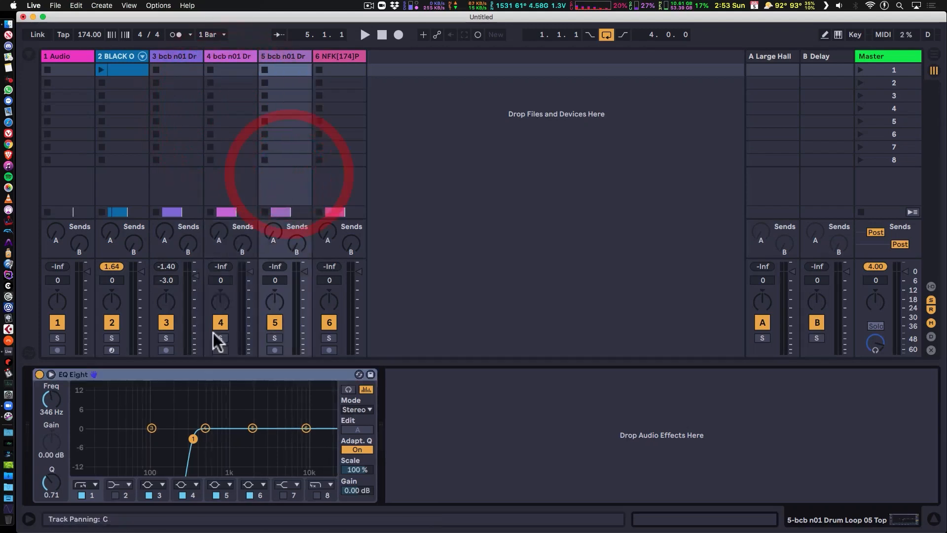
left_click_drag(209, 377, 331, 179)
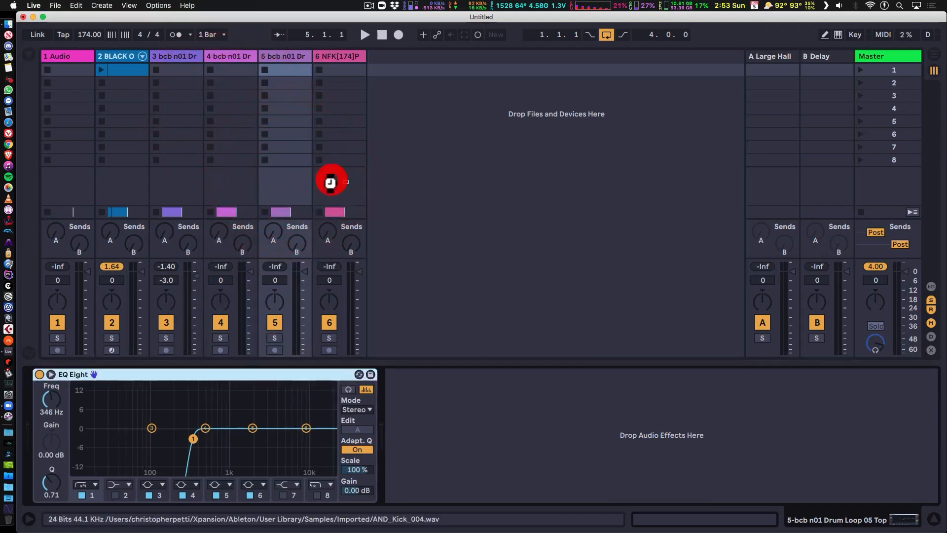
- Deactivate tracks 3, 4 and 5, return to Arrangement View and play the loop
left_click(168, 58)
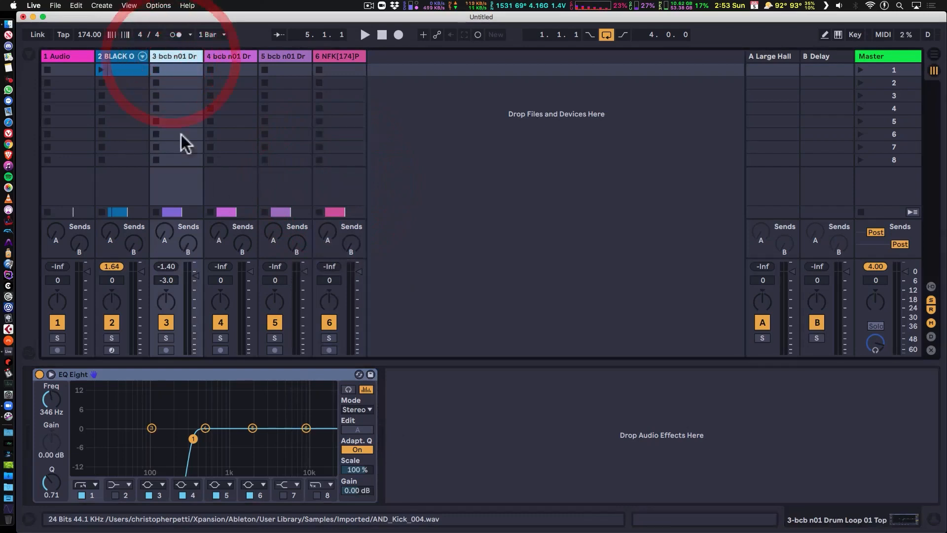
left_click_drag(168, 324, 303, 327)
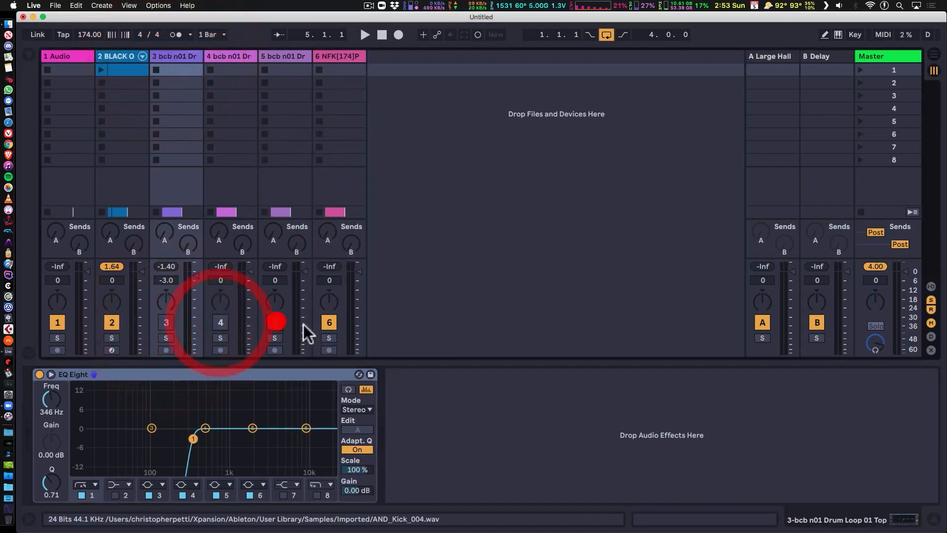
key("Tab")
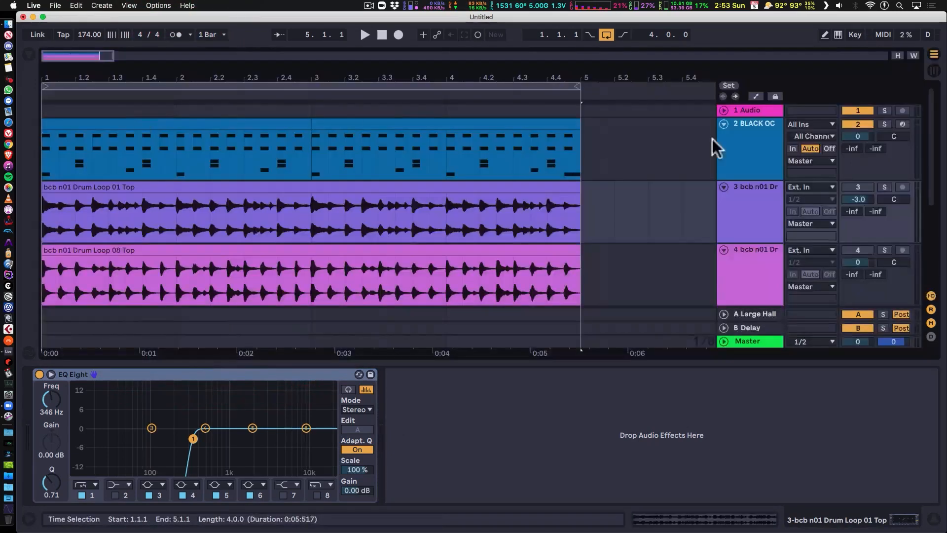
key("space")
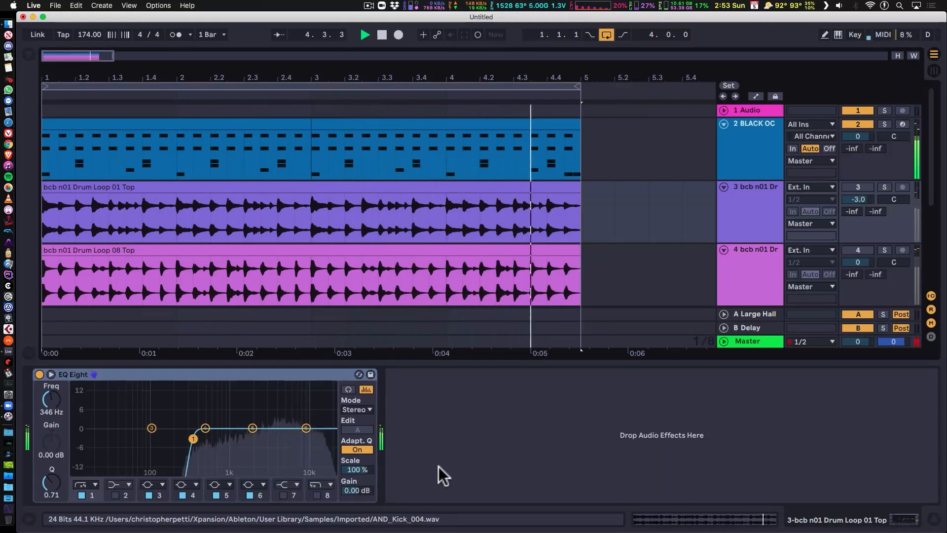
- Hide the device view and reactivate tracks 5, 4 and 3 one at a time during playback
key("super+alt+l")
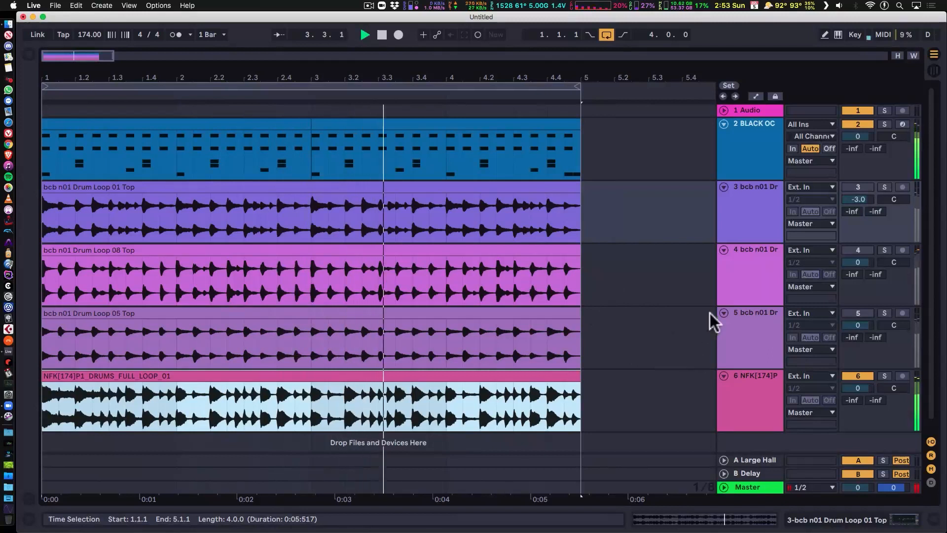
left_click(865, 311)
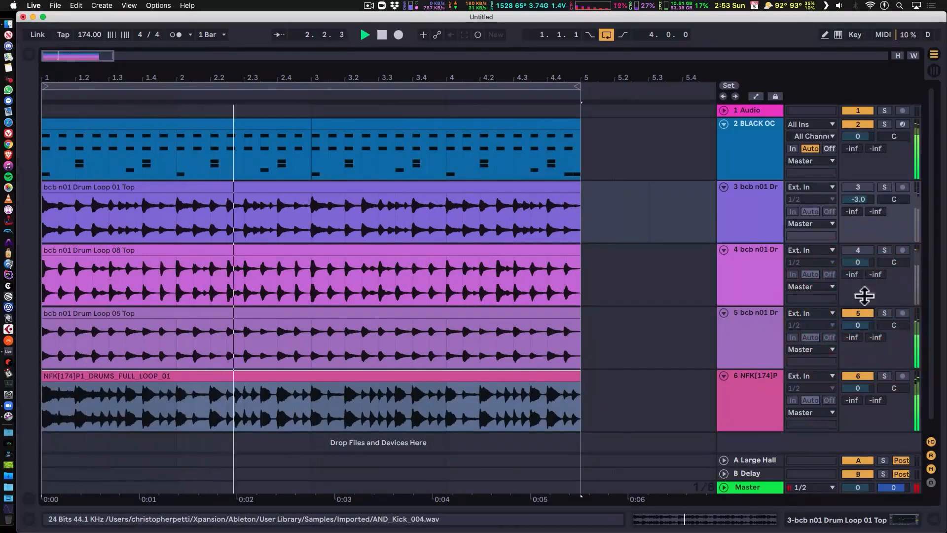
left_click(858, 250)
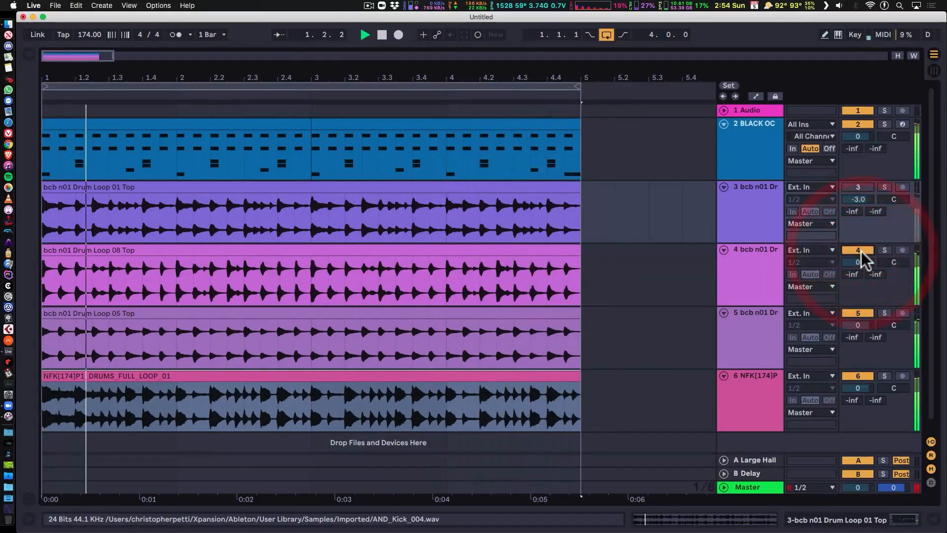
left_click(866, 189)
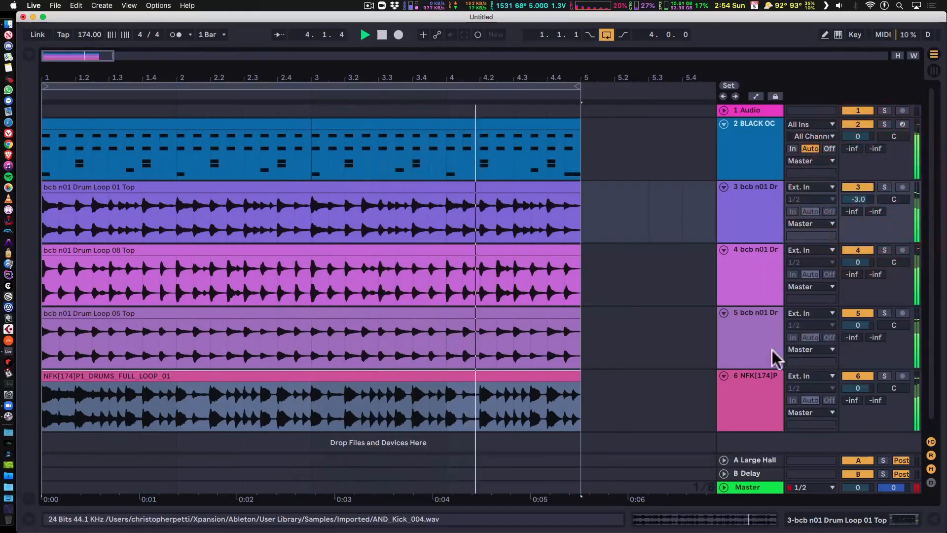
left_click(543, 395)
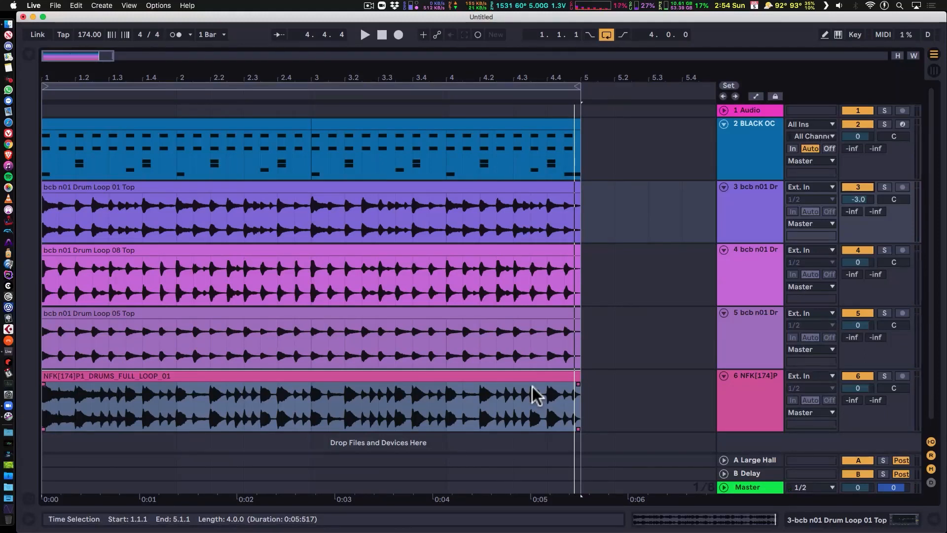
left_click(309, 214)
left_click(311, 214)
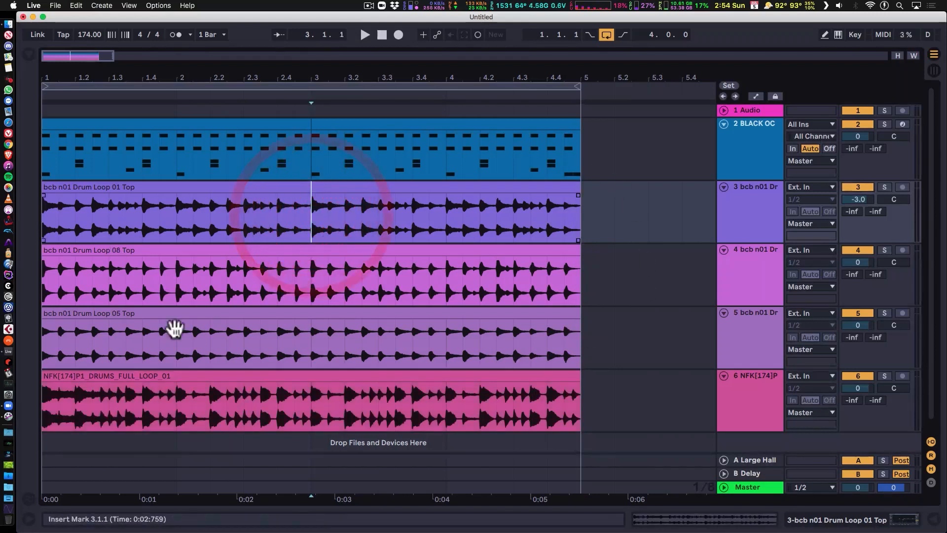
- Cut the eighth-note kick and snare hits out of the full loop on track 6 across all four bars
left_click(44, 404)
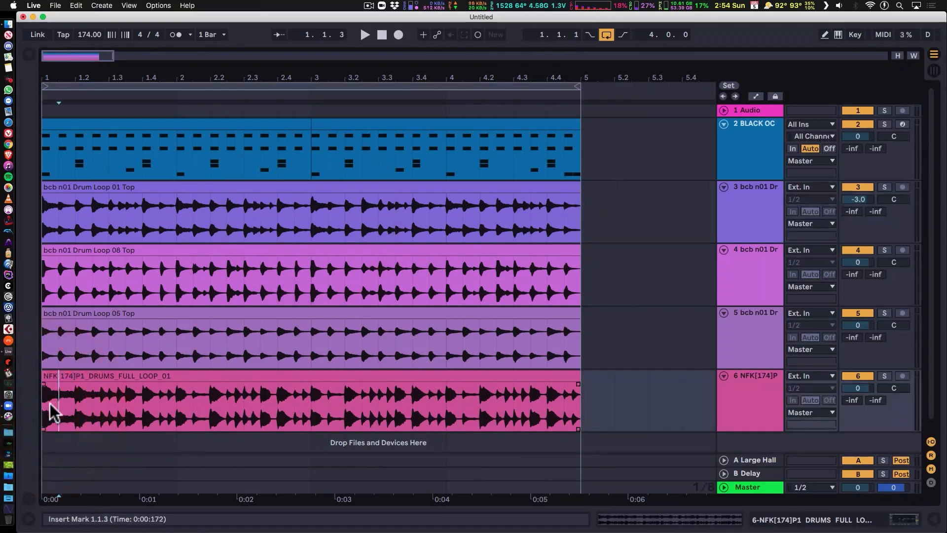
left_click(40, 405, "shift")
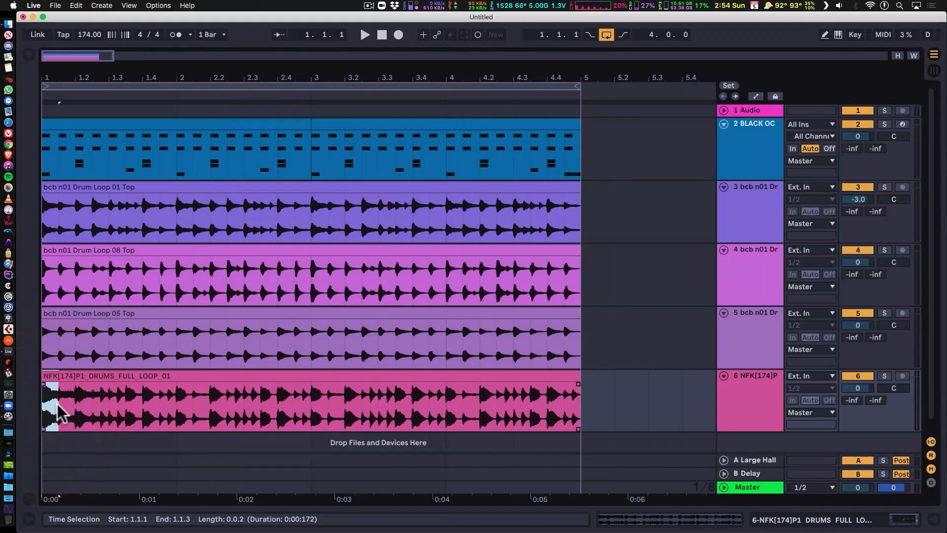
key("Delete")
left_click(74, 402)
left_click_drag(74, 402, 547, 412)
key("Delete")
key("super+e")
key("Delete")
key("Delete")
left_click(261, 404)
key("Delete")
key("Delete")
left_click(345, 408)
key("Delete")
key("Delete")
key("Delete")
left_click(479, 405)
key("Delete")
left_click(531, 413)
key("Delete")
key("Delete")
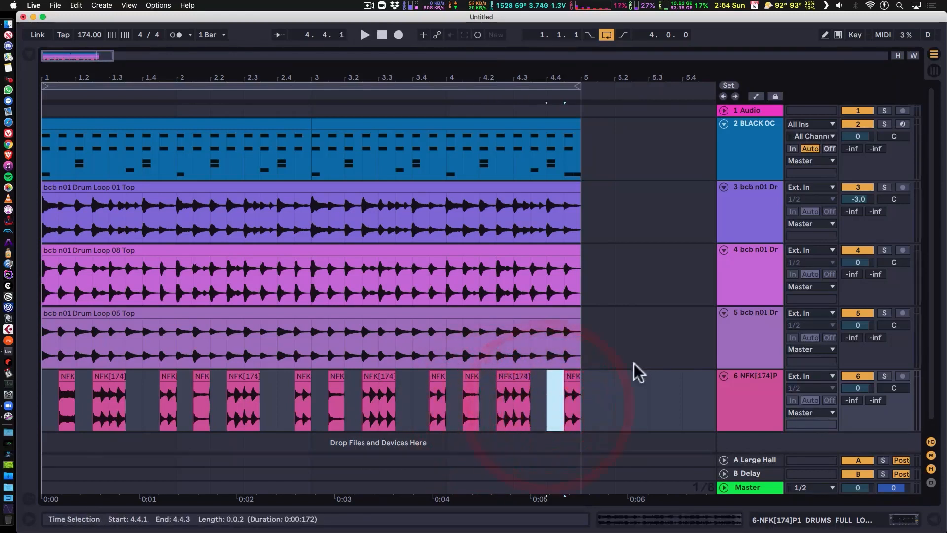
- Deactivate tracks 5, 4 and 3 and play the loop with only the drum pattern and the cut-up full loop
left_click(854, 310)
left_click(860, 250)
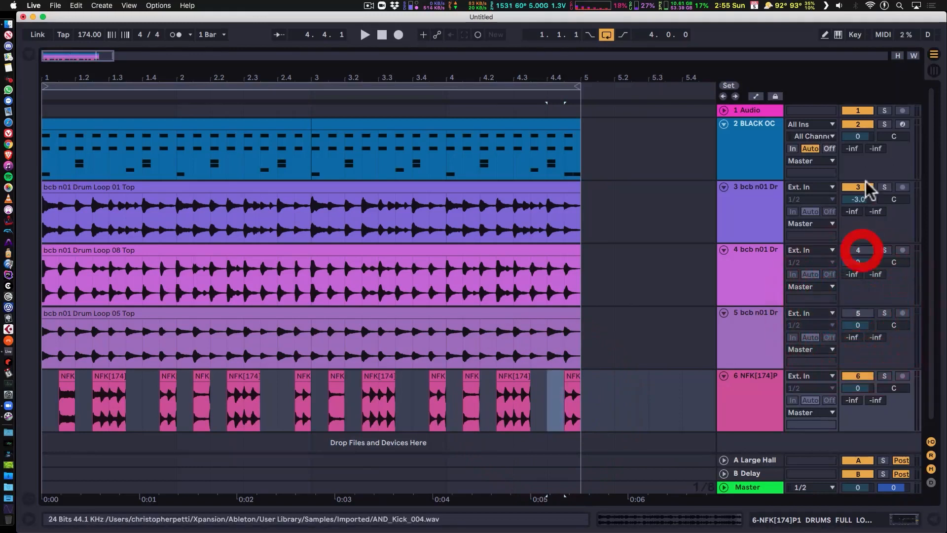
left_click(858, 186)
key("space")
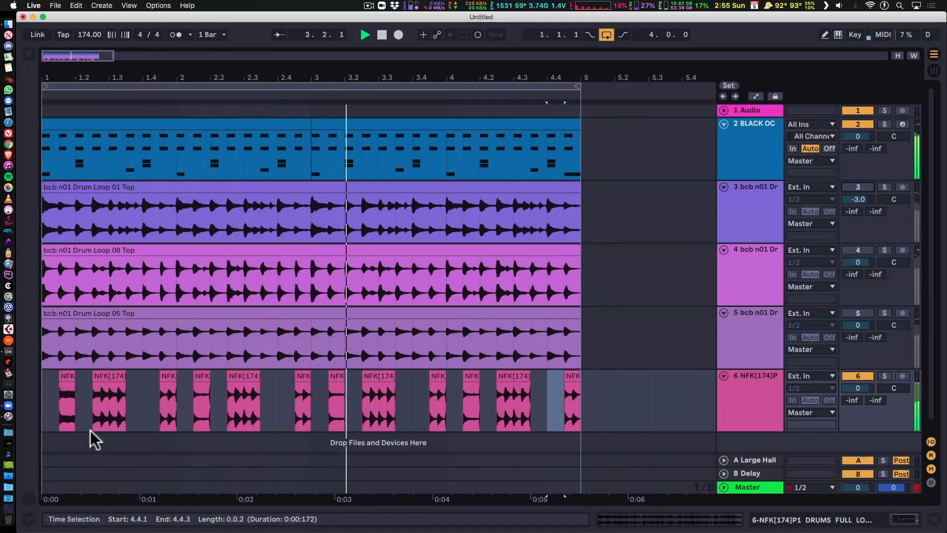
- Listen to the chopped full loop soloed, compare the beat with track 6 off and on, and stop playback
left_click(884, 376)
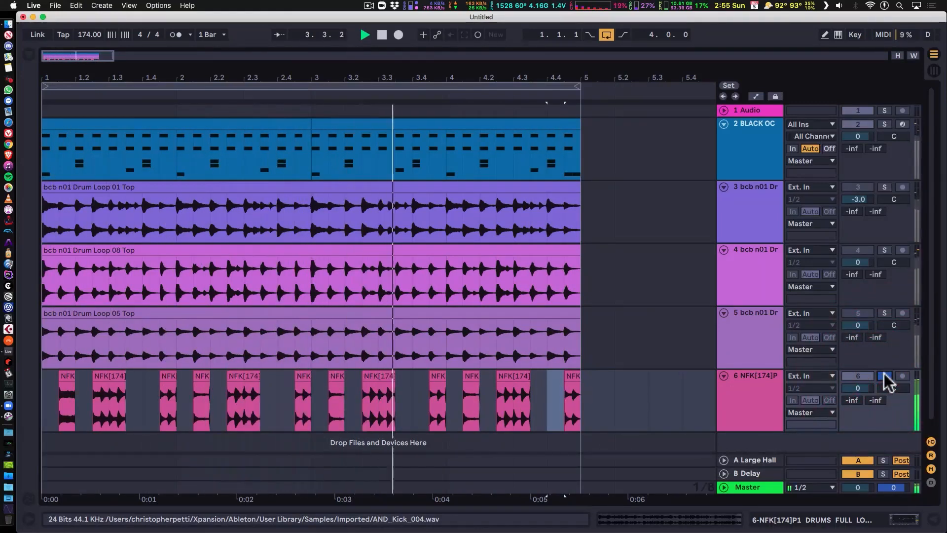
left_click(884, 376)
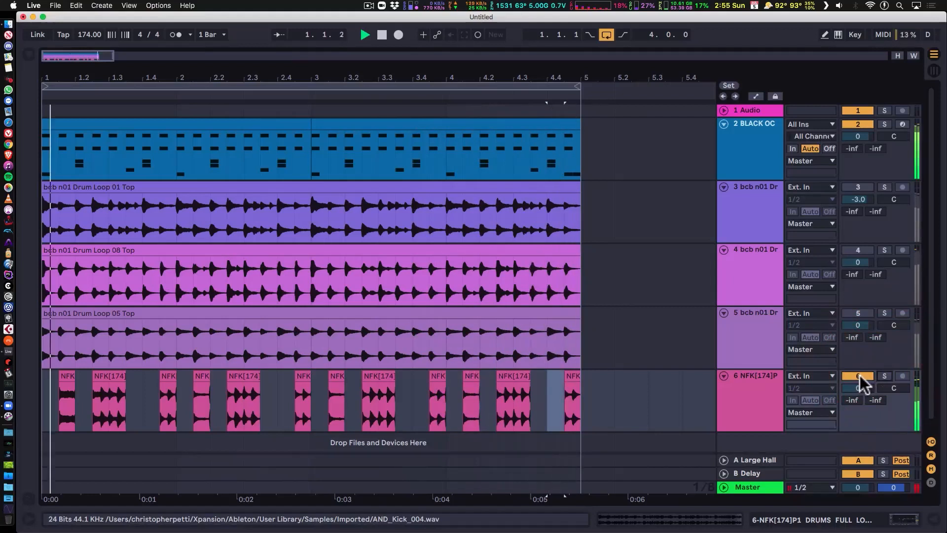
left_click(863, 374)
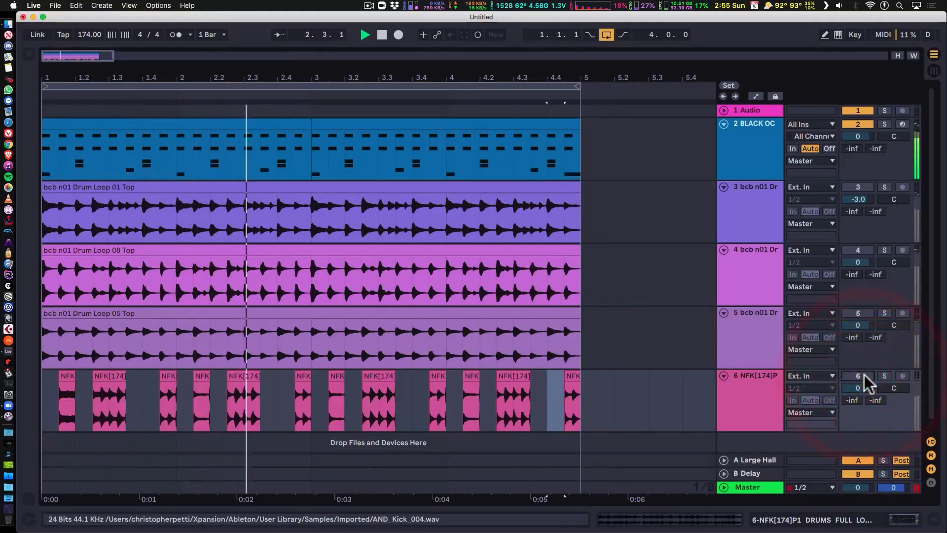
left_click(866, 374)
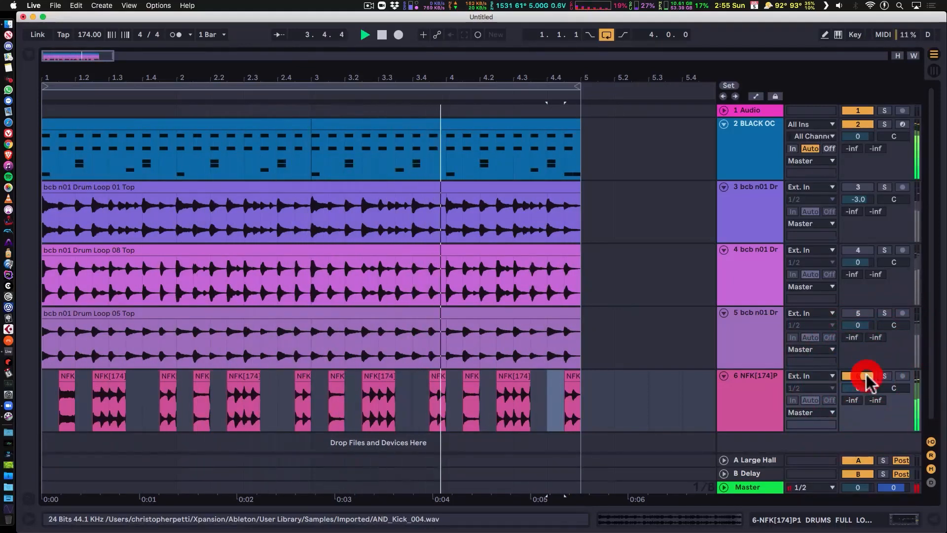
key("space")
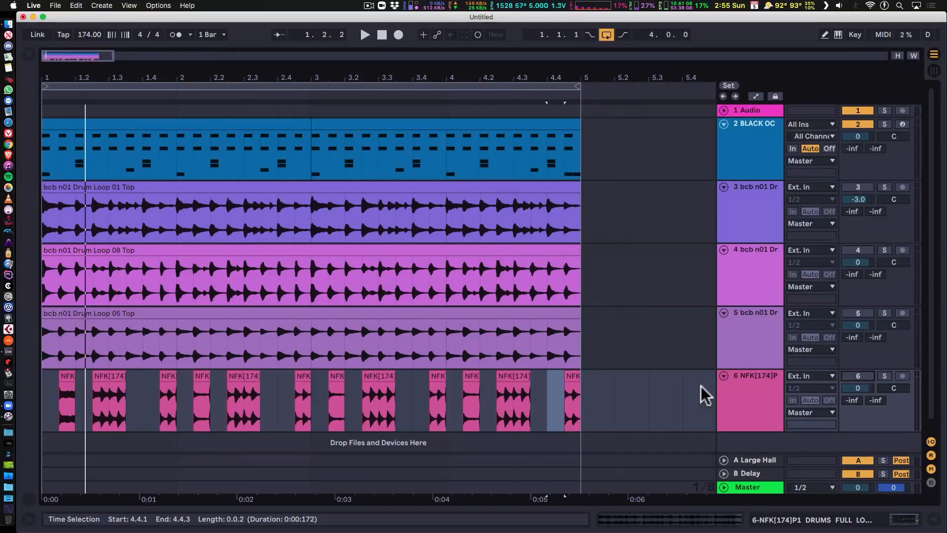
- Undo the track deactivations and all the cuts in the full loop on track 6
key("super+z")
key("super+z")
key("super+z")
key("super+z")
key("super+z")
key("super+z")
key("super+z")
key("super+z")
key("super+z")
key("super+z")
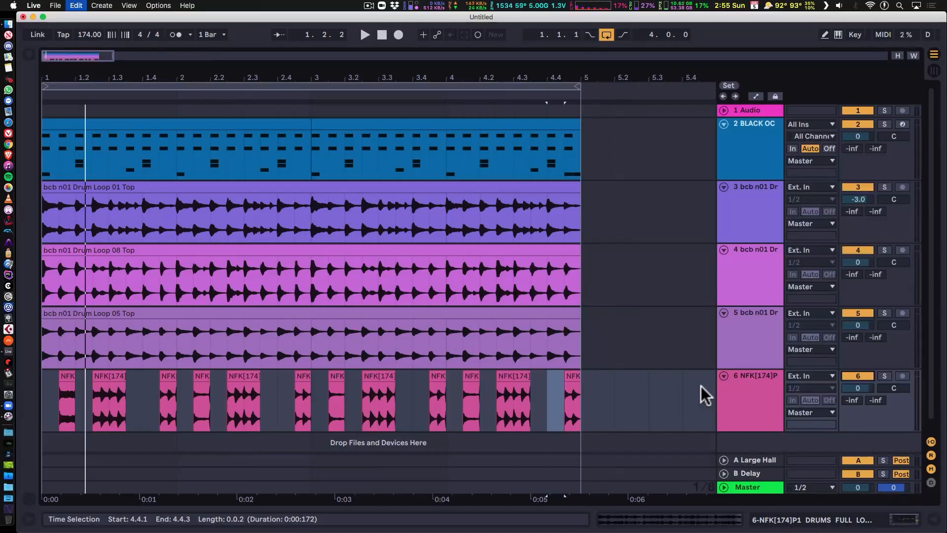
key("super+z")
key("super+z")
key("super+z")
key("super+z")
key("super+z")
key("super+z")
key("super+z")
key("super+z")
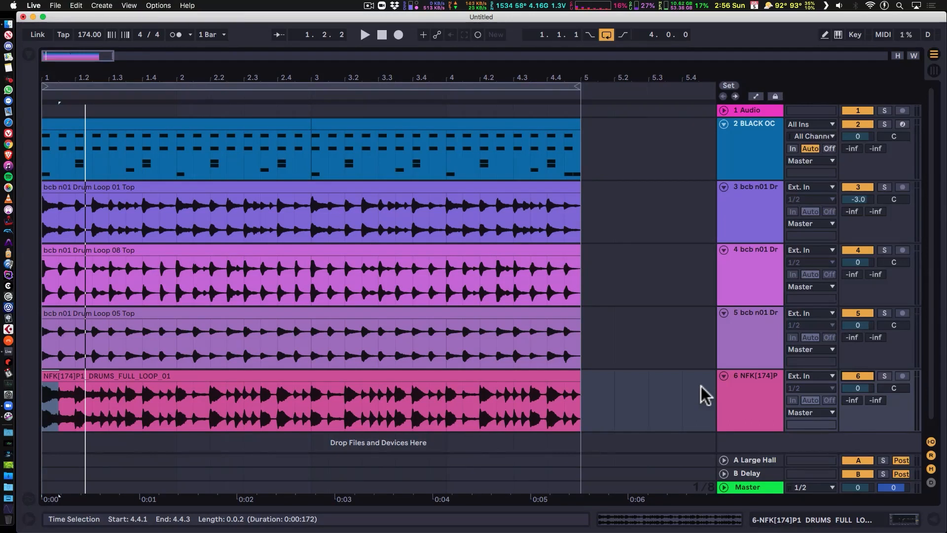
- Open the track 6 full loop clip in the sample editor and examine its transient markers around beat 1.2
left_click(334, 379)
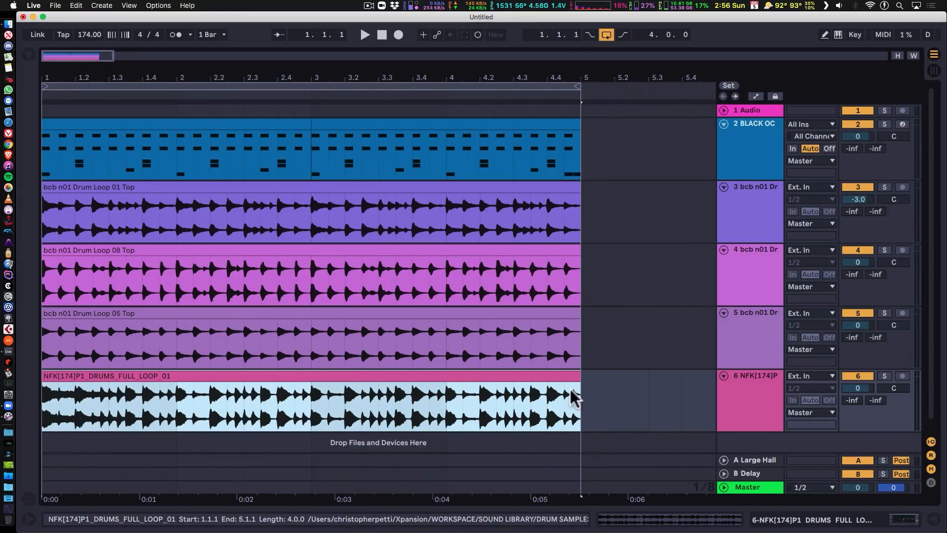
left_click(243, 377)
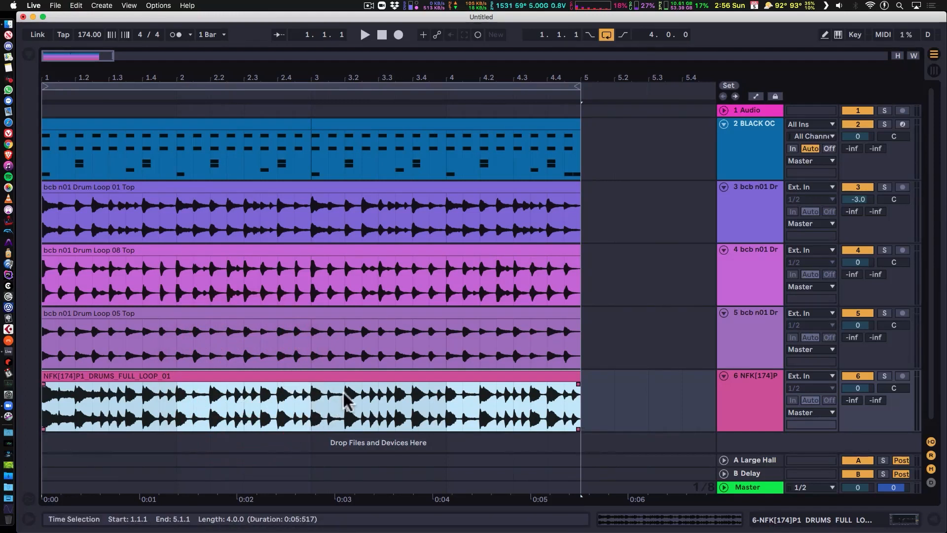
left_click(355, 377)
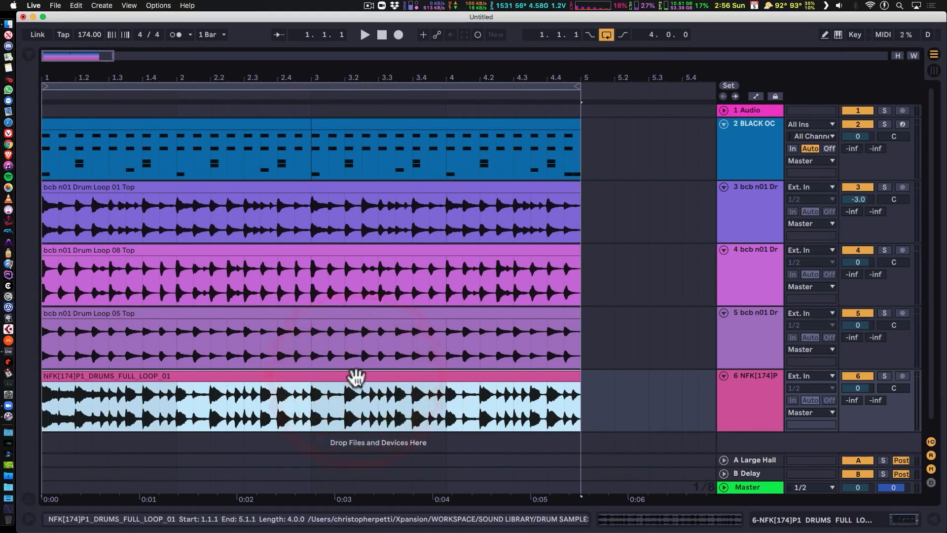
double_click(355, 377)
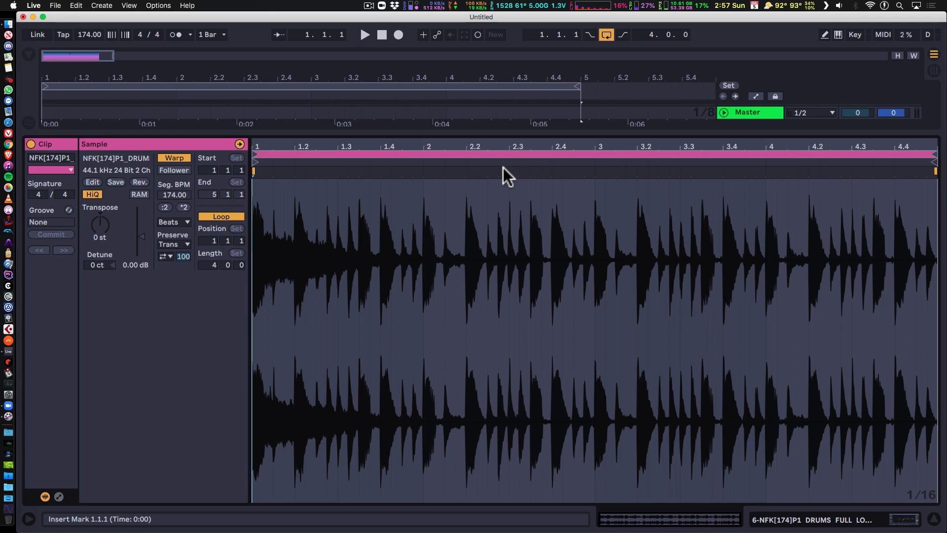
left_click_drag(290, 146, 463, 146)
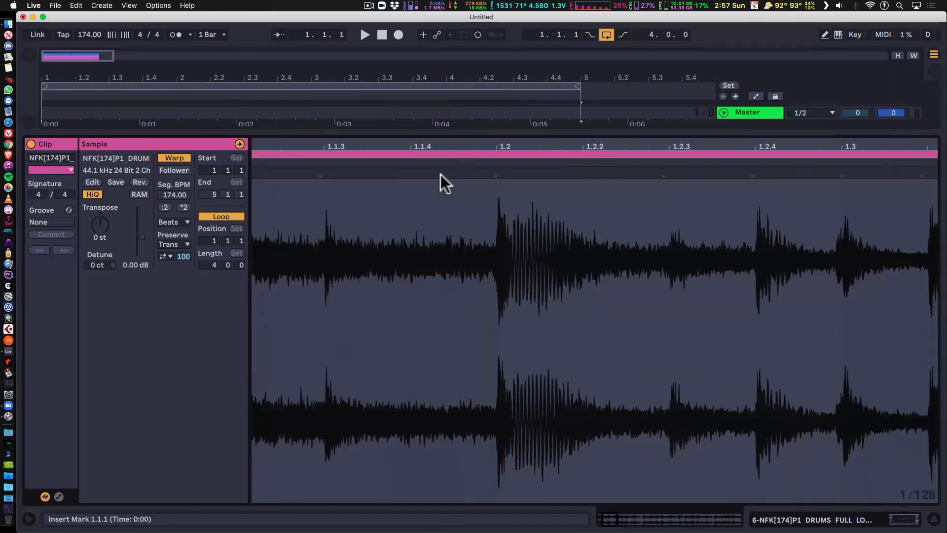
right_click(411, 173)
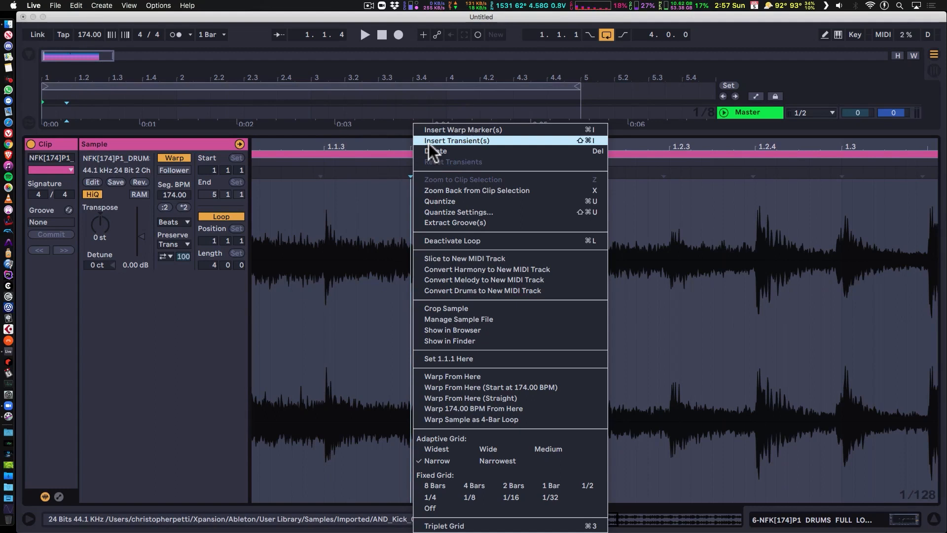
left_click(377, 145)
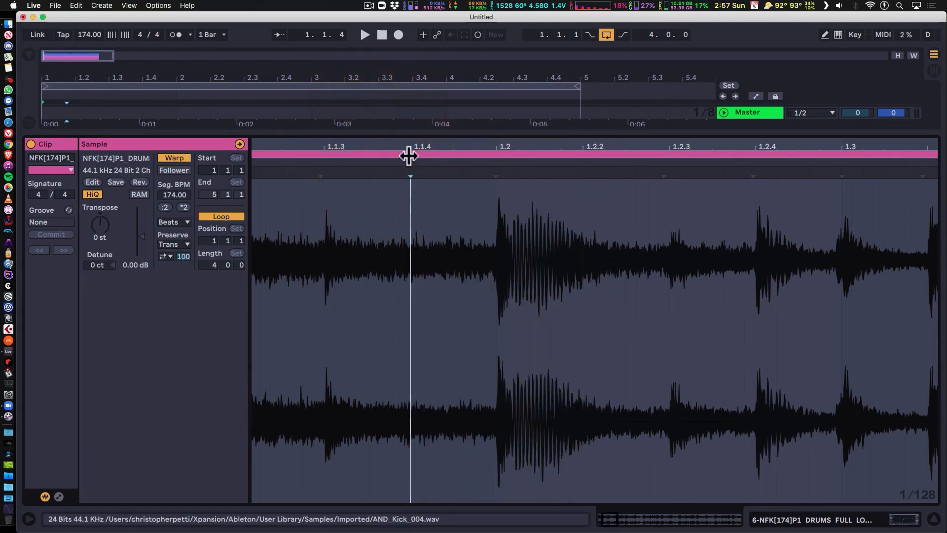
left_click_drag(413, 148, 414, 125)
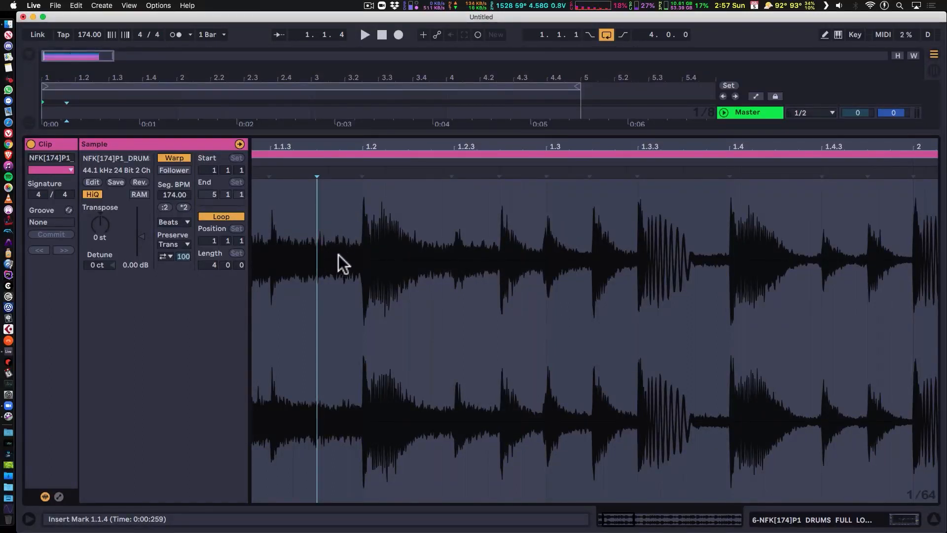
double_click(328, 143)
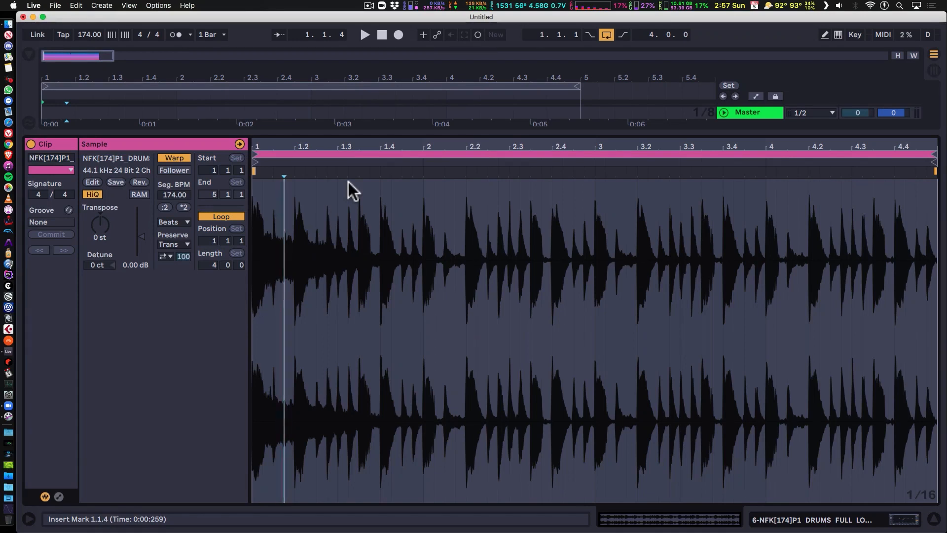
left_click_drag(355, 134, 372, 187)
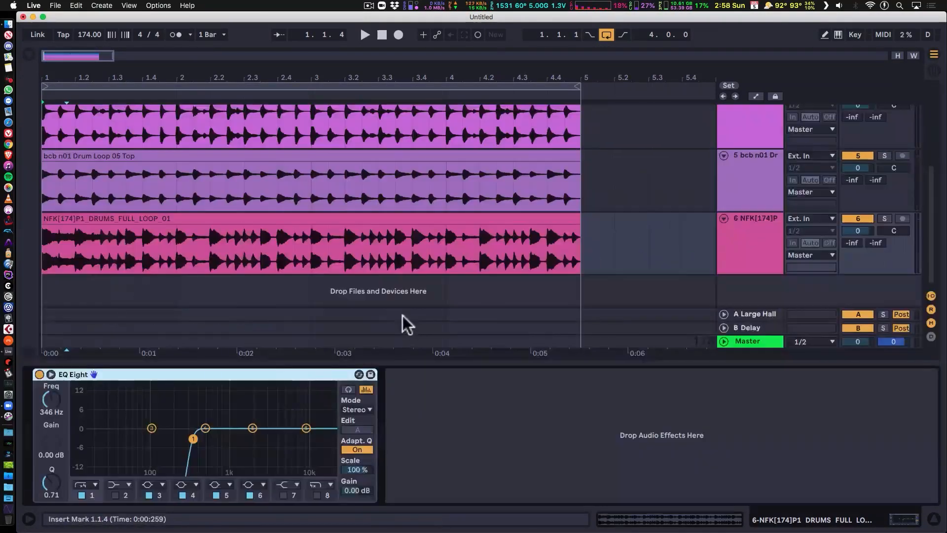
- Slice the NFK[174]P1_DRUMS_FULL_LOOP_01 clip to a new MIDI track by Transient, with the Built-in slicing preset and Preserve warped timing off
right_click(309, 219)
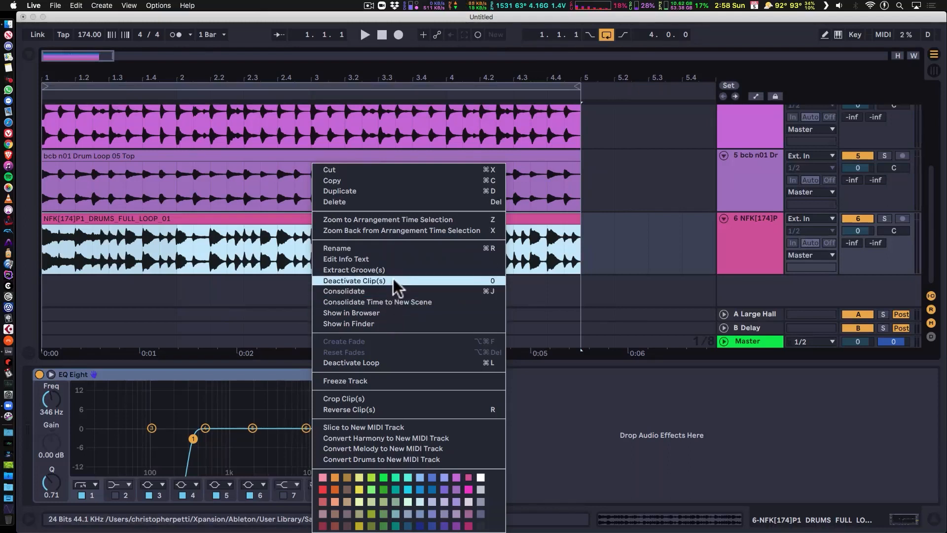
left_click(404, 425)
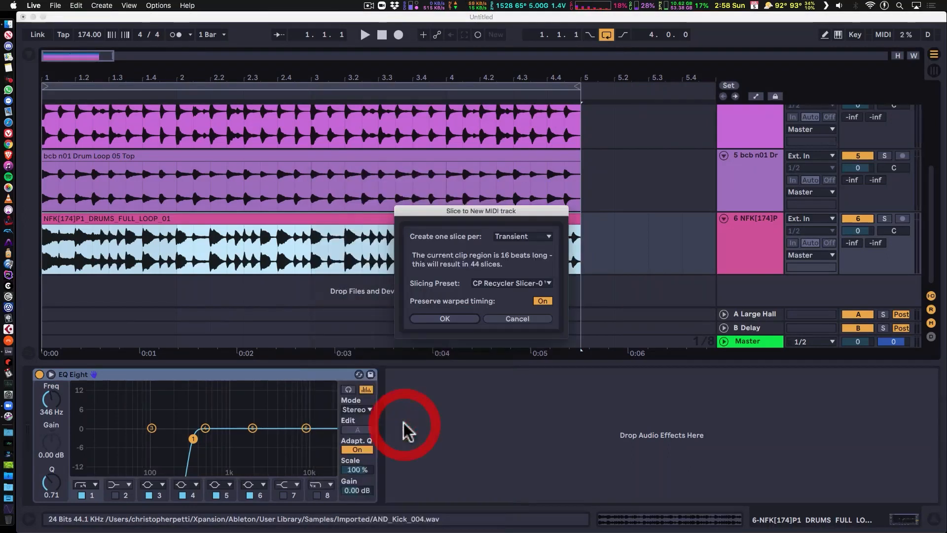
left_click(539, 235)
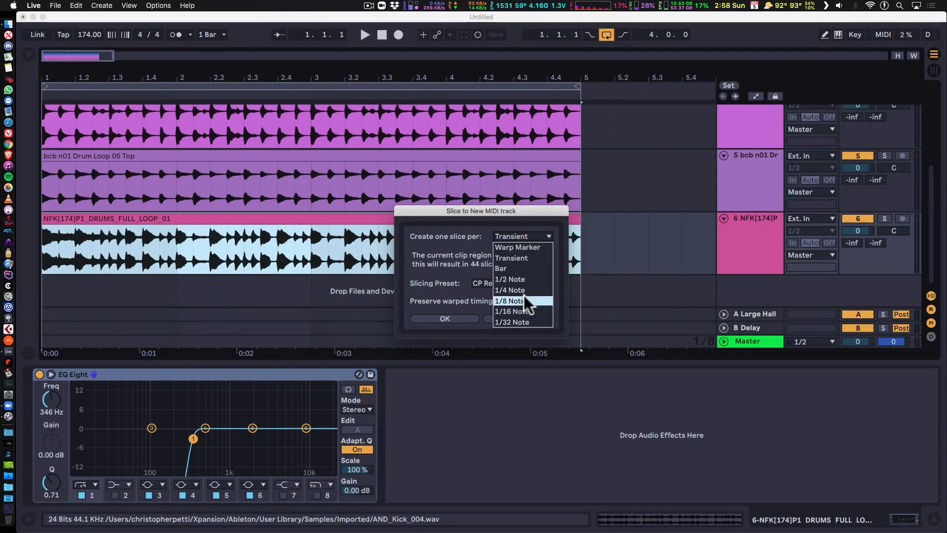
left_click(427, 246)
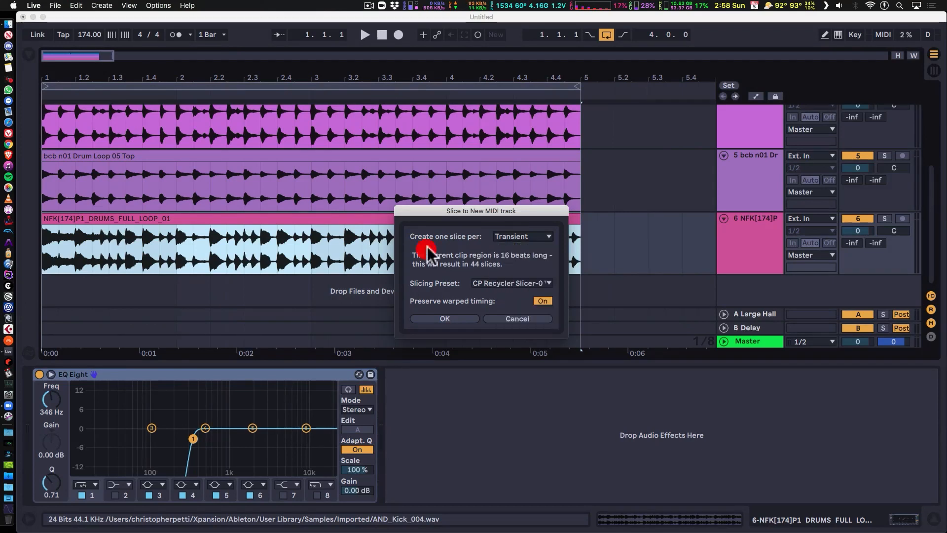
left_click(540, 285)
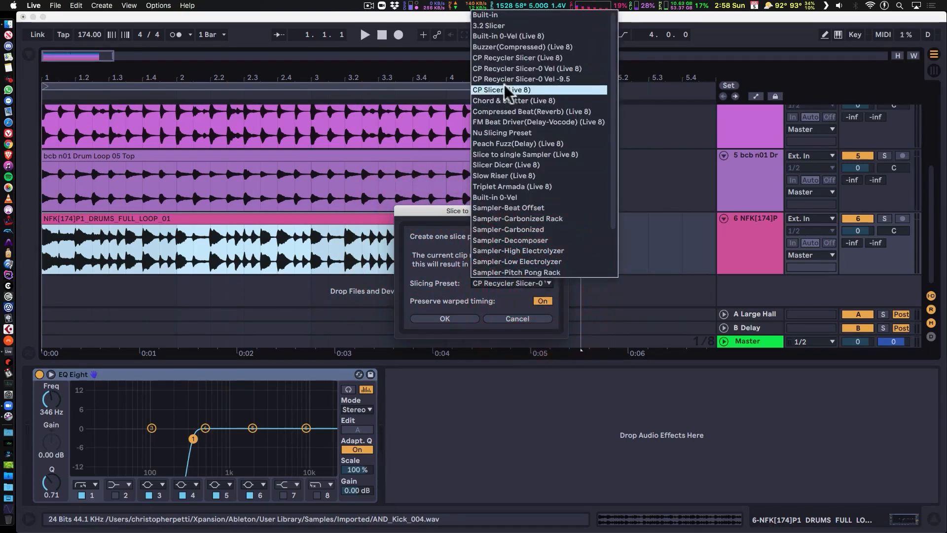
left_click(491, 15)
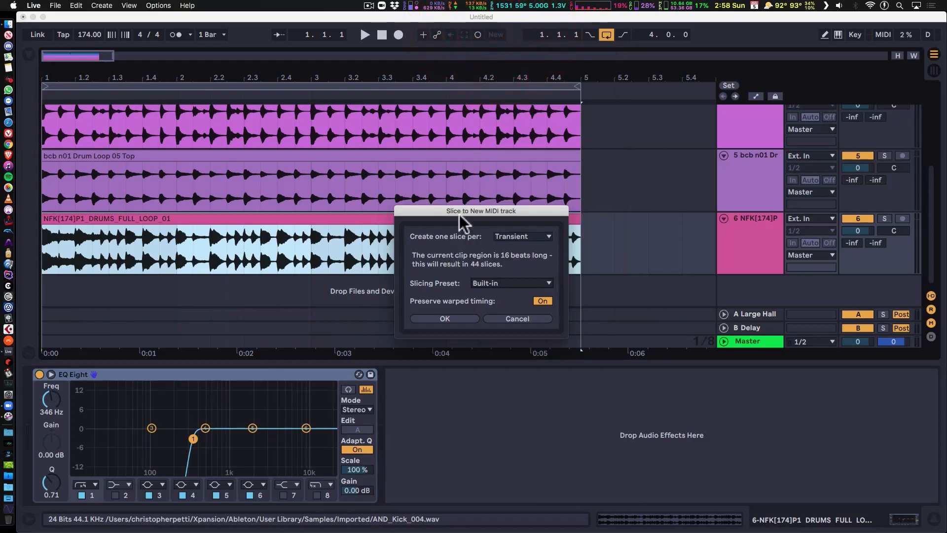
left_click_drag(459, 213, 440, 202)
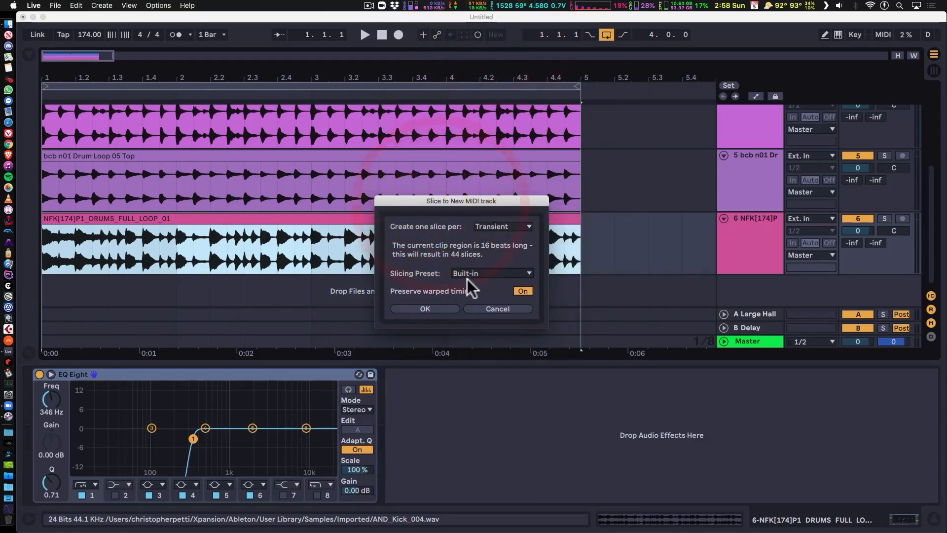
left_click(526, 291)
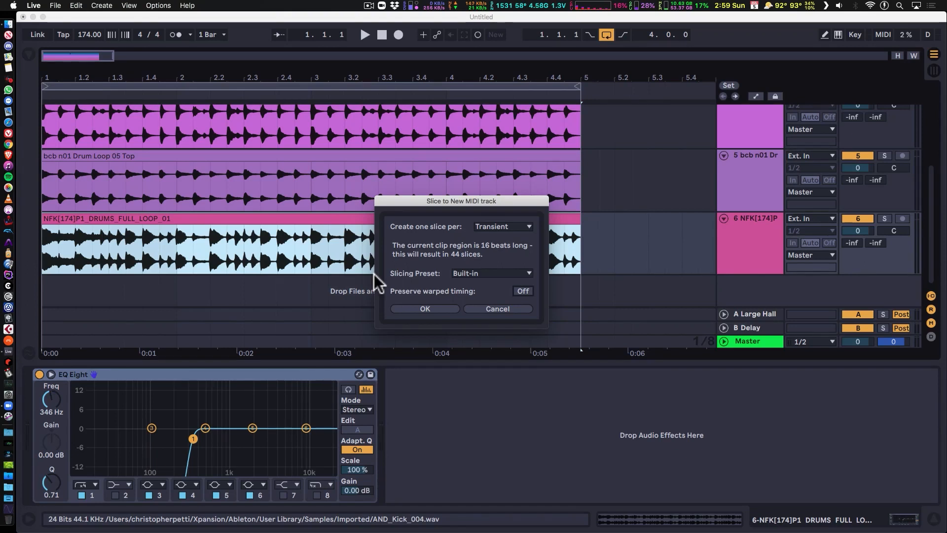
left_click(441, 309)
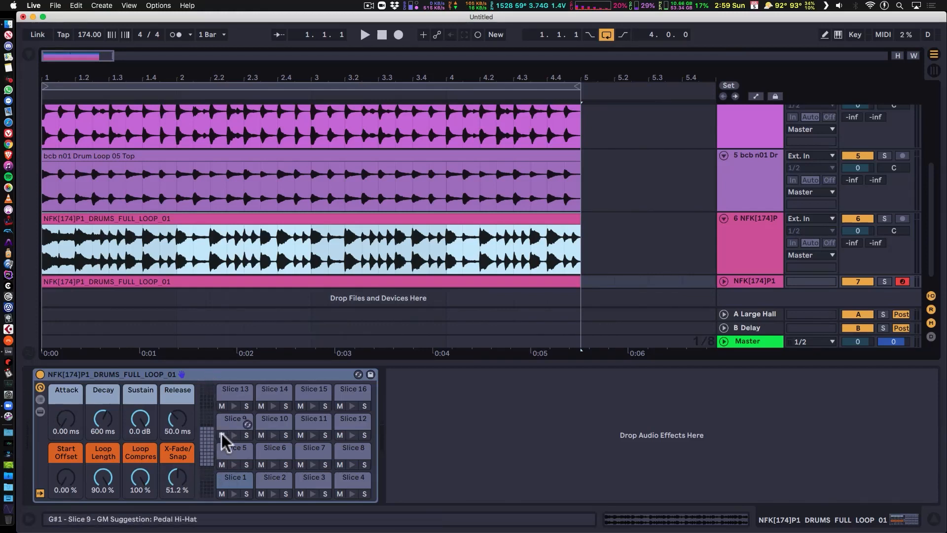
- Audition Slices 1 to 4 in the new drum rack and show Slice 1's sample in Simpler
left_click(235, 494)
left_click(273, 495)
left_click(312, 489)
left_click(355, 493)
left_click(229, 475)
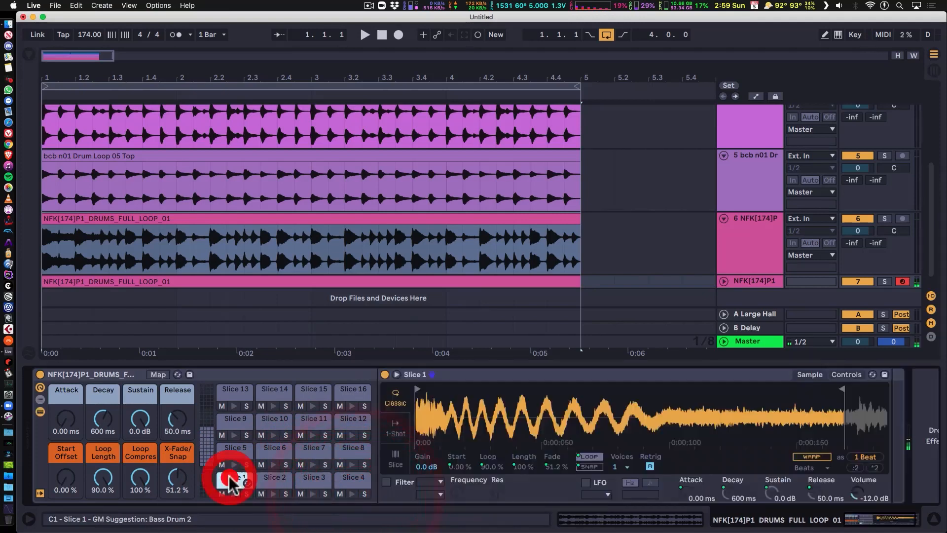
- Unfold the sliced MIDI track, deactivate track 6, and play the loop with track 7 soloed
left_click(723, 280)
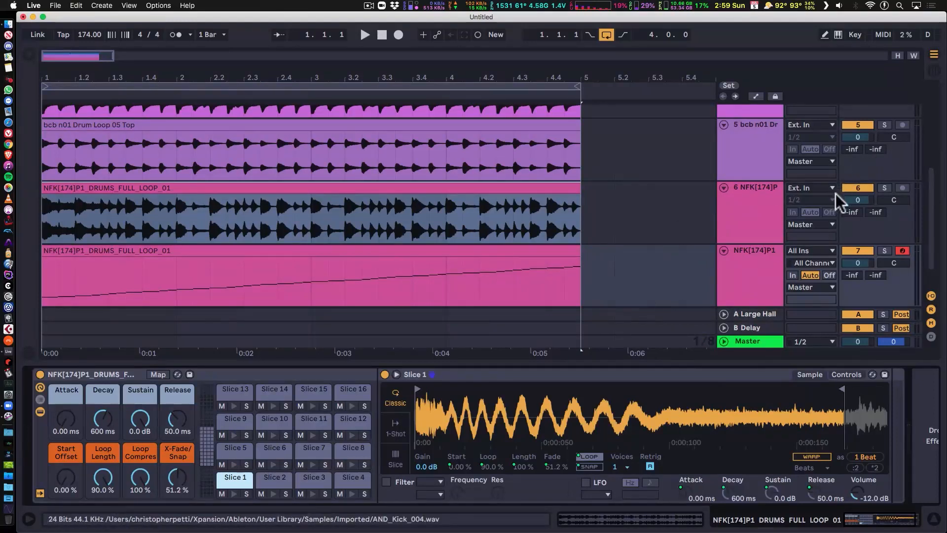
left_click(851, 188)
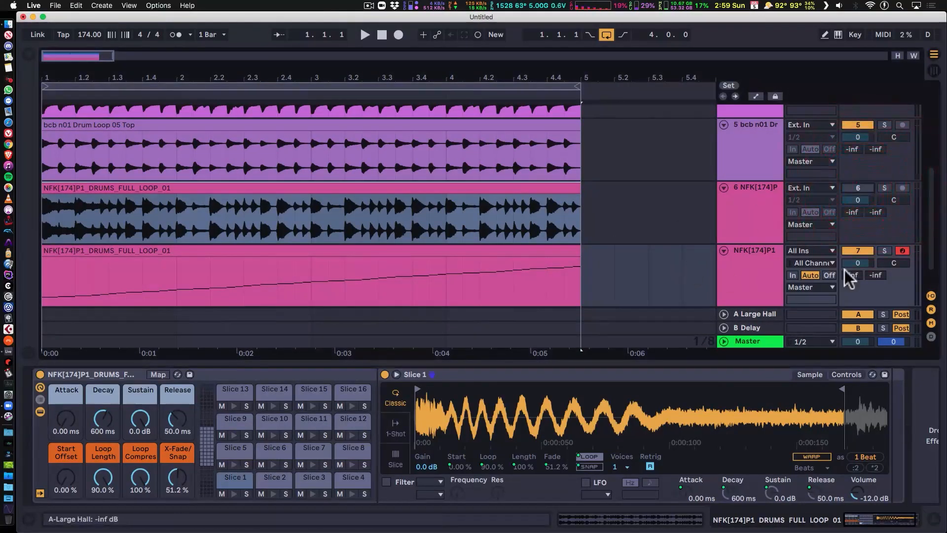
key("space")
left_click(883, 250)
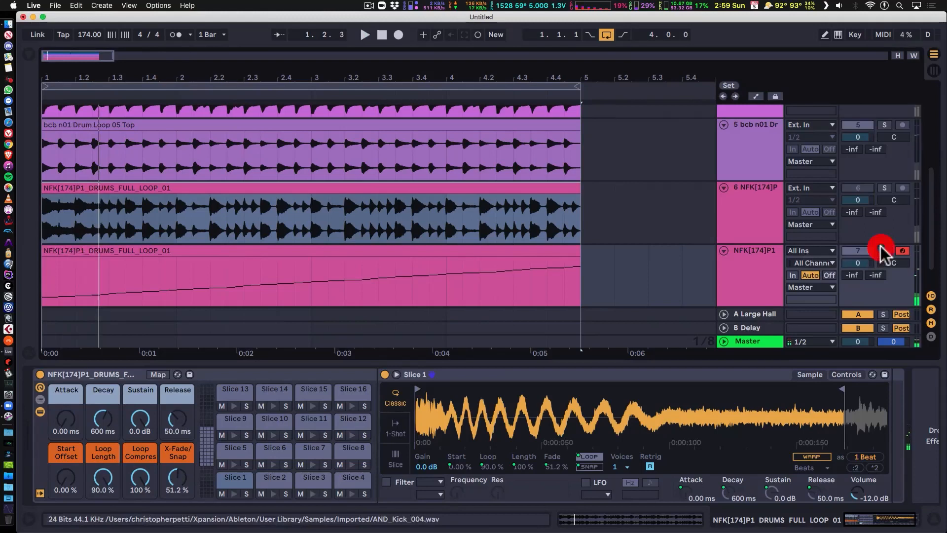
- Play the soloed loop and raise the sliced drum rack's Decay macro to 60.0 s
key("space")
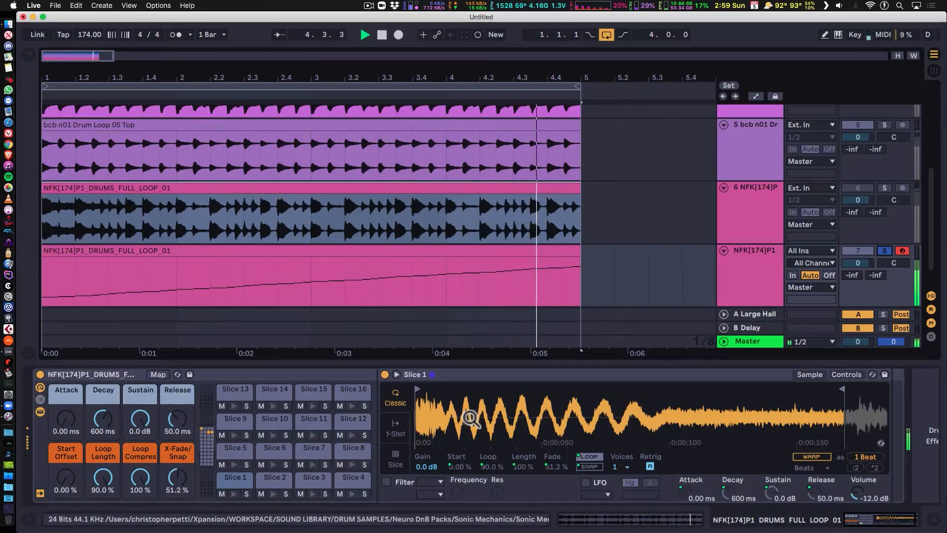
left_click_drag(107, 423, 107, 375)
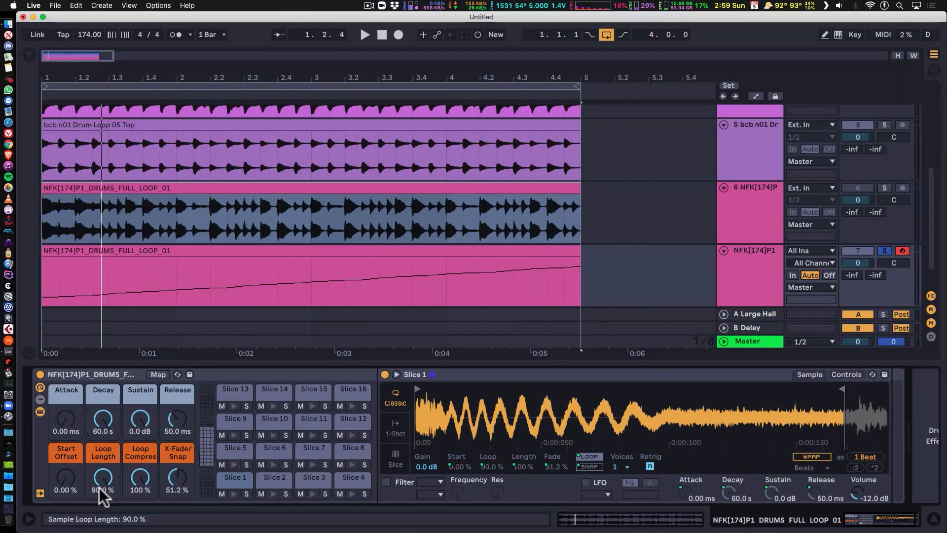
- Examine the sliced MIDI clip's Slice 1 to Slice 44 notes in an enlarged note editor, and return to the drum rack devices
left_click(306, 252)
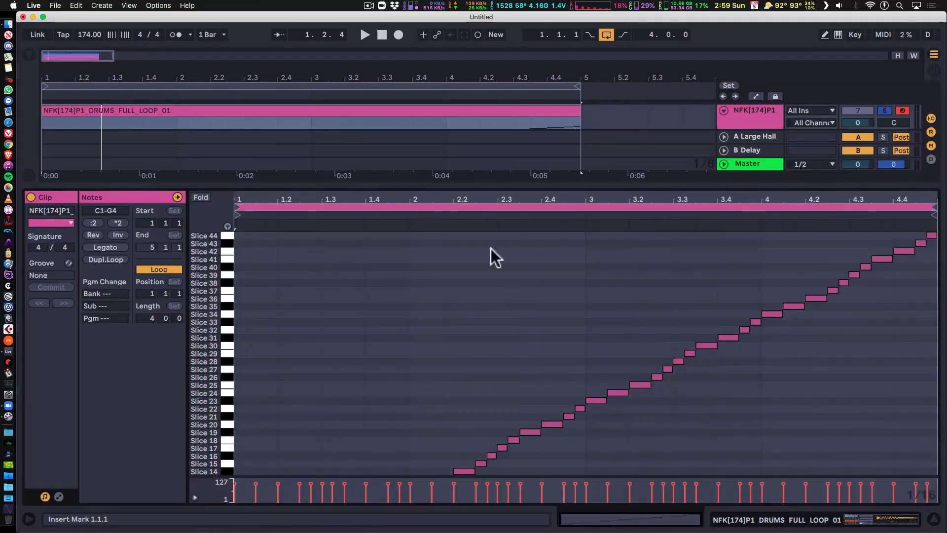
left_click_drag(492, 186, 493, 66)
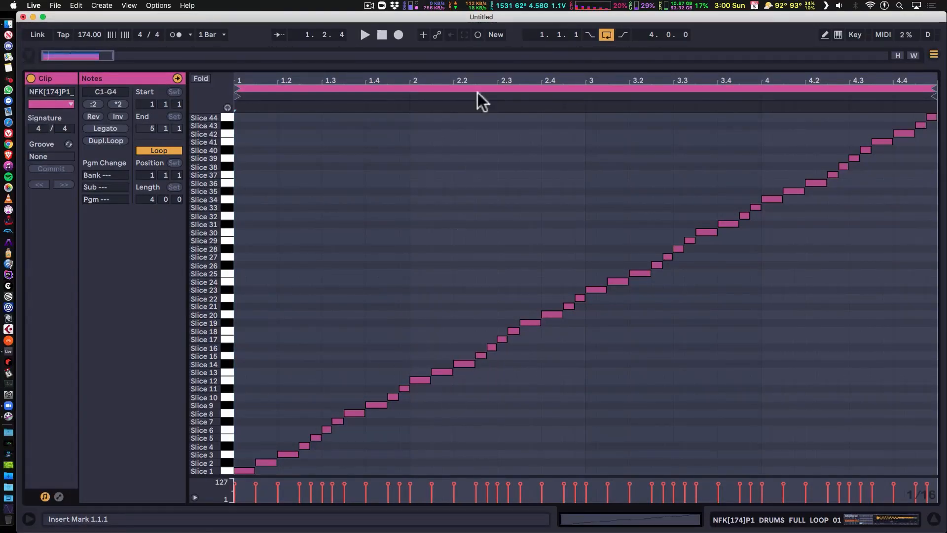
left_click_drag(484, 69, 491, 291)
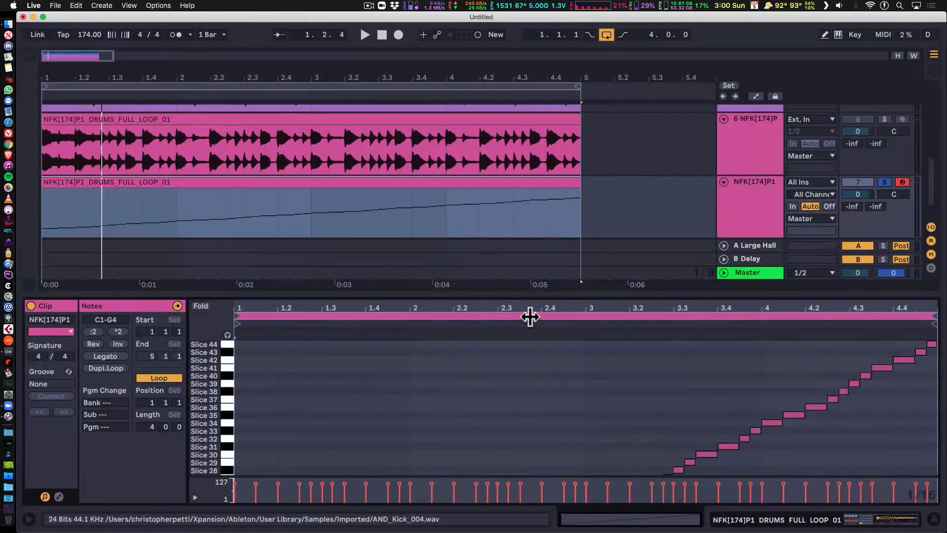
key("shift+Tab")
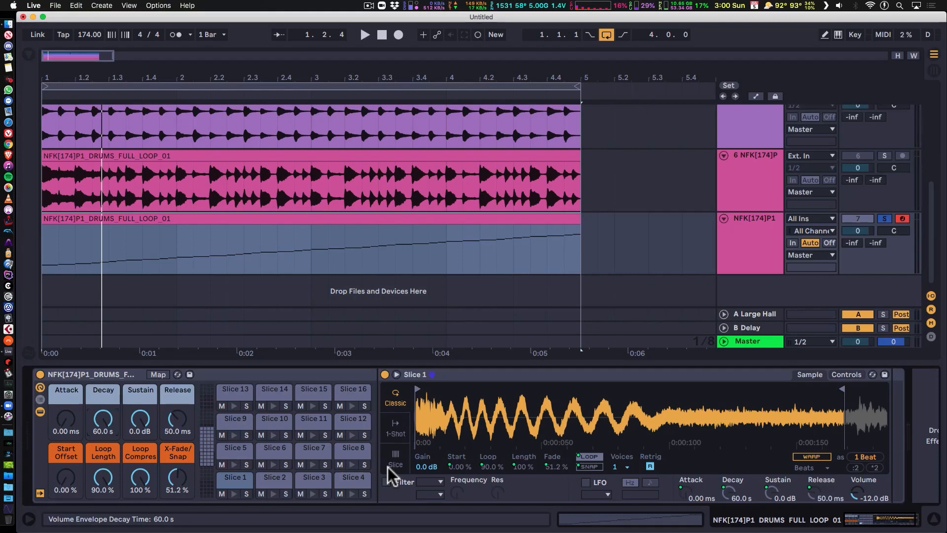
- Look through the slicing presets offered for slicing the track 6 full loop clip to a new MIDI track, and close without slicing
right_click(275, 220)
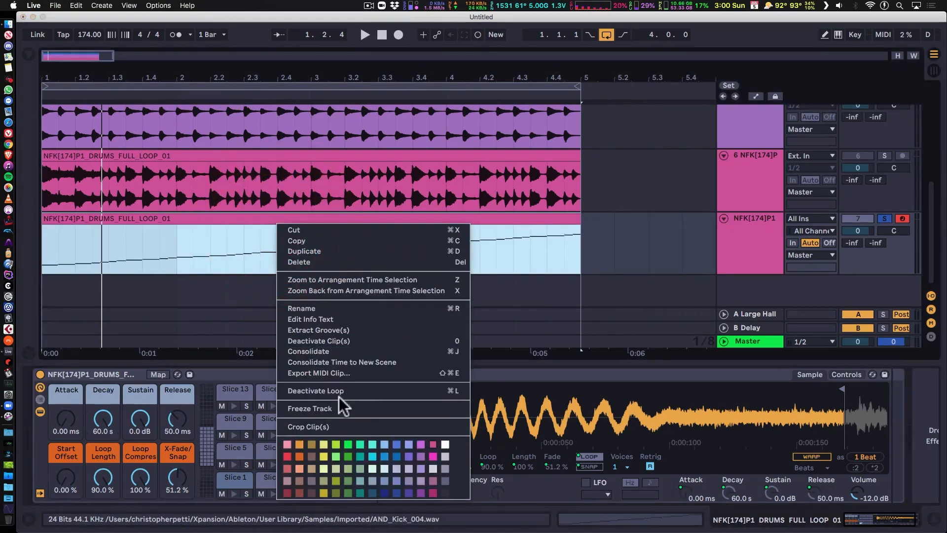
left_click(637, 271)
right_click(466, 170)
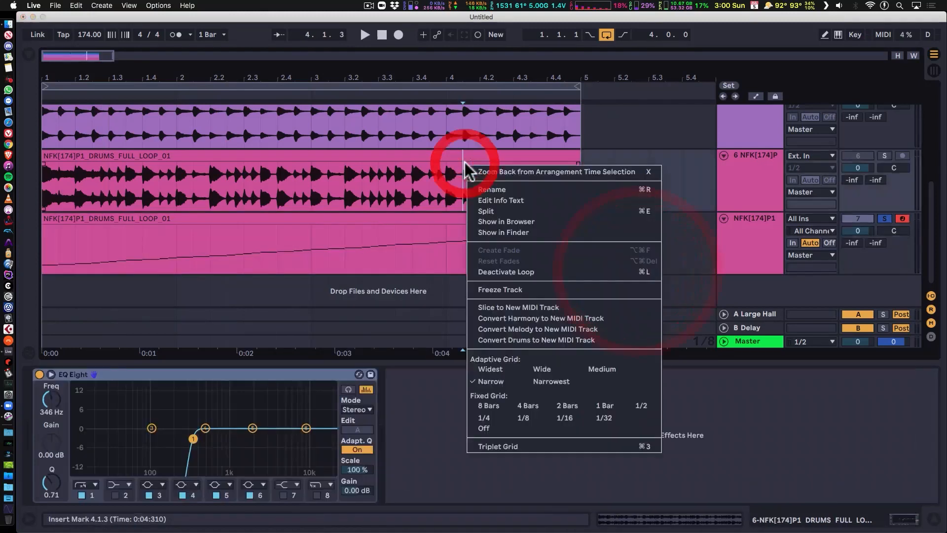
left_click(452, 160)
right_click(446, 156)
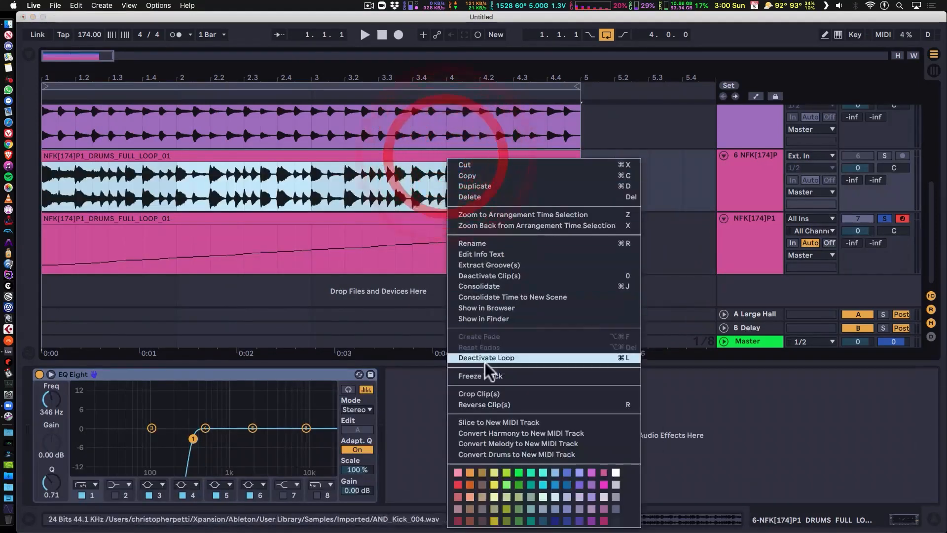
left_click(513, 425)
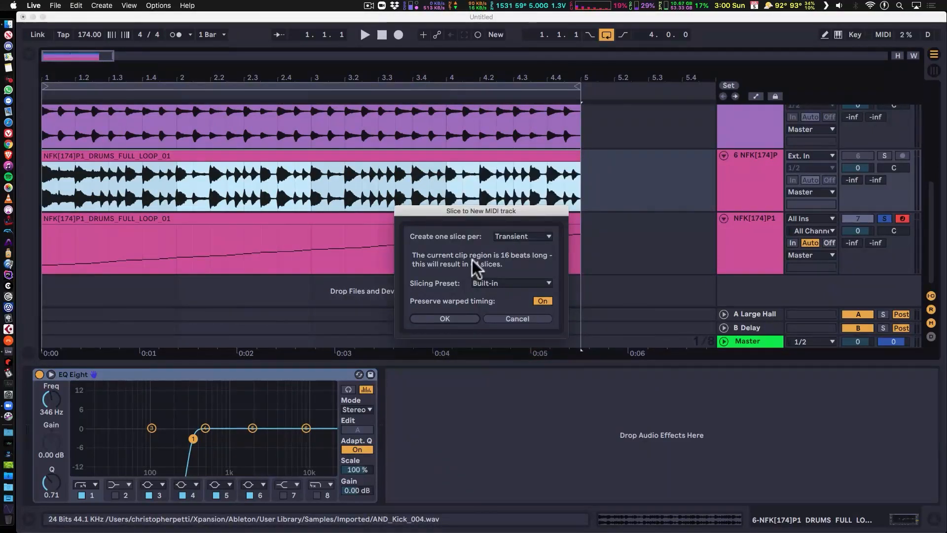
left_click(545, 283)
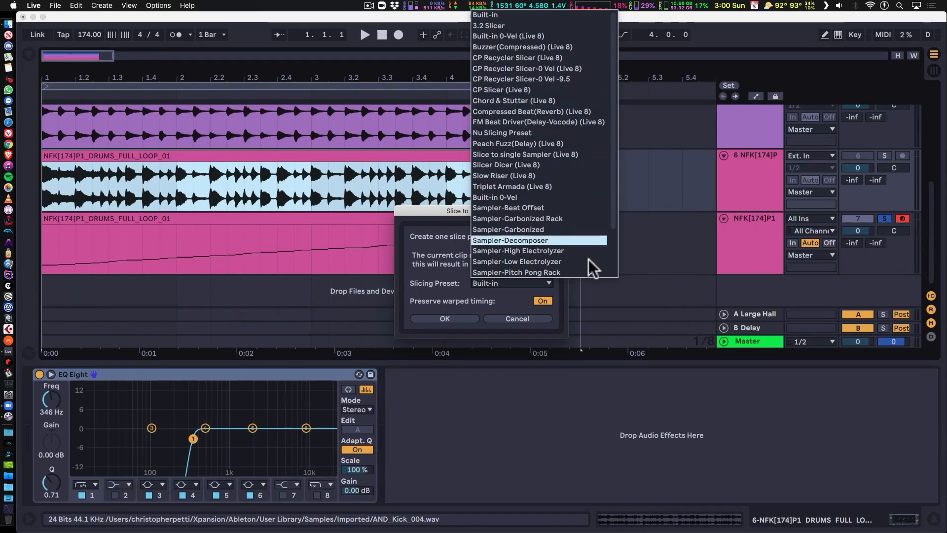
left_click(576, 410)
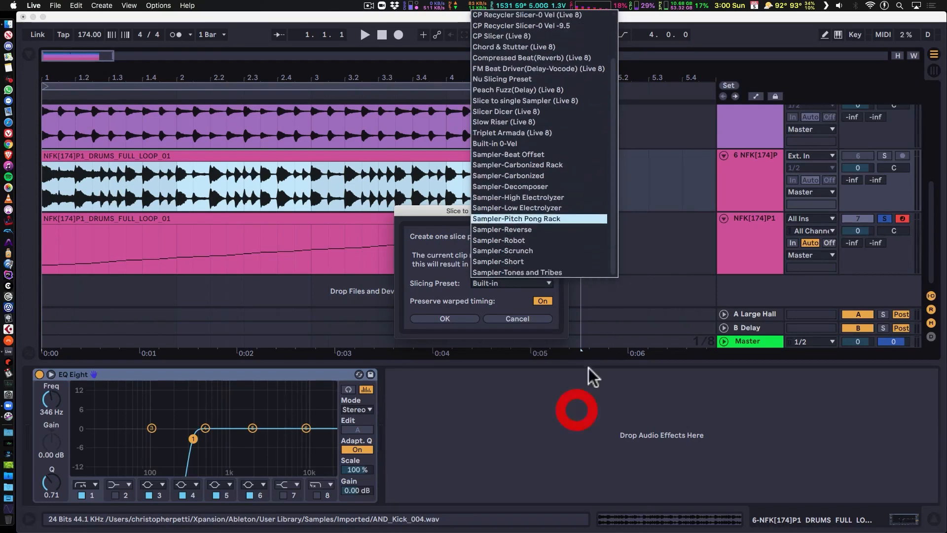
left_click(429, 273)
left_click(508, 316)
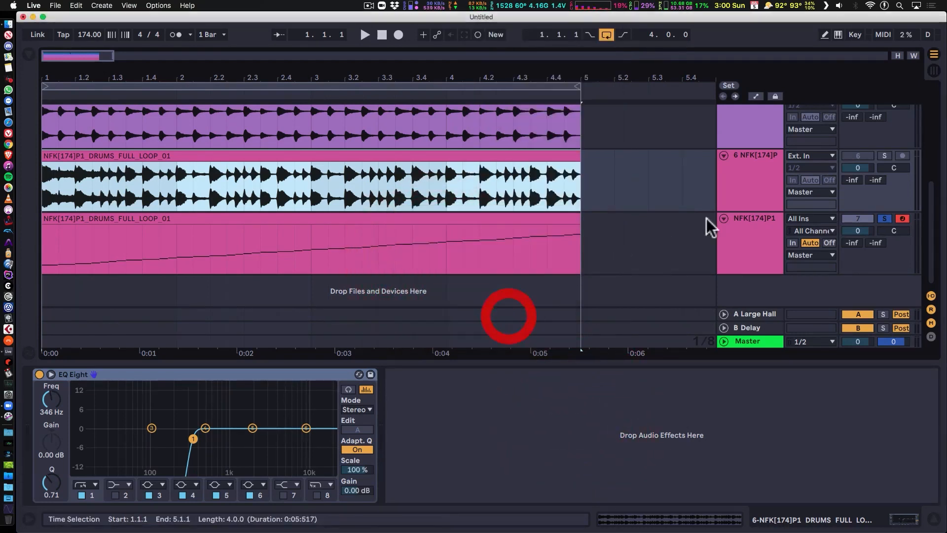
- Delete sliced track 7 and reslice the track 6 clip by Transient with preset CP Recycler Slicer-0 Vel -9.5, Preserve warped timing On
left_click(738, 234)
key("Delete")
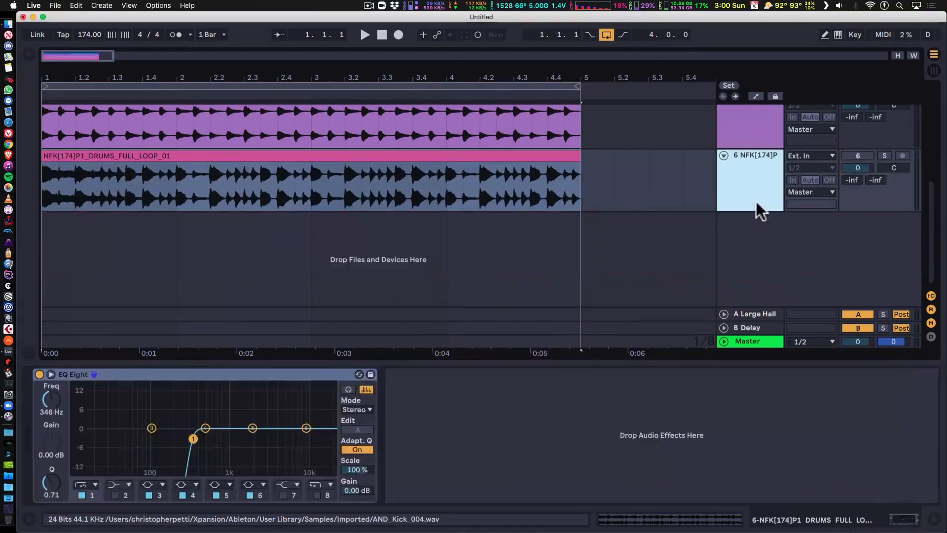
right_click(384, 154)
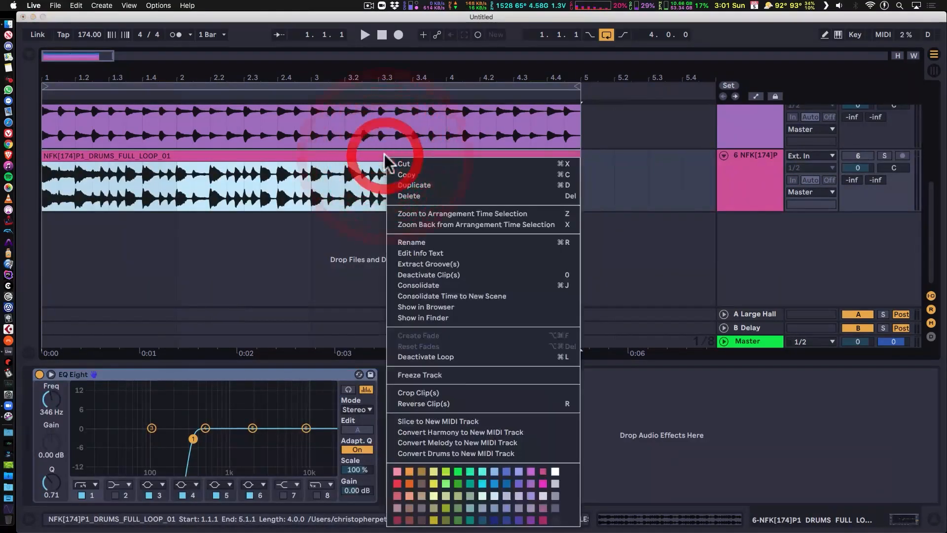
left_click(464, 421)
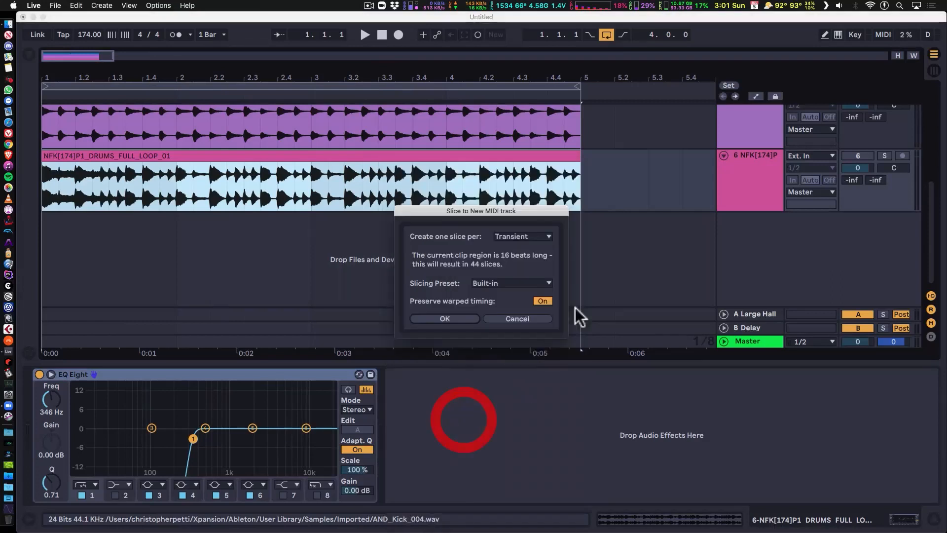
left_click(525, 284)
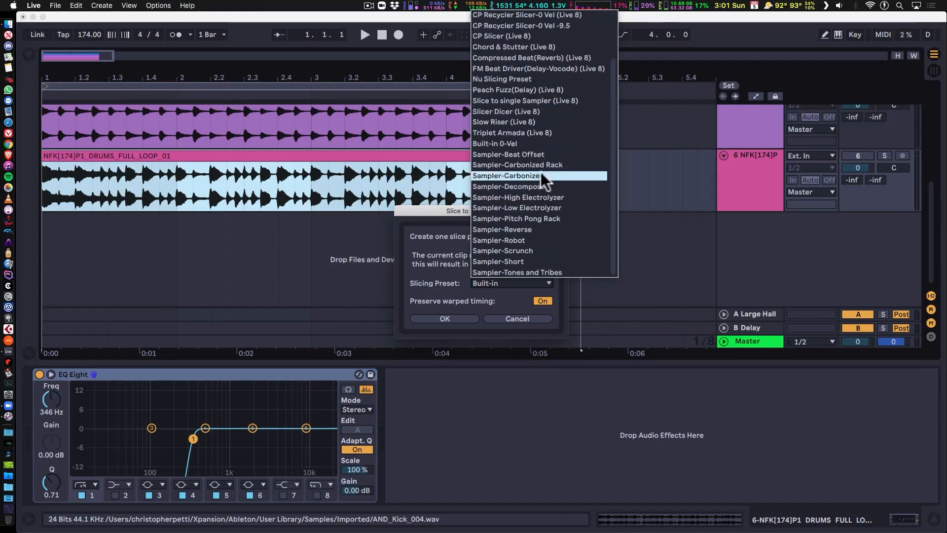
left_click(533, 79)
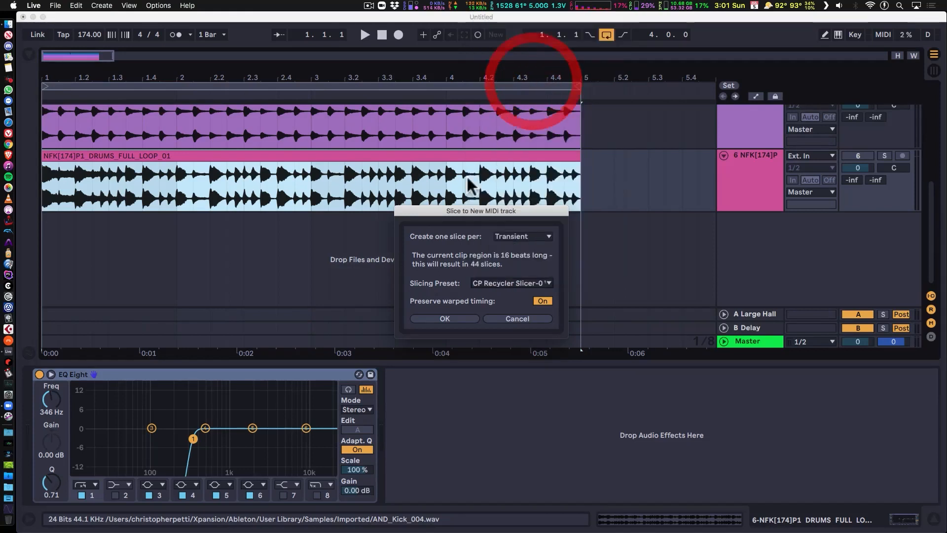
left_click(460, 314)
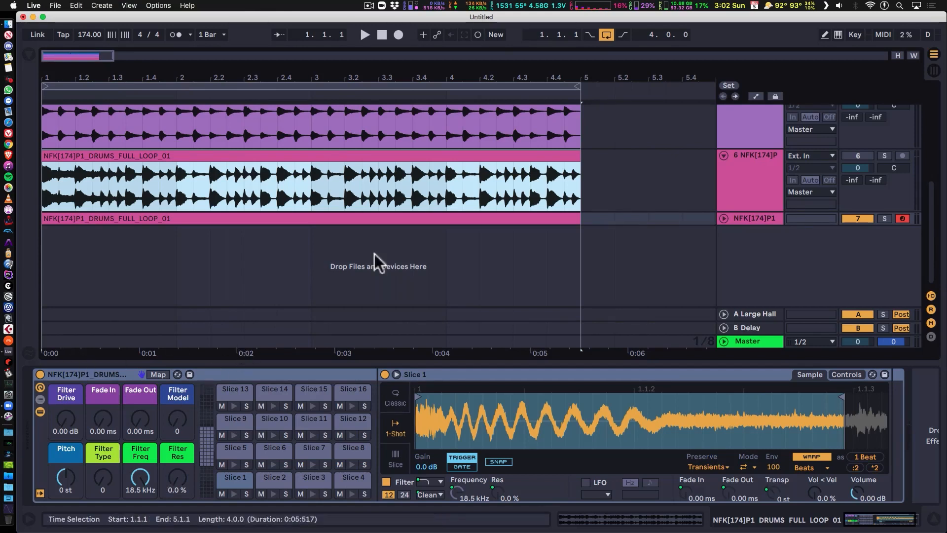
- Solo and unfold the newly sliced track 7, and start playing the loop
left_click(884, 218)
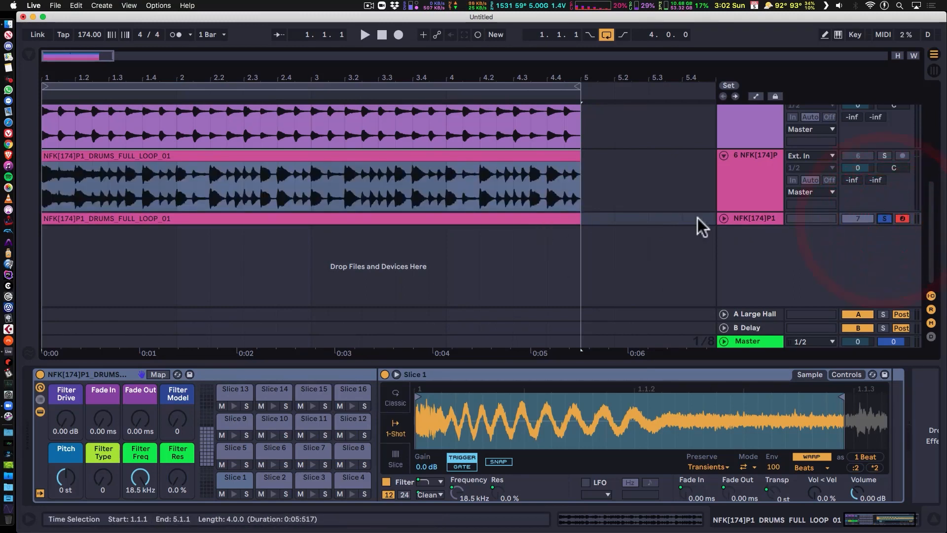
left_click(724, 218)
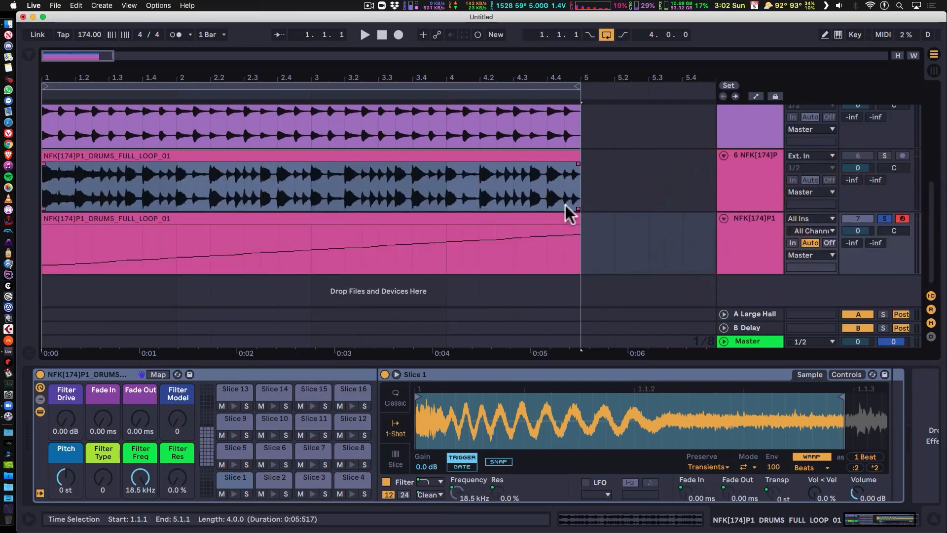
key("space")
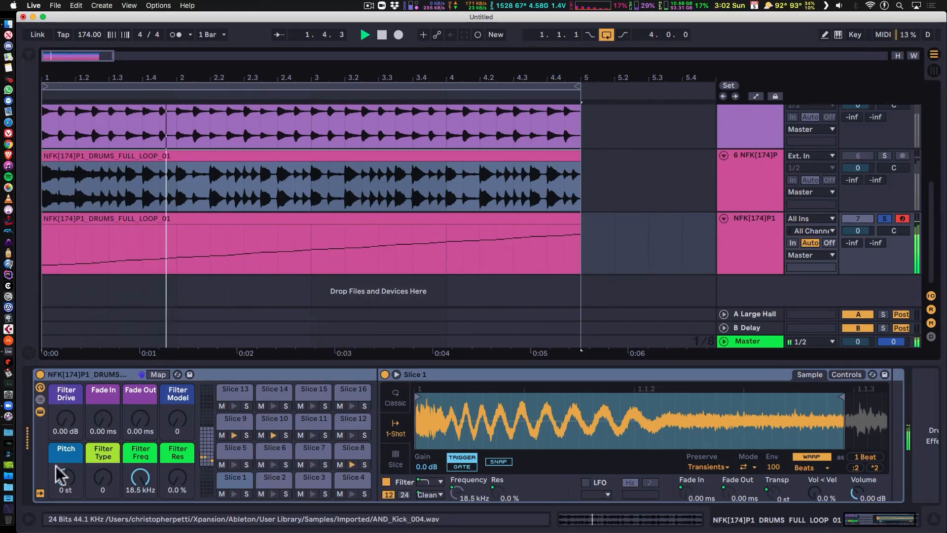
- Set the drum rack's Fade Out macro to 2.00 s and Pitch to +5 st during playback, and stop the loop
left_click_drag(150, 419, 150, 375)
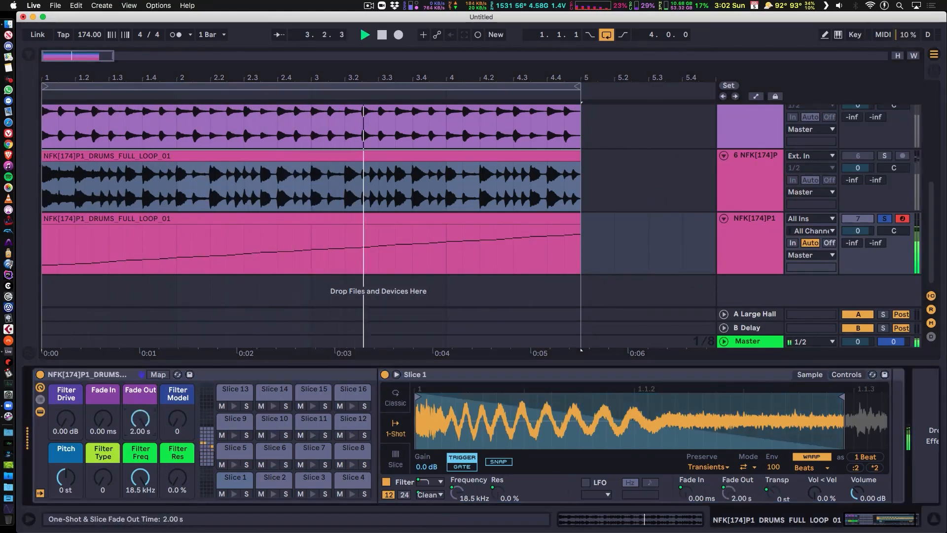
left_click_drag(65, 477, 66, 466)
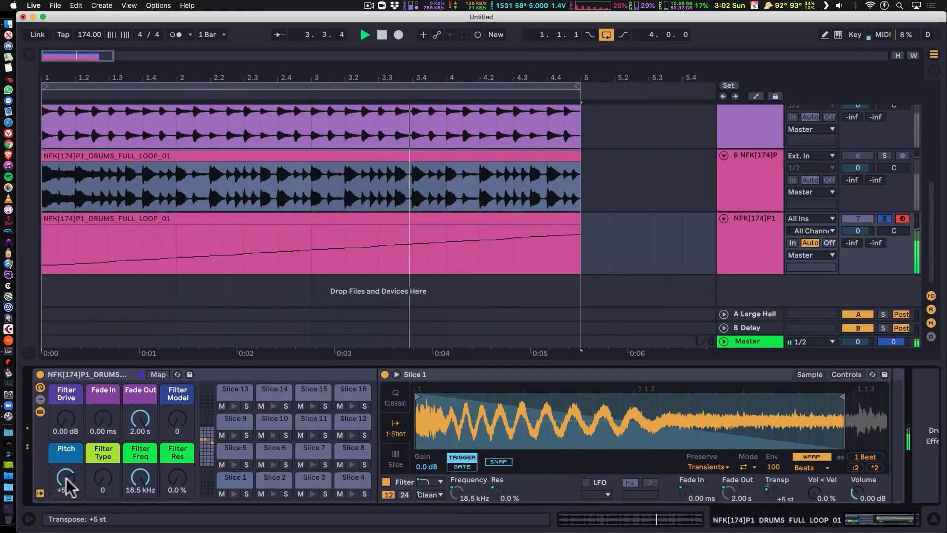
key("space")
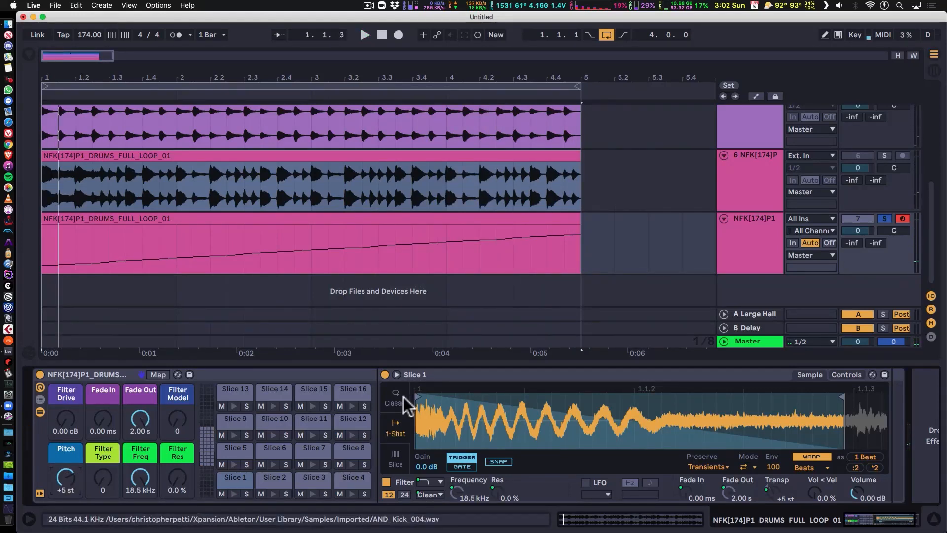
- Undo the macro changes and the CP Recycler slicing, and delete the restored Built-in sliced track 7
key("super+BackSpace")
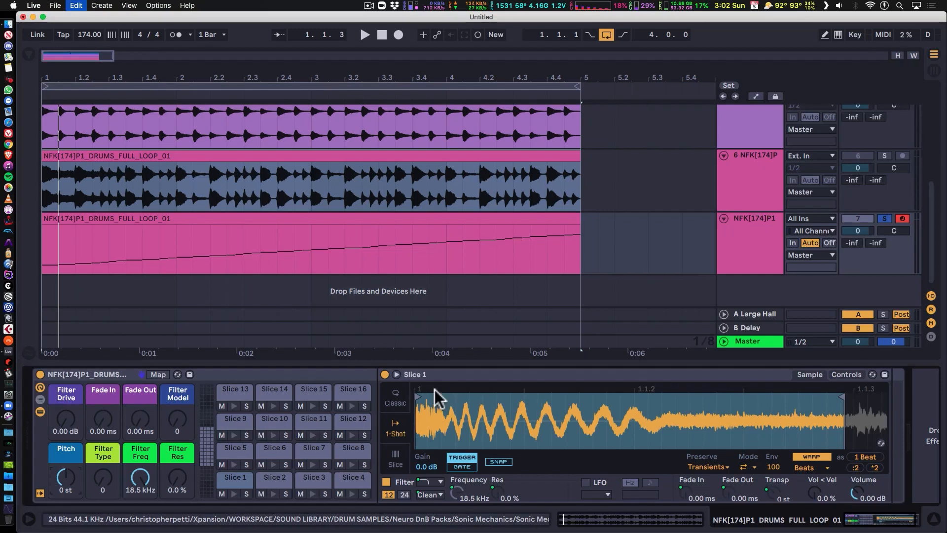
key("super+z")
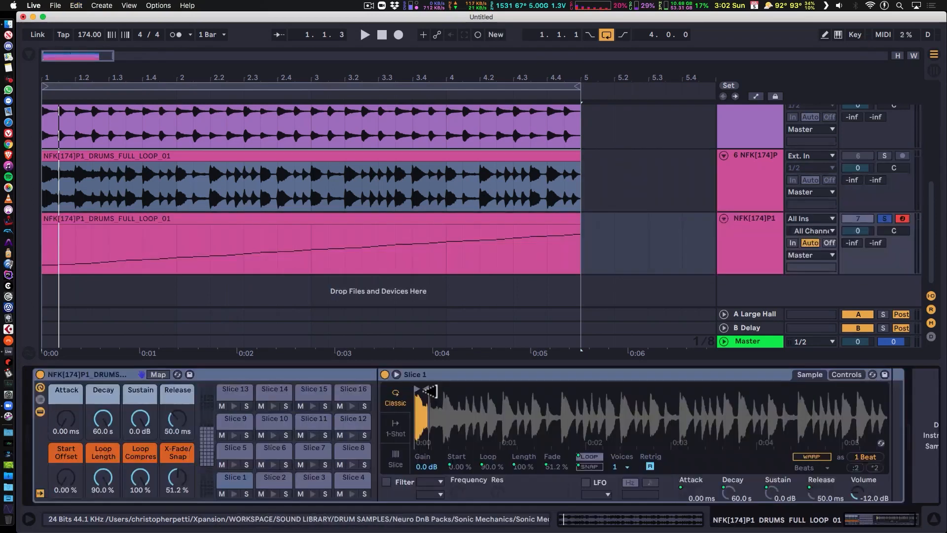
left_click(775, 253)
key("super+BackSpace")
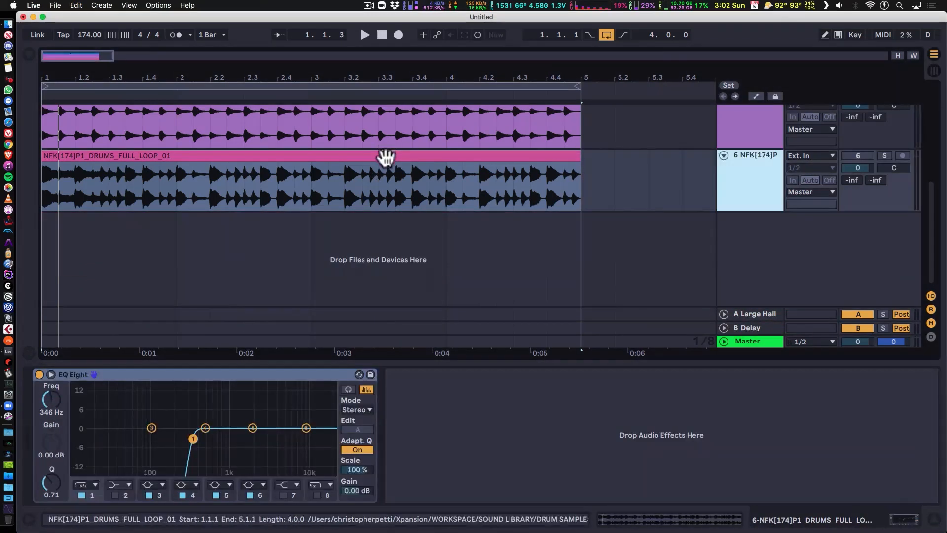
- Slice the track 6 clip to a new MIDI track by Transient with preset CP Recycler Slicer-0 Vel -9.5 and Preserve warped timing Off
right_click(385, 157)
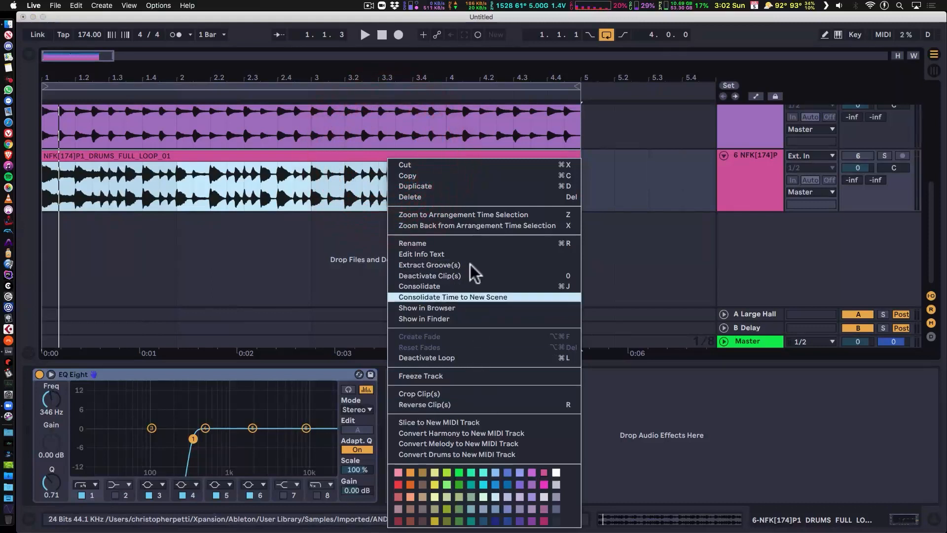
left_click(479, 421)
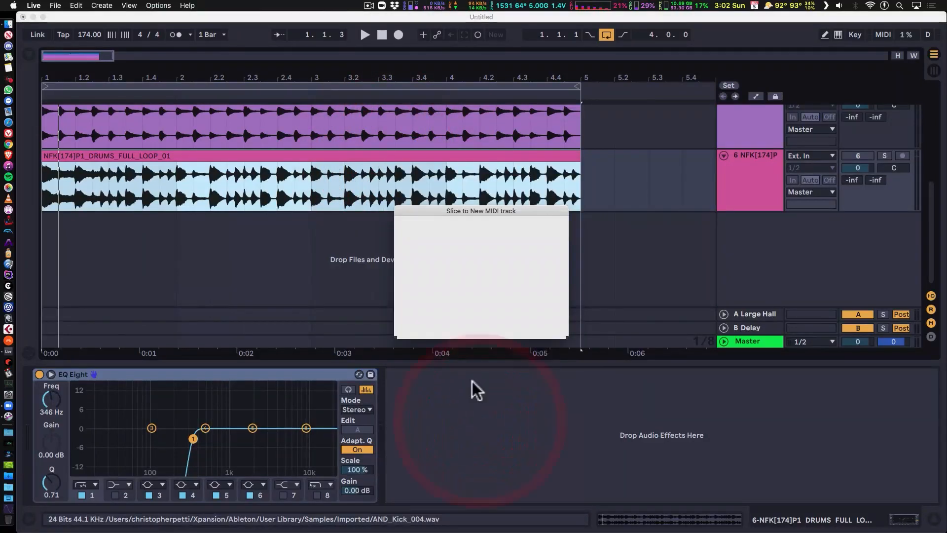
left_click(489, 210)
left_click(513, 402)
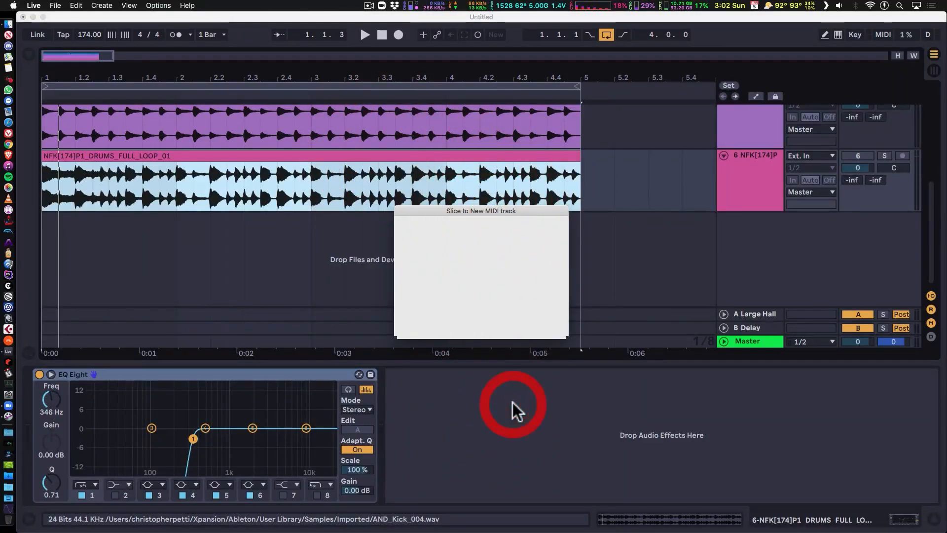
left_click(512, 428)
left_click(480, 310)
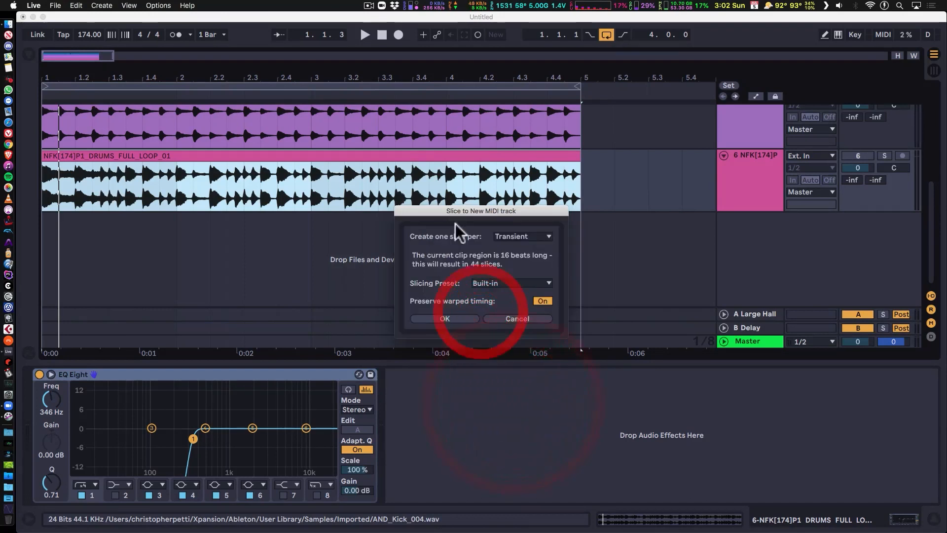
left_click(542, 283)
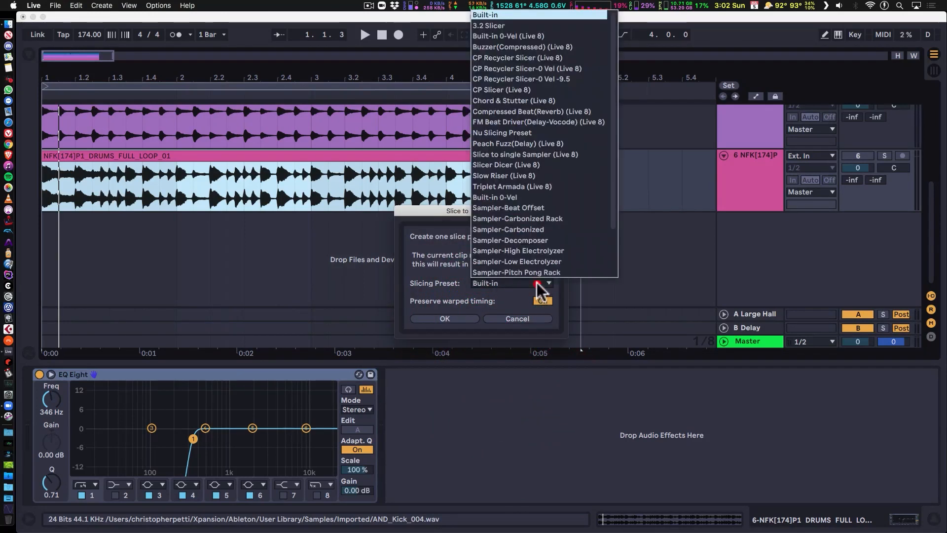
left_click(547, 77)
left_click(541, 300)
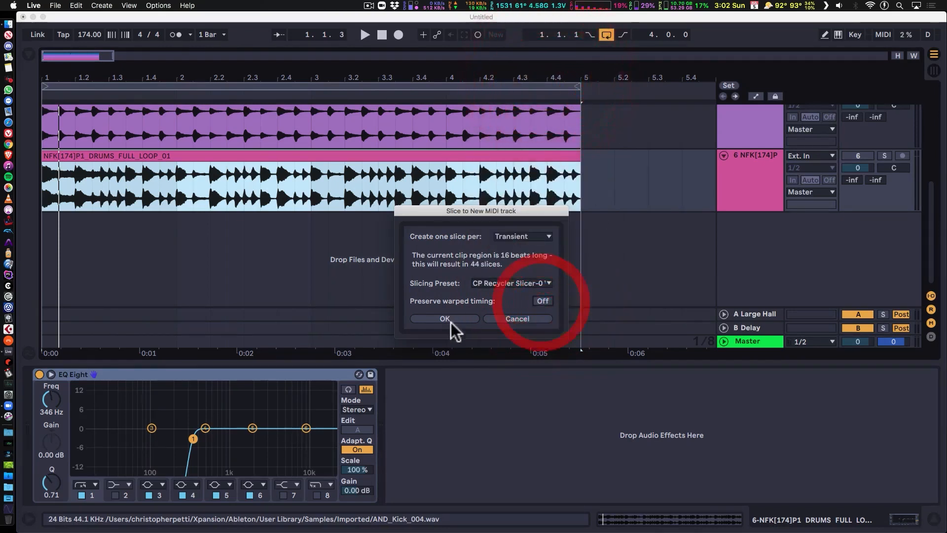
left_click(450, 319)
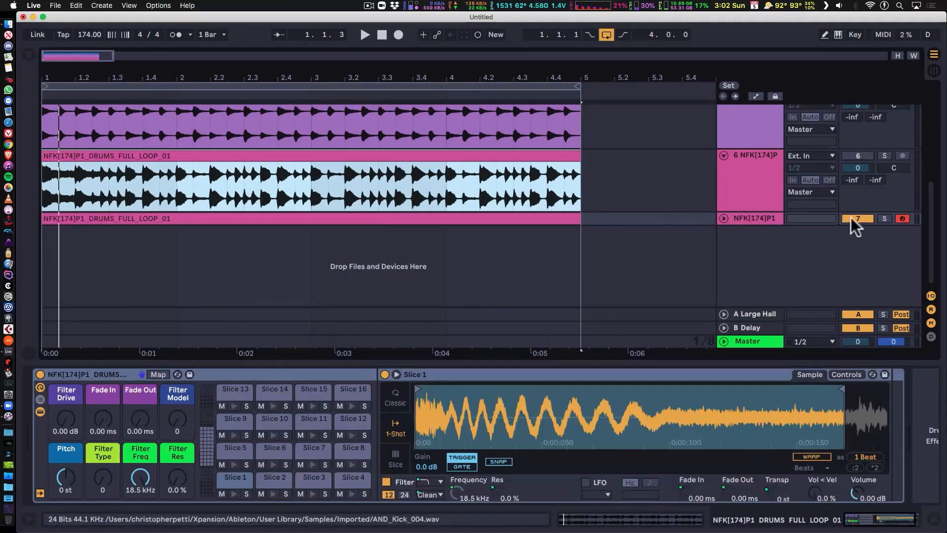
- Solo and unfold the sliced track 7, and color both the track and its clip blue
left_click(882, 218)
left_click(723, 219)
right_click(742, 220)
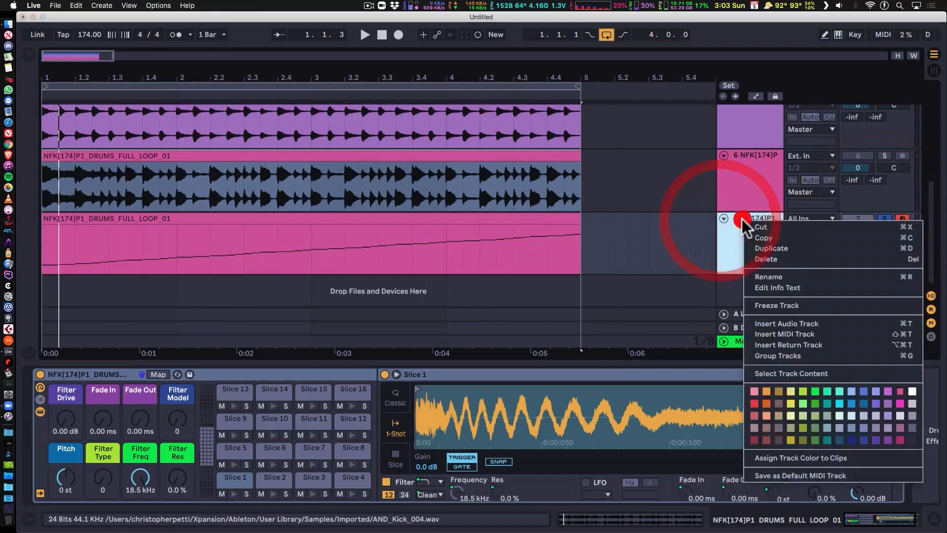
left_click(841, 404)
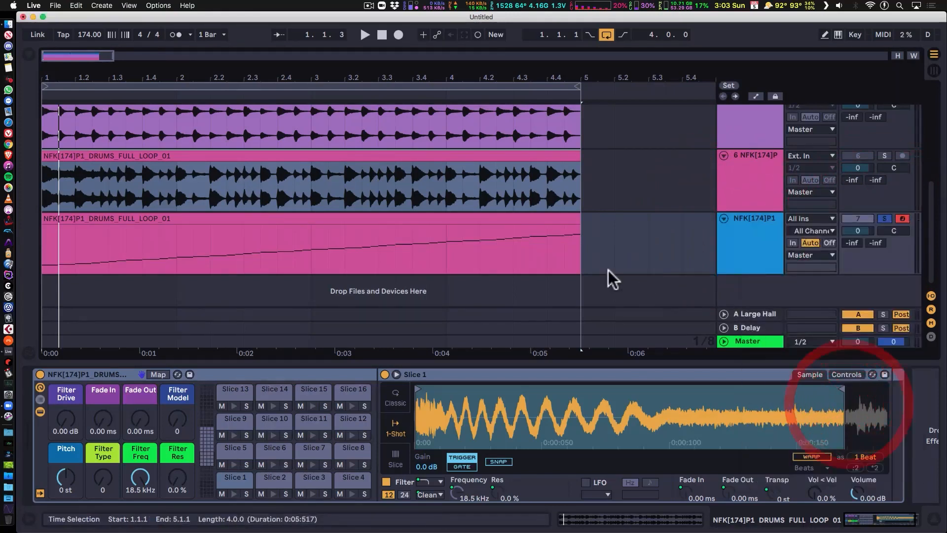
right_click(450, 218)
left_click(561, 448)
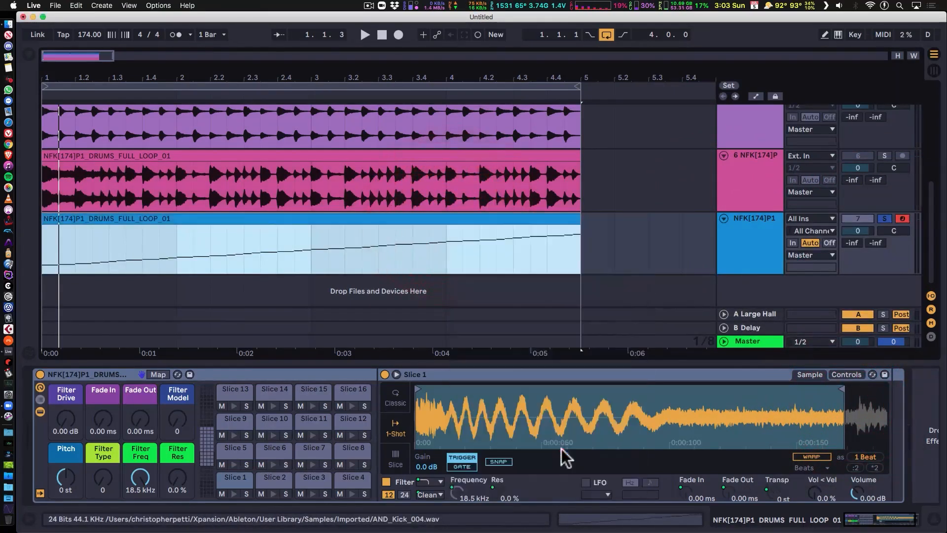
- Start playing the loop and set the sliced rack's Pitch macro to +3 st and Fade Out to 2.00 s
key("space")
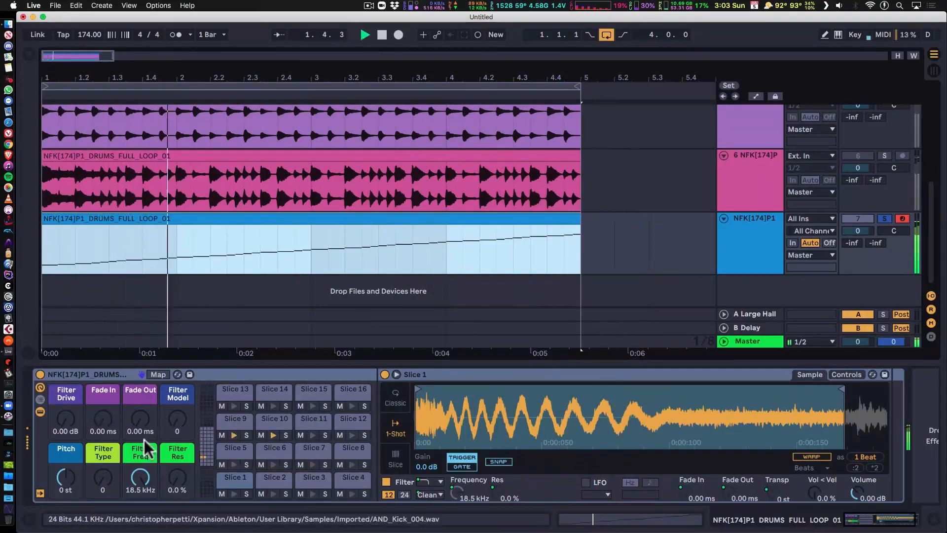
left_click_drag(65, 477, 73, 486)
left_click_drag(140, 419, 140, 392)
- Set the rack's Filter Model to 40, Filter Drive to 8.13 dB, Filter Type to 106, Filter Res to 44 % and Filter Freq to 1.33 kHz
left_click_drag(179, 424, 180, 409)
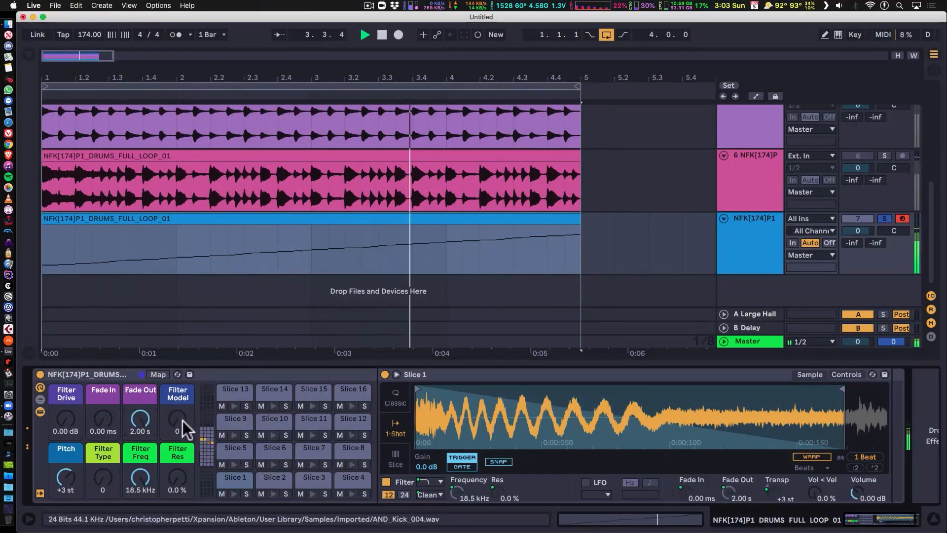
mouse_move(69, 425)
left_mouse_down()
mouse_move(69, 404)
mouse_move(69, 422)
left_mouse_up()
left_click_drag(113, 483, 111, 462)
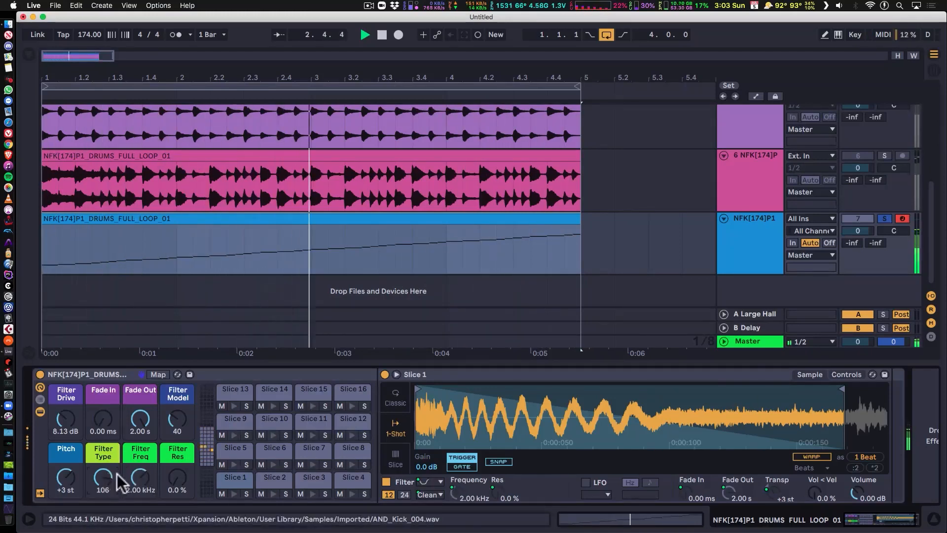
left_click_drag(174, 489, 138, 469)
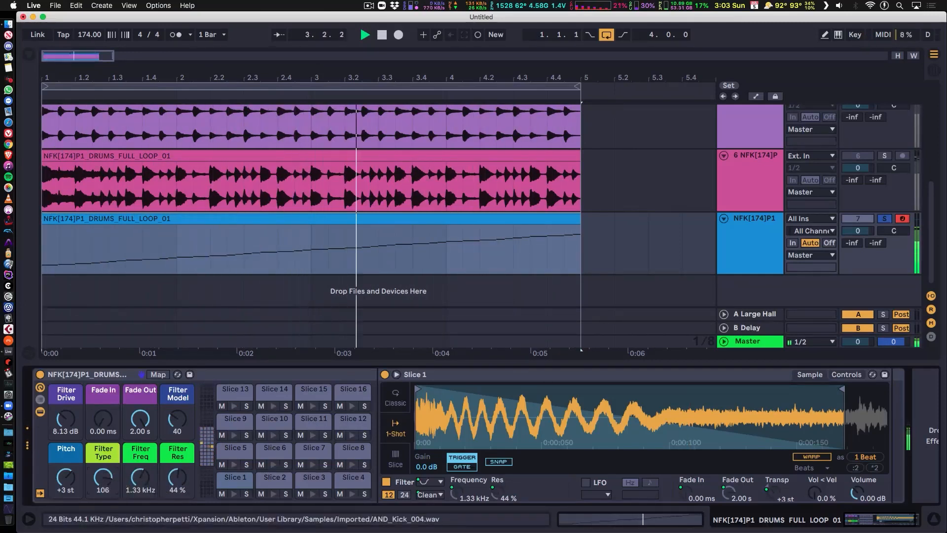
- Set the rack's Filter Drive to 11.0 dB, Filter Model to 54, Pitch to +4 st and Filter Freq to 4.49 kHz
left_click(173, 418)
left_click_drag(65, 420, 65, 409)
left_click_drag(177, 420, 179, 415)
left_click_drag(70, 472, 70, 466)
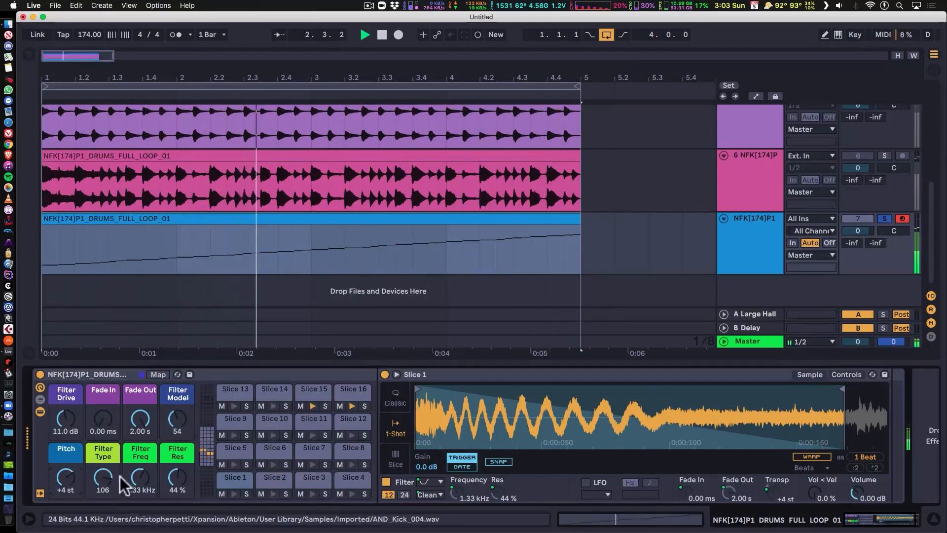
left_click_drag(141, 477, 140, 469)
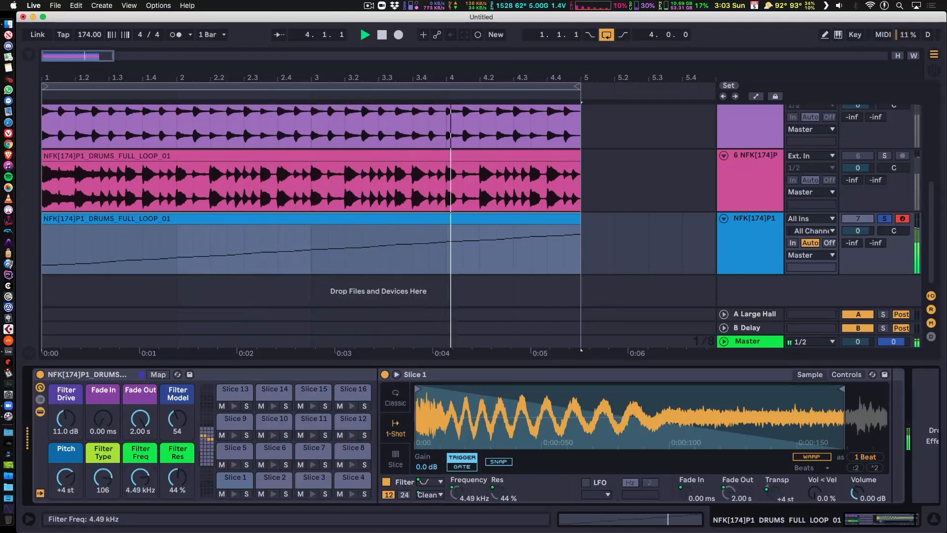
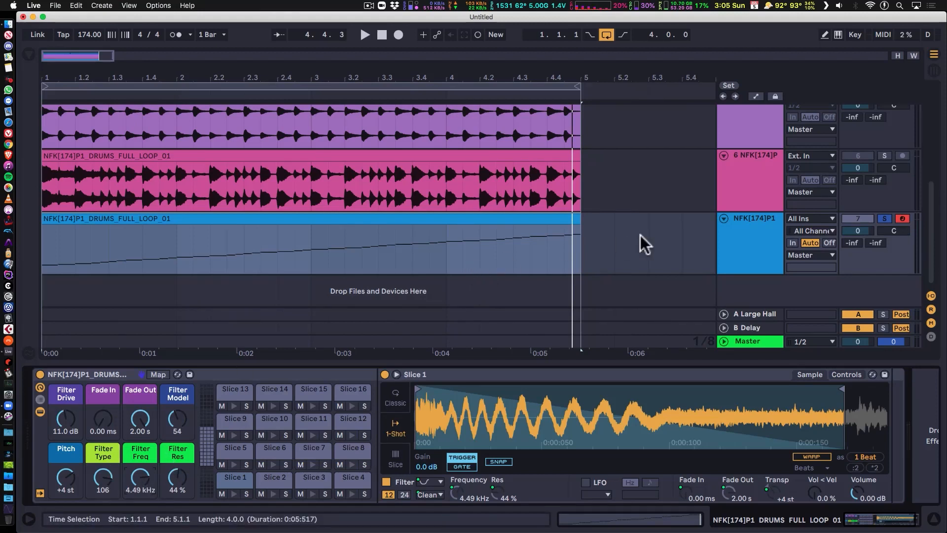
- Fold the sliced track 7, show the browser, and collapse its Sonic Mechanics folder
left_click(724, 218)
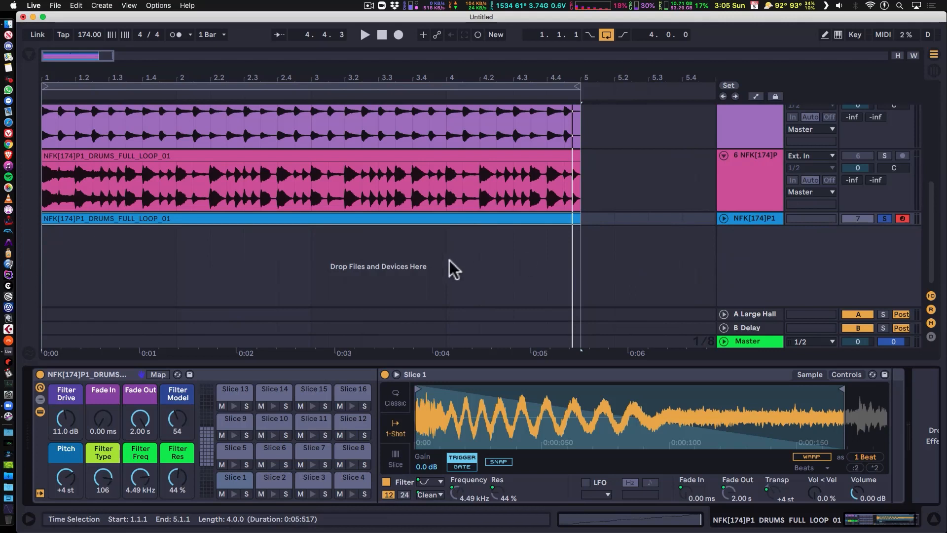
left_click(300, 270)
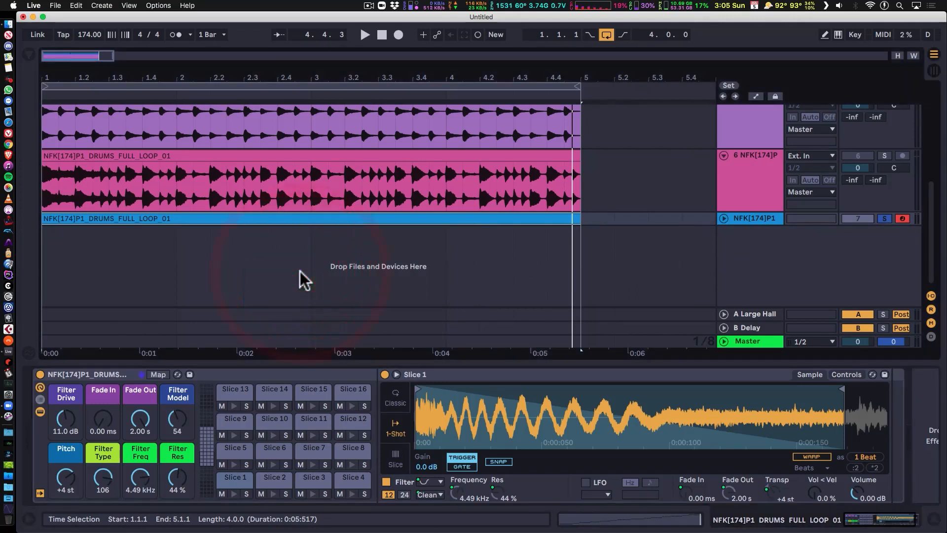
left_click(30, 54)
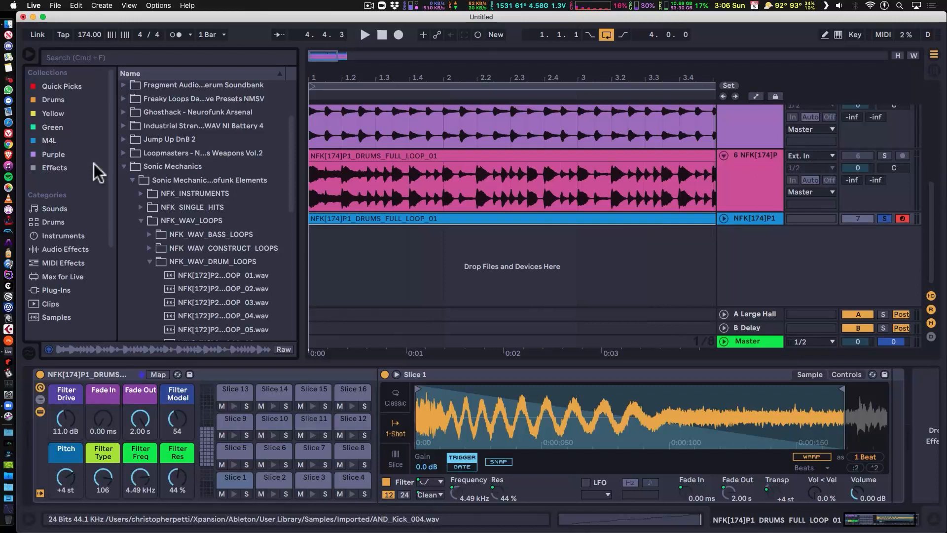
left_click(124, 166)
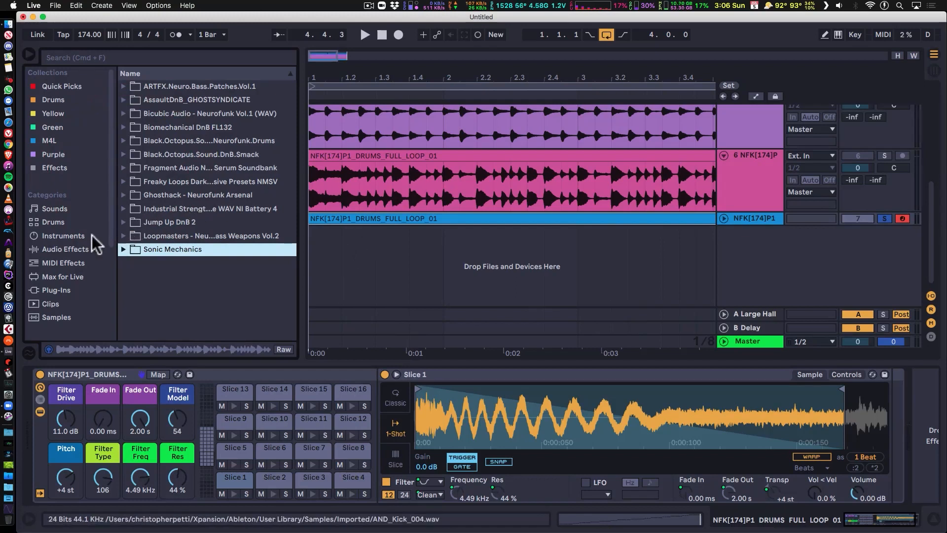
- Open the User Library in the browser and collapse its Drum Kits folder
scroll(61, 244, "down", 5)
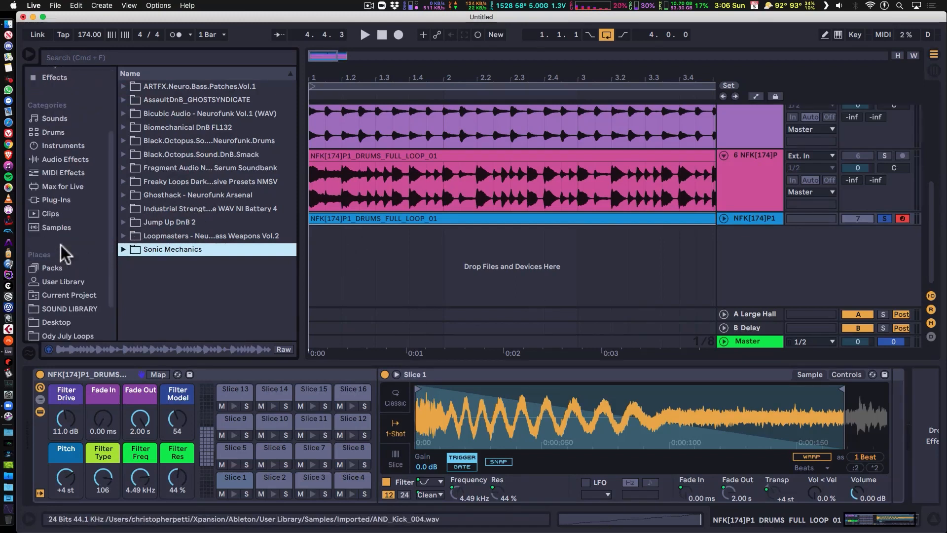
scroll(61, 244, "down", 2)
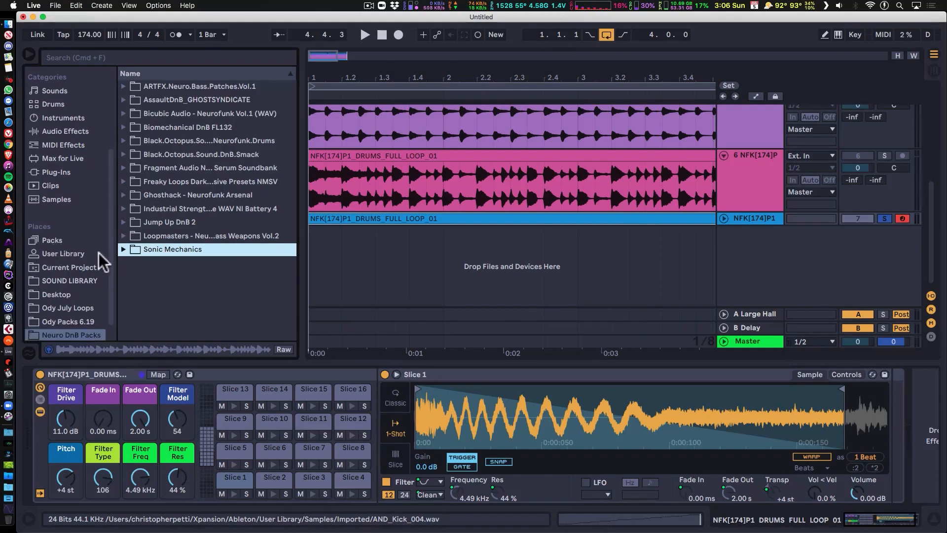
left_click(54, 254)
left_click(132, 127)
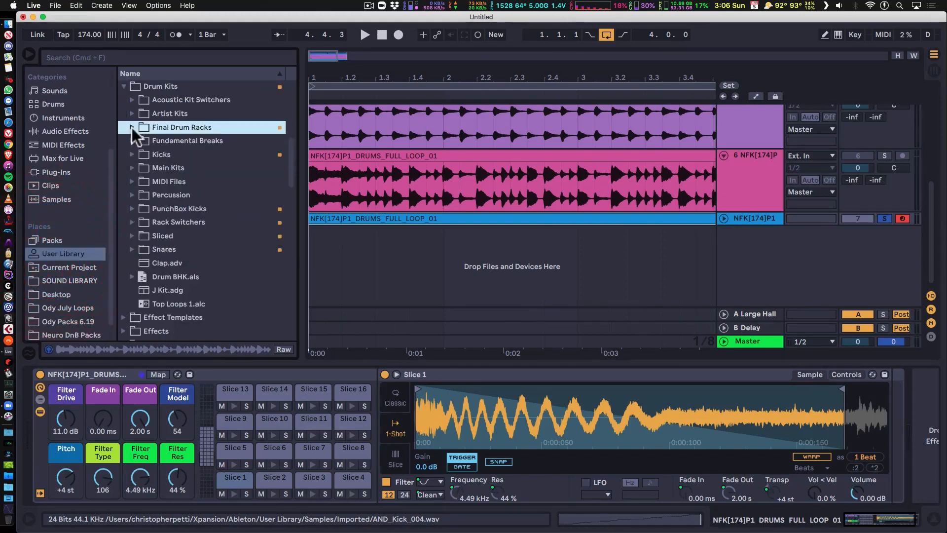
left_click(124, 87)
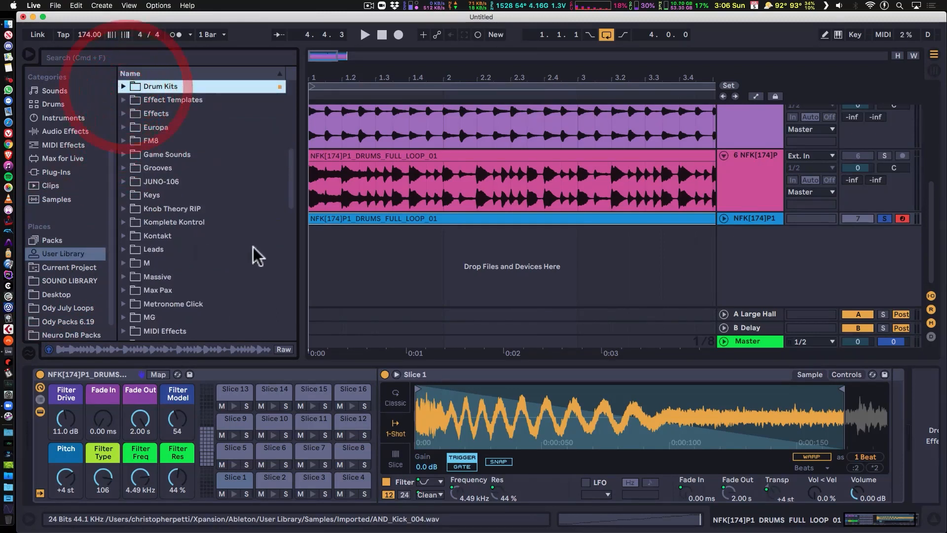
- Look through the User Library folders, including Presets and its Instruments subfolder, for the slicing presets
scroll(253, 246, "up", 8)
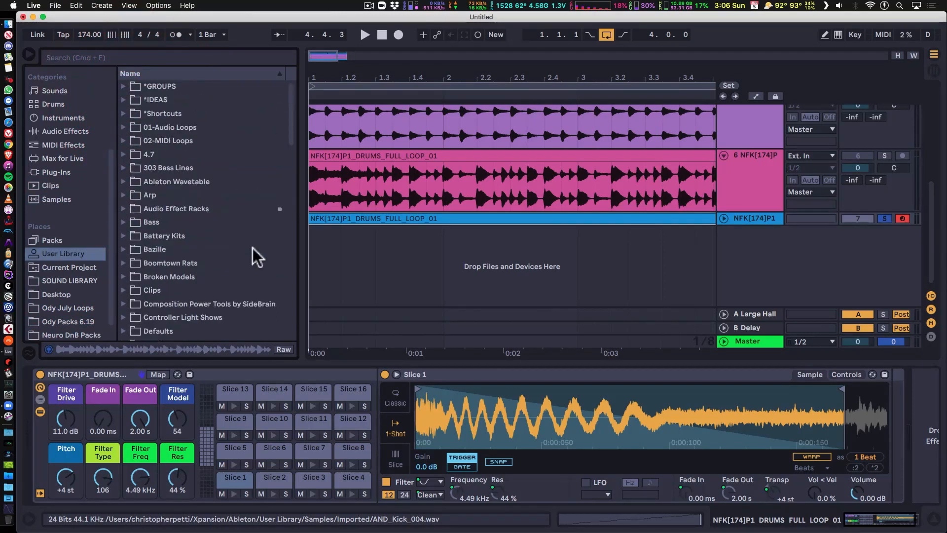
scroll(244, 250, "down", 6)
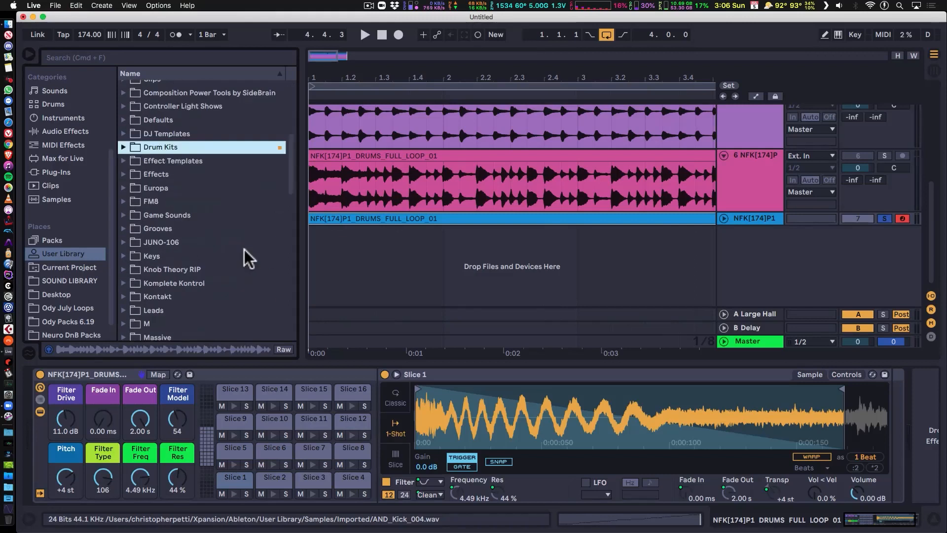
scroll(244, 250, "down", 5)
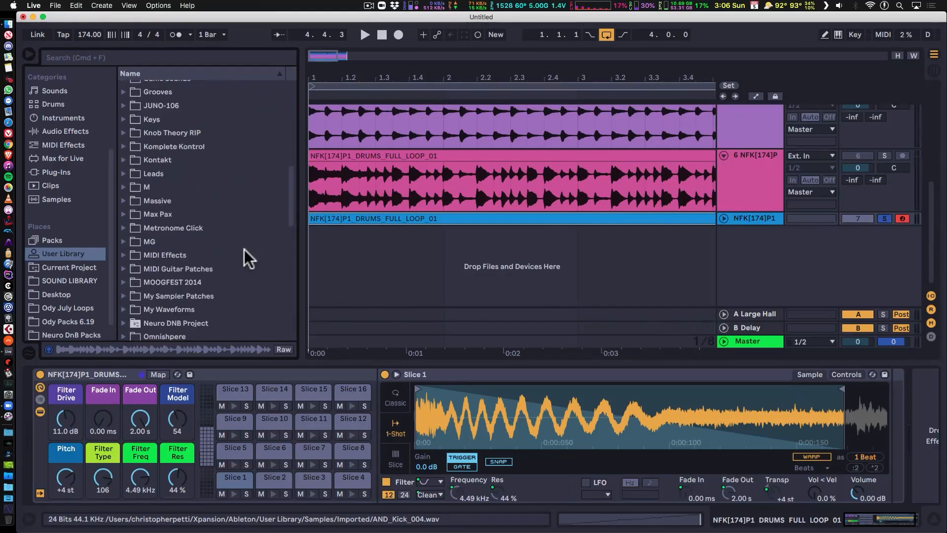
scroll(244, 250, "down", 1)
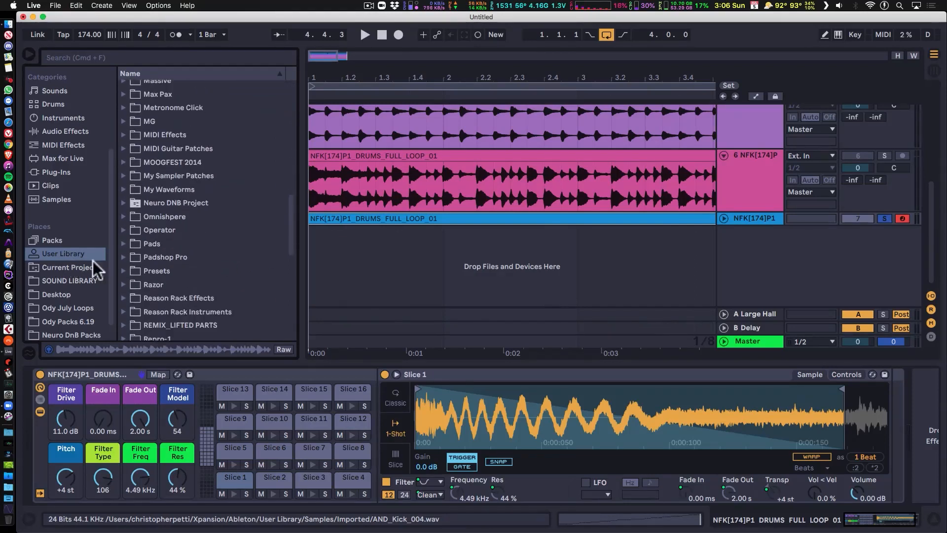
left_click(125, 270)
scroll(222, 270, "down", 3)
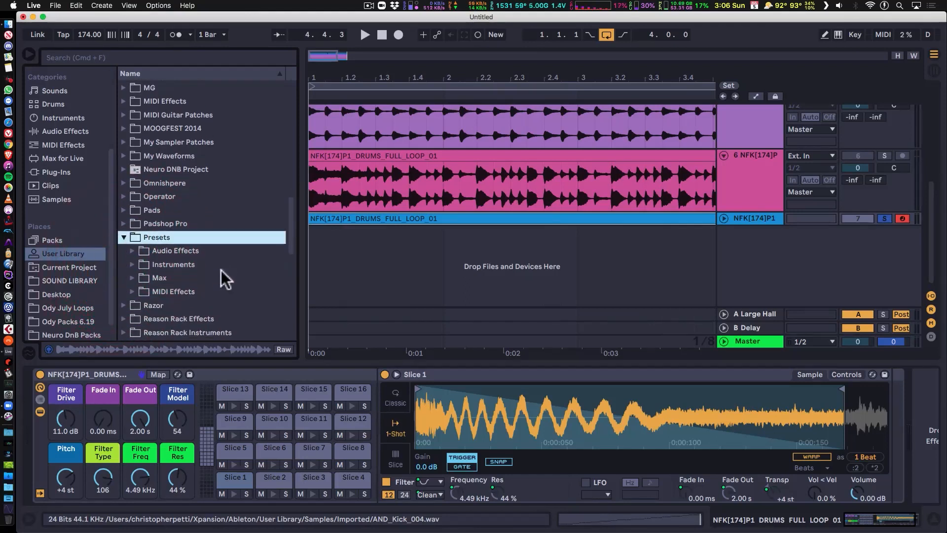
left_click(132, 259)
scroll(247, 259, "down", 9)
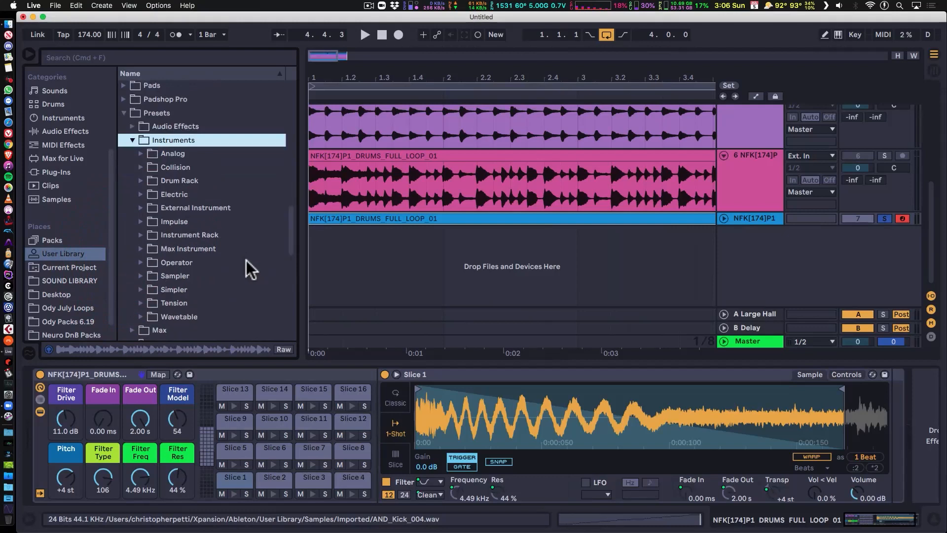
scroll(245, 259, "up", 8)
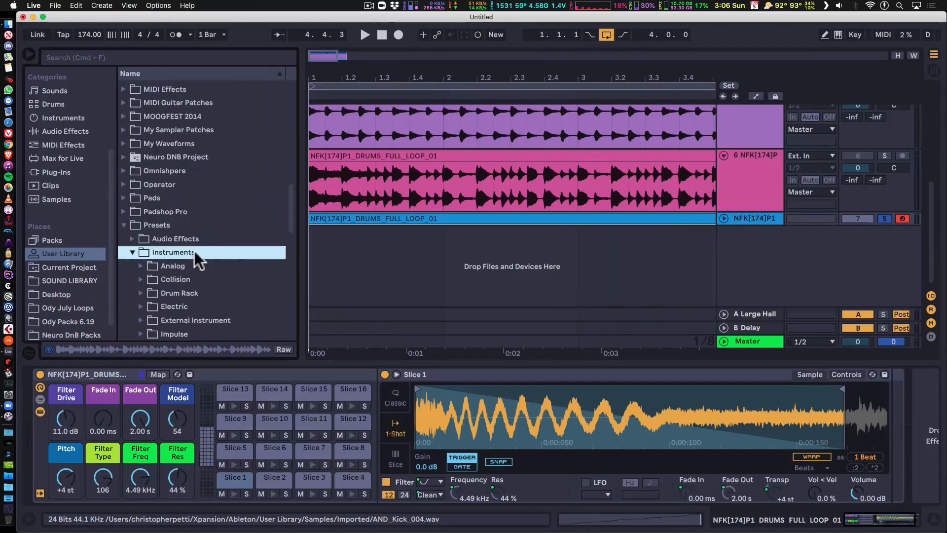
left_click(133, 252)
scroll(221, 259, "down", 2)
scroll(228, 256, "down", 4)
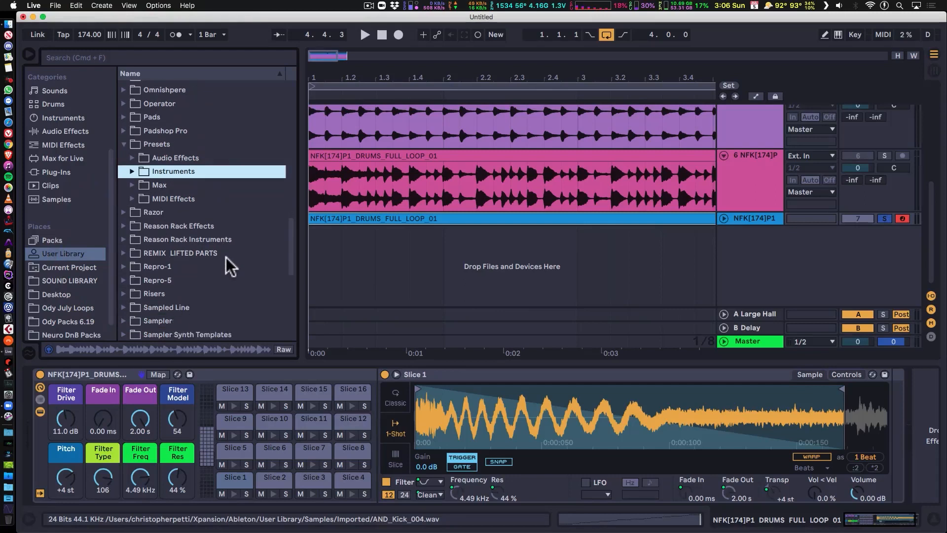
- Expand the Slicing folder under Defaults in the User Library and look through its presets
scroll(226, 256, "up", 20)
scroll(226, 256, "up", 2)
left_click(123, 110)
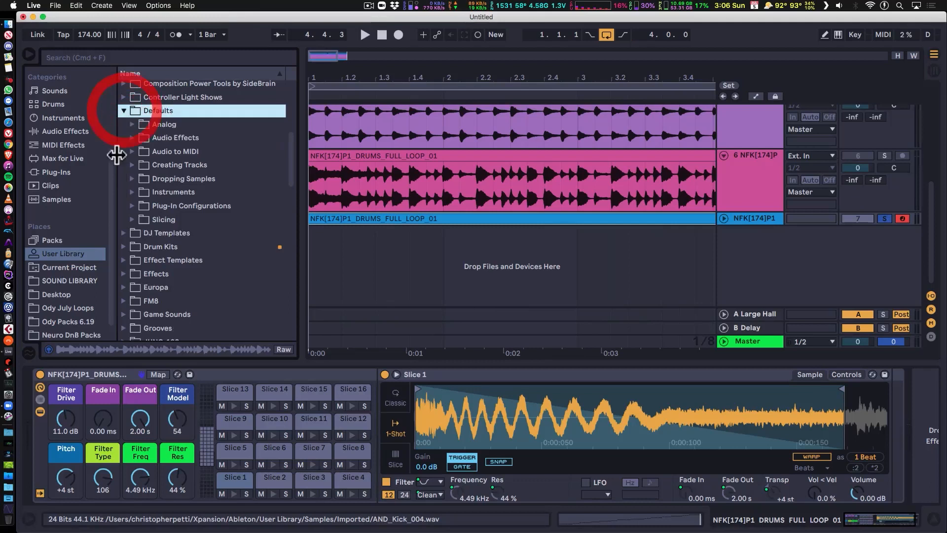
left_click(129, 219)
scroll(238, 250, "down", 5)
scroll(238, 249, "down", 6)
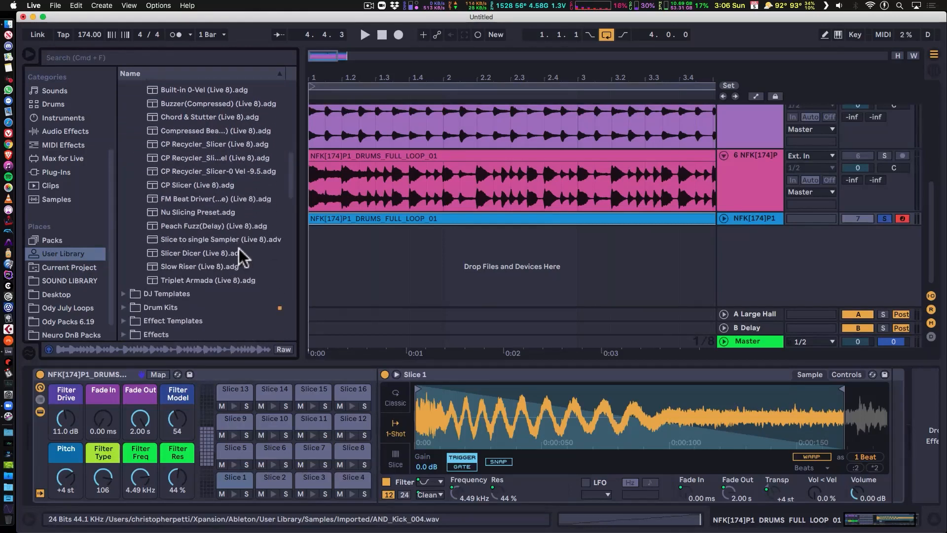
scroll(238, 247, "up", 7)
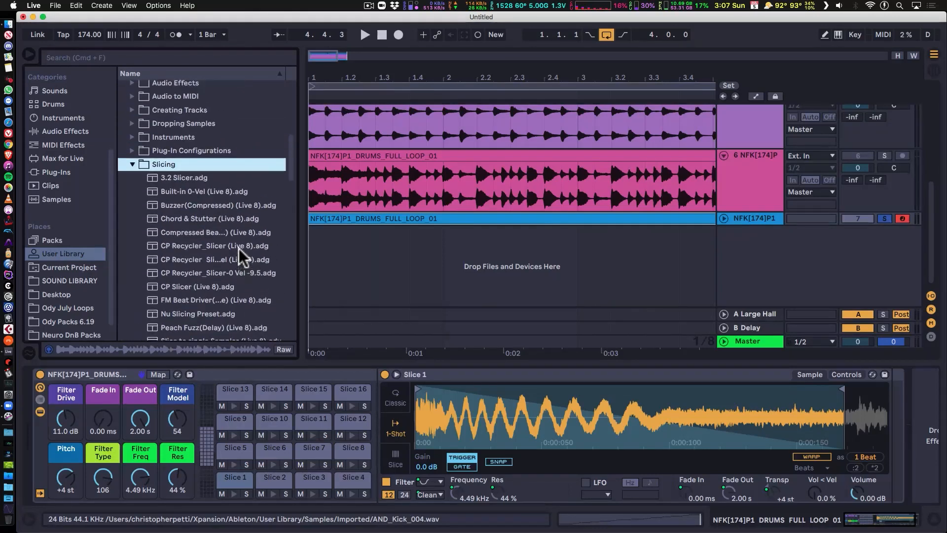
scroll(239, 247, "down", 2)
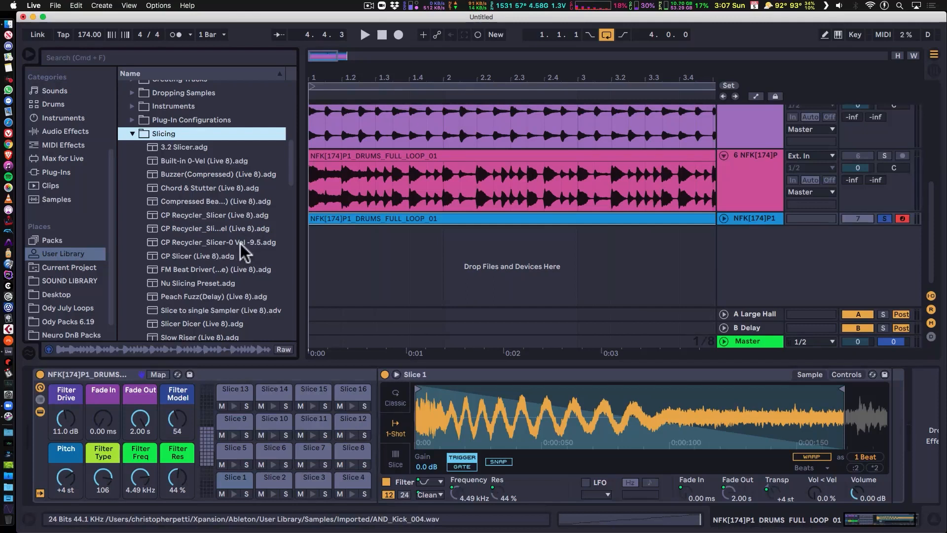
- Load the CP Recycler_Slicer-0 Vel -9.5 preset as a new MIDI track and set its Simpler's Vol < Vel to 35 %
left_click_drag(150, 241, 735, 252)
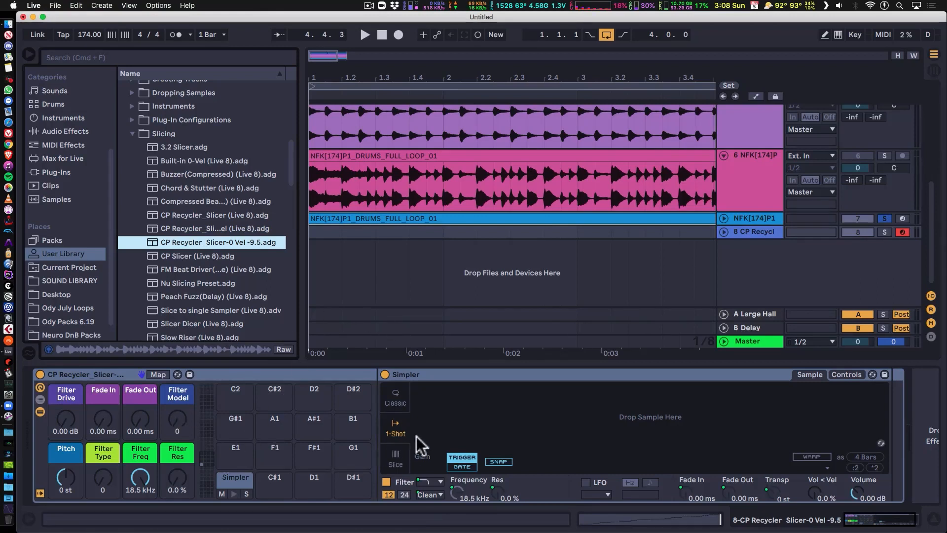
left_click(821, 497)
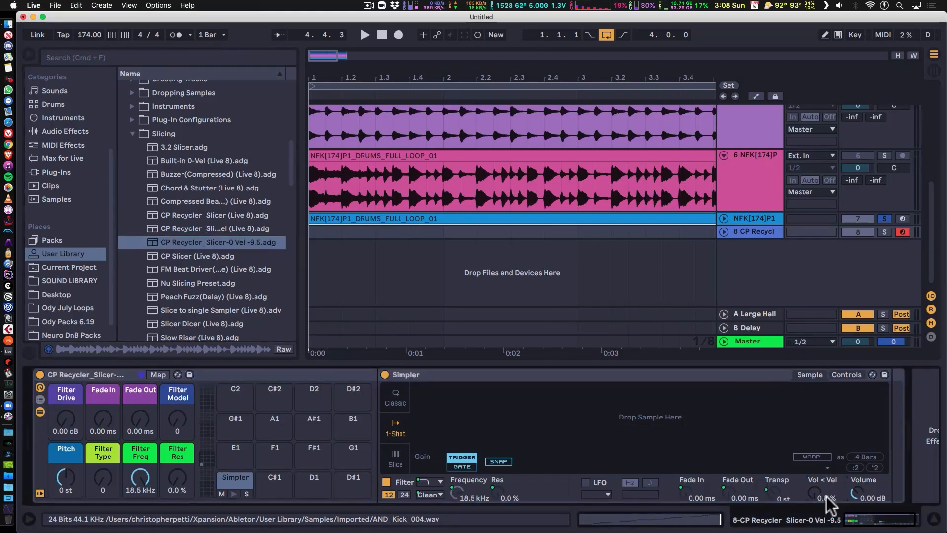
type("35")
key("Return")
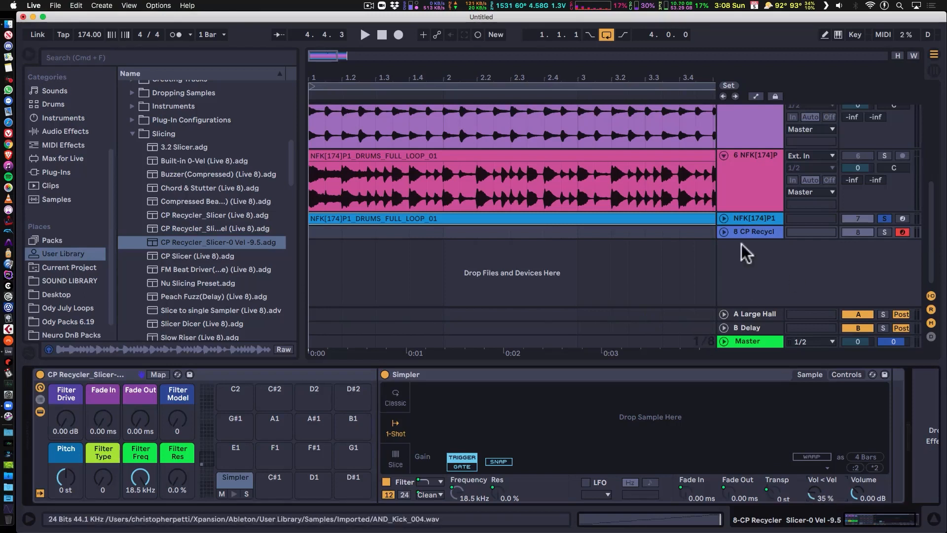
- Rename the edited slicing rack to CP Recycler_Slicer-35Vel -9.5
left_click(120, 371)
key("super+r")
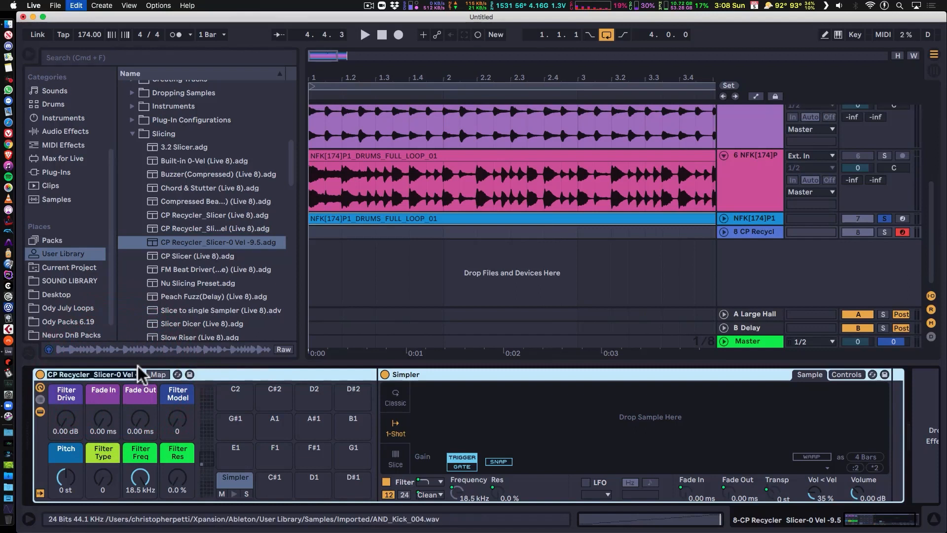
key("Right")
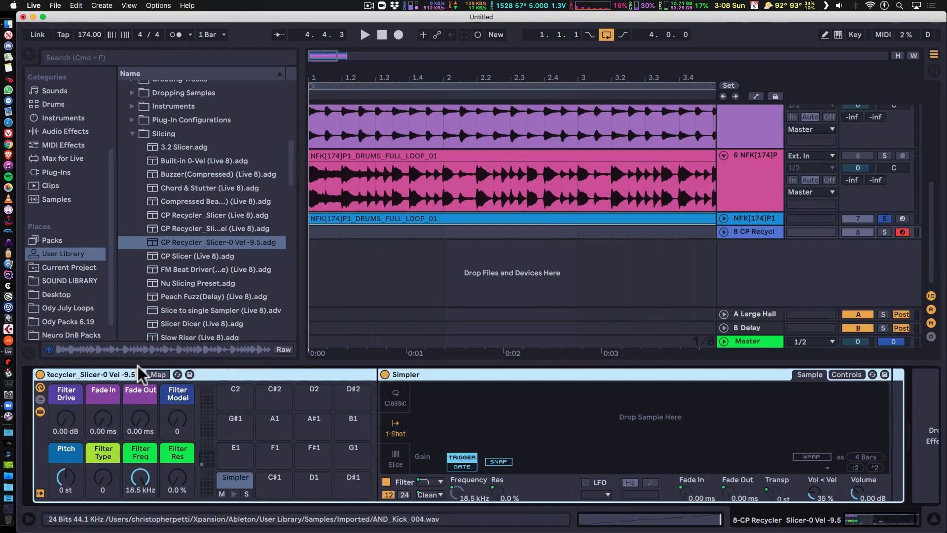
key("Left")
key("Left")
key("Left")
key("Left")
key("Left")
key("BackSpace")
key("BackSpace")
key("Return")
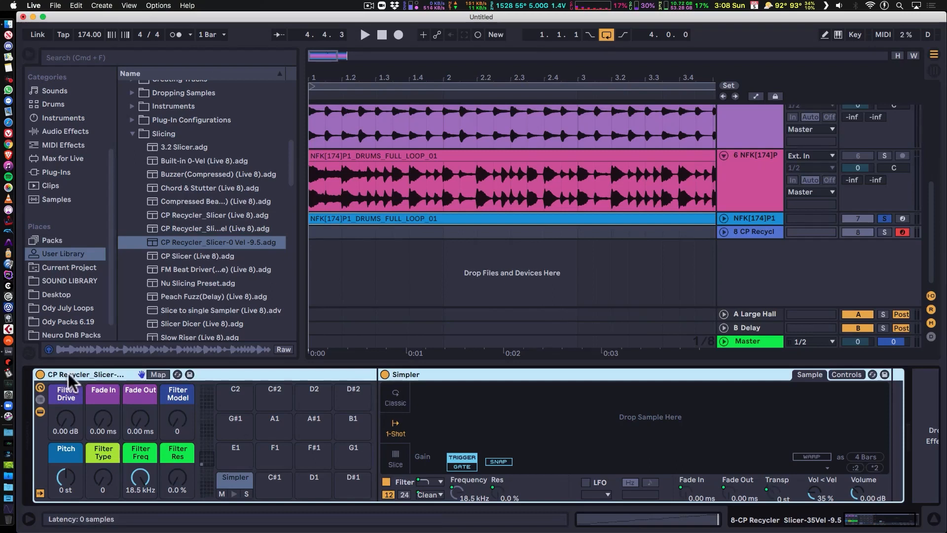
- Save the renamed rack in the User Library's Slicing folder, collapse that folder and hide the browser
left_click_drag(68, 372, 162, 137)
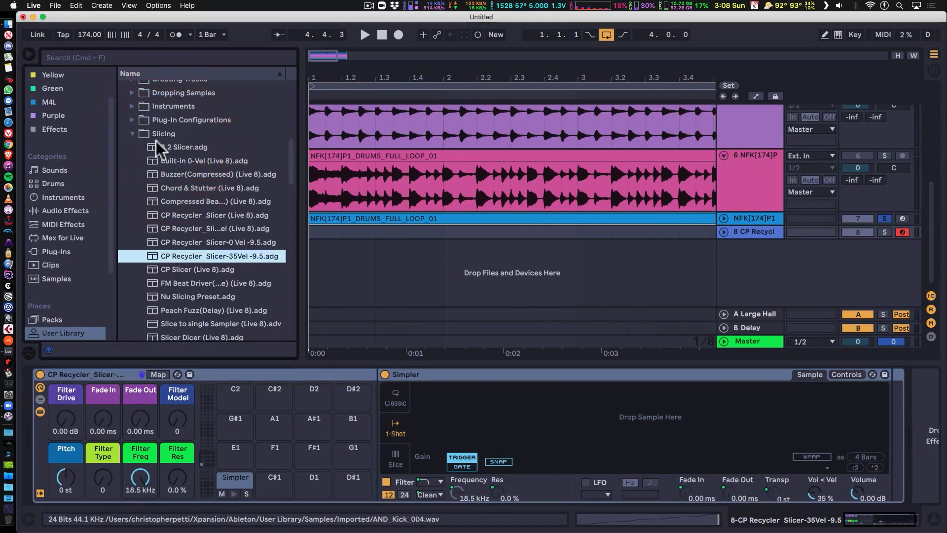
left_click(131, 130)
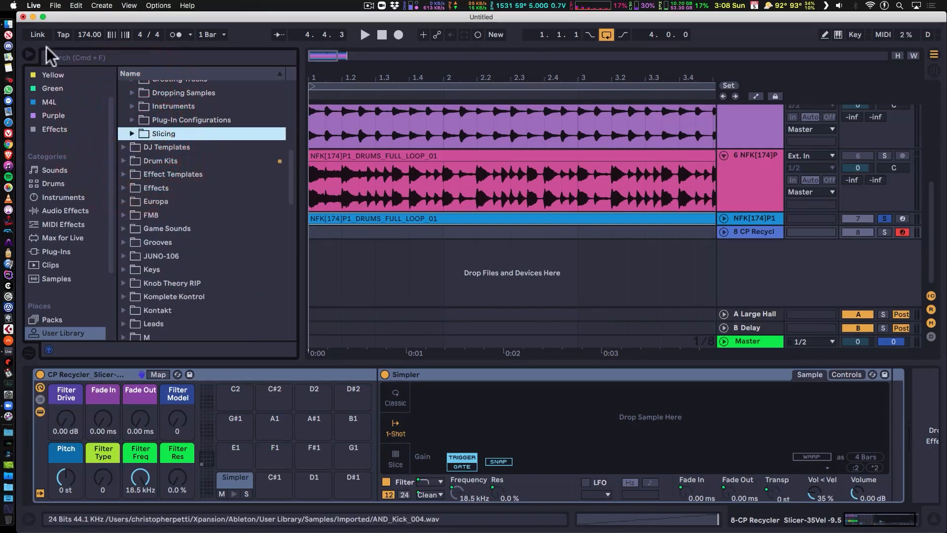
left_click(28, 54)
- Delete the earlier sliced full-loop track 7 and the preset-editing track 8
left_click(741, 233)
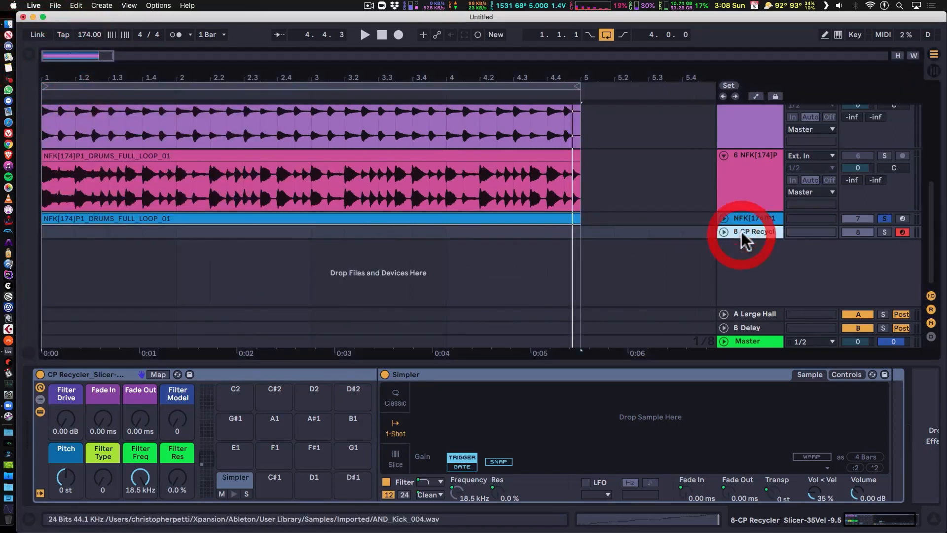
left_click(745, 218, "shift")
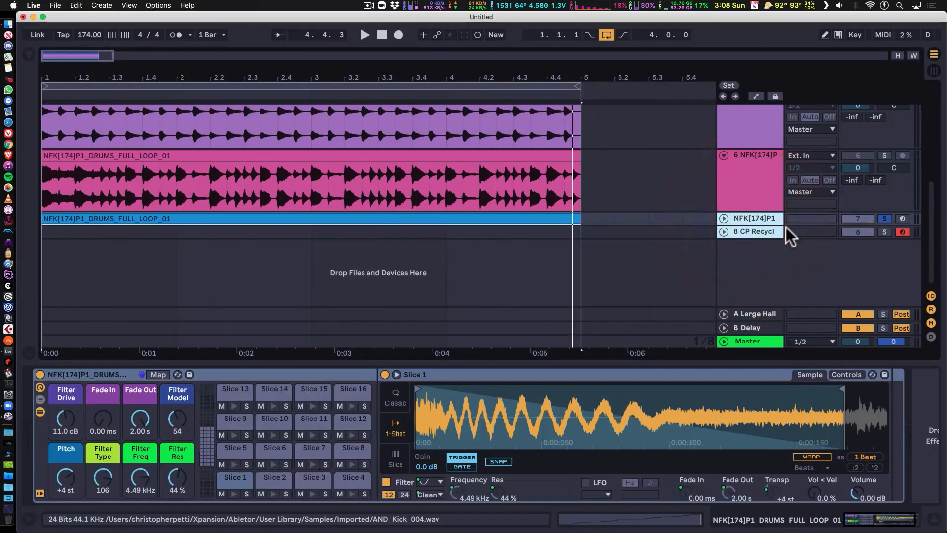
key("Delete")
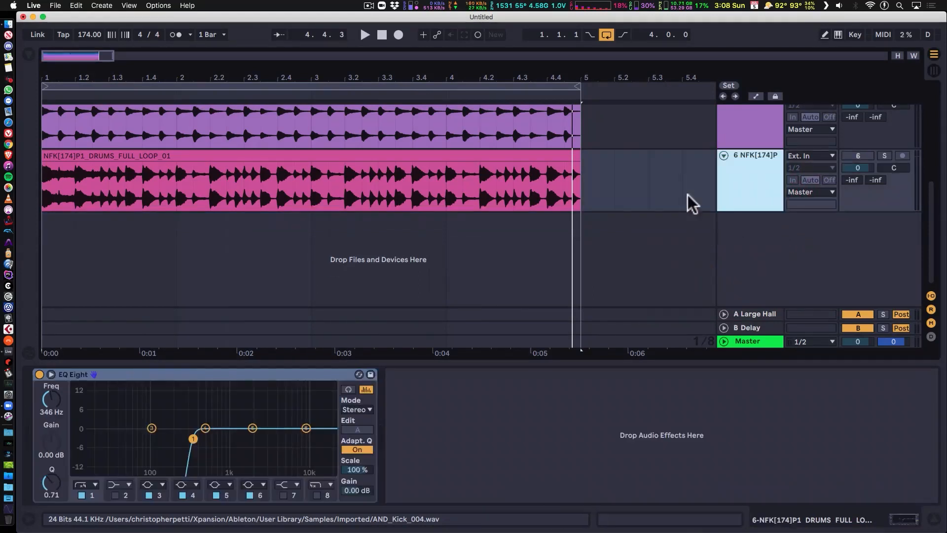
- Slice the NFK[174]P1_DRUMS_FULL_LOOP_01 clip to a new MIDI track by transient, using the CP Recycler Slicer-35Vel -9.5 preset
left_click(271, 156)
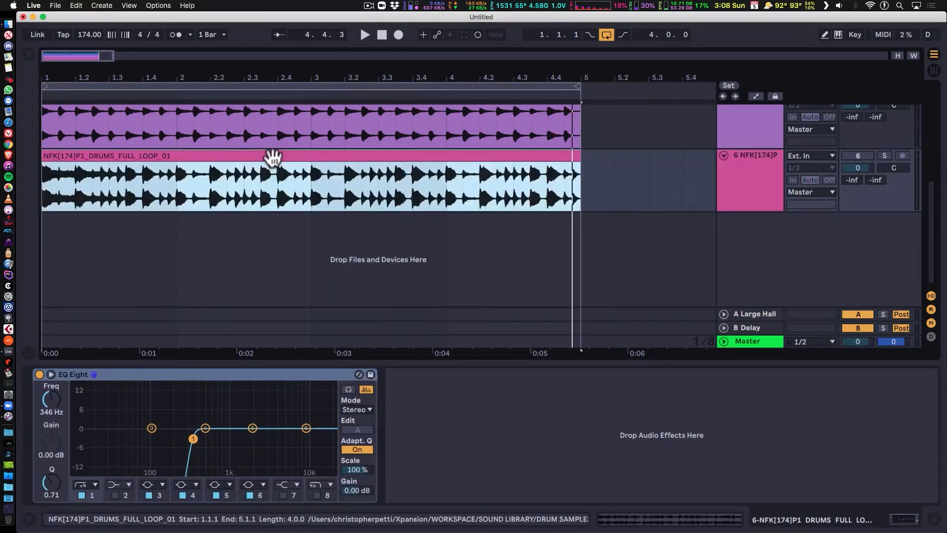
right_click(231, 159)
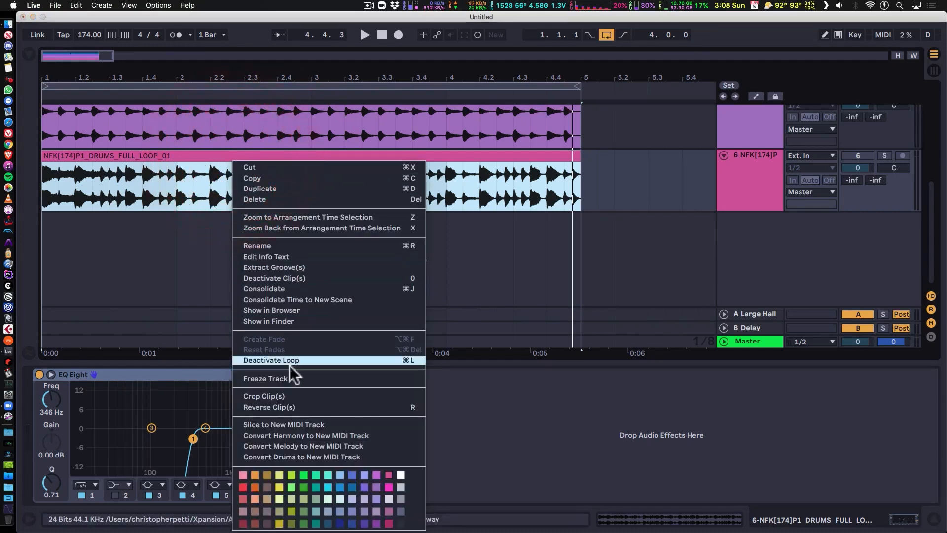
left_click(295, 423)
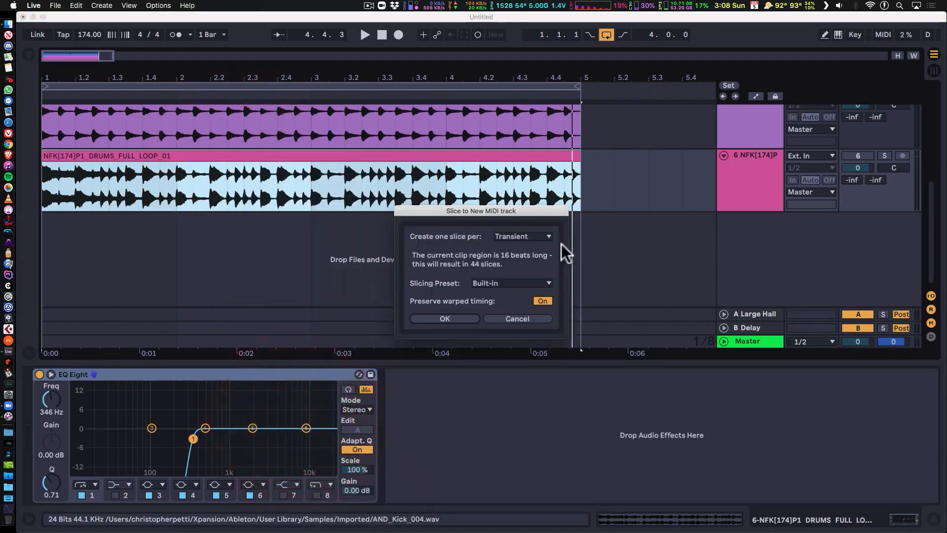
left_click(539, 301)
left_click(508, 282)
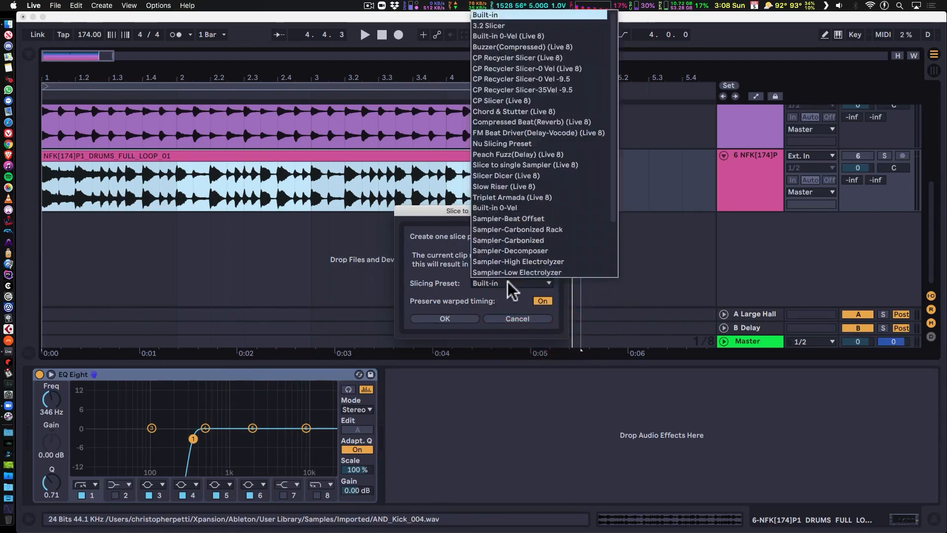
left_click(505, 91)
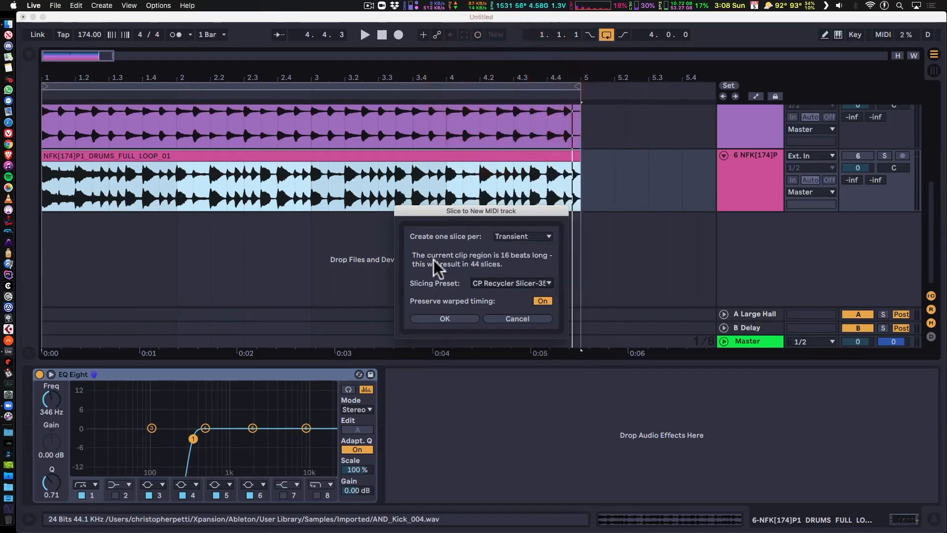
left_click(460, 317)
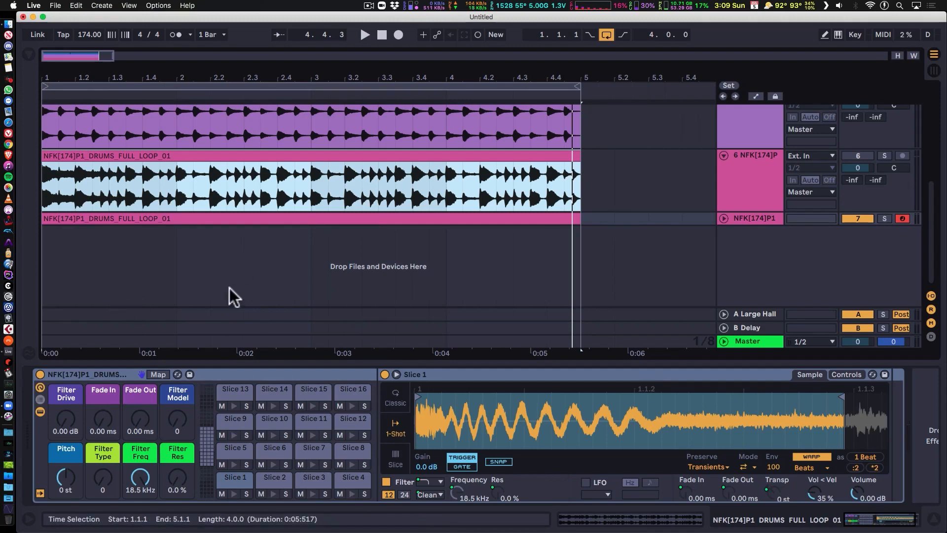
- Unfold the new sliced MIDI track and fold tracks 2 to 5
scroll(724, 205, "up", 3)
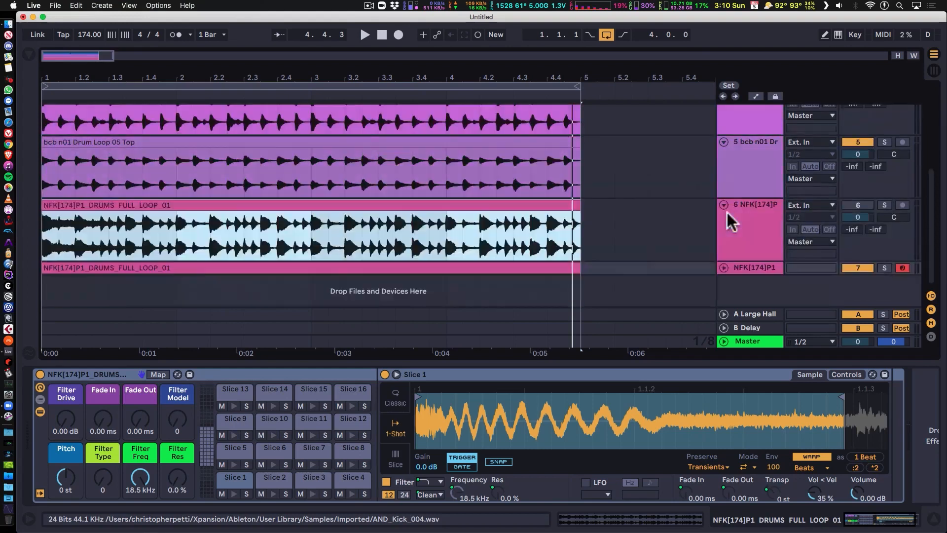
left_click(723, 268)
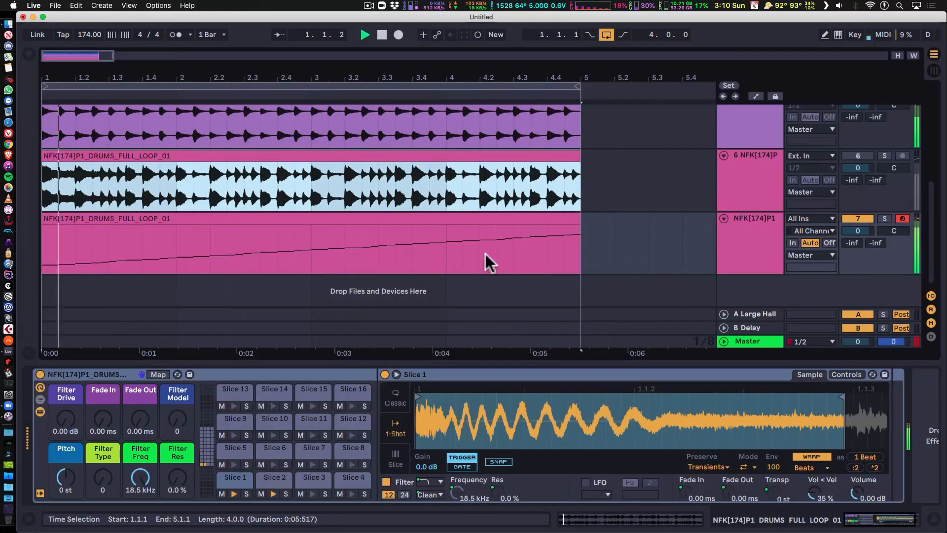
scroll(770, 249, "up", 10)
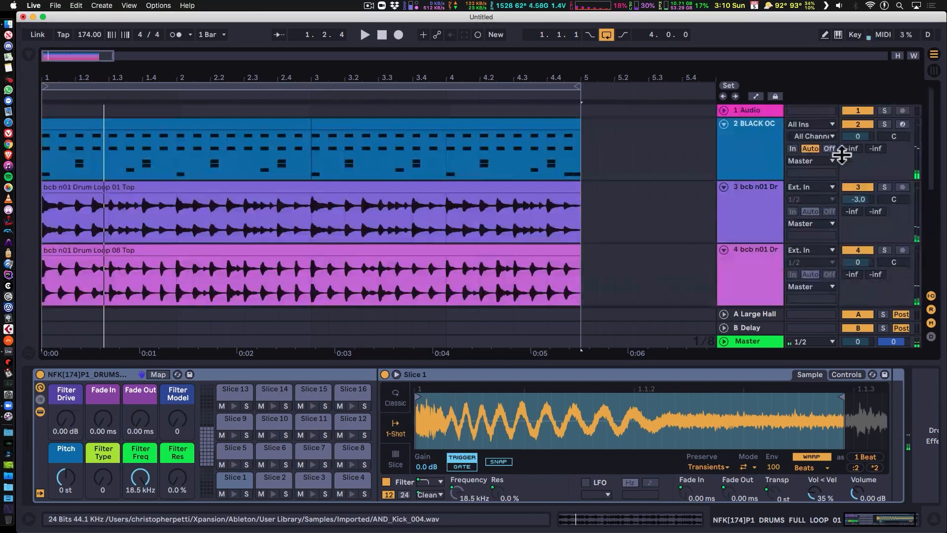
left_click(723, 123)
left_click(724, 137)
left_click(724, 163)
left_click(723, 164)
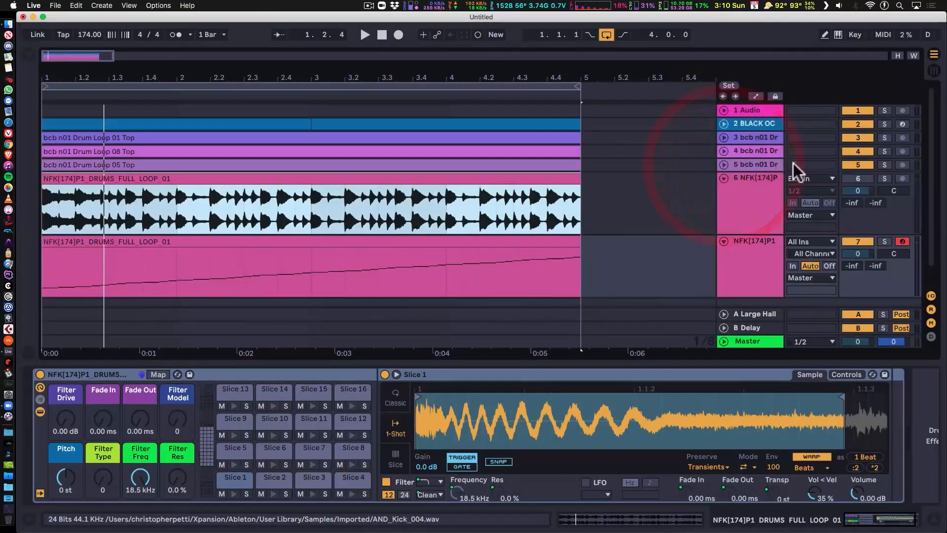
- Turn off tracks 2 to 5 and play the sliced loop on track 7
left_click(859, 164)
left_click(858, 124)
left_click(858, 138)
left_click(858, 152)
key("space")
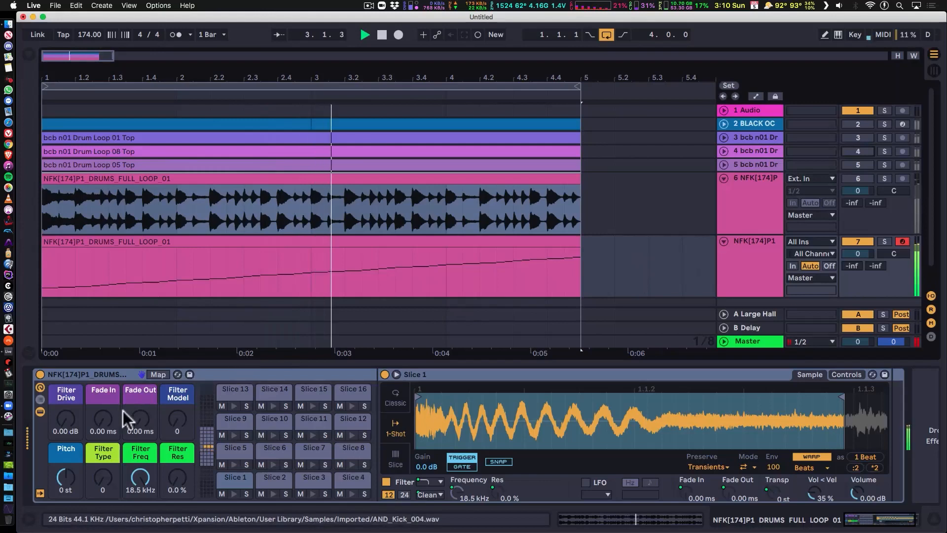
- Set the sliced rack's Fade Out to 2.00 s, Pitch to +2 st, Filter Type to 30, Filter Freq to 536 Hz and Filter Res to 46 %
mouse_move(143, 419)
left_mouse_down()
mouse_move(143, 385)
mouse_move(147, 414)
left_mouse_up()
left_click_drag(72, 476, 72, 464)
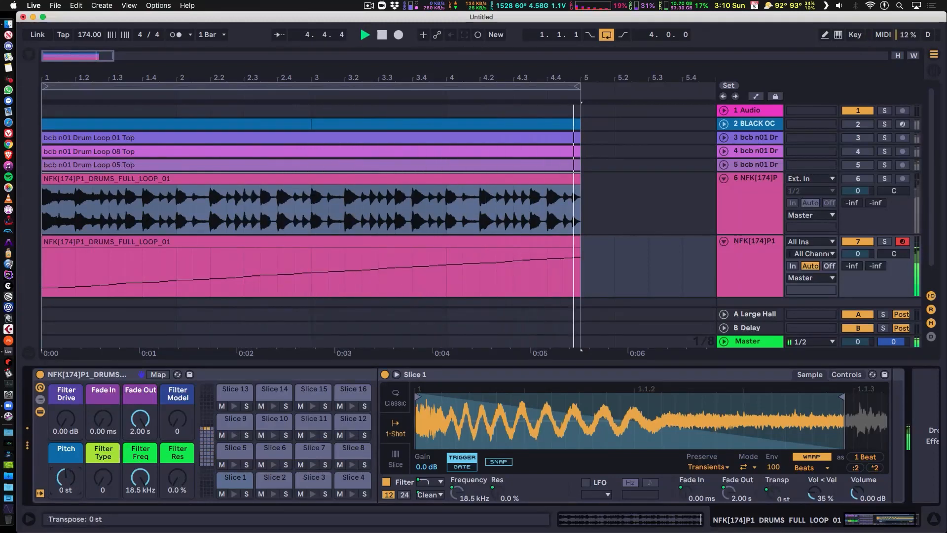
left_click_drag(72, 463, 107, 452)
mouse_move(140, 488)
left_mouse_down()
mouse_move(139, 504)
mouse_move(182, 477)
mouse_move(140, 486)
mouse_move(138, 478)
left_mouse_up()
key("space")
- Open the sliced MIDI clip on track 7 and enlarge its note editor to show all 44 slices
left_click(160, 247)
double_click(163, 240)
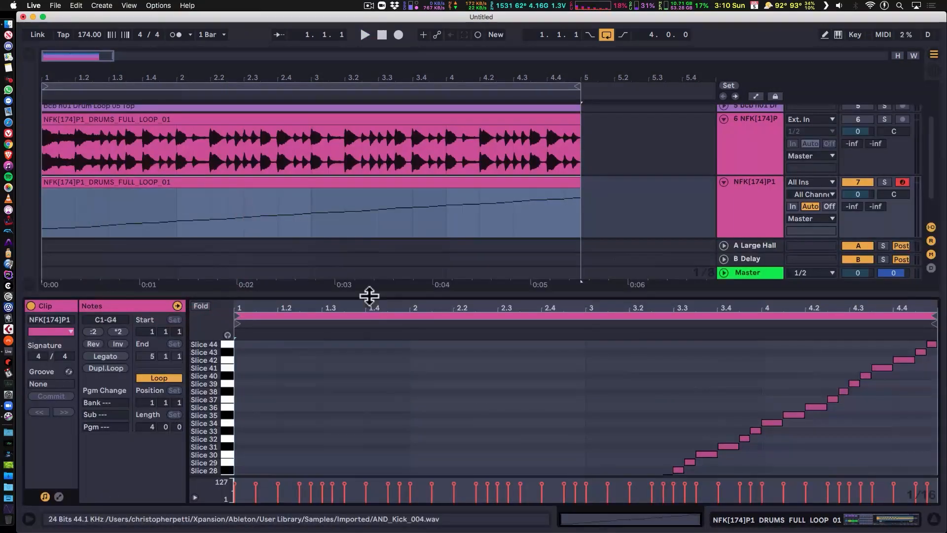
left_click_drag(369, 295, 376, 50)
- Deactivate the notes for slices 1, 3, 8, 9, 12, 14, 19, 20, 23, 25, 30, 31, 34, 36, 41 and 42
left_click(245, 469)
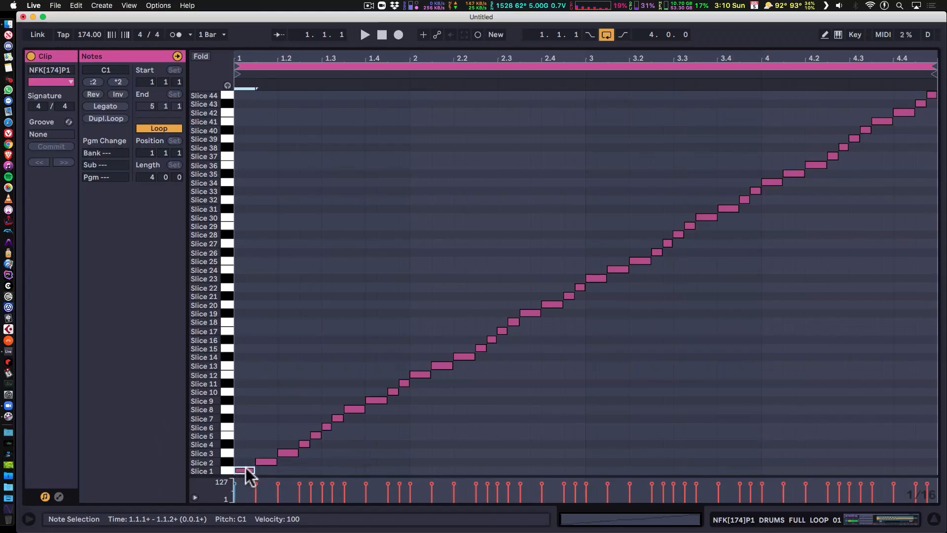
left_click(286, 450, "shift")
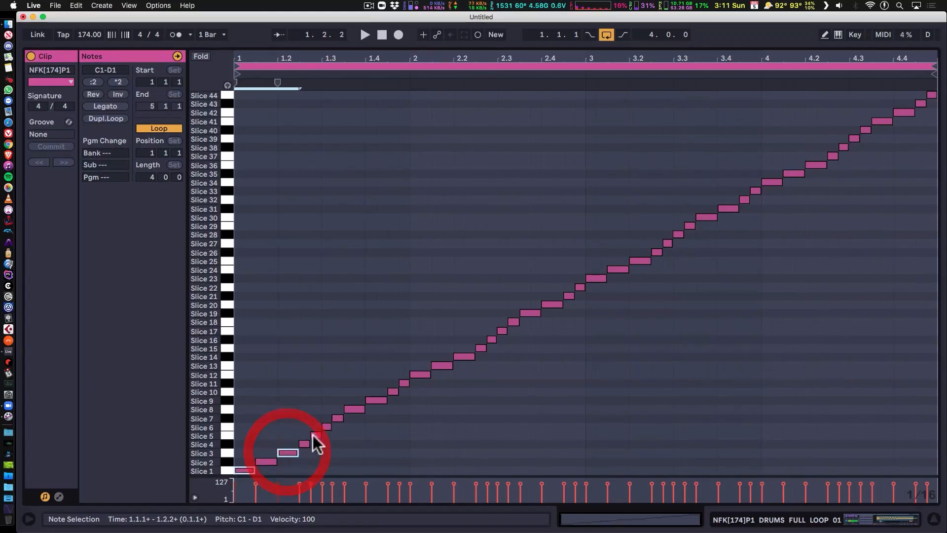
left_click(375, 399, "shift")
left_click(358, 410, "shift")
left_click(419, 374, "shift")
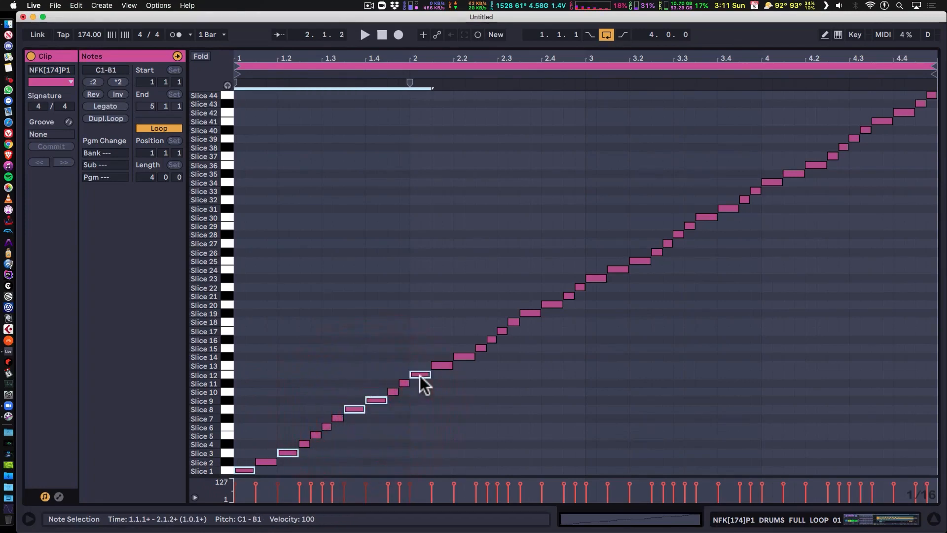
left_click(527, 313, "shift")
left_click(552, 303, "shift")
left_click(594, 279, "shift")
left_click(640, 261, "shift")
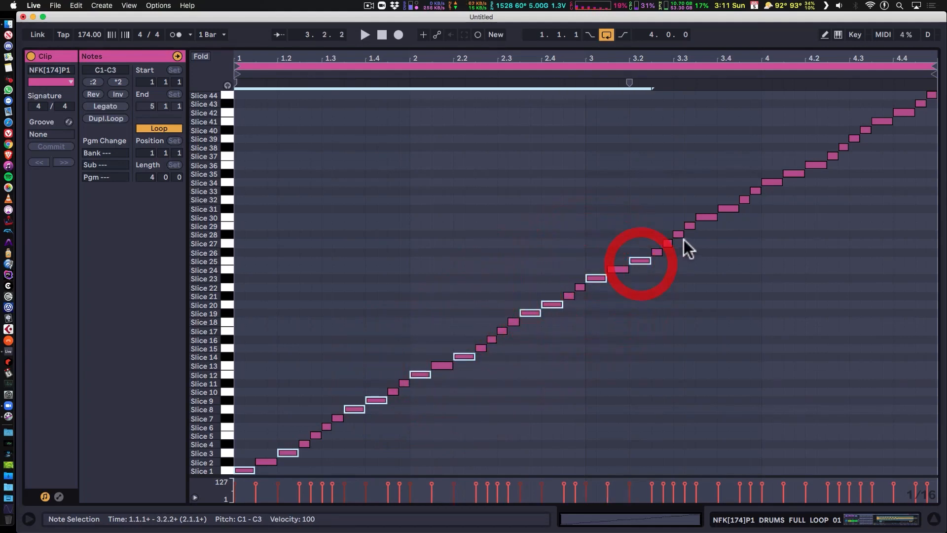
left_click(701, 217, "shift")
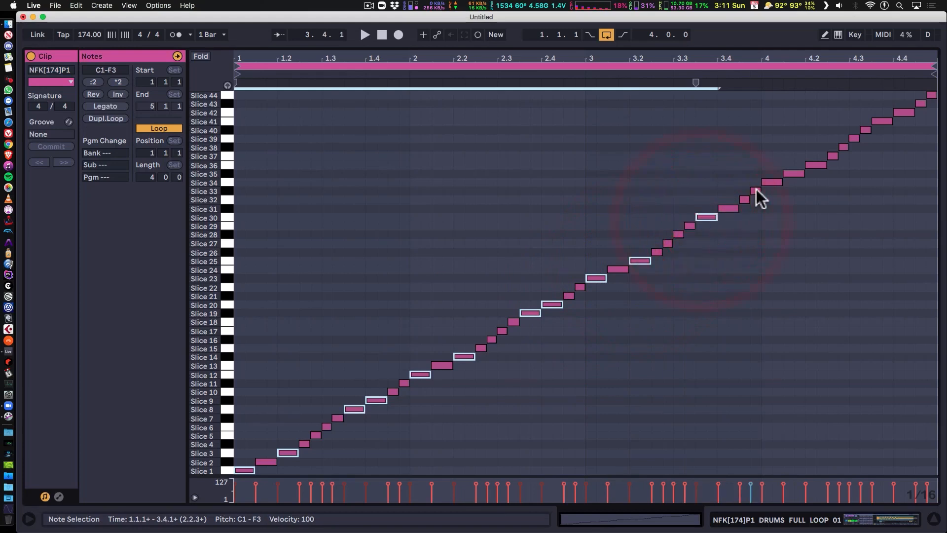
left_click(771, 182, "shift")
left_click(809, 165, "shift")
left_click(882, 121, "shift")
left_click(908, 113, "shift")
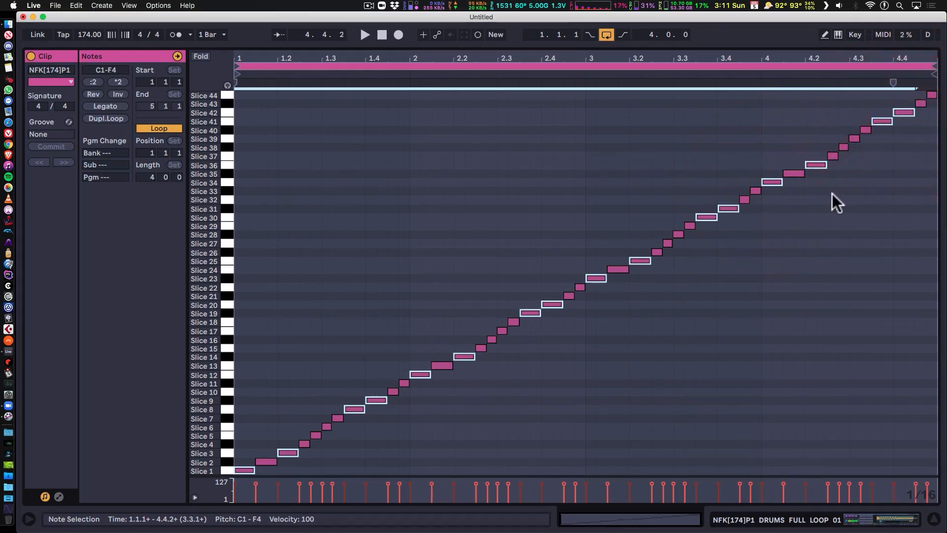
key("0")
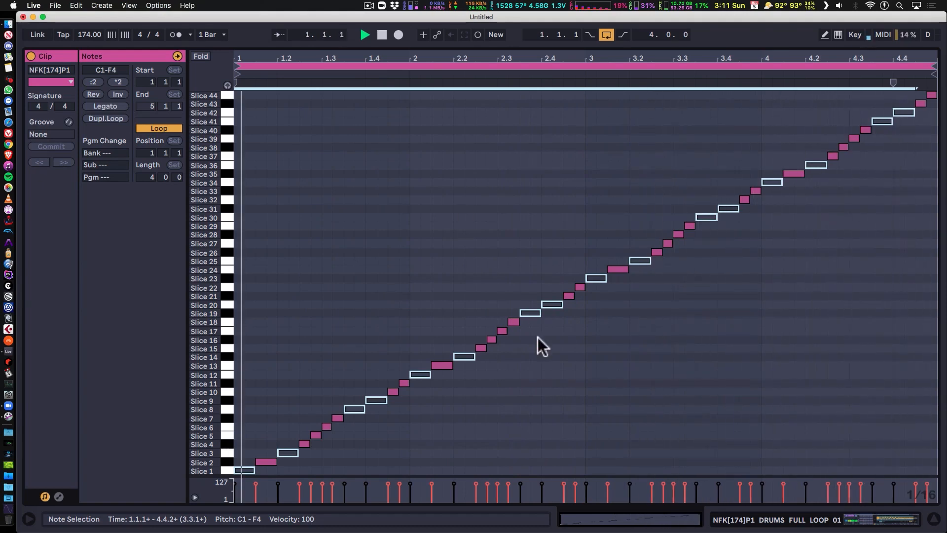
- Deactivate the notes for slices 2, 13, 24 and 35 and play the thinned clip back in the arrangement with its devices shown
left_click(261, 462)
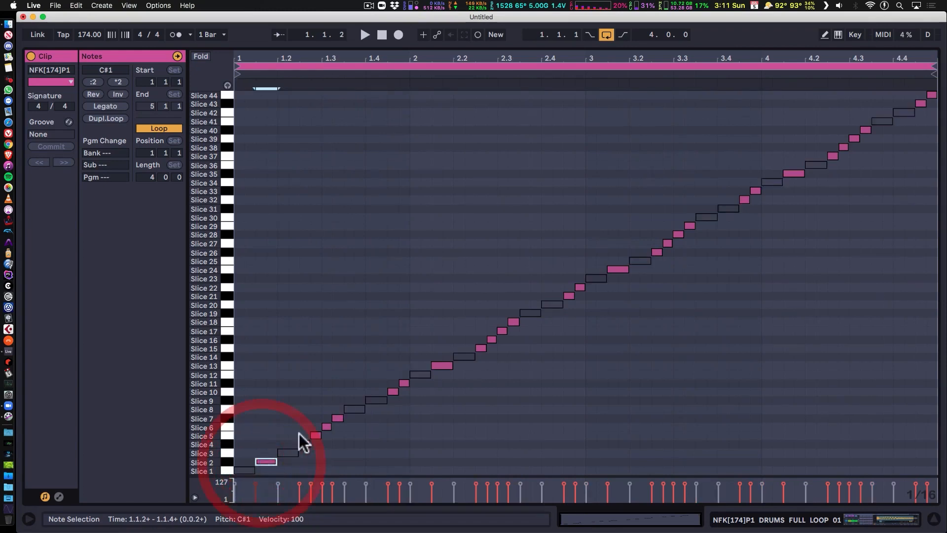
left_click(443, 366, "shift")
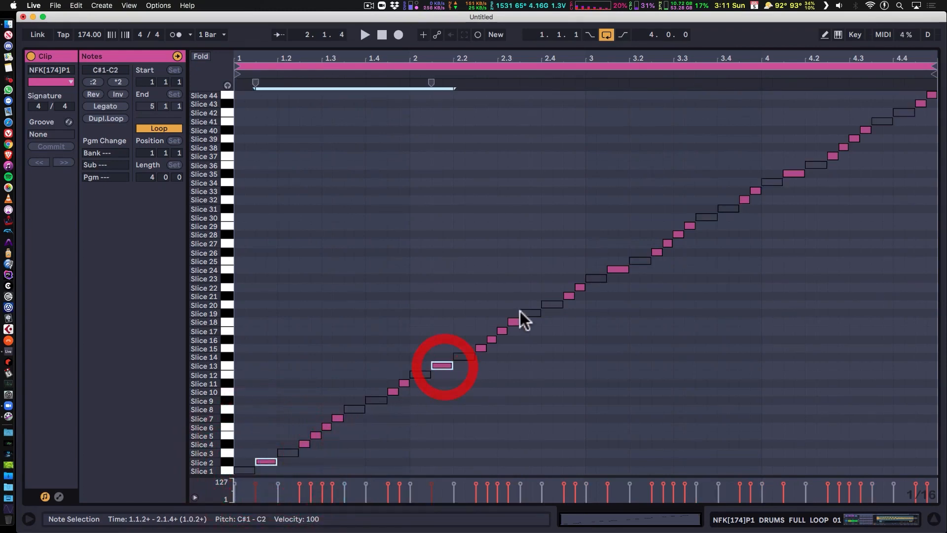
left_click(620, 270, "shift")
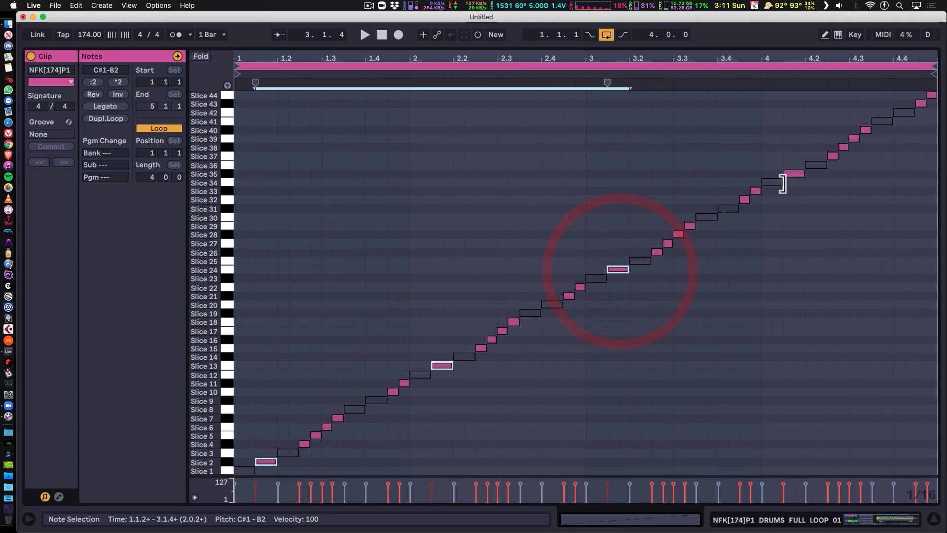
left_click(799, 173, "shift")
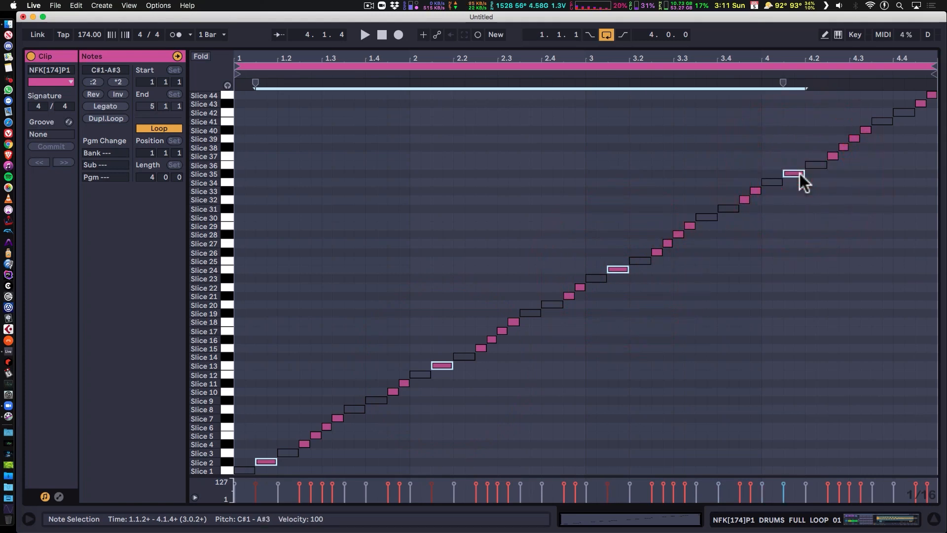
key("space")
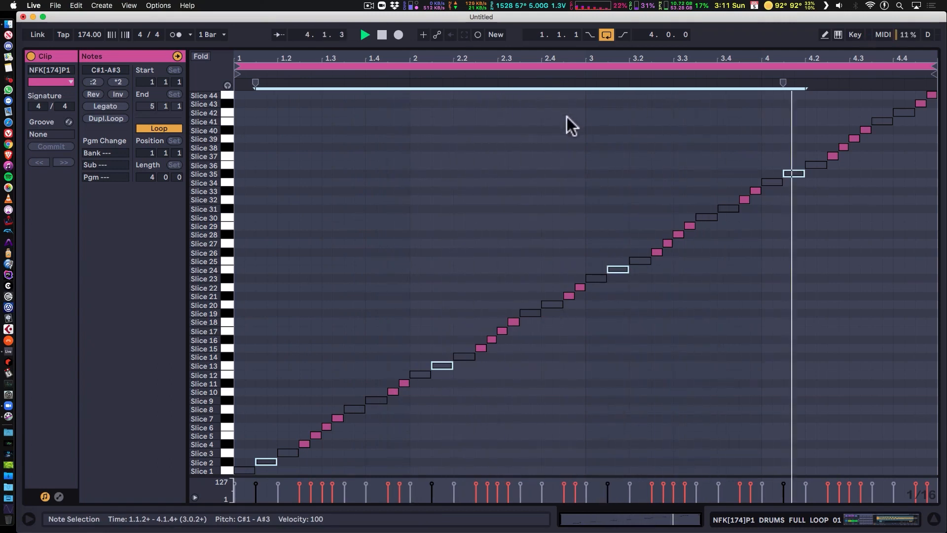
key("Tab")
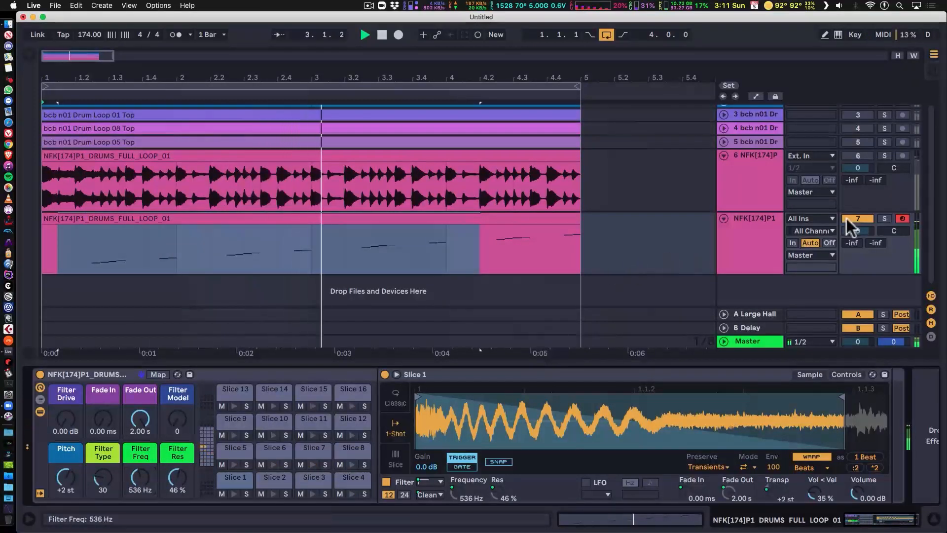
scroll(846, 218, "up", 2)
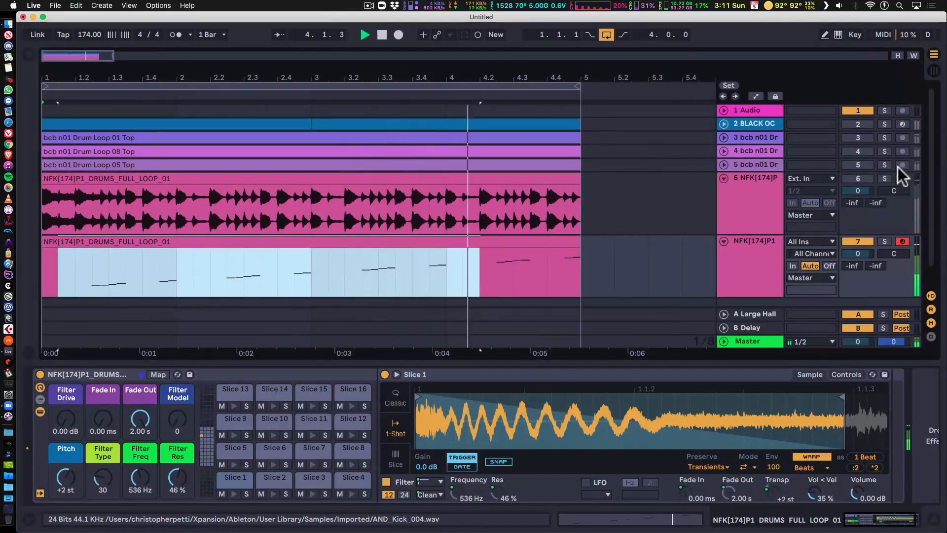
- Reactivate the BLACK OC track for playback with the thinned loop, and delete the original full-loop audio track 6
key("space")
left_click(863, 124)
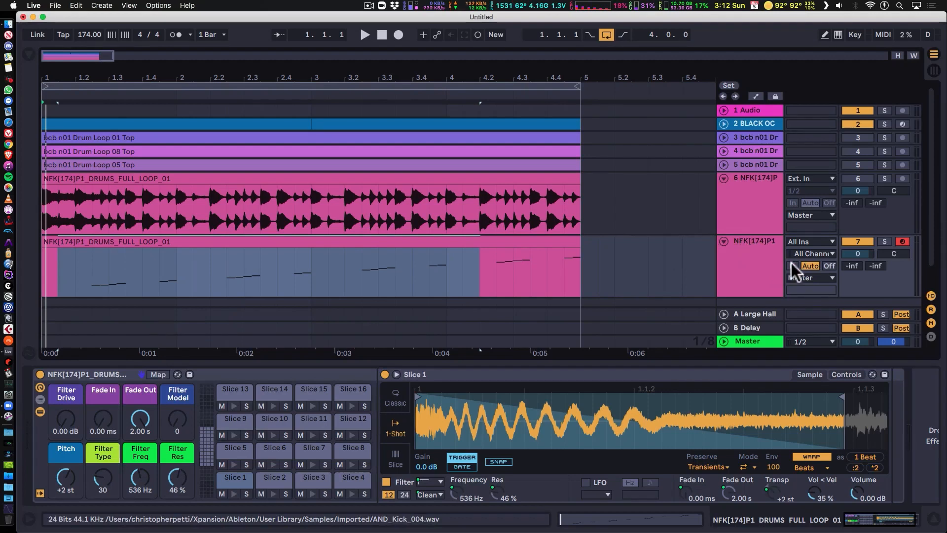
key("space")
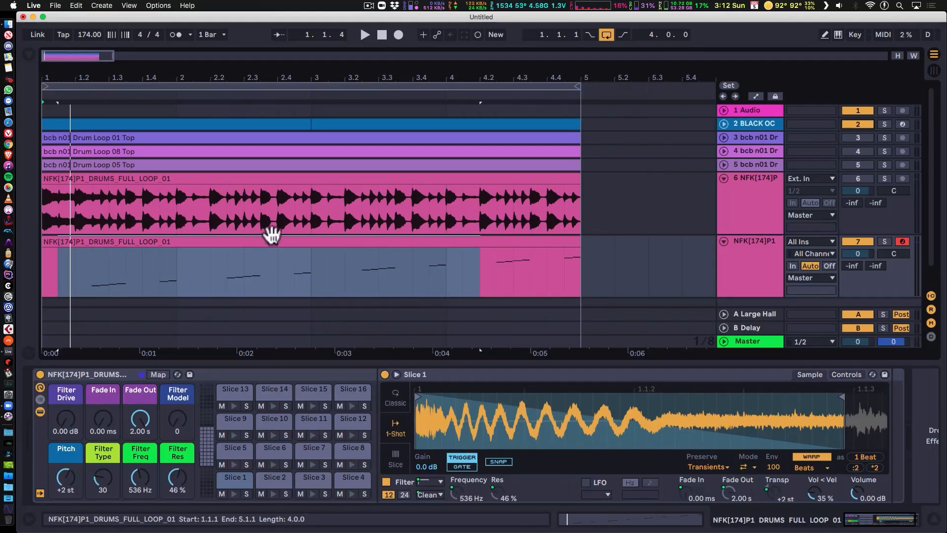
left_click(751, 187)
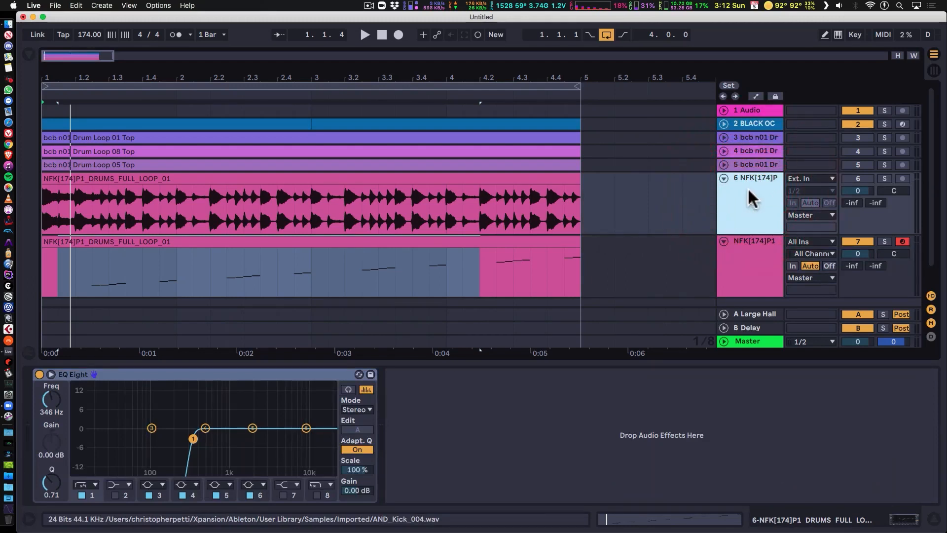
key("Delete")
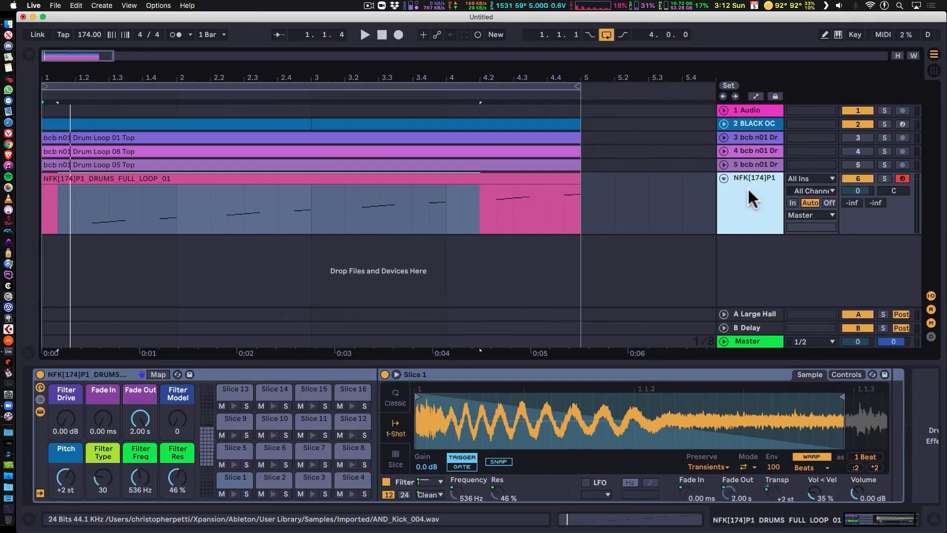
- Recolor the sliced NFK track blue and its MIDI clip violet
right_click(749, 203)
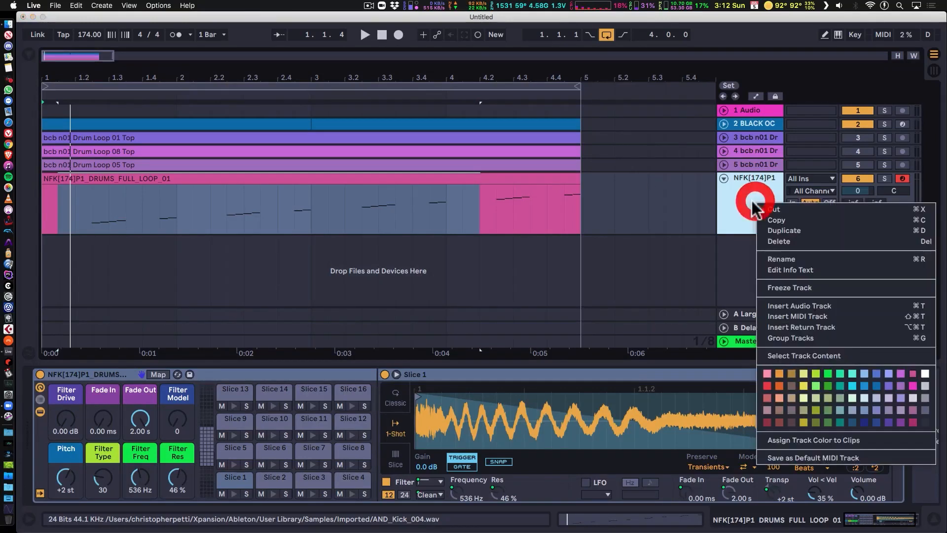
left_click(874, 371)
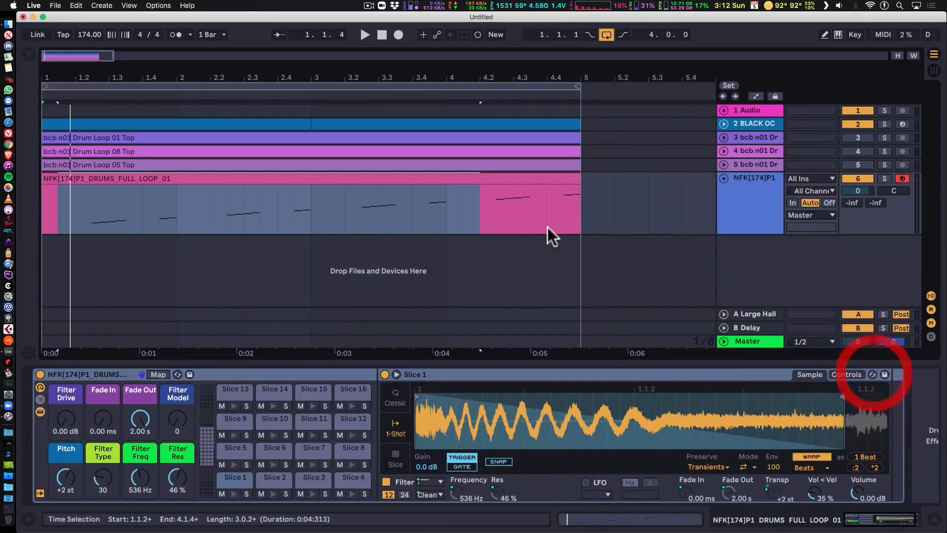
right_click(524, 179)
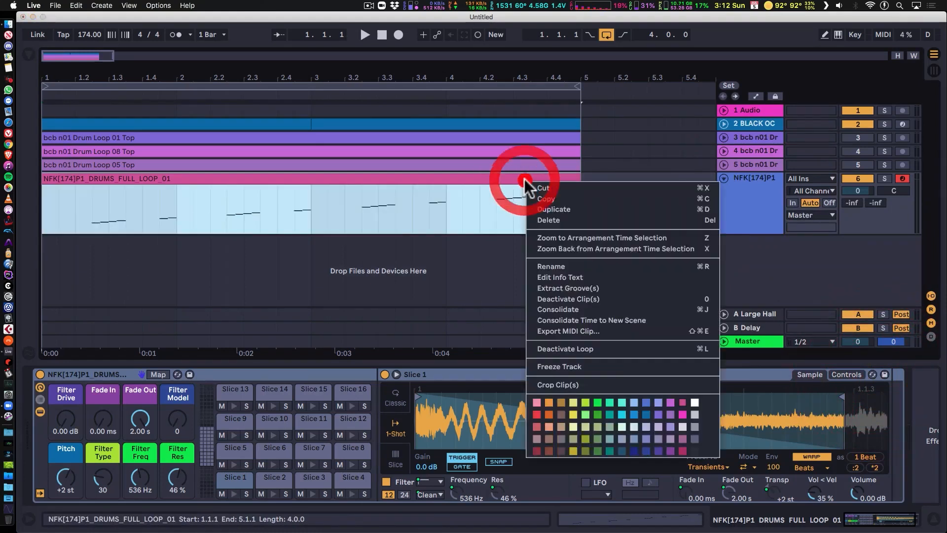
left_click(658, 414)
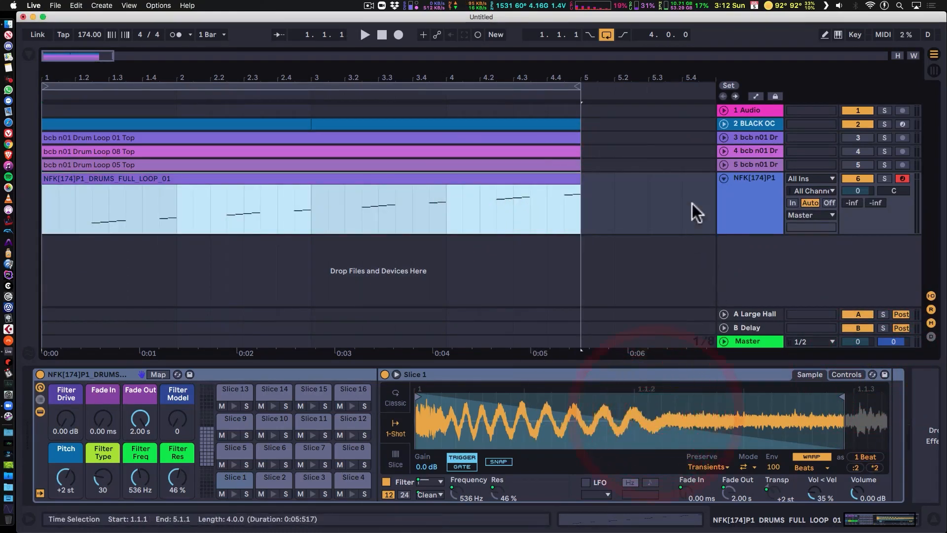
- Fold the sliced NFK track, unfold and activate the bcb n01 Drum Loop 05 Top track, and play it soloed
left_click(753, 164)
left_click(723, 178)
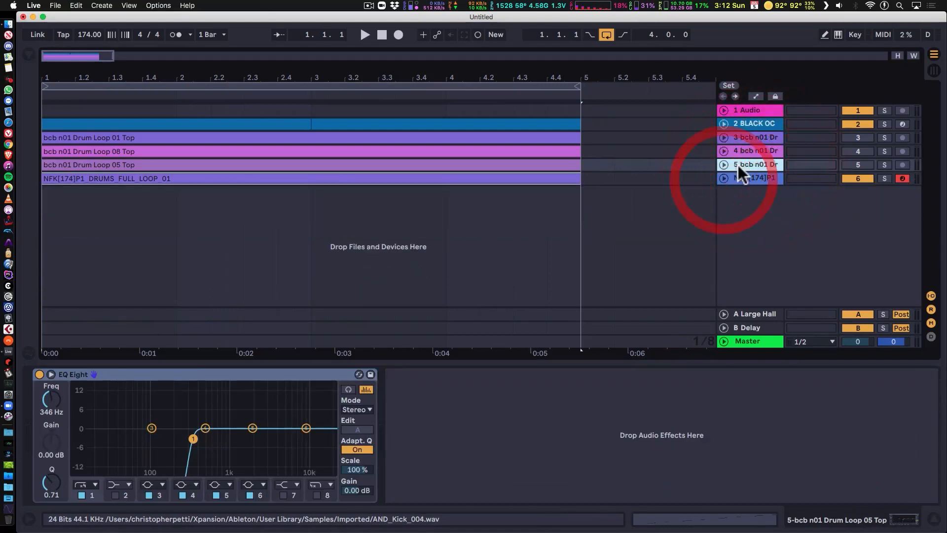
left_click(724, 164)
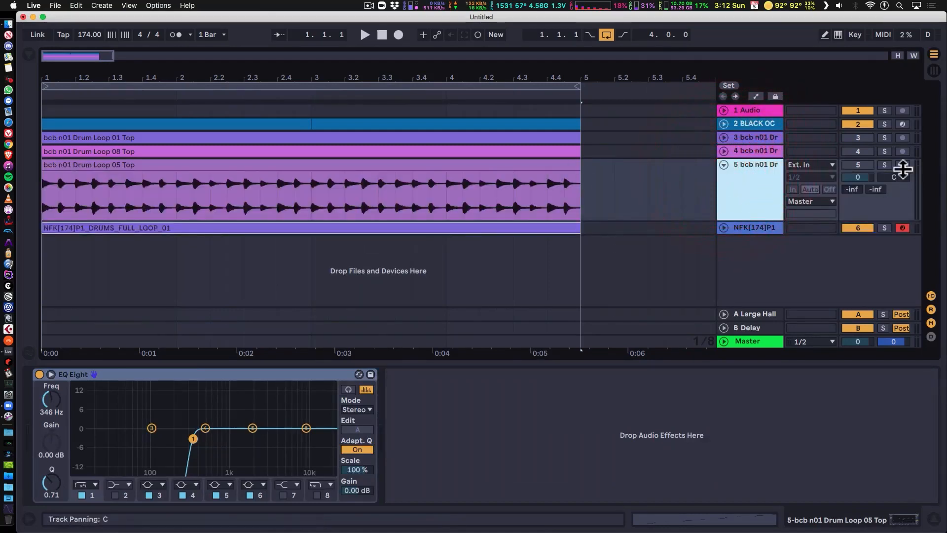
left_click(862, 165)
left_click(884, 164)
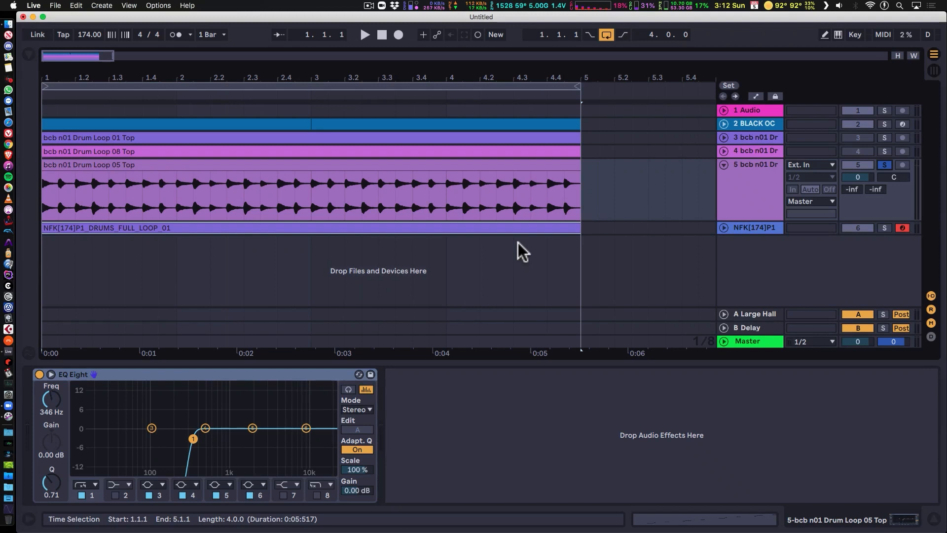
key("space")
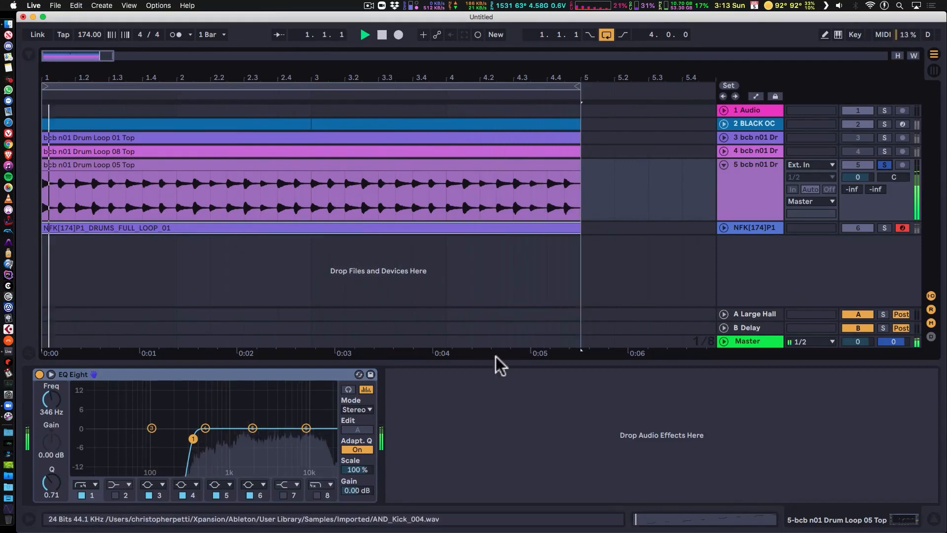
key("space")
- Slice the Drum Loop 05 Top clip to a new MIDI track by transient, using the CP Recycler Slicer-35Vel -9.5 preset with Preserve warped timing off
right_click(363, 167)
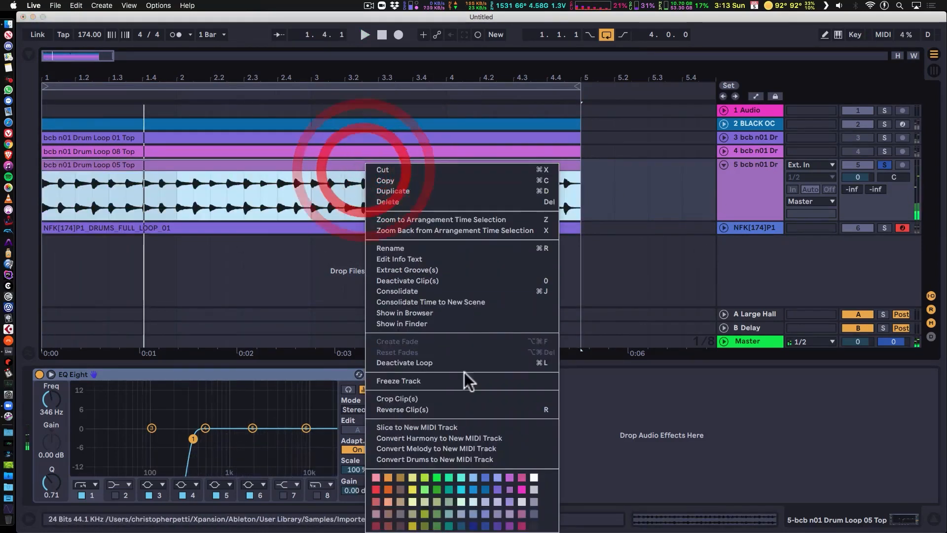
left_click(475, 427)
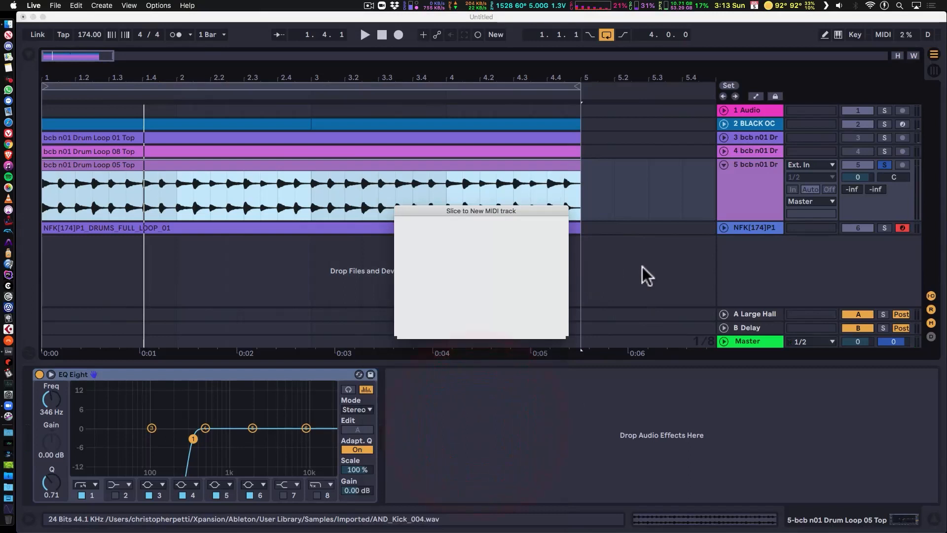
left_click(522, 237)
left_click(472, 228)
left_click(516, 286)
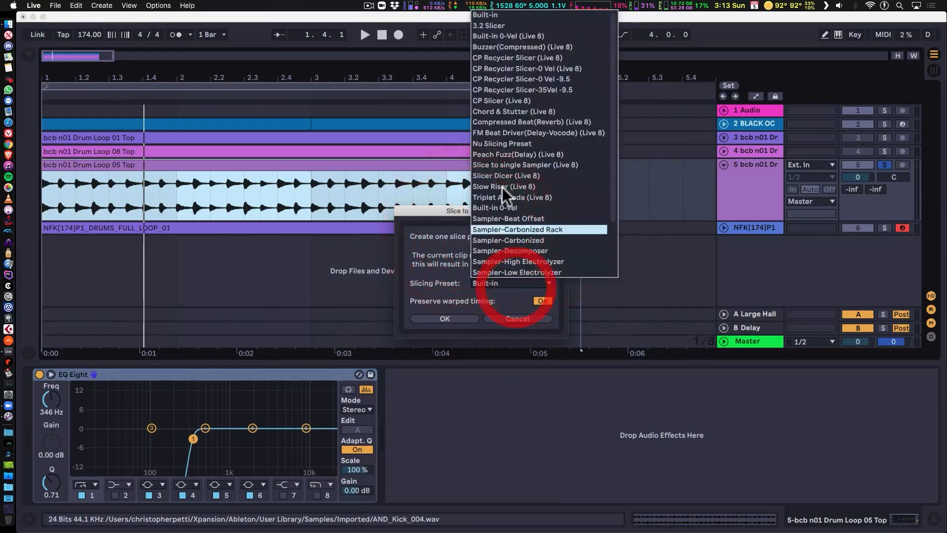
left_click(517, 89)
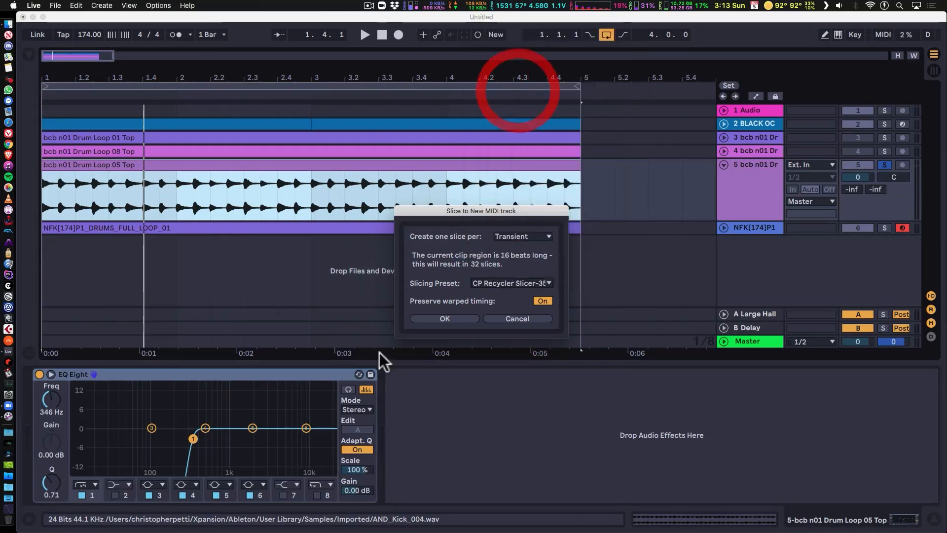
left_click(543, 301)
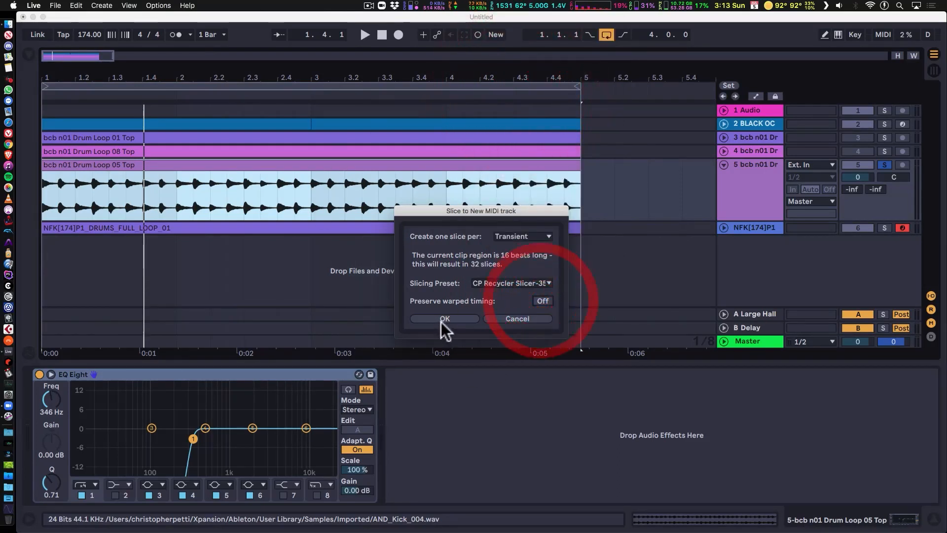
left_click(444, 318)
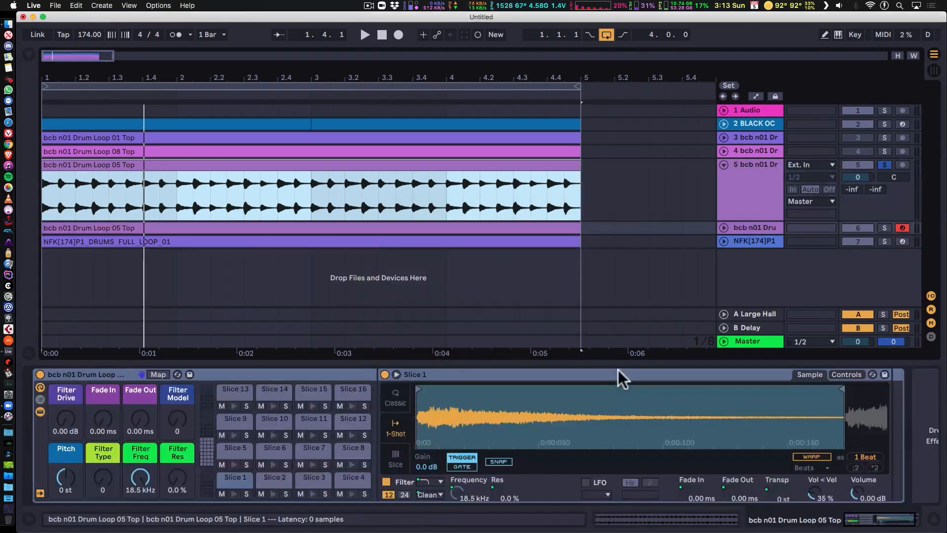
- Unfold the new sliced Drum Loop 05 track and play it soloed instead of the original audio track 5
left_click(723, 226)
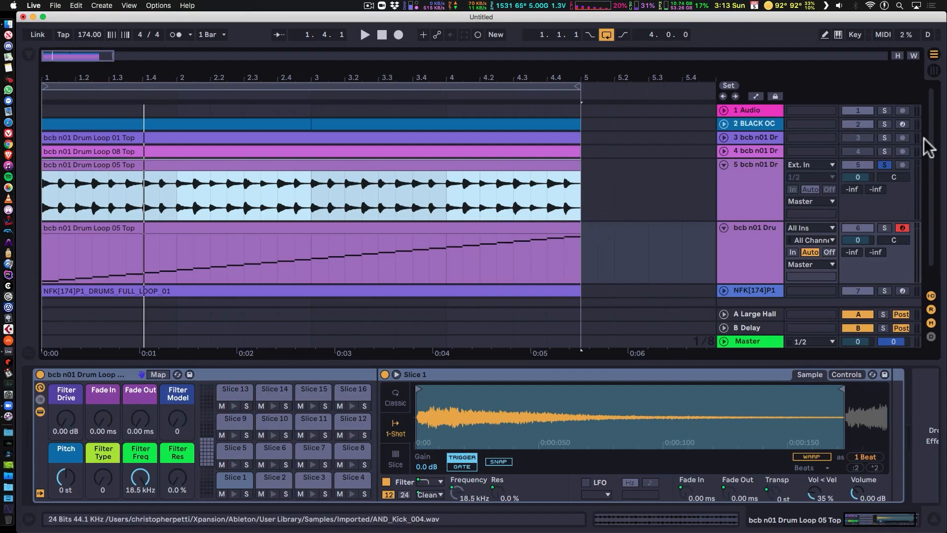
left_click(885, 165)
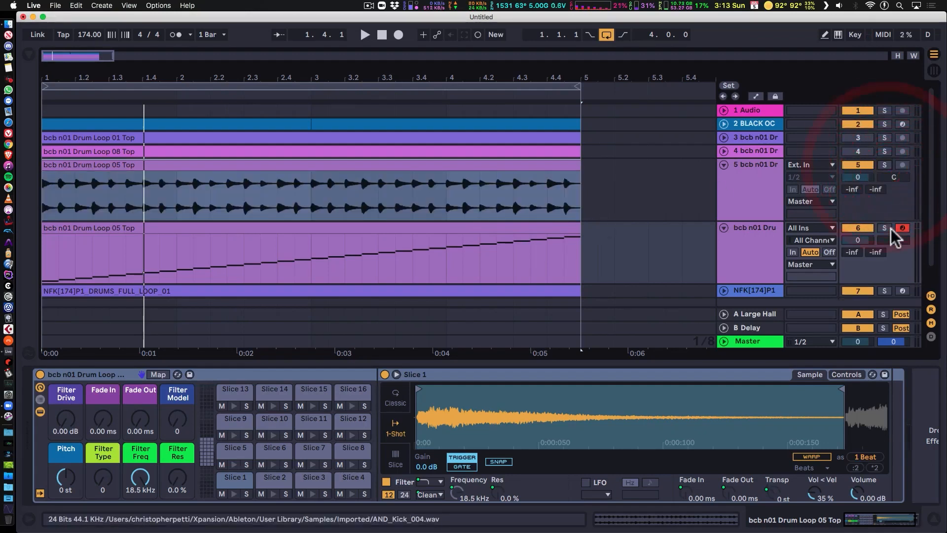
left_click(885, 227)
key("space")
left_click(767, 243)
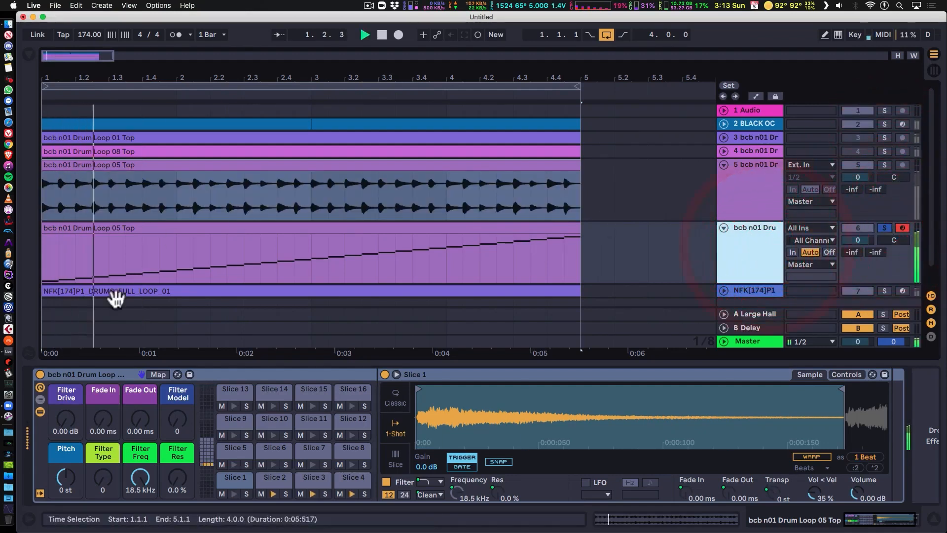
- Set the sliced Drum Loop 05 rack's Fade Out to 621 ms and Filter Type to 37
left_click_drag(139, 418, 139, 401)
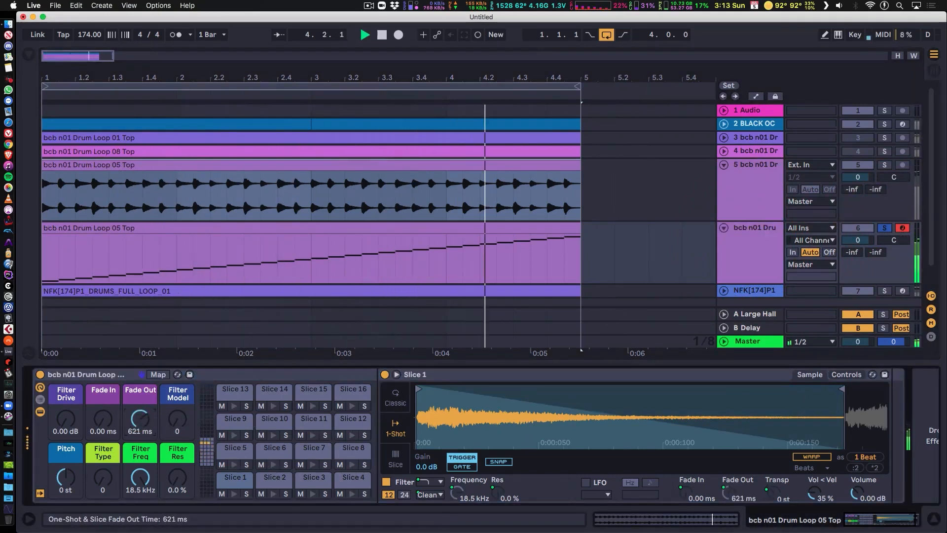
left_click_drag(104, 475, 114, 480)
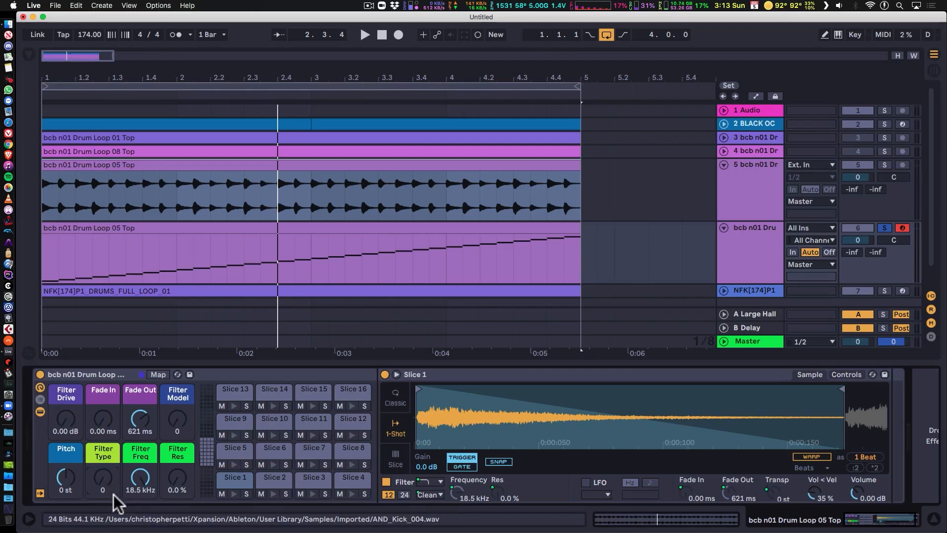
left_click(430, 482)
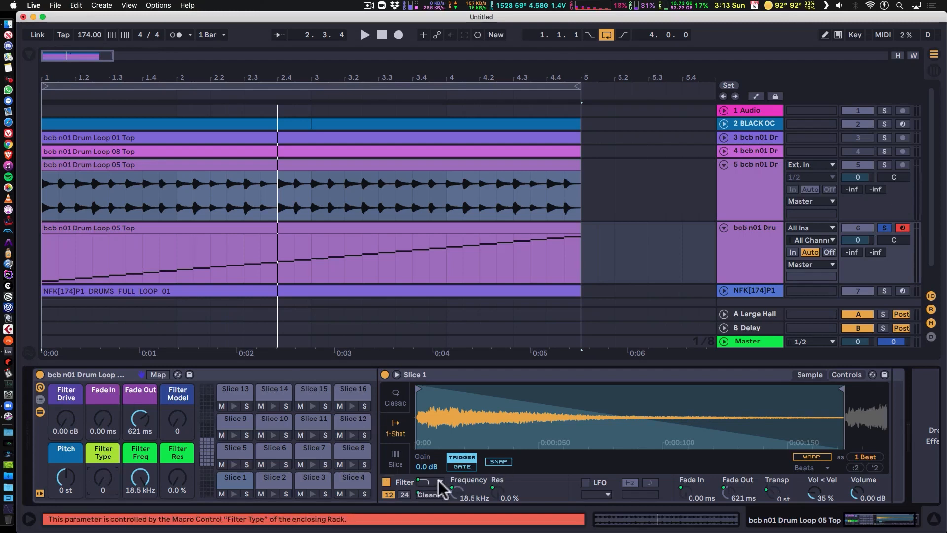
left_click(426, 492)
left_click(435, 484)
left_click_drag(109, 472, 108, 424)
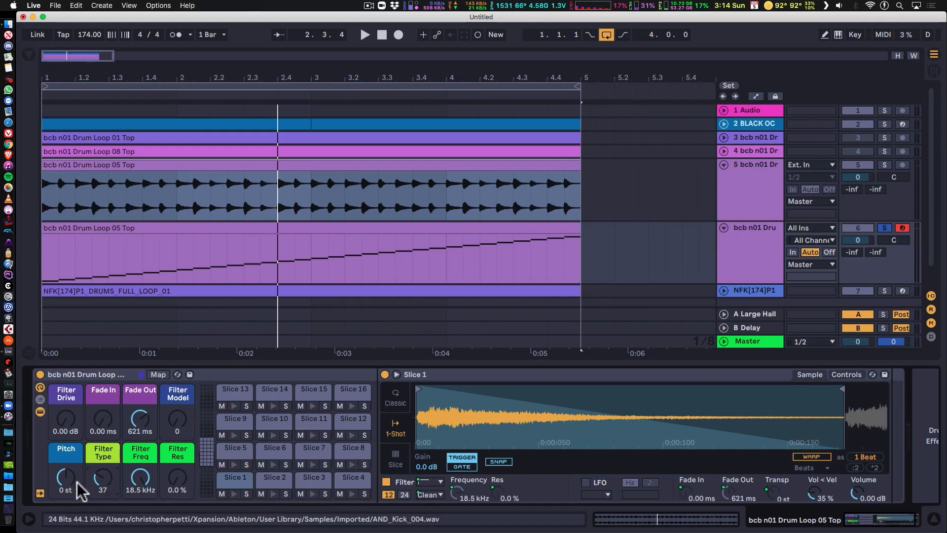
- Set the same rack's Filter Freq to 376 Hz and Pitch to +2 st while listening to the sliced loop
left_click_drag(140, 478, 140, 495)
key("space")
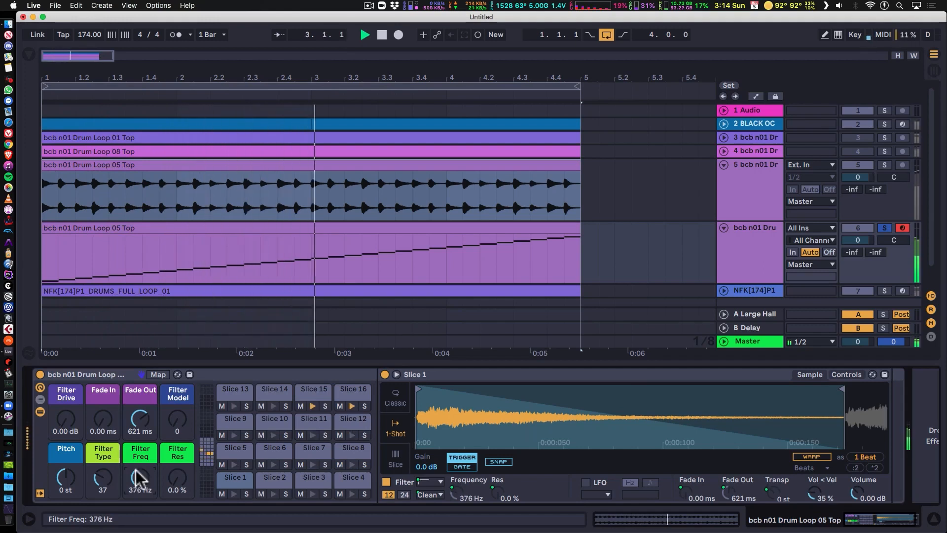
left_click_drag(64, 474, 64, 469)
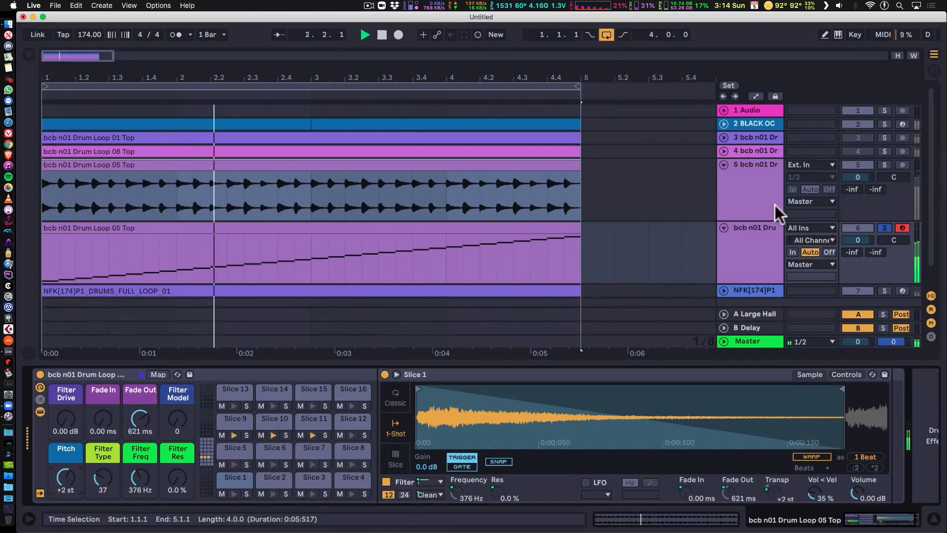
left_click(884, 290)
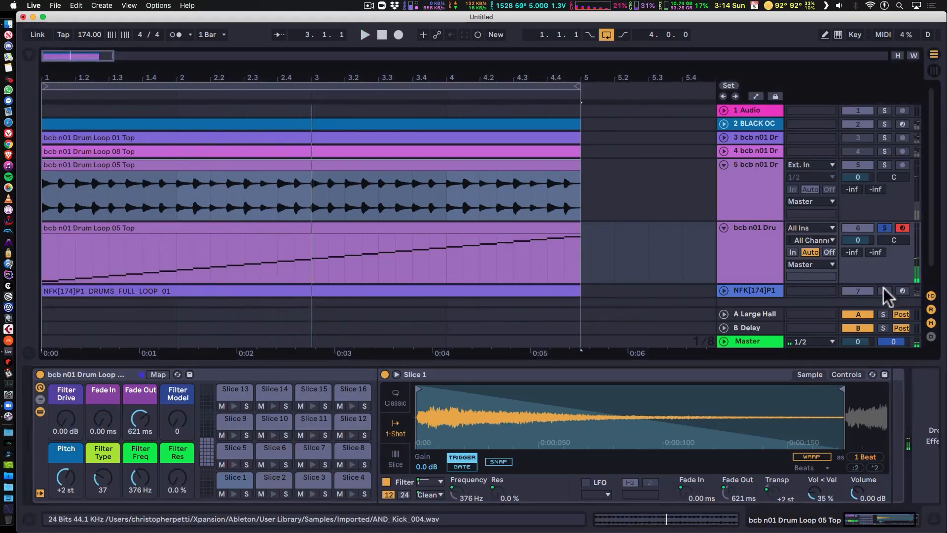
- Solo the NFK[174]P1 drums and BLACK OC tracks alongside the sliced Drum Loop 05 track and listen to them together
left_click(889, 229)
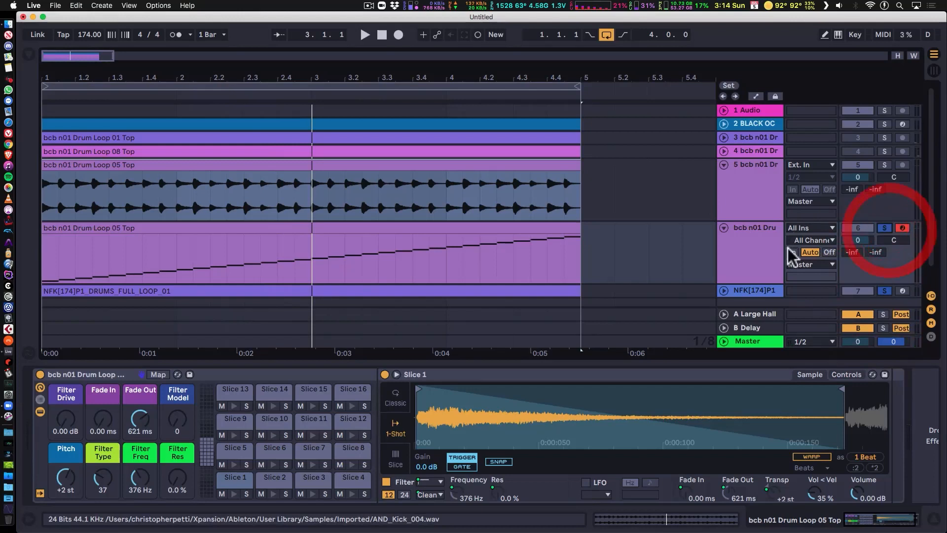
key("space")
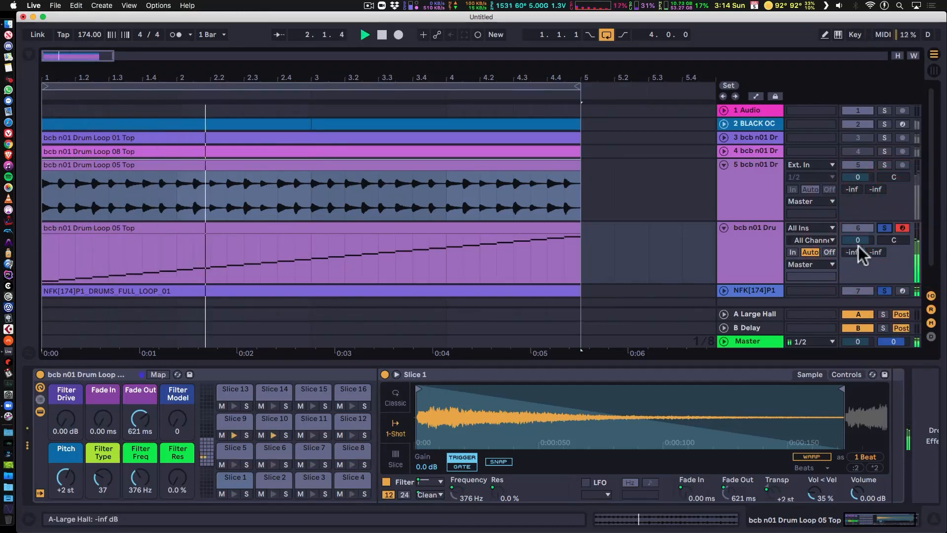
left_click(886, 122)
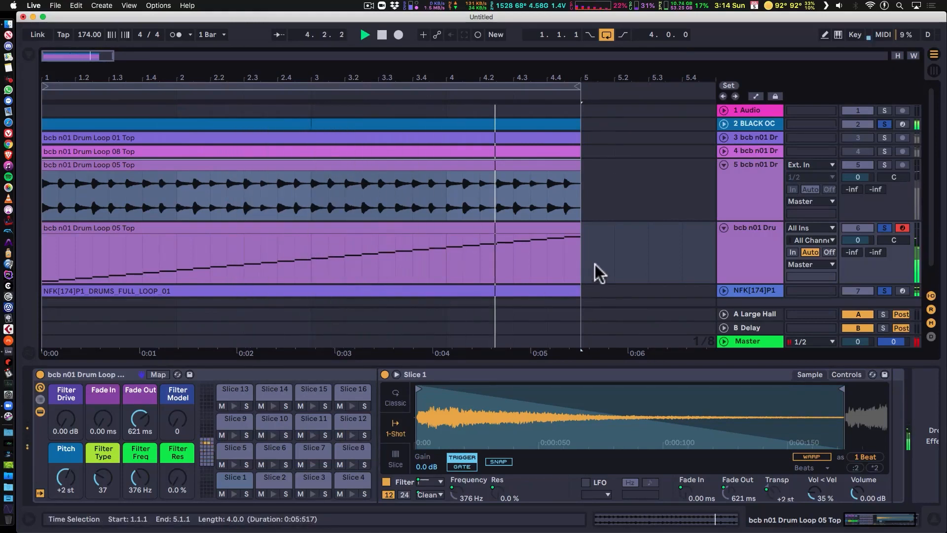
- Delete the original Drum Loop 05 Top audio track and collapse its sliced MIDI track
left_click(739, 191)
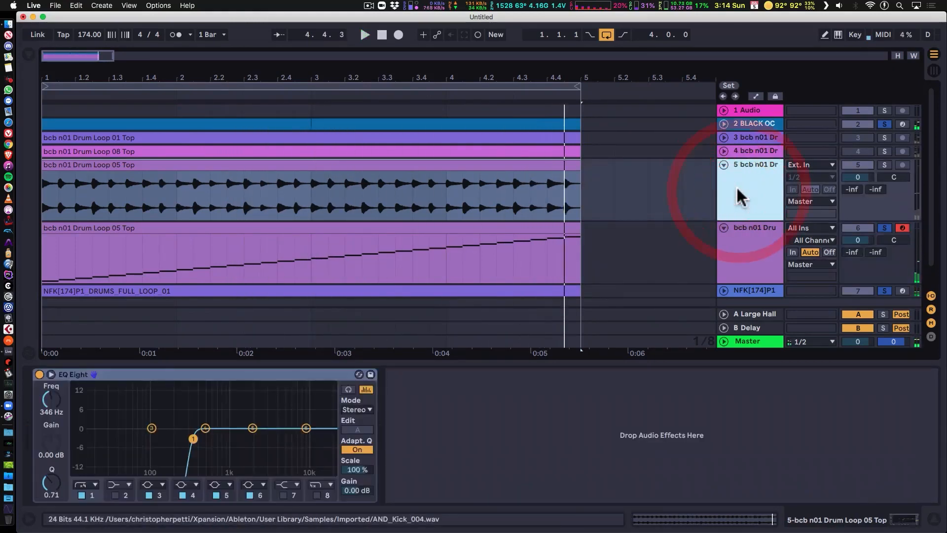
key("Delete")
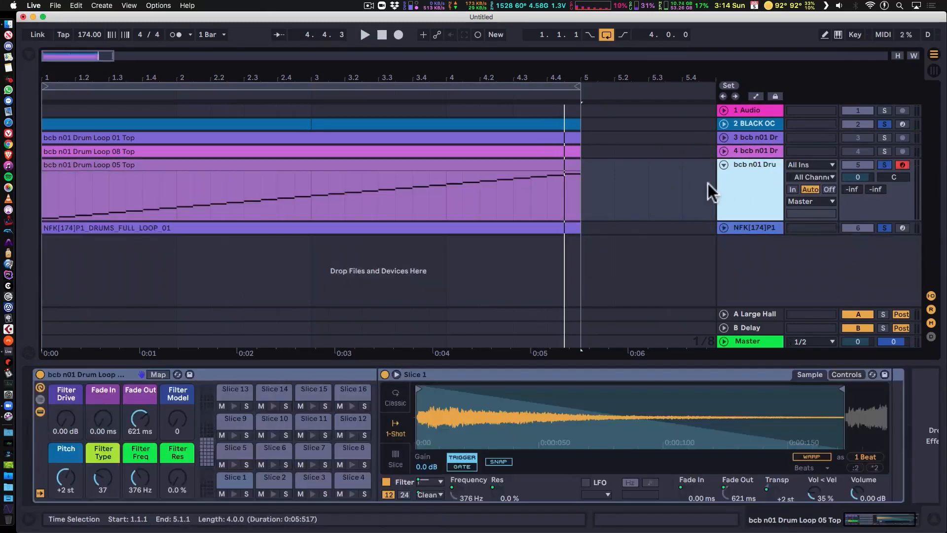
left_click(722, 164)
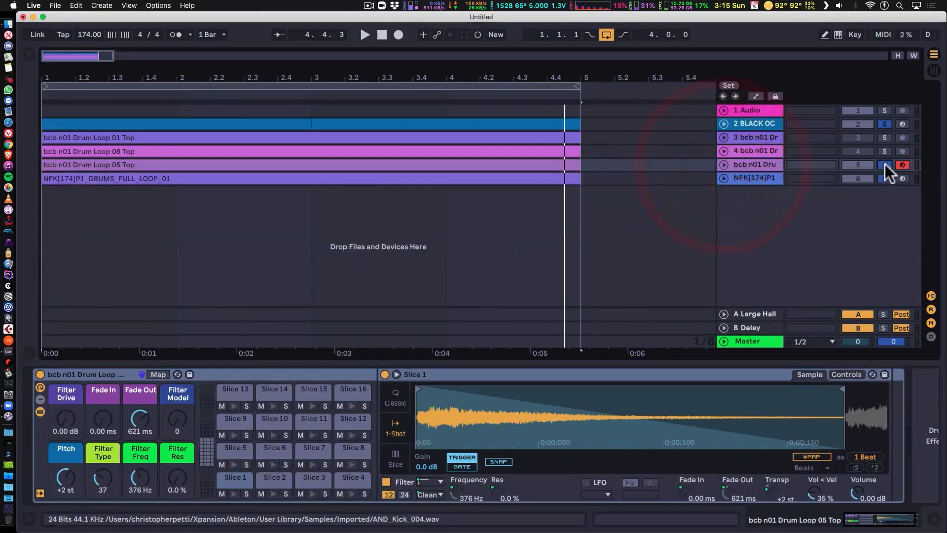
- Clear the existing solos, reactivate the Drum Loop 08 Top audio track, and audition it expanded and soloed
left_click(885, 164)
left_click(858, 151)
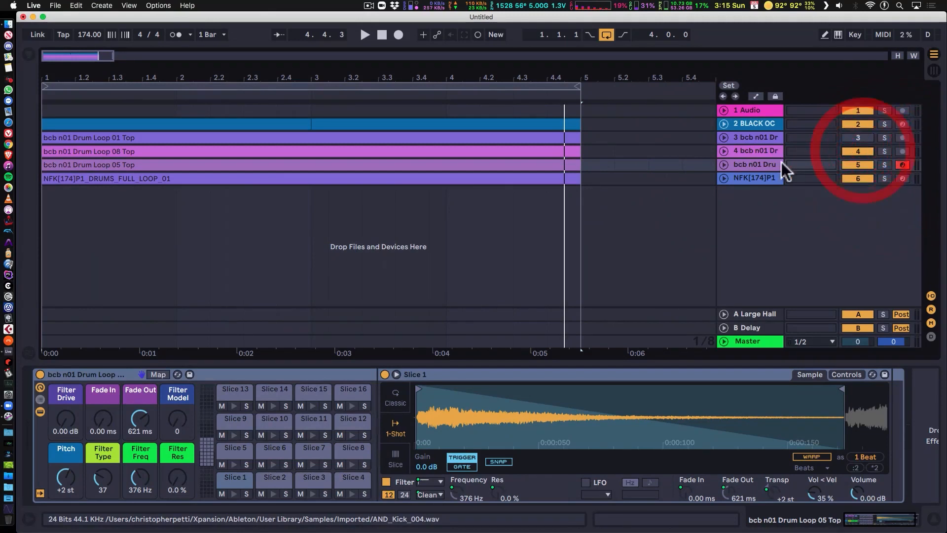
left_click(723, 151)
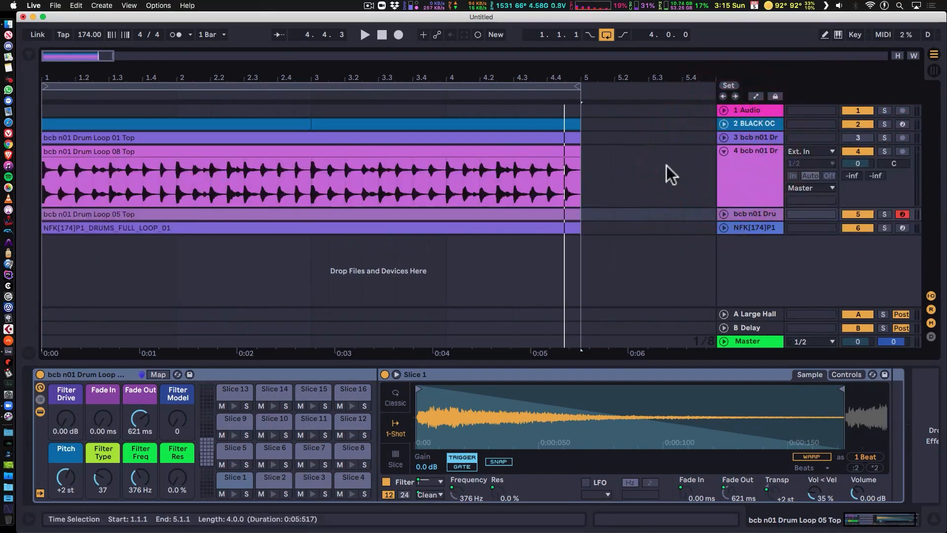
left_click(885, 151)
key("space")
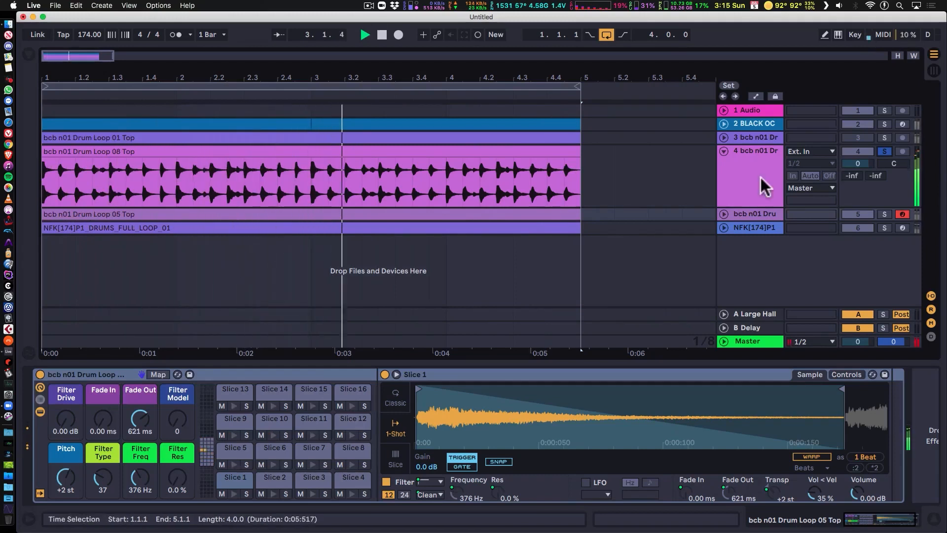
key("space")
- Slice the Drum Loop 08 Top clip to a new MIDI track per transient, using the CP Recycler Slicer-35 preset with Preserve warped timing off
right_click(328, 153)
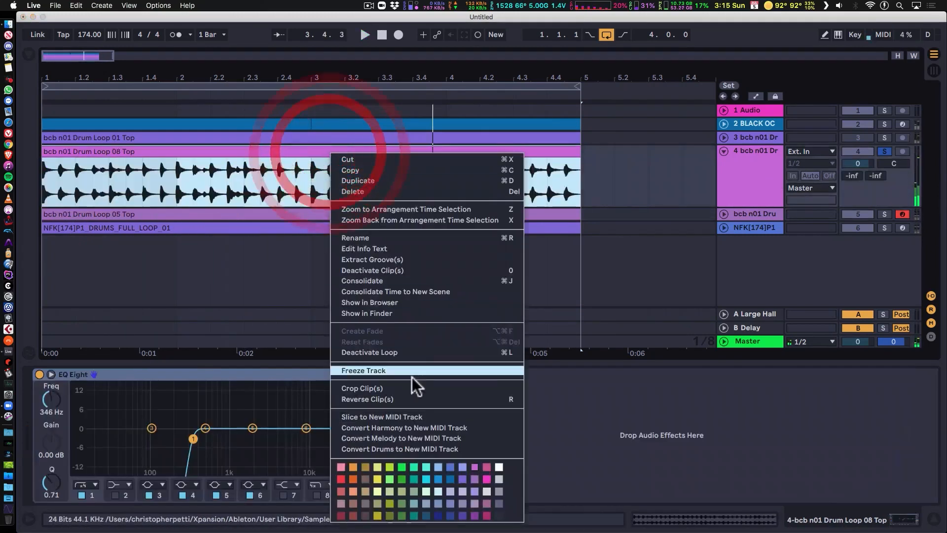
left_click(422, 416)
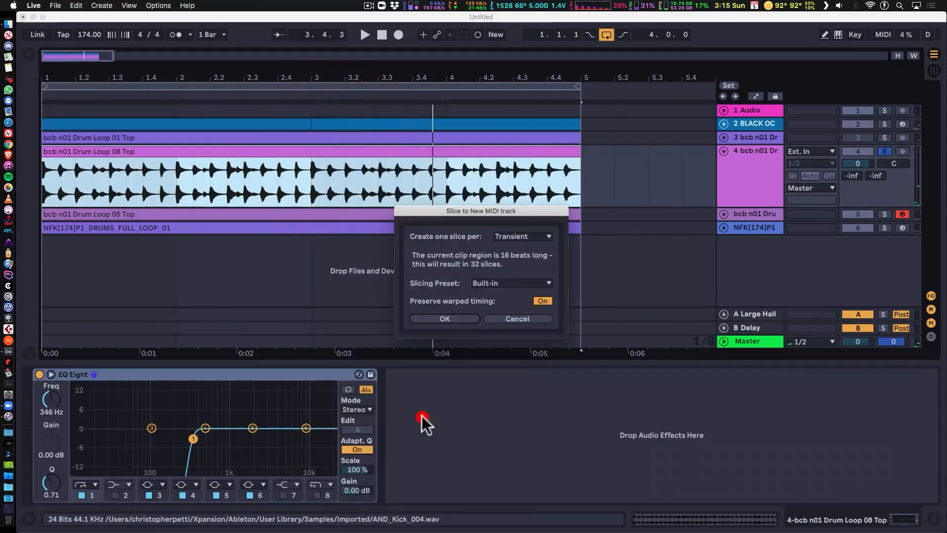
left_click(526, 284)
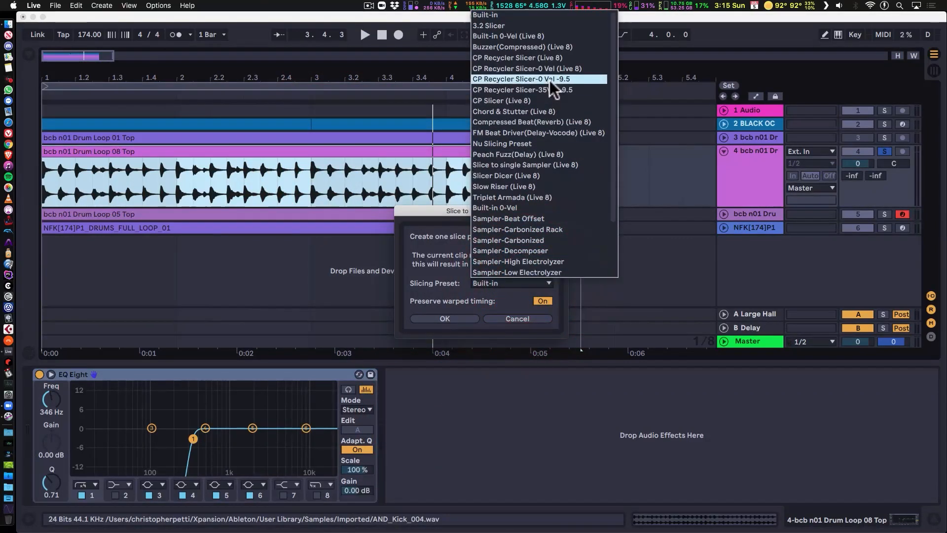
left_click(551, 91)
left_click(540, 299)
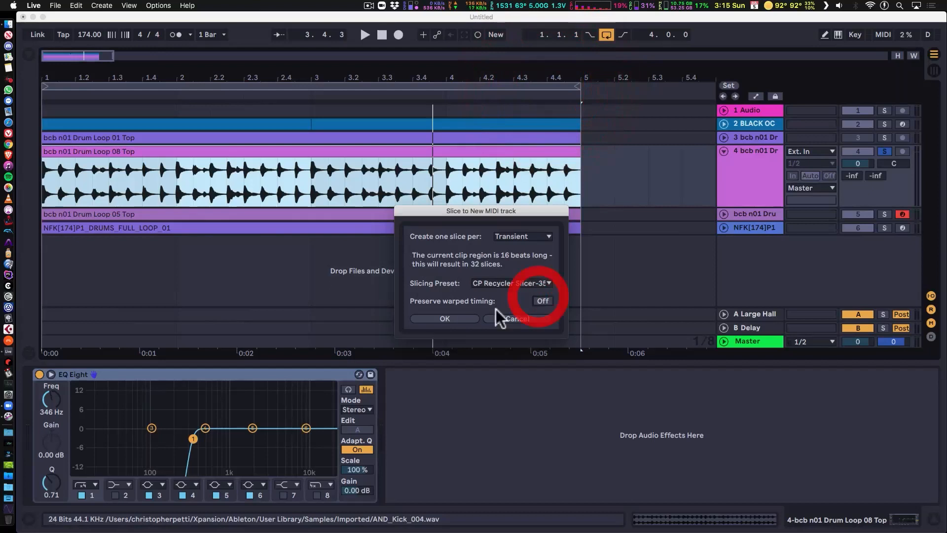
left_click(446, 318)
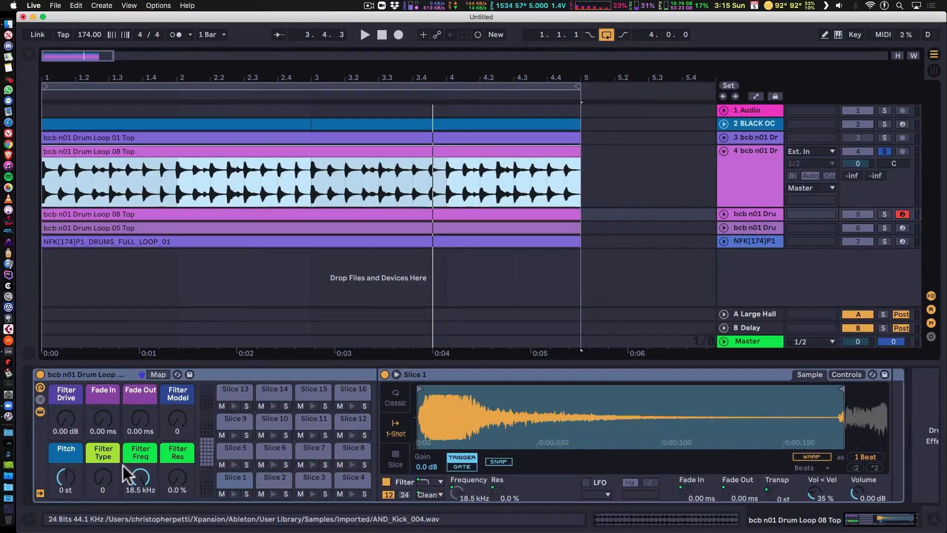
- Set the new slice rack's Filter Type to 27 and Filter Freq to 278 Hz
left_click_drag(103, 475, 102, 458)
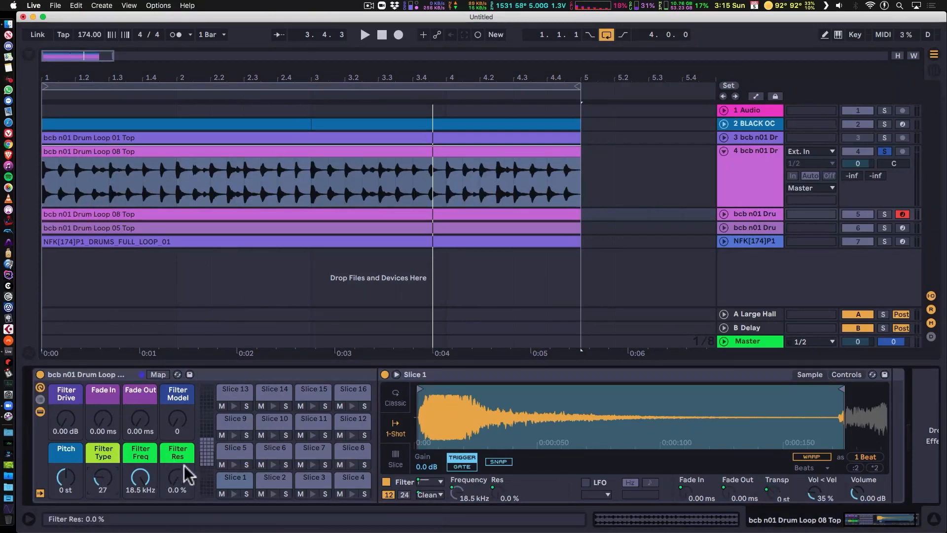
left_click_drag(140, 477, 140, 499)
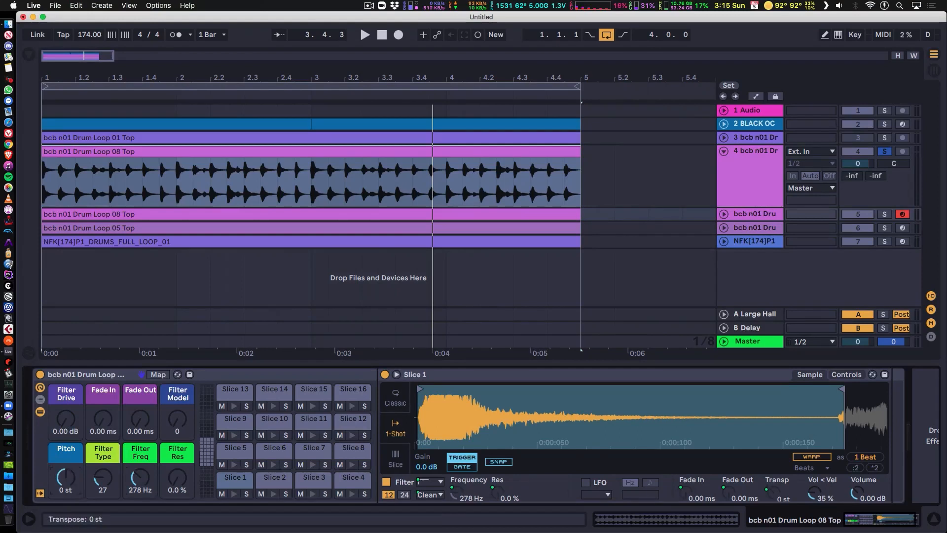
- Try a Pitch of -8 st on the Drum Loop 08 slice rack during playback and reset it to 0 st
left_click(63, 478)
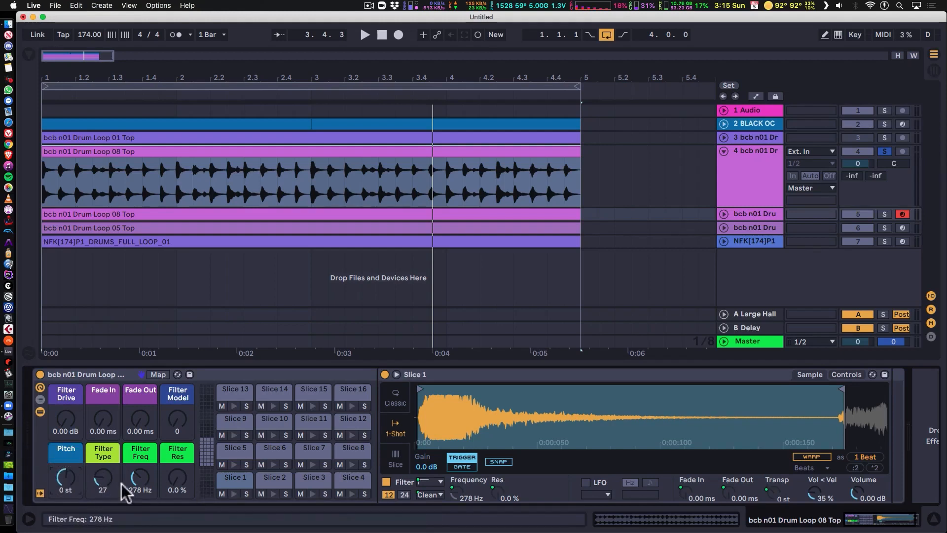
key("space")
mouse_move(71, 475)
left_mouse_down()
mouse_move(71, 442)
mouse_move(72, 476)
left_mouse_up()
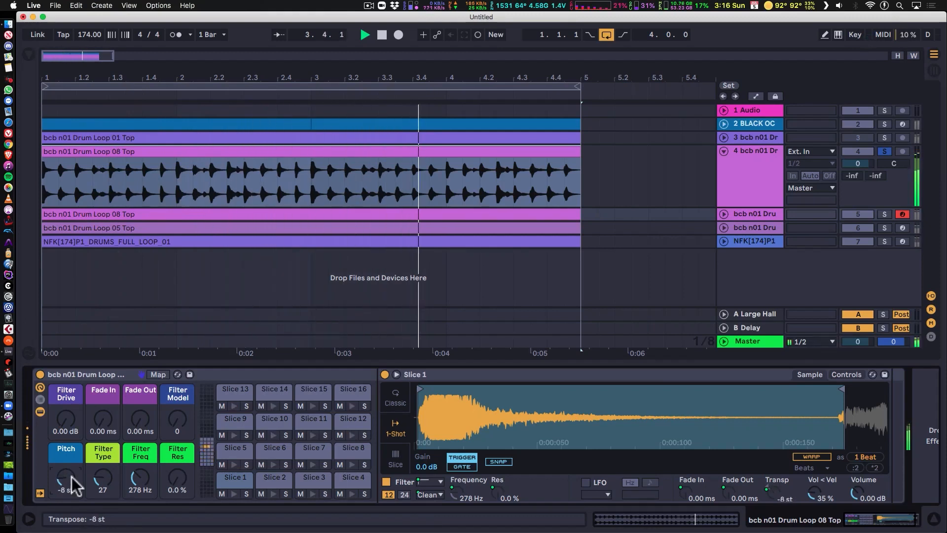
double_click(79, 476)
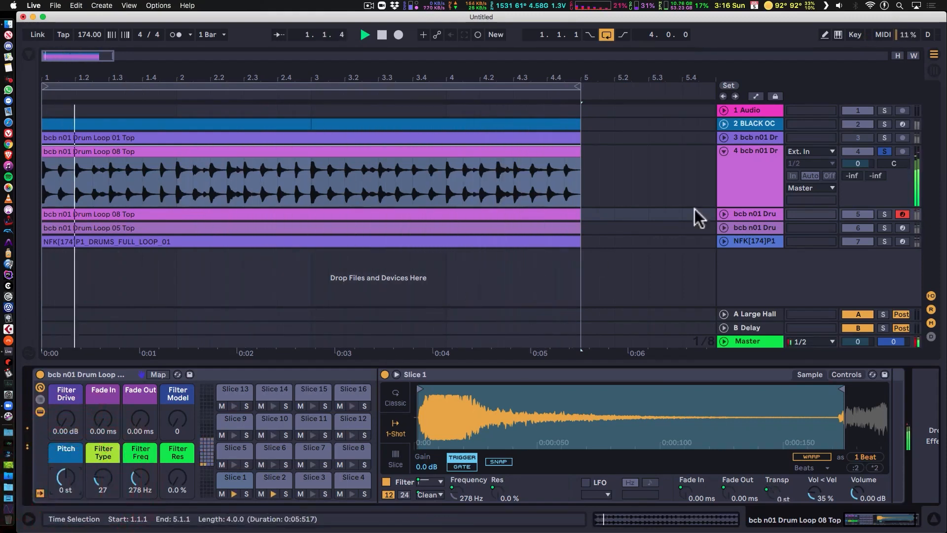
- Solo and expand the sliced Drum Loop 08 MIDI track and play it
left_click(884, 214)
left_click(724, 214)
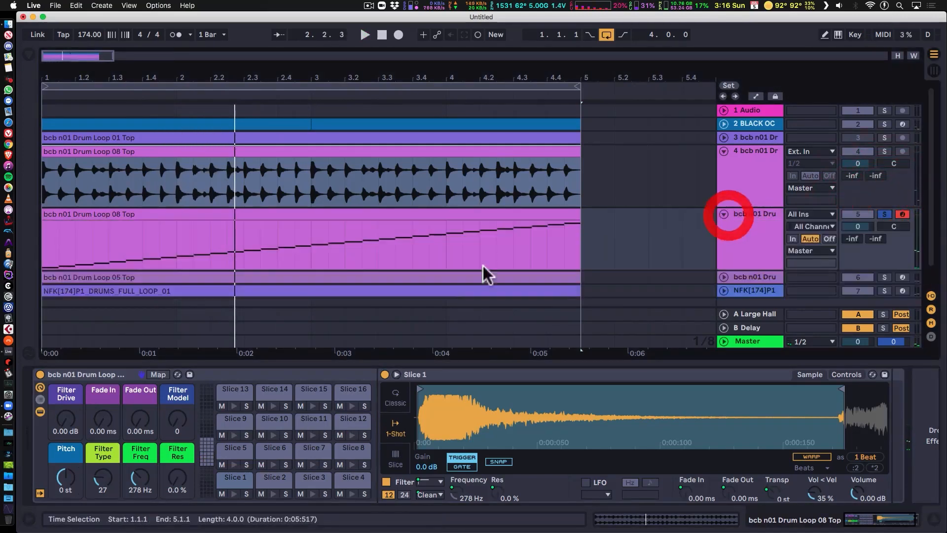
key("space")
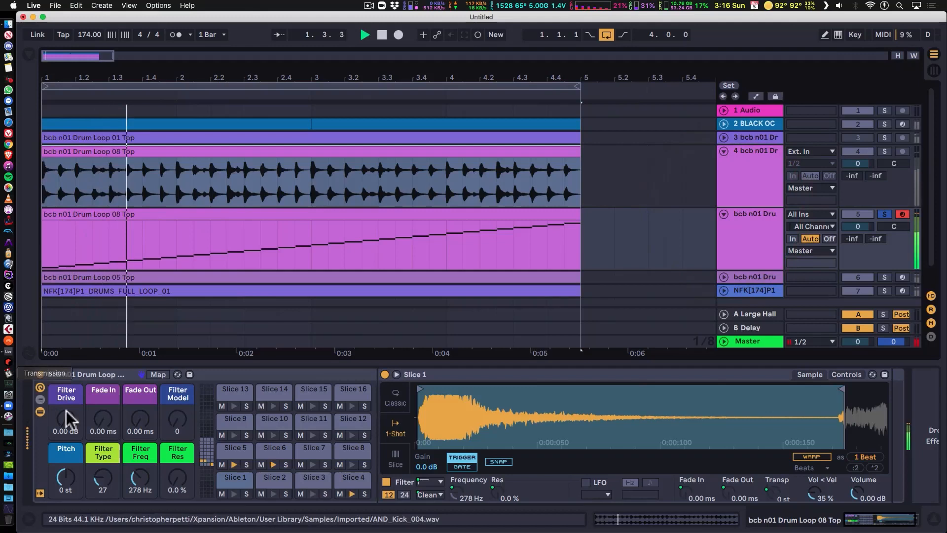
- Set the slice rack's Filter Type to 34, Fade Out to 2.00 s and Filter Freq to 1.33 kHz during playback
left_click_drag(110, 477, 140, 458)
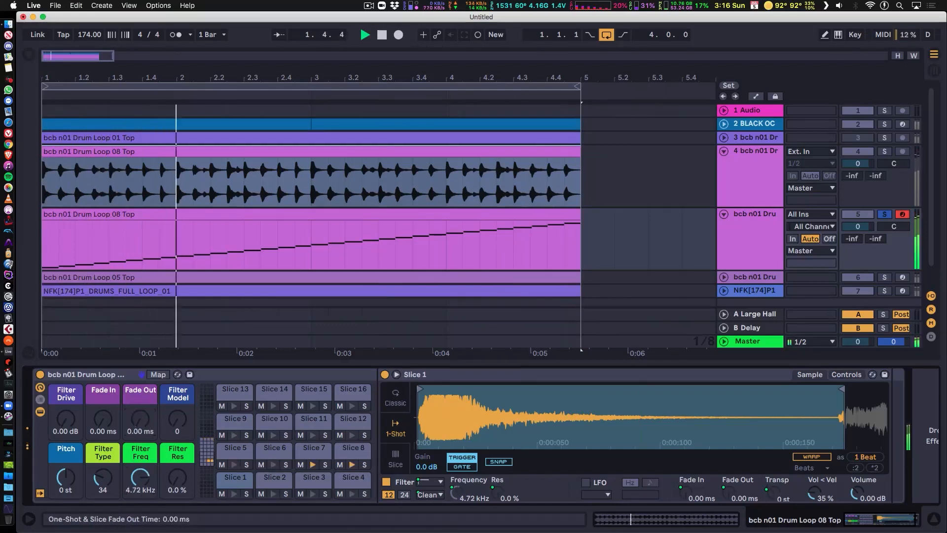
left_click_drag(140, 420, 140, 394)
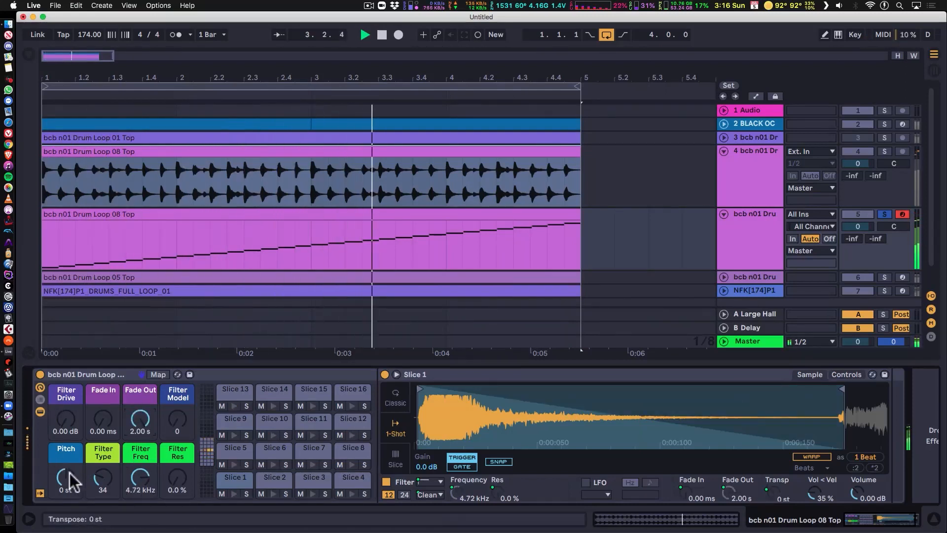
left_click_drag(140, 477, 140, 495)
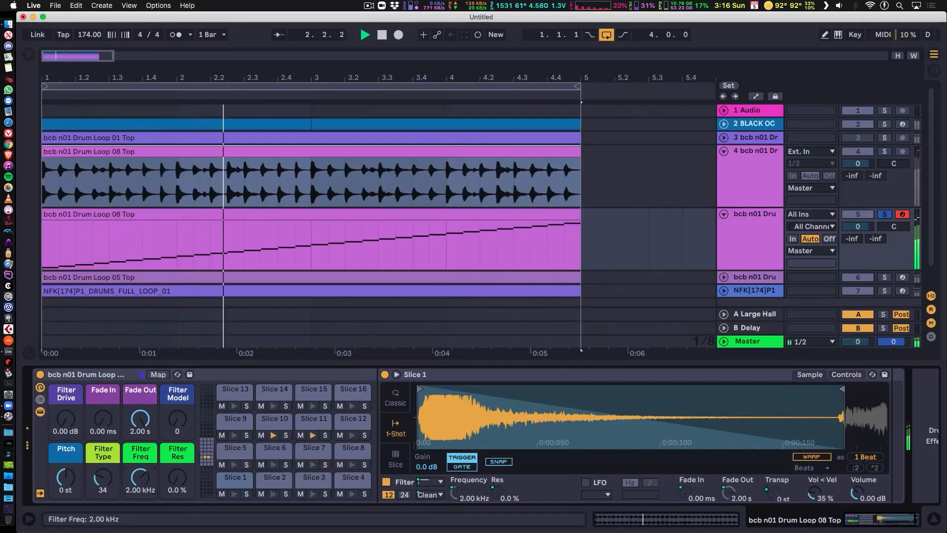
left_click_drag(140, 477, 140, 485)
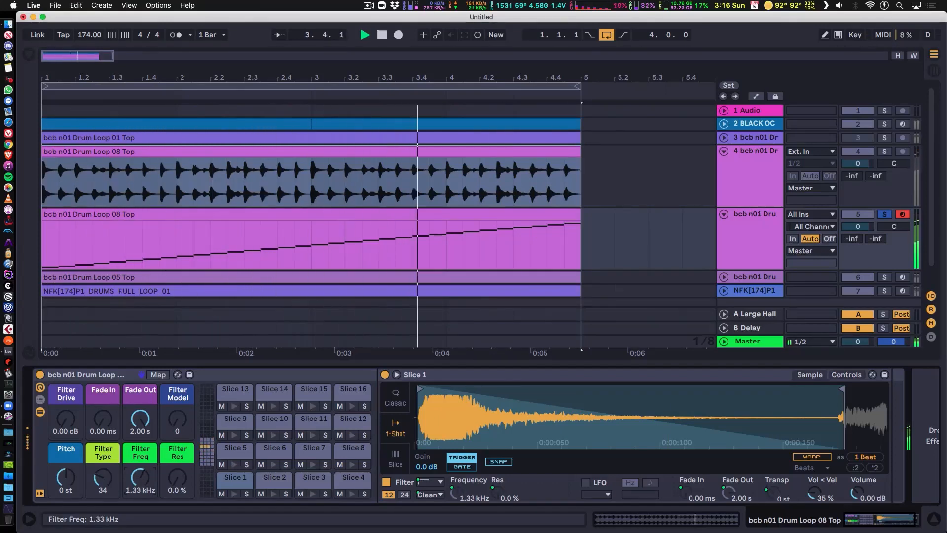
- Open the sliced Drum Loop 08 MIDI clip, deactivate the notes for slices 1, 2, 9, 10, 17, 18, 25 and 26, and play it
left_click(255, 214)
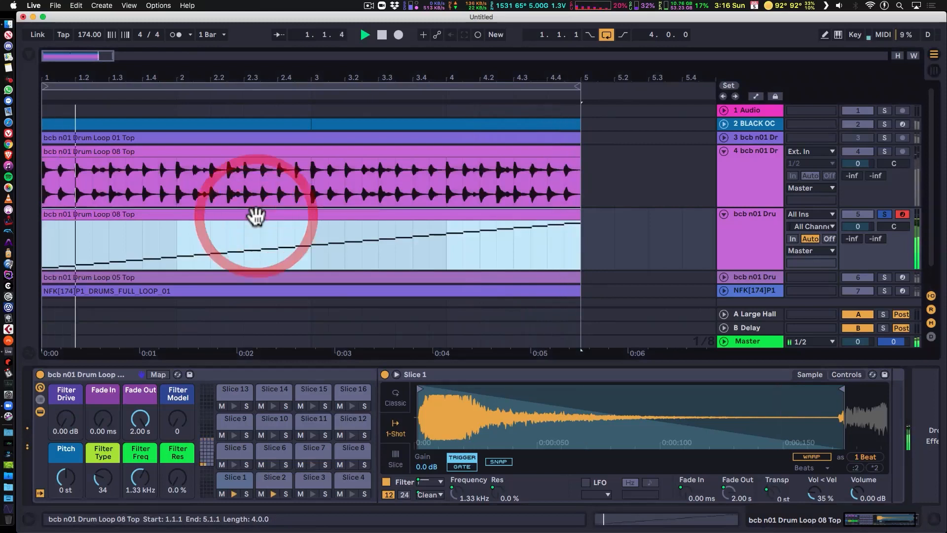
double_click(256, 215)
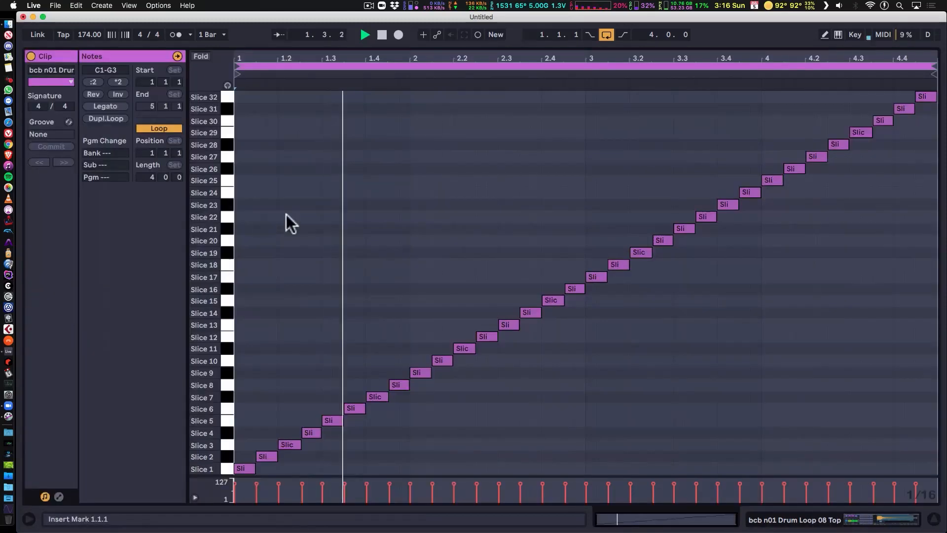
left_click(244, 467)
left_click(266, 456, "shift")
left_click(417, 372, "shift")
left_click(441, 360, "shift")
left_click(597, 275, "shift")
left_click(617, 266, "shift")
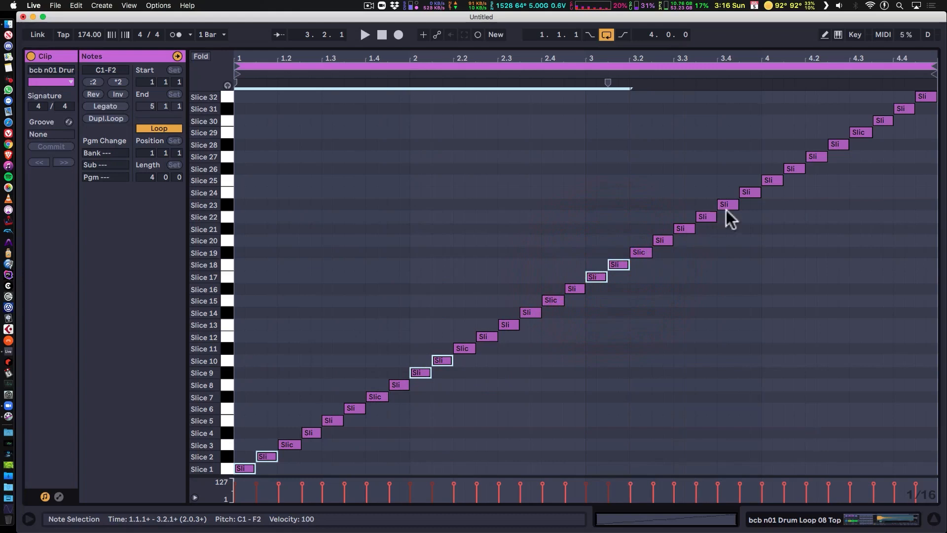
left_click(769, 181, "shift")
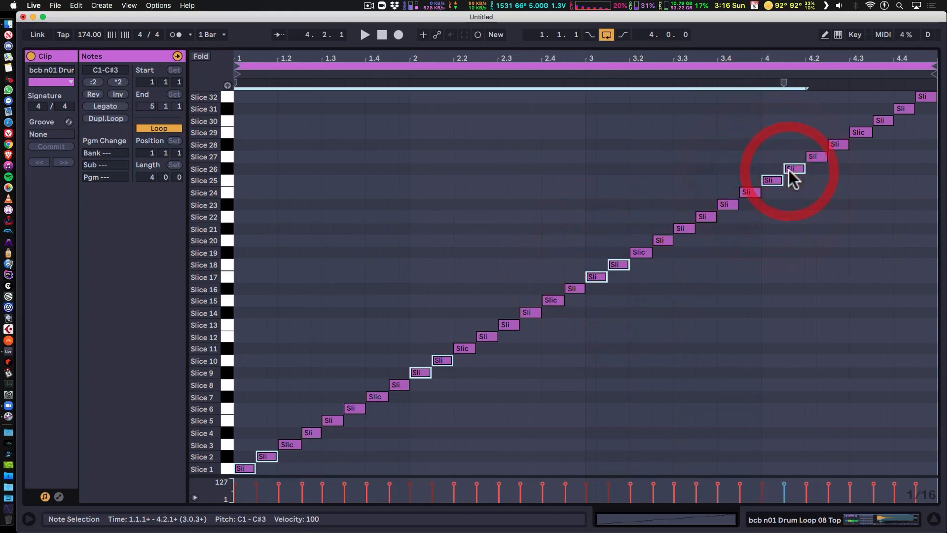
key("space")
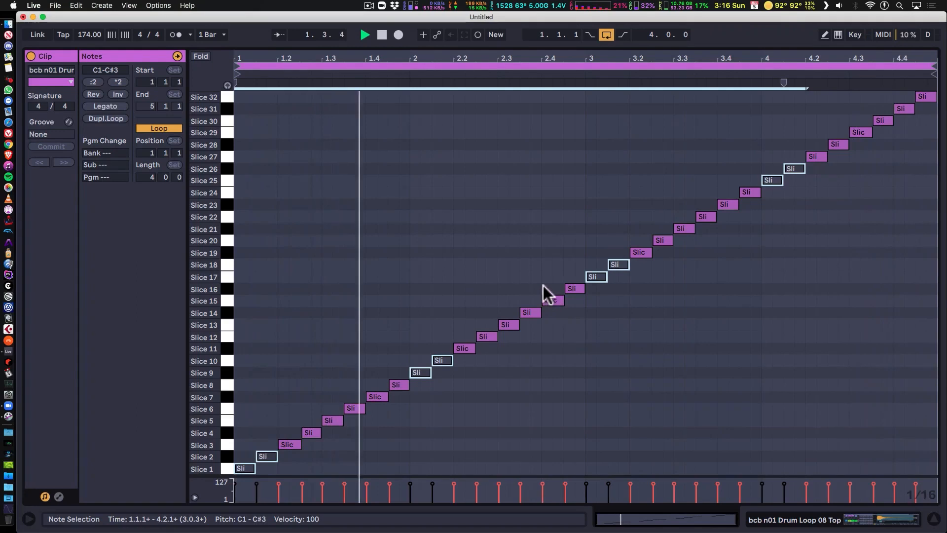
- Deactivate the notes for slices 3, 7 and 8 in the MIDI clip and listen to the pattern
left_click(400, 382)
left_click(292, 442, "shift")
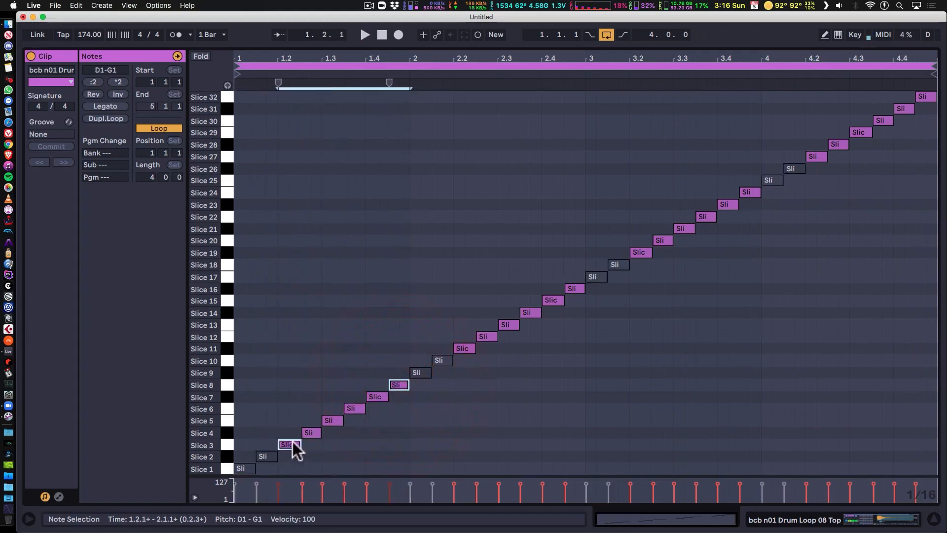
left_click(377, 398, "shift")
key("space")
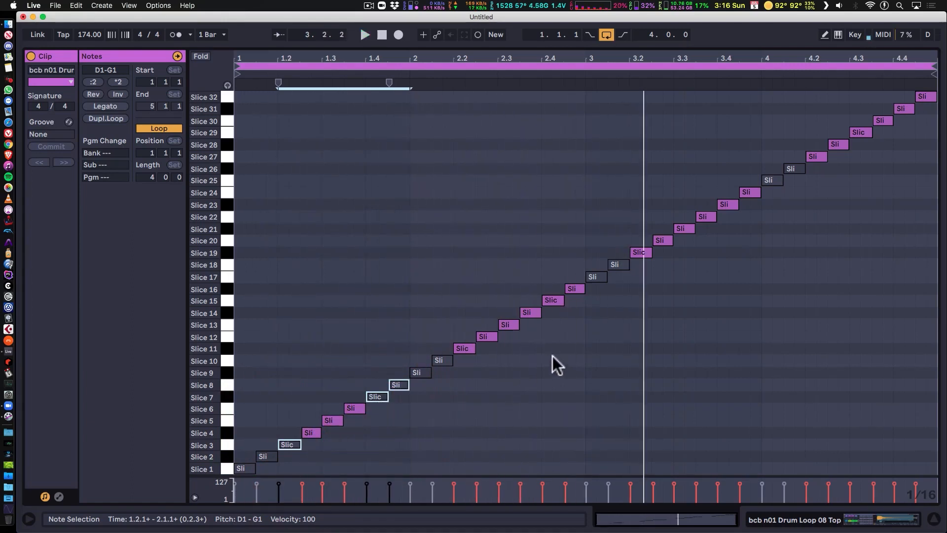
- Deactivate the notes for slices 11, 15, 16, 19, 23, 24, 27, 31 and 32, and play the clip
left_click(465, 347)
left_click(574, 289, "shift")
left_click(553, 299, "shift")
left_click(642, 252, "shift")
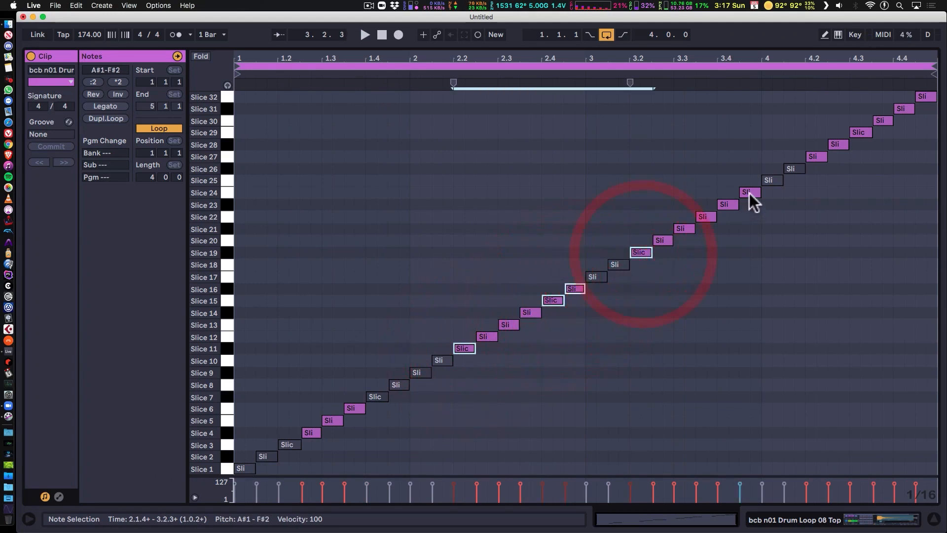
left_click(822, 156, "shift")
left_click(925, 97, "shift")
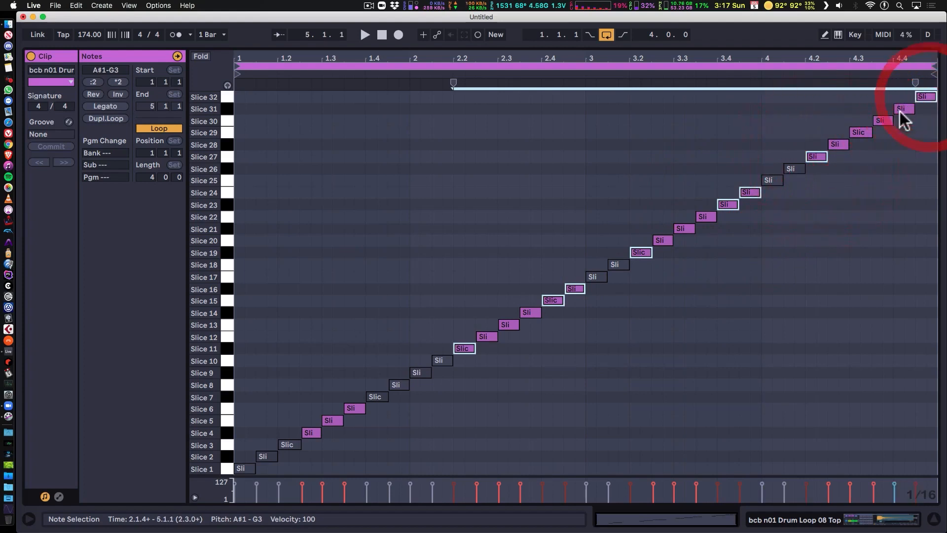
key("space")
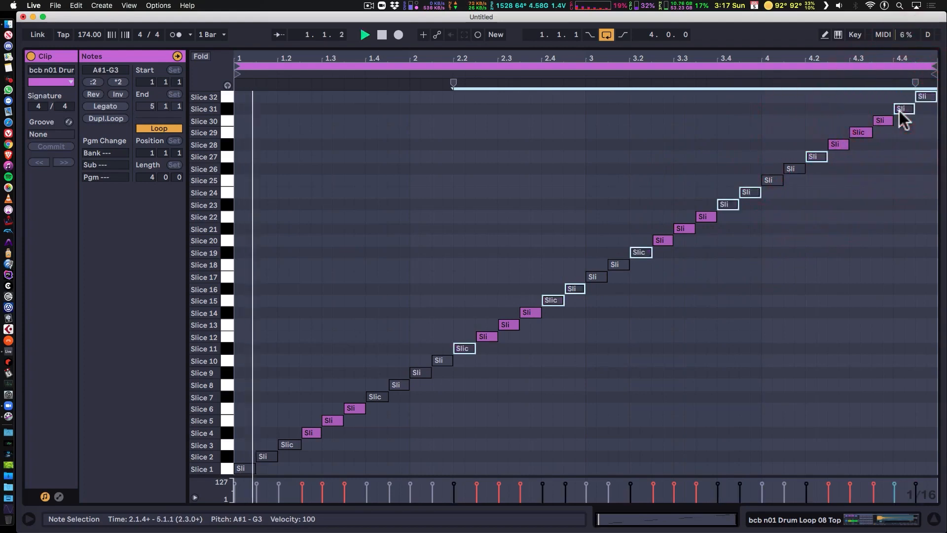
- Fold the sliced Drum Loop 08 track and solo the NFK full drum loop together with the sliced Drum Loop 08 and 05 tracks
key("shift+Tab")
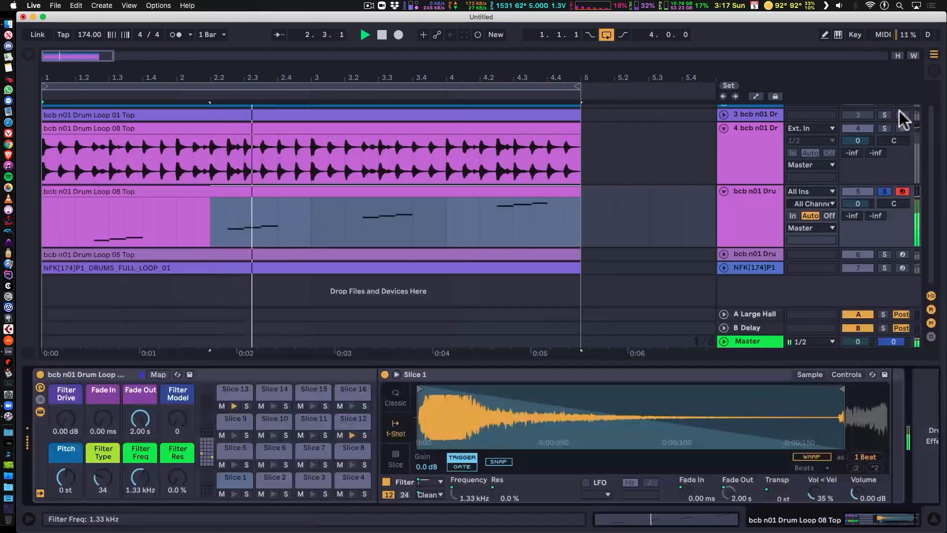
left_click(724, 191)
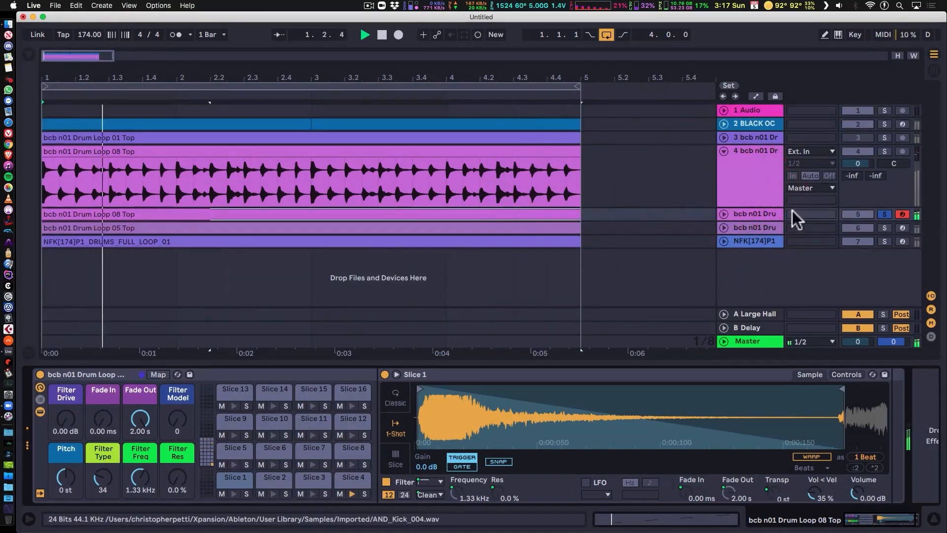
key("space")
left_click(884, 241)
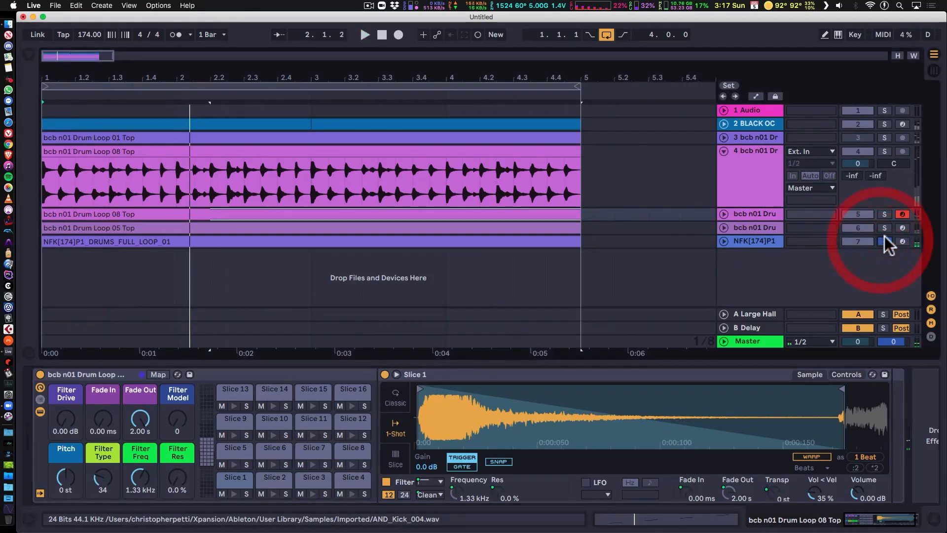
left_click(885, 213)
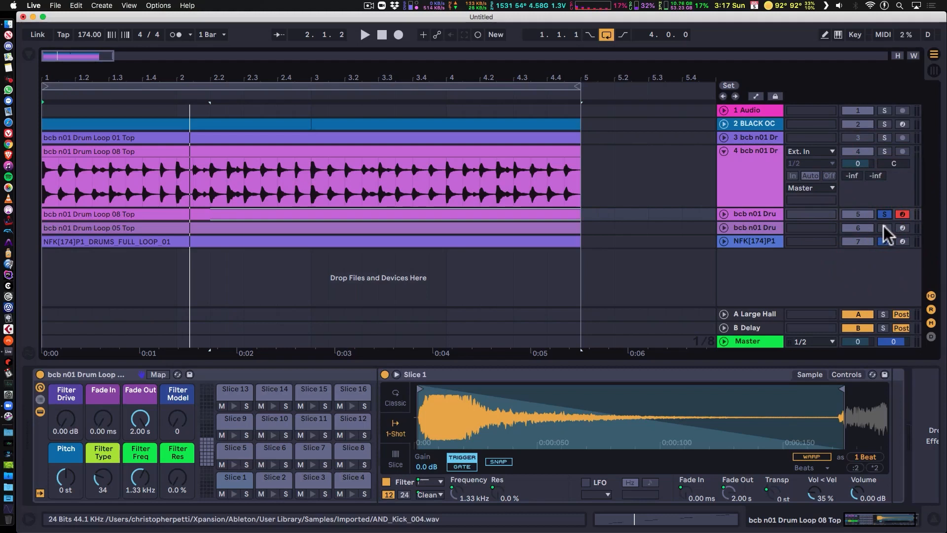
left_click(884, 227)
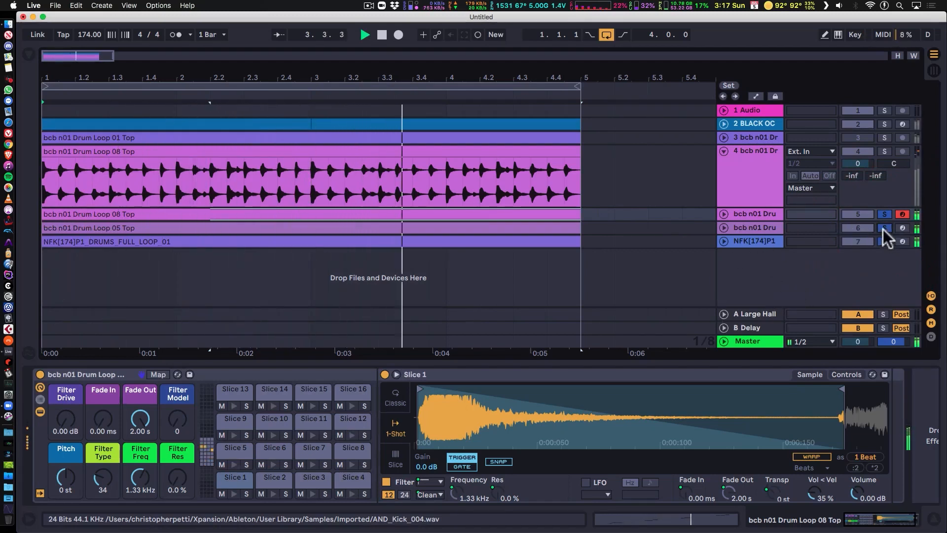
- Set the Drum Loop 05 slice rack's Filter Type to 38 and Filter Freq to 3.31 kHz, and add the BLACK OC drum track to the solo
left_click(760, 230)
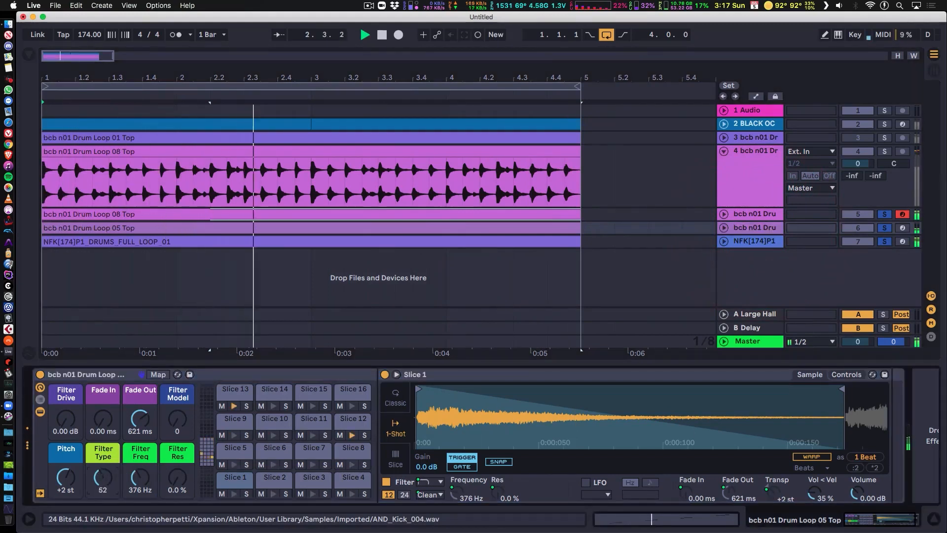
left_click_drag(139, 483, 139, 458)
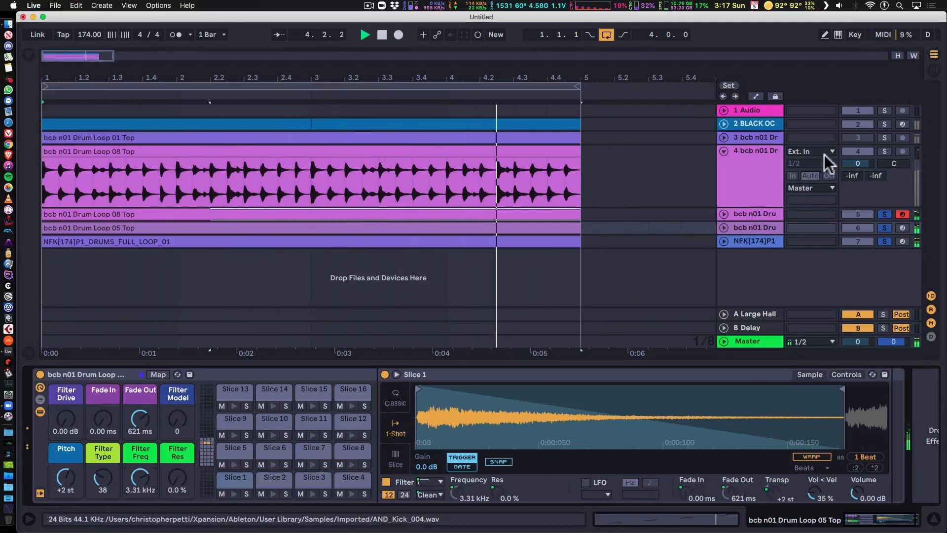
left_click(885, 125)
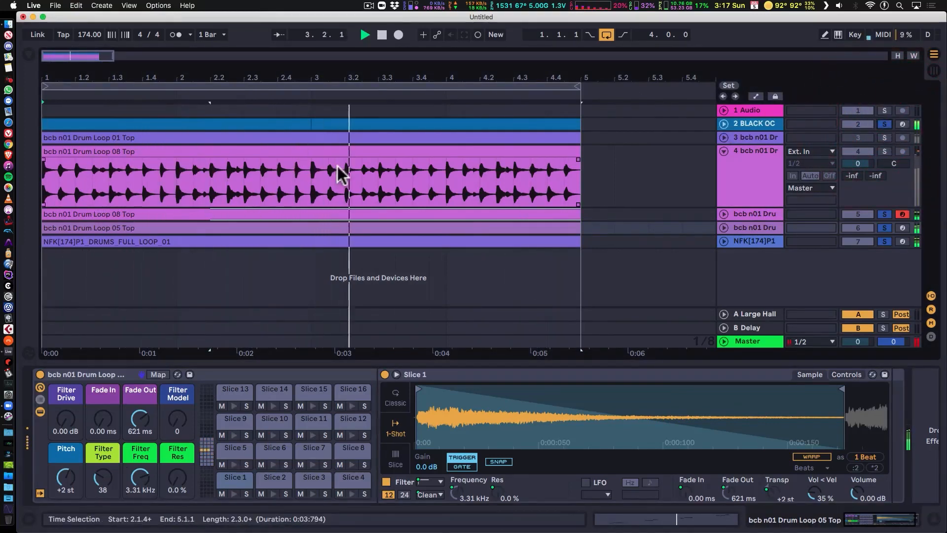
- Expand the BLACK OC drum rack's chains in the Session mixer and mute the Ride chain
key("shift+Tab")
key("shift+Tab")
key("Tab")
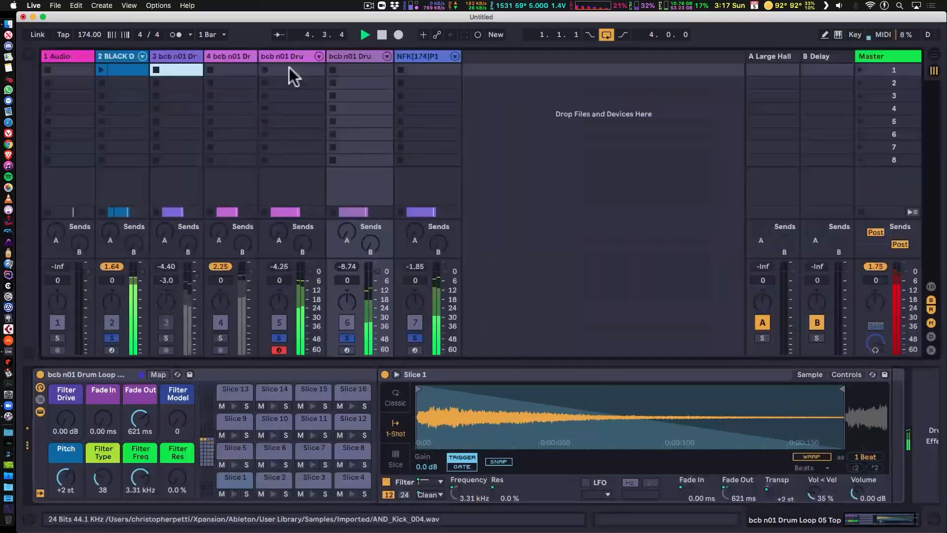
left_click(141, 56)
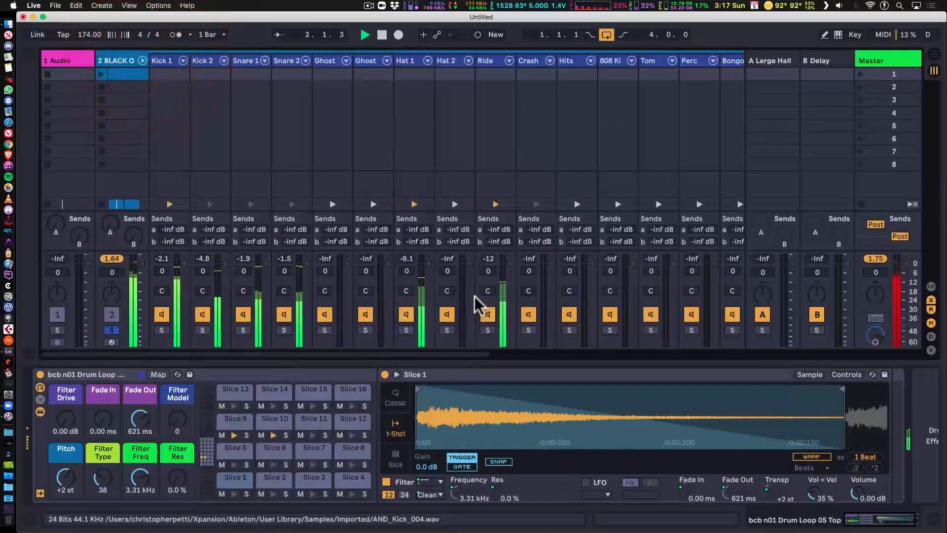
left_click(487, 314)
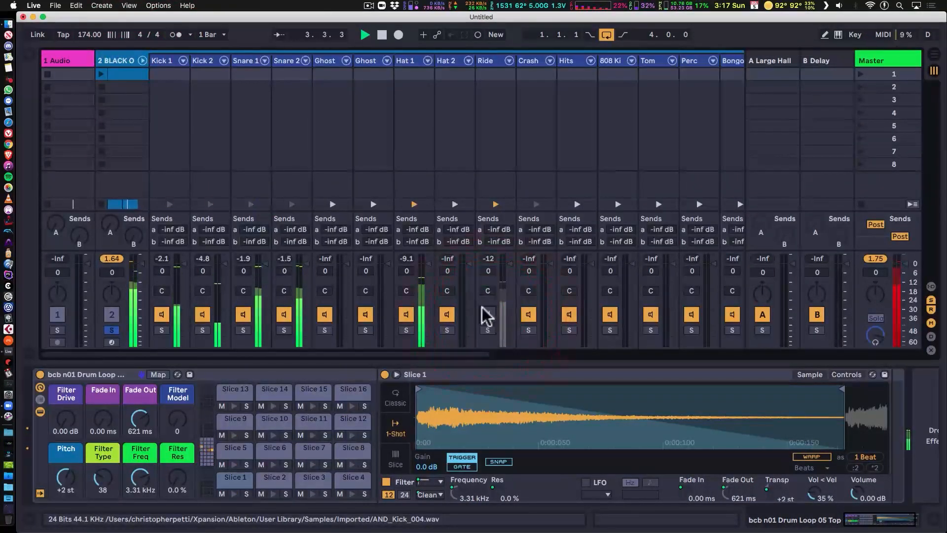
- Return to the Arrangement, stop playback and delete the original Drum Loop 08 audio track
key("shift+Tab")
key("shift+Tab")
key("Tab")
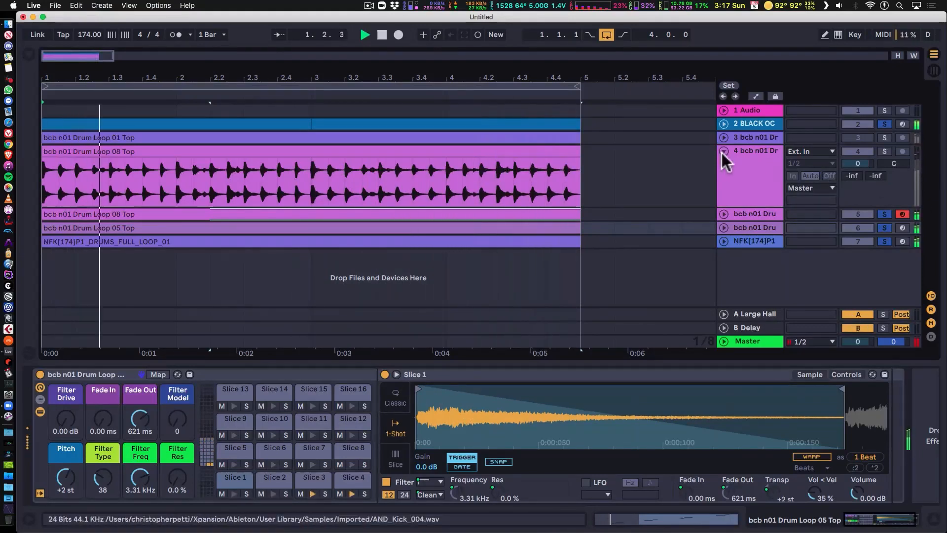
key("space")
left_click(749, 177)
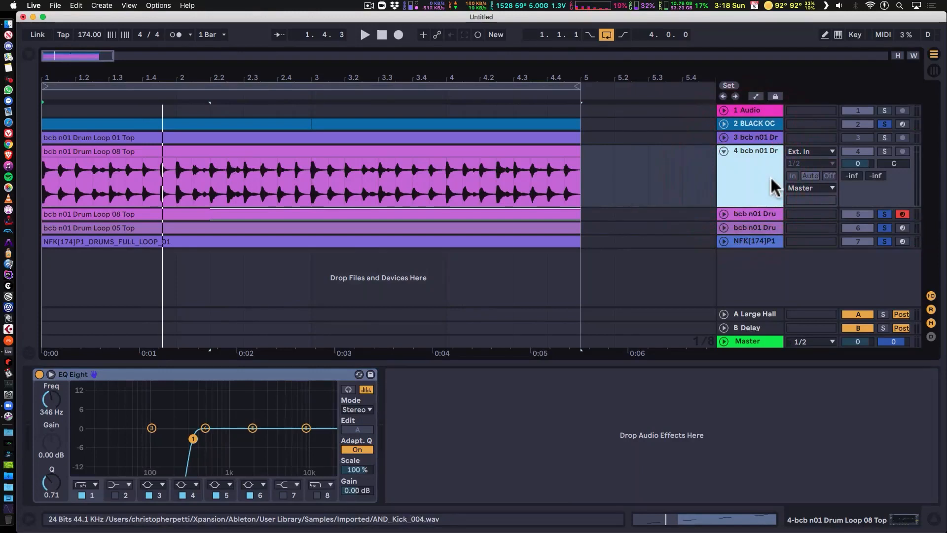
key("Delete")
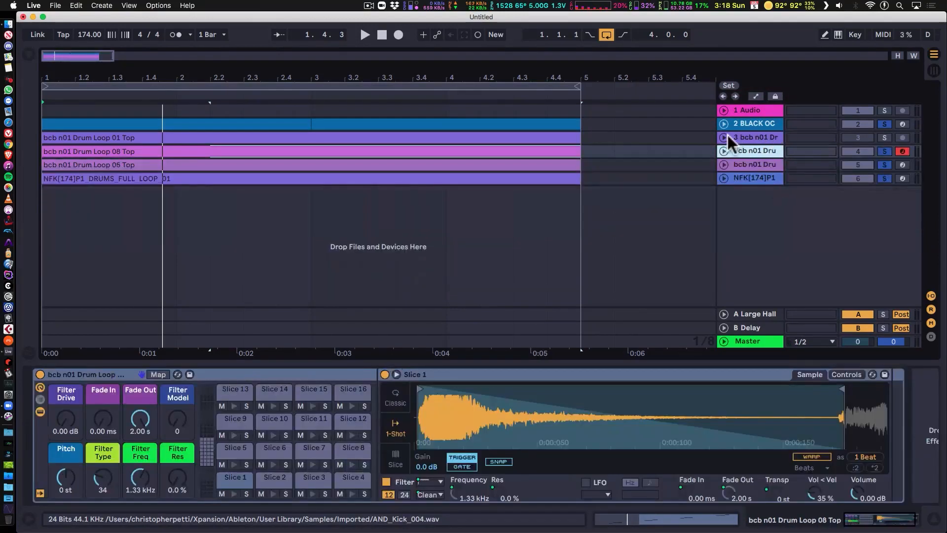
- Solo and unfold the Drum Loop 01 Top audio track and listen to the loop on its own
left_click(885, 138)
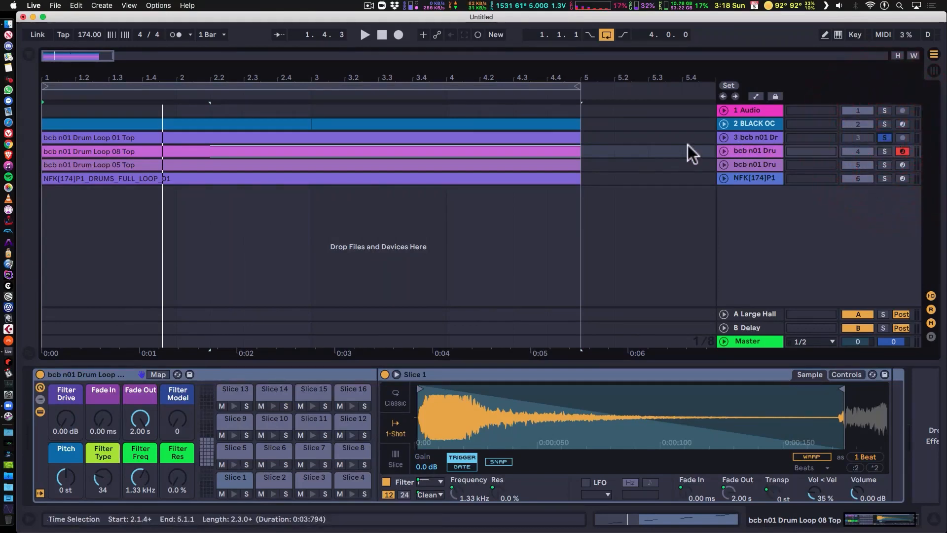
left_click(724, 138)
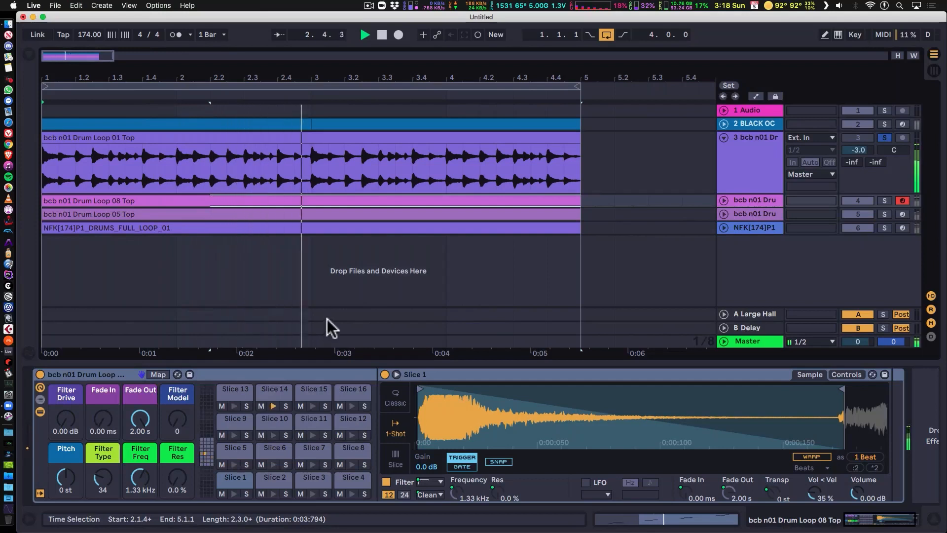
key("space")
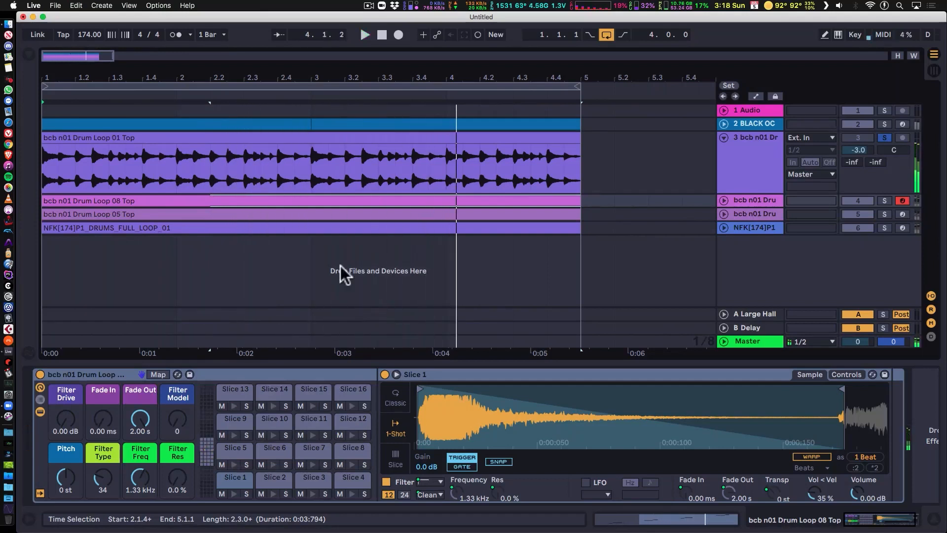
- Slice the Drum Loop 01 Top clip to a new MIDI track per transient with the CP Recycler Slicer-35Vel -9.5 preset
left_click(750, 158)
left_click(434, 138)
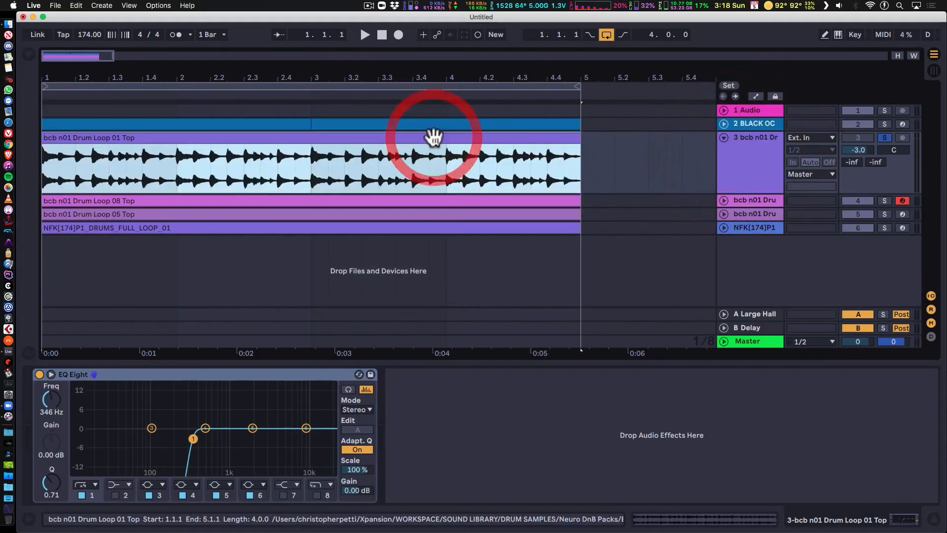
right_click(434, 137)
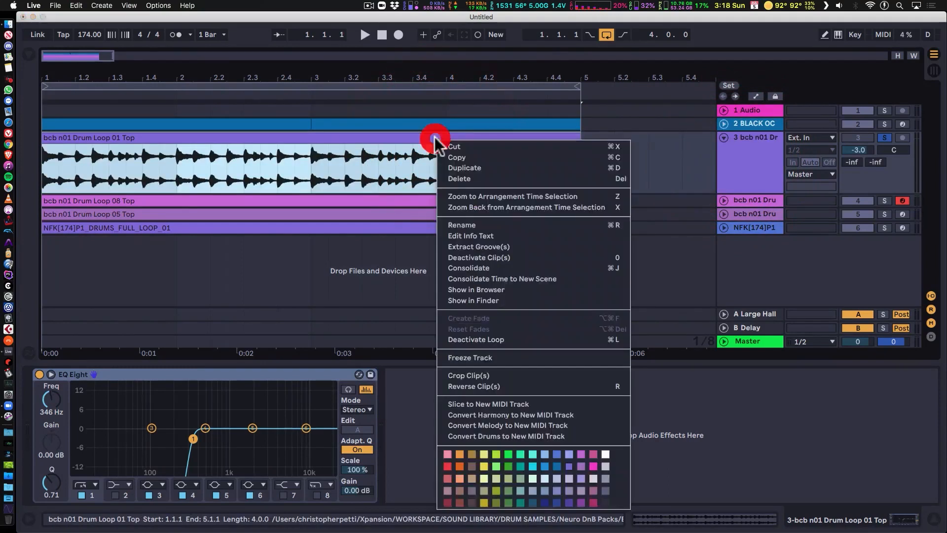
left_click(596, 401)
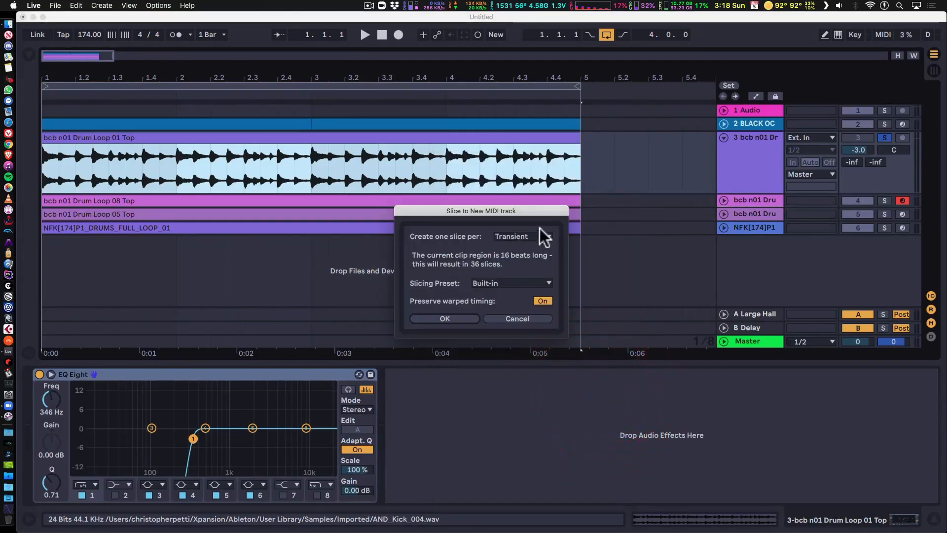
left_click(544, 283)
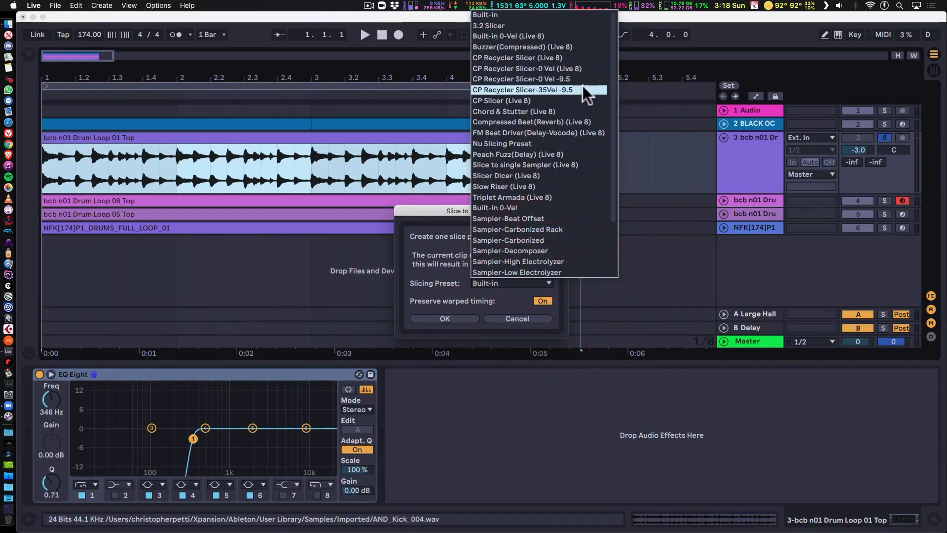
left_click(582, 89)
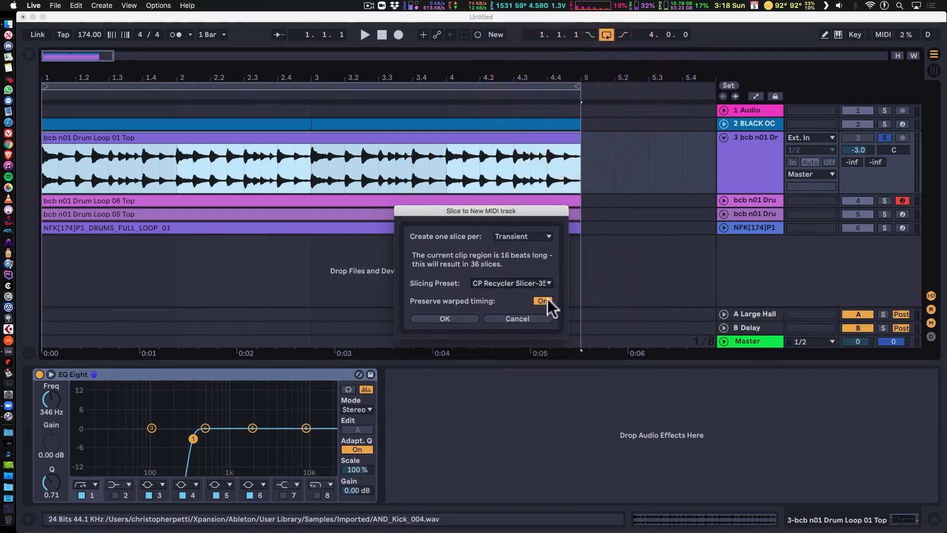
left_click(457, 319)
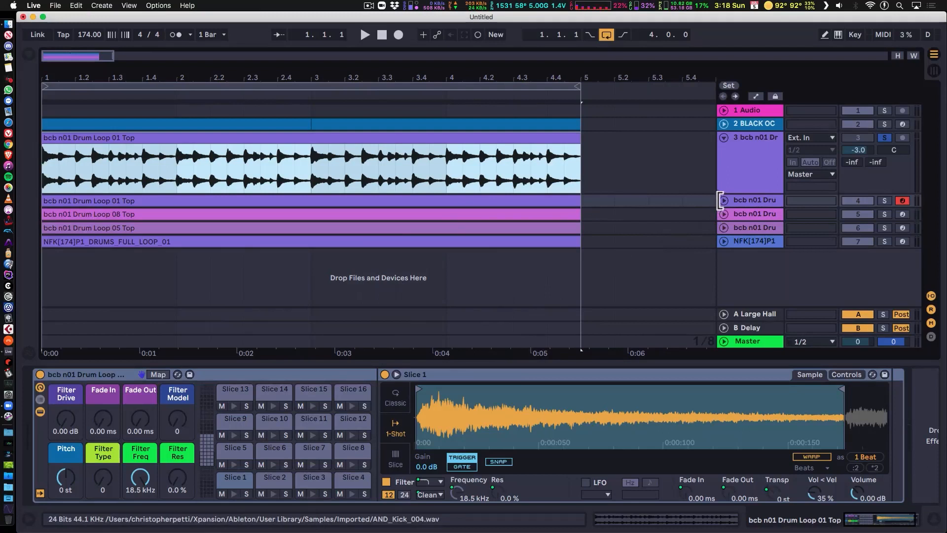
- Unfold and solo the new sliced Drum Loop 01 track, open its MIDI clip in the note editor and play it
left_click(723, 201)
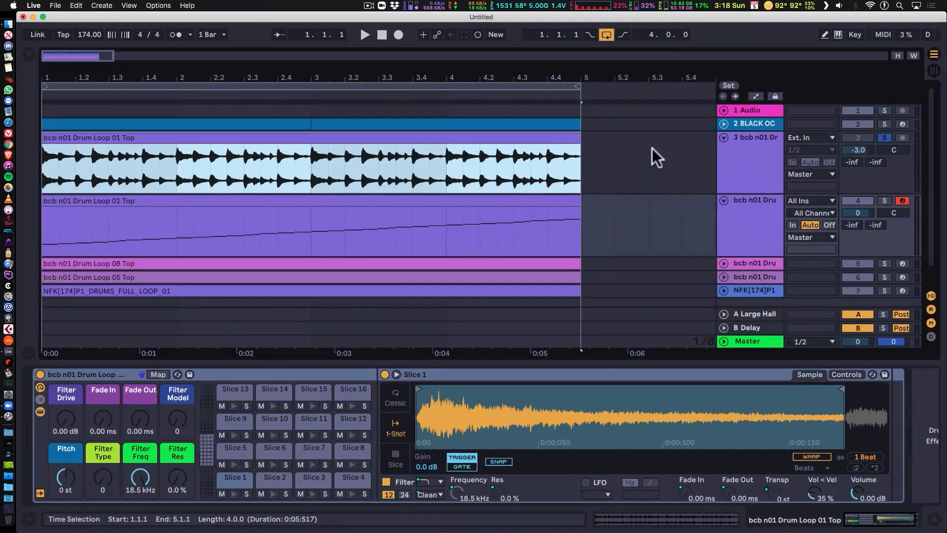
left_click(886, 203)
left_click(470, 203)
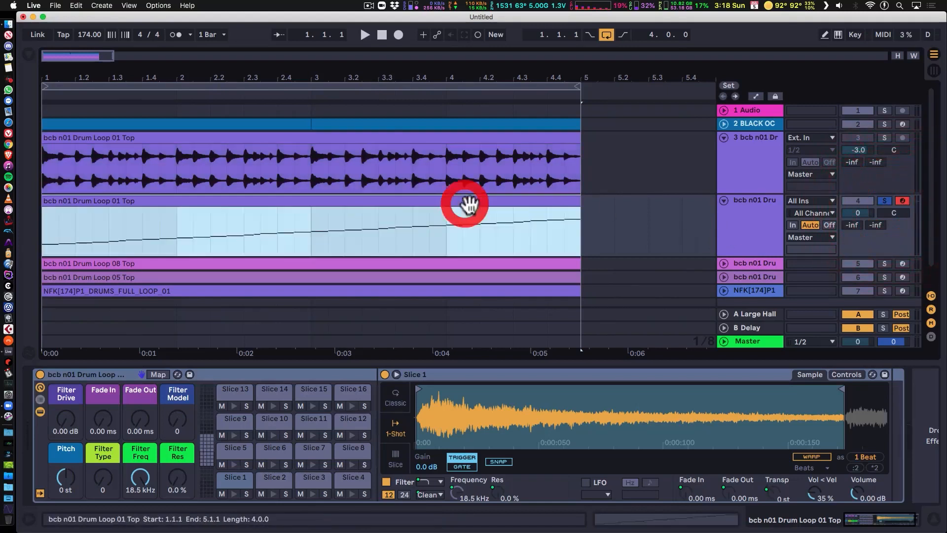
double_click(469, 204)
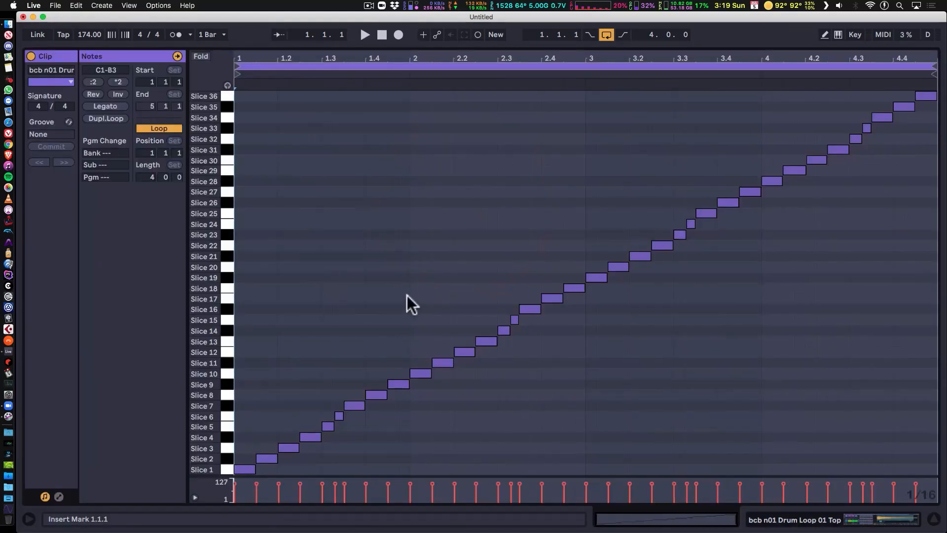
key("space")
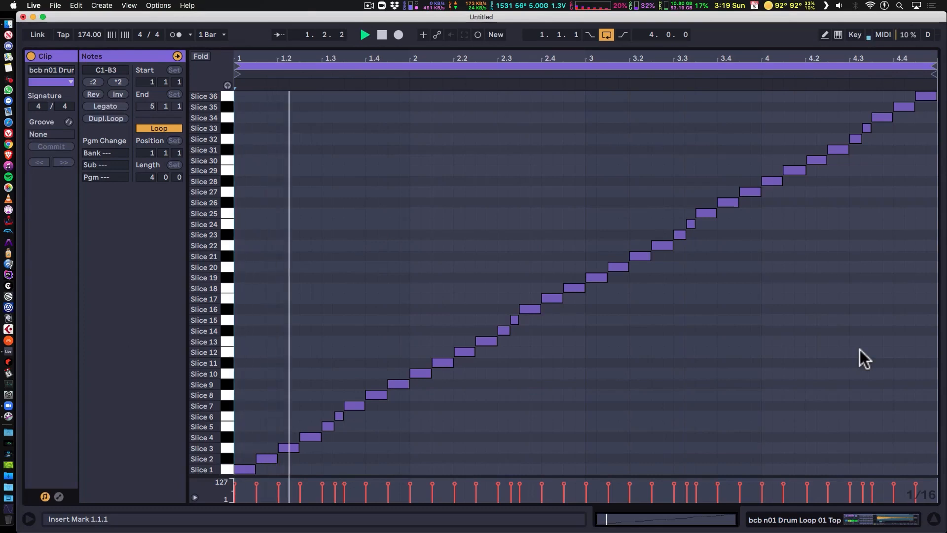
- Deactivate the notes on slices 2, 3, 5, 6, 8, 9, 11, 12, 14, 15, 16 and 18, and shorten the clip loop to two bars
left_click(269, 460)
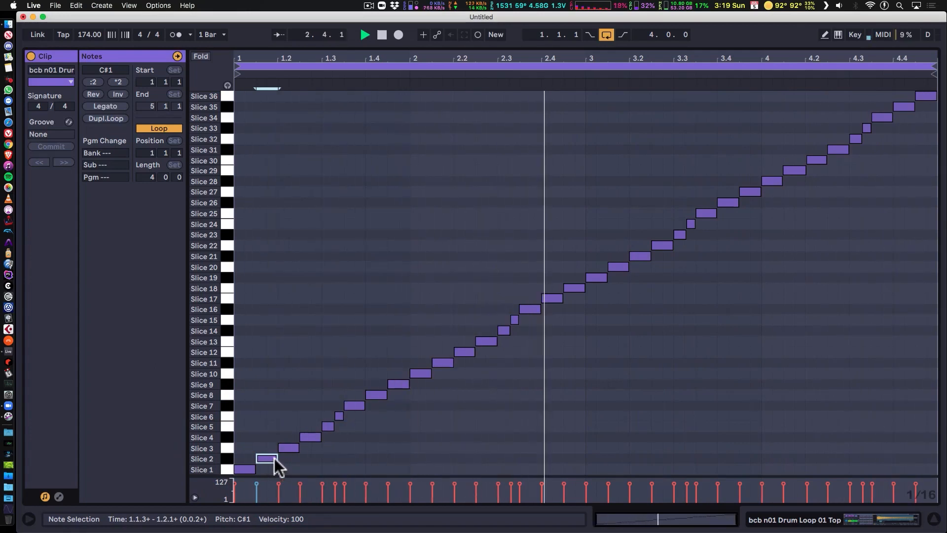
left_click(290, 447, "shift")
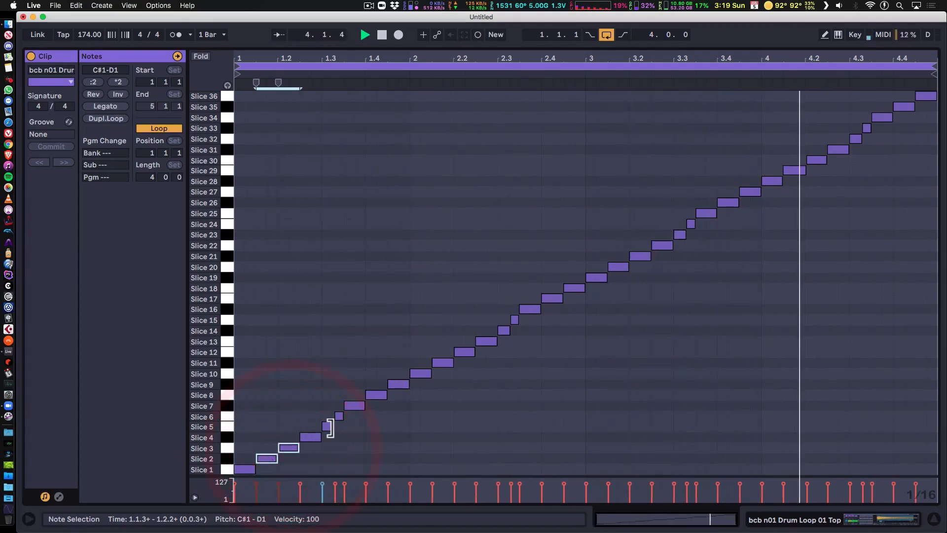
left_click_drag(327, 406, 338, 428)
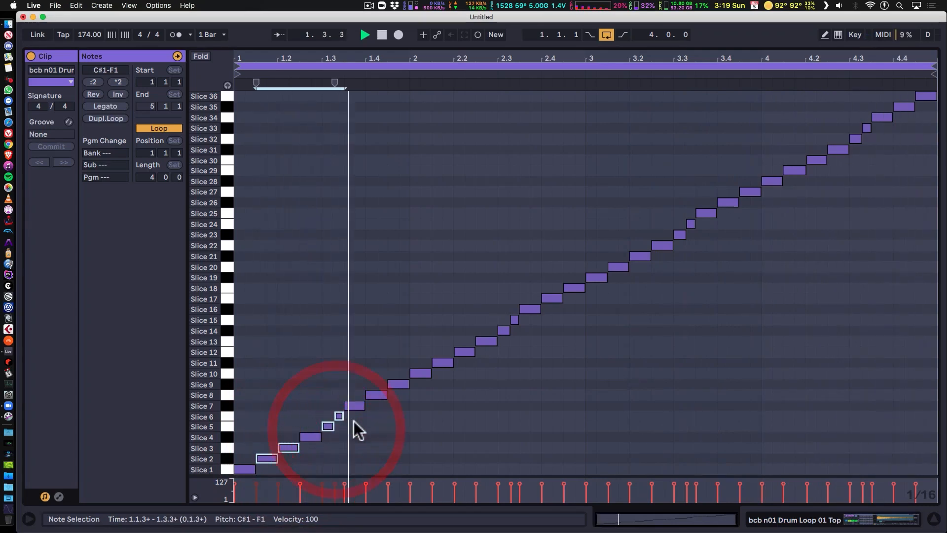
left_click(376, 395, "shift")
left_click(396, 384, "shift")
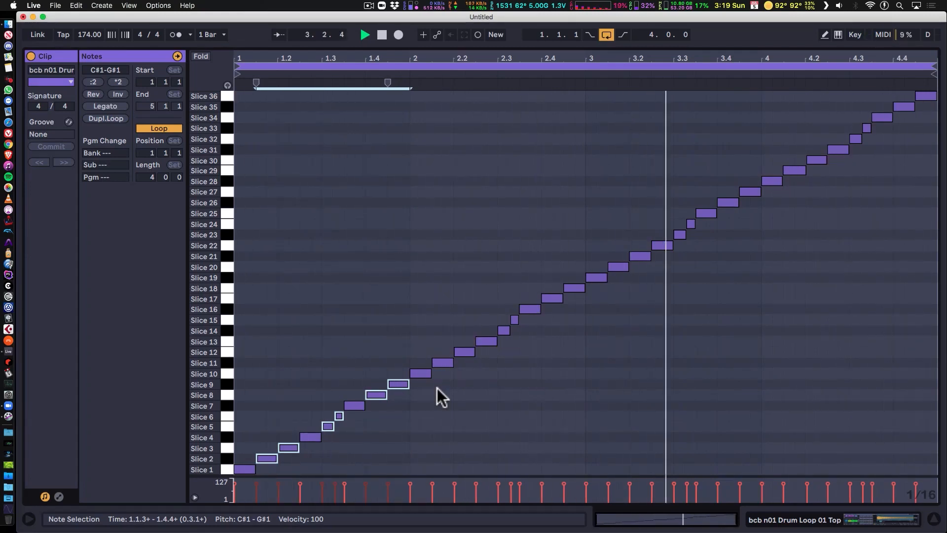
left_click(445, 363, "shift")
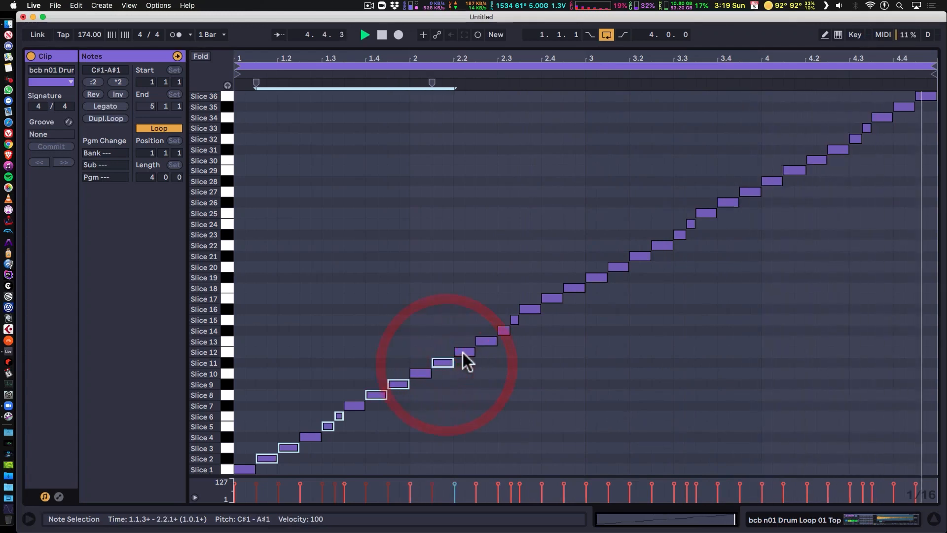
left_click(463, 352, "shift")
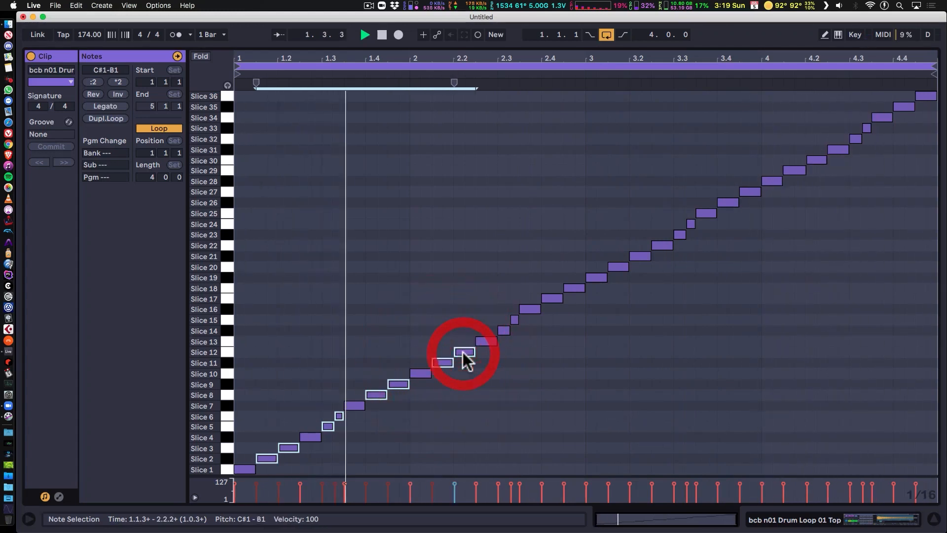
left_click(504, 330, "shift")
left_click(514, 319, "shift")
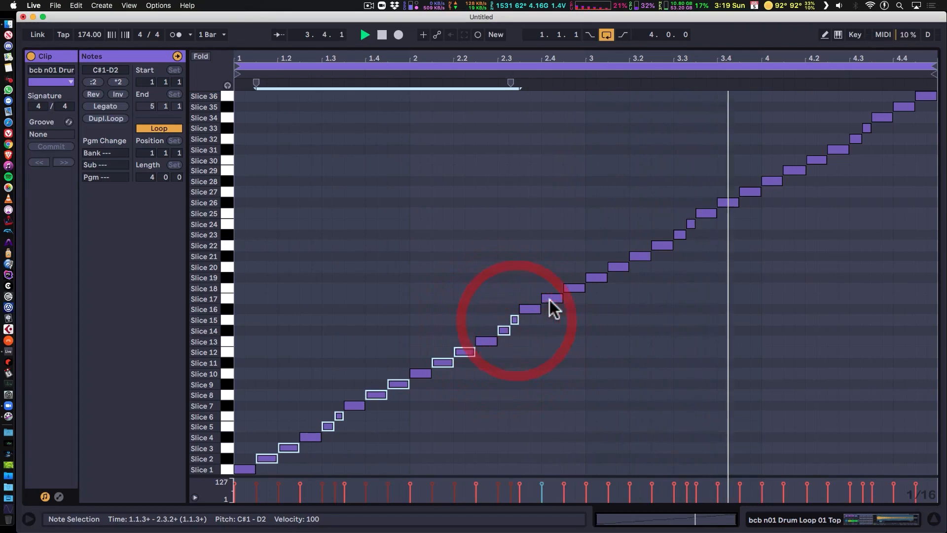
left_click(550, 299, "shift")
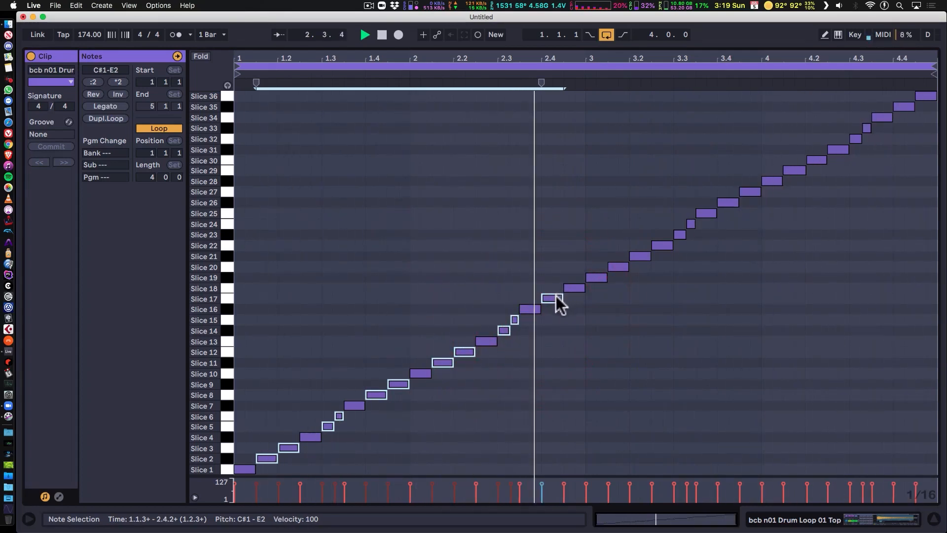
left_click(529, 309, "shift")
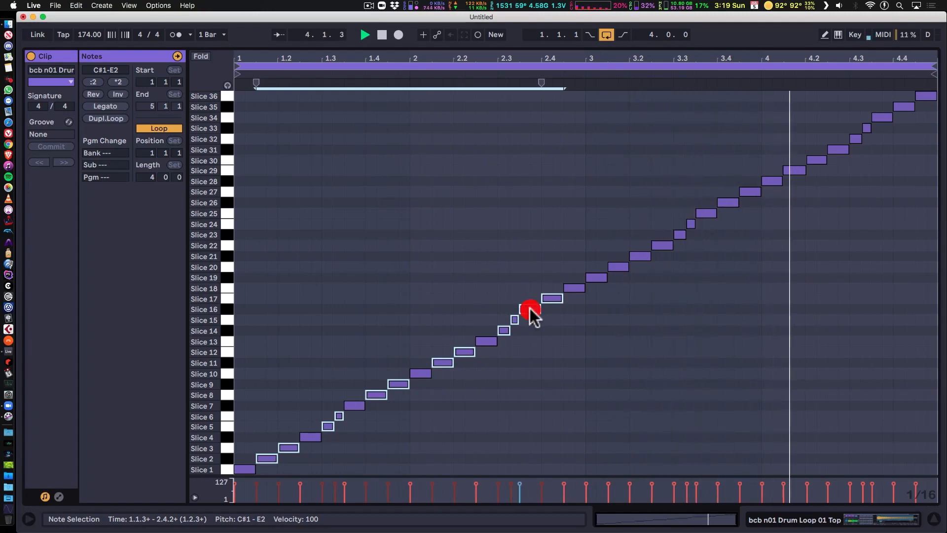
left_click(573, 289, "shift")
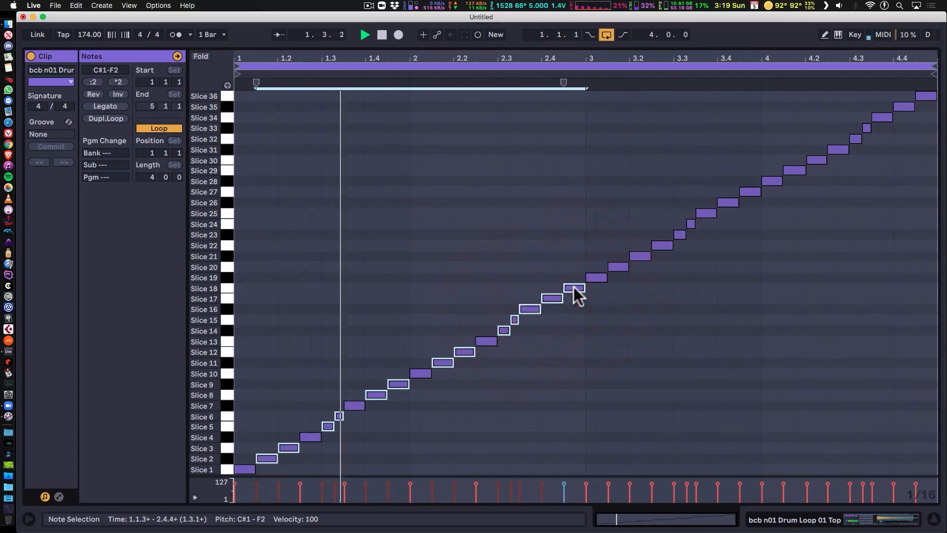
left_click(555, 296, "shift")
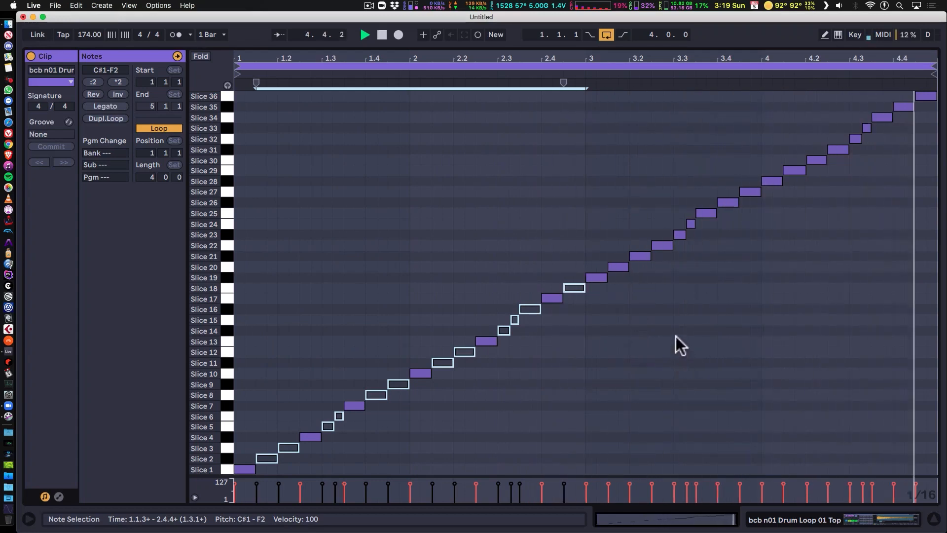
left_click_drag(907, 74, 581, 81)
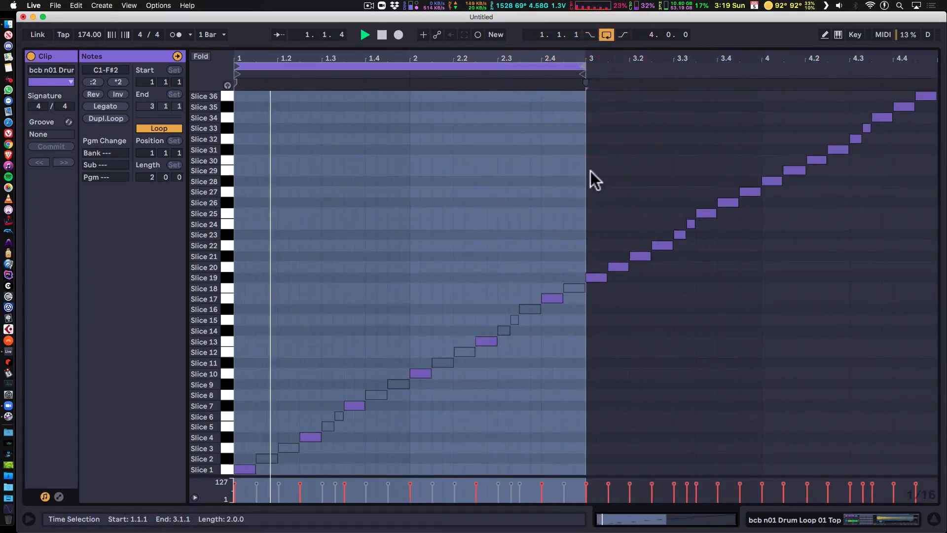
- In the sliced Drum Loop 01 rack, set Fade Out to 162 ms, Filter Type to 36 and Filter Freq to 1.33 kHz
key("Tab")
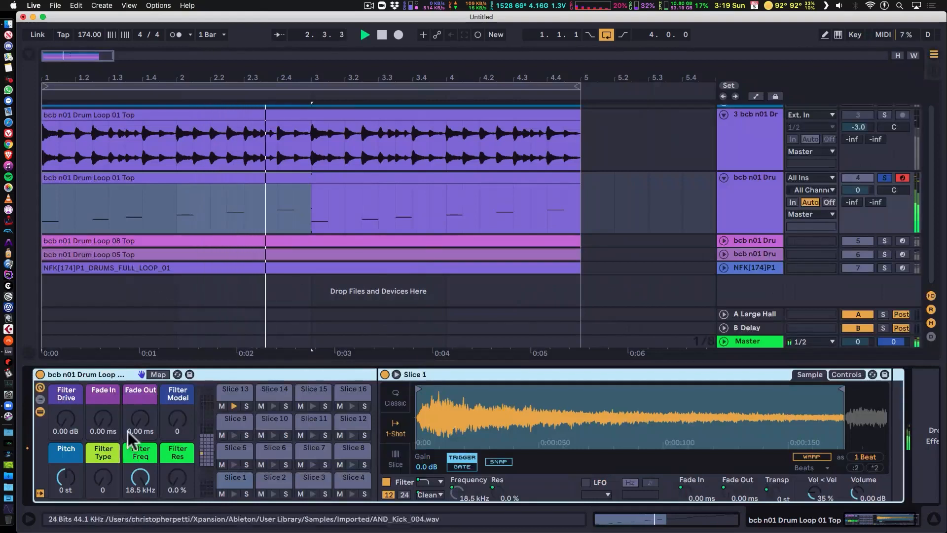
left_click_drag(141, 420, 141, 413)
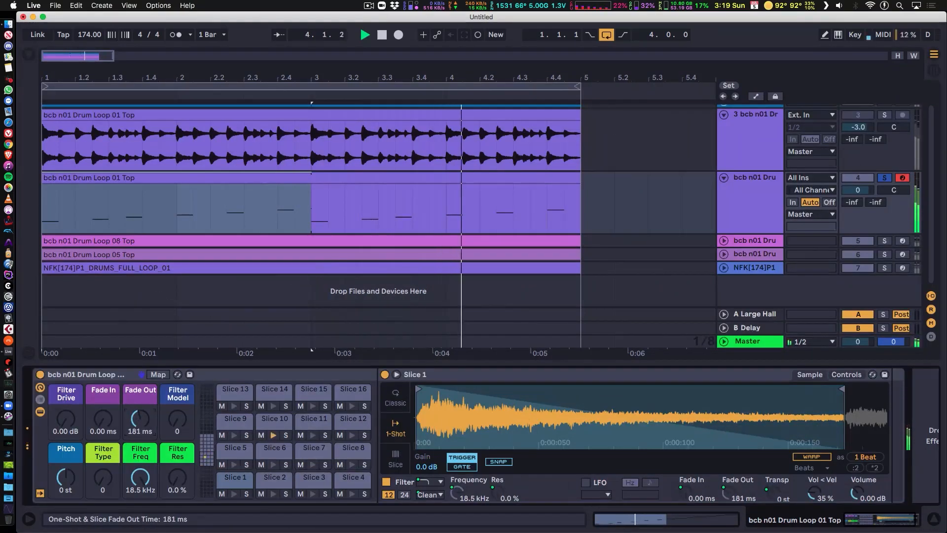
left_click_drag(140, 419, 140, 415)
left_click_drag(112, 493, 147, 502)
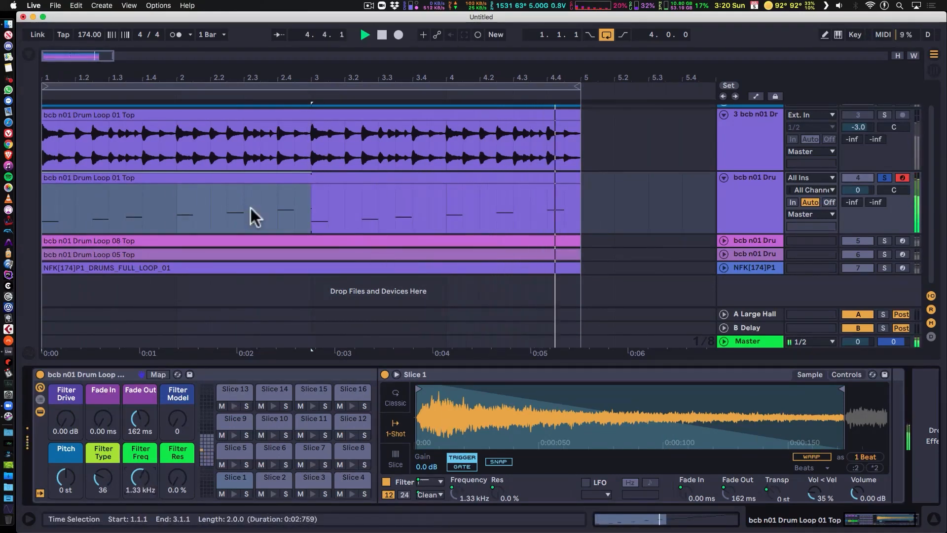
- In the Drum Loop 01 MIDI clip, set note velocities to 52 on Slice 1, 66 on Slice 10 and 35 on Slice 19
left_click(173, 181)
double_click(173, 181)
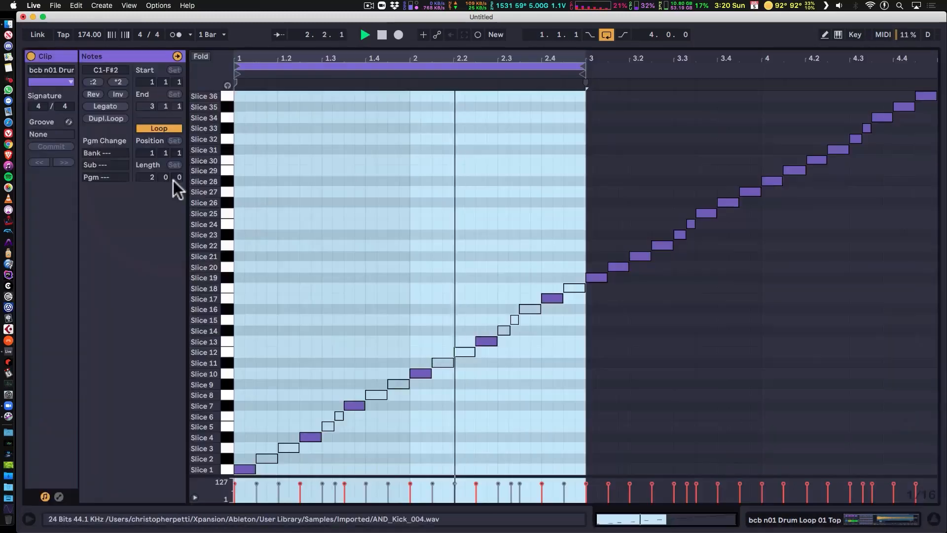
key("space")
left_click(244, 469)
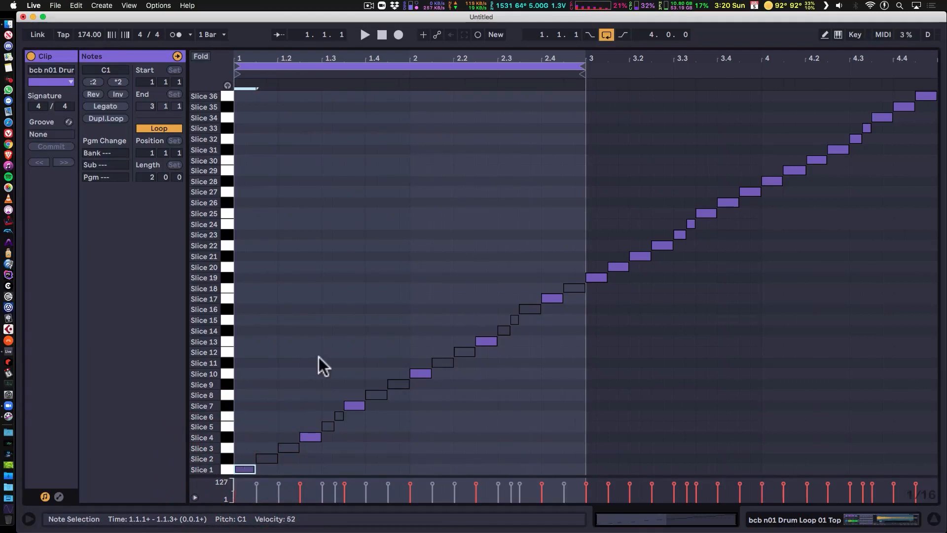
key("space")
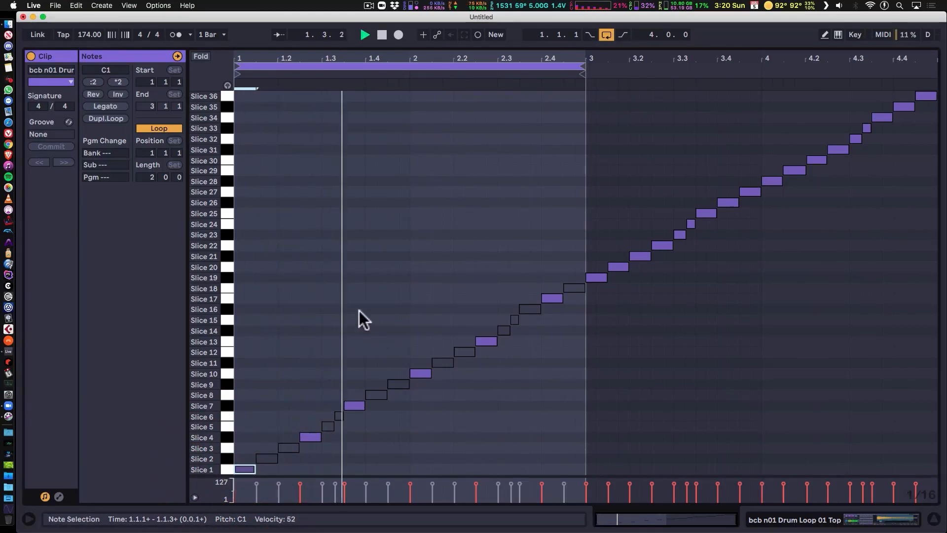
left_click(420, 373)
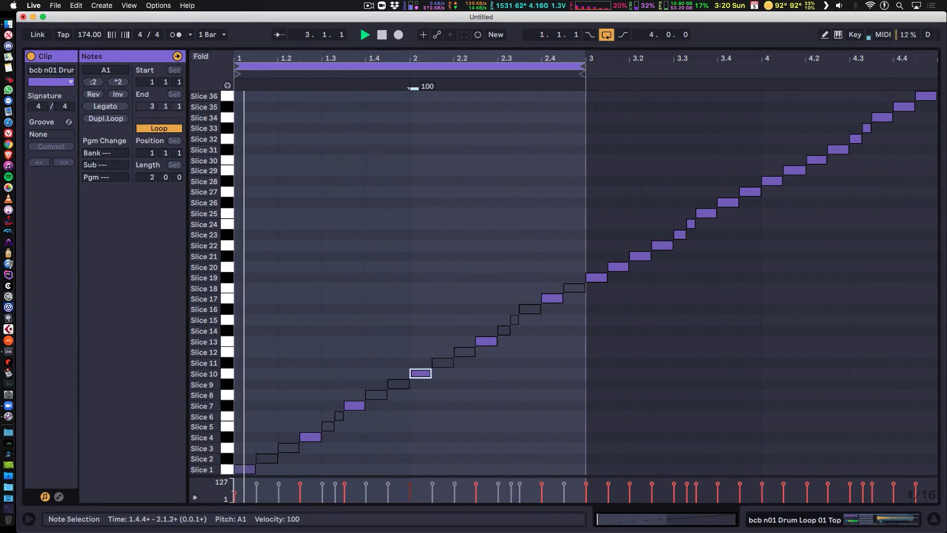
left_click_drag(419, 373, 419, 390)
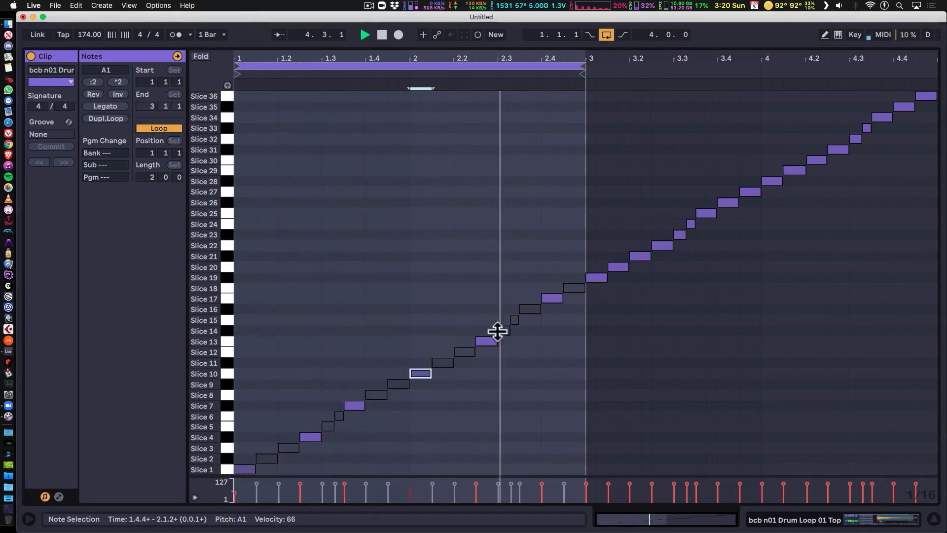
left_click_drag(593, 278, 594, 309)
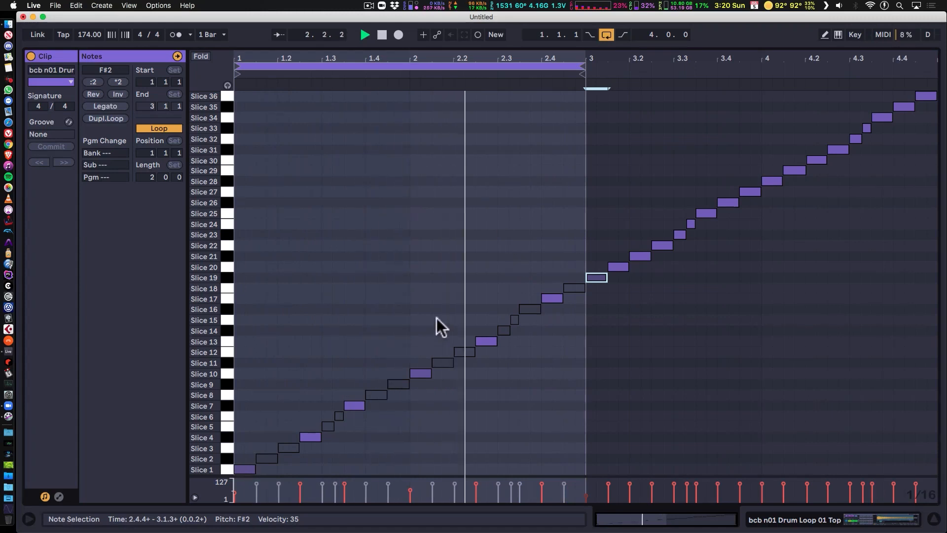
- Return to the Arrangement and solo the original Drum Loop 01 audio track as well to hear it with the sliced version
key("shift+Tab")
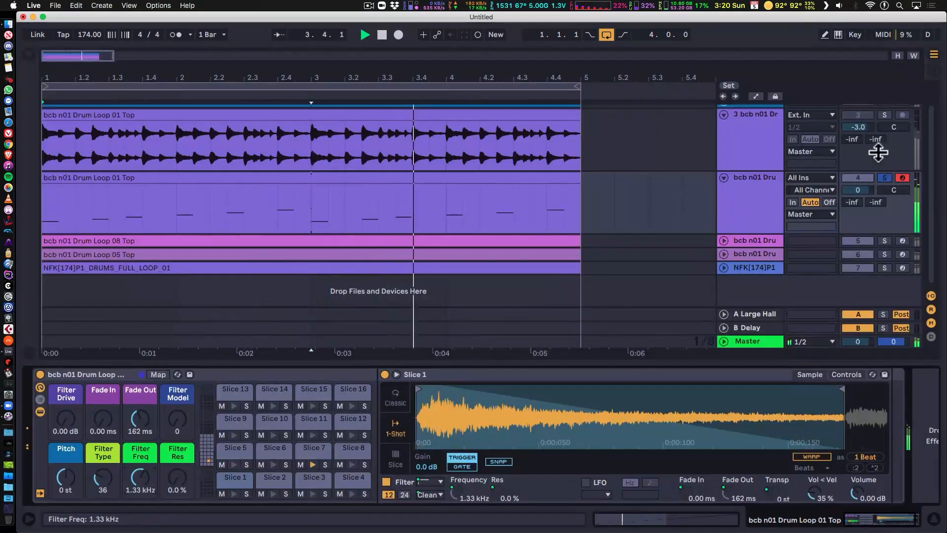
key("space")
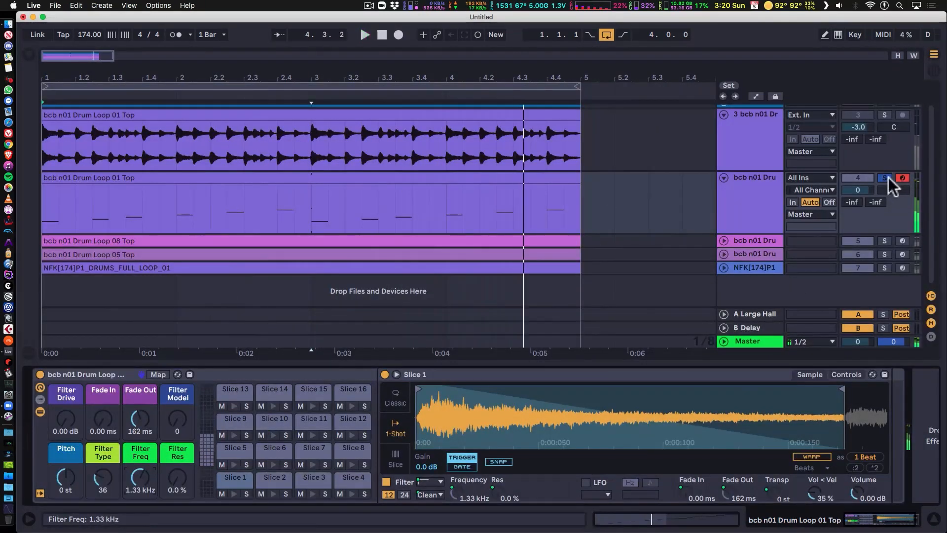
left_click(886, 115)
key("space")
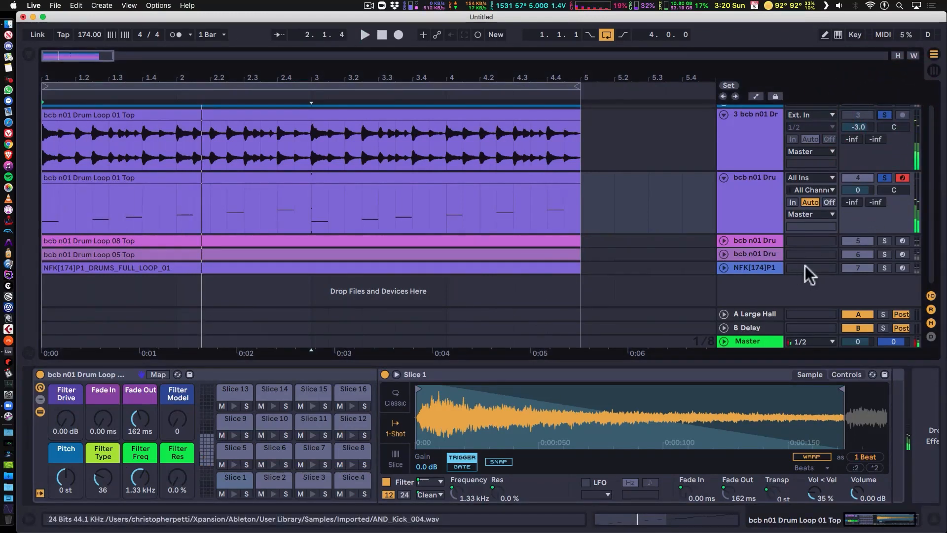
- Solo the BLACK OCTOPUS drum track alongside the sliced Drum Loop 01 and play the two layers together
scroll(805, 268, "up", 2)
left_click(884, 124)
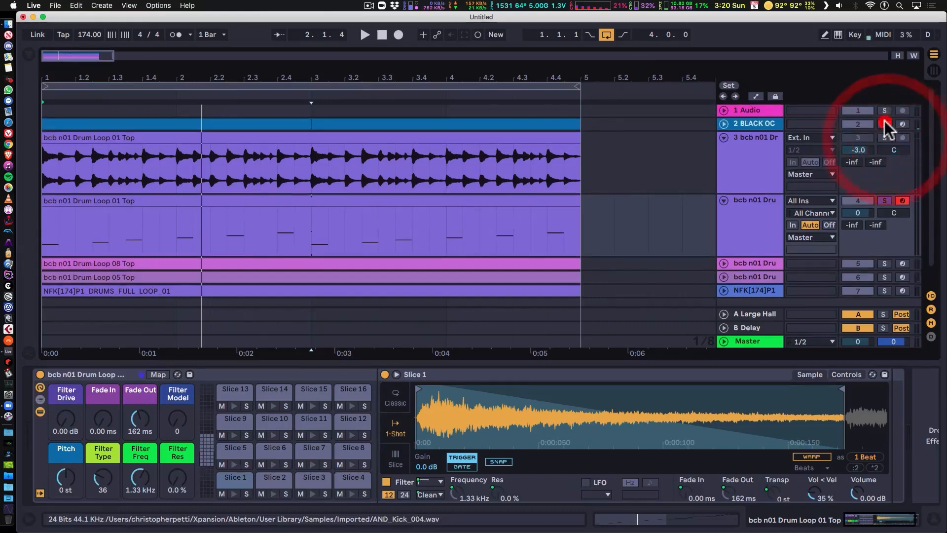
key("space")
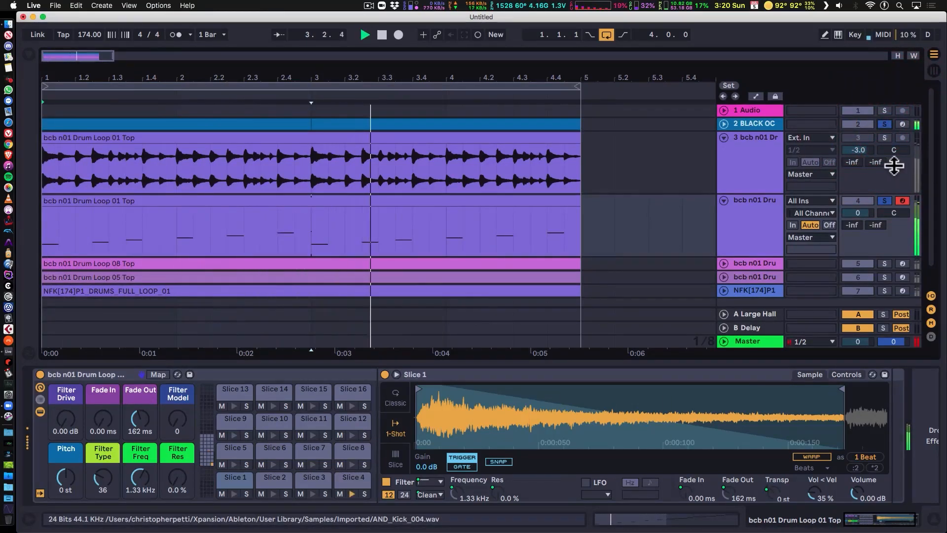
key("space")
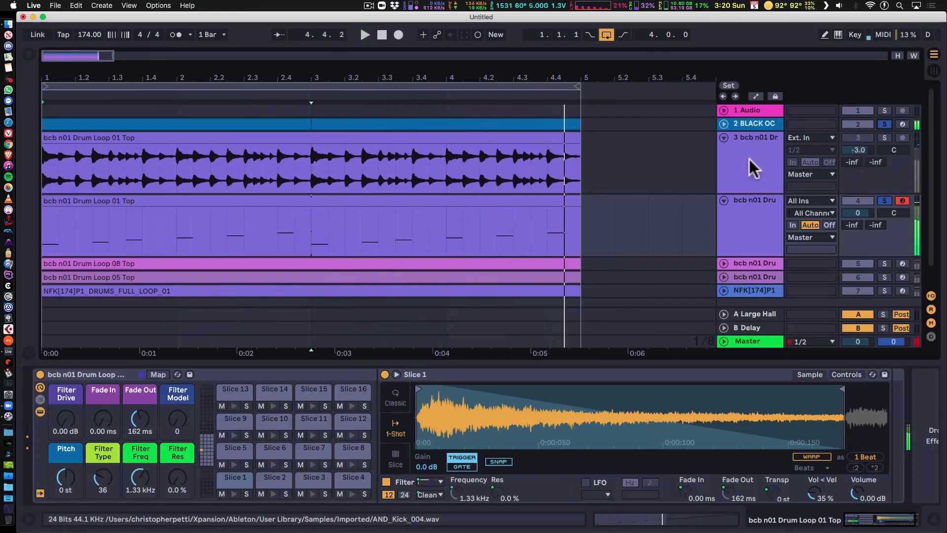
- Delete the original Drum Loop 01 audio track and take the BLACK OCTOPUS and sliced Drum Loop 01 tracks out of solo
left_click(749, 159)
key("Delete")
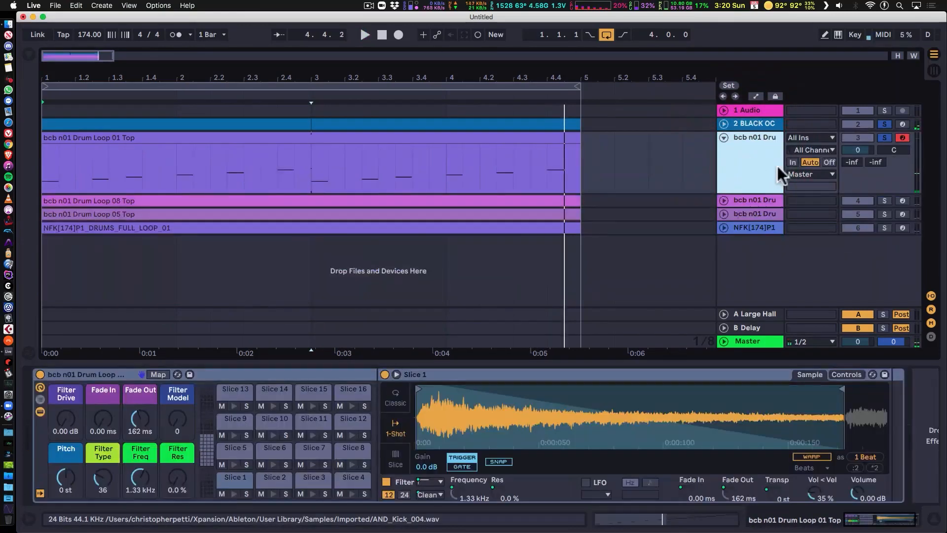
left_click(883, 126)
left_click(883, 136)
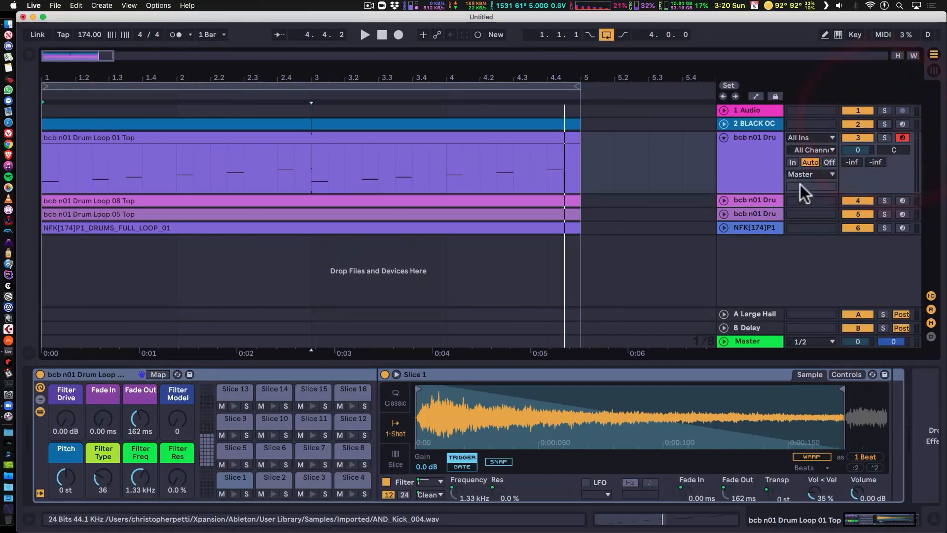
- Fold the sliced Drum Loop 01 track and play all the drum layers together
left_click(723, 140)
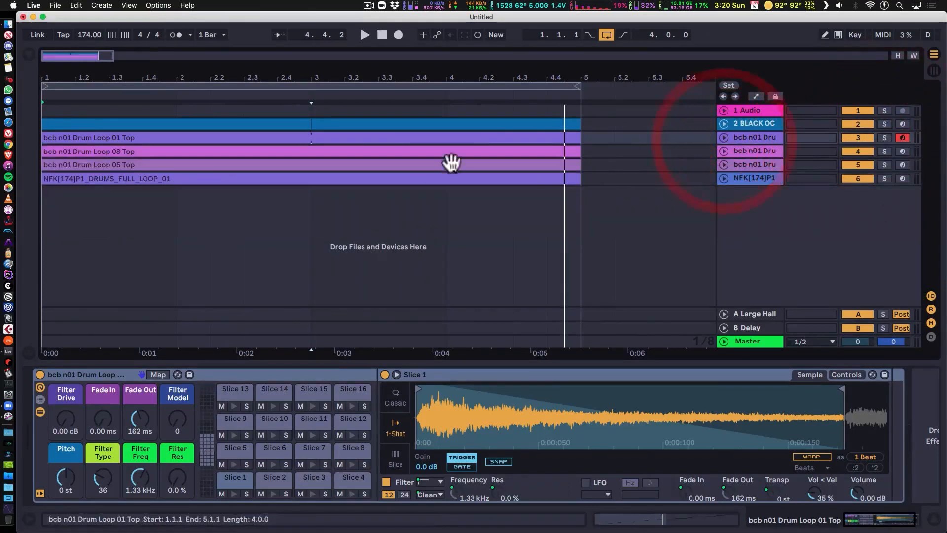
key("space")
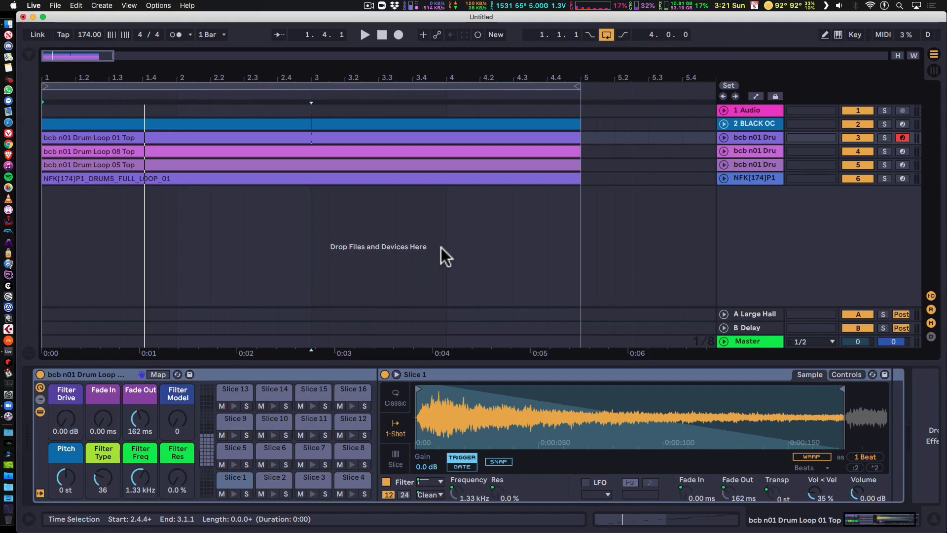
- Duplicate the four bars of clips on all the drum tracks so the copies fill bars 5 to 9
left_click(554, 123)
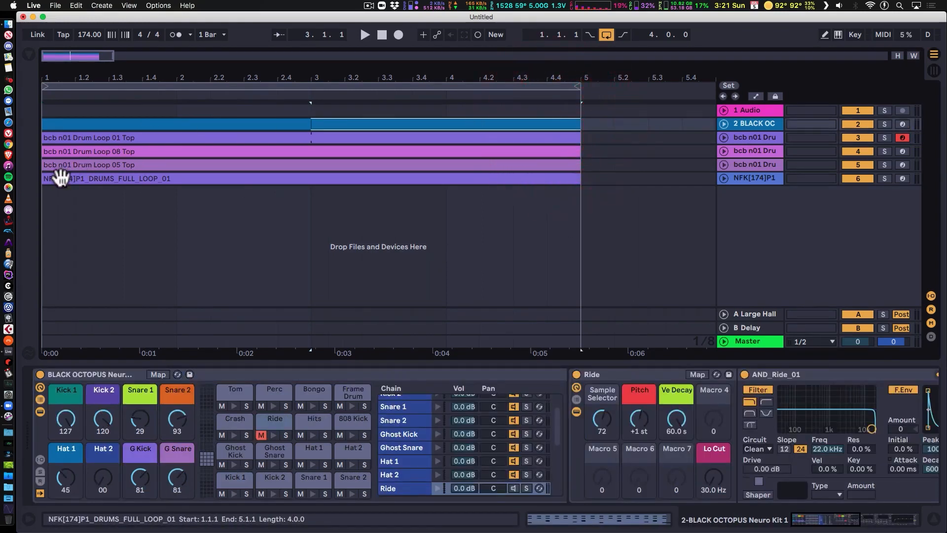
left_click(61, 177)
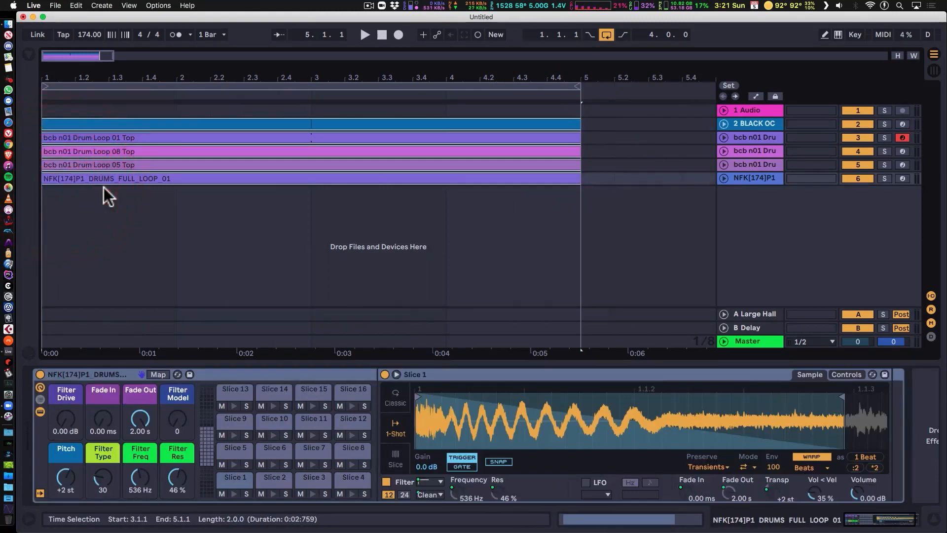
key("super+d")
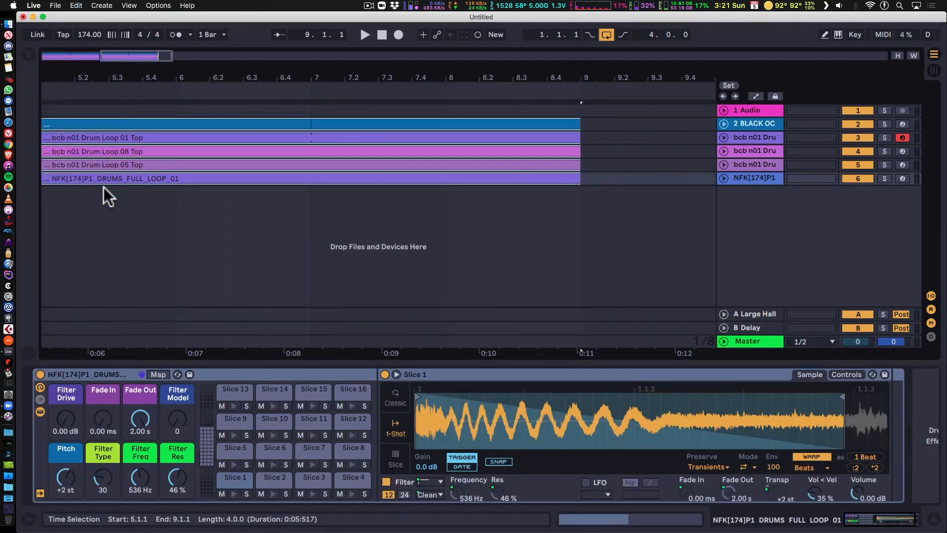
key("minus")
key("minus")
key("minus")
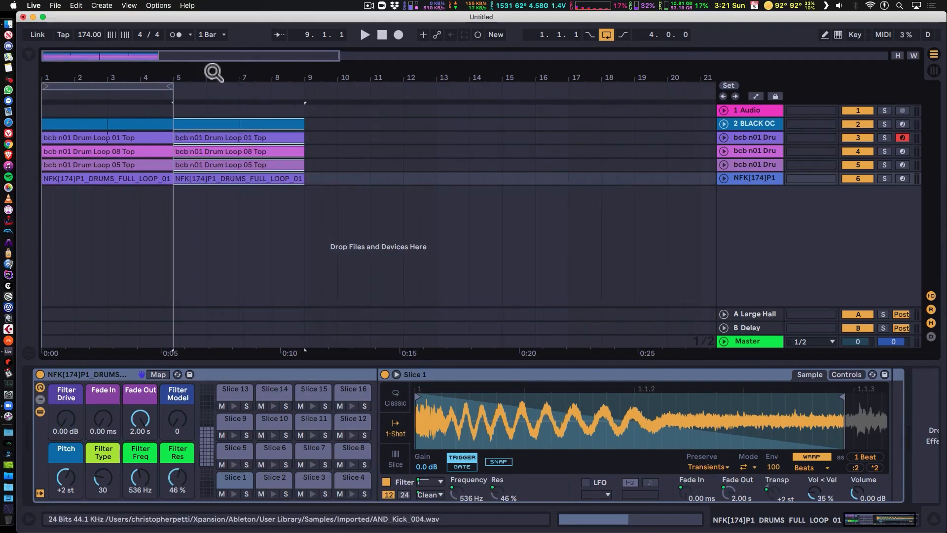
- Extend the arrangement loop to eight bars so it ends at bar 9, and unfold the BLACK OCTOPUS drum track
mouse_move(165, 86)
left_mouse_down()
mouse_move(317, 85)
mouse_move(306, 89)
left_mouse_up()
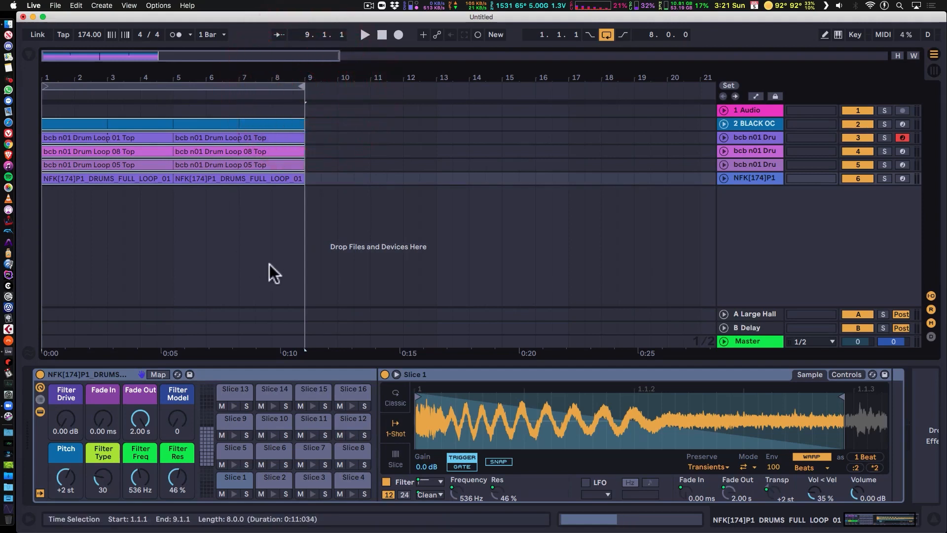
left_click(722, 124)
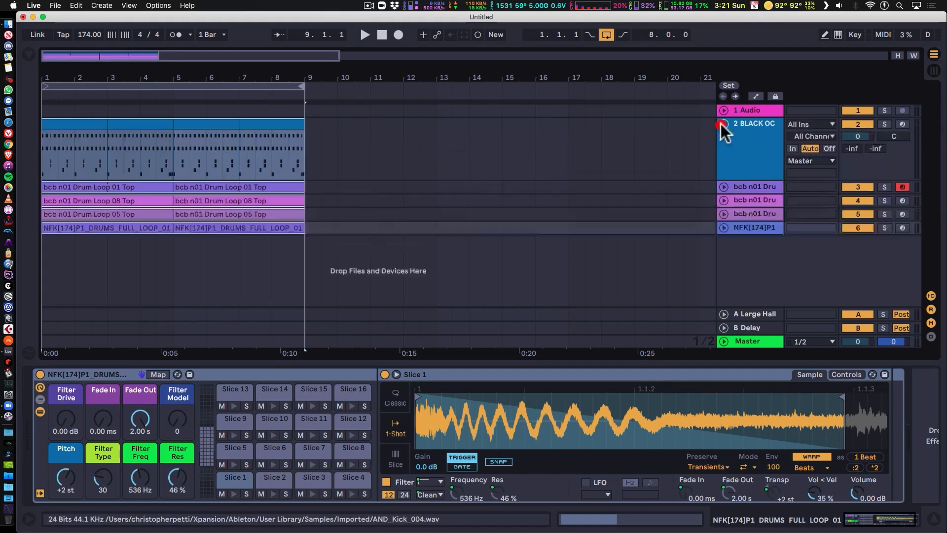
left_click(283, 128)
left_click(87, 126, "shift")
key("z")
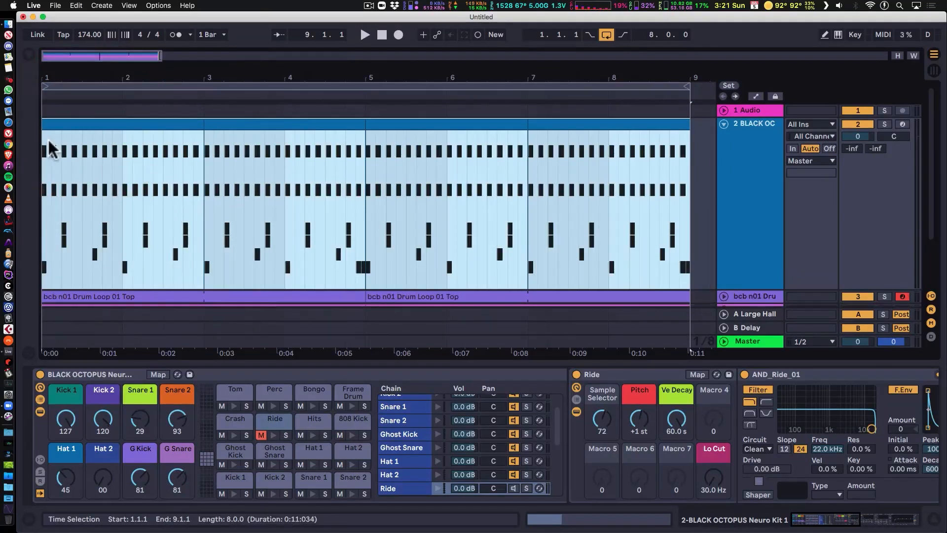
- Open the first BLACK OCTOPUS clip and add a Crash hit at 1.1.1
left_click(49, 124)
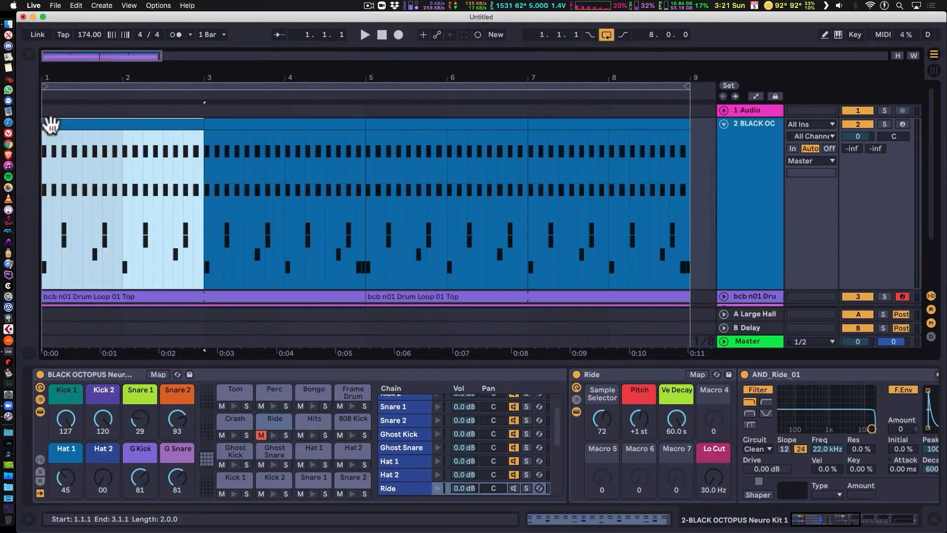
double_click(50, 124)
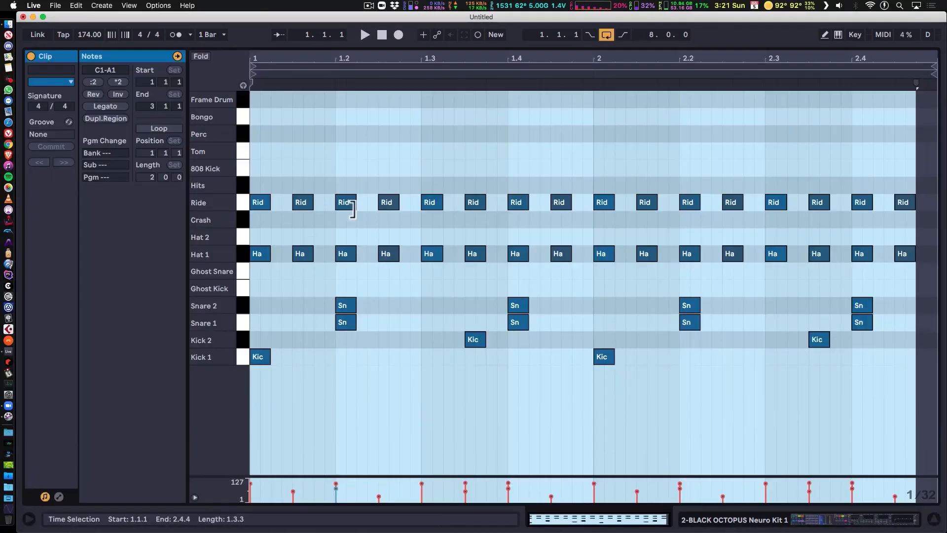
left_click(254, 220)
left_click(244, 84)
left_click(255, 220)
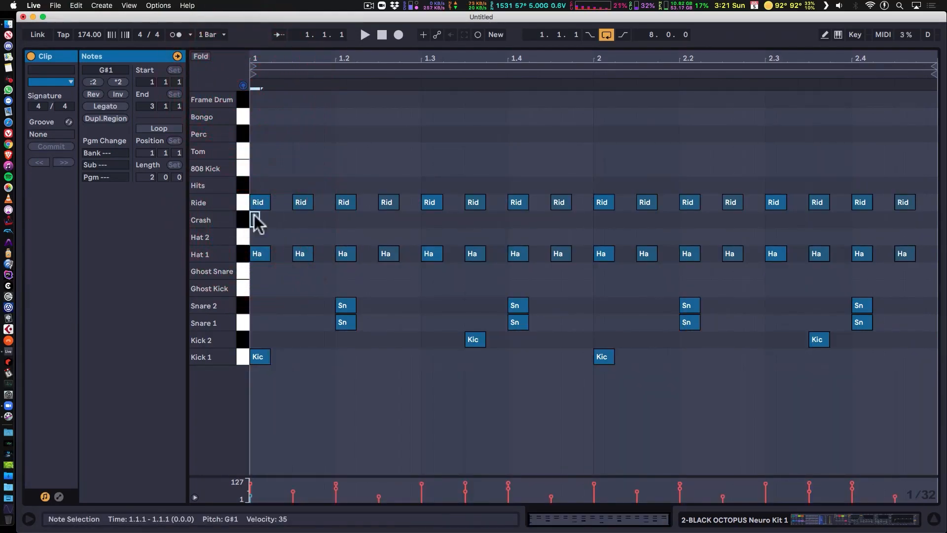
- Play the layered beat with the added crash and unmute the Ride pad in the BLACK OCTOPUS kit
key("shift+Tab")
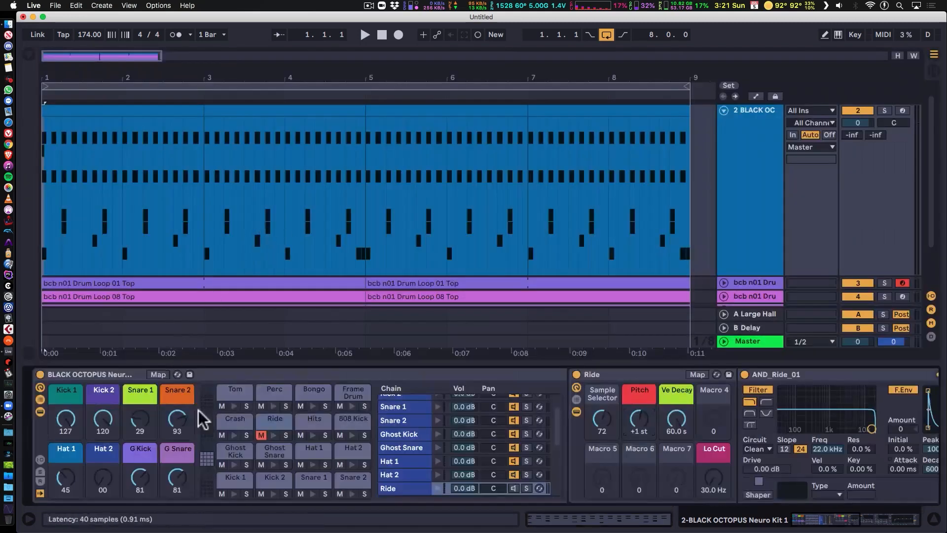
left_click(234, 435)
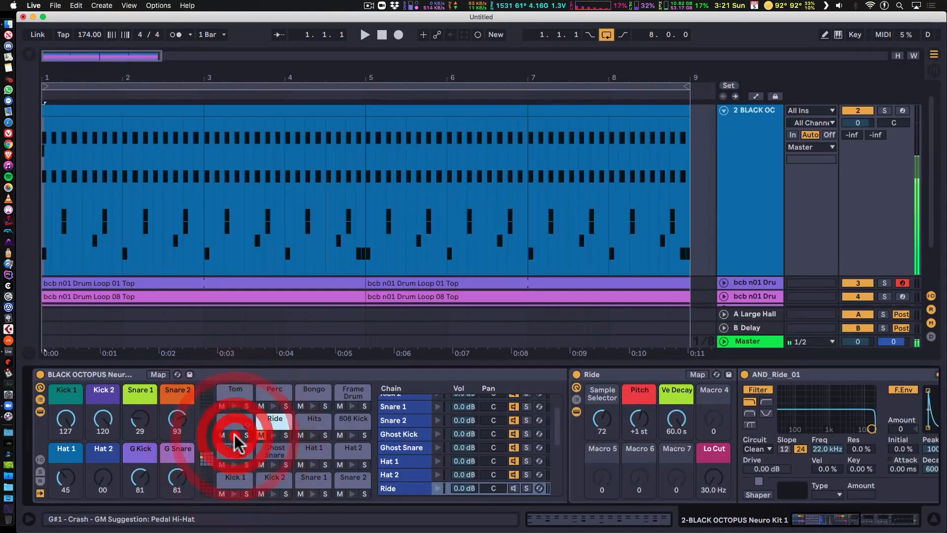
key("space")
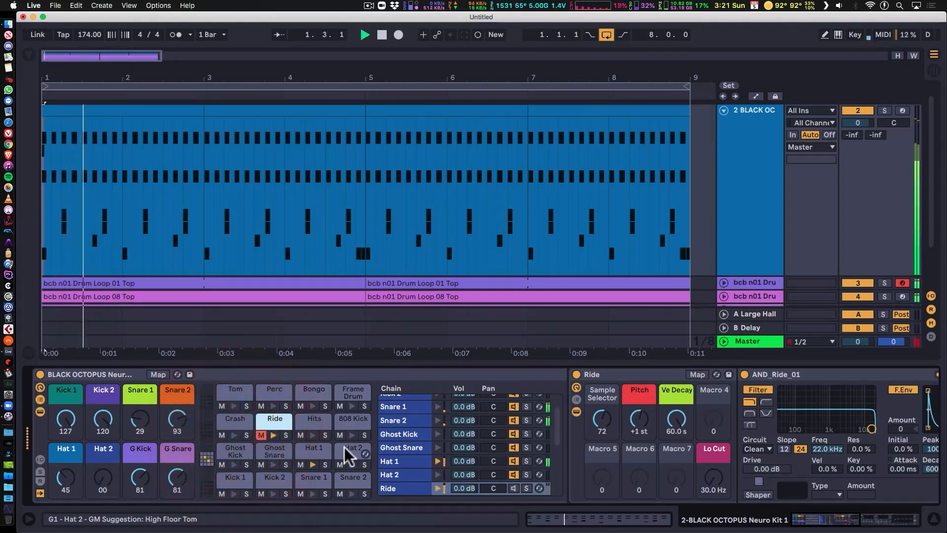
left_click(723, 110)
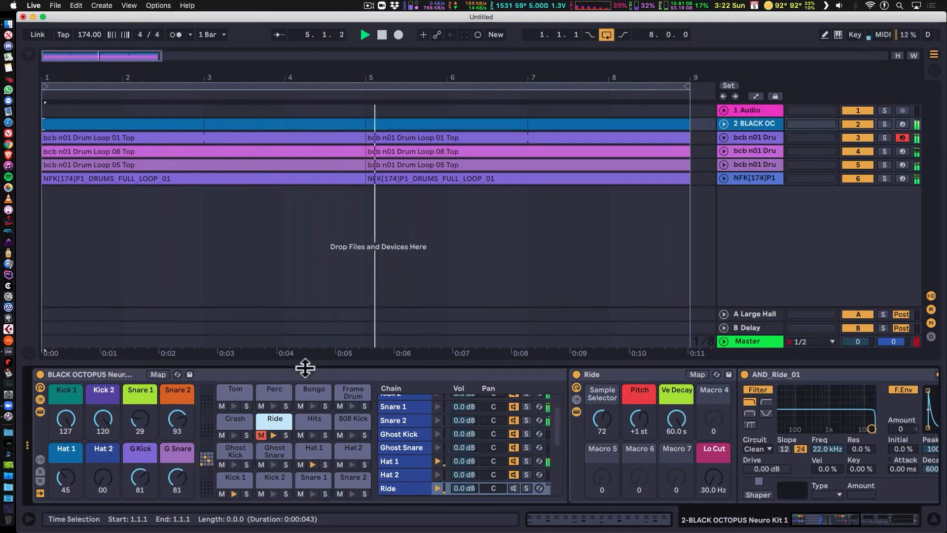
left_click(261, 435)
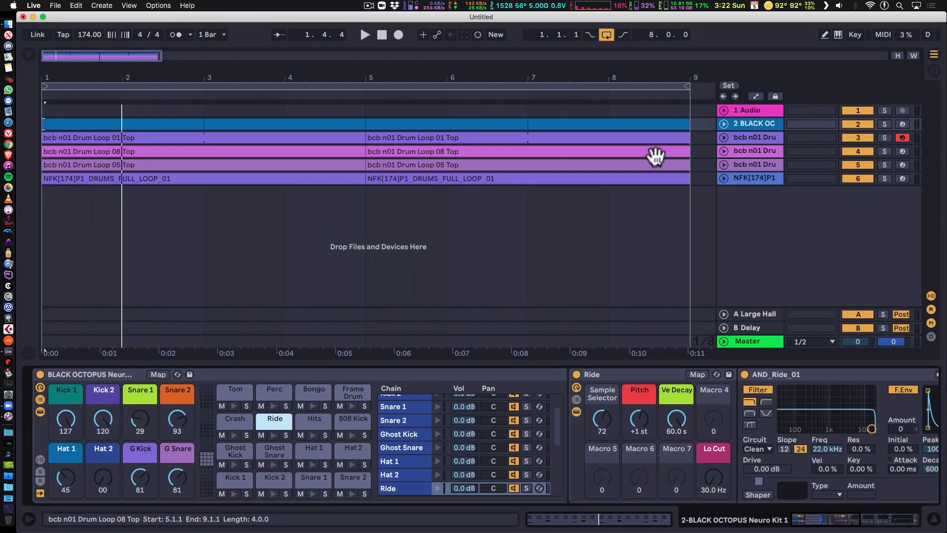
- Hide the individual chains of the BLACK OCTOPUS drum rack in the Session View mixer
key("Tab")
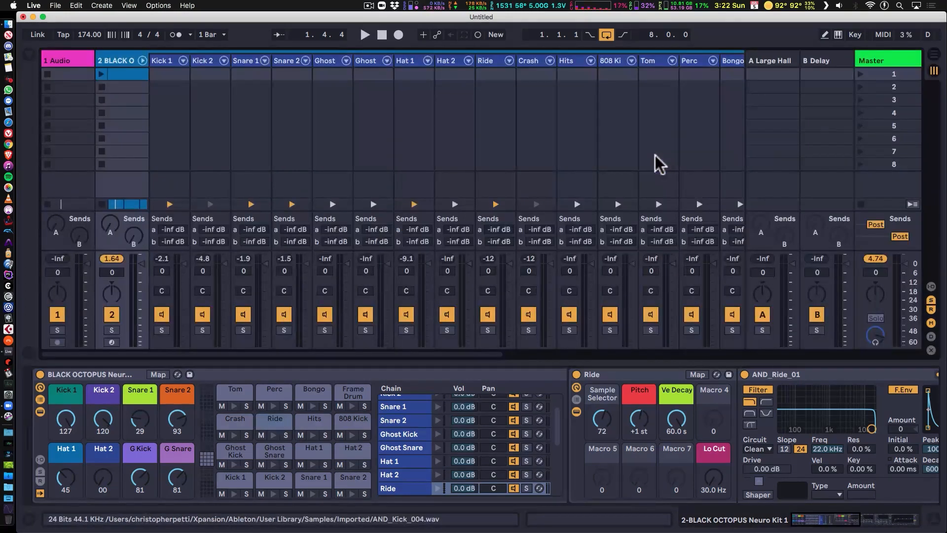
left_click(143, 60)
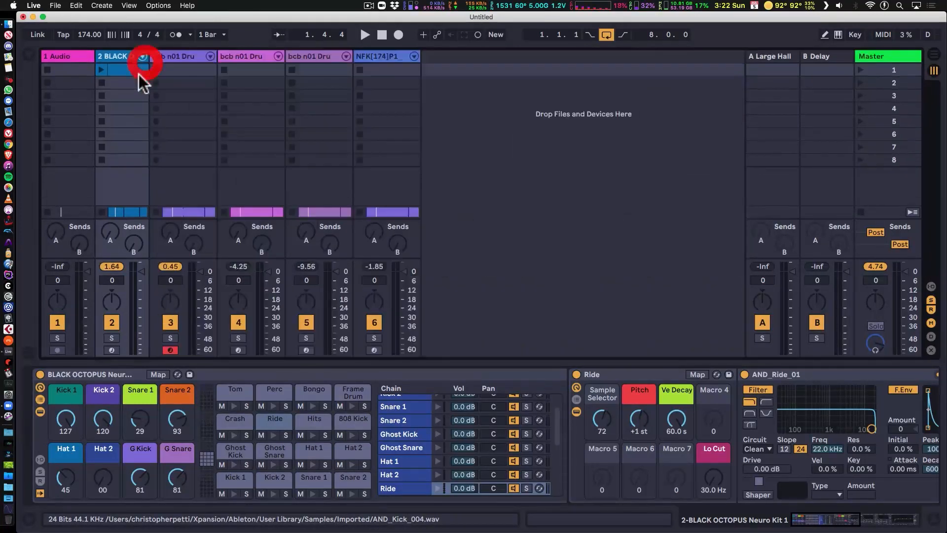
key("Tab")
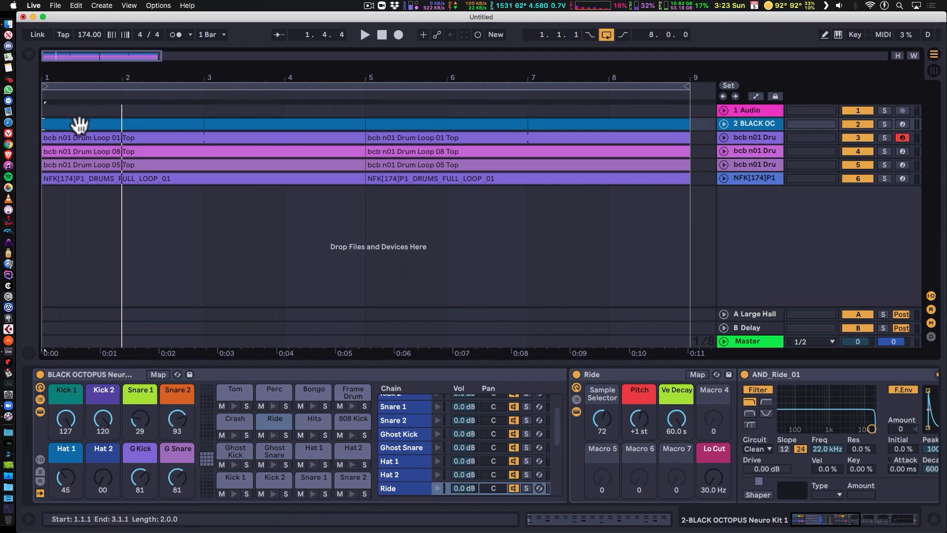
key("Tab")
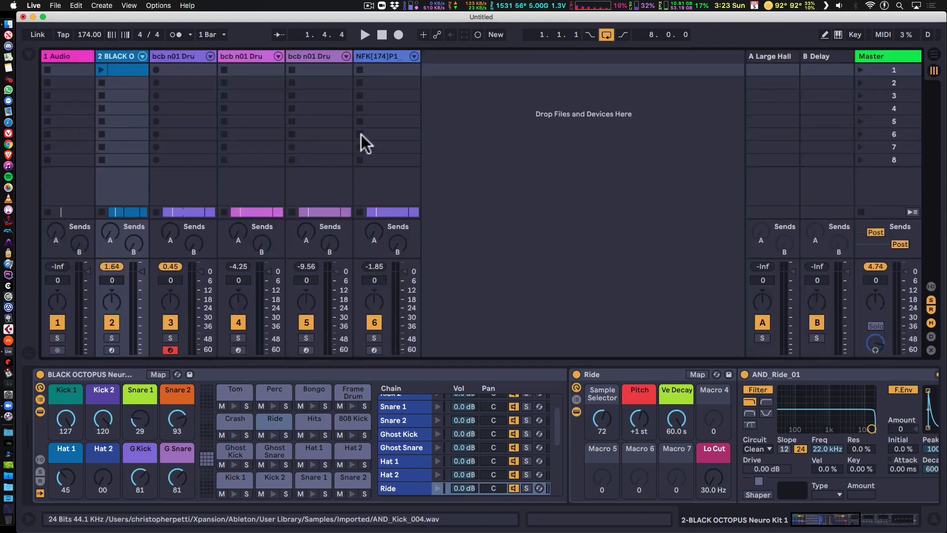
key("Tab")
- Consolidate bars 1 to 9 on all five drum tracks into single clips and place them in scene 4 of the Session View
left_click(85, 122)
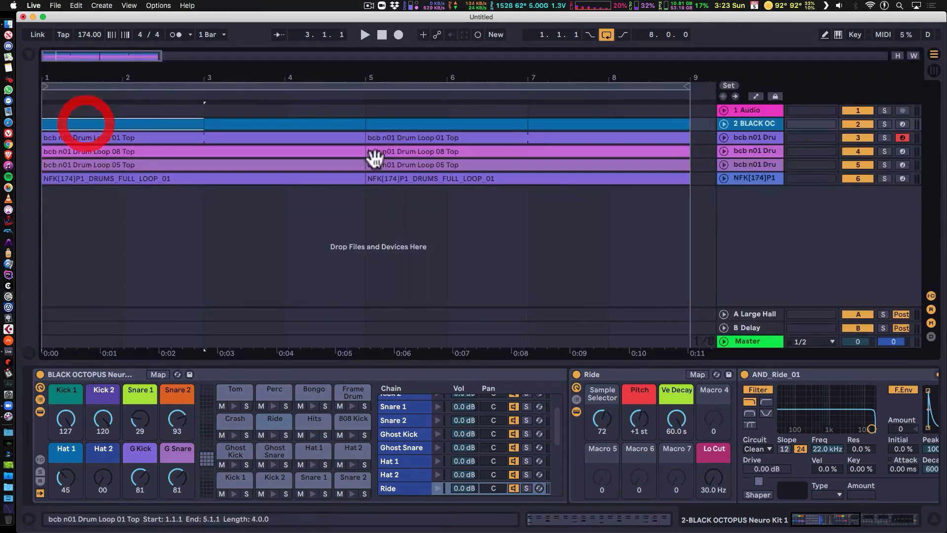
left_click(646, 178)
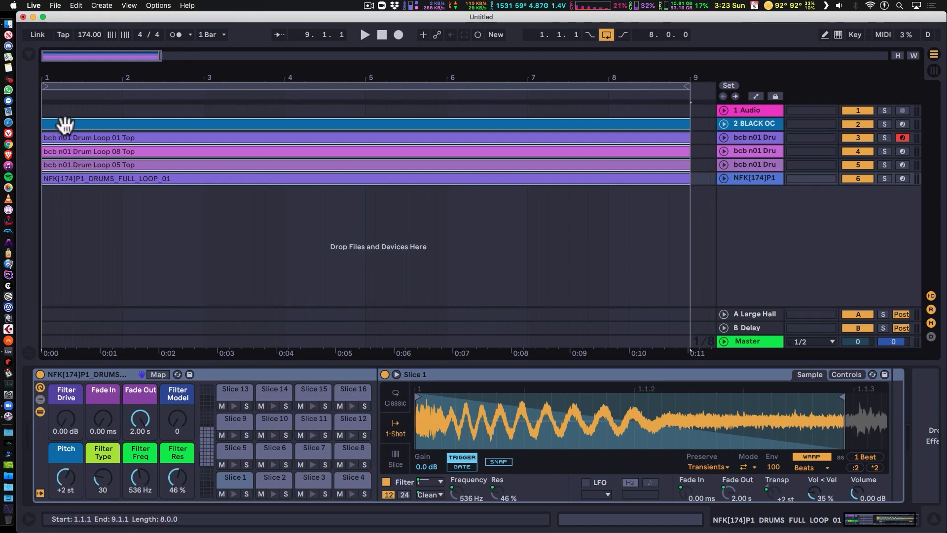
key("Tab")
left_click_drag(64, 124, 129, 111)
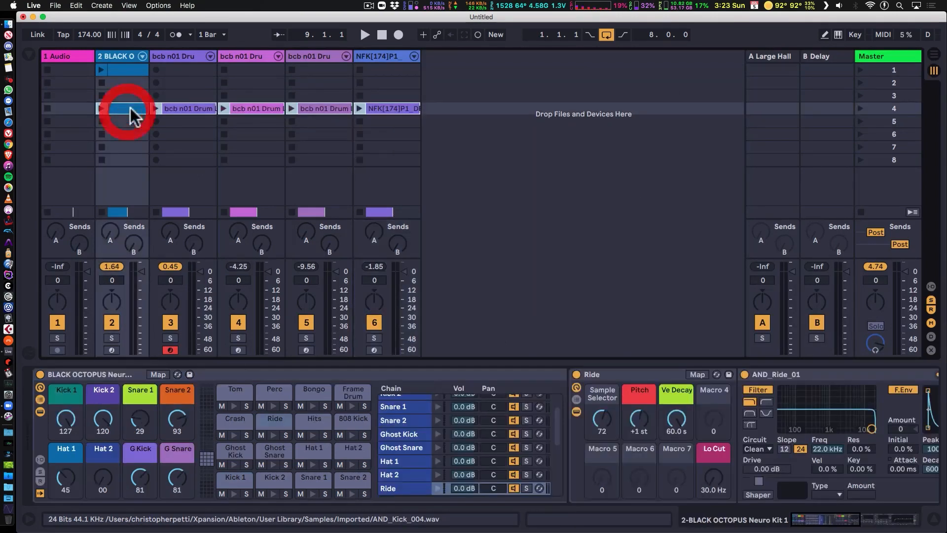
- Launch scene 4 briefly and turn on looping for all five of its drum clips together
left_click(859, 108)
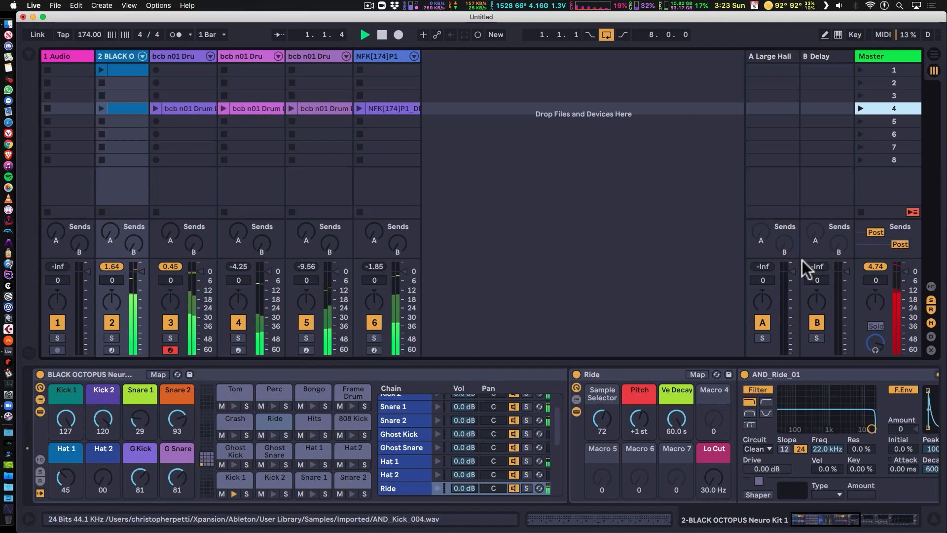
left_click(123, 108)
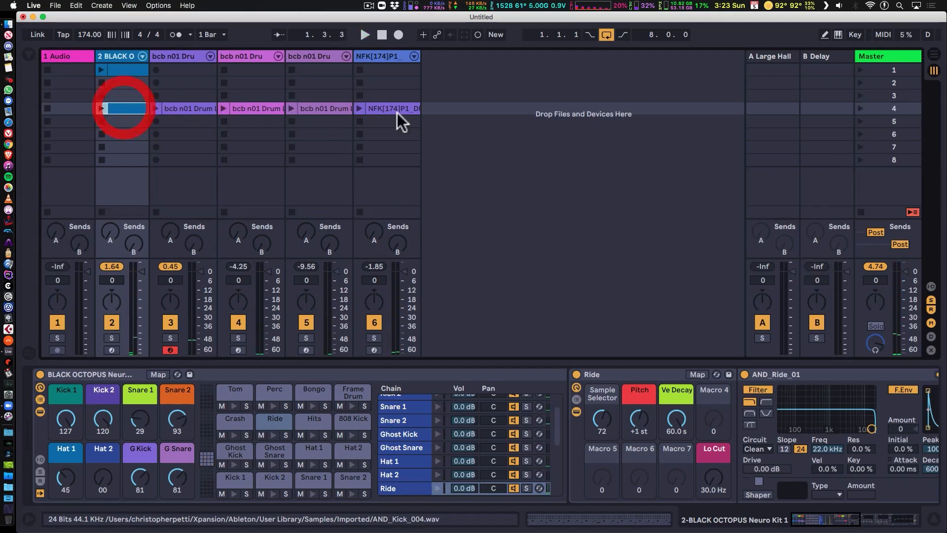
left_click(404, 107, "shift")
key("shift+Tab")
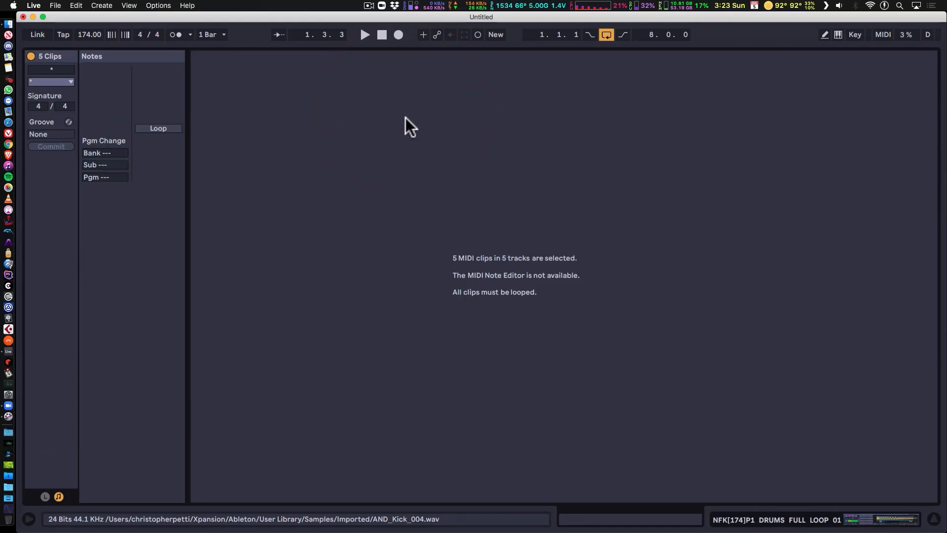
left_click(168, 127)
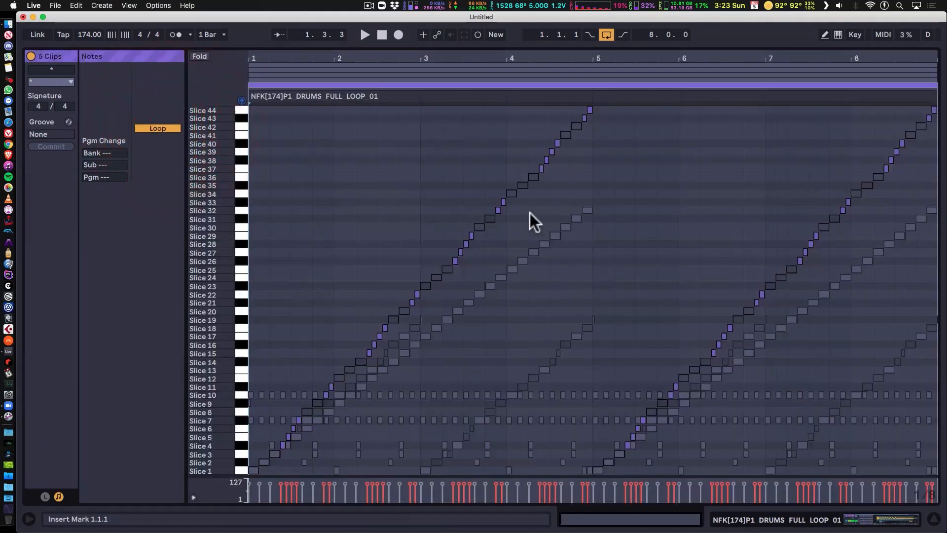
key("shift+Tab")
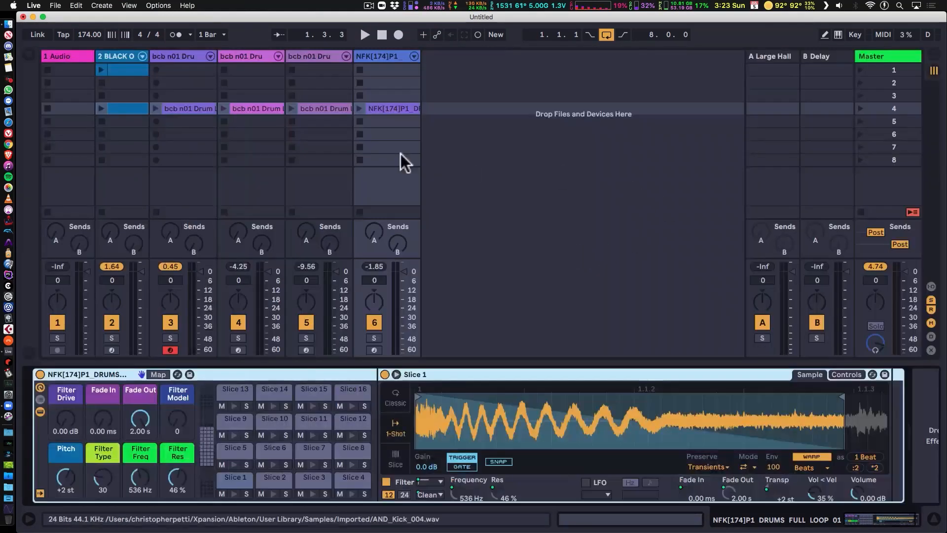
- Open the NFK[174]P1_DRUMS_FULL_LOOP_01 clip in scene 4 to check its notes and loop settings
left_click(120, 108)
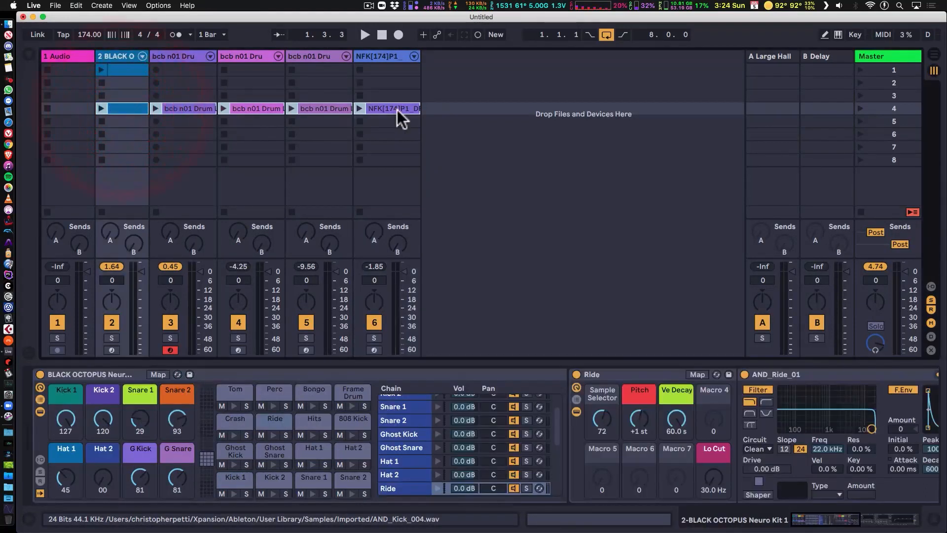
double_click(397, 109)
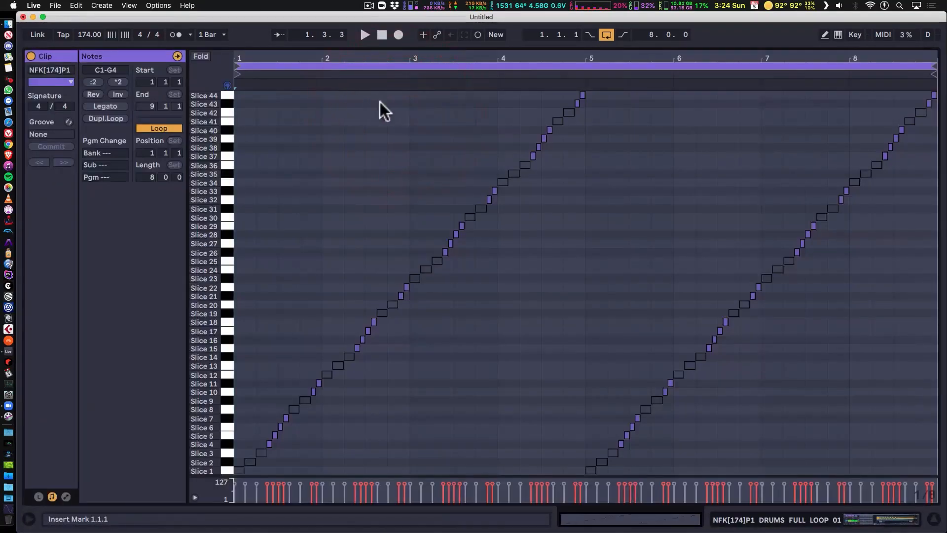
key("shift+Tab")
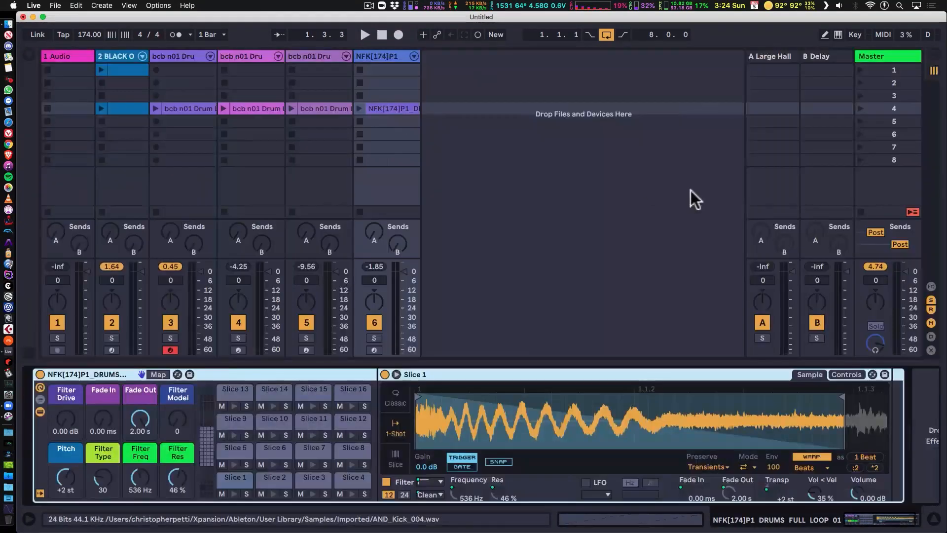
- While scene 4 plays, set the sliced Drum Loop 01 track's volume to -1.0 dB, and reset its and BLACK OCTOPUS's peak levels
left_click(860, 108)
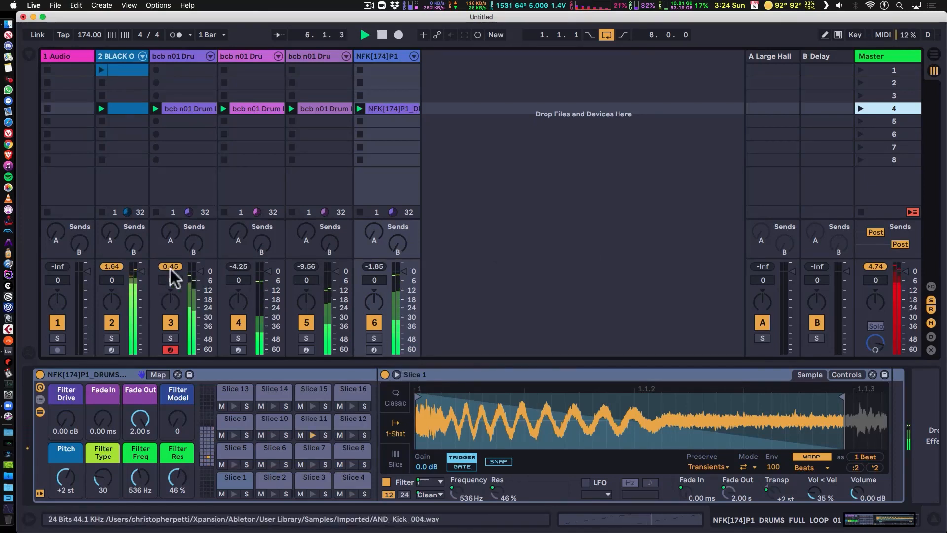
left_click_drag(173, 279, 173, 281)
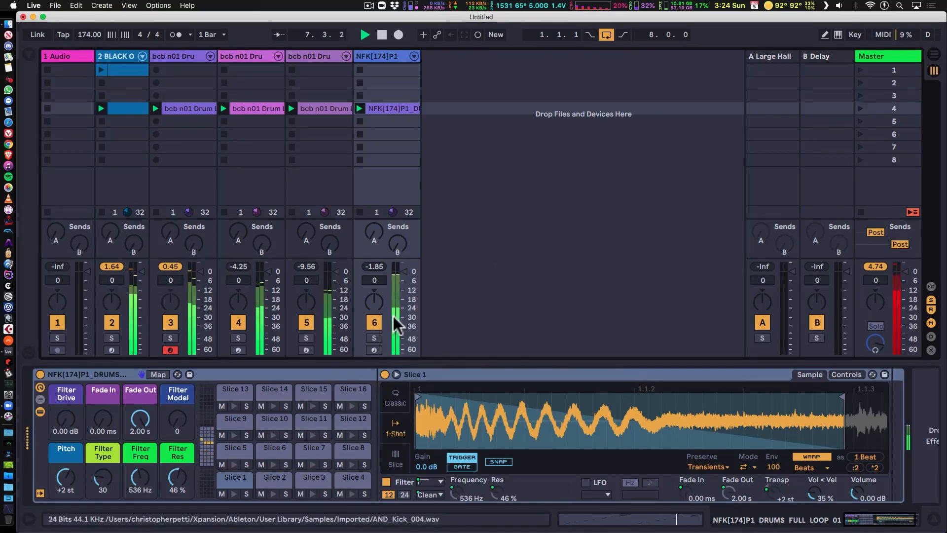
left_click(172, 267)
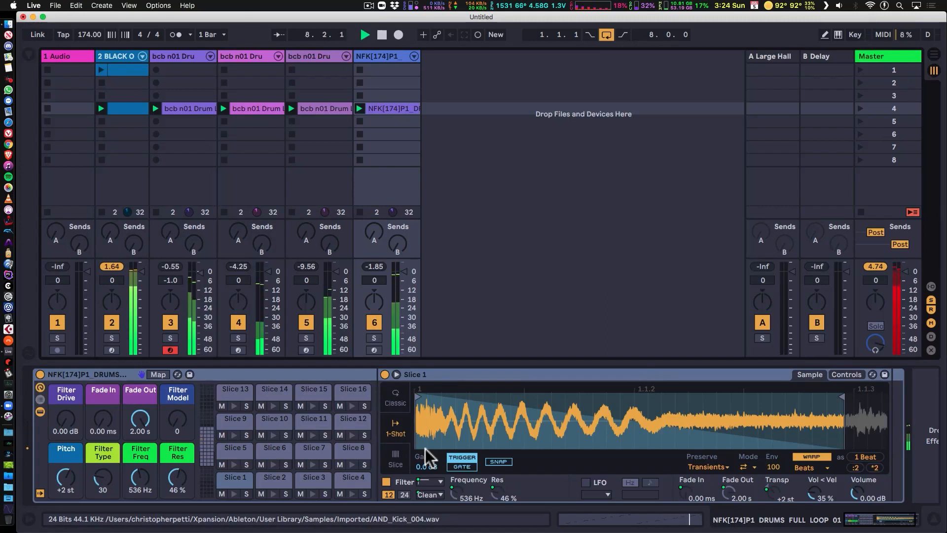
key("space")
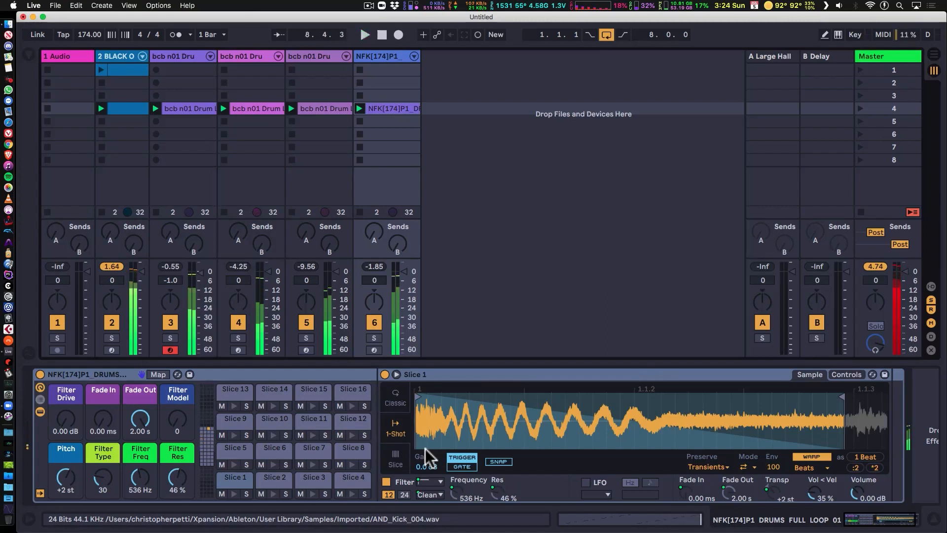
left_click(114, 268)
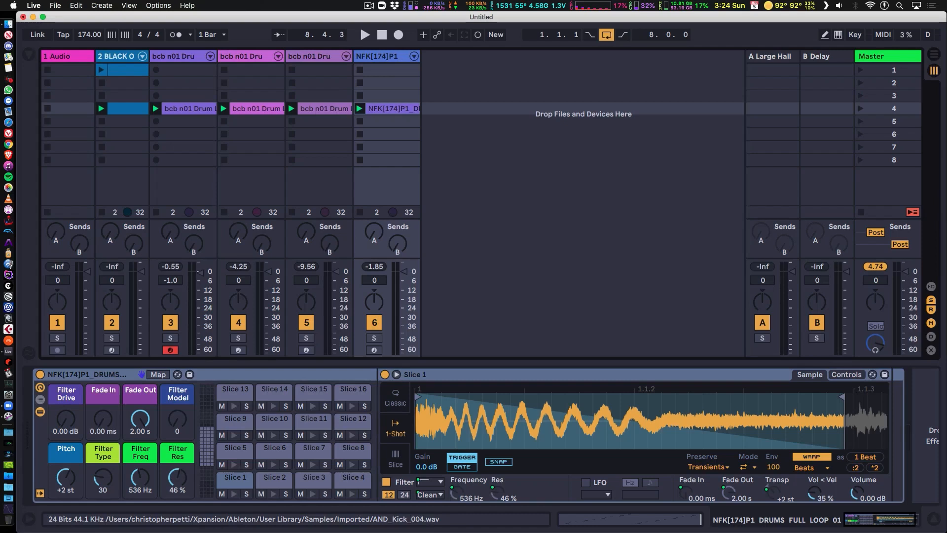
- Group the five drum tracks from BLACK OCTOPUS through NFK[174]P1 into one group track
left_click(116, 57)
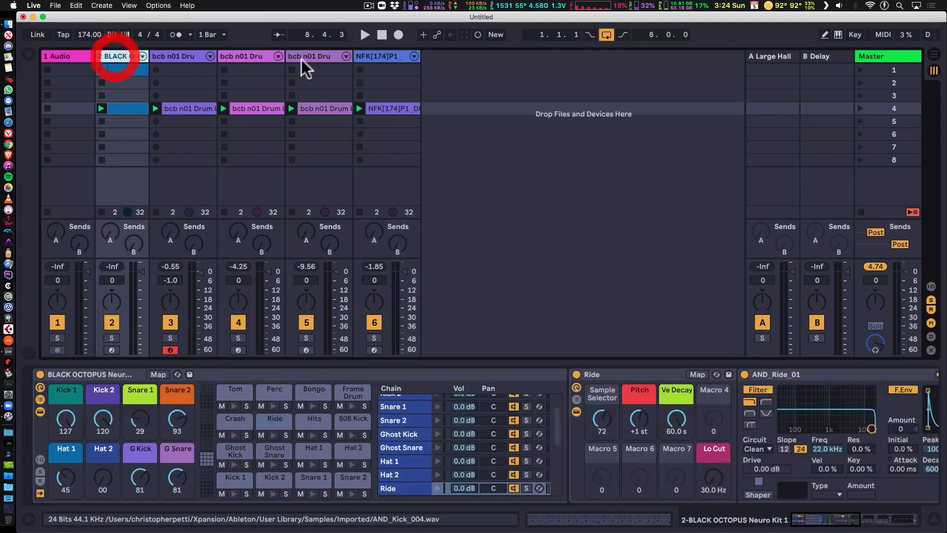
left_click(378, 57)
right_click(378, 57)
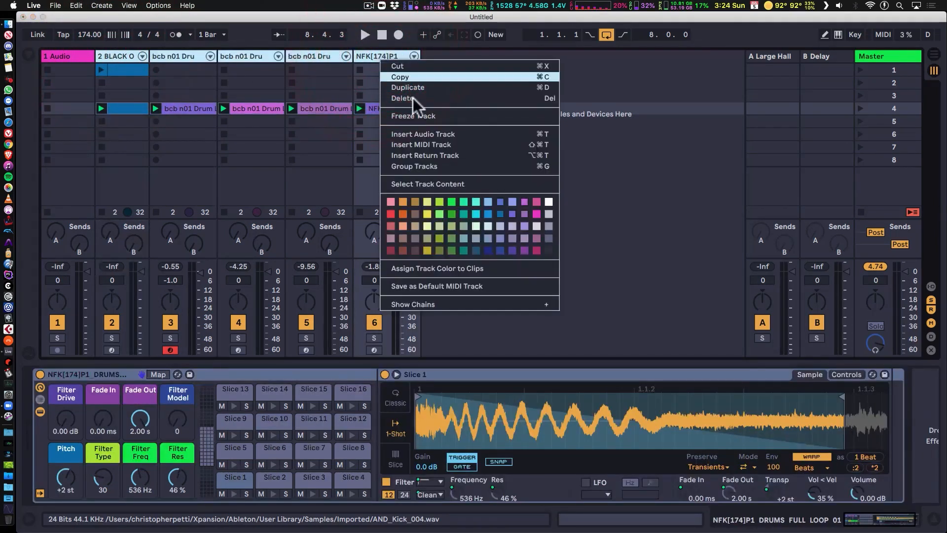
left_click(427, 165)
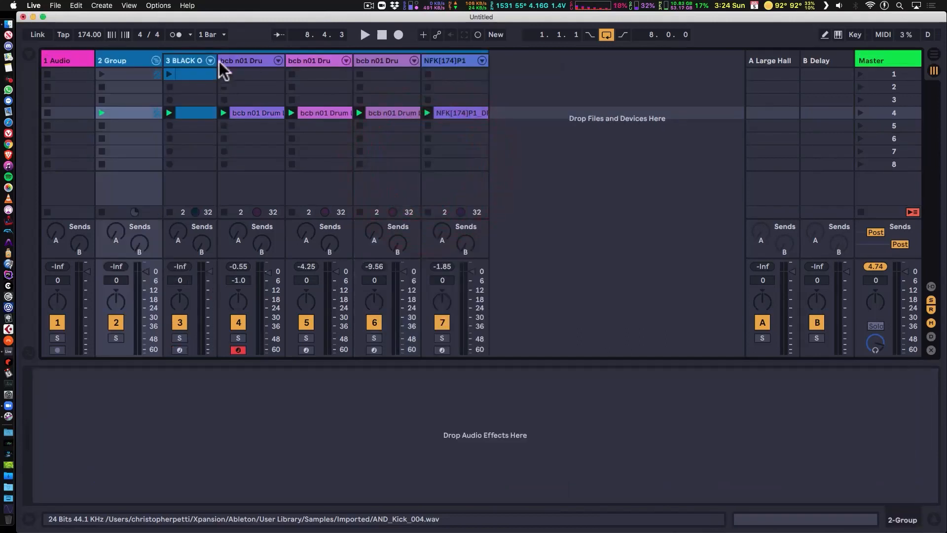
- Change the new drum group track's colour to dark purple
right_click(144, 60)
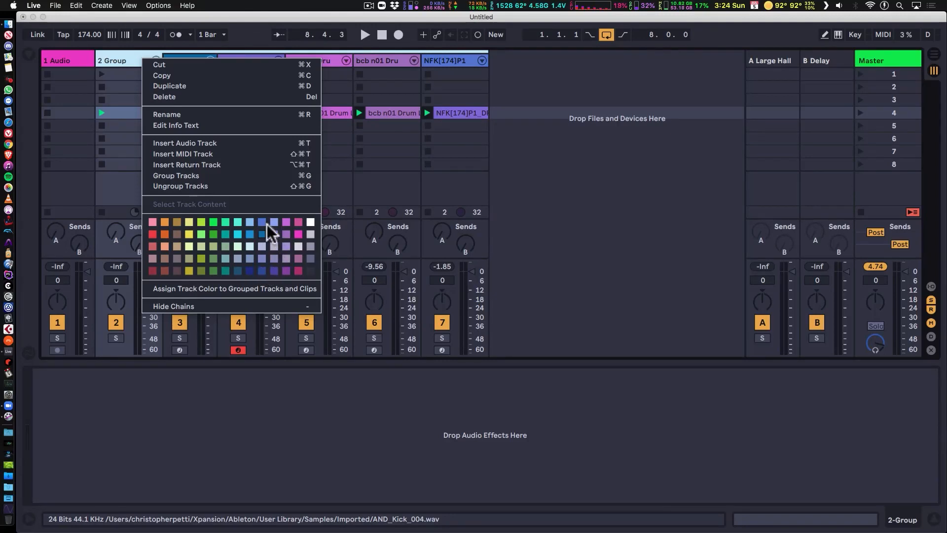
left_click(275, 270)
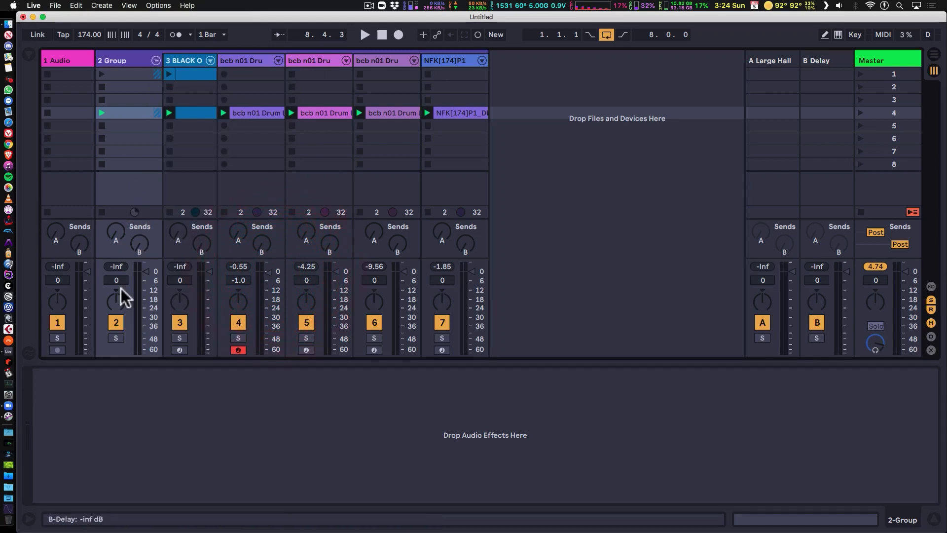
- Start playback and switch the drum group track off and on to hear it control all the drums together
left_click(116, 324)
left_click(117, 322)
left_click(117, 323)
left_click(118, 322)
left_click(118, 322)
key("space")
left_click(117, 322)
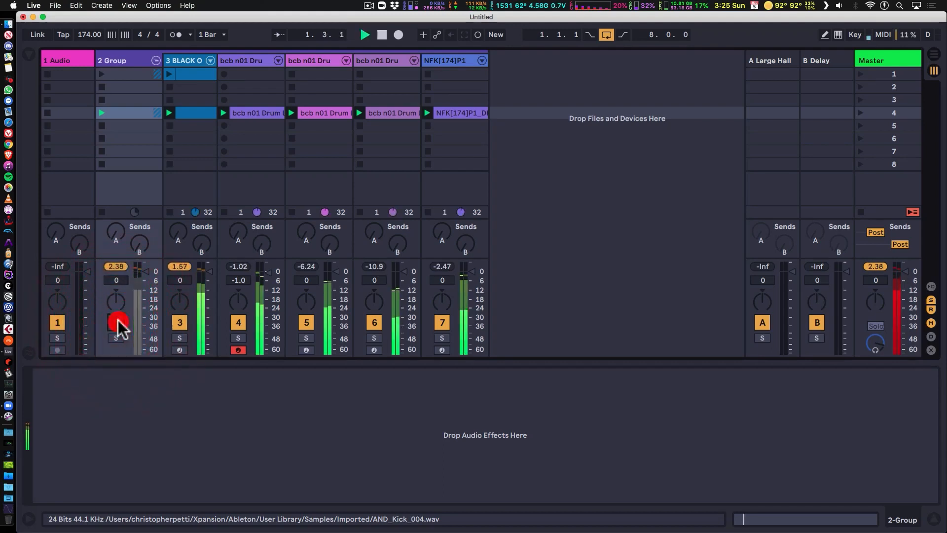
left_click(118, 323)
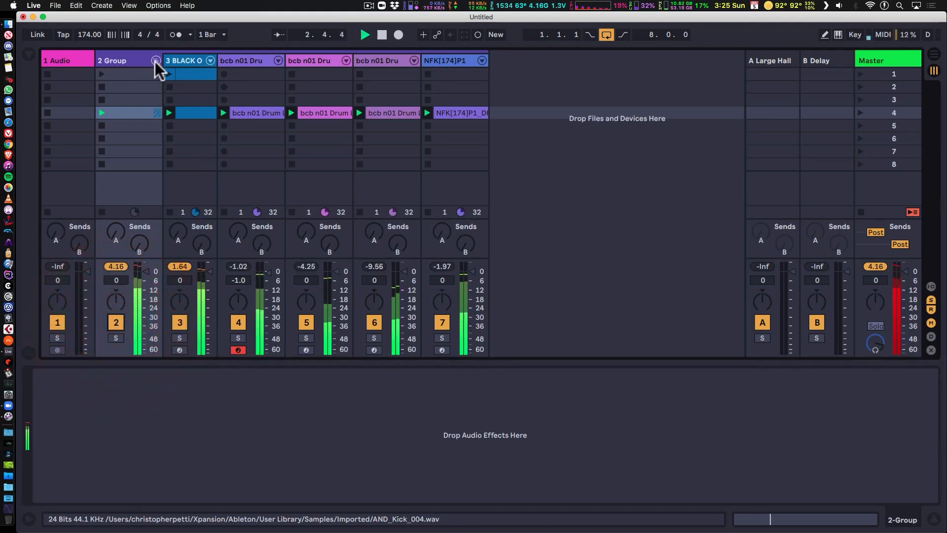
- Rename the drum group track as Drum Bus
right_click(134, 60)
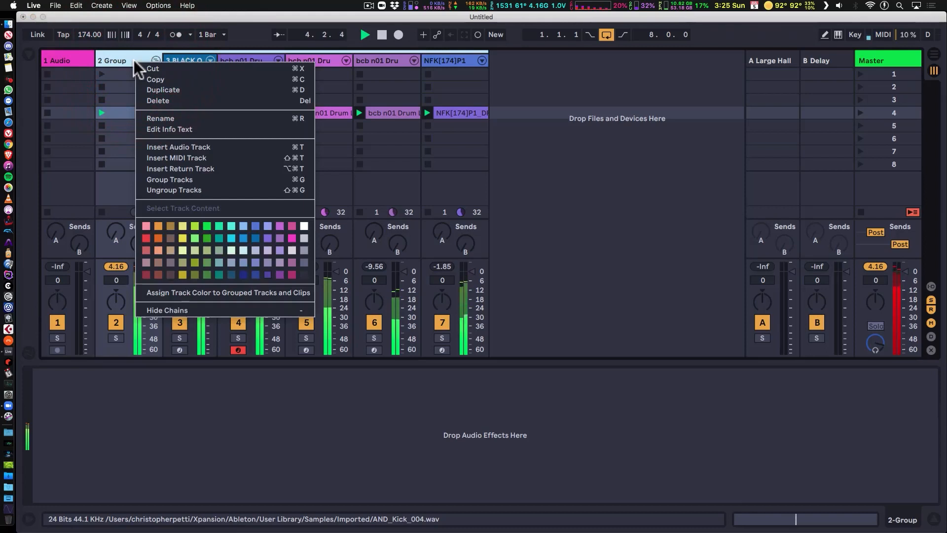
left_click(126, 62)
type("Drum Bus")
key("Return")
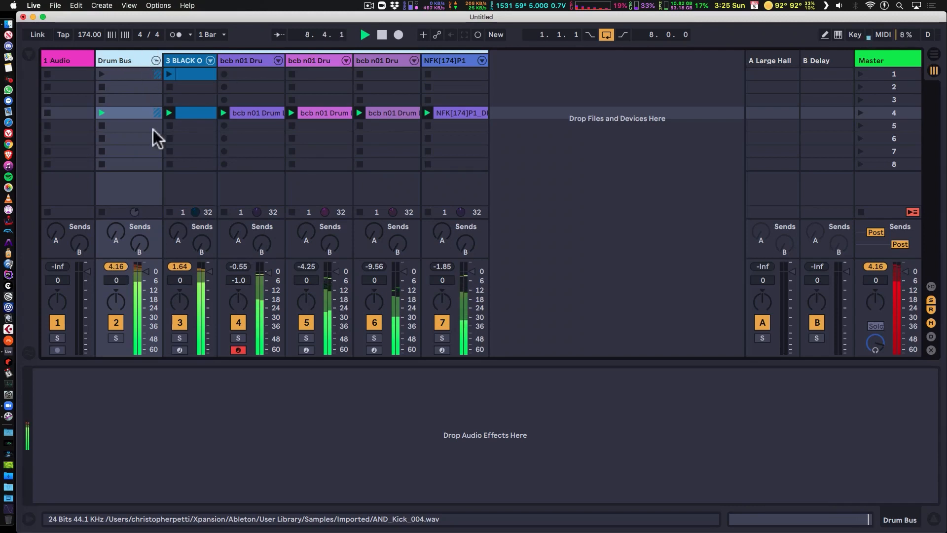
- Delete the empty 1 Audio track and stop playback
left_click(75, 61)
key("Delete")
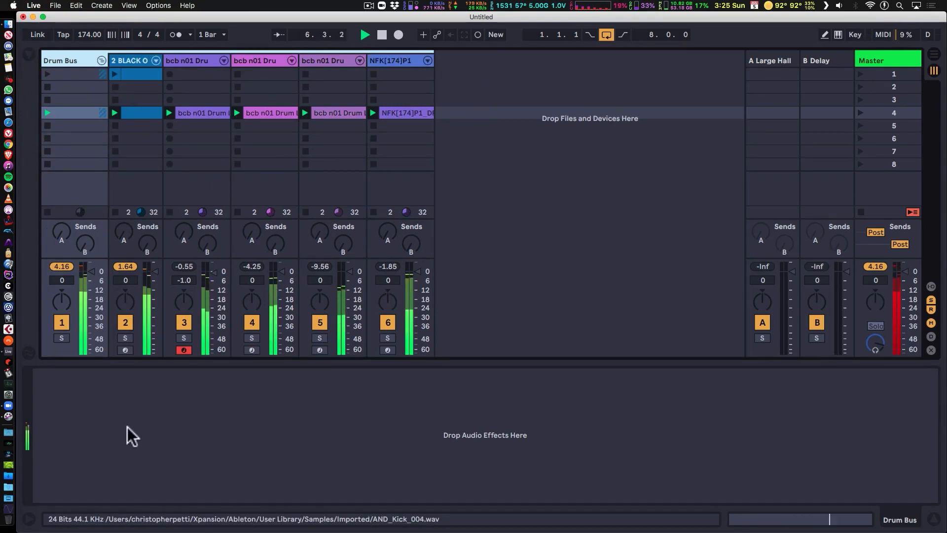
key("space")
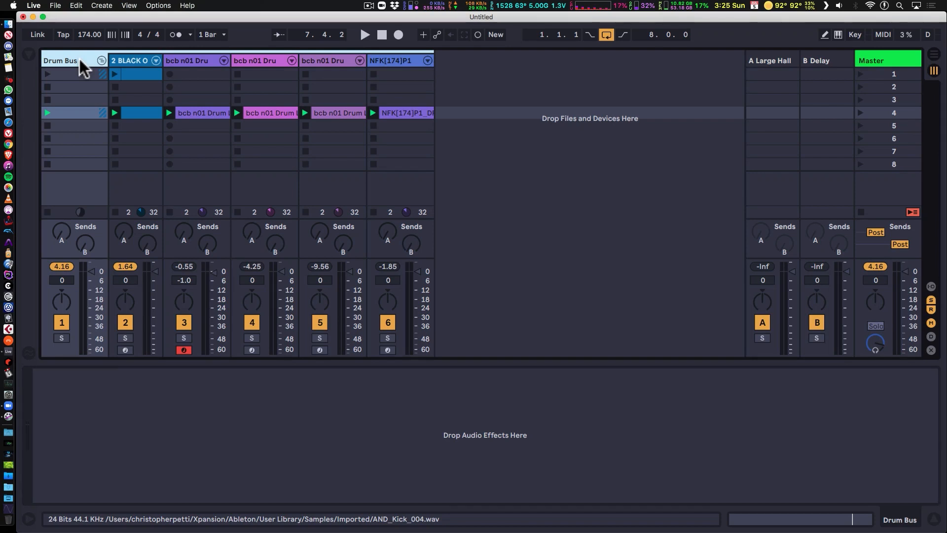
- Fold the Drum Bus group so its five member tracks are hidden
left_click(100, 59)
left_click(99, 58)
left_click(100, 61)
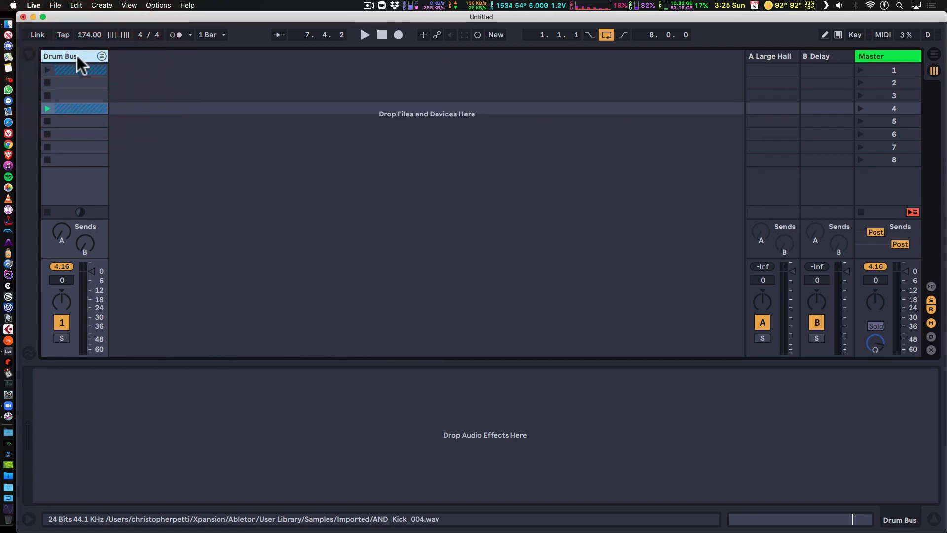
- Find EQ Eight with the search term "eq", load it on the Drum Bus and enable its band 1 low cut
key("super+f")
type("eq")
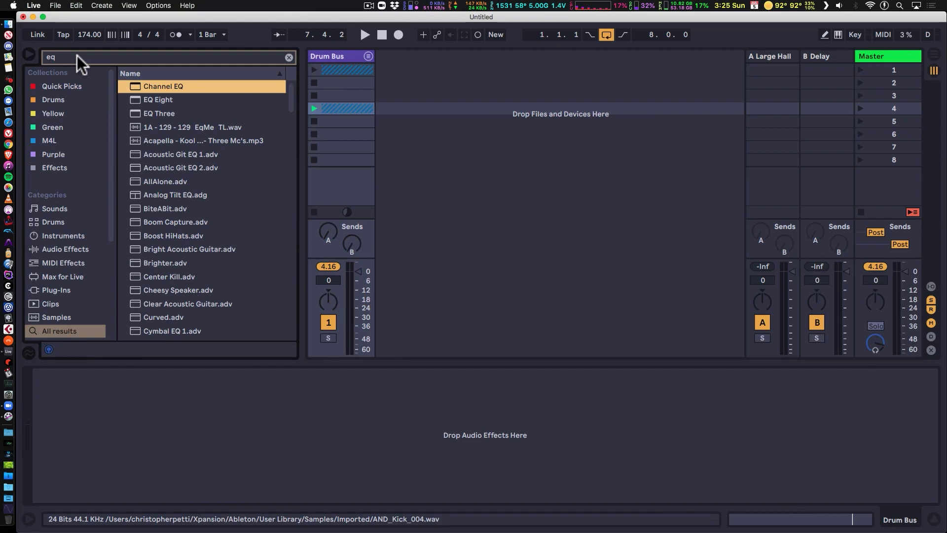
key("Down")
key("Return")
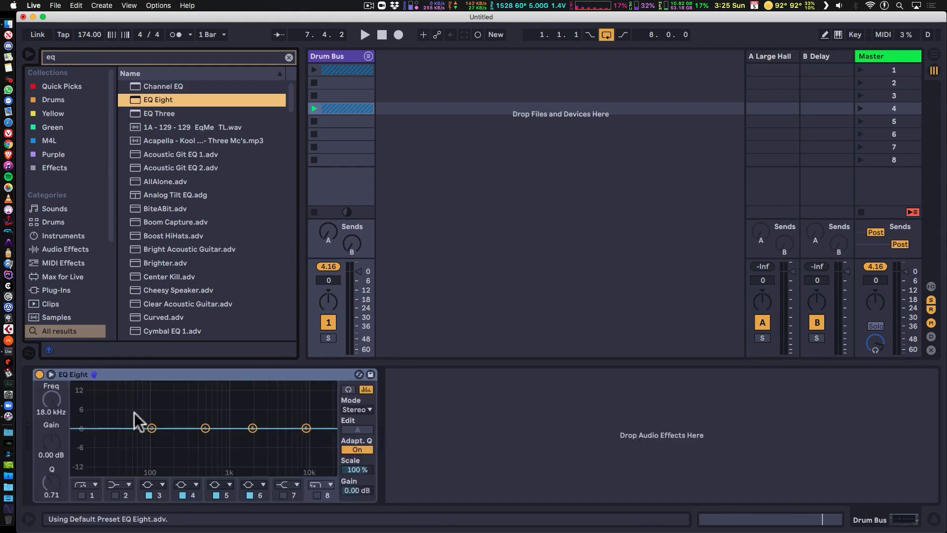
left_click(81, 494)
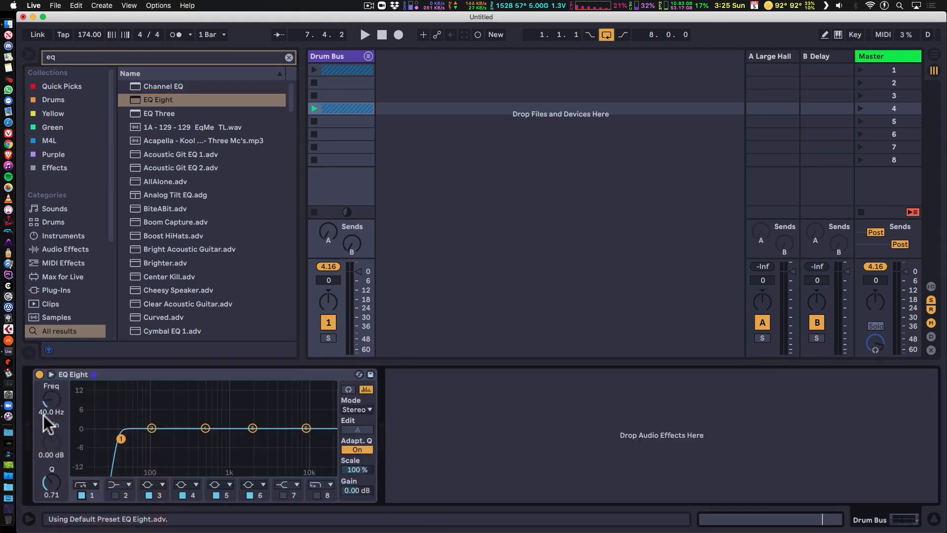
left_click(467, 422)
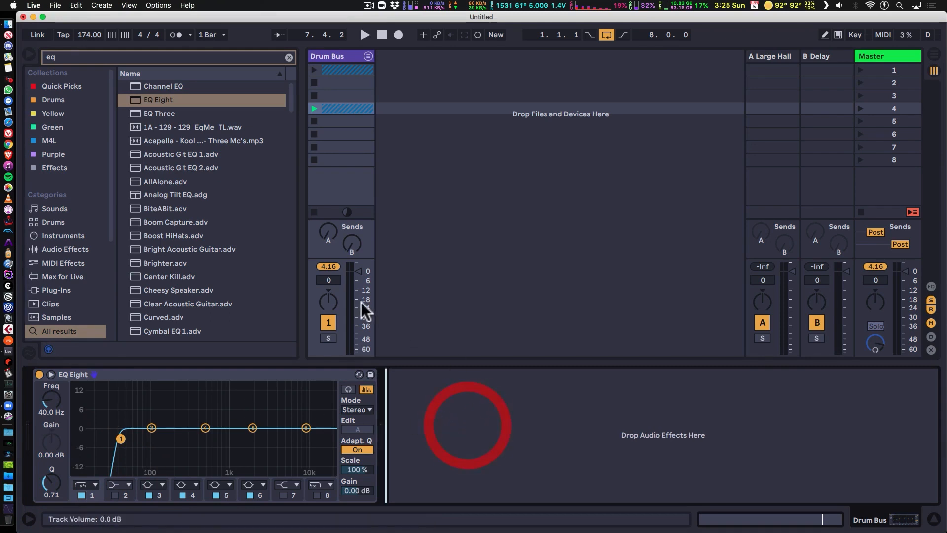
left_click(289, 58)
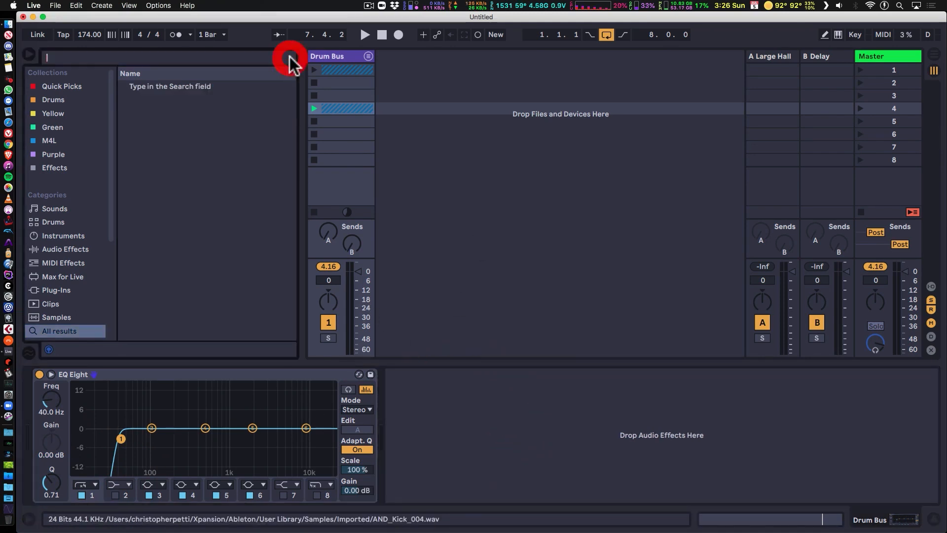
left_click(31, 52)
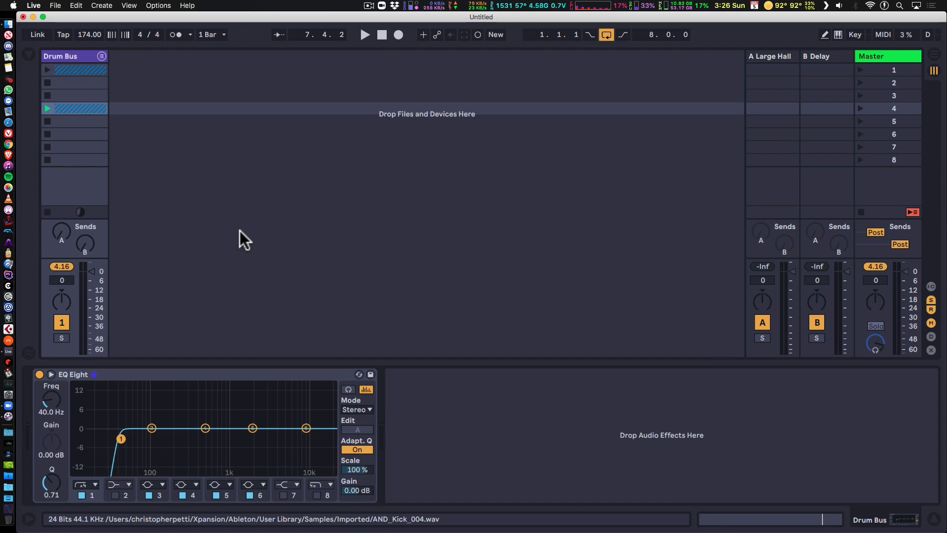
- Insert an empty Audio Effect Rack before EQ Eight on the Drum Bus and show the rack's chain list
left_click(31, 54)
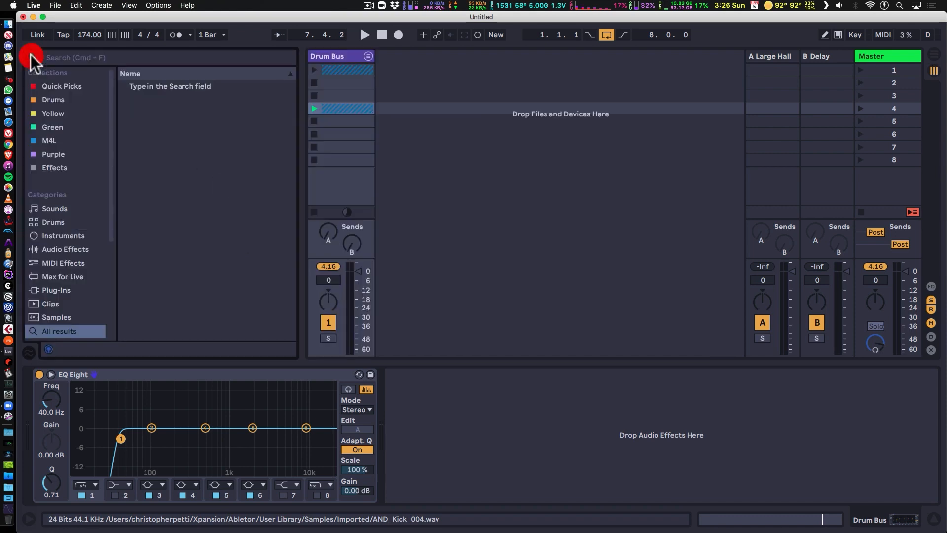
left_click(65, 250)
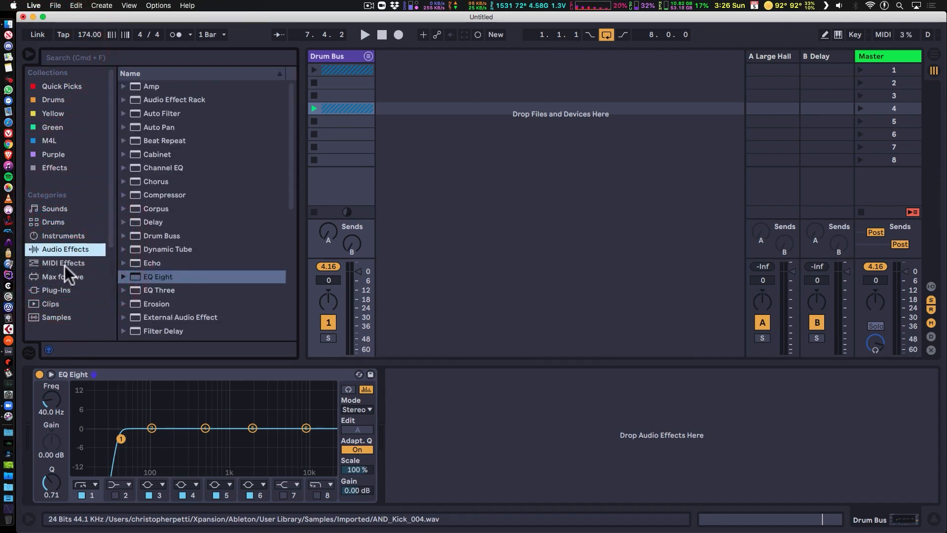
left_click_drag(134, 99, 35, 420)
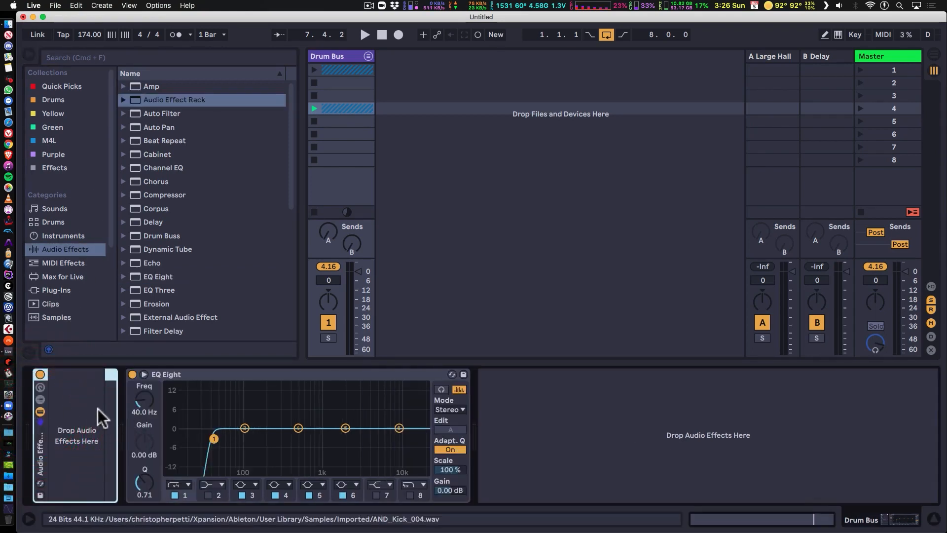
left_click(41, 399)
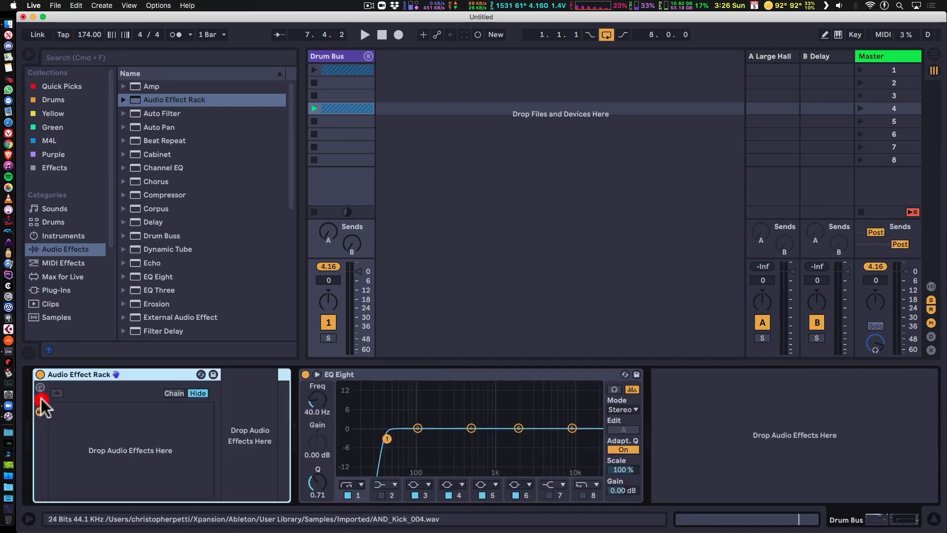
- Create two chains in the Audio Effect Rack and name the first one Dry
right_click(113, 412)
left_click(137, 418)
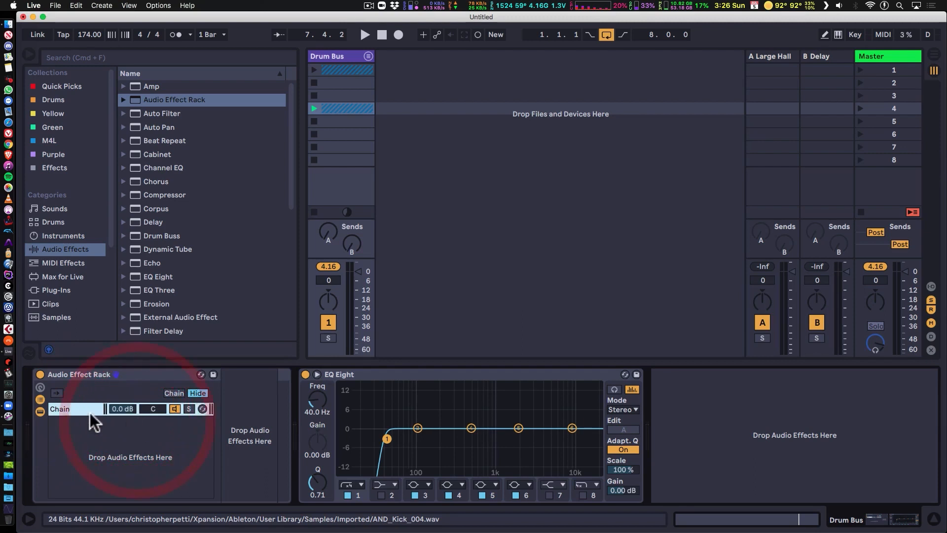
double_click(65, 410)
right_click(73, 423)
left_click(101, 430)
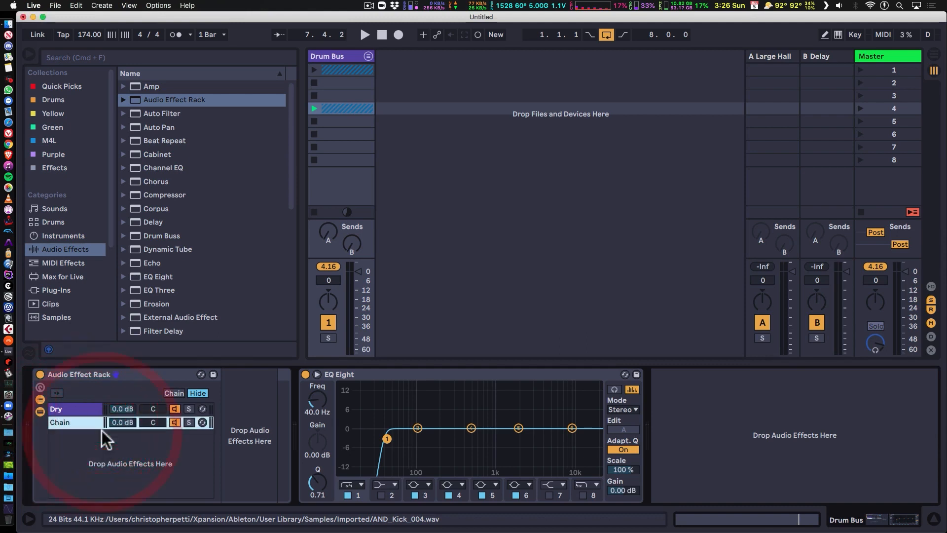
- Add the Drum Buss effect to the rack's second chain, below Dry
left_click(69, 421)
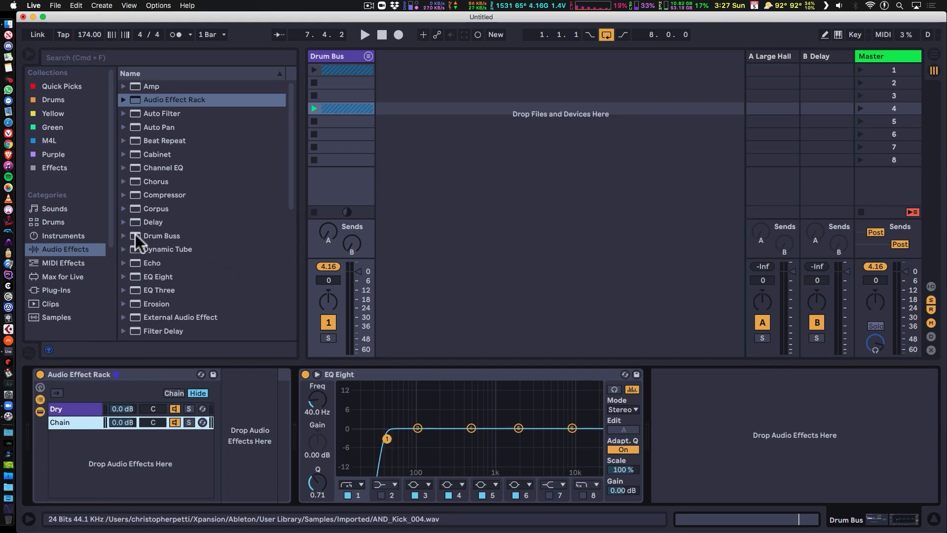
left_click_drag(135, 235, 70, 419)
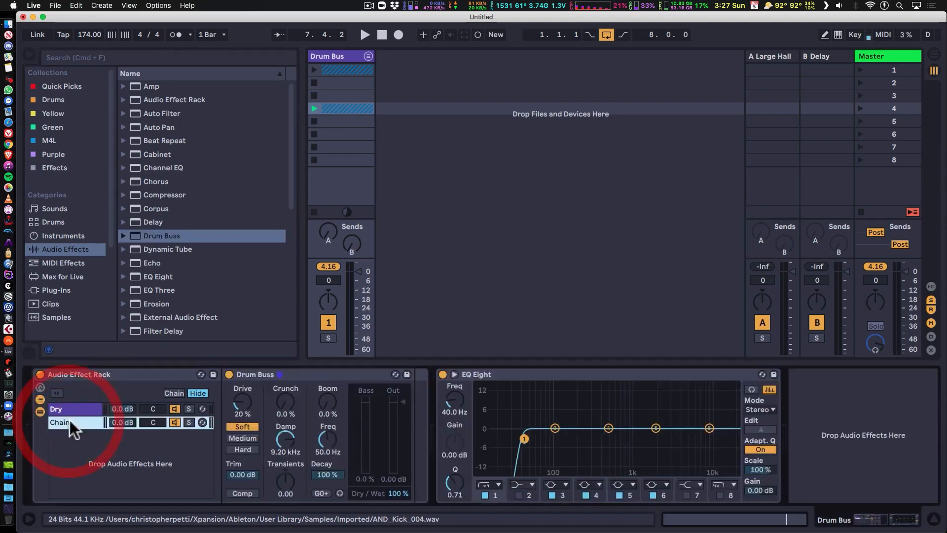
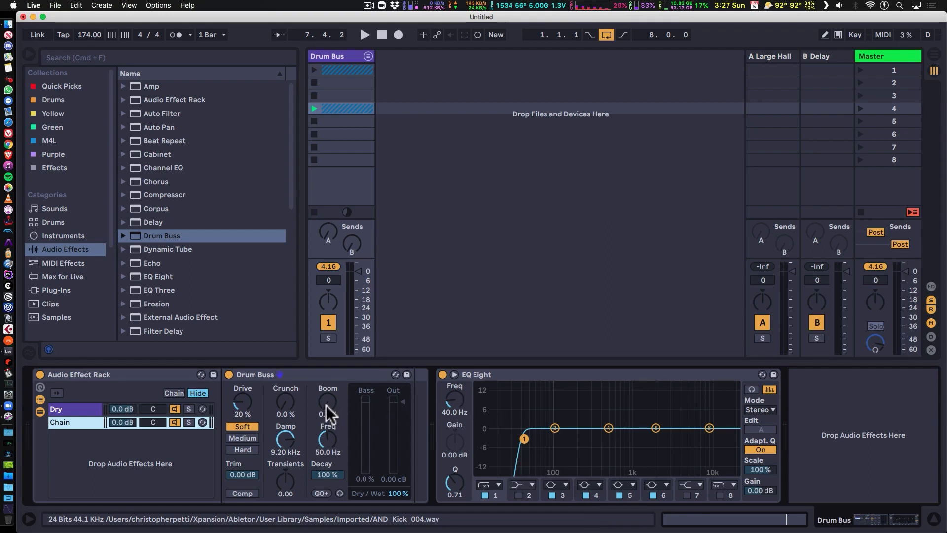
mouse_move(326, 404)
left_mouse_down()
mouse_move(326, 383)
mouse_move(325, 405)
left_mouse_up()
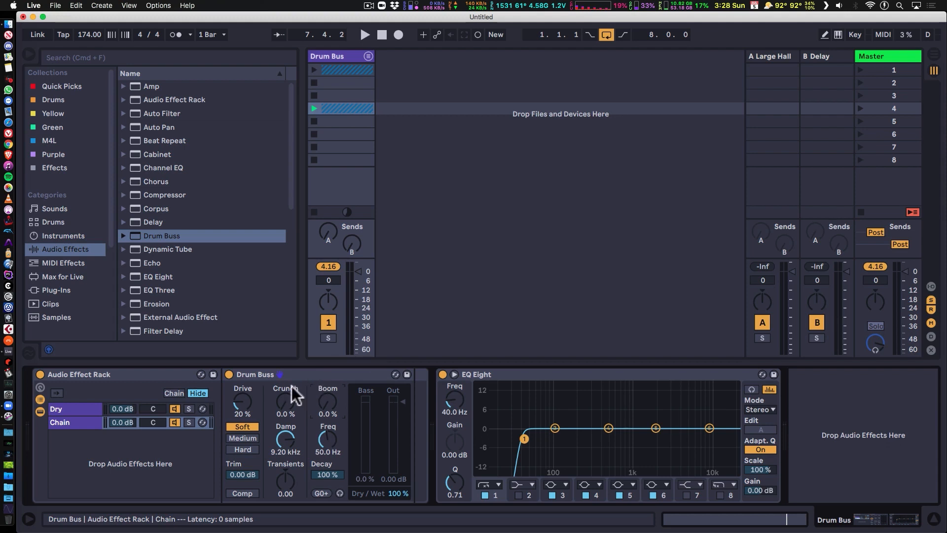
- Copy the EQ Eight into the rack's second chain after Drum Buss, and compare that chain with Dry
left_click(529, 374)
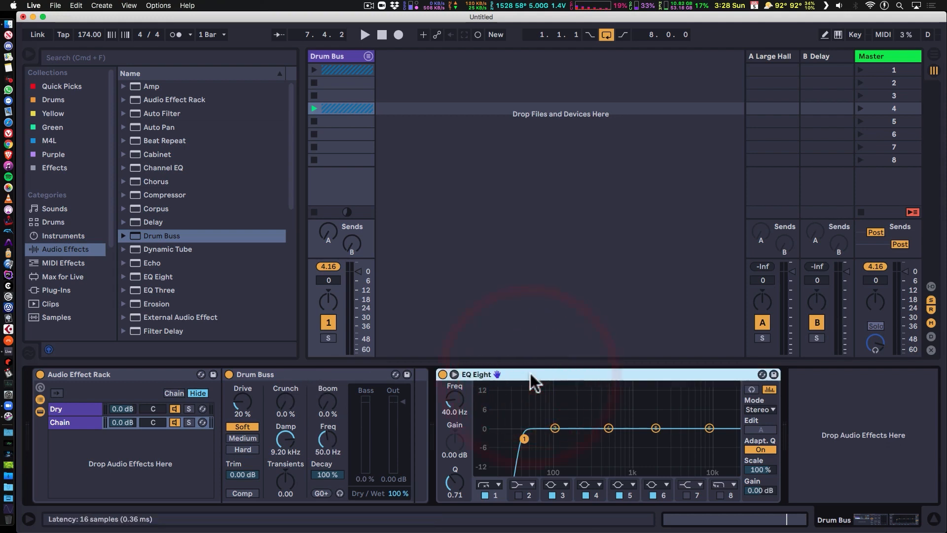
left_click_drag(530, 373, 402, 393)
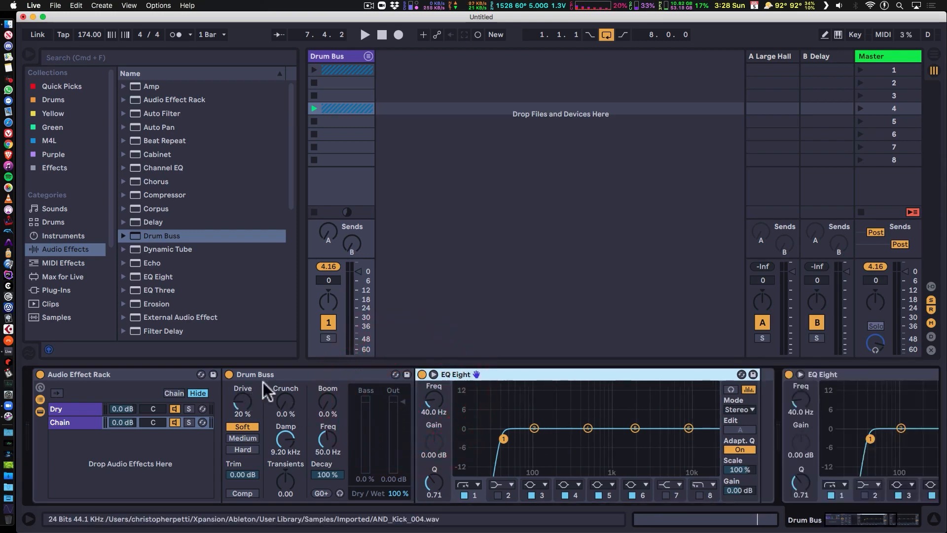
left_click(82, 409)
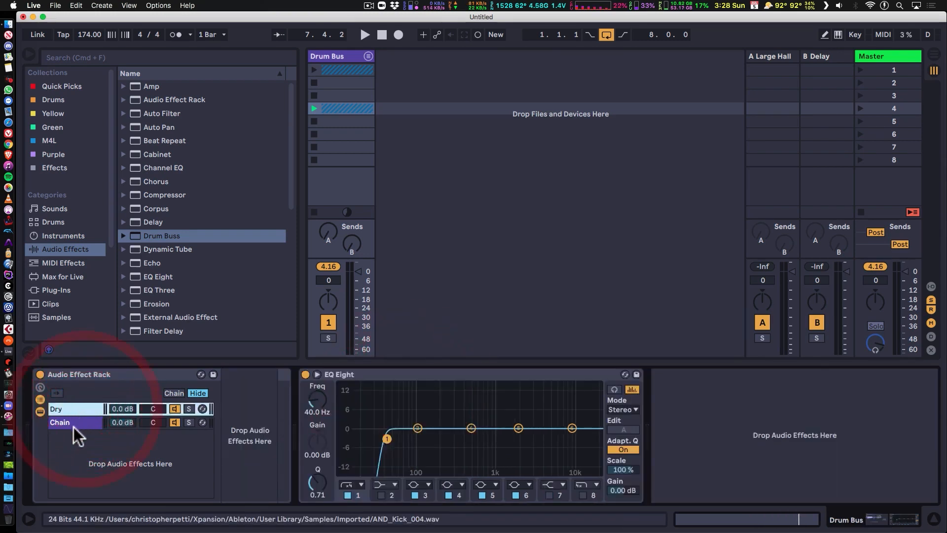
left_click(74, 423)
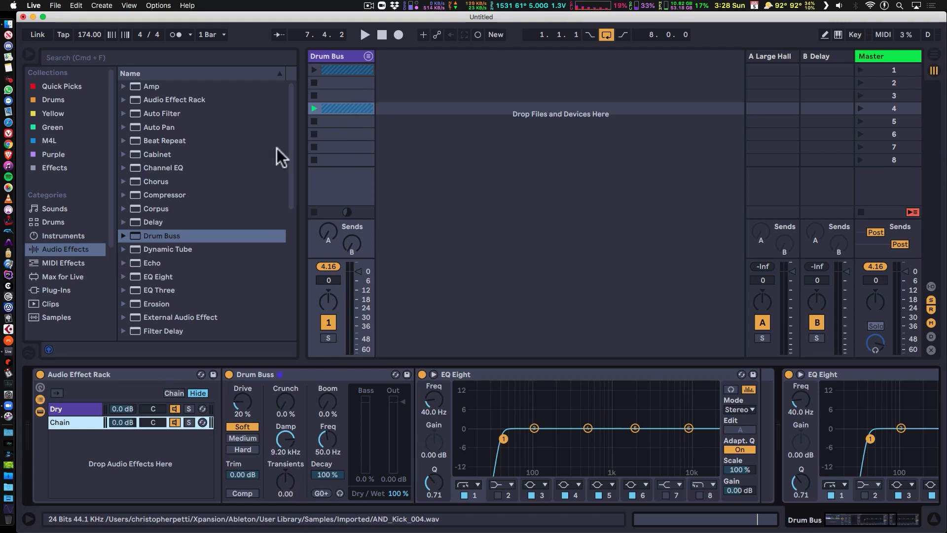
- Lower the volume of the rack's Drum Buss chain to -6.8 dB
left_click(90, 410)
left_click(88, 422, "shift")
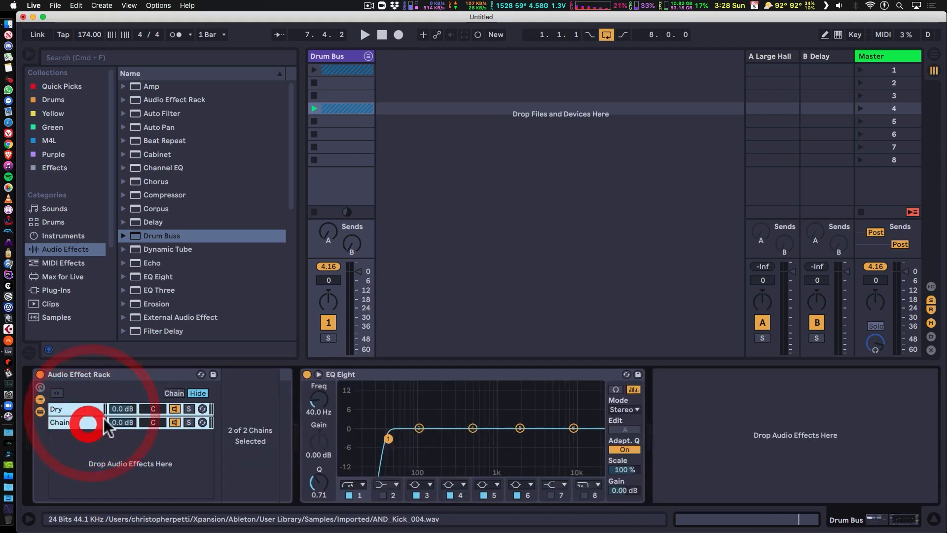
left_click(79, 422)
left_click_drag(122, 422, 122, 435)
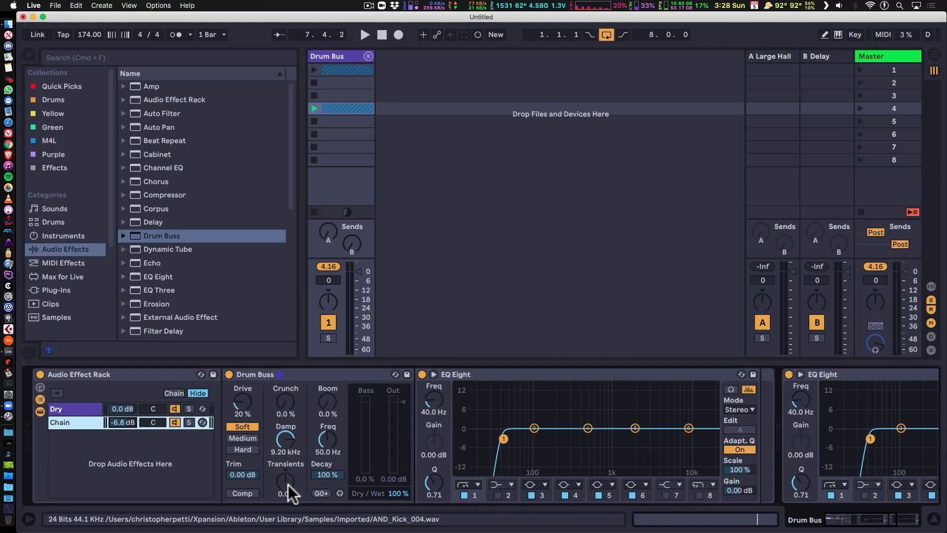
- During playback, set Drum Buss Transients to 0.41 and Drive to 3.2 %
key("space")
left_click_drag(289, 493, 289, 486)
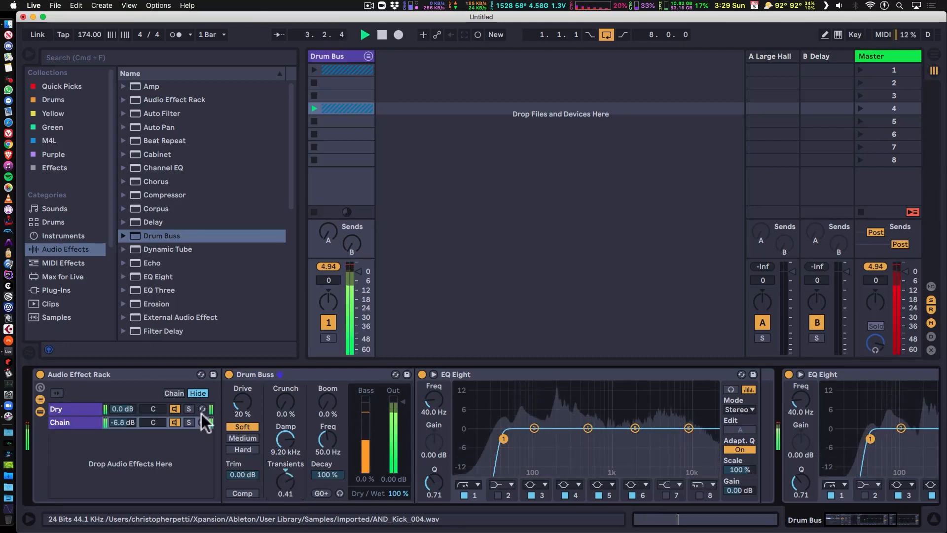
mouse_move(244, 399)
left_mouse_down()
mouse_move(245, 412)
mouse_move(244, 401)
left_mouse_up()
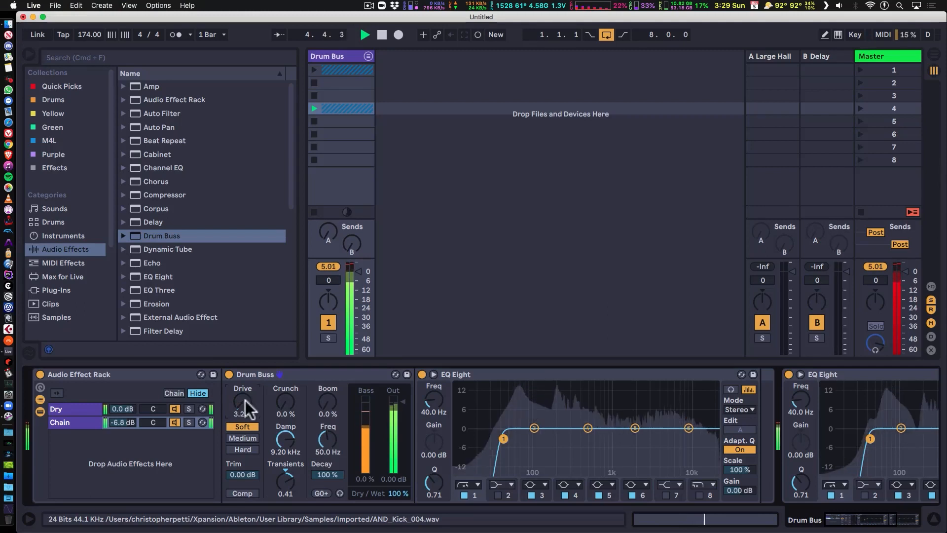
- Set the Drum Bus track's volume to -5.4 dB and deactivate the rack's Drum Buss chain
left_click_drag(329, 279, 329, 296)
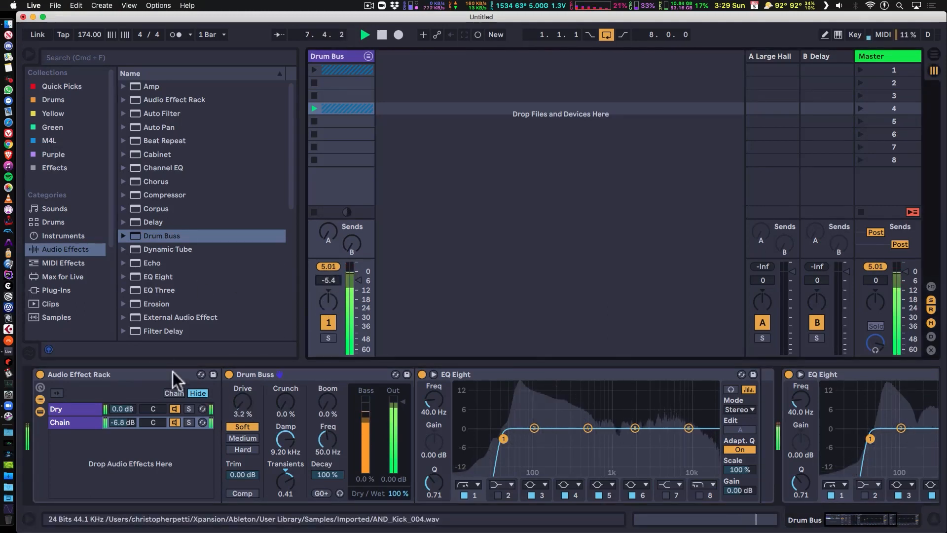
left_click(176, 422)
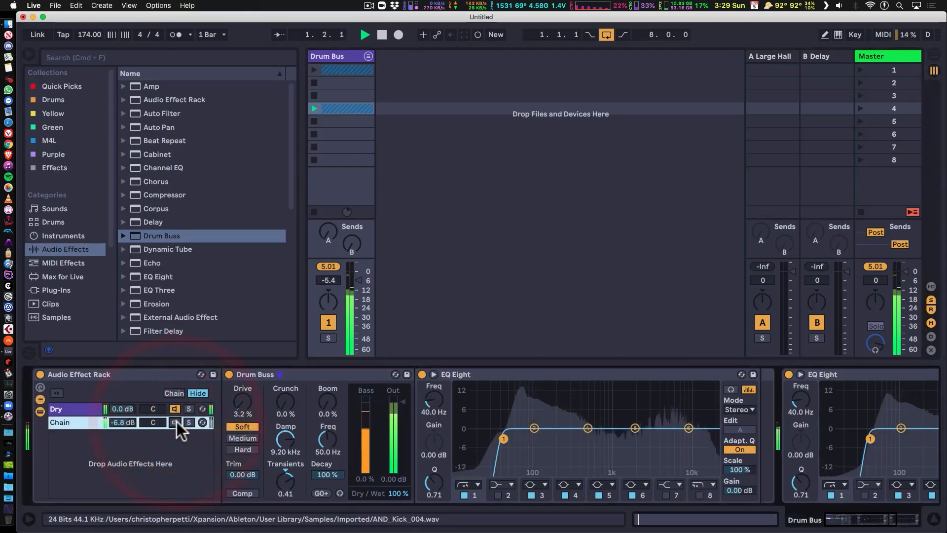
- Reactivate the rack's Drum Buss chain and set Drum Buss Transients to 0.29
left_click(176, 422)
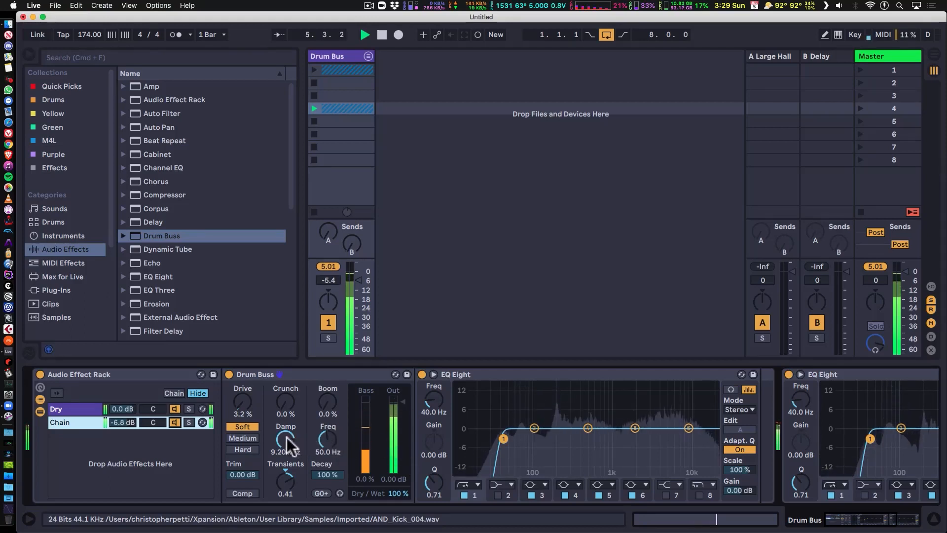
mouse_move(290, 486)
left_mouse_down()
mouse_move(290, 510)
mouse_move(290, 491)
left_mouse_up()
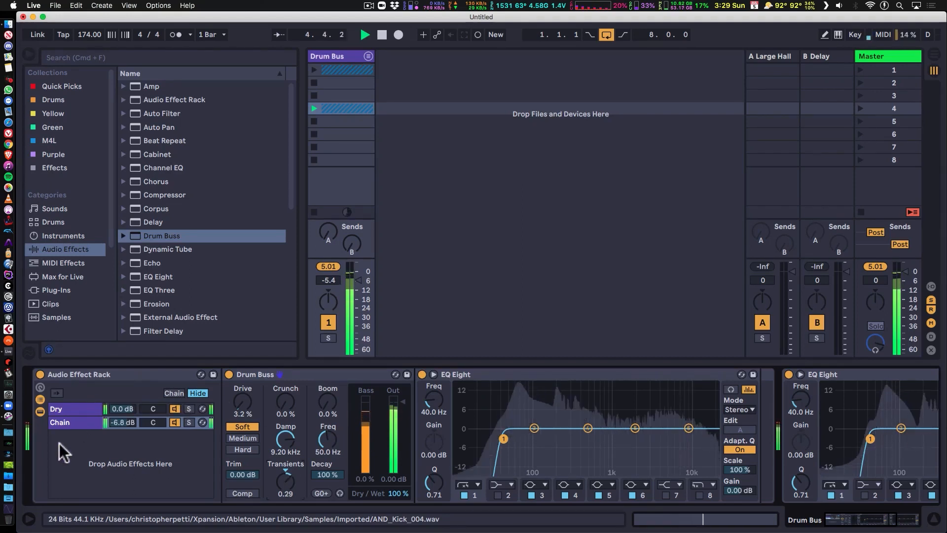
- Lower the Drum Buss chain's volume to -11.8 dB and set its EQ Eight low-cut frequency to 393 Hz
left_click_drag(439, 399, 440, 361)
left_click_drag(124, 422, 124, 432)
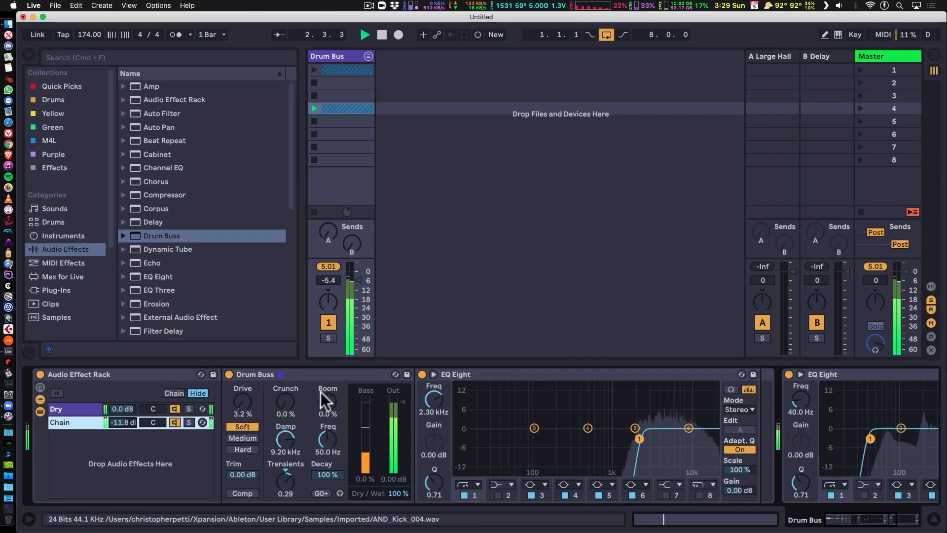
mouse_move(440, 401)
left_mouse_down()
mouse_move(440, 413)
mouse_move(439, 401)
left_mouse_up()
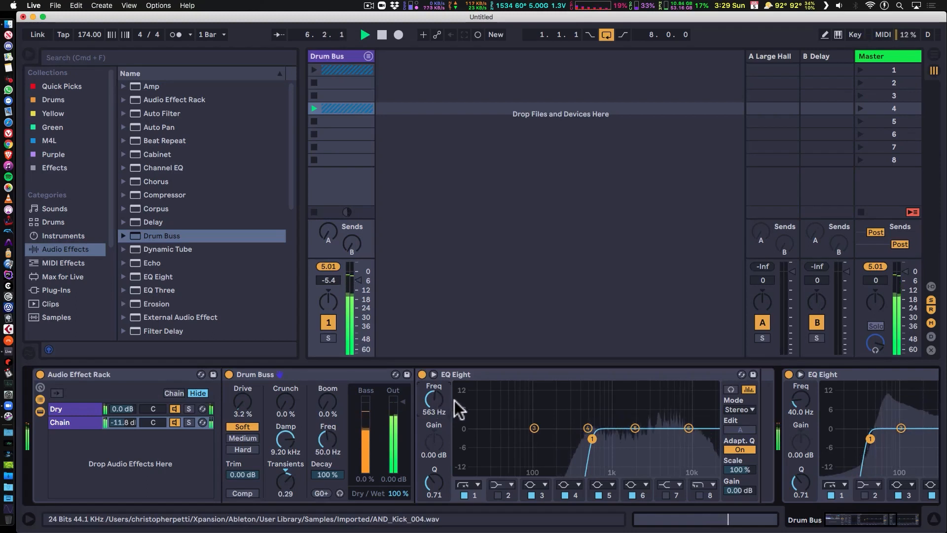
key("Down")
key("Down")
key("Down")
key("Down")
key("Down")
key("Down")
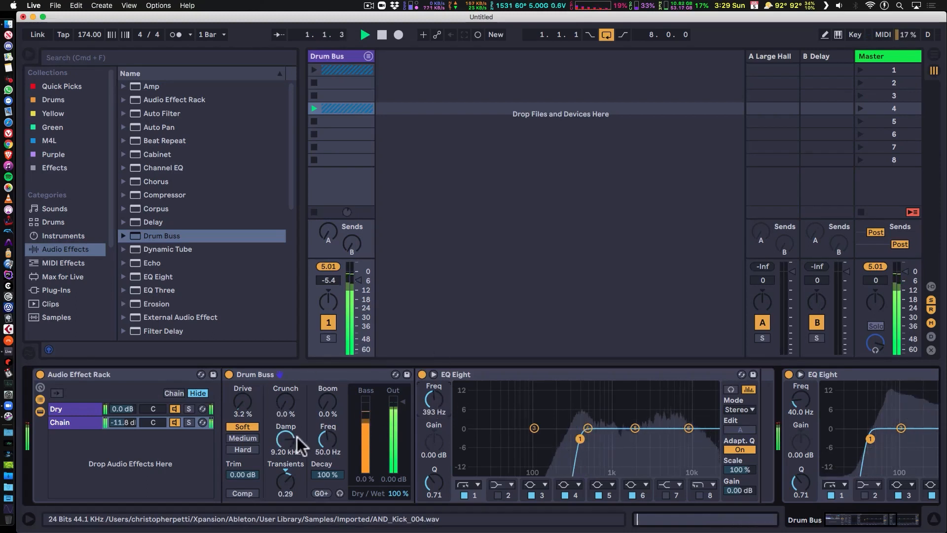
- Set Drum Buss Damp to 20.0 kHz and Transients to -0.97, and solo its chain in the rack
left_click_drag(286, 438, 286, 405)
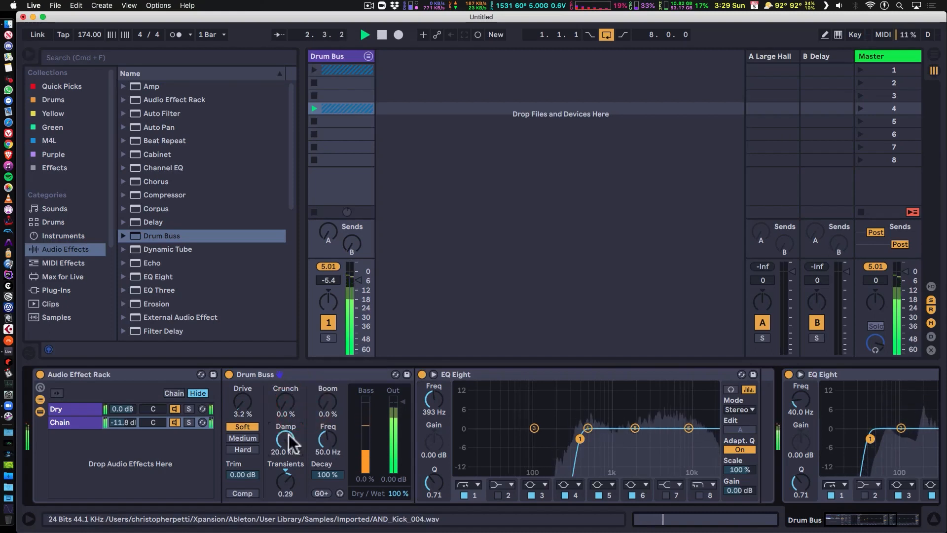
left_click_drag(284, 474, 284, 470)
left_click_drag(280, 471, 285, 530)
left_click(189, 422)
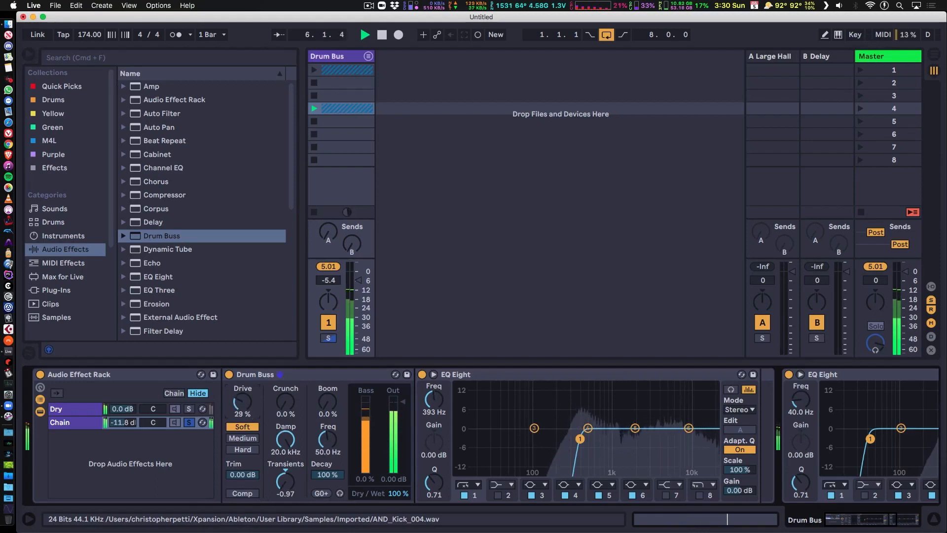
- Set the soloed chain's EQ Eight low-cut frequency to 327 Hz and its volume to -8.4 dB, and end the solo
mouse_move(434, 401)
left_mouse_down()
mouse_move(434, 420)
mouse_move(435, 402)
left_mouse_up()
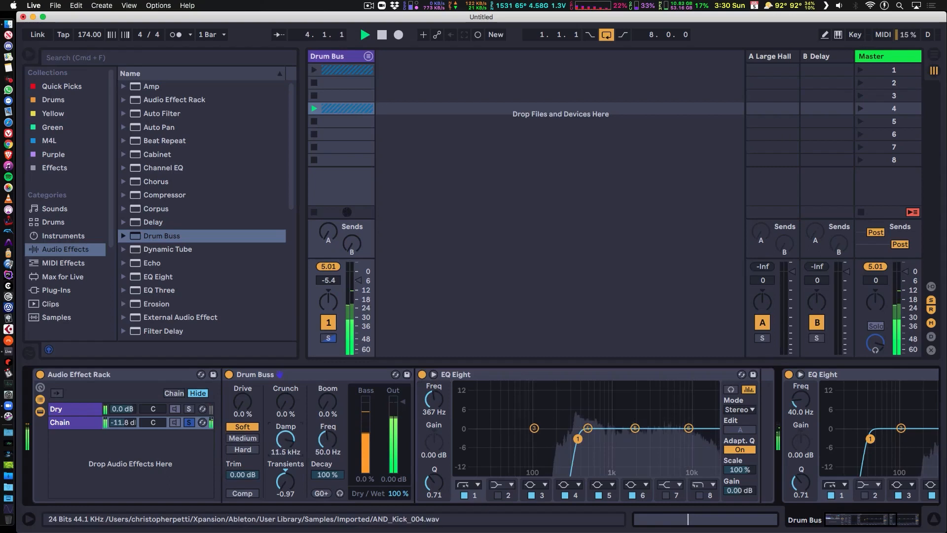
left_click_drag(122, 423, 122, 414)
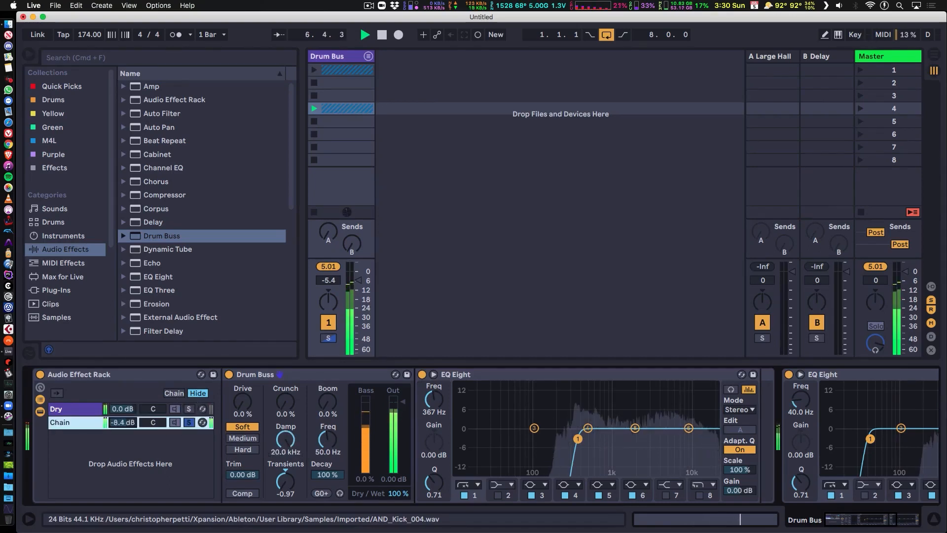
mouse_move(432, 401)
left_mouse_down()
mouse_move(432, 418)
mouse_move(432, 406)
left_mouse_up()
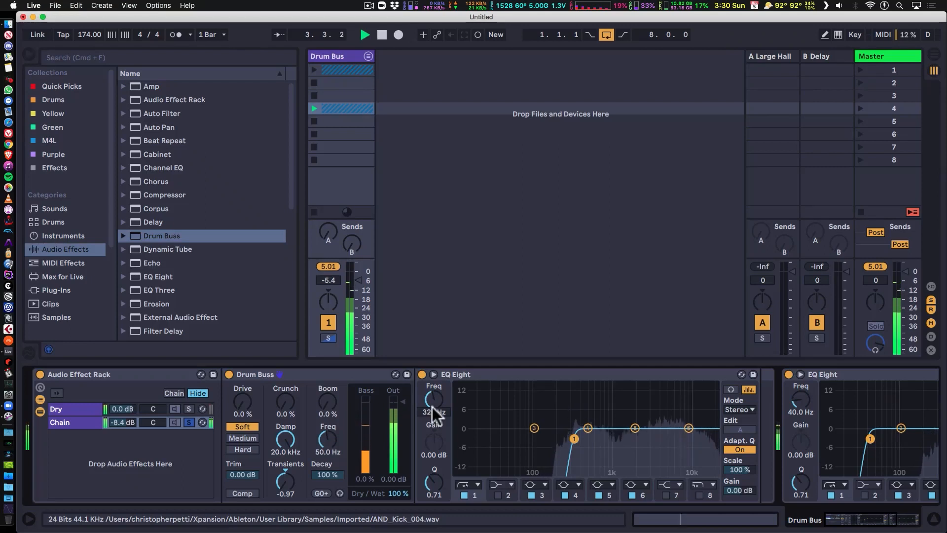
left_click(189, 422)
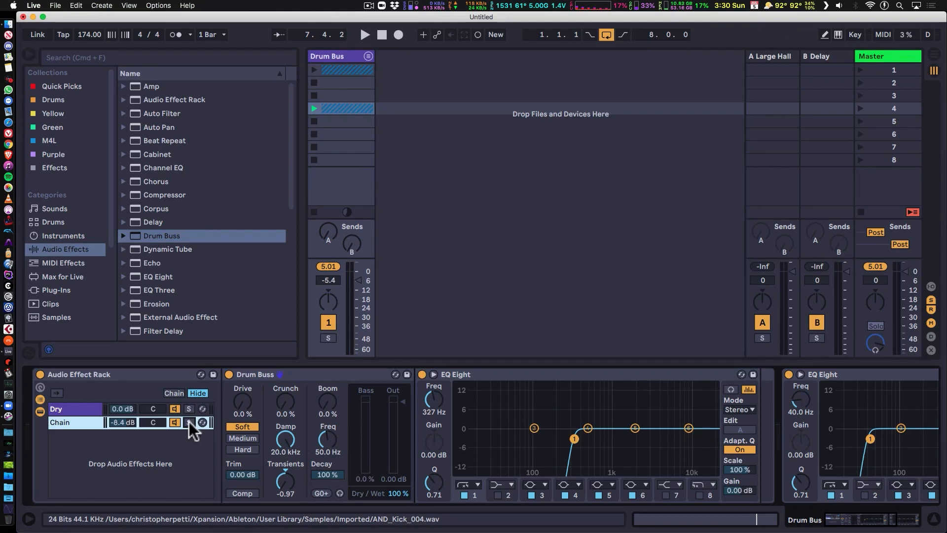
- Rename the rack's second chain as Trans shaper and collapse the rack's devices and chain list
double_click(66, 419)
left_click(42, 412)
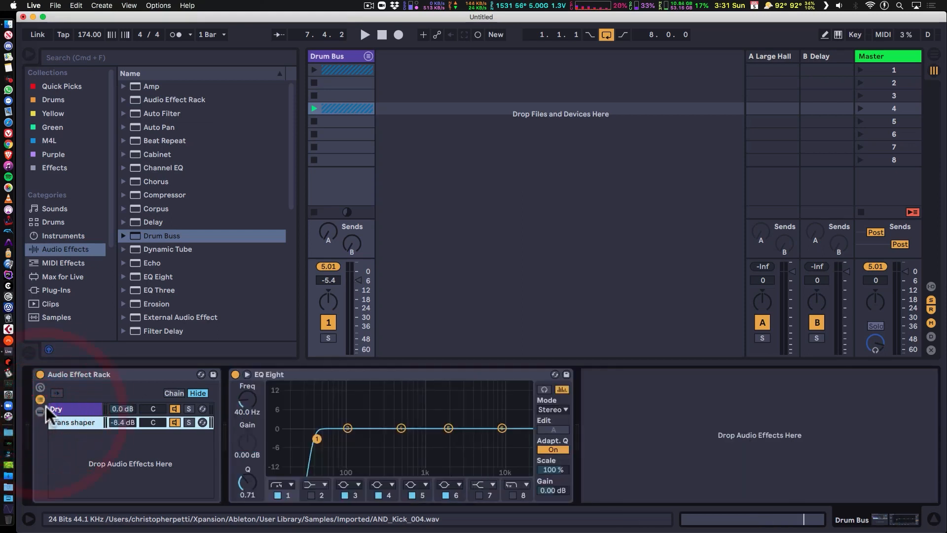
left_click(40, 398)
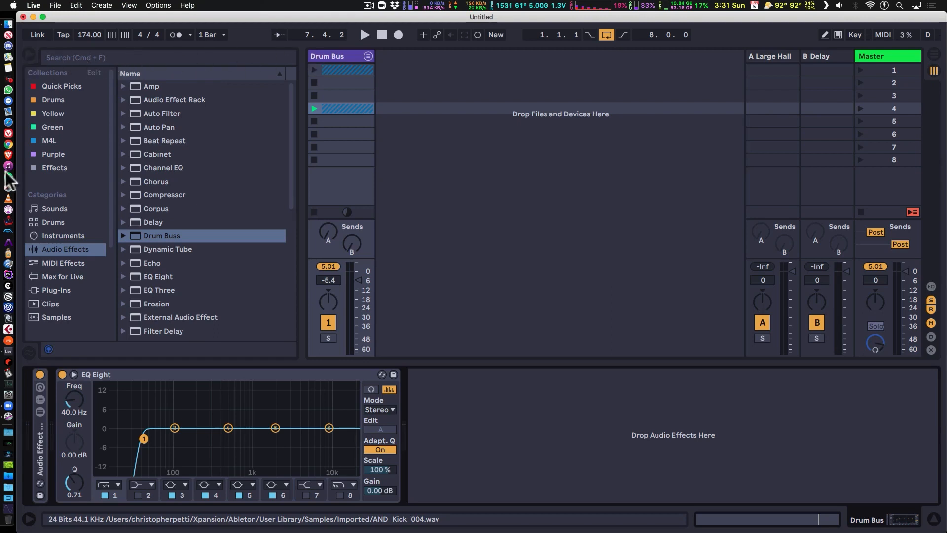
- Insert Softube's VST3 Saturation Knob on the Drum Bus between the Audio Effect Rack and EQ Eight
scroll(61, 277, "down", 5)
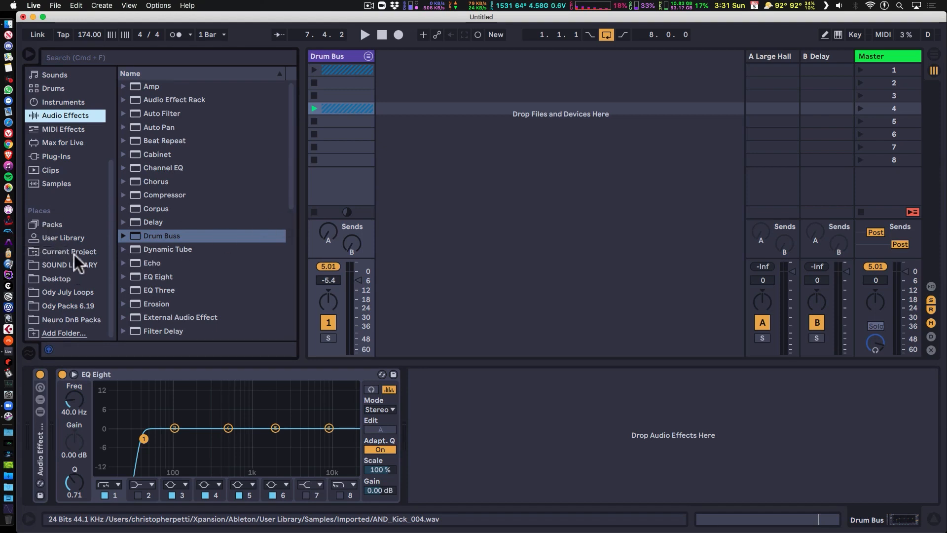
left_click(51, 156)
scroll(270, 220, "up", 3)
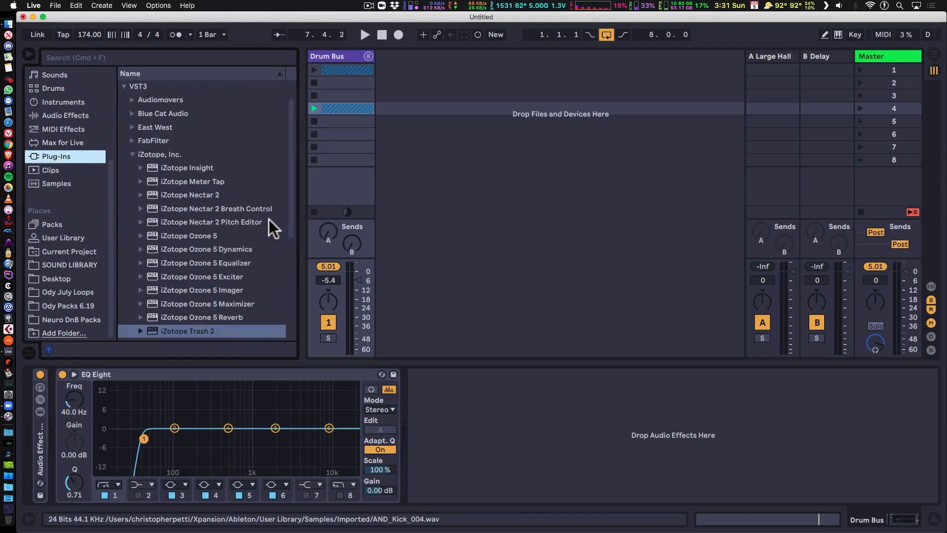
scroll(269, 219, "down", 5)
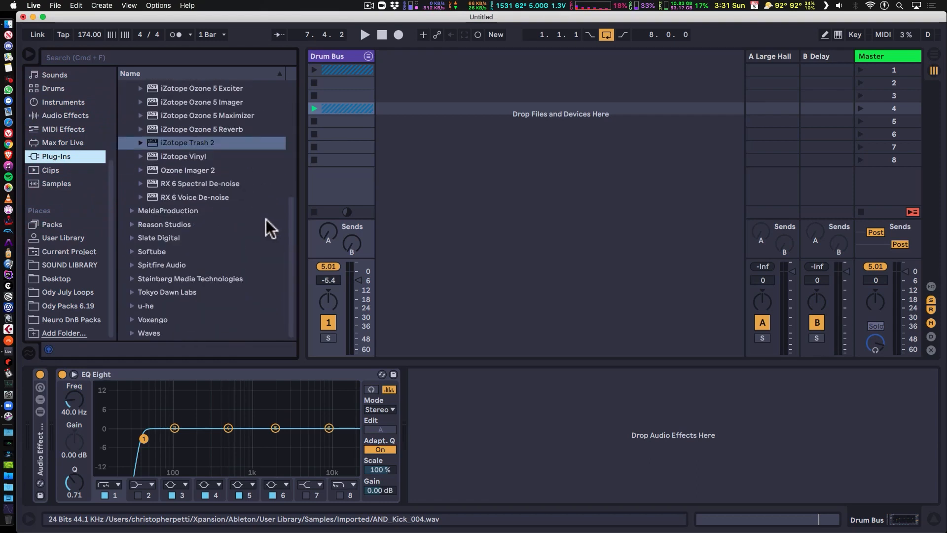
left_click(131, 251)
left_click_drag(150, 247, 51, 415)
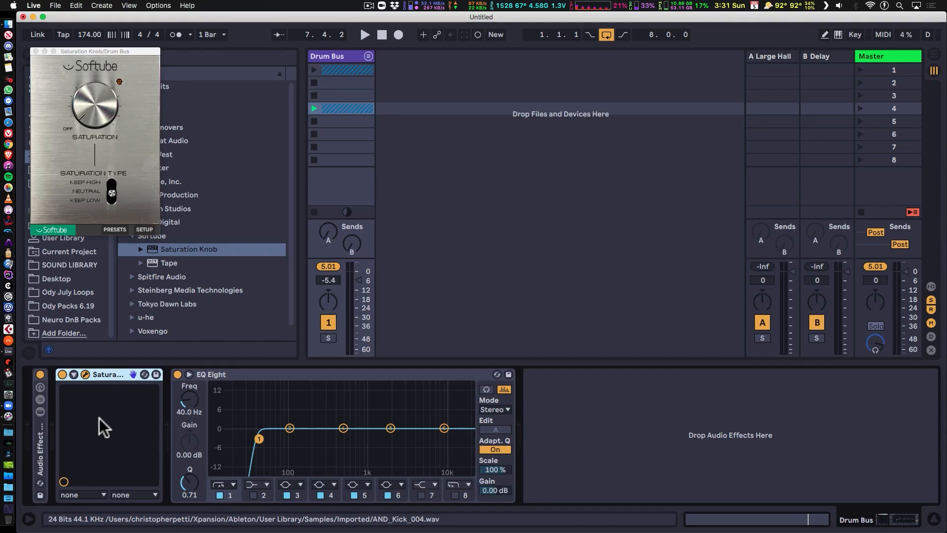
- Set the Saturation Knob's type to Keep Low and add slight saturation while listening to the drums
left_click_drag(101, 53, 529, 153)
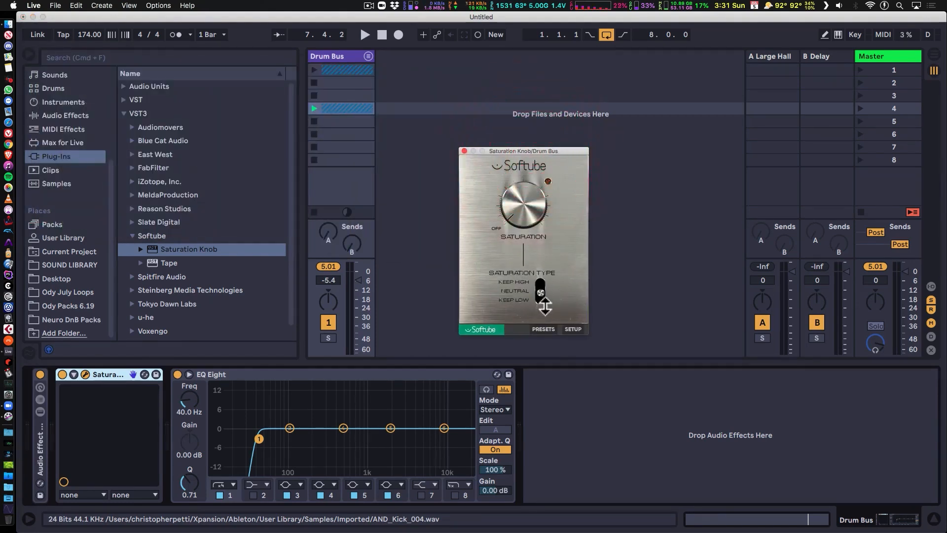
left_click(548, 319)
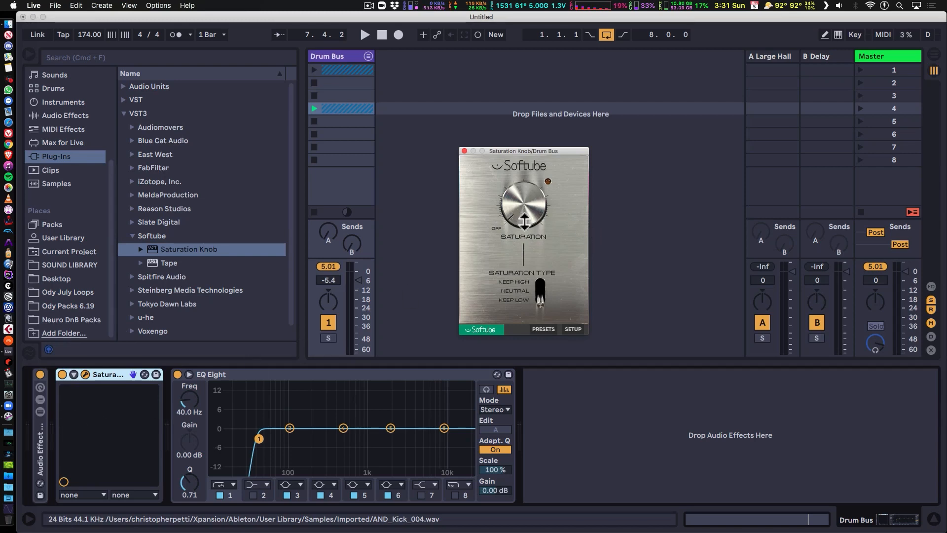
key("space")
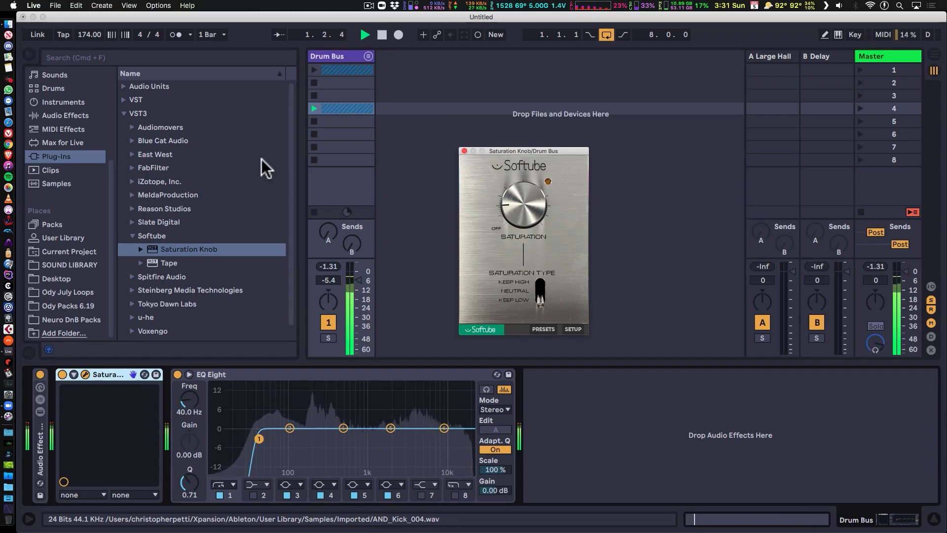
key("space")
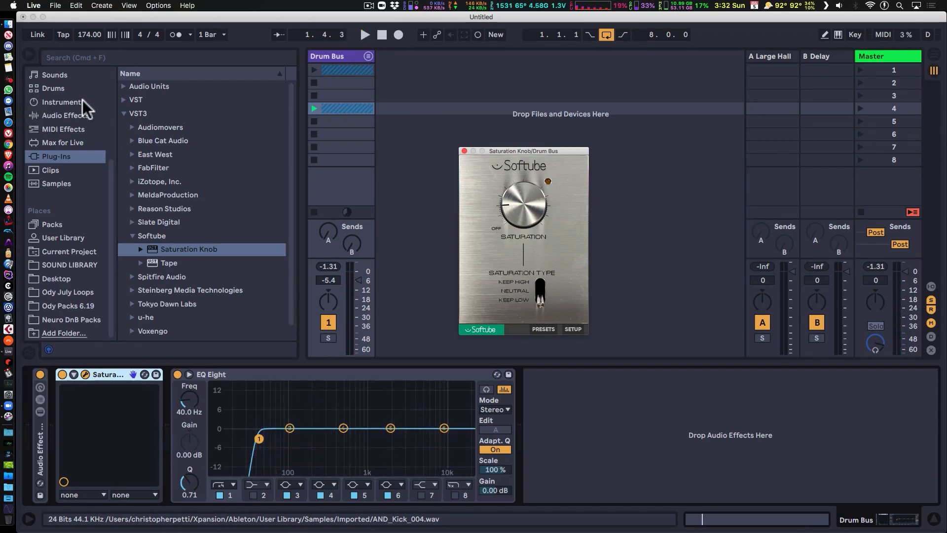
- Insert a Redux audio effect on the Drum Bus between the rack and the Saturation Knob
left_click(54, 114)
scroll(211, 270, "down", 6)
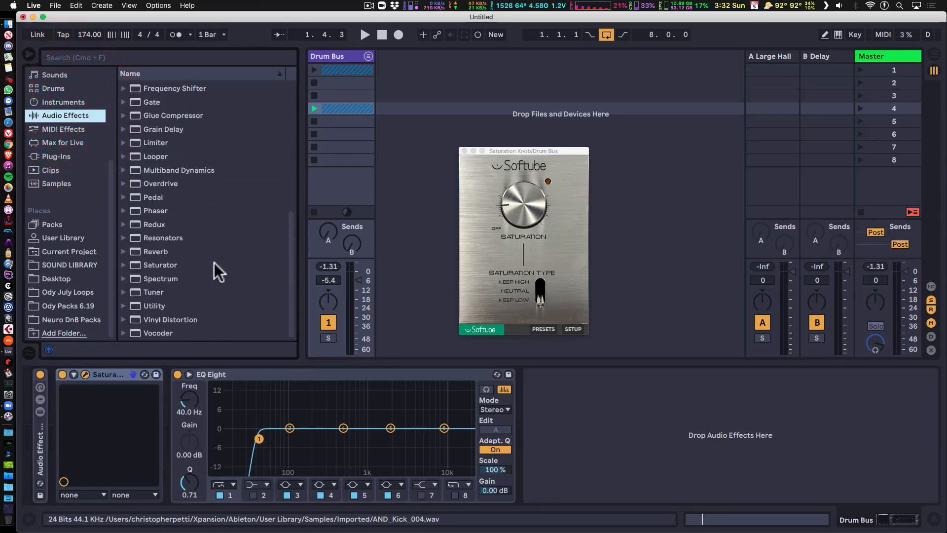
left_click_drag(137, 221, 55, 406)
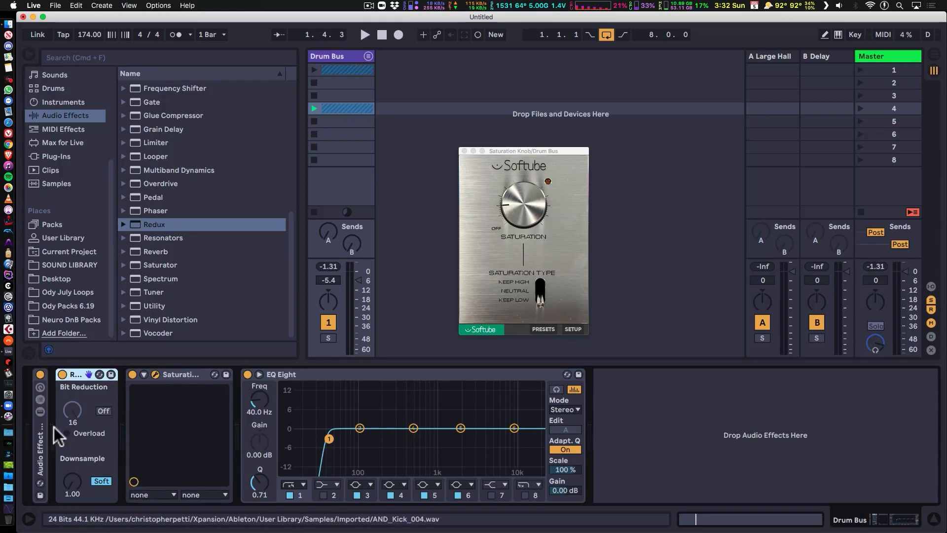
- Set Redux Downsample to 2.00, audition it in playback, and close the Saturation Knob window
left_click(71, 486)
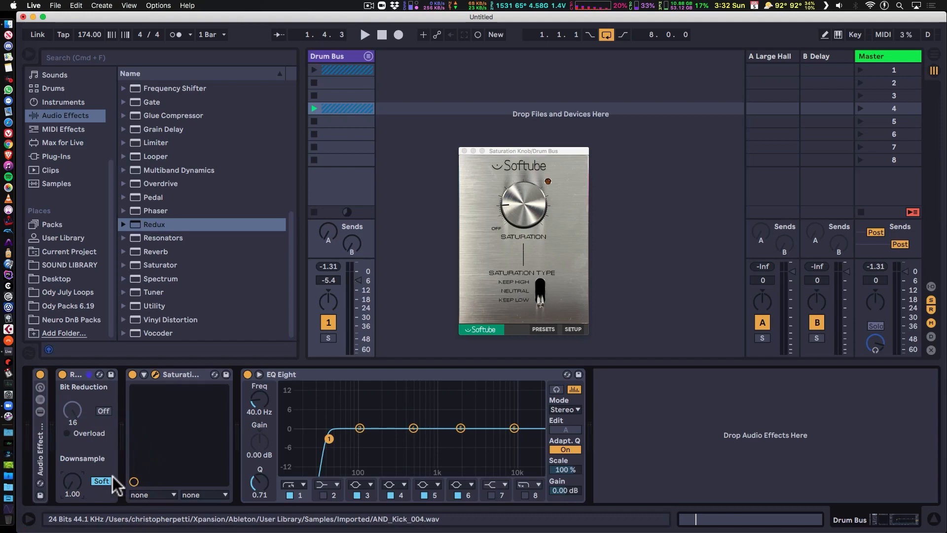
key("Up")
key("Up")
key("Up")
key("space")
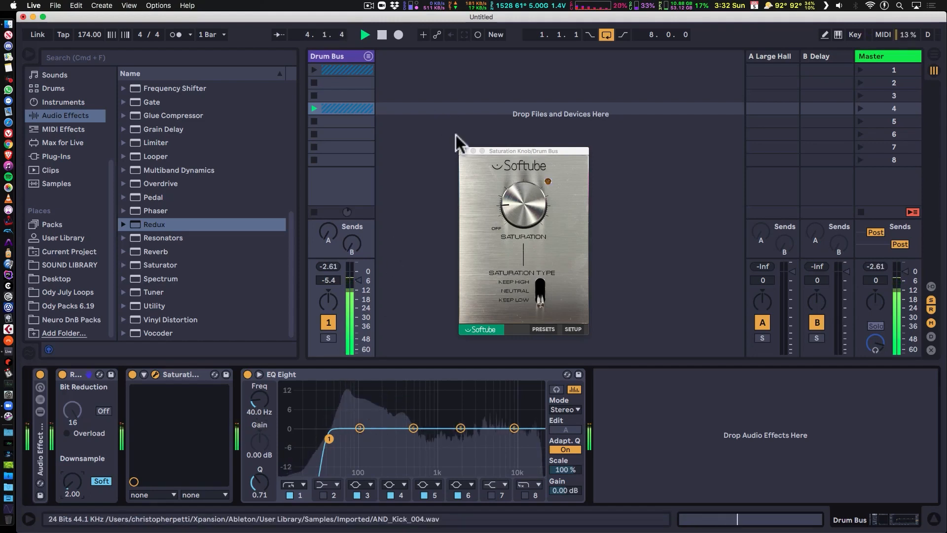
key("space")
left_click(464, 151)
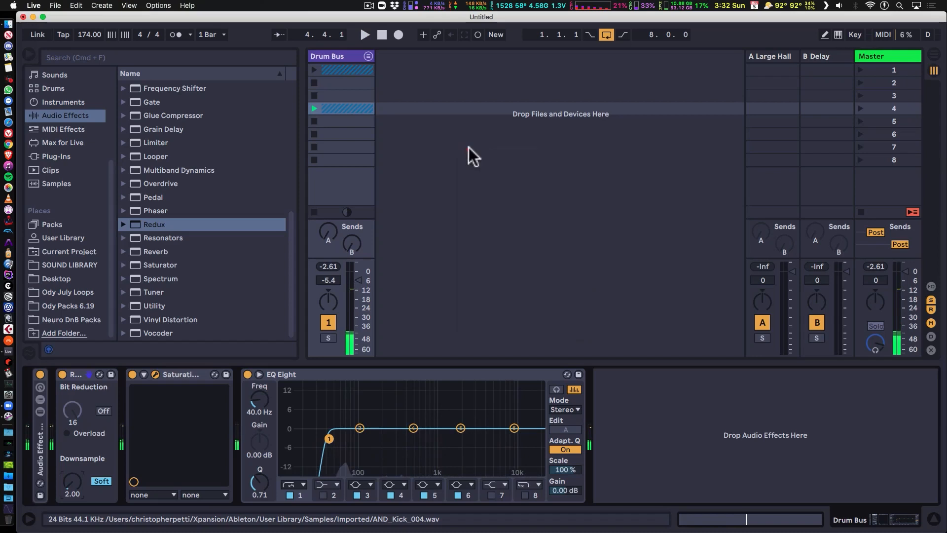
- Unfold the Drum Bus group and duplicate all its drum clips in scene 4 to scene 5
left_click(368, 56)
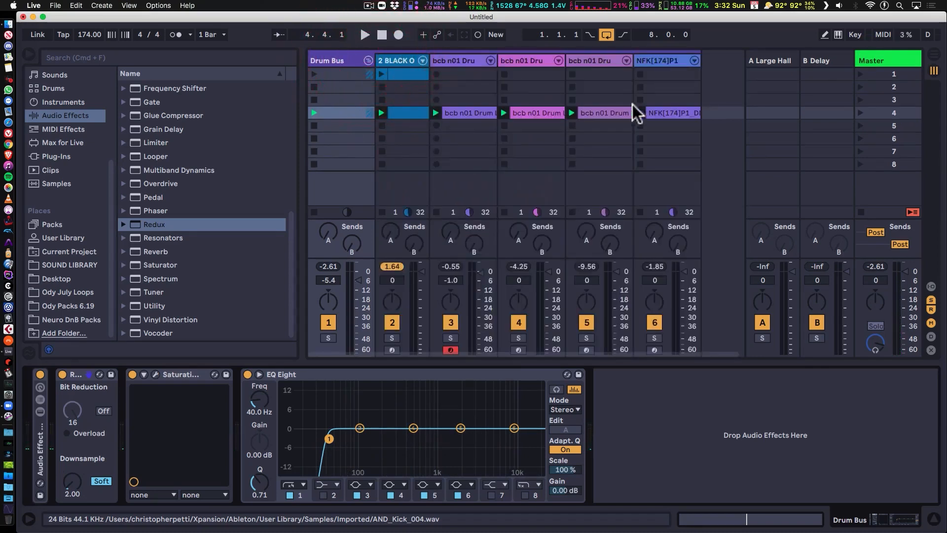
left_click(415, 114)
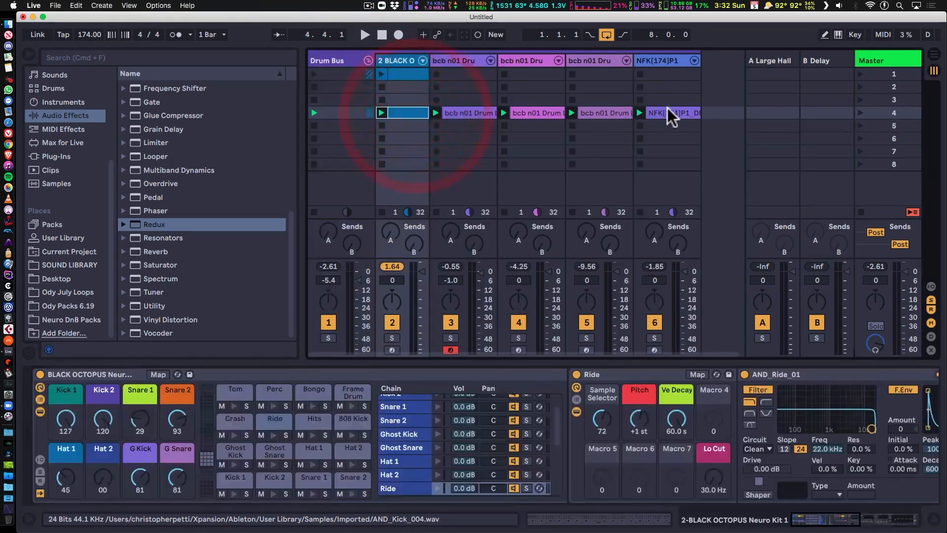
left_click(667, 109)
key("super+d")
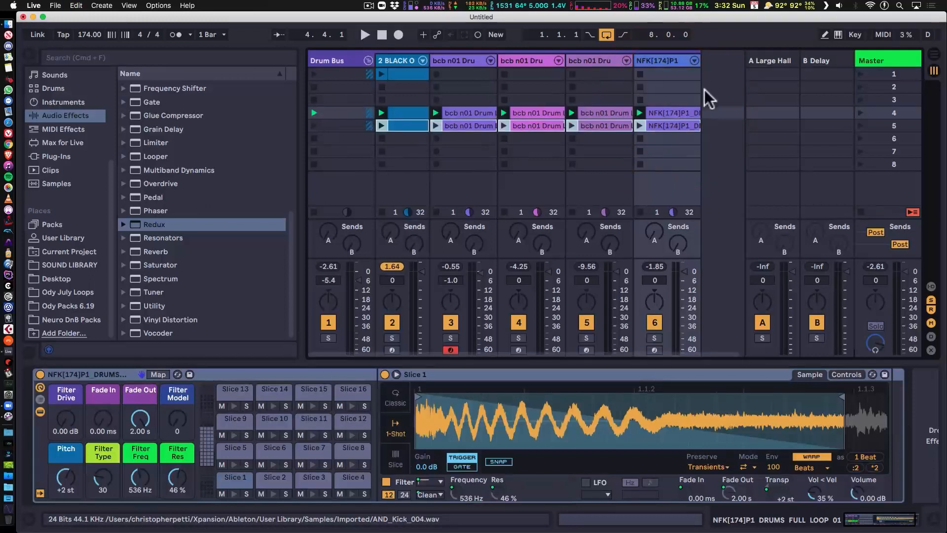
- Select all Ride notes in the BLACK OCTOPUS kit's scene 4 clip and return to the device view
double_click(413, 115)
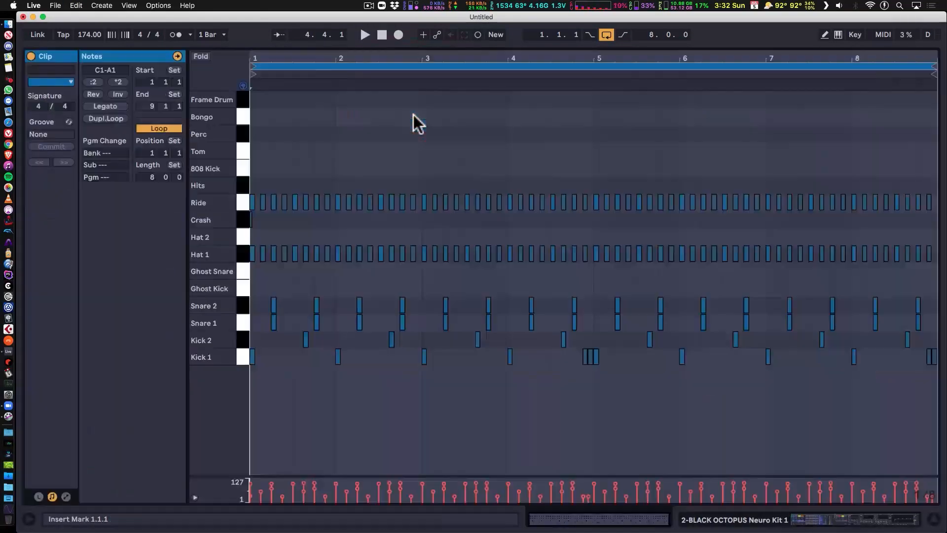
left_click(243, 204)
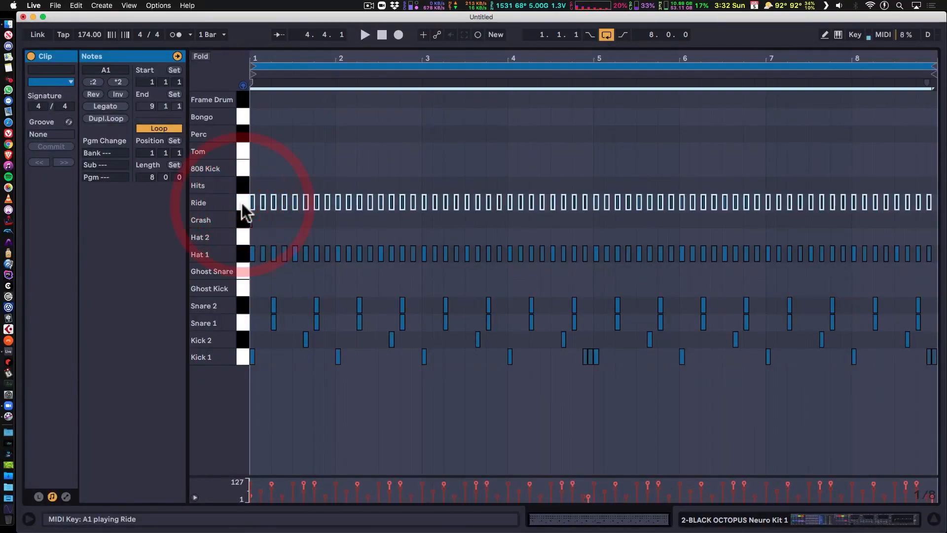
key("shift+Tab")
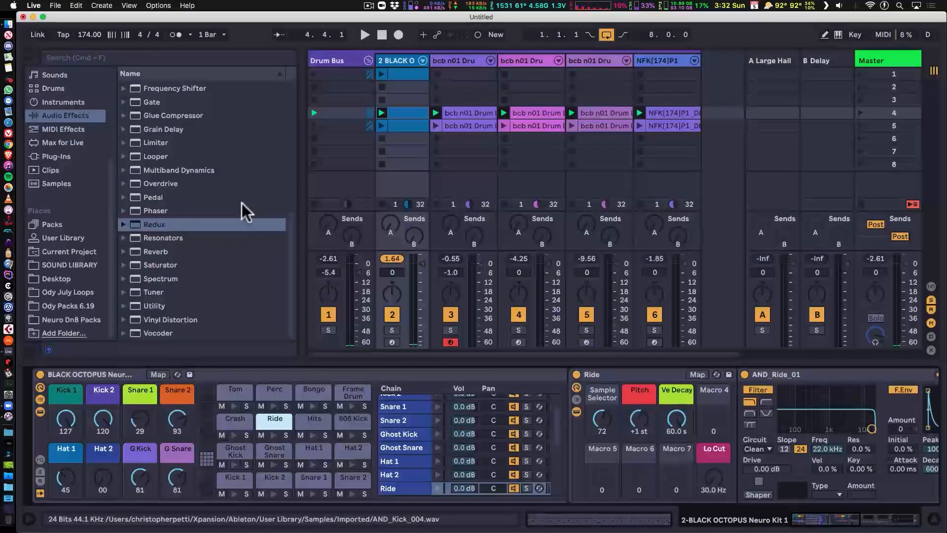
- Launch scene 4 and listen to the drums, folding and unfolding the Drum Bus group
left_click(861, 112)
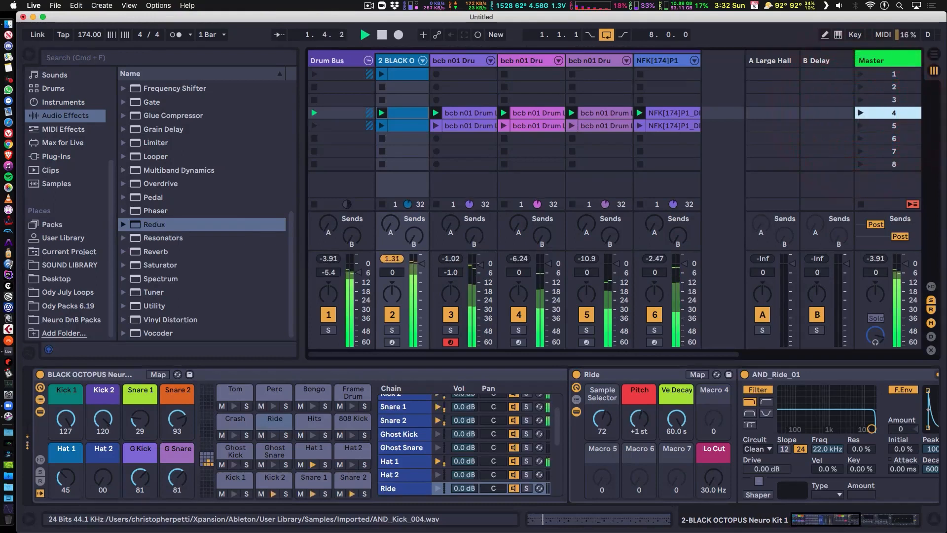
left_click(368, 60)
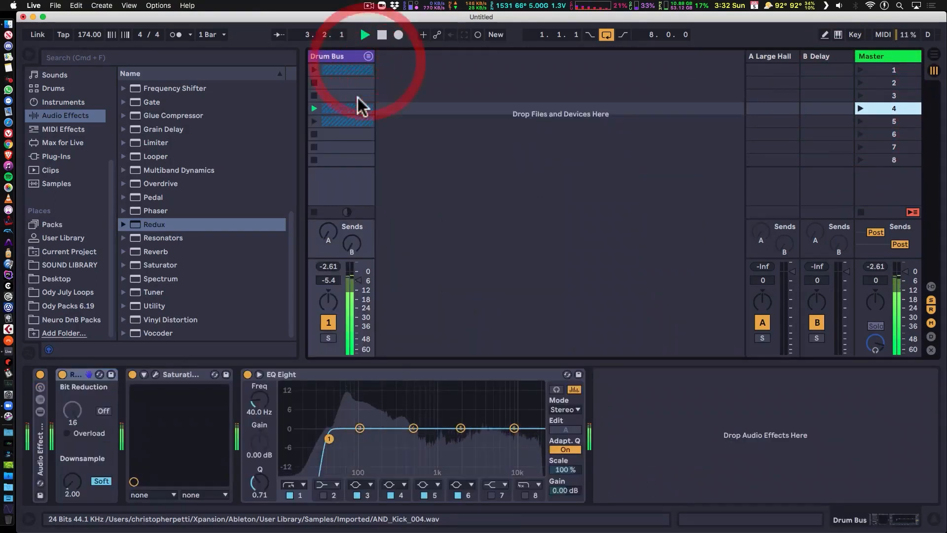
left_click(368, 56)
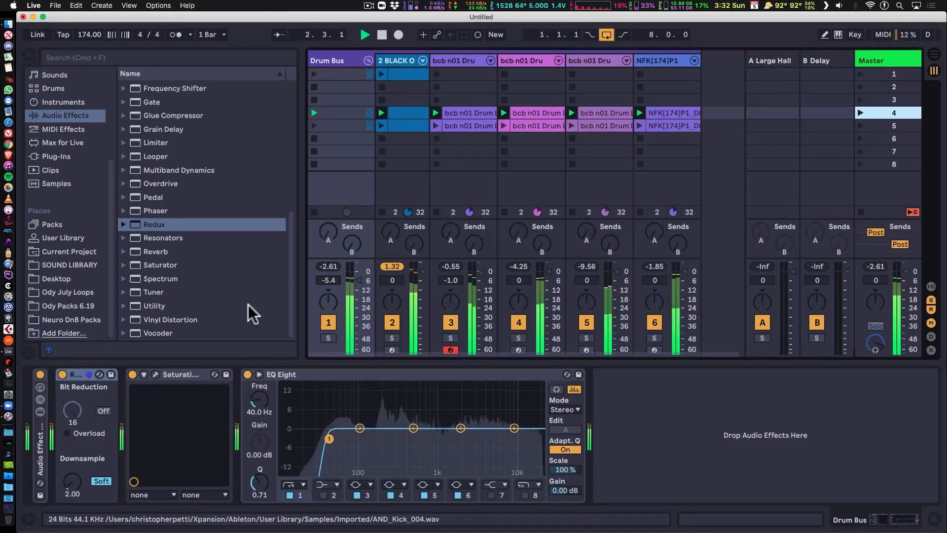
- Hide the browser, stop playback, and show the track delay settings in the mixer
left_click(28, 55)
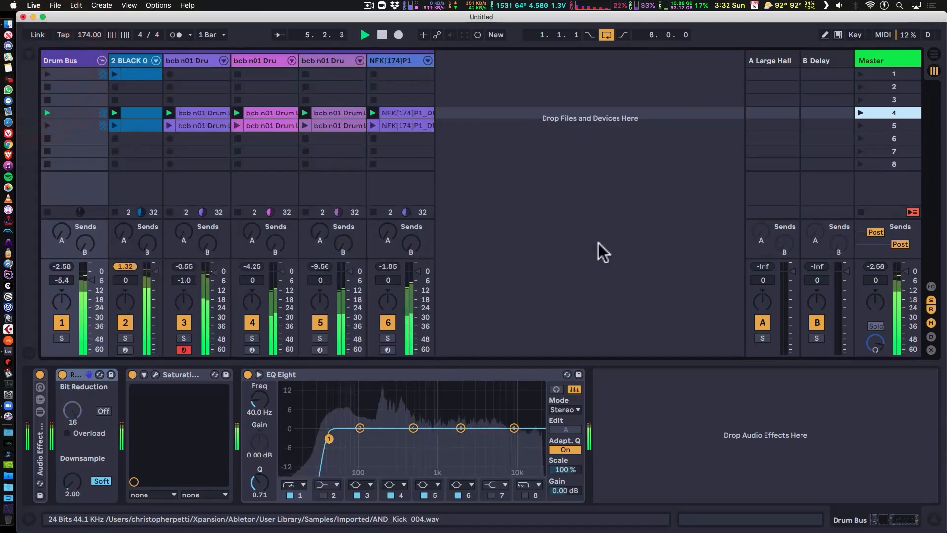
key("space")
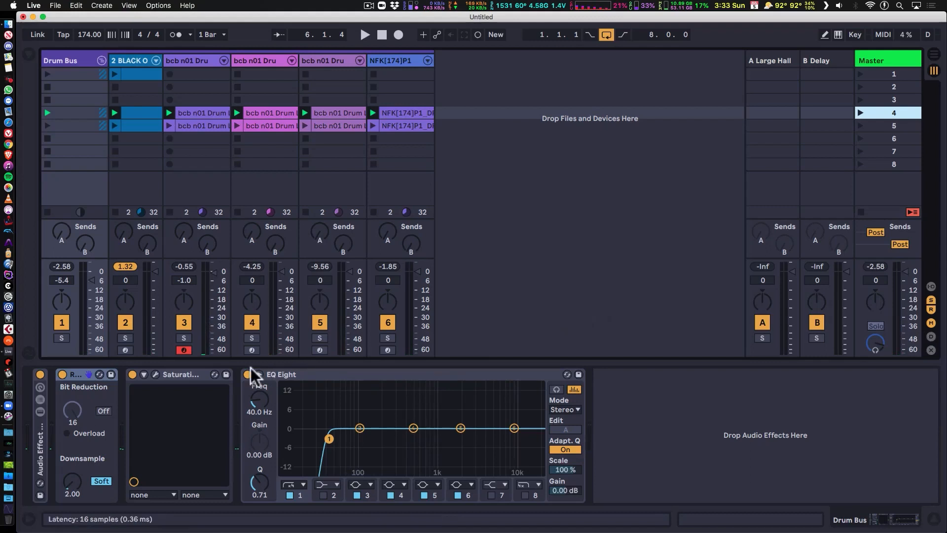
left_click(931, 336)
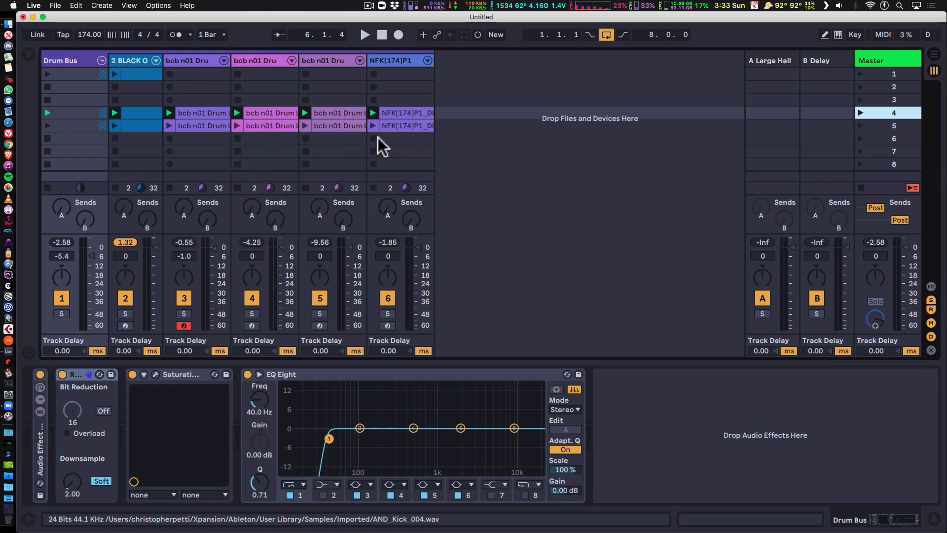
- Mute the three bcb n01 drum loop tracks and move the NFK[174]P1 track directly after the BLACK OCTOPUS kit
left_click(182, 297)
left_click(253, 296)
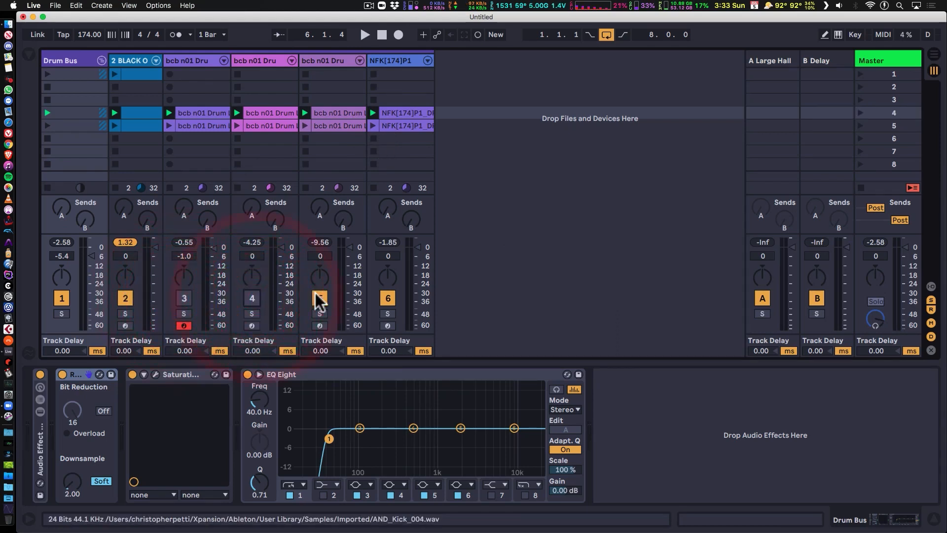
left_click_drag(407, 59, 178, 56)
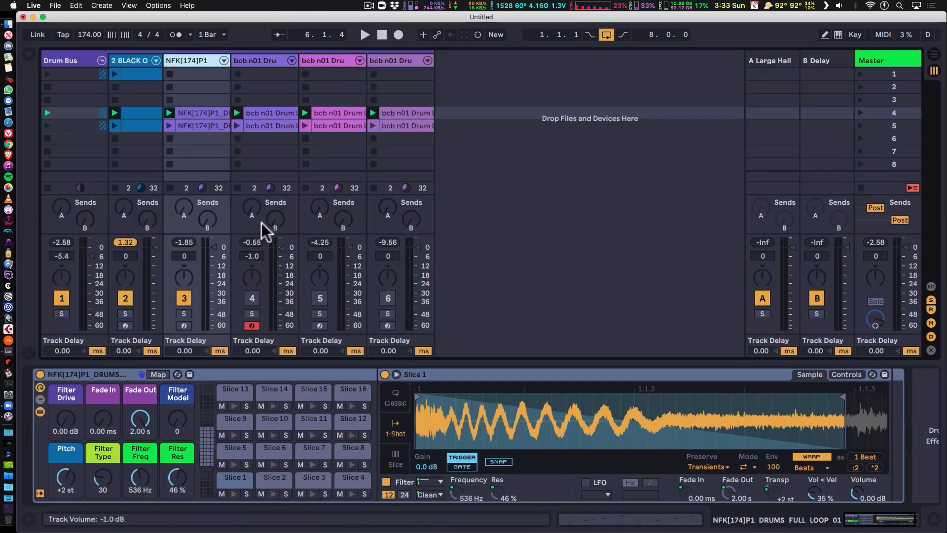
- Set the NFK[174]P1 track's delay to 5 ms and audition it against the BLACK OCTOPUS kit
key("space")
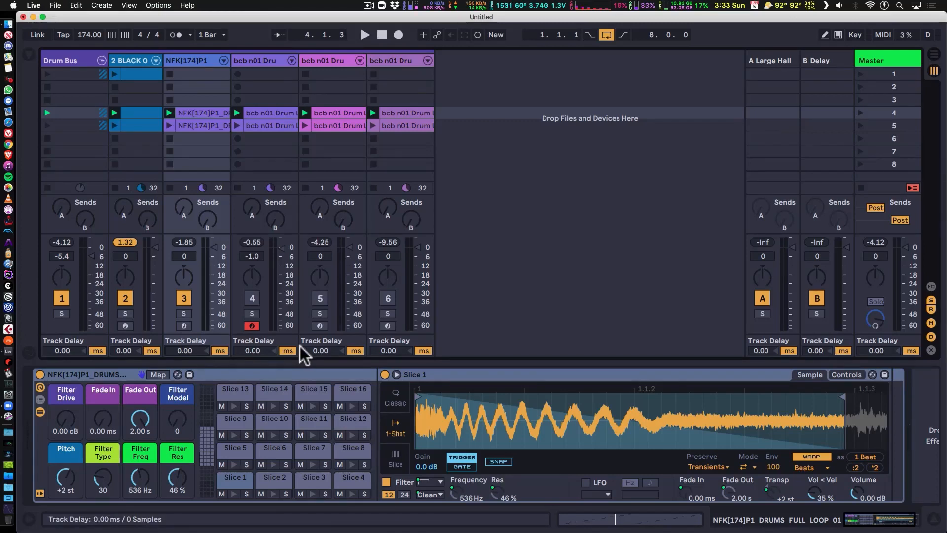
type("5")
key("Return")
key("space")
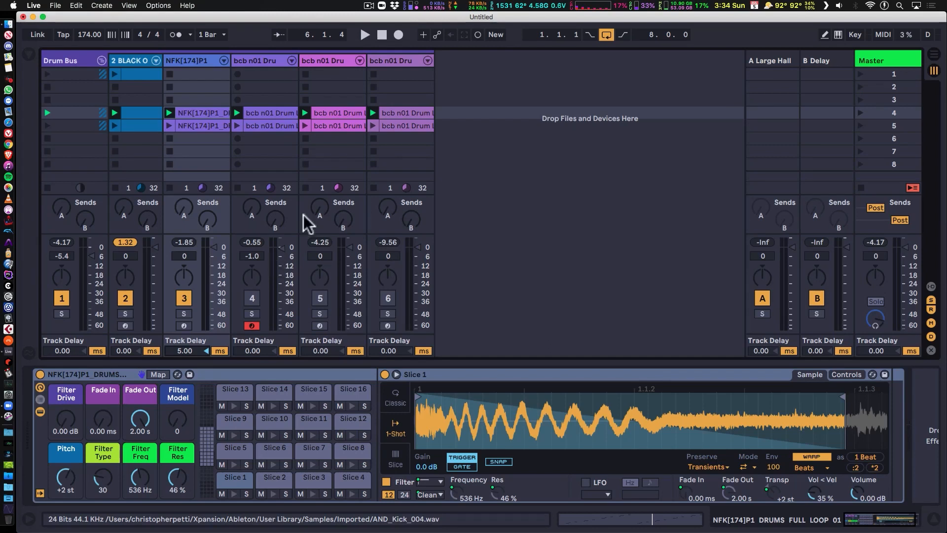
- Activate the first bcb n01 loop track in place of NFK[174]P1, audition it, and set its track delay to 5 ms
left_click(249, 298)
left_click(183, 298)
key("space")
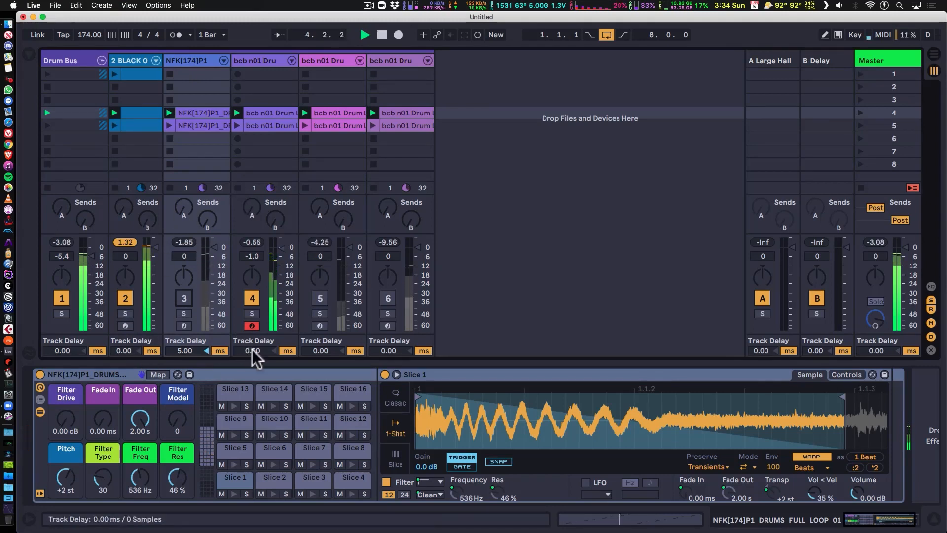
key("space")
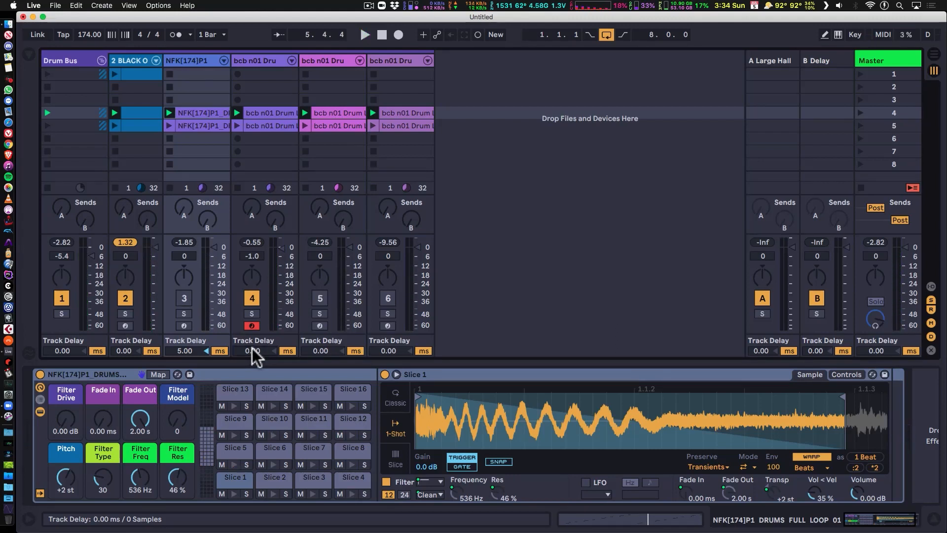
left_click(252, 351)
type("5")
key("Return")
key("space")
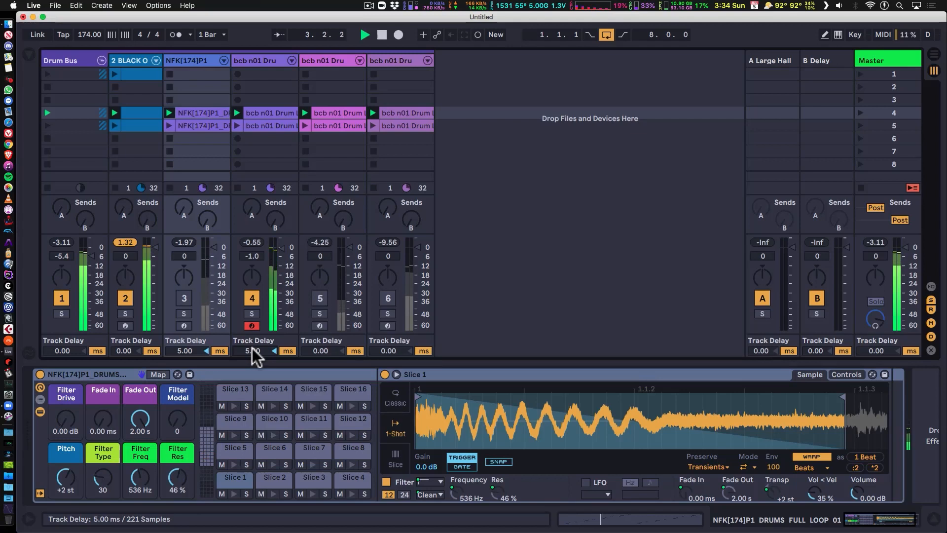
- Compare track delays of 8, 7 and 6 ms on the first bcb n01 loop during playback, settling on 7 ms
type("8")
key("Return")
type("7")
key("Return")
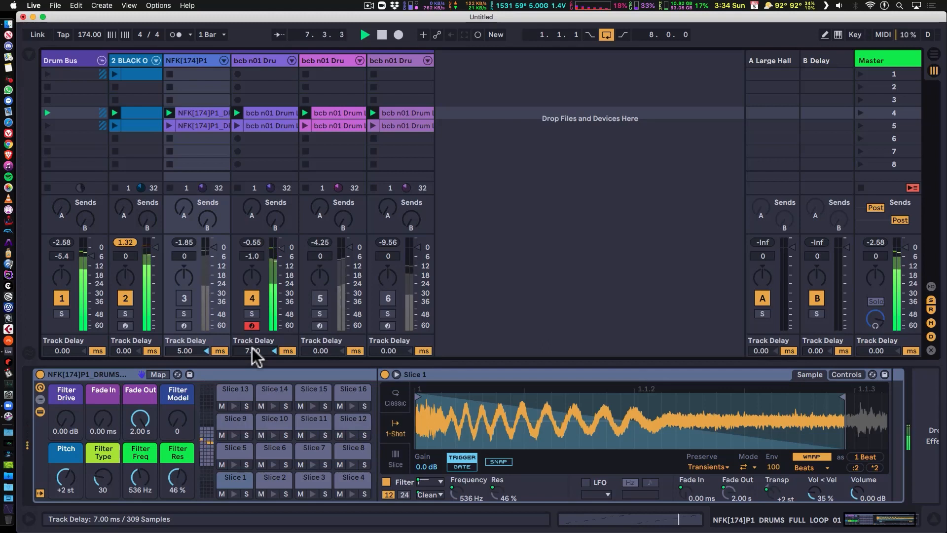
type("6")
key("Return")
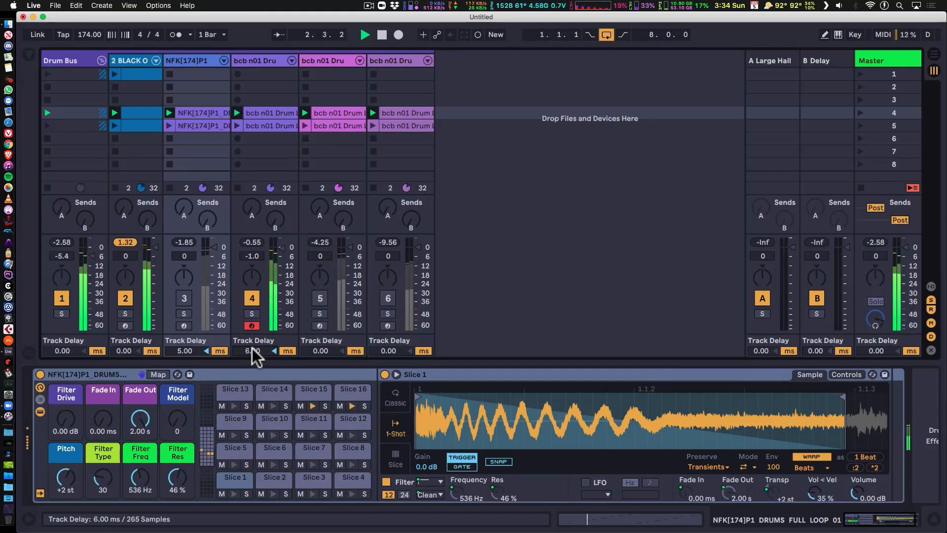
type("7")
key("Return")
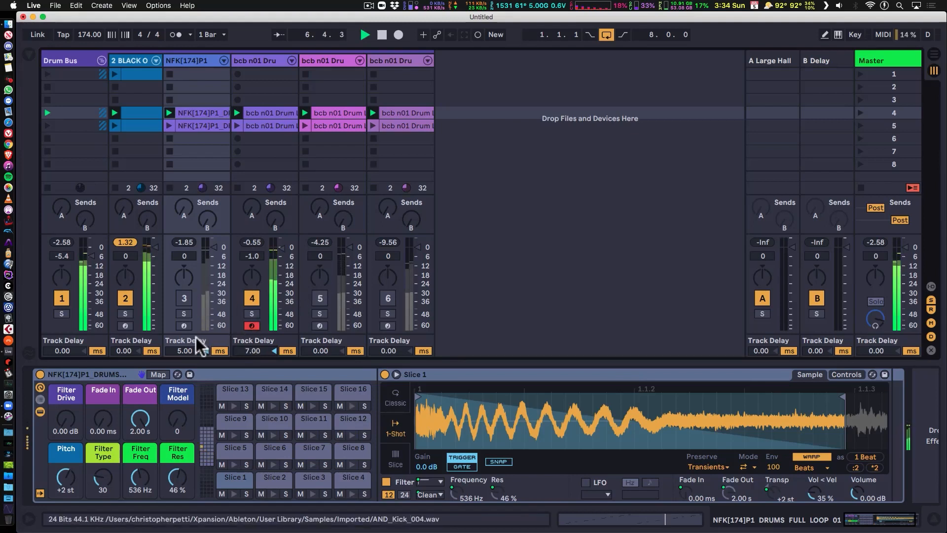
- Audition NFK[174]P1 with the first bcb n01 loop, switch to only the second loop with the kit, and set its track delay to 2 ms
left_click(184, 298)
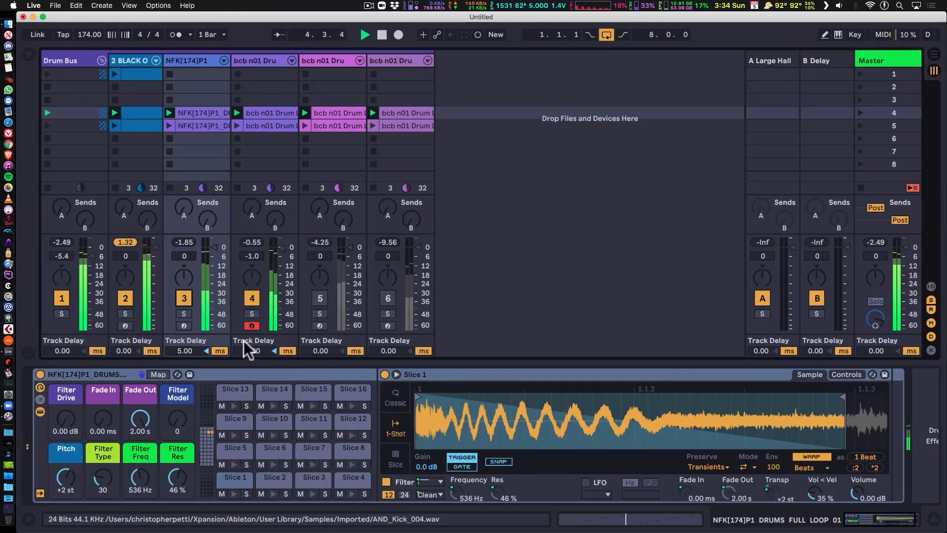
left_click(320, 298)
left_click(252, 298)
left_click(184, 298)
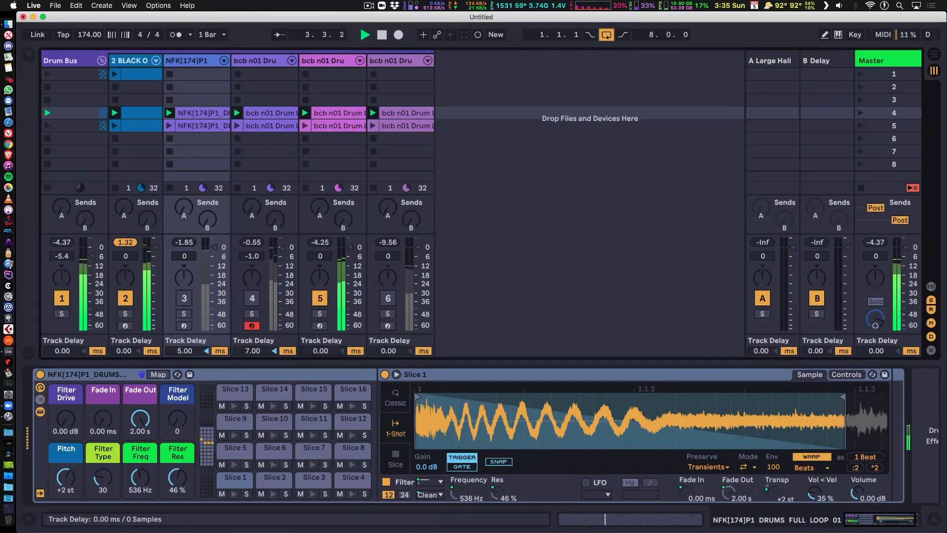
left_click_drag(322, 350, 321, 348)
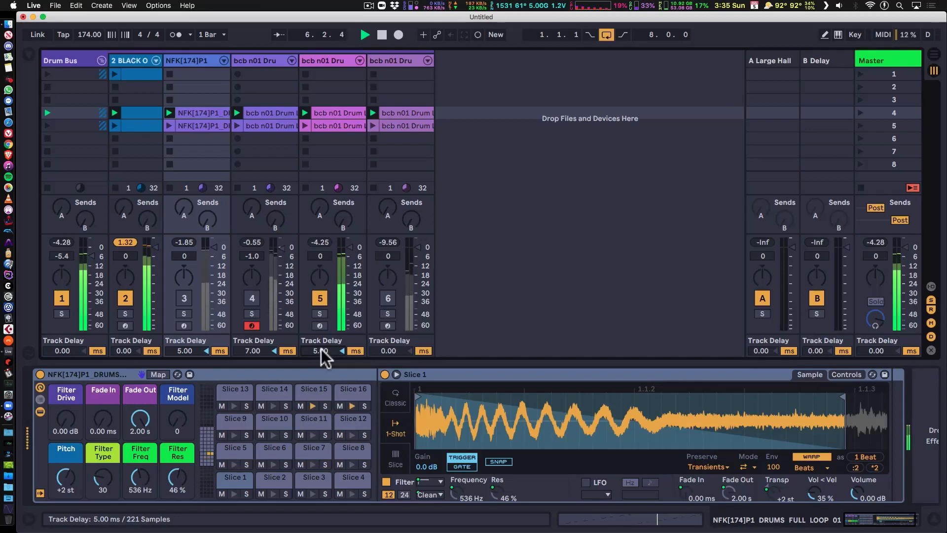
key("Down")
key("Down")
key("Down")
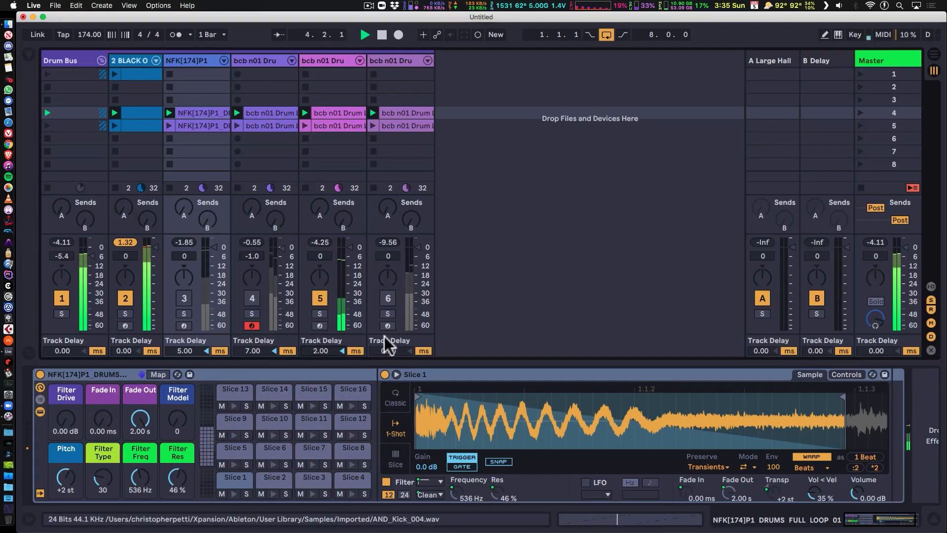
- Audition the third bcb n01 loop alone with the kit, and reactivate all muted drum tracks
left_click(388, 298)
left_click(319, 297)
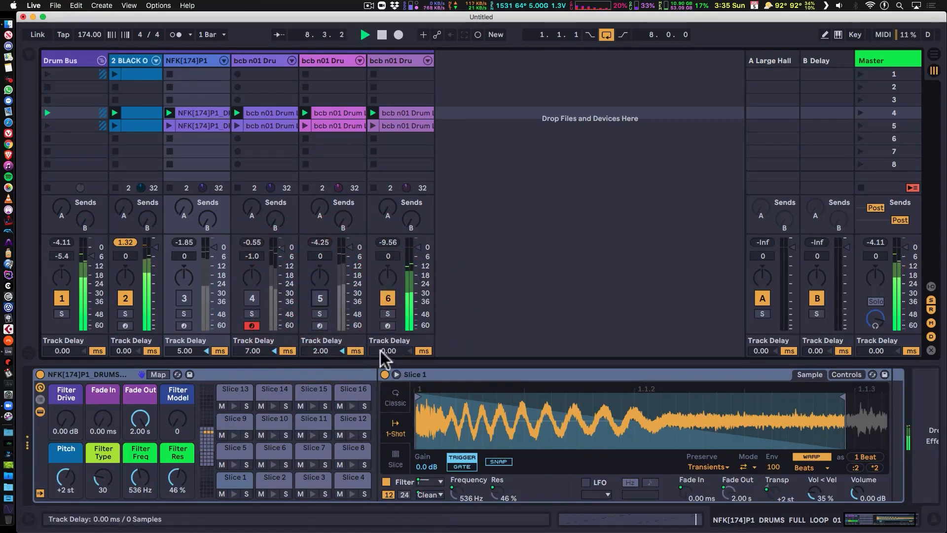
left_click(320, 299)
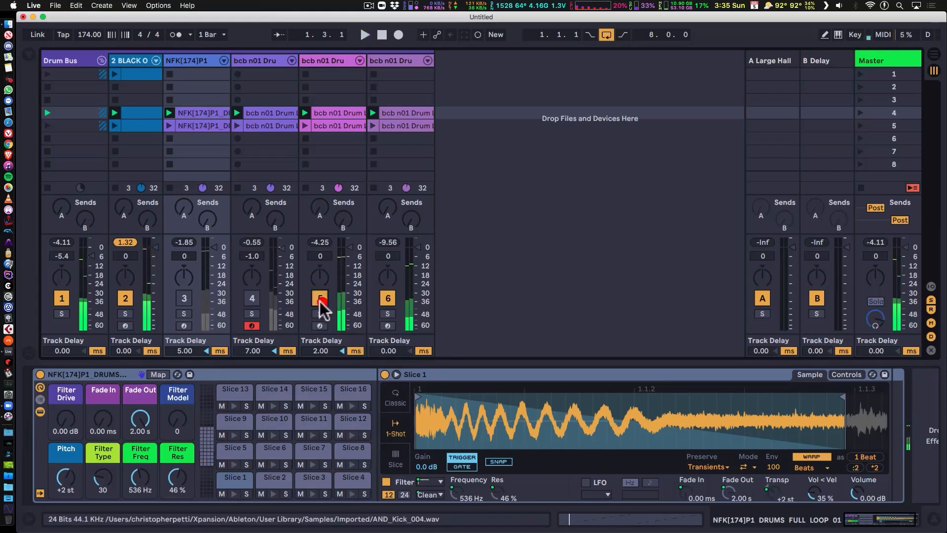
left_click(252, 298)
left_click(184, 298)
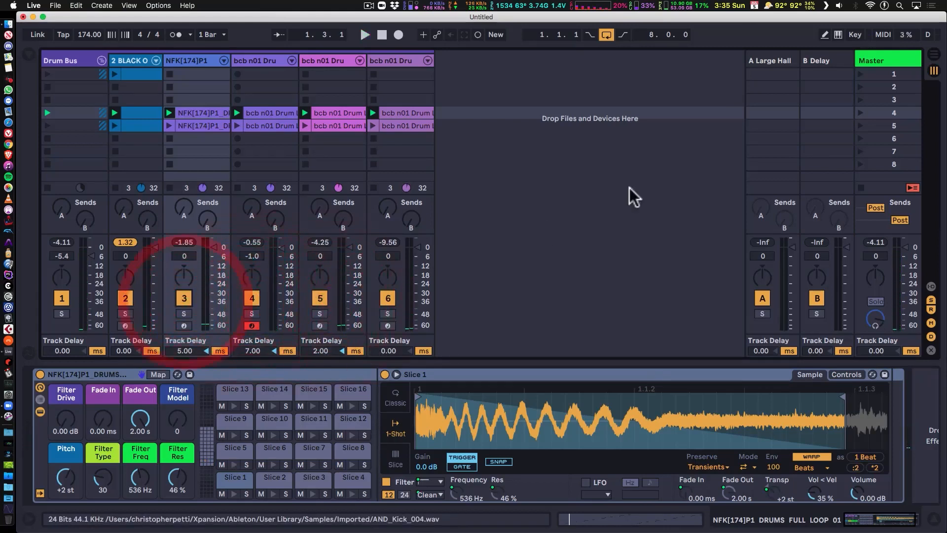
- Play scenes 4 and 5 with all drum layers and set the first bcb n01 loop's track delay to 5 ms
left_click(857, 111)
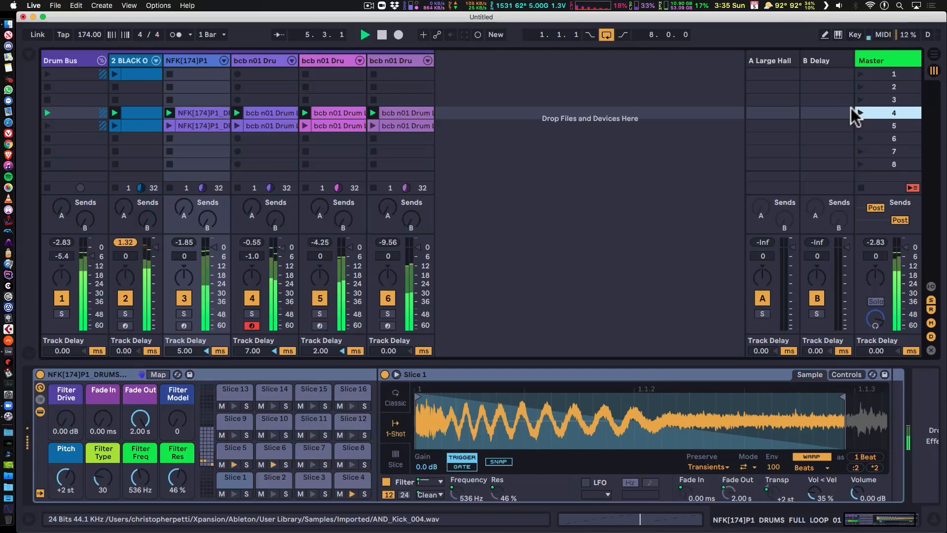
left_click(859, 126)
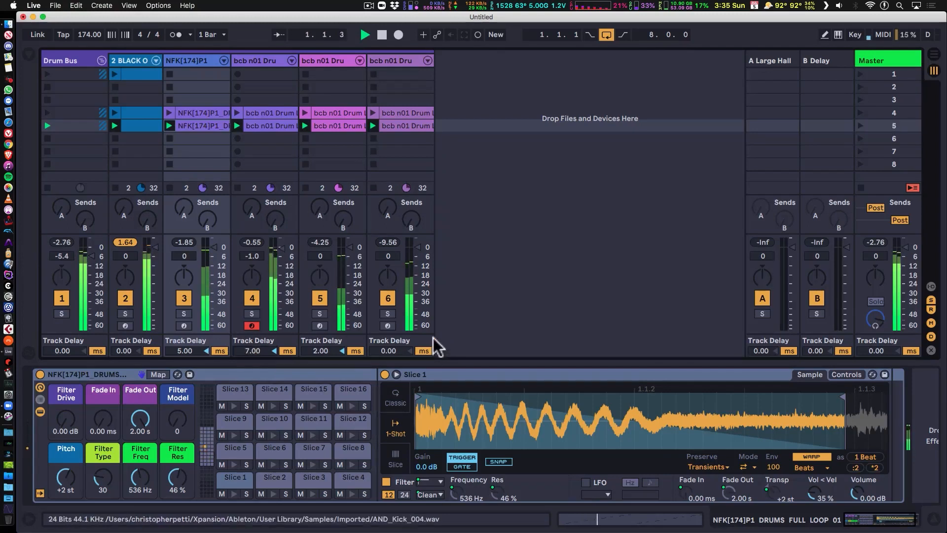
key("Down")
key("Down")
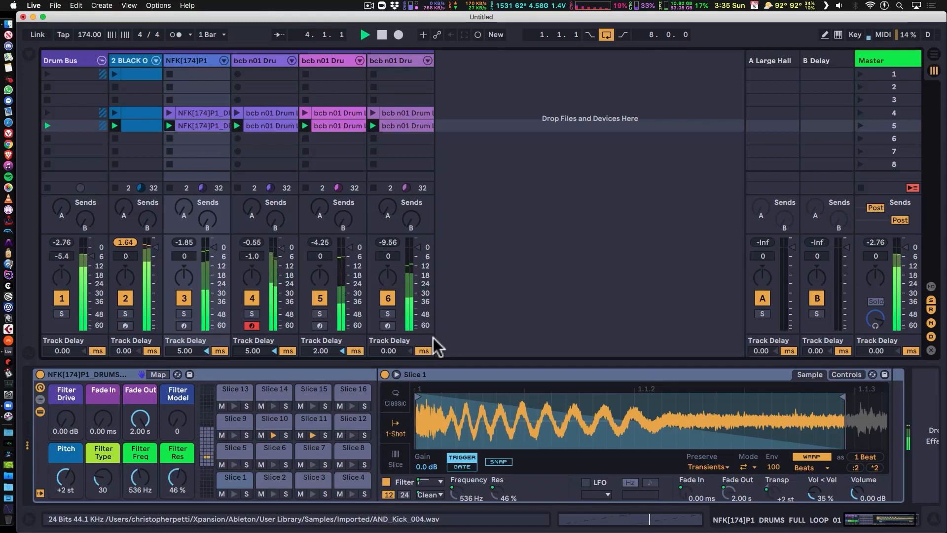
- Compare the mix with the third and second bcb n01 loops muted and active, and lower the second loop's volume to -4.9 dB
left_click(388, 298)
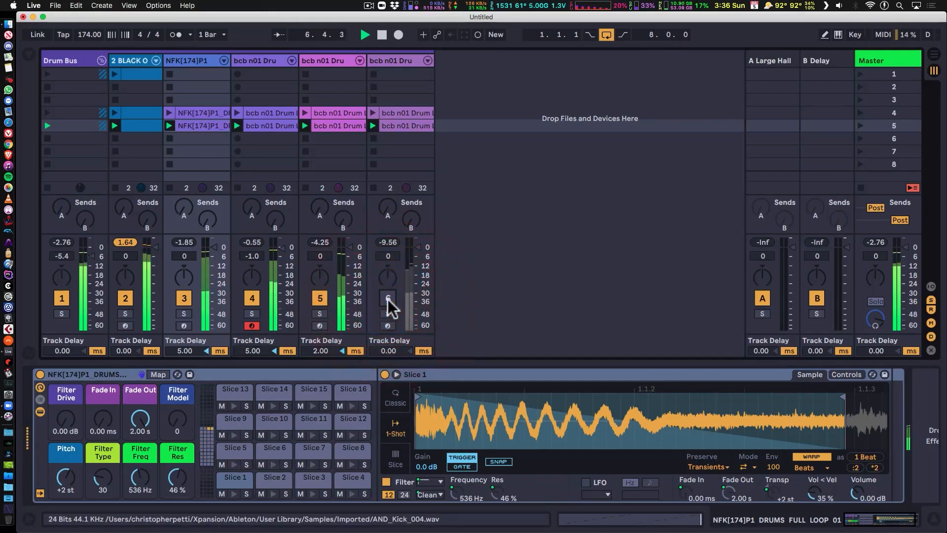
left_click(387, 298)
left_click(319, 298)
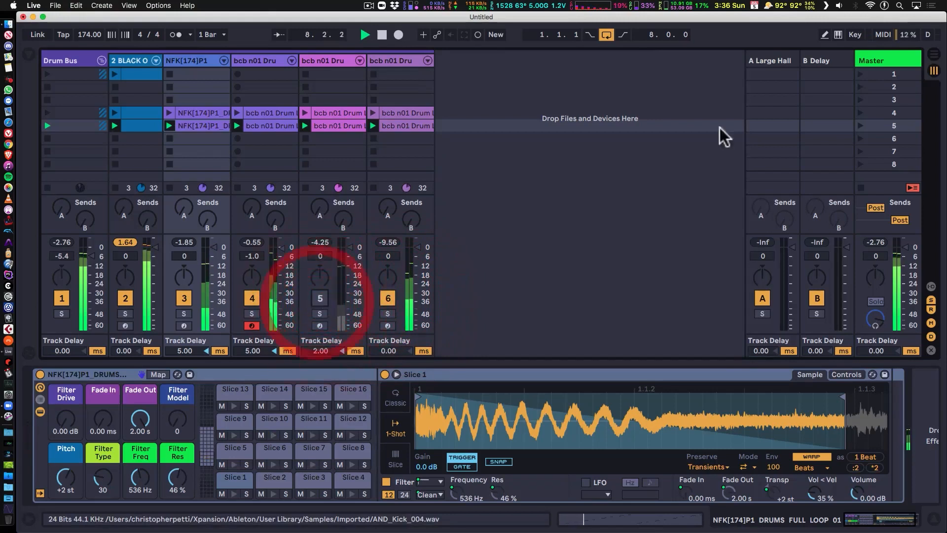
left_click(861, 113)
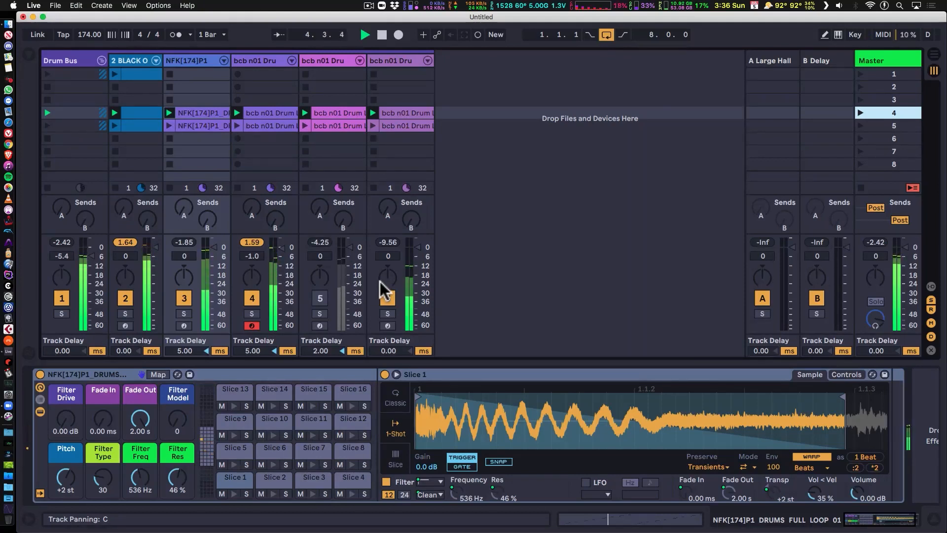
left_click(318, 298)
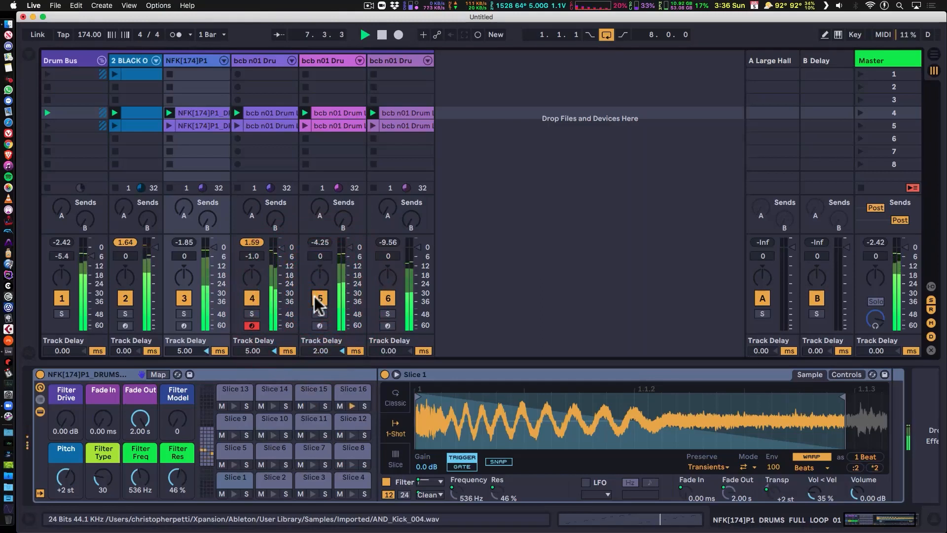
left_click_drag(320, 255, 321, 279)
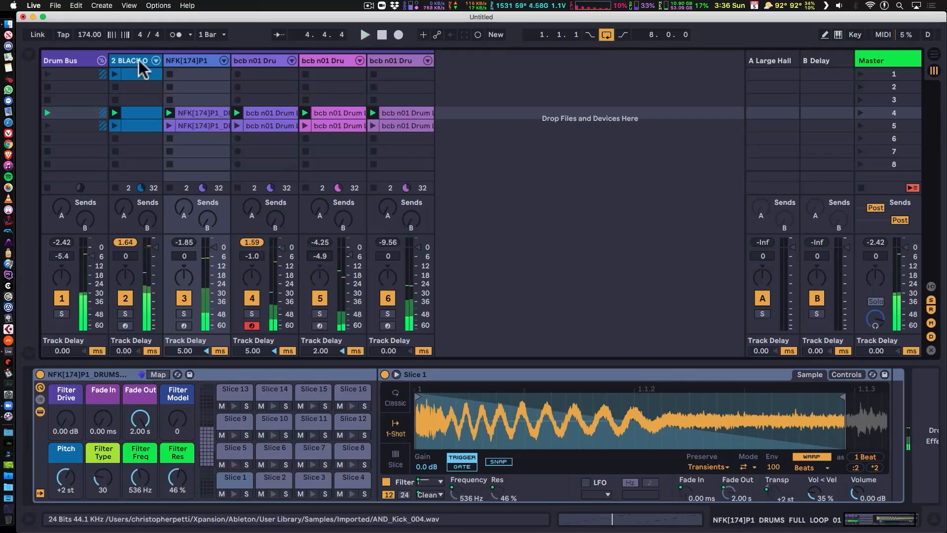
- Fold and unfold the Drum Bus group, and select all five drum tracks inside it
left_click(101, 61)
left_click(305, 243)
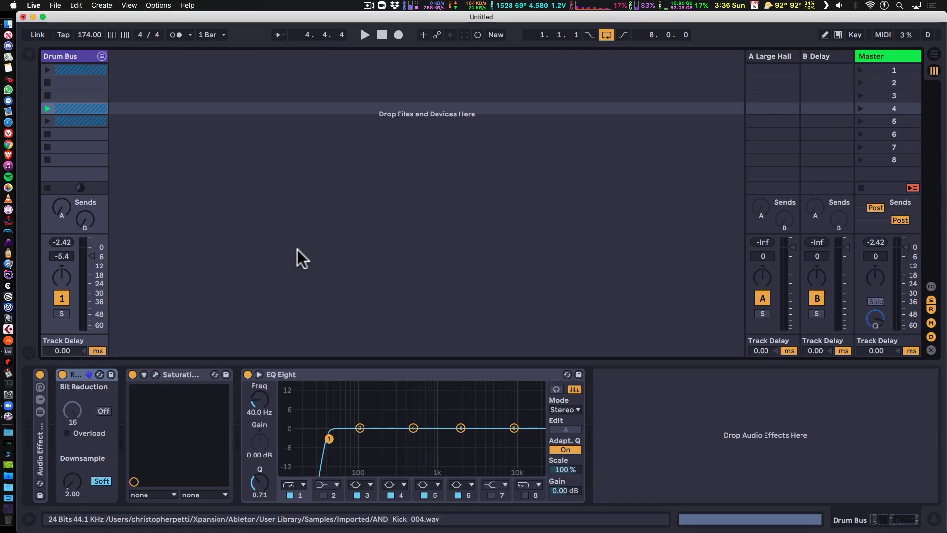
left_click(101, 56)
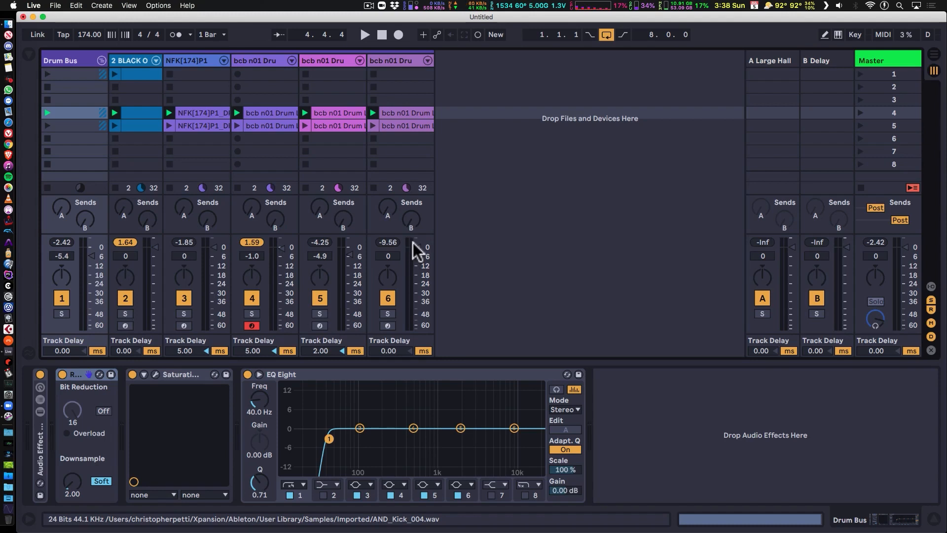
left_click(141, 61)
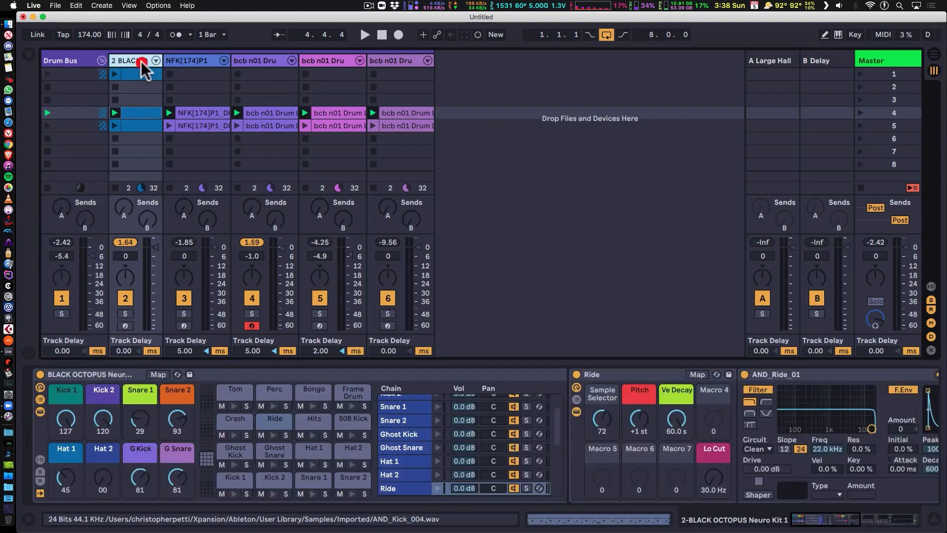
left_click(408, 59)
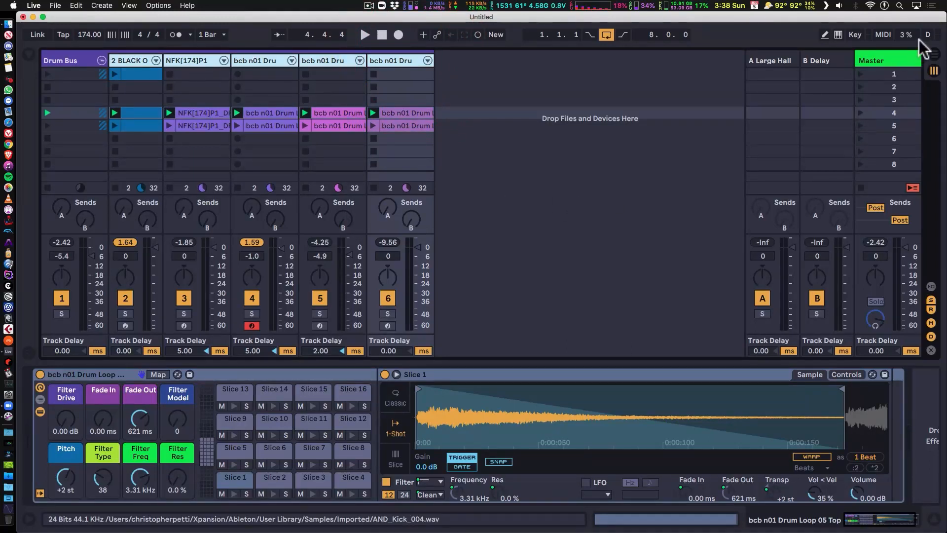
- Play scene 4 and freeze all five drum tracks inside the Drum Bus
left_click(857, 110)
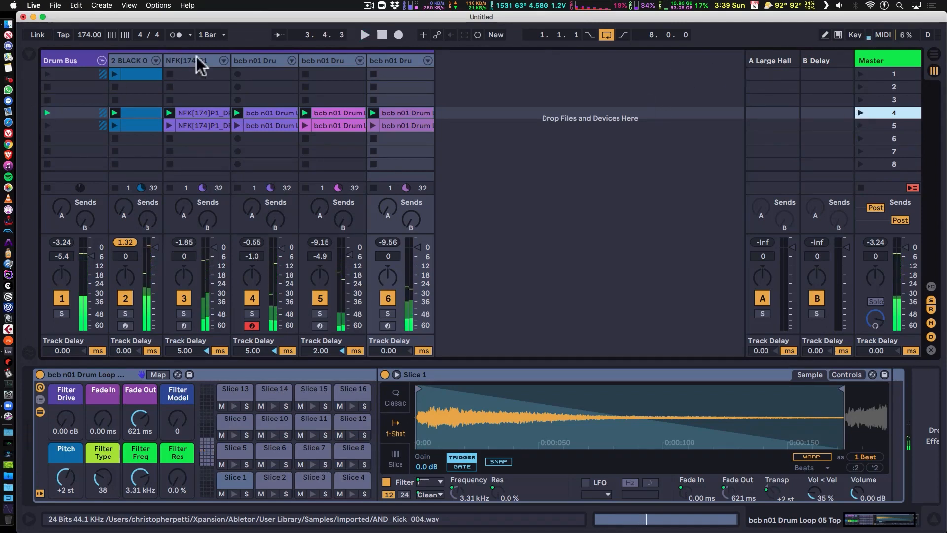
left_click(145, 59)
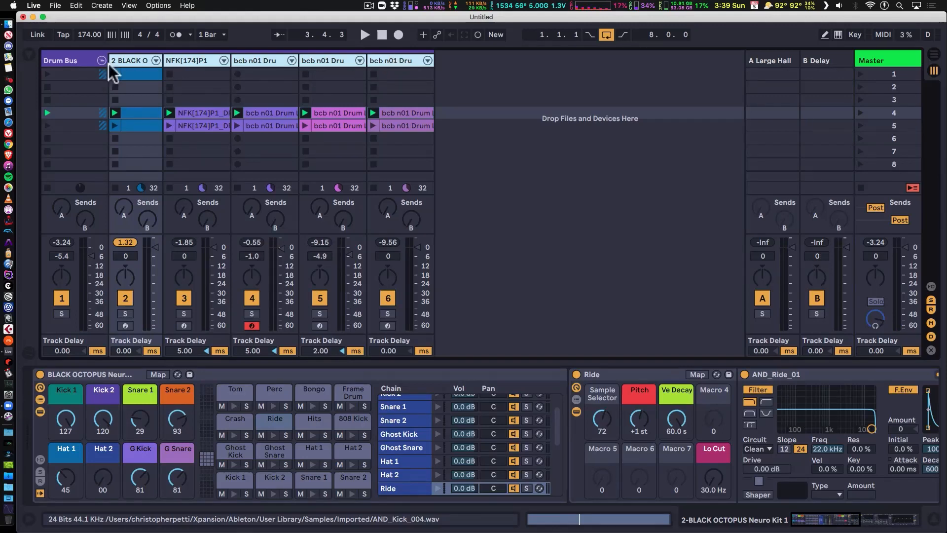
right_click(393, 60)
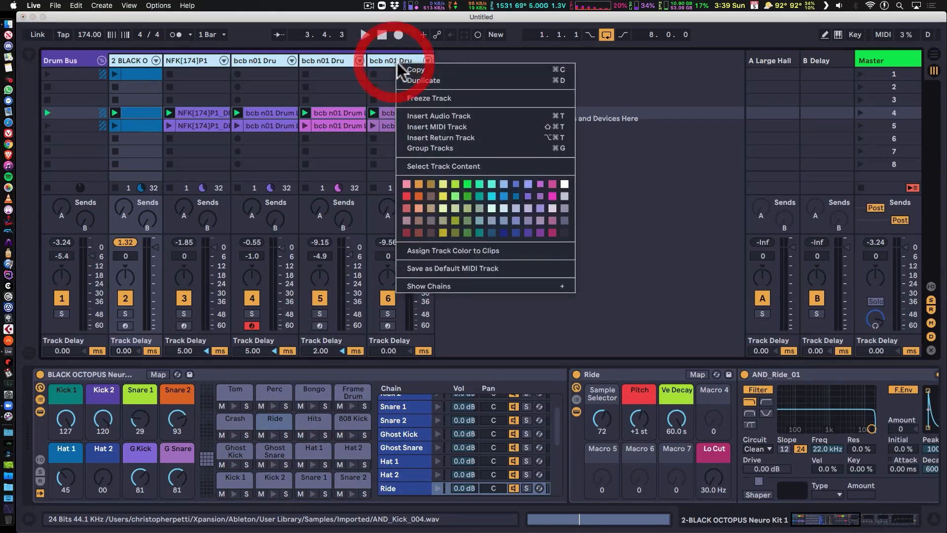
left_click(435, 99)
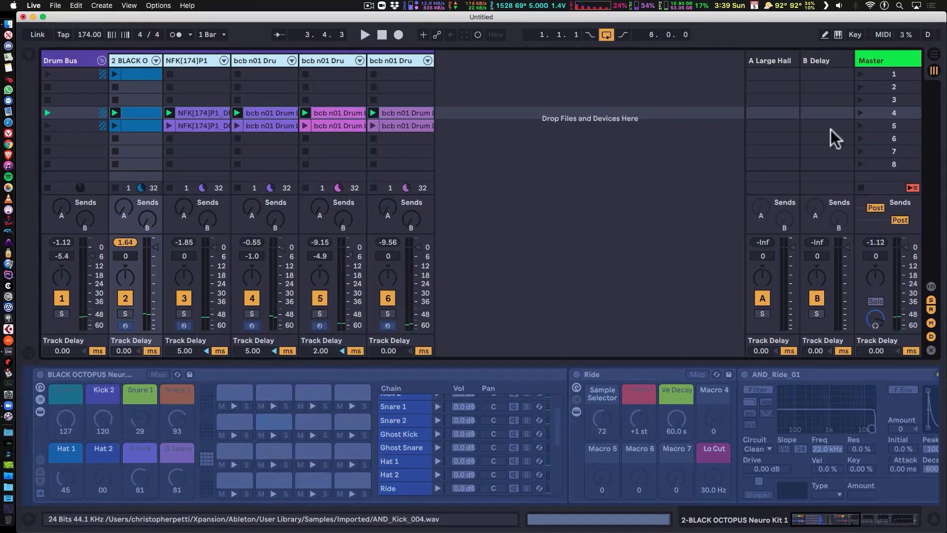
- Play scene 4 with the frozen tracks, and unfold and fold the BLACK OCTOPUS kit's chains in the mixer
left_click(859, 114)
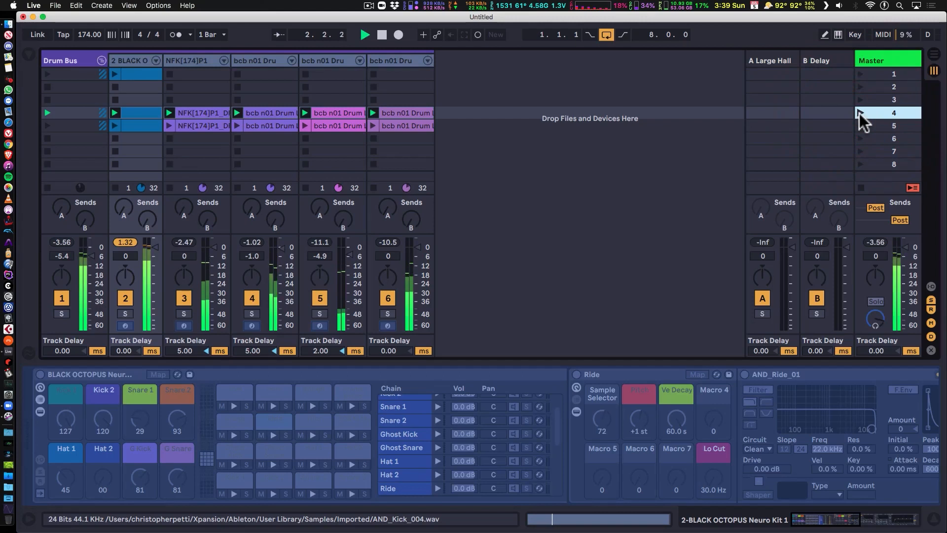
key("space")
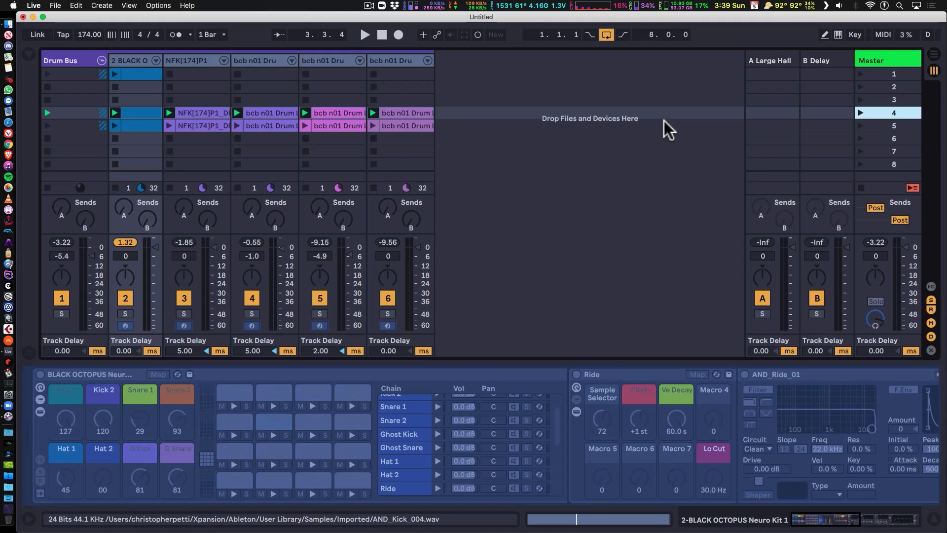
left_click(154, 60)
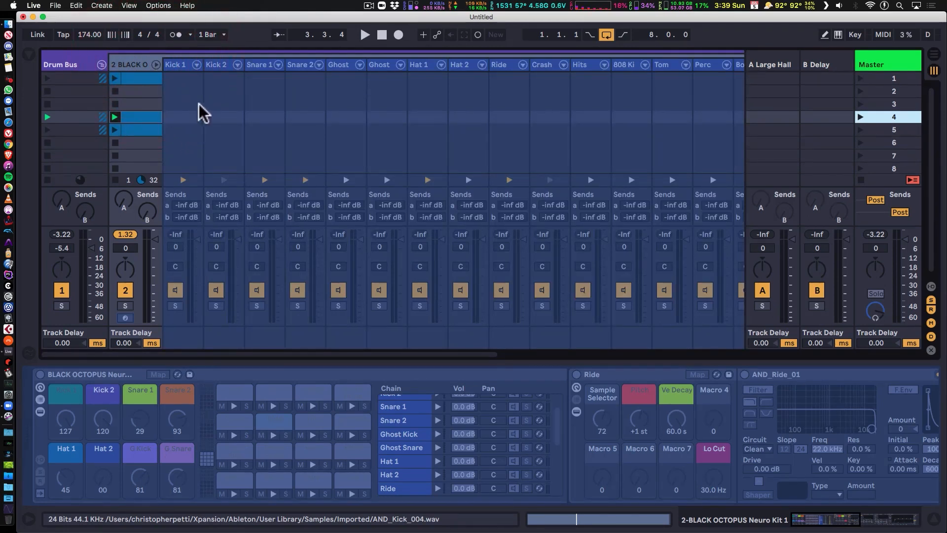
left_click(177, 65)
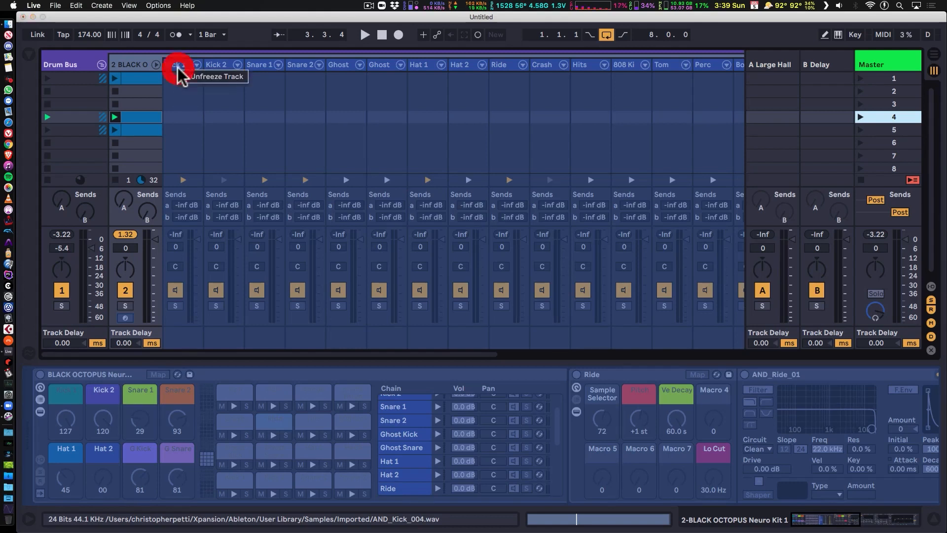
left_click(177, 65)
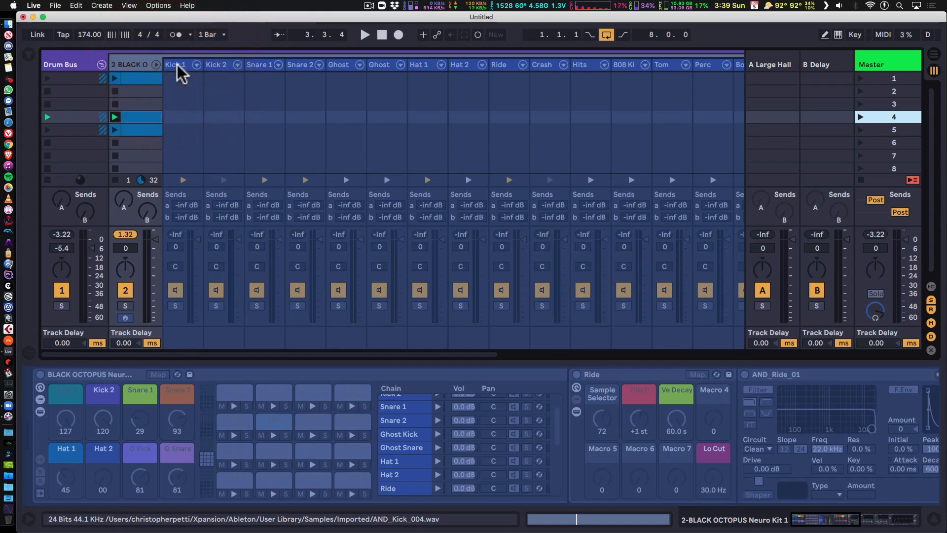
left_click(156, 65)
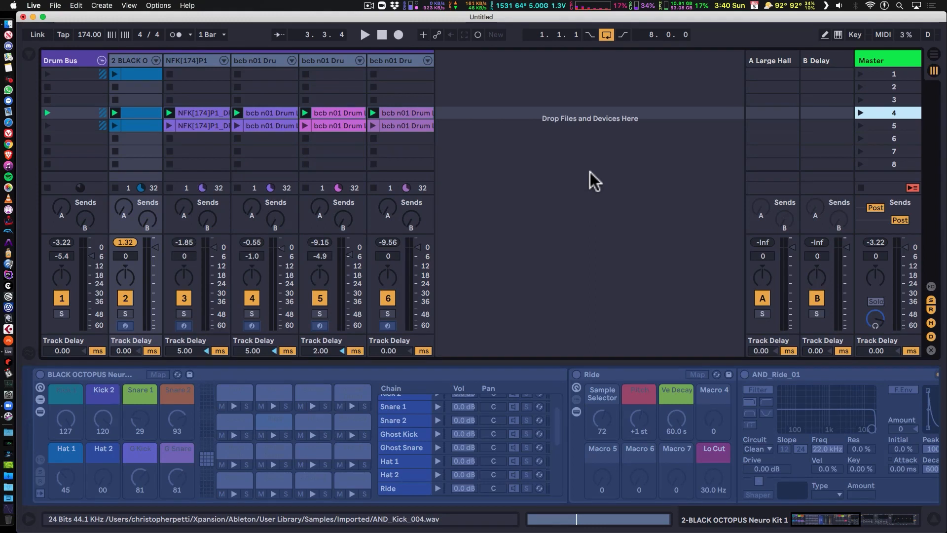
- Hide the device view, and fold and unfold the Drum Bus group
left_click(598, 288)
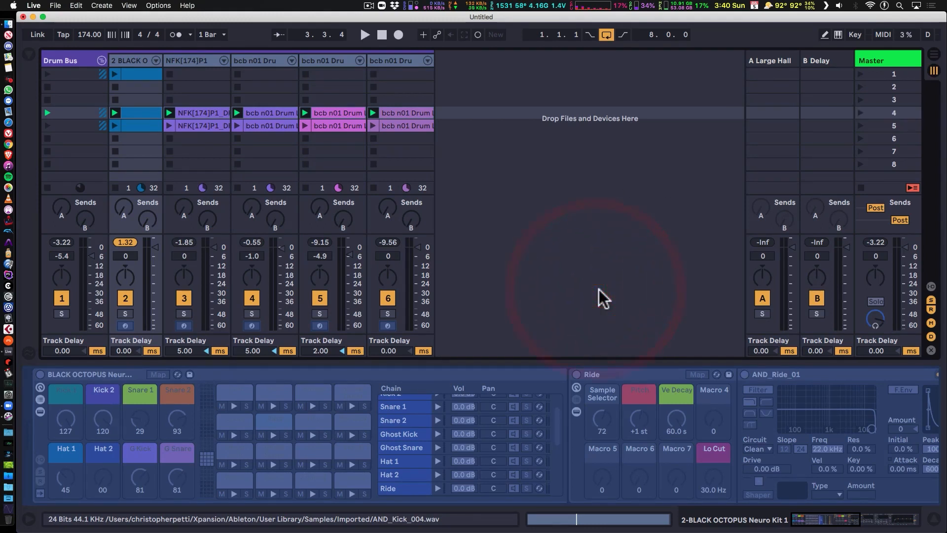
key("super+alt+l")
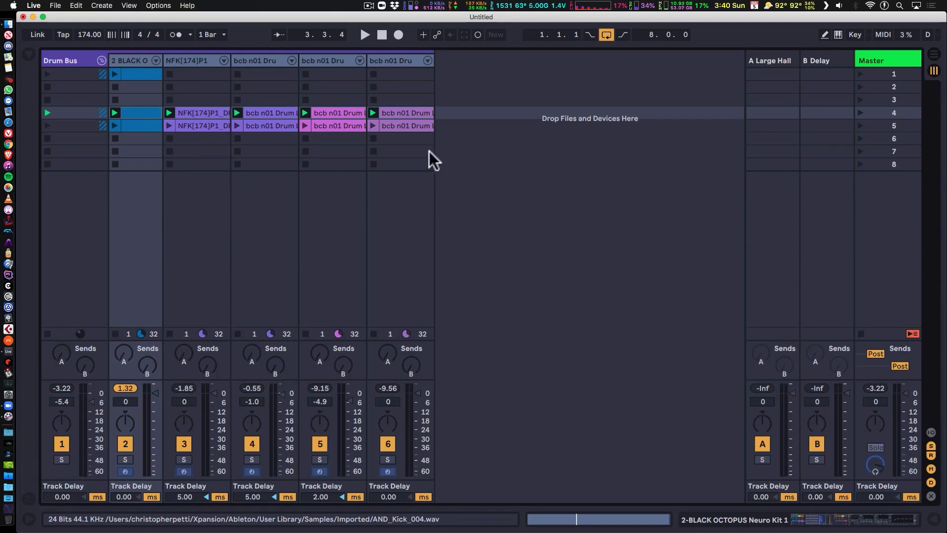
left_click(101, 60)
left_click(100, 57)
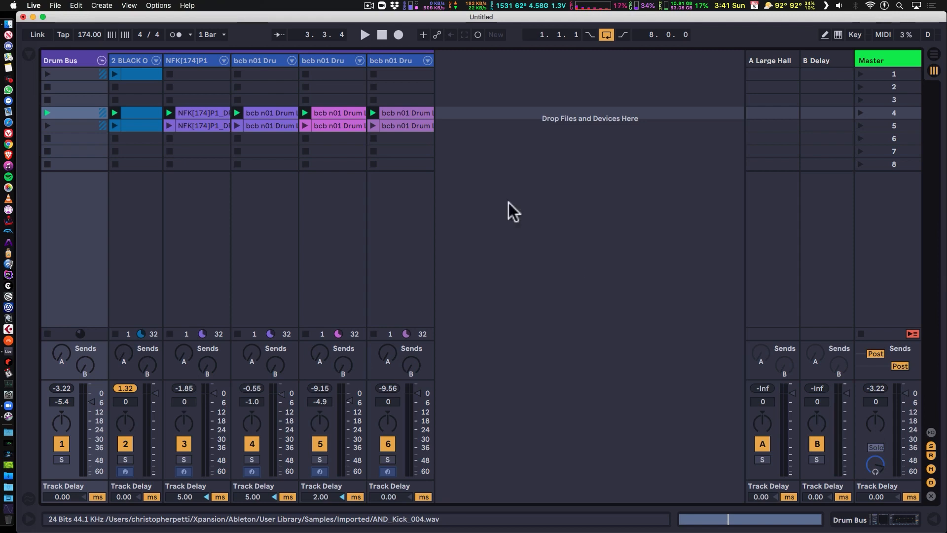
- Unfreeze only the BLACK OCTOPUS kit track and leave its mixer chains folded
left_click(124, 60)
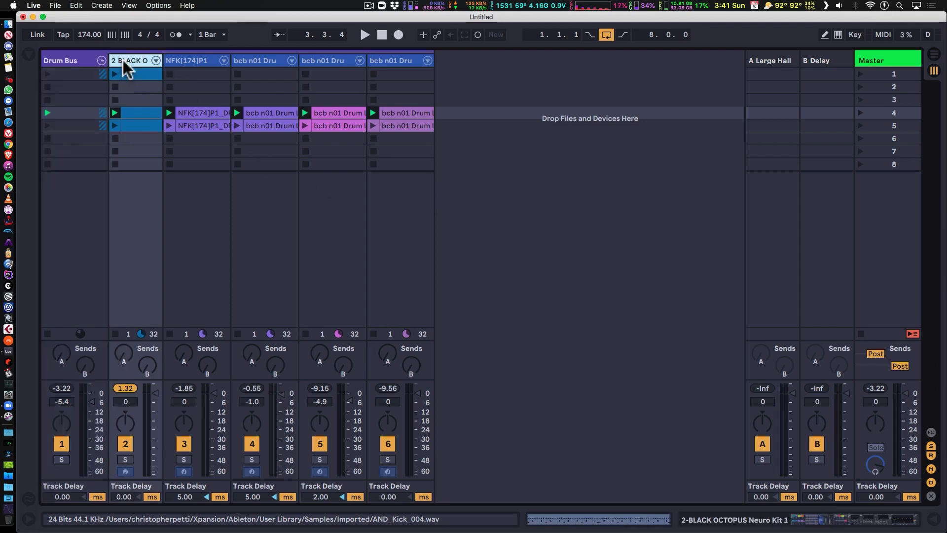
left_click(156, 61)
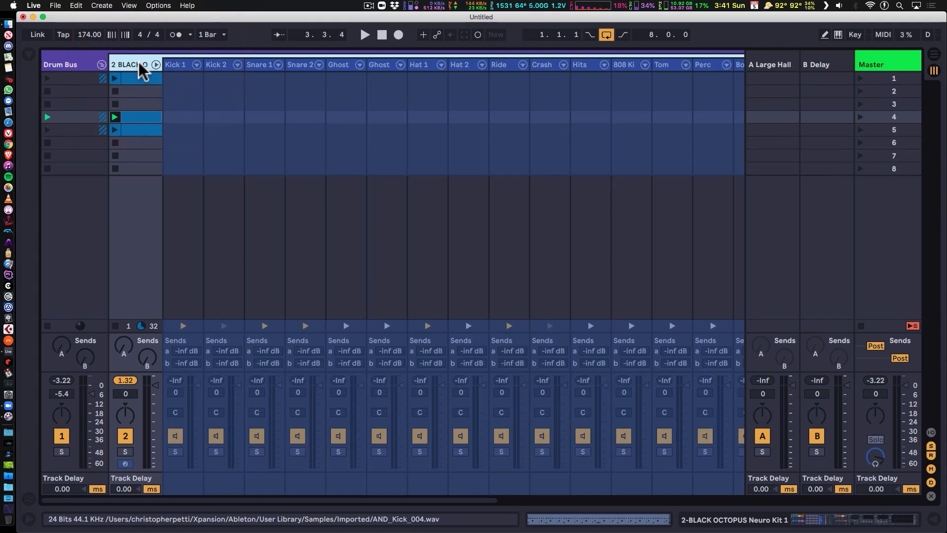
left_click(154, 65)
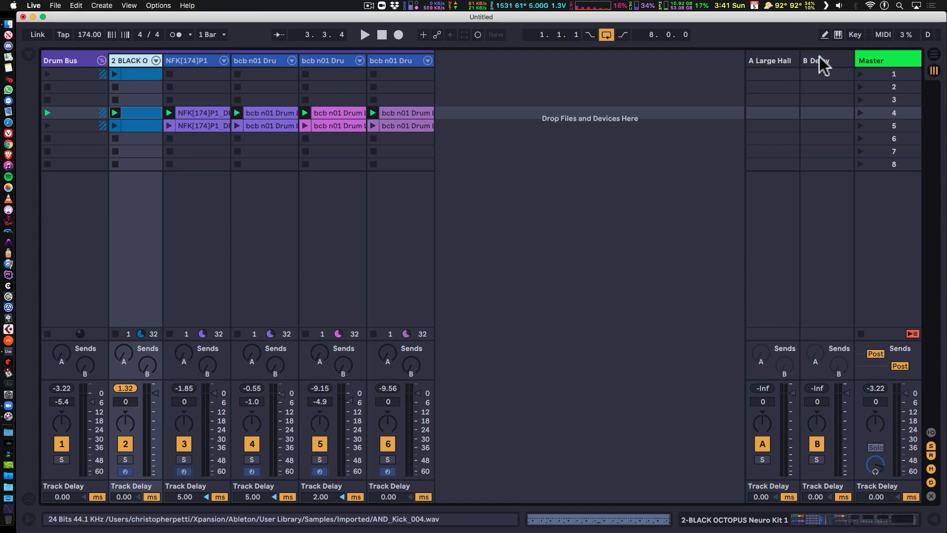
left_click(156, 60)
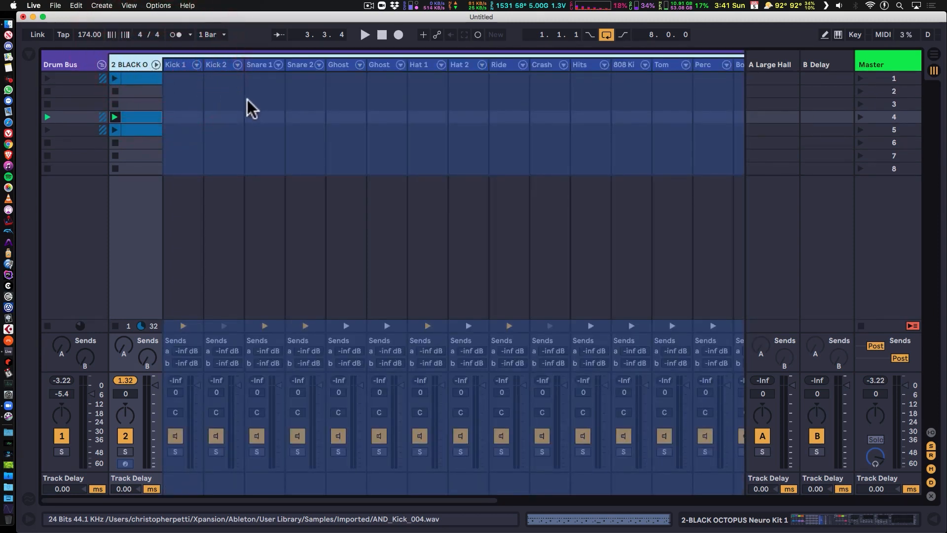
right_click(141, 63)
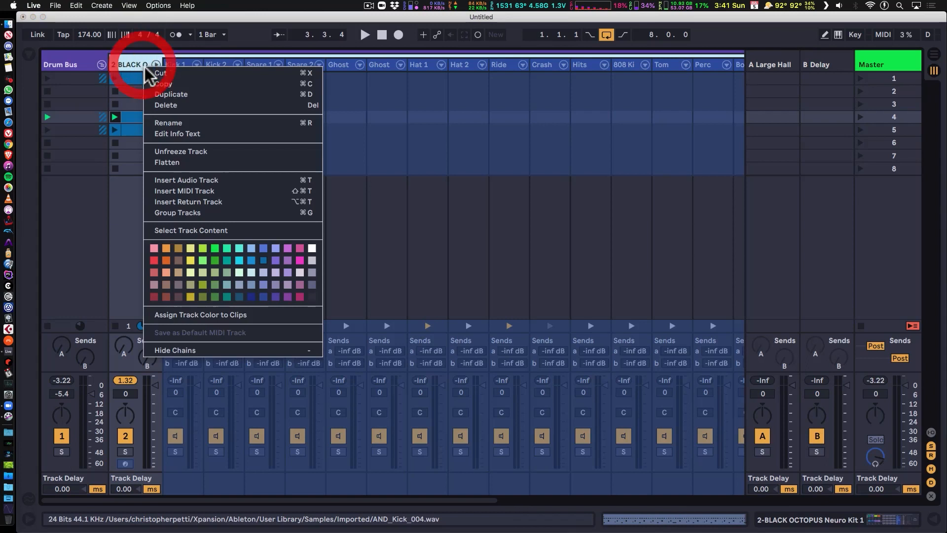
left_click(200, 151)
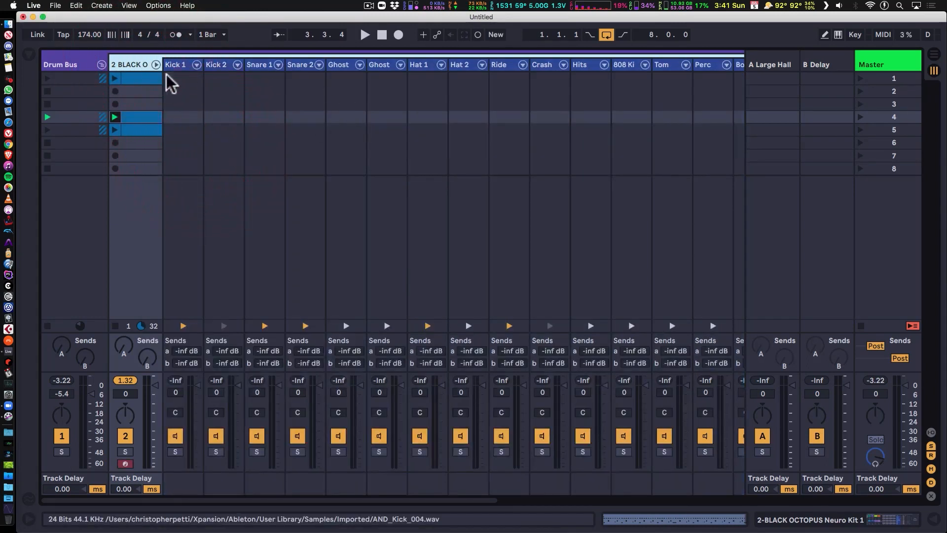
left_click(154, 65)
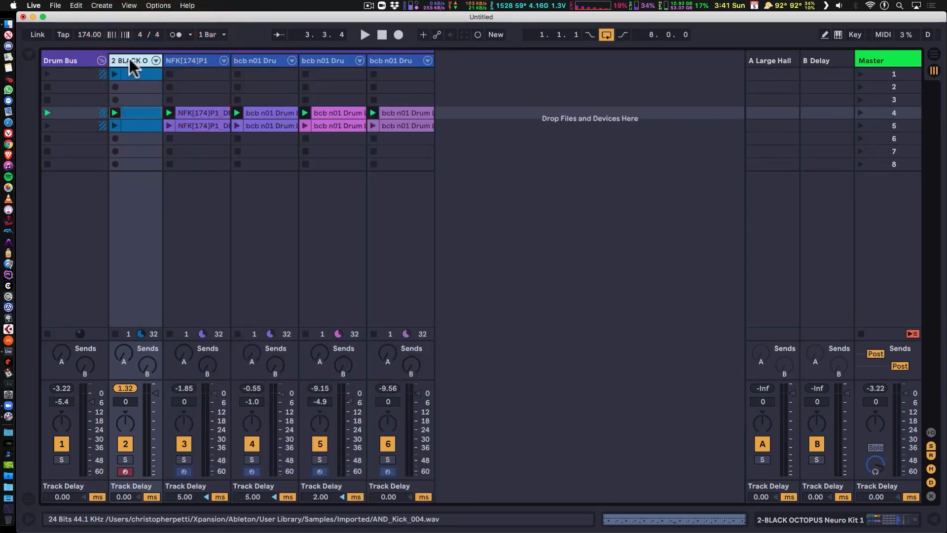
- Open the BLACK OCTOPUS kit's Drum Rack with its chain list, and show its internal Reverb and Delay return chains
double_click(129, 61)
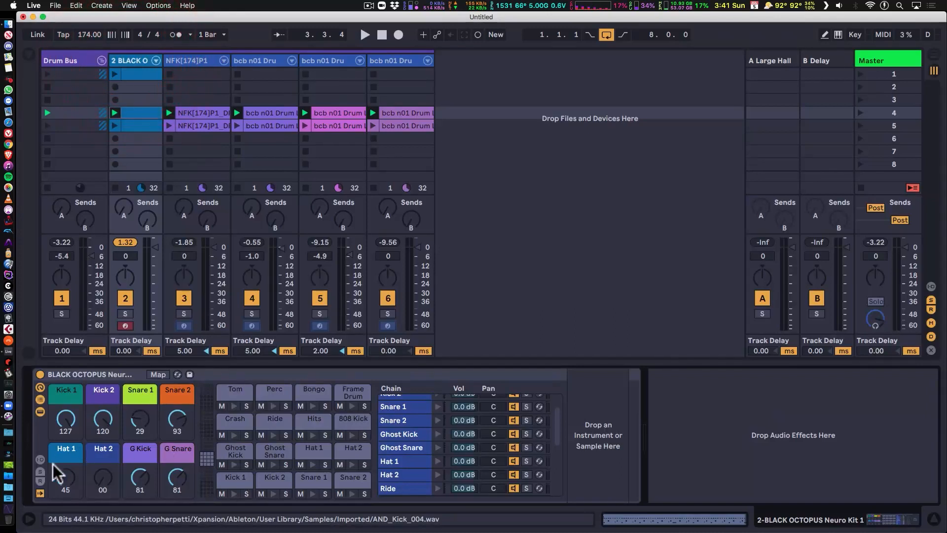
left_click(40, 399)
left_click(40, 399)
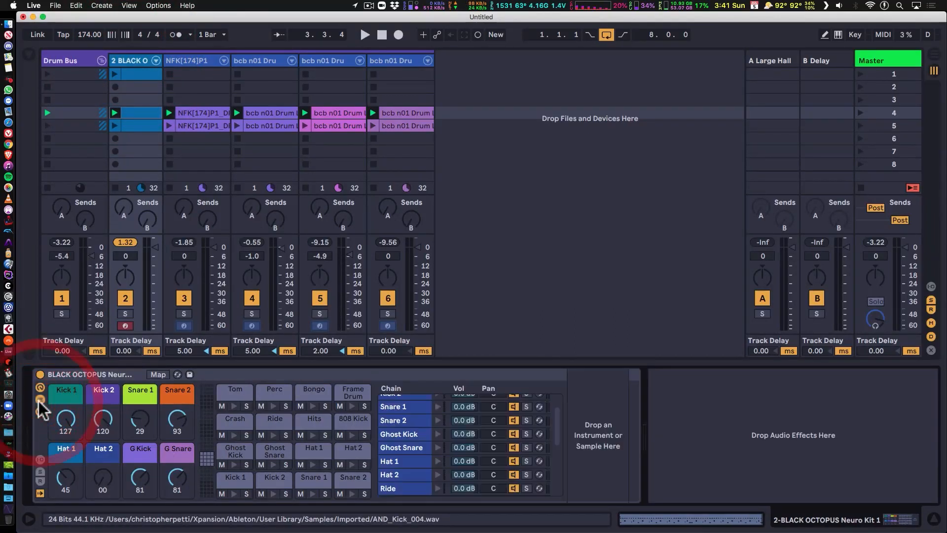
left_click(40, 481)
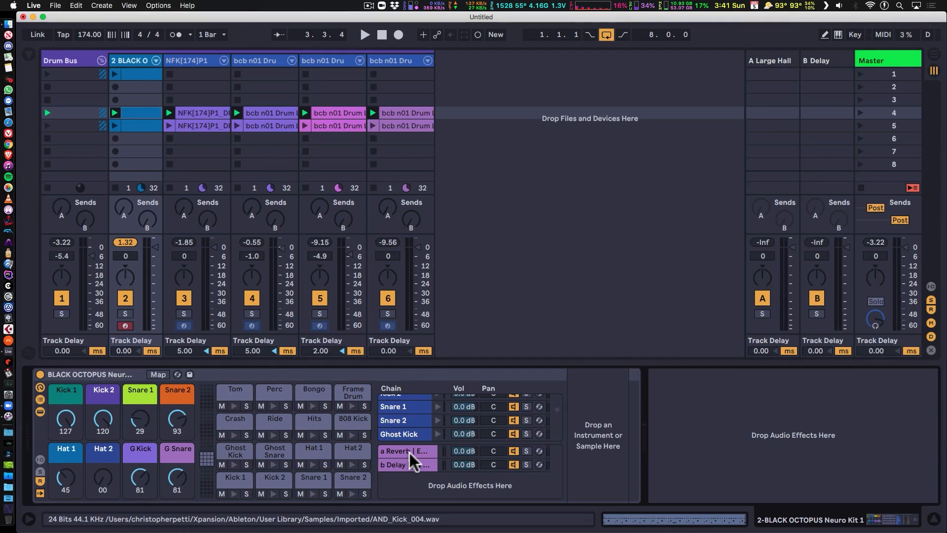
- Solo and play the kit with its chains unfolded, setting send a to -23.4 dB on Hat 1, -27.0 dB on Snare 2 and -22.8 dB on Snare 1
left_click(156, 60)
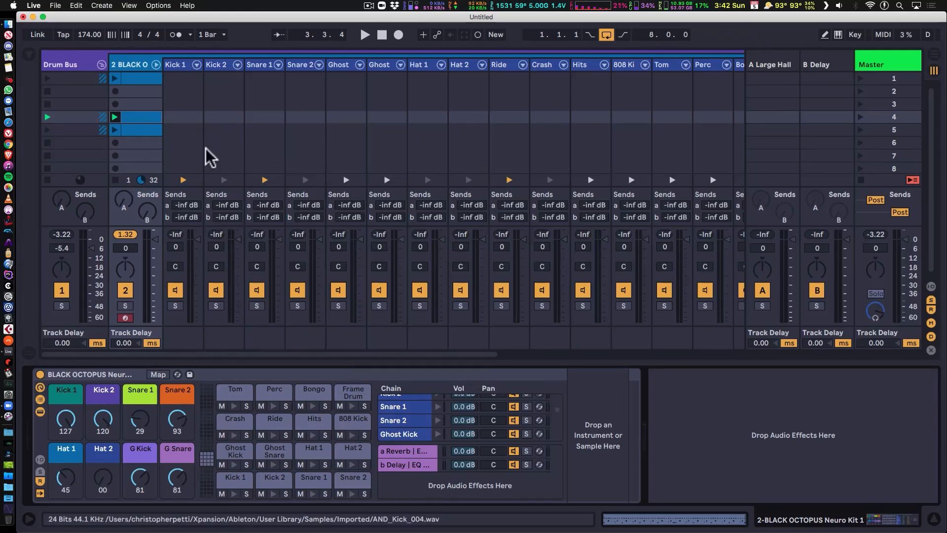
left_click(124, 306)
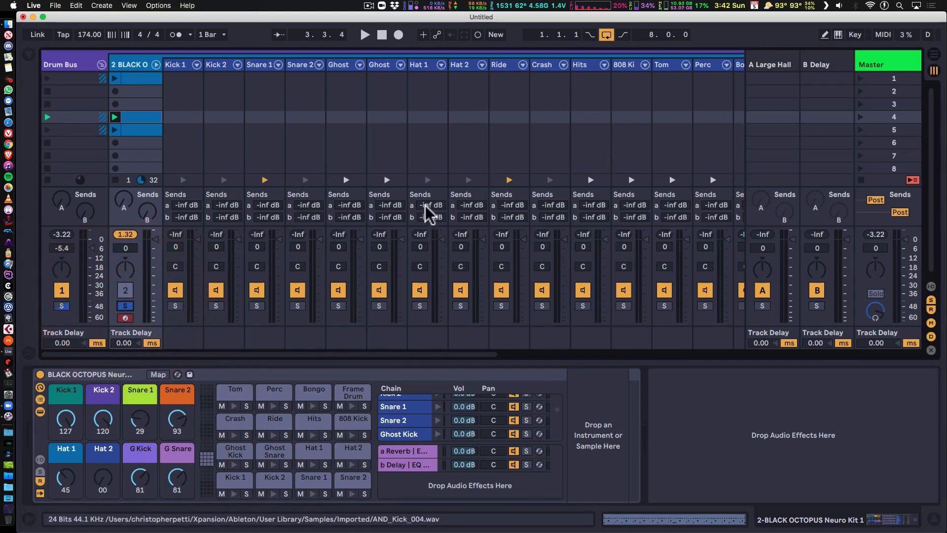
key("space")
left_click_drag(427, 206, 427, 179)
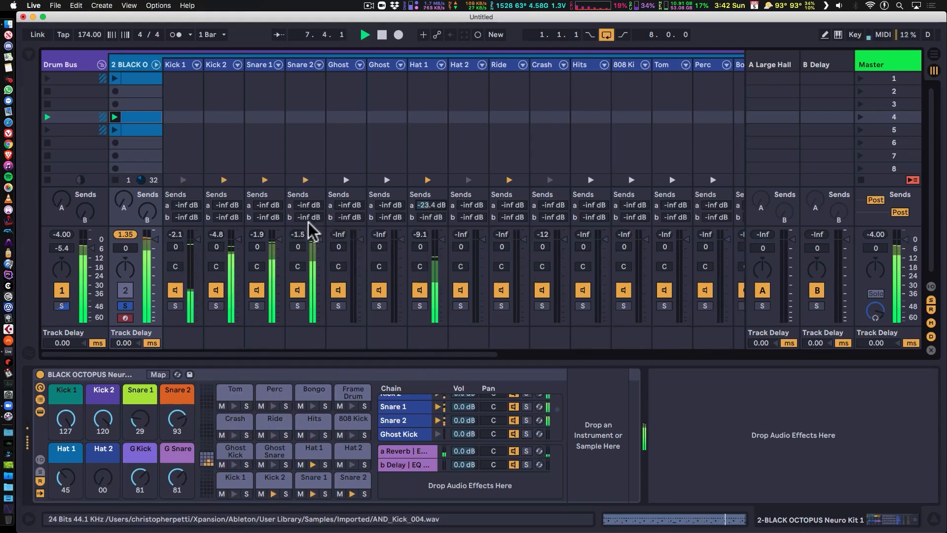
left_click_drag(310, 204, 263, 206)
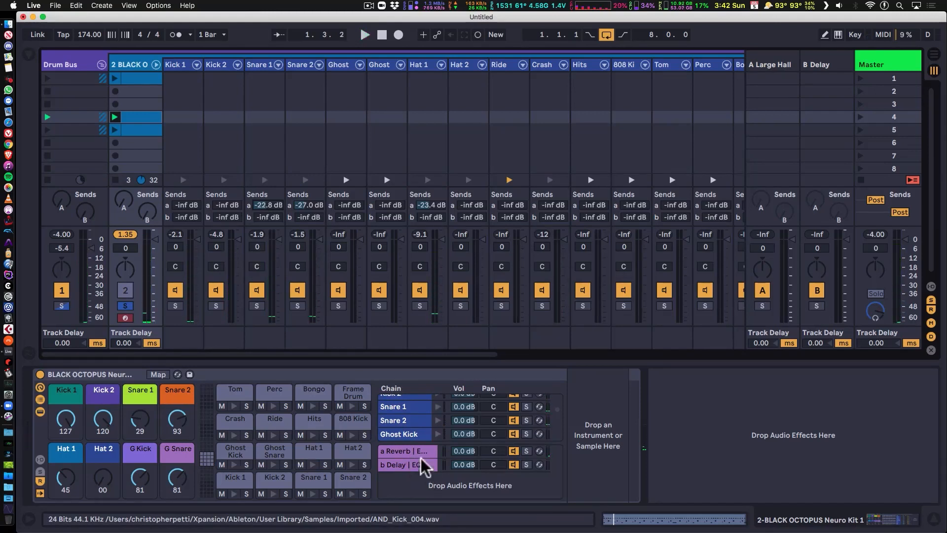
- Examine the devices on the kit's internal Reverb and Delay return chains
left_click(409, 450)
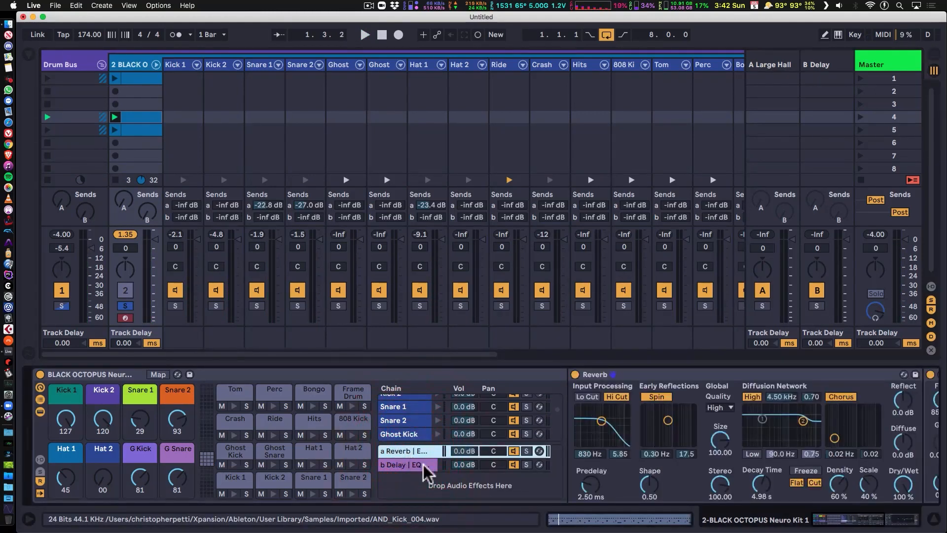
scroll(428, 474, "right", 3)
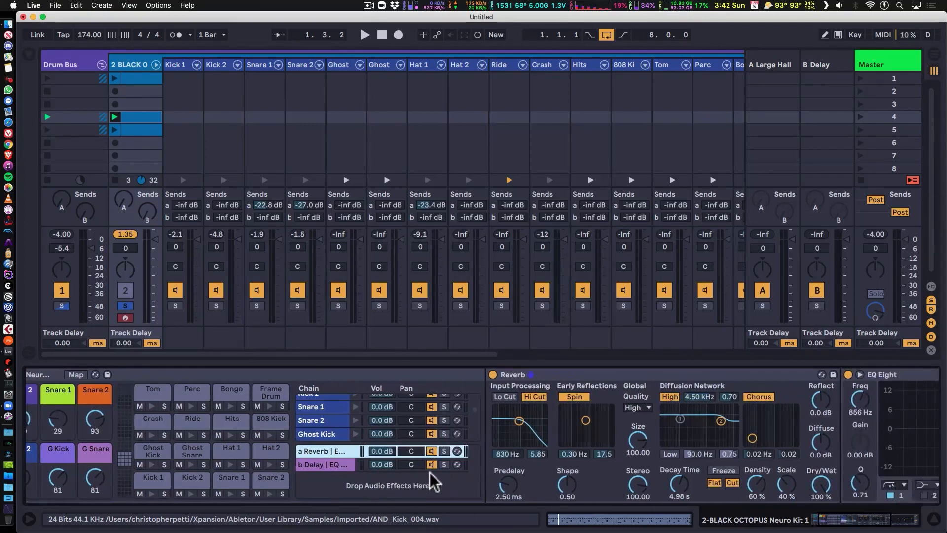
scroll(431, 481, "right", 1)
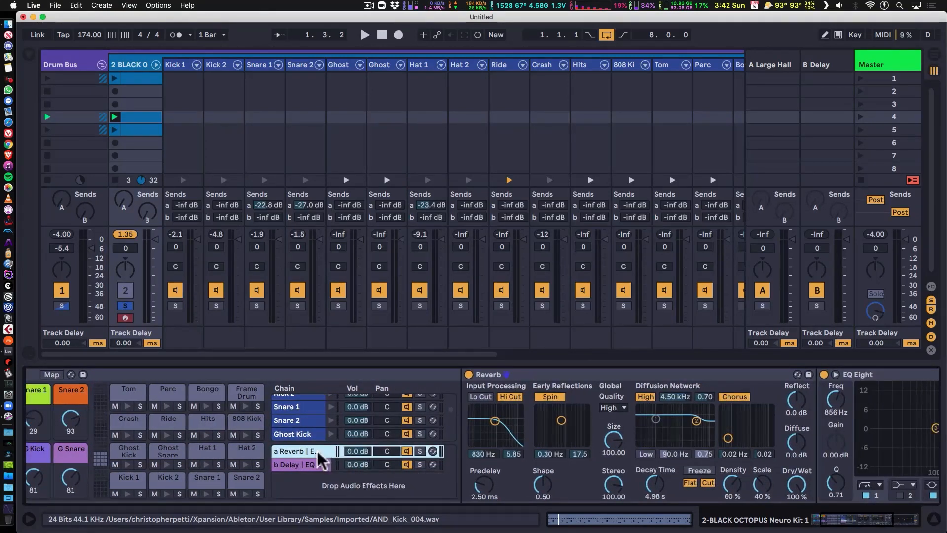
left_click(291, 466)
left_click(296, 451)
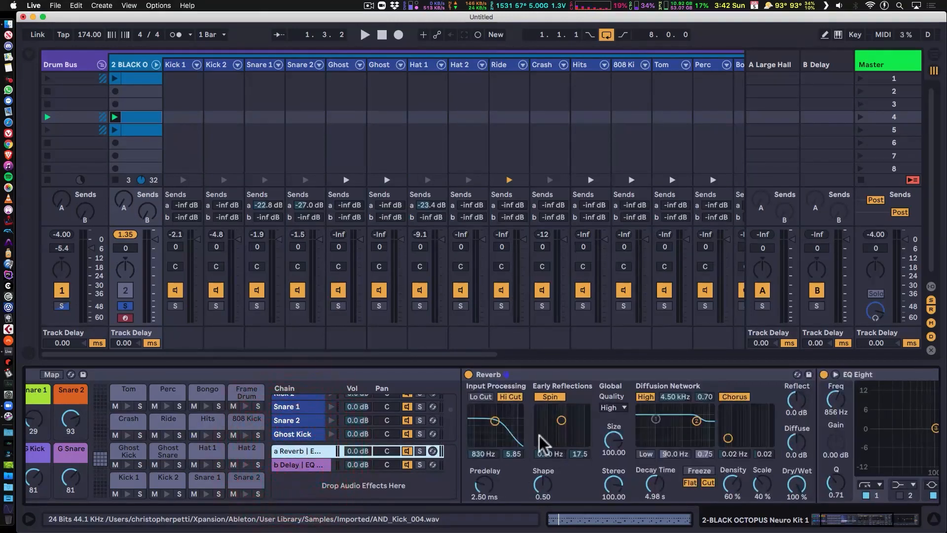
scroll(543, 444, "right", 10)
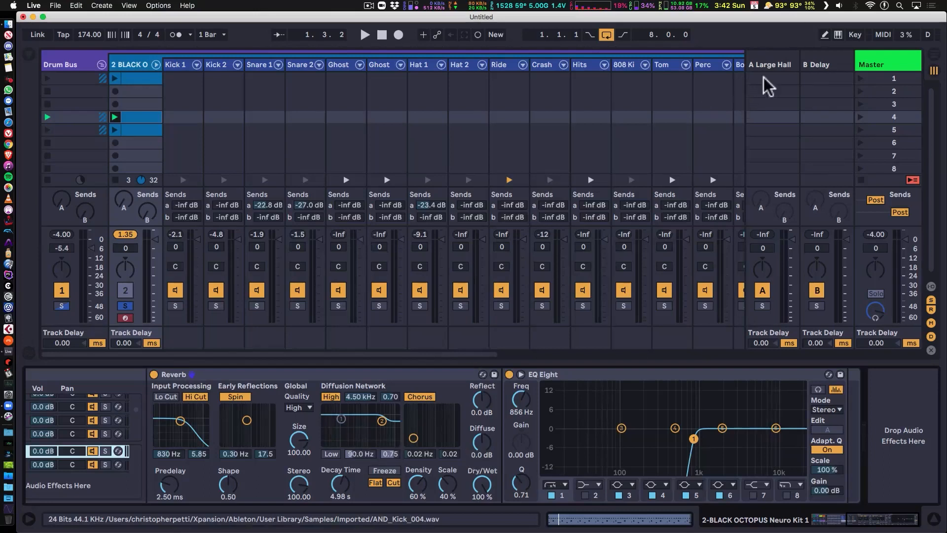
- Compare the devices on the A Large Hall and B Delay return tracks with the kit's own Reverb return
left_click(779, 66)
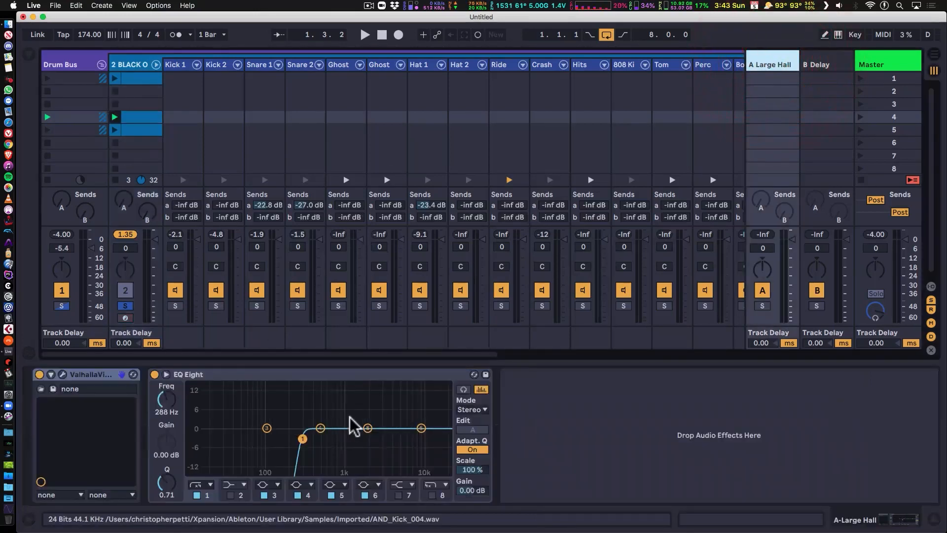
left_click(831, 66)
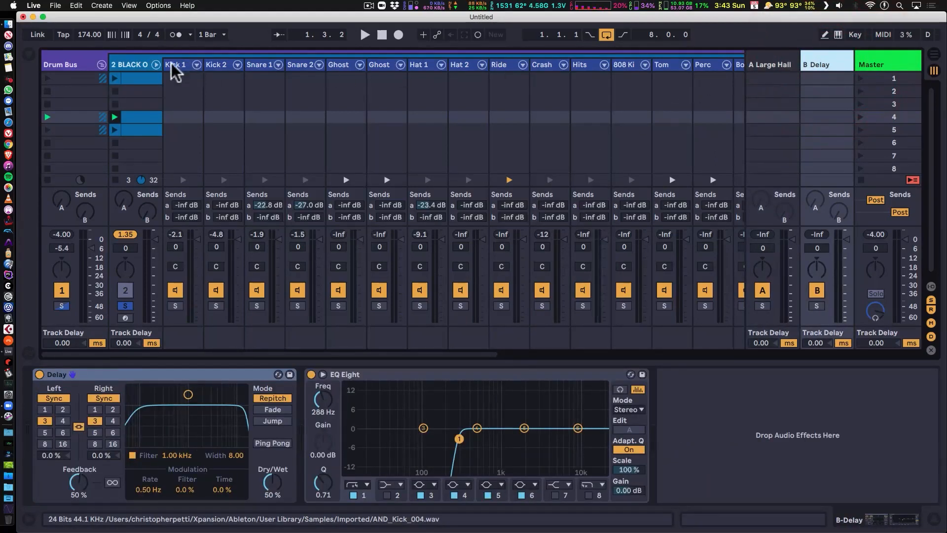
left_click(138, 65)
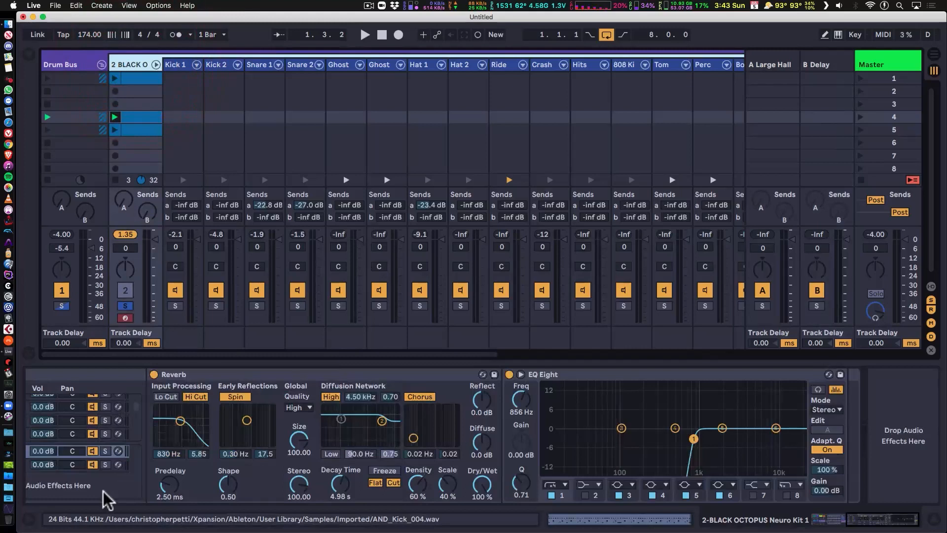
- Freeze the BLACK OCTOPUS kit track and fold its unfolded chains back into a single track
scroll(105, 498, "left", 10)
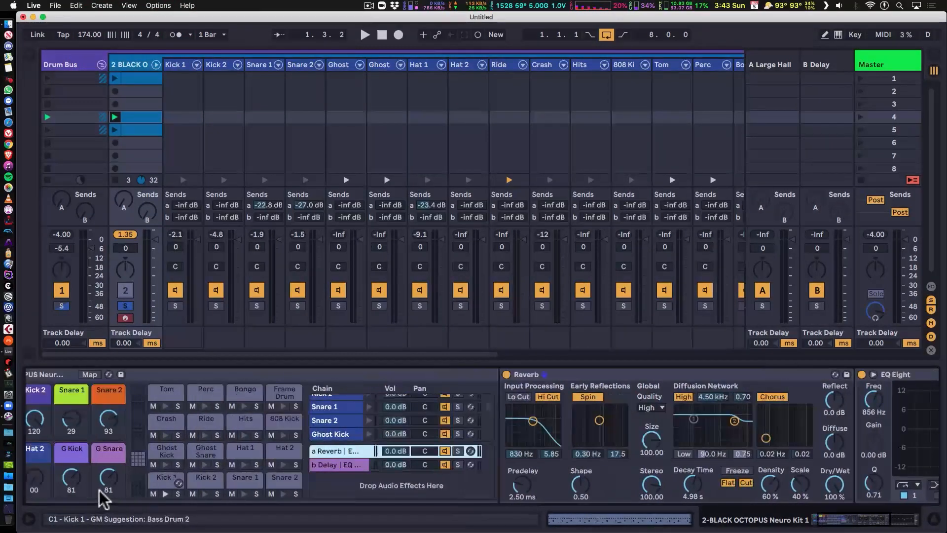
scroll(103, 498, "left", 5)
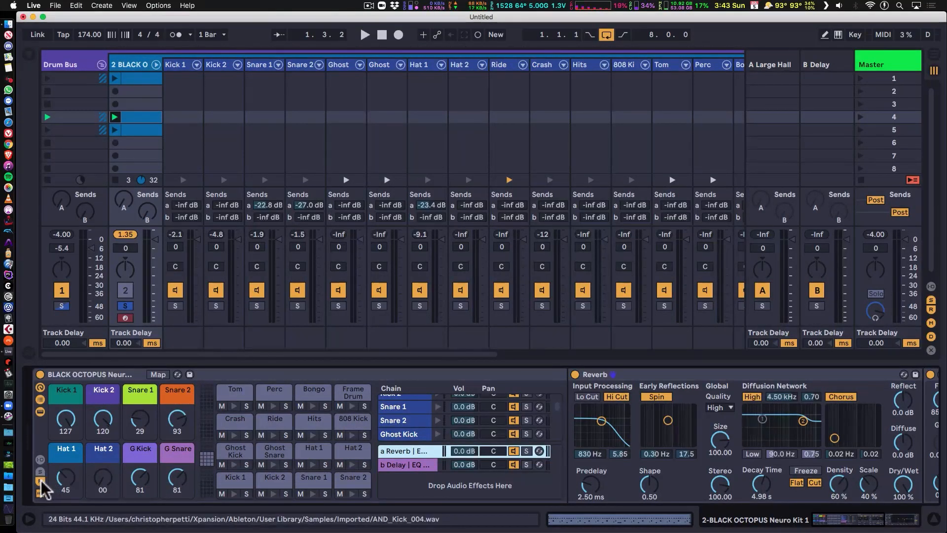
right_click(136, 68)
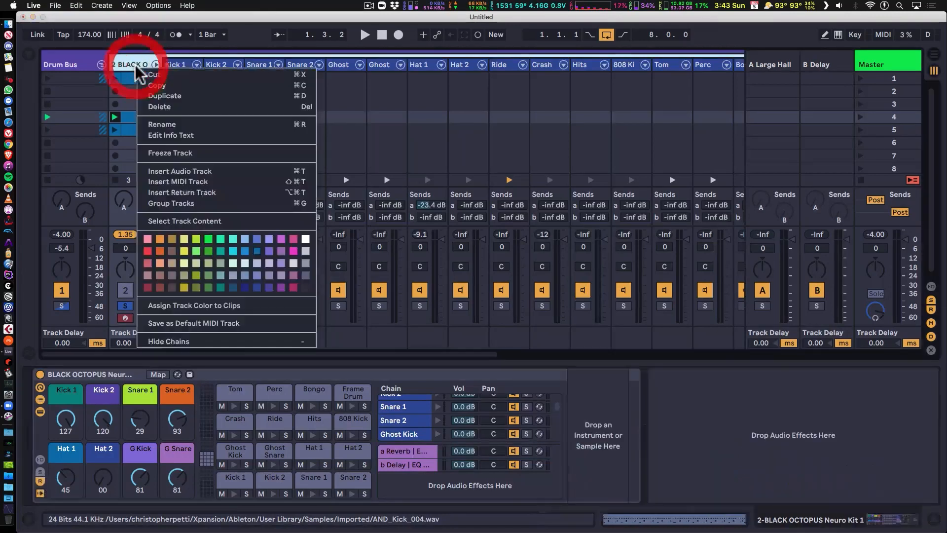
left_click(162, 153)
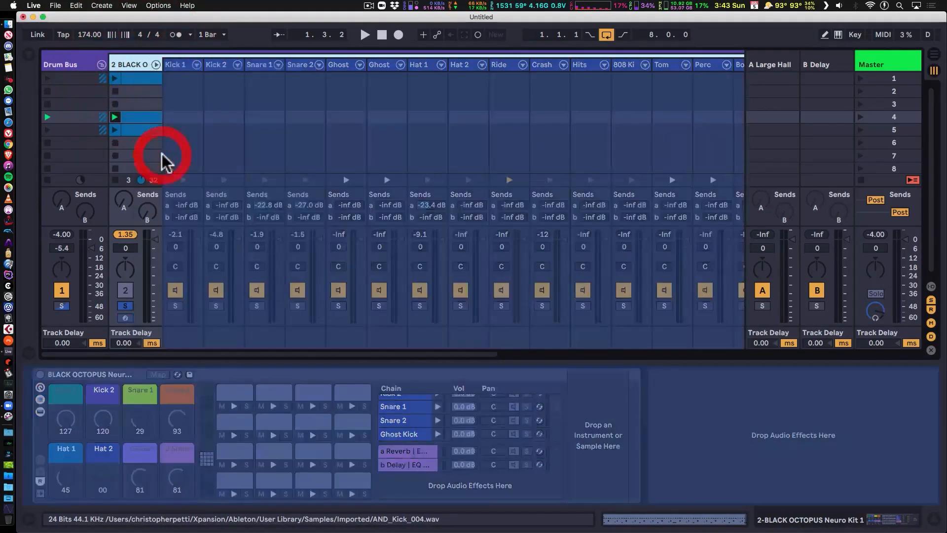
left_click(156, 64)
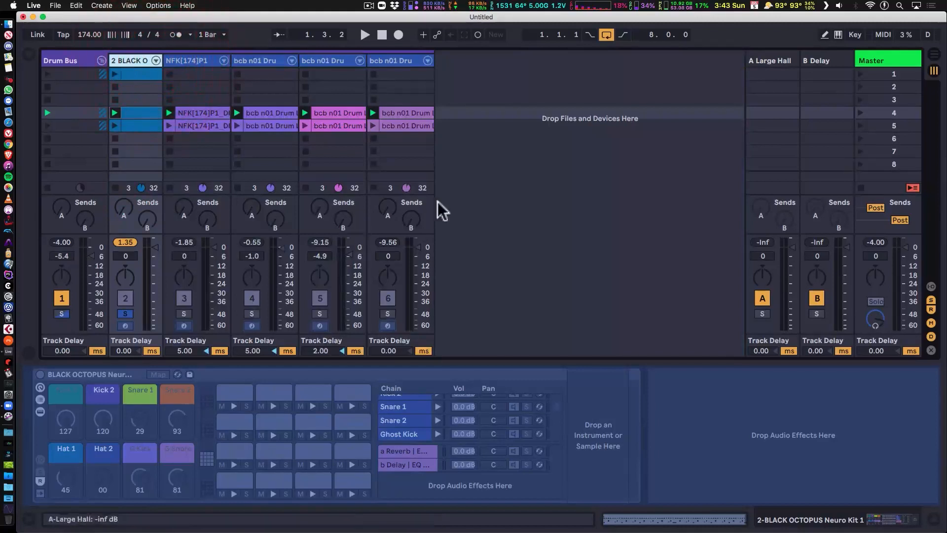
- Play scenes 4 and 5, taking the BLACK OCTOPUS kit out of solo during playback and resetting its peak level after stopping
left_click(858, 112)
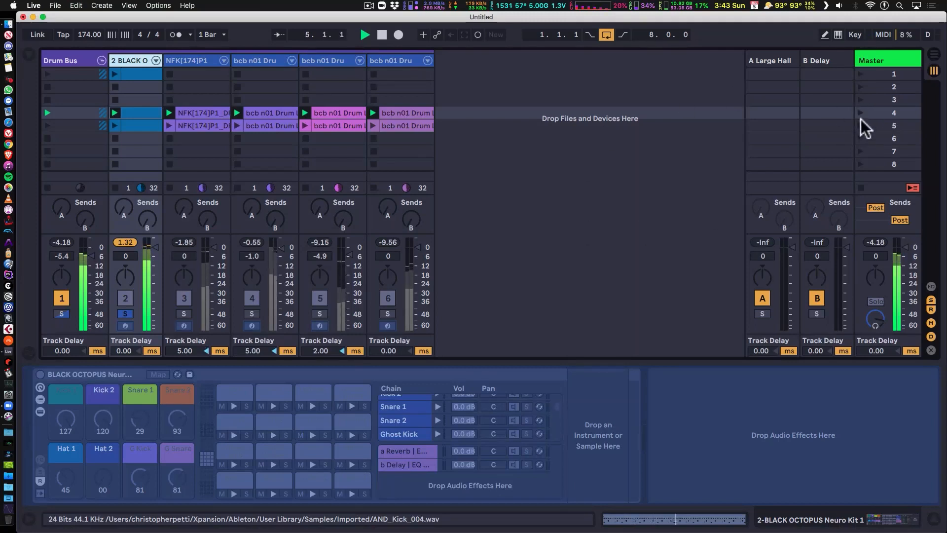
left_click(861, 123)
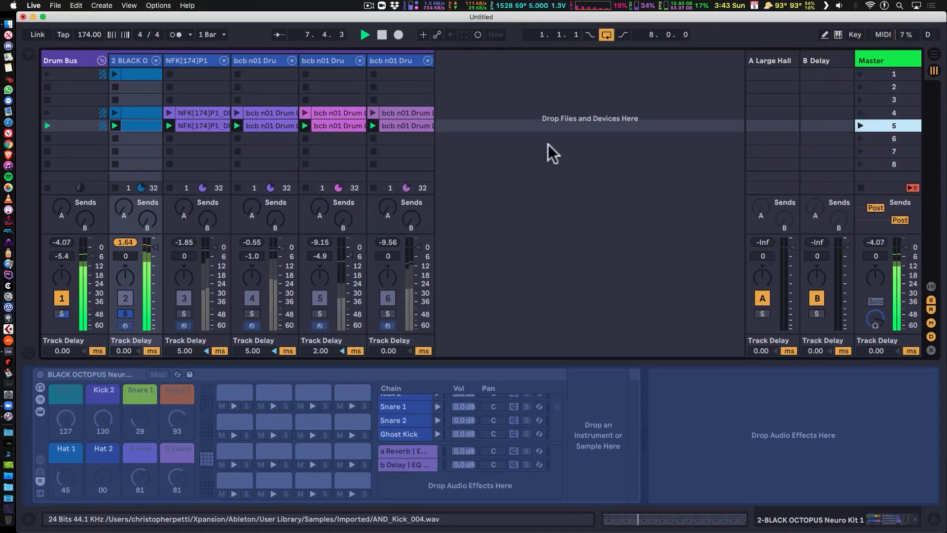
left_click(123, 314)
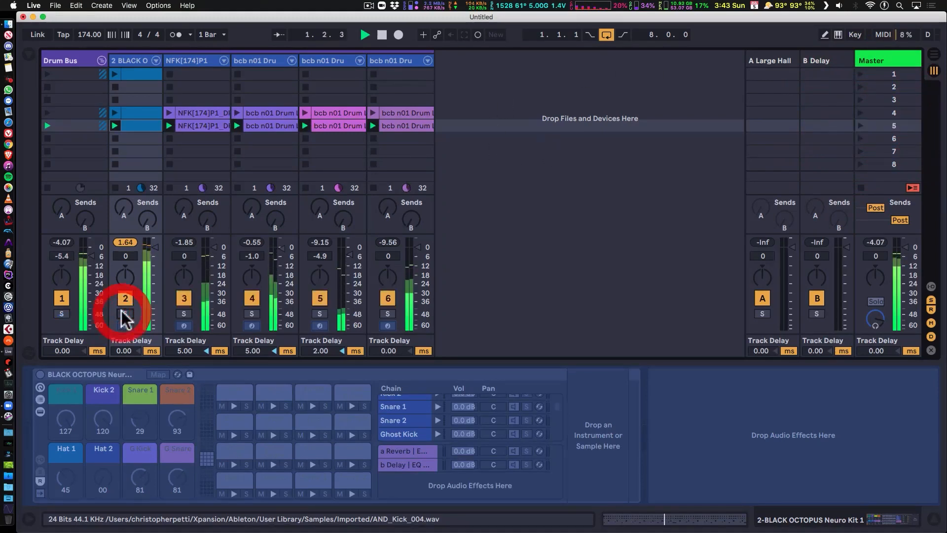
key("space")
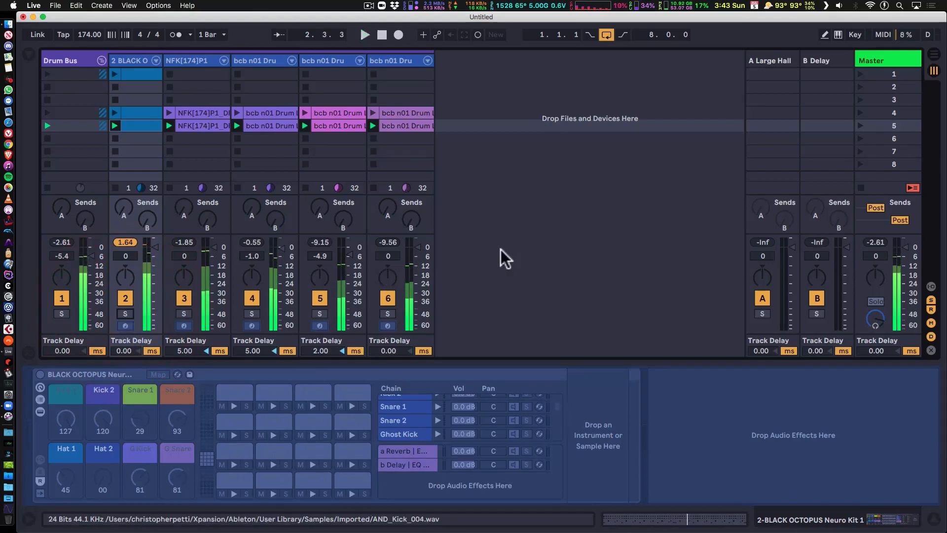
left_click(126, 243)
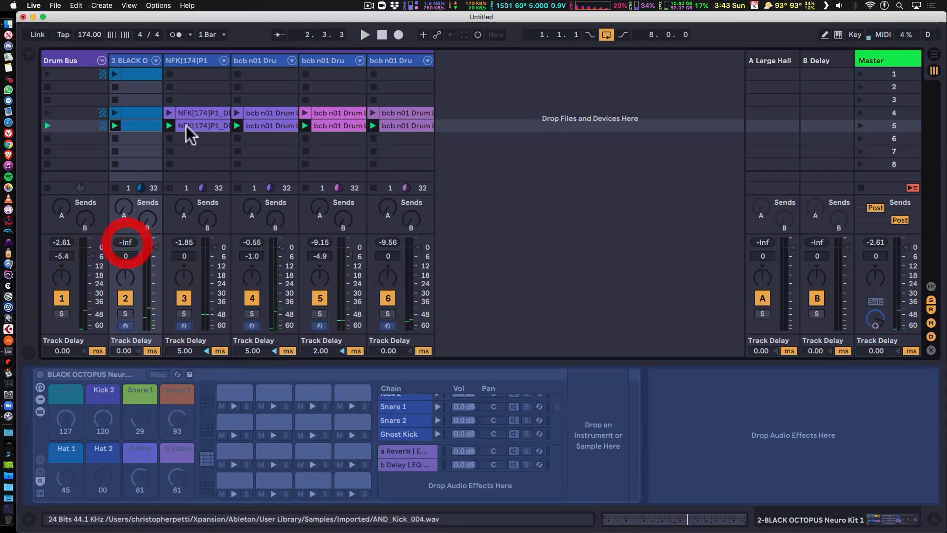
- With the device view hidden, compare the frozen kit's internal Reverb and Delay return chains with the set's A and B return tracks
left_click(130, 58)
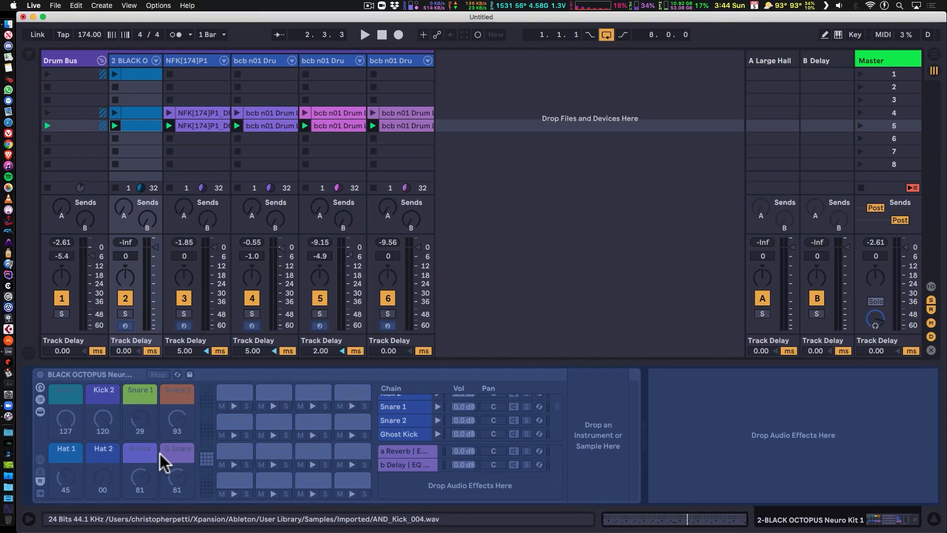
key("super+alt+l")
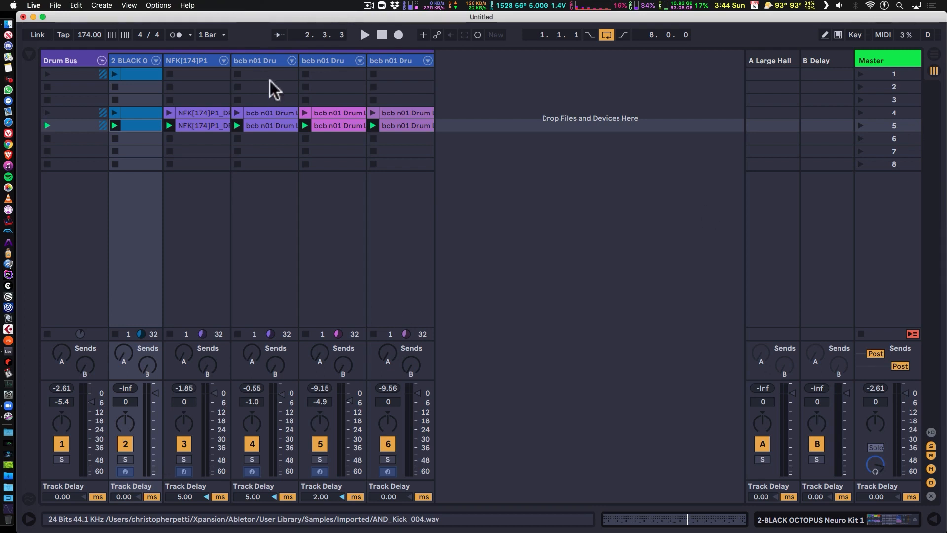
left_click(156, 60)
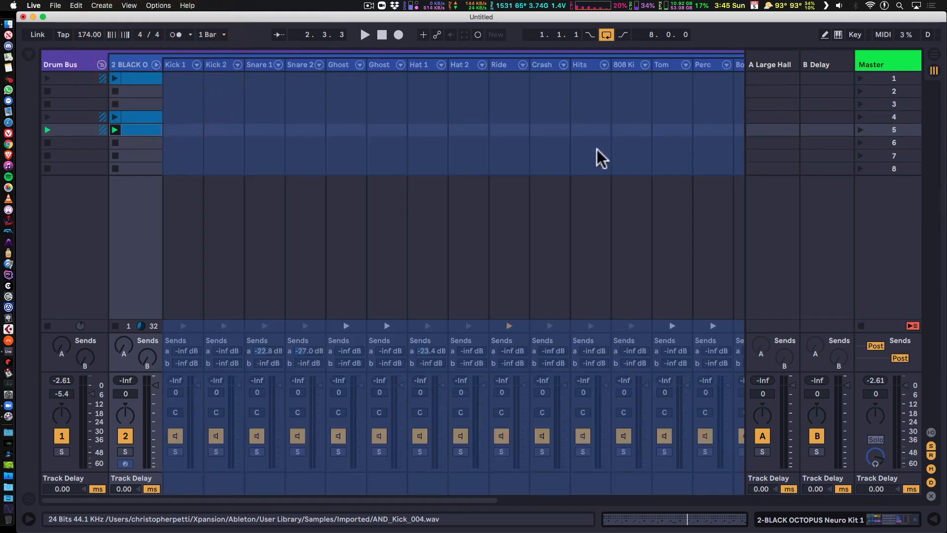
scroll(597, 149, "right", 10)
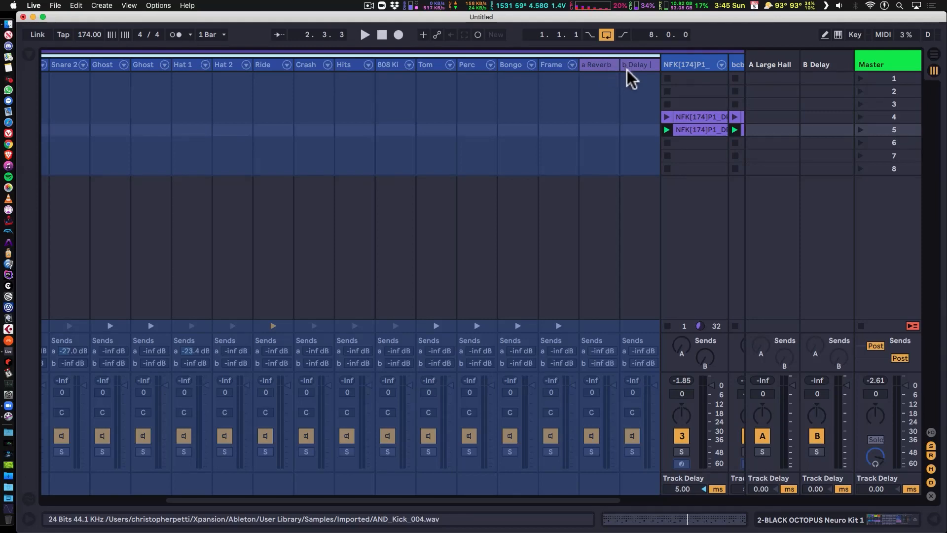
left_click(931, 456)
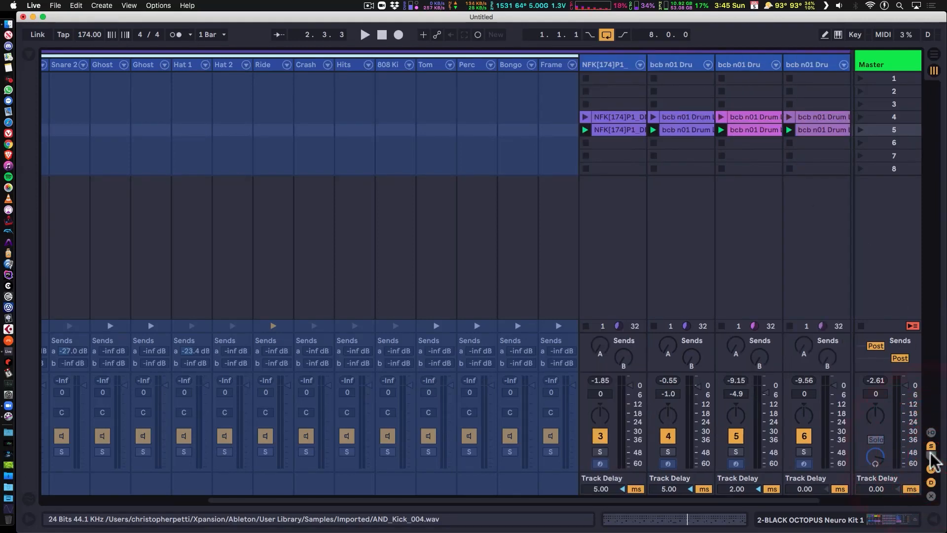
scroll(506, 207, "right", 2)
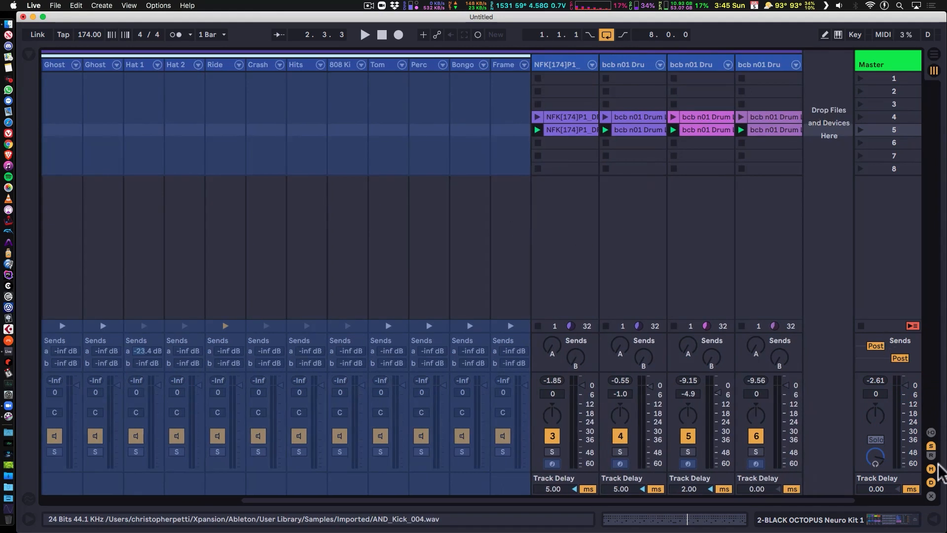
left_click(932, 455)
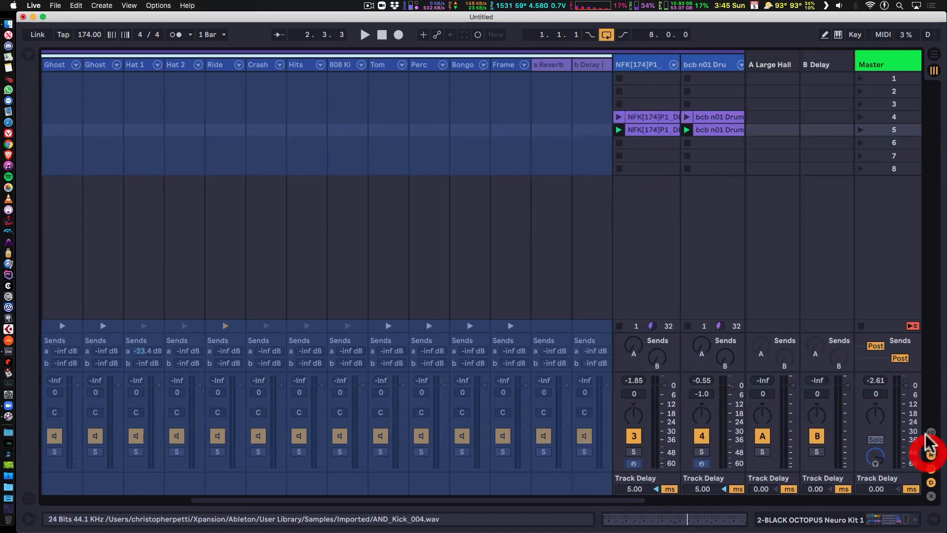
left_click(549, 63)
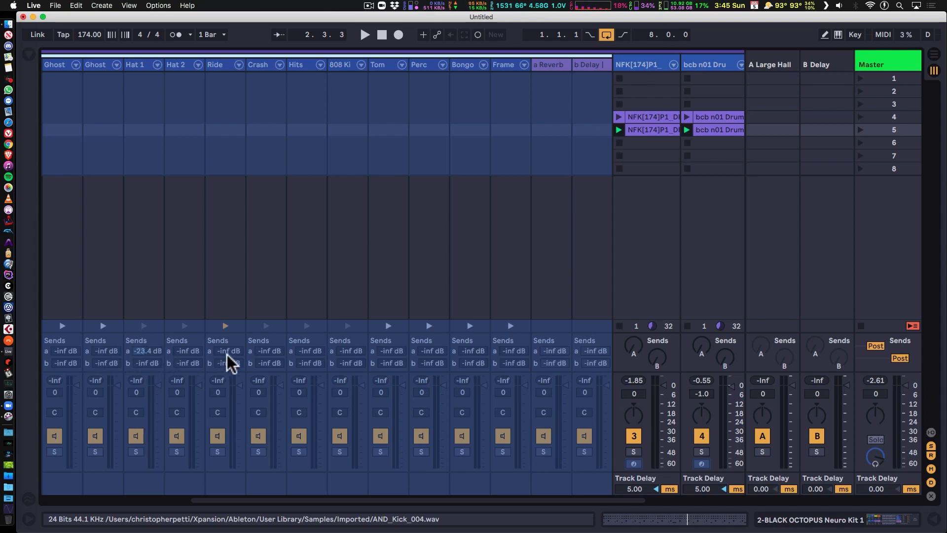
scroll(326, 326, "left", 5)
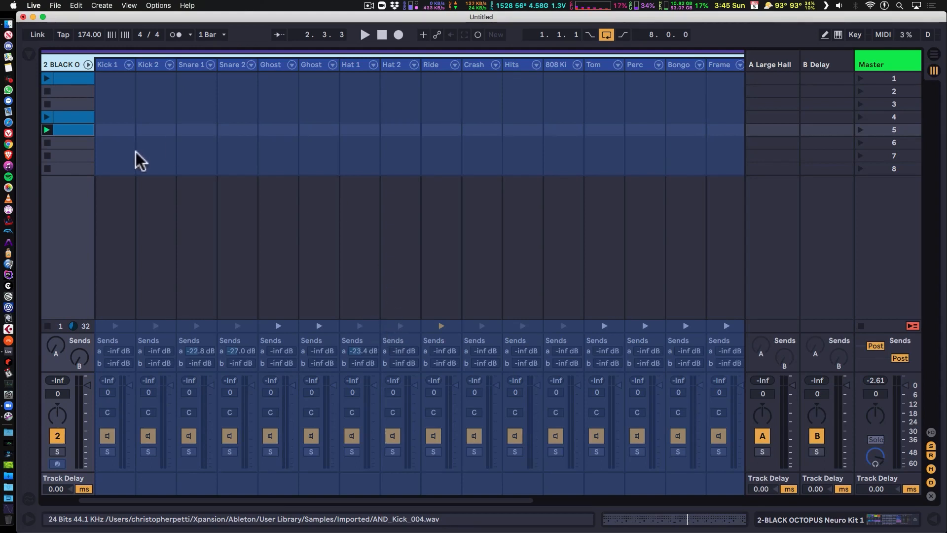
left_click(88, 64)
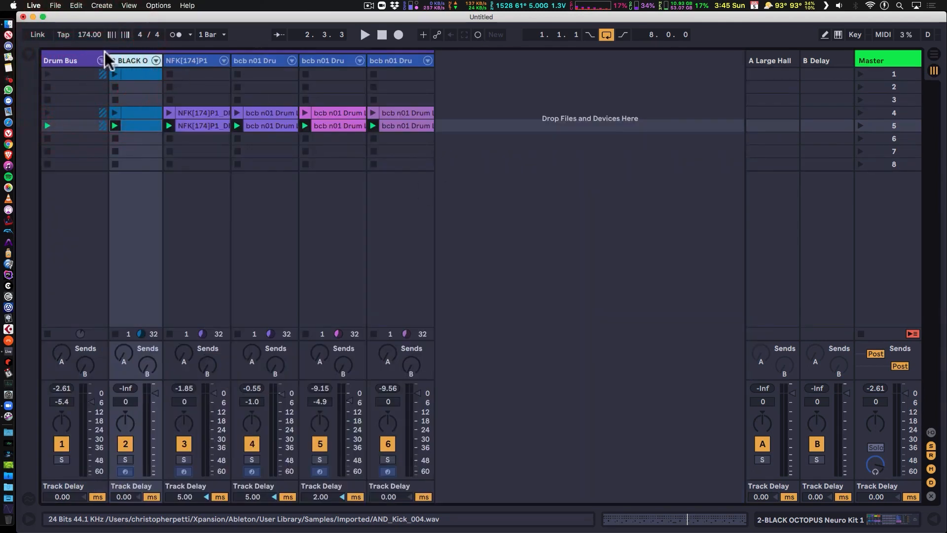
- Fold and unfold the Drum Bus group, and examine the BLACK OCTOPUS kit's chains nested inside it
left_click(101, 58)
left_click(238, 256)
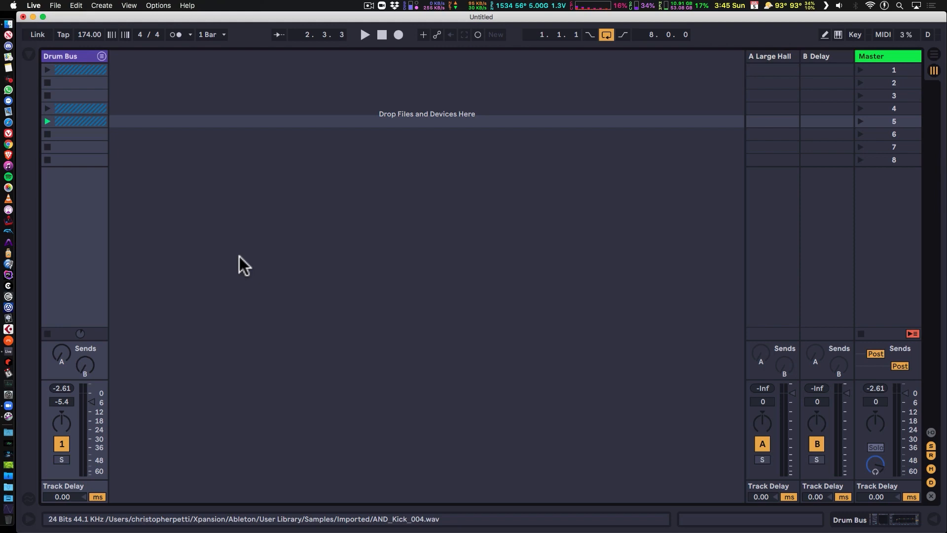
left_click(102, 57)
left_click(154, 63)
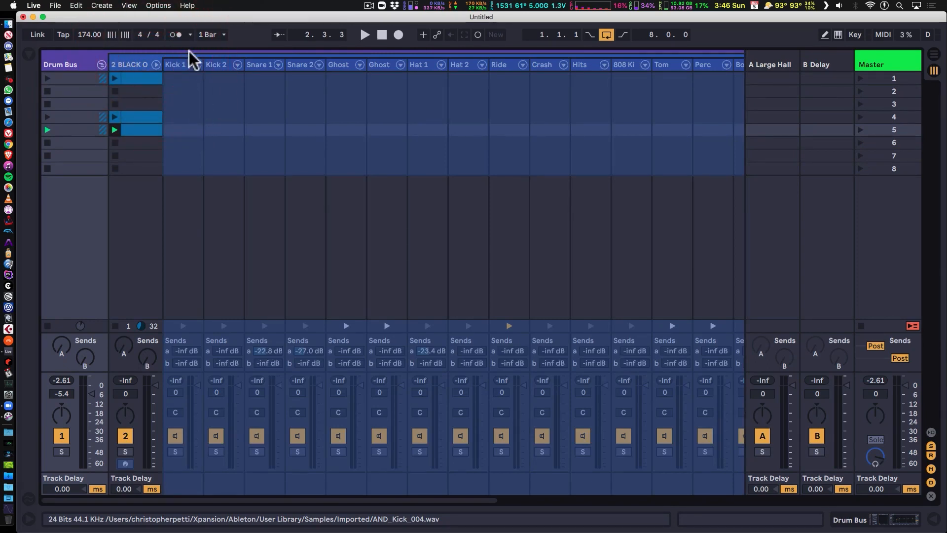
left_click(155, 64)
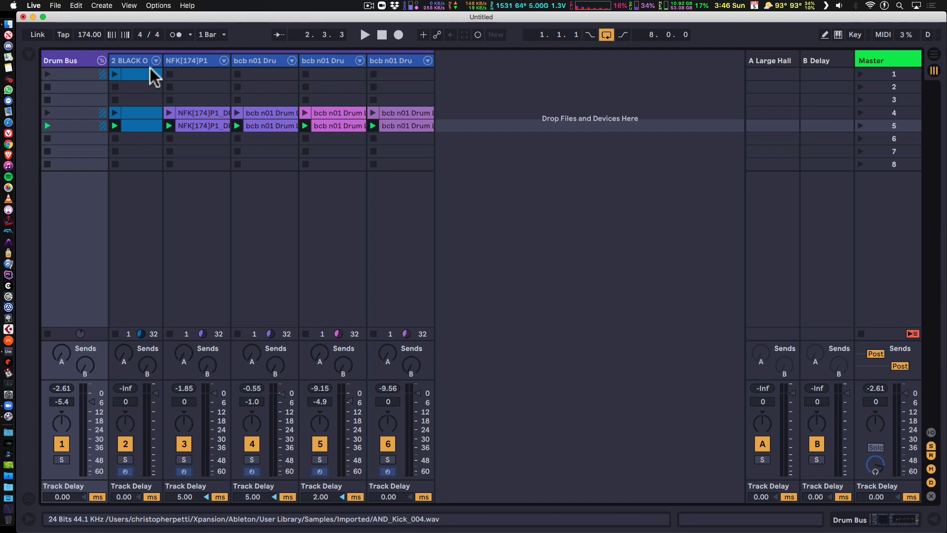
- View the device chains of the Drum Bus and the BLACK OCTOPUS kit, folding and unfolding the group
double_click(64, 59)
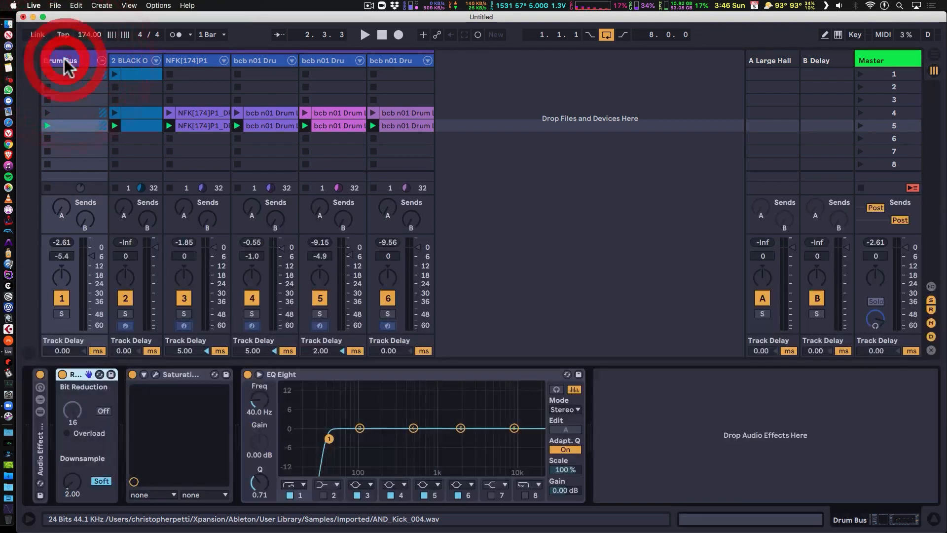
left_click(132, 58)
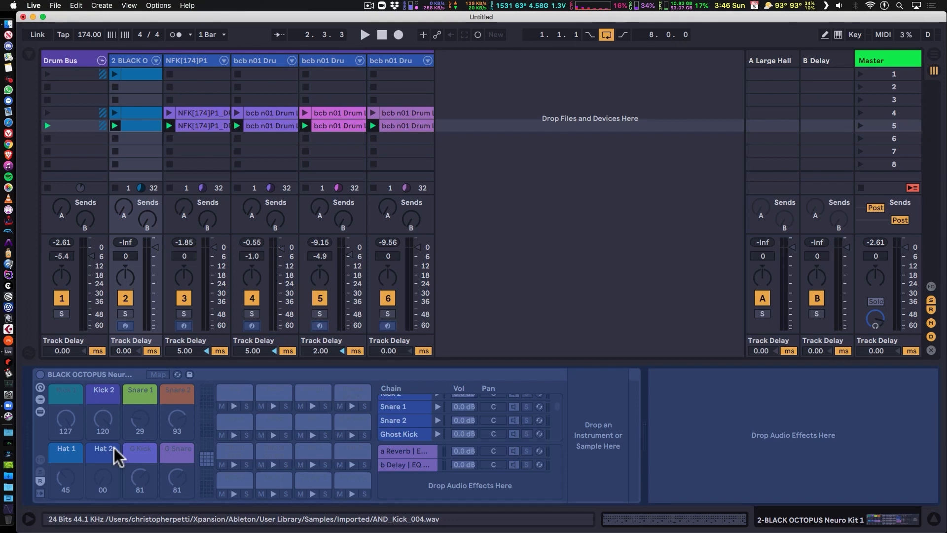
left_click(102, 60)
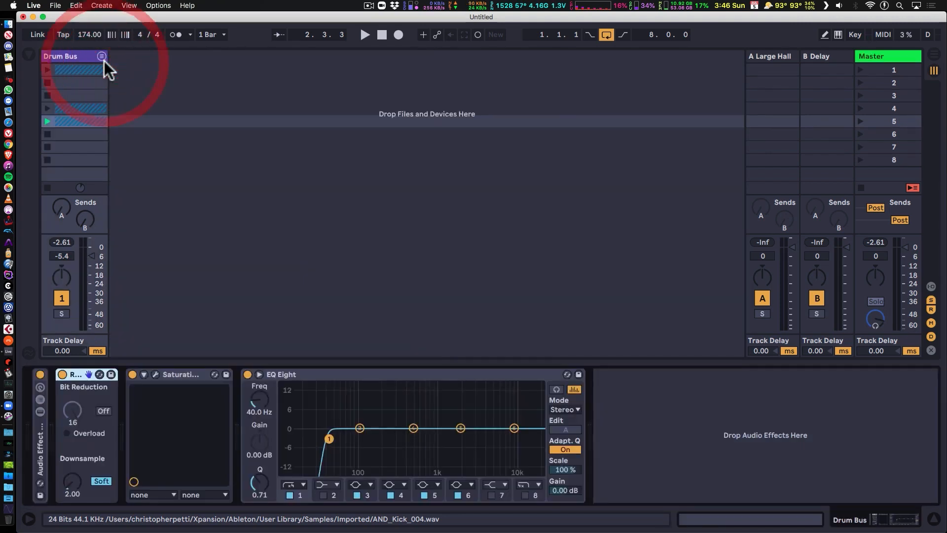
left_click(102, 56)
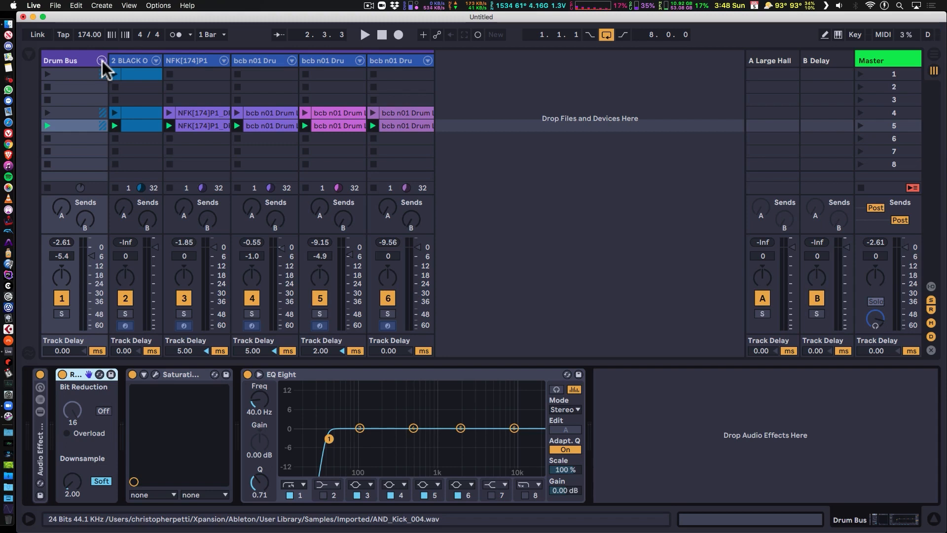
- Narrow the NFK[174] track and the three bcb n01 drum loop tracks together, and reselect the BLACK OCTOPUS kit
left_click(203, 60)
left_click(432, 59, "shift")
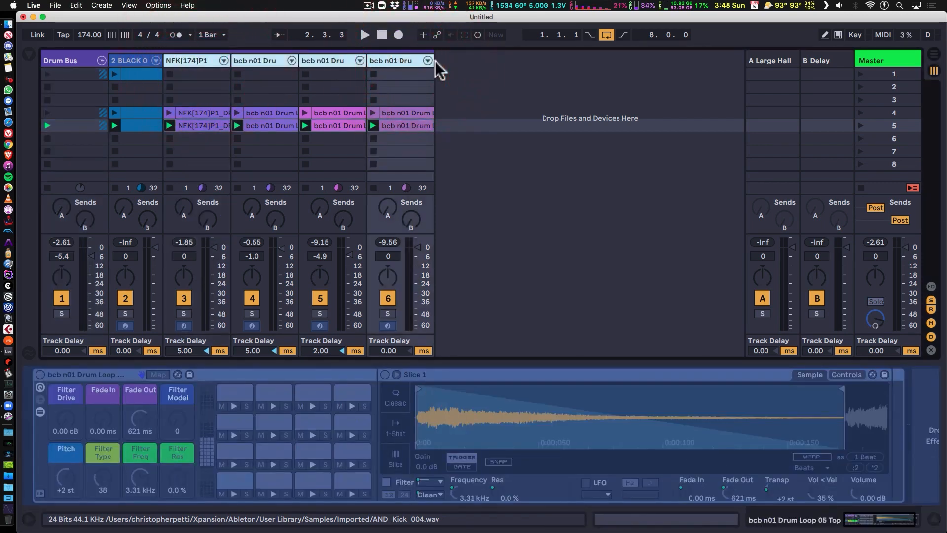
left_click_drag(435, 61, 417, 62)
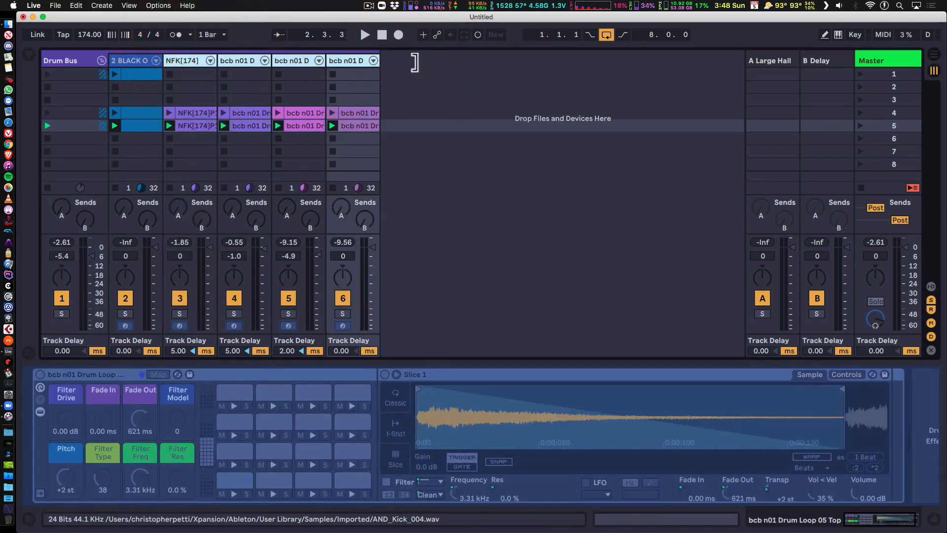
left_click(463, 163)
left_click(134, 61)
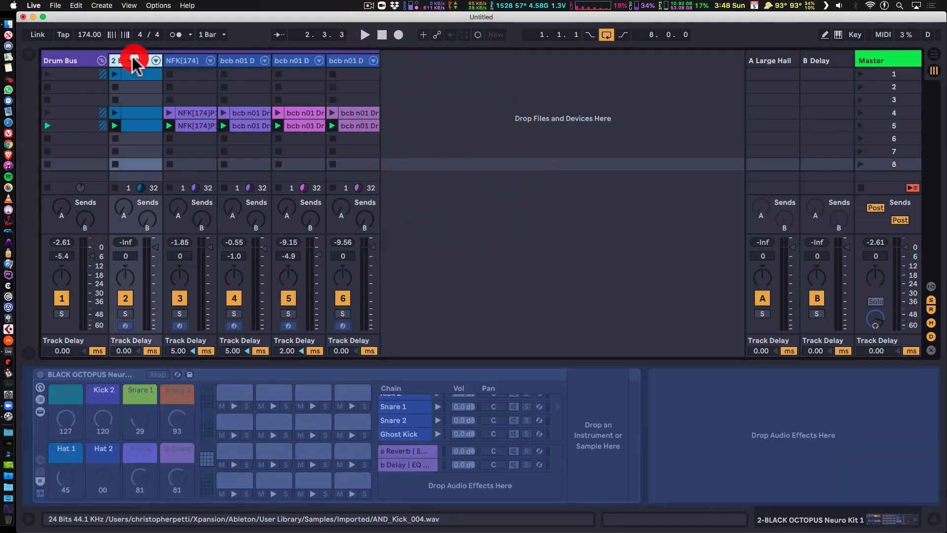
- Unfreeze the BLACK OCTOPUS kit track and open the devices of its Kick 1 pad
left_click(84, 62)
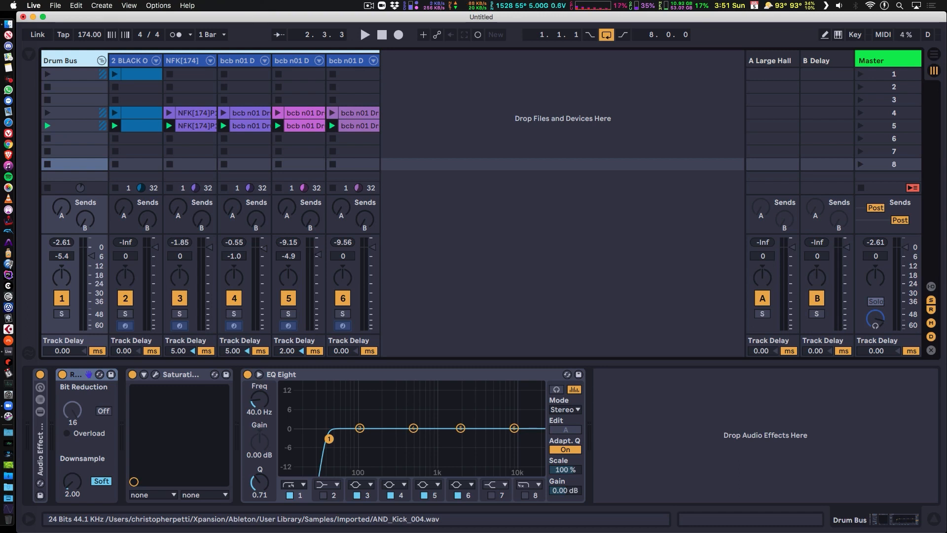
left_click(124, 63)
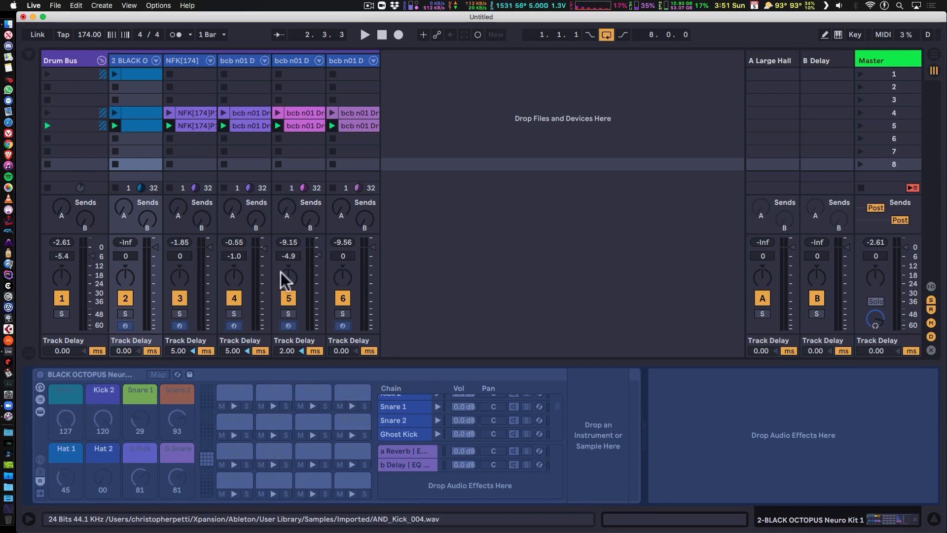
right_click(129, 57)
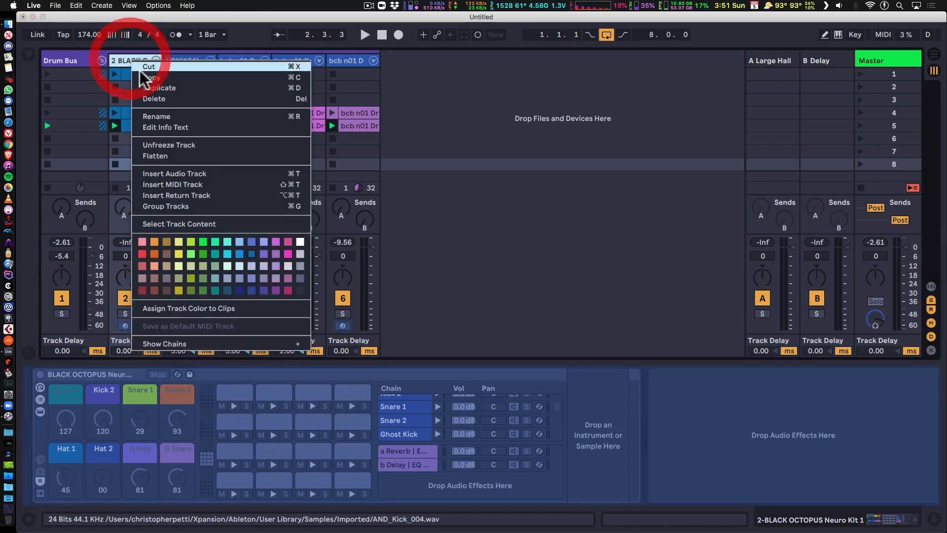
left_click(165, 146)
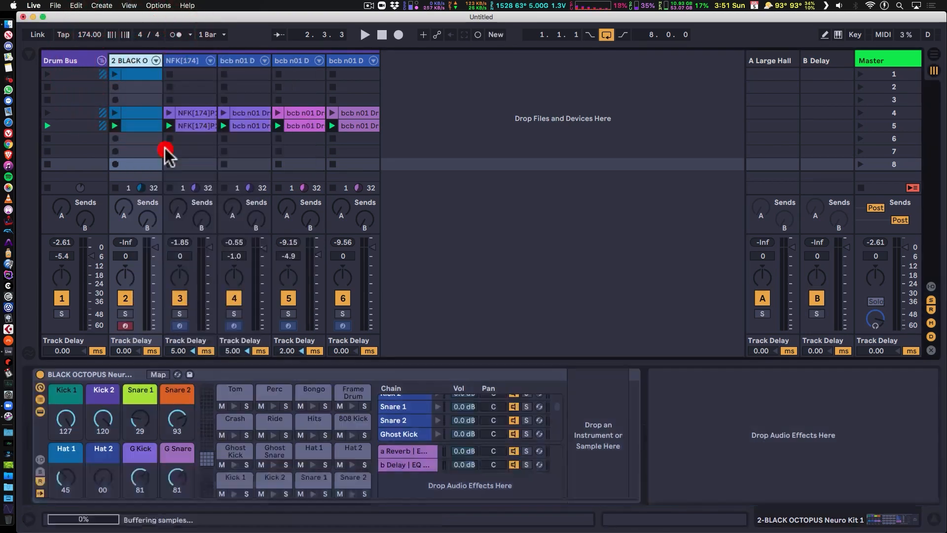
left_click(237, 473)
double_click(237, 474)
double_click(237, 474)
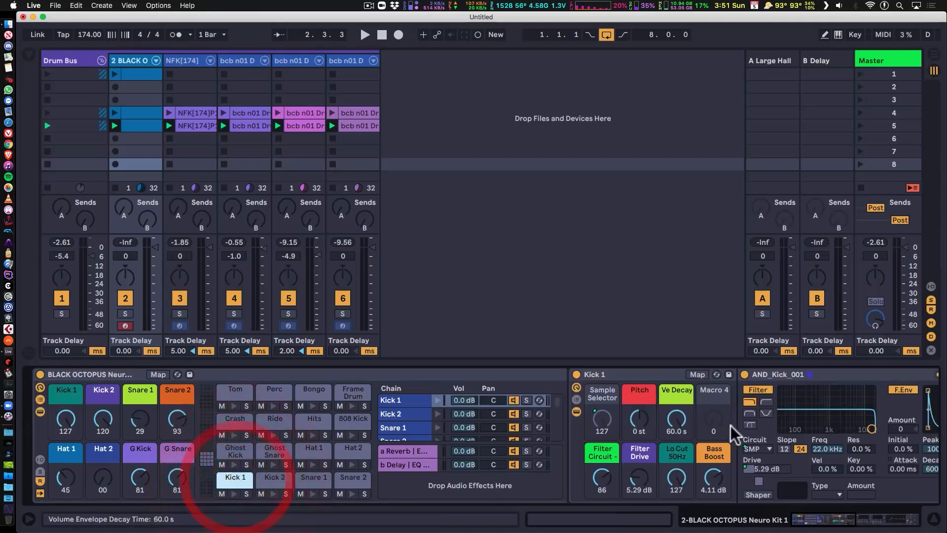